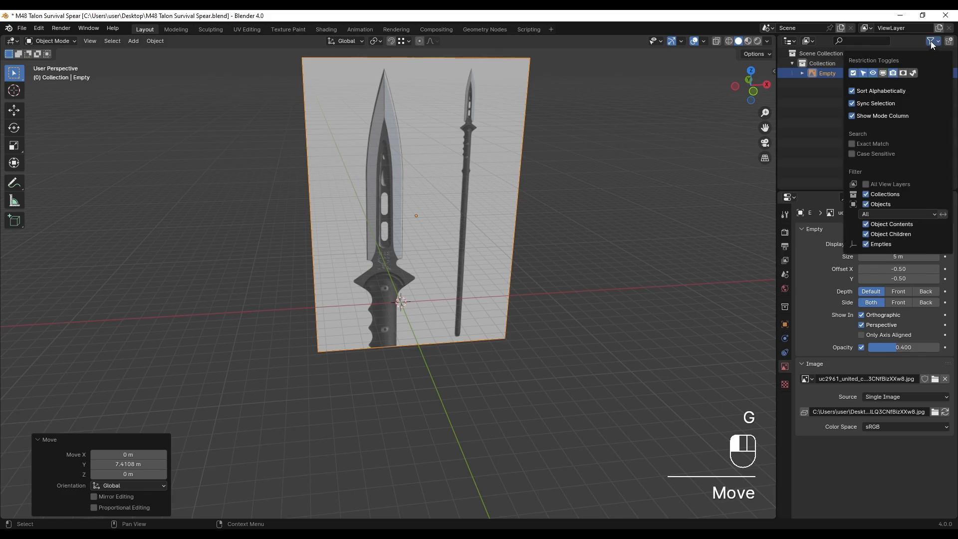
- Display the selectability toggles in the outliner and make the reference image Empty unselectable
left_click(862, 74)
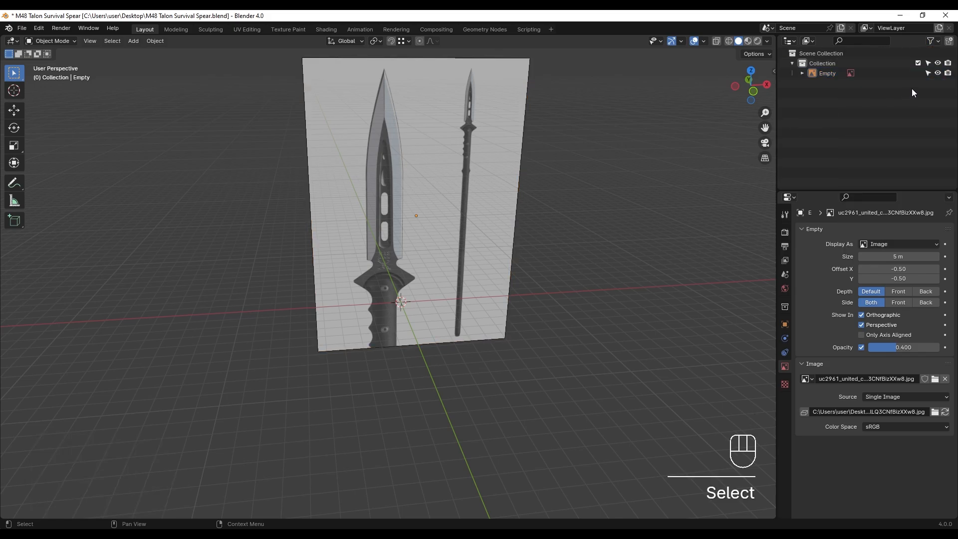
left_click(927, 74)
- Add a 2 m plane at the origin and rotate it 90° about the X axis to face the front view
key("KP_1")
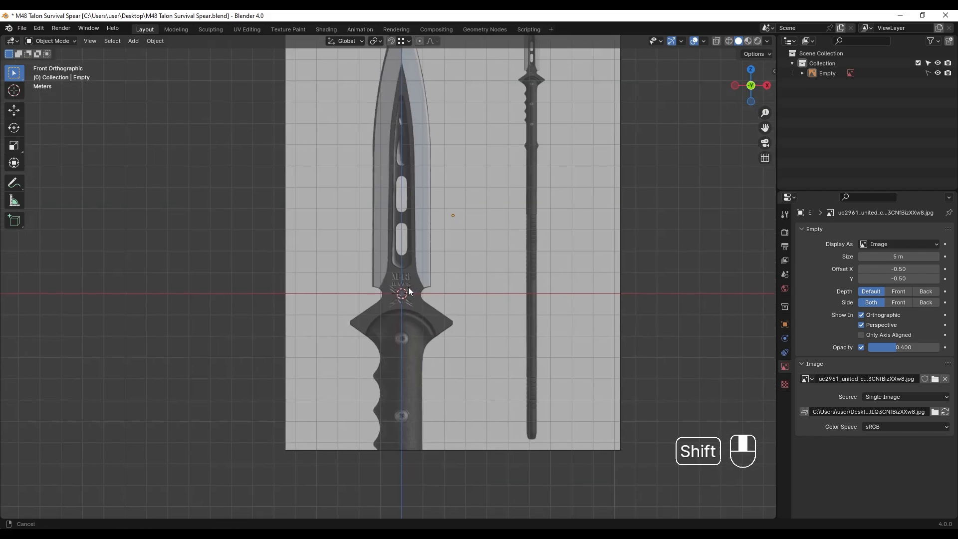
key("shift+a")
mouse_move(371, 184)
left_click(433, 187)
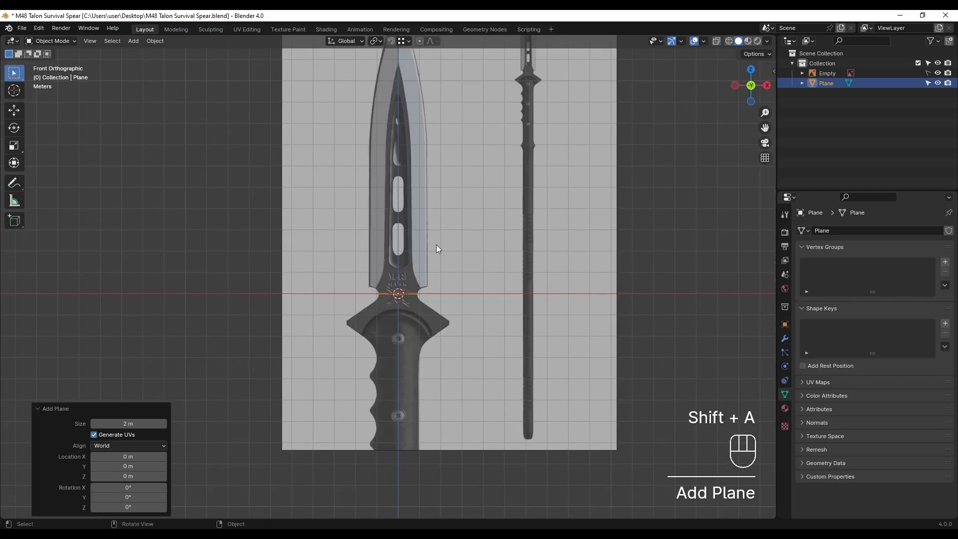
middle_click_drag(437, 244, 430, 301)
scroll(431, 301, "up", 3)
key("r")
key("x")
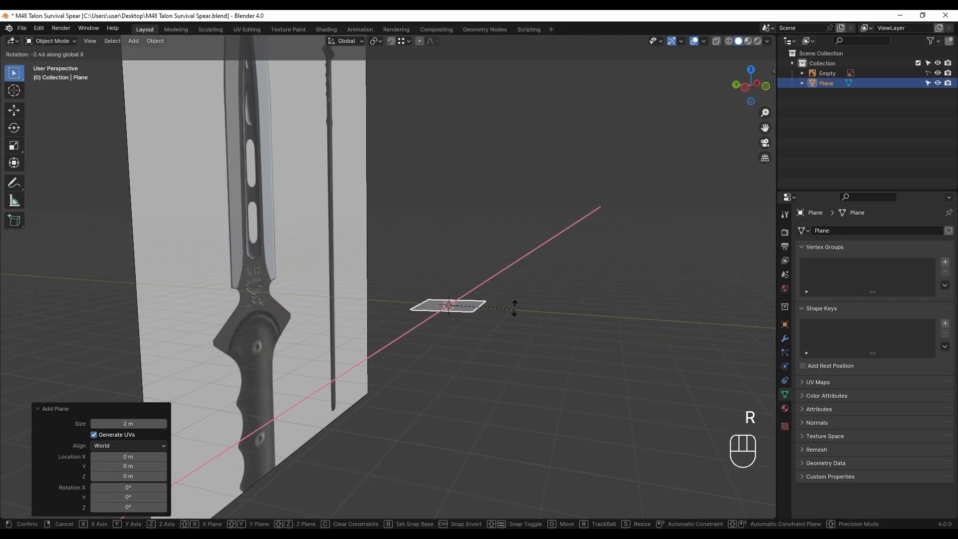
left_click(505, 273)
middle_click_drag(505, 273, 434, 248)
- Switch the viewport to see-through wireframe and scale the plane by about 0.732 over the skull emblem
scroll(383, 298, "up", 3)
key("alt+z")
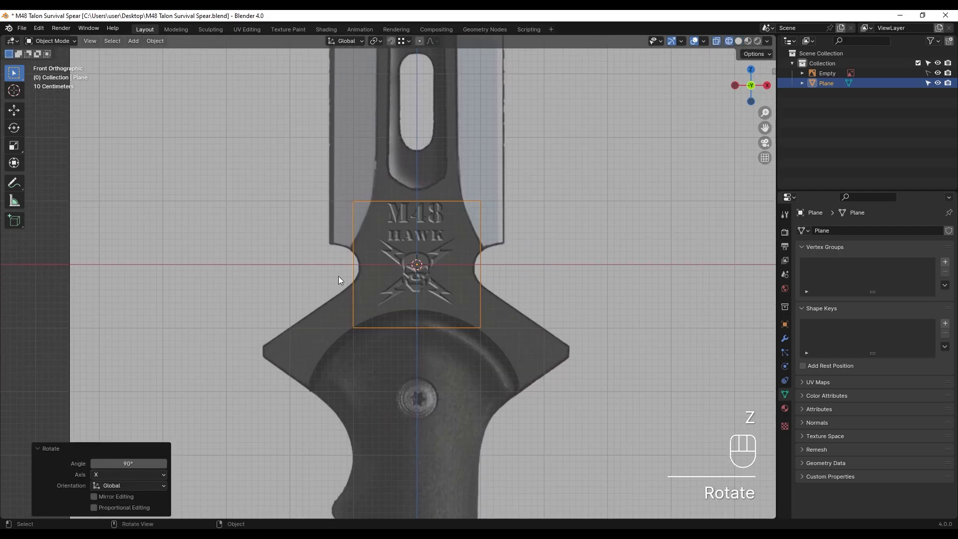
scroll(342, 278, "up", 3)
key("s")
left_click(577, 272)
scroll(498, 238, "down", 3)
middle_click_drag(498, 238, 467, 268, "shift")
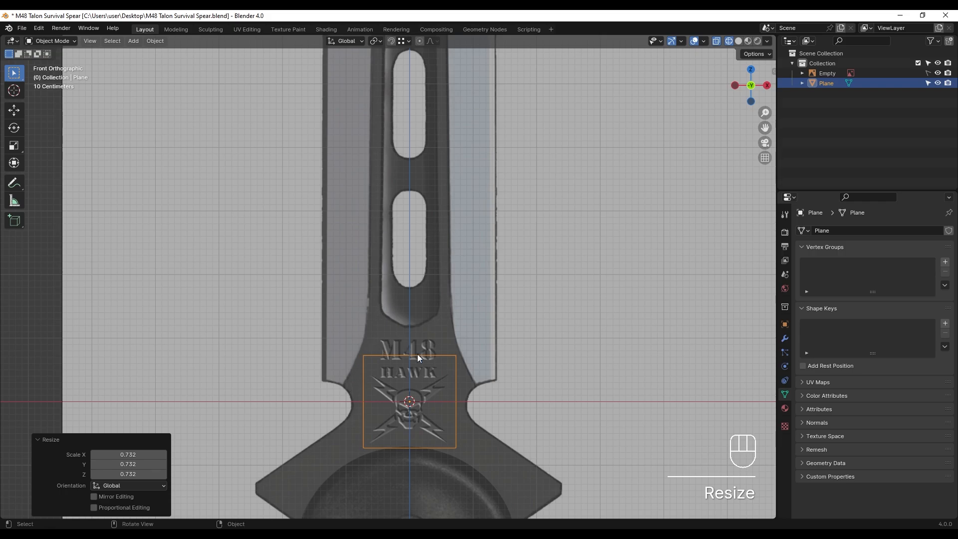
- Scale the plane by about 0.893 and raise it about 0.77 m along Z over the M48 lettering
scroll(417, 354, "down", 3)
middle_click_drag(451, 394, 439, 337, "shift")
scroll(456, 291, "up", 4)
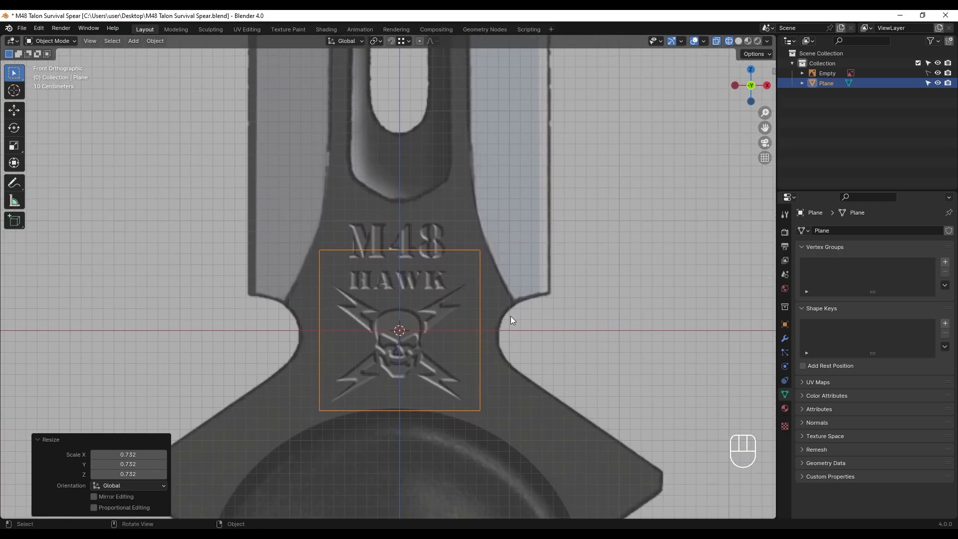
key("s")
left_click(497, 313)
key("g")
key("z")
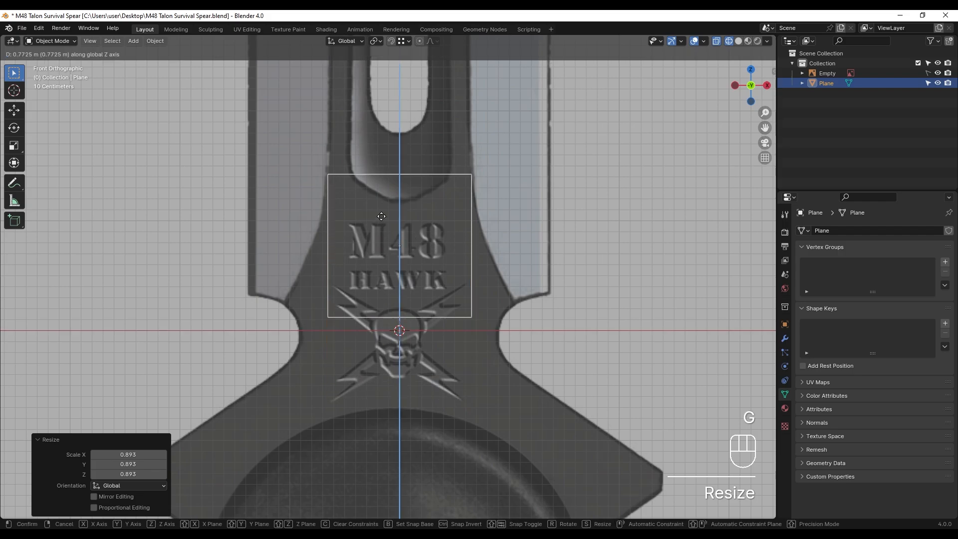
left_click(381, 217)
- In Edit Mode, scale the plane's bottom edge by about 1.592 and lower it about 0.057 m along Z to the notch corners
key("Tab")
scroll(370, 301, "up", 3)
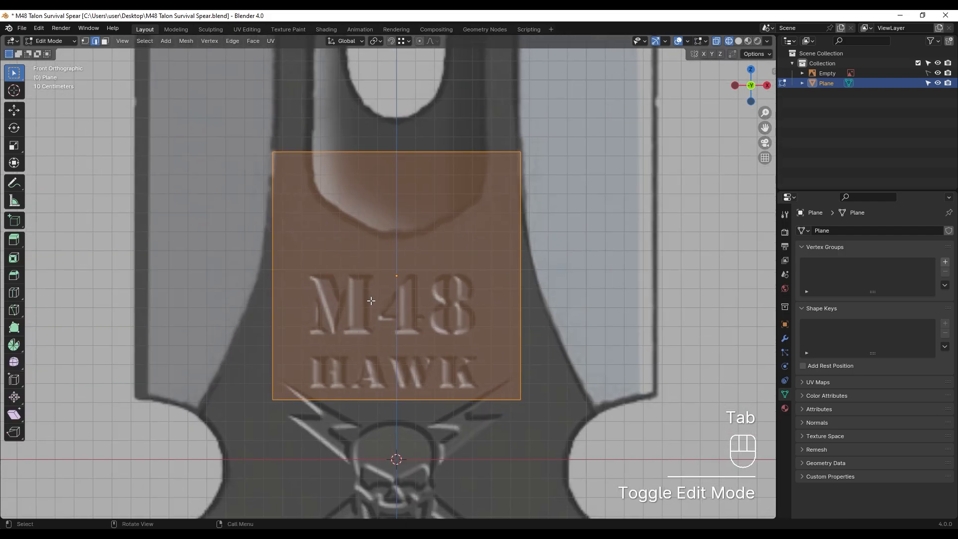
key("1")
left_click(250, 400)
middle_click_drag(250, 400, 254, 360, "shift")
key("s")
left_click(578, 343)
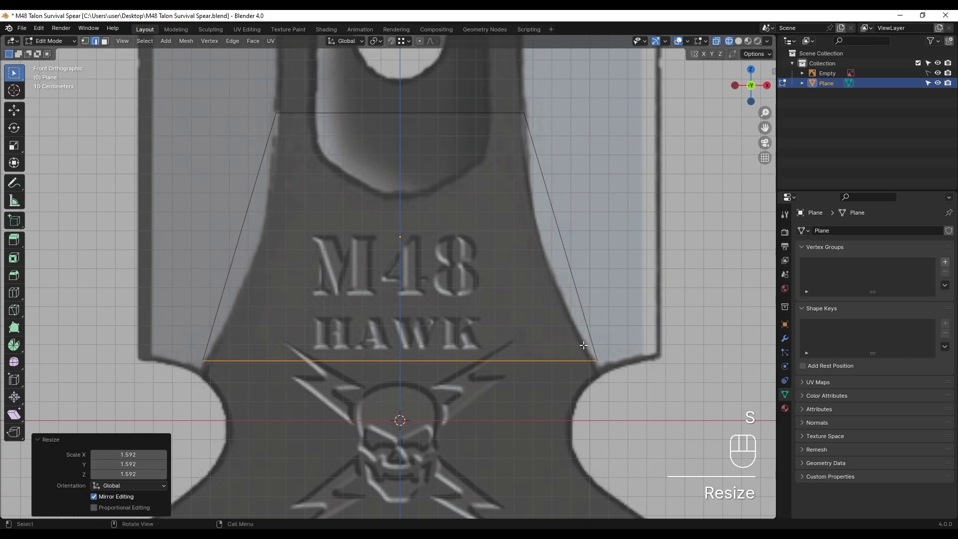
key("g")
key("z")
left_click(573, 353, "ctrl")
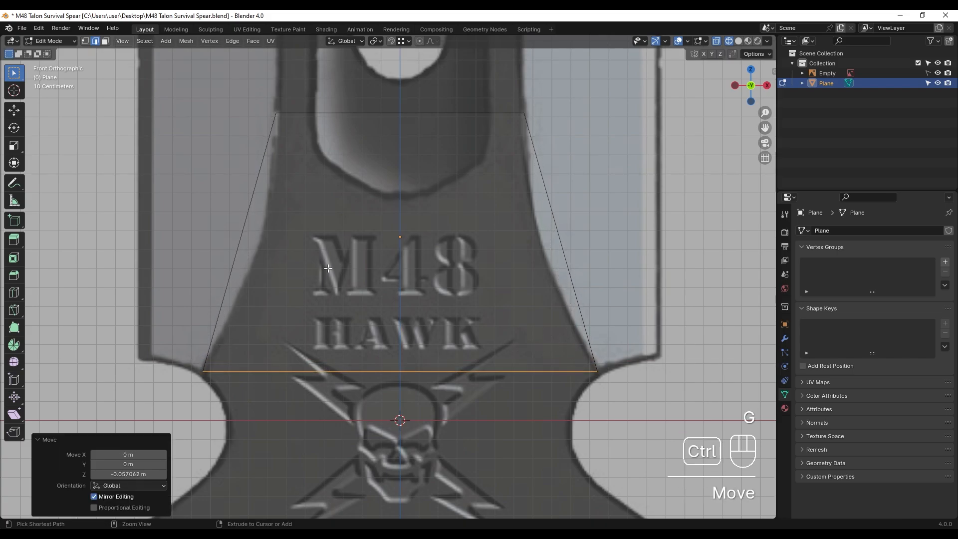
- Add one horizontal loop cut across the plane and lower it about 0.3 m along Z to follow the flared outline
key("ctrl+r")
left_click(244, 265)
right_click(419, 263)
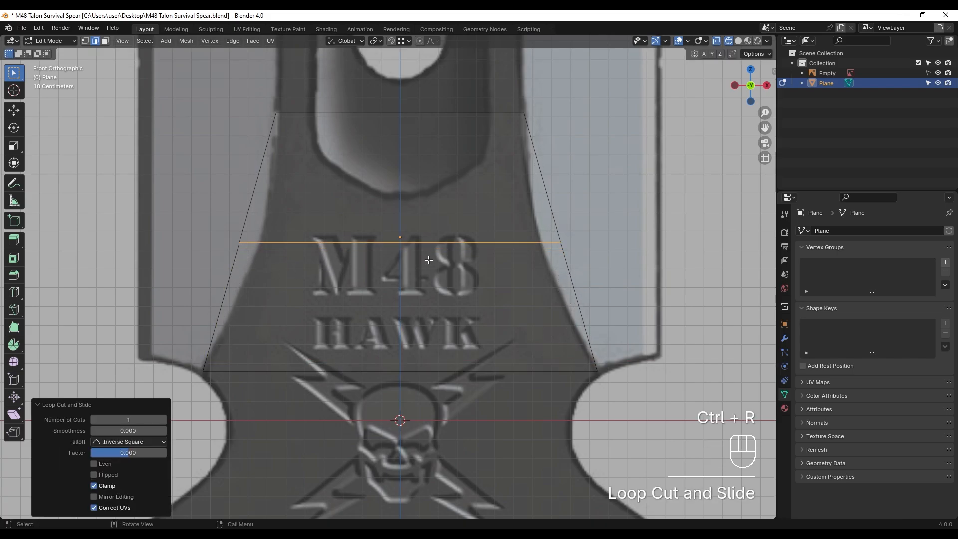
key("g")
key("z")
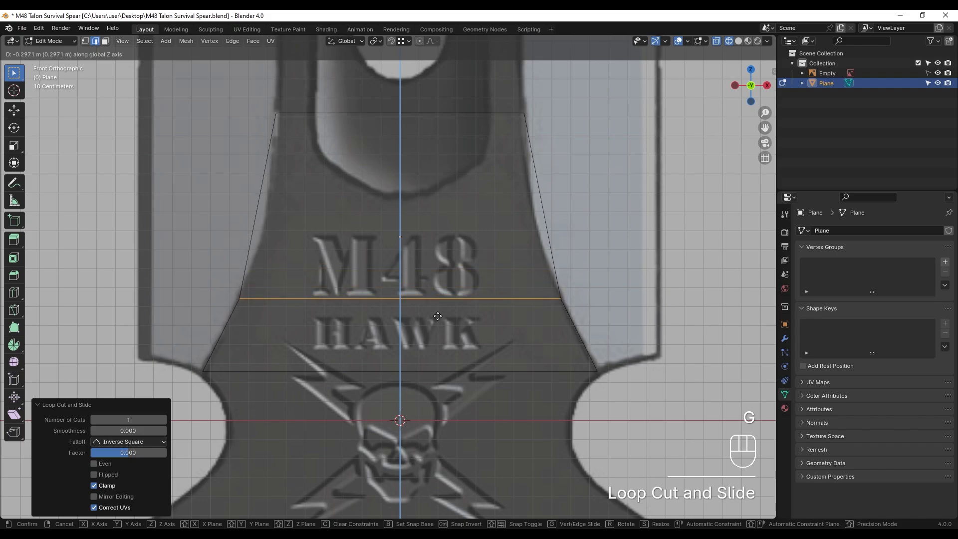
left_click(438, 316)
- Lower the plane's top edge about 0.497 m to just above the M48 lettering and scale it by about 1.048
middle_click_drag(438, 316, 437, 345, "shift")
left_click_drag(271, 133, 534, 179)
key("g")
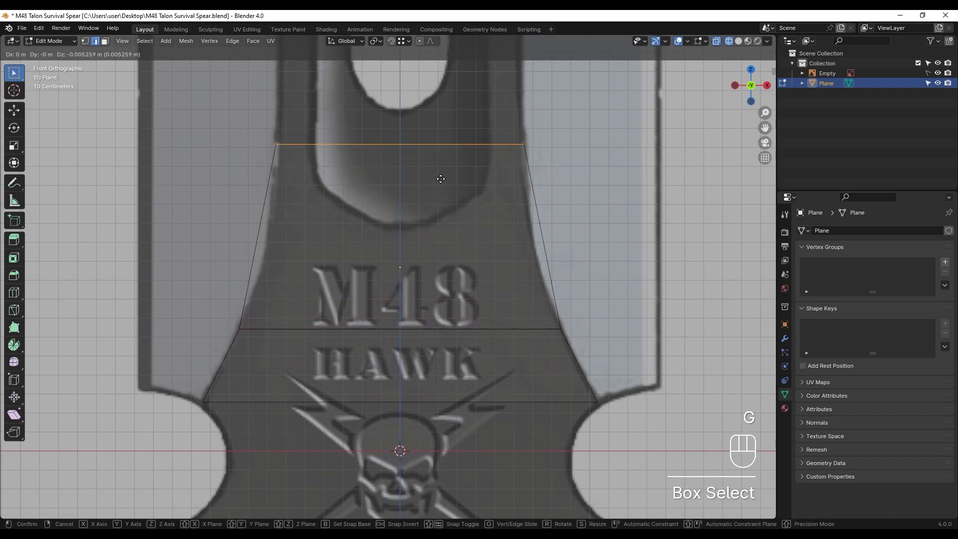
left_click(431, 274)
key("s")
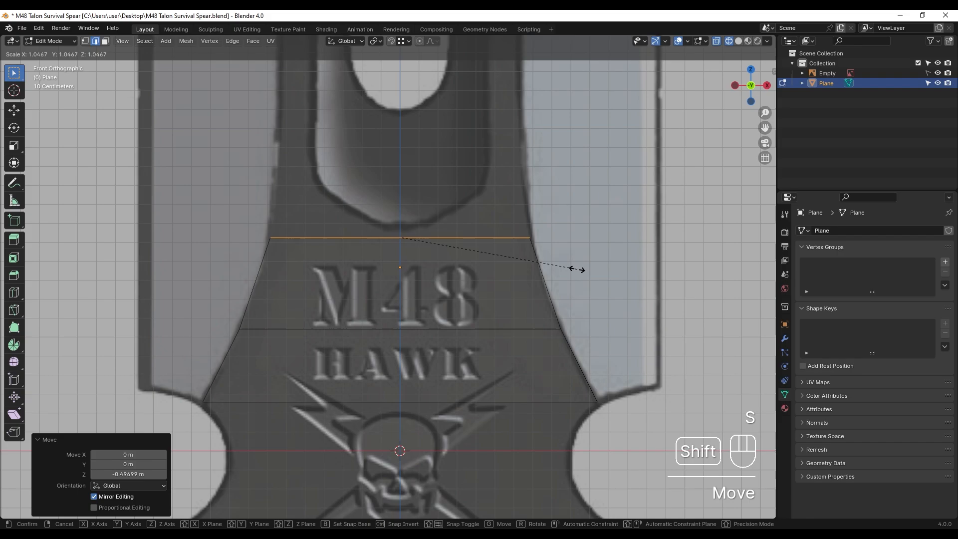
left_click(579, 270)
- Extrude the top edge about 0.704 m upward and scale it by about 0.905 to the dark core's width
scroll(479, 222, "down", 2)
key("e")
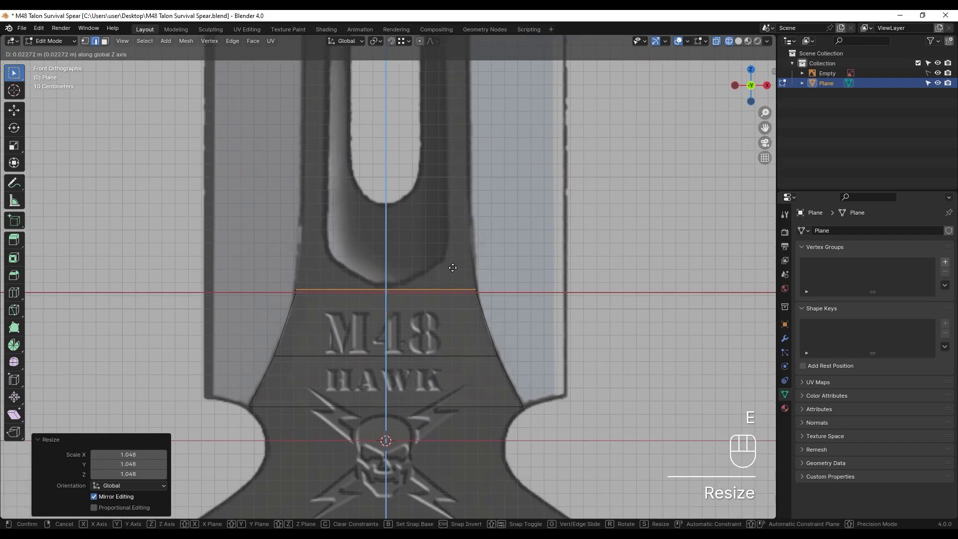
left_click(457, 174)
key("s")
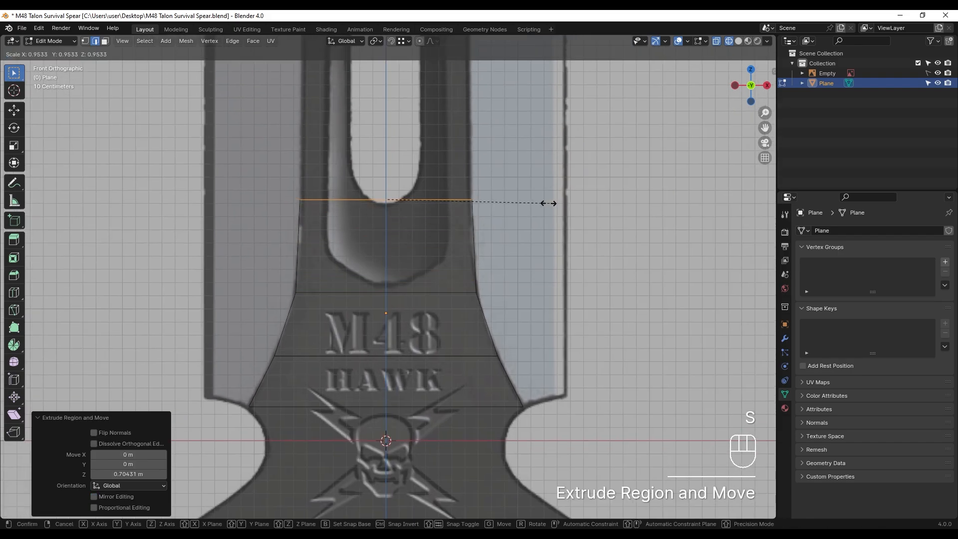
left_click(541, 205)
- Shift the extruded edge along Z to just below the lower slot and scale it by about 1.027
middle_click_drag(417, 216, 434, 195, "shift")
scroll(413, 212, "up", 3)
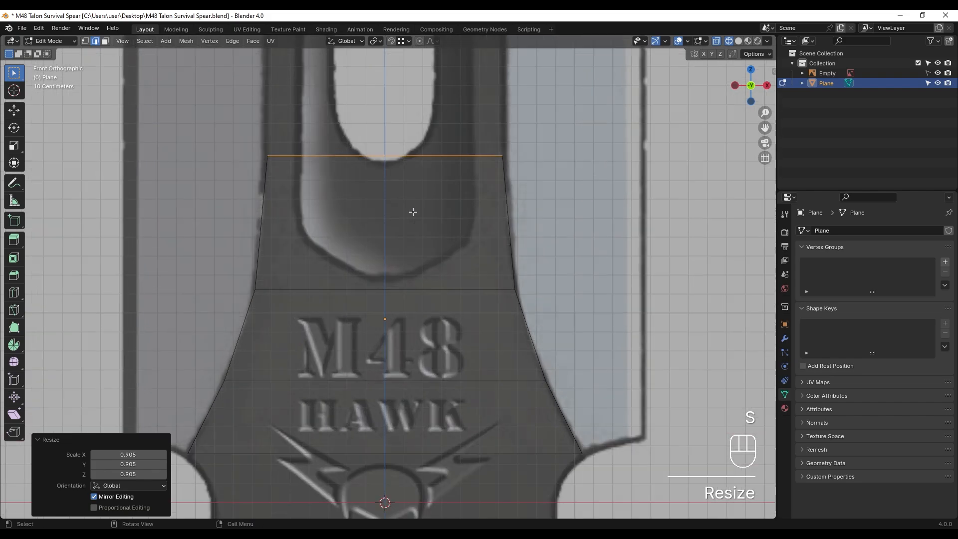
key("g")
key("z")
left_click(519, 194)
key("s")
left_click(522, 192)
- Extrude the top edge about 1.738 m upward past the lower slot and scale it by about 0.983
middle_click_drag(522, 193, 434, 320, "shift")
scroll(434, 321, "down", 2)
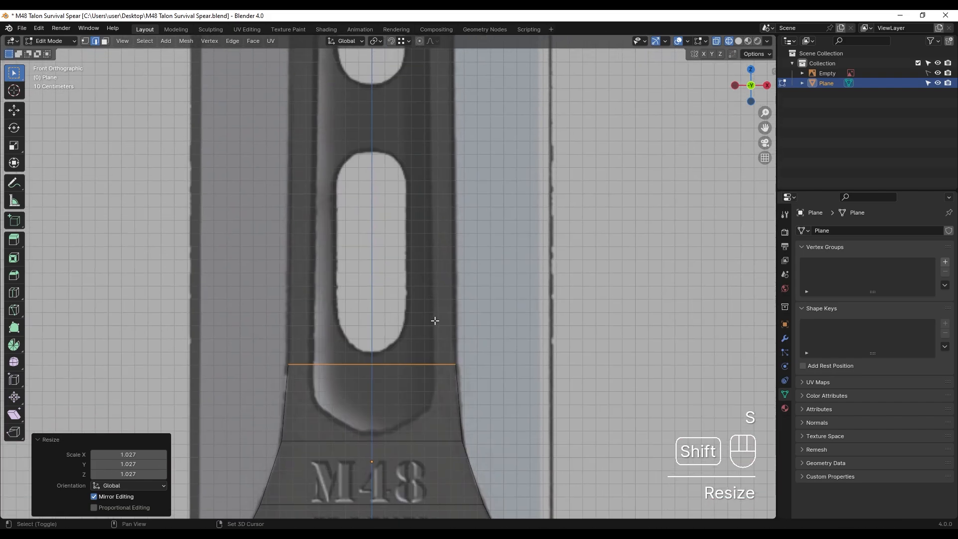
key("e")
left_click(439, 96)
scroll(434, 90, "up", 3)
middle_click_drag(434, 90, 578, 199, "shift")
key("s")
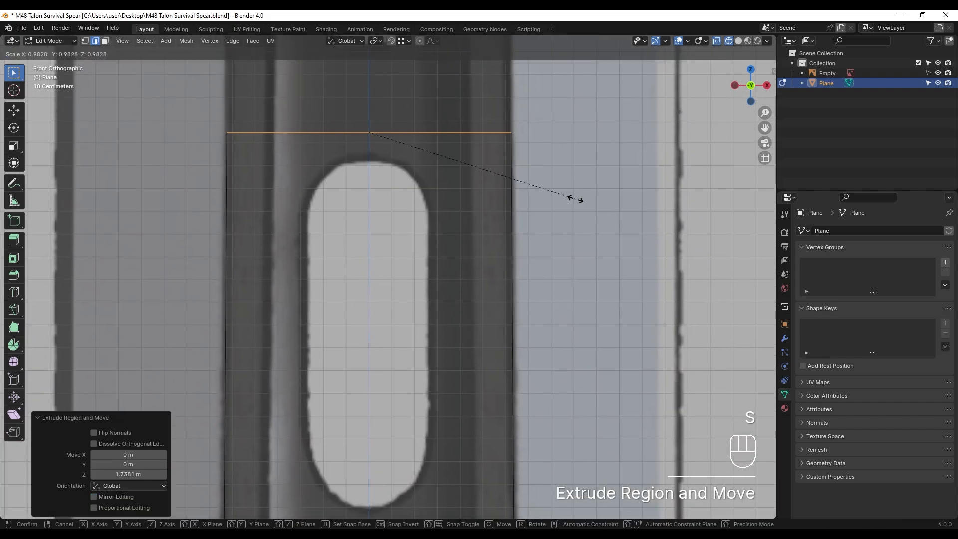
left_click(574, 200)
- Extrude the top edge upward past the second slot and scale it to the dark core's width
scroll(406, 301, "down", 2)
scroll(406, 301, "up", 2)
key("e")
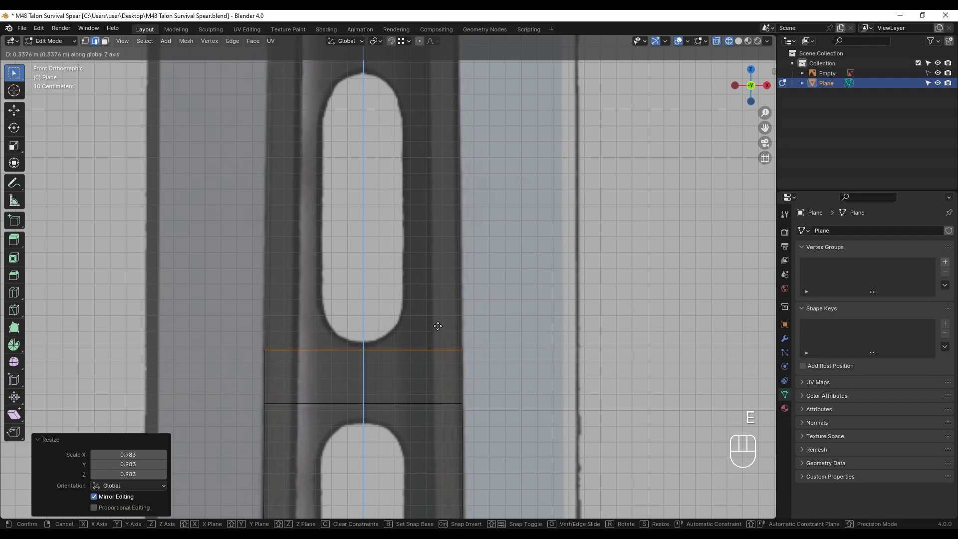
left_click(438, 92)
middle_click_drag(439, 92, 454, 278, "shift")
key("s")
left_click(491, 237)
- Extrude the top edge further up the blade, lower it along Z and scale it toward the core outline
key("r")
key("e")
left_click(442, 59)
key("g")
key("z")
left_click(452, 334)
key("s")
left_click(579, 315)
- Lower the new edge about 0.88 m to the middle of the teardrop recess and scale it by about 1.09
key("g")
key("z")
left_click(455, 430)
key("s")
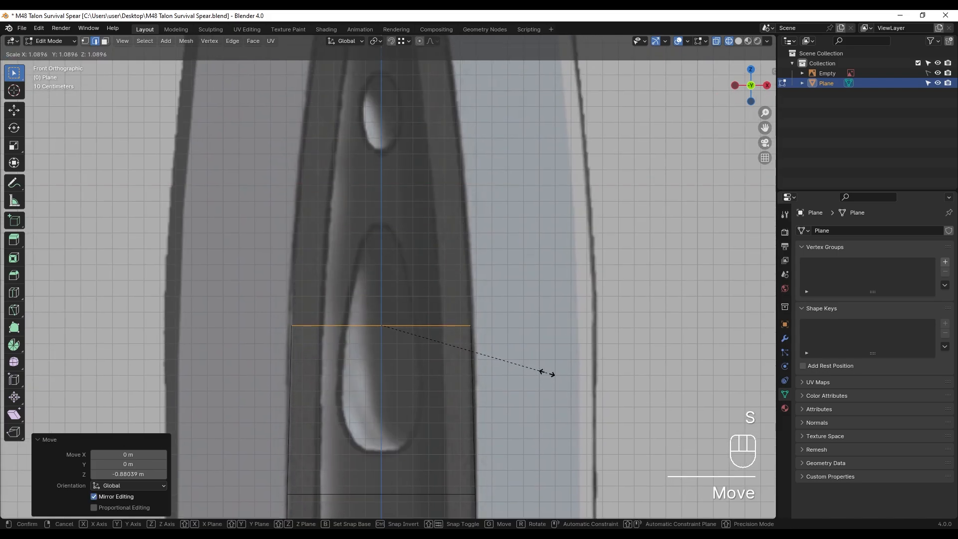
left_click(548, 374)
- Extrude the top edge to between the teardrop and small oval recesses and scale it by about 0.896
middle_click_drag(547, 373, 432, 321, "shift")
key("e")
left_click(452, 228)
key("s")
left_click(495, 253)
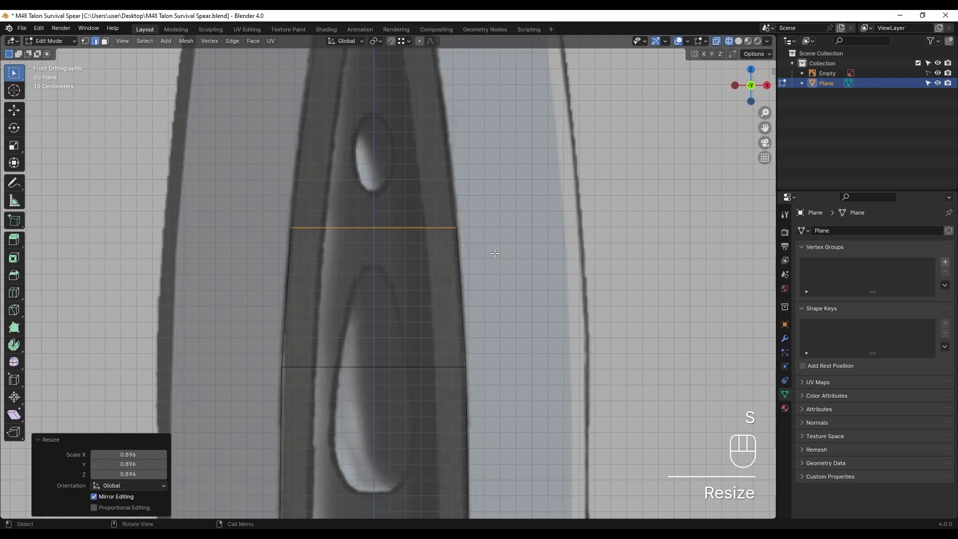
- Extrude the top edge about 1.174 m upward past the oval recess and scale it by about 0.73
middle_click_drag(494, 253, 496, 422, "shift")
key("e")
left_click(504, 242)
key("s")
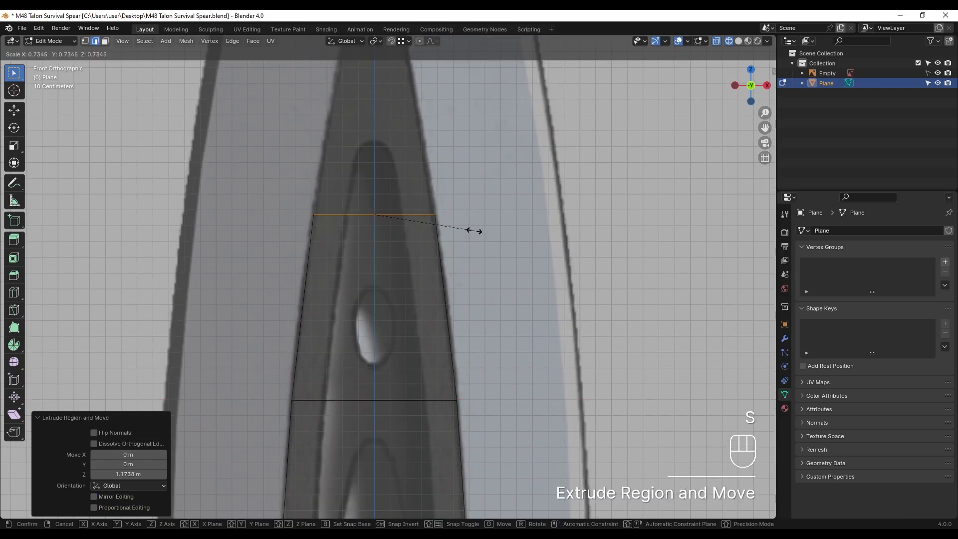
left_click(474, 231)
- Extrude the top edge about 0.894 m upward past the end of the groove and scale it by about 0.61
middle_click_drag(474, 231, 428, 338, "shift")
key("e")
left_click(509, 216)
key("s")
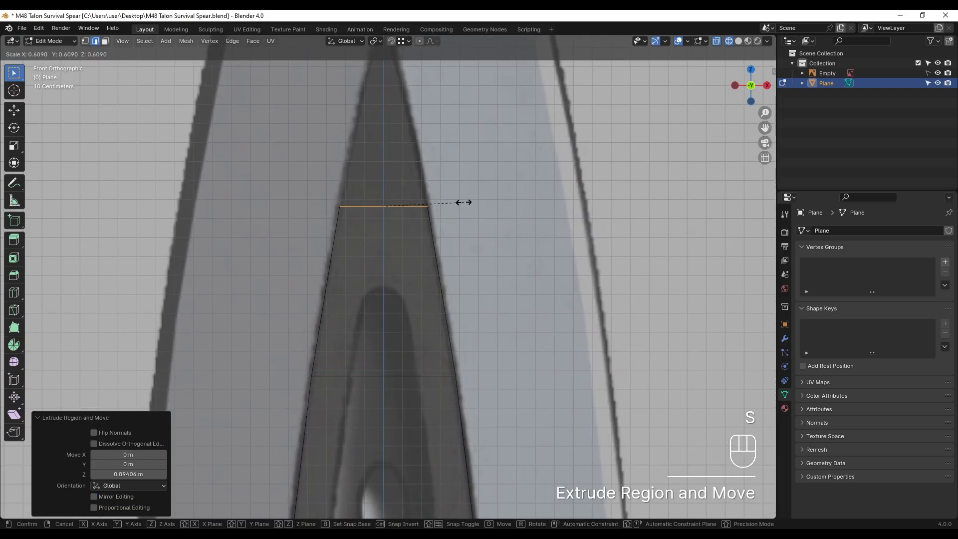
left_click(464, 202)
- Extrude the top edge about 0.778 m toward the core's tip and scale it by about 0.307
middle_click_drag(464, 202, 485, 333, "shift")
key("e")
left_click(448, 199)
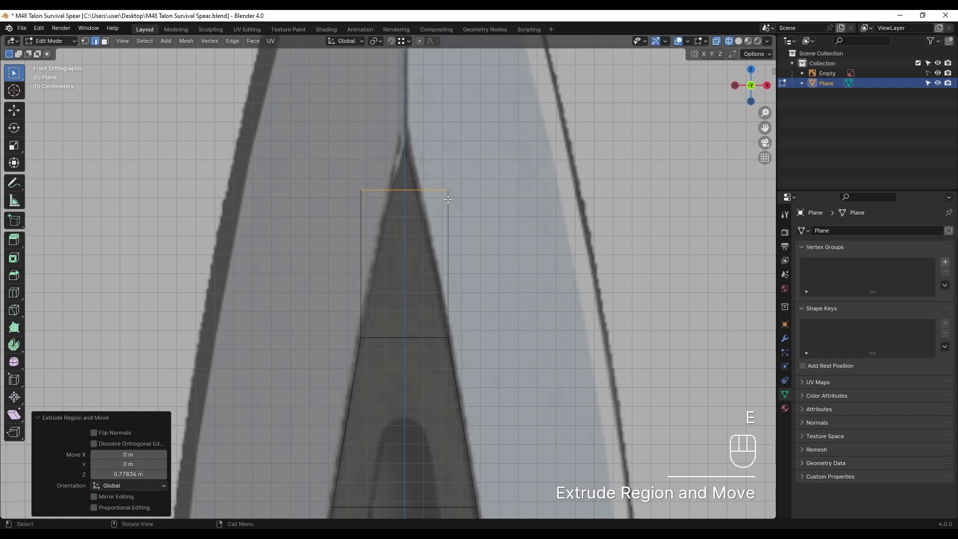
scroll(427, 195, "up", 3)
middle_click_drag(389, 246, 386, 324, "shift")
key("s")
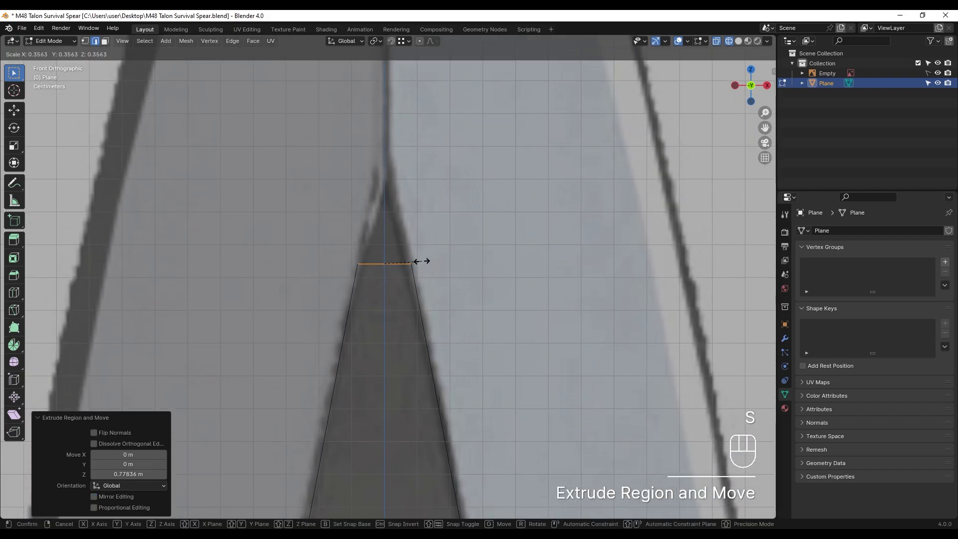
left_click(416, 258)
- Extrude the top edge about 0.224 m up to the core's tip and scale it by about 0.292
middle_click_drag(394, 267, 421, 325, "shift")
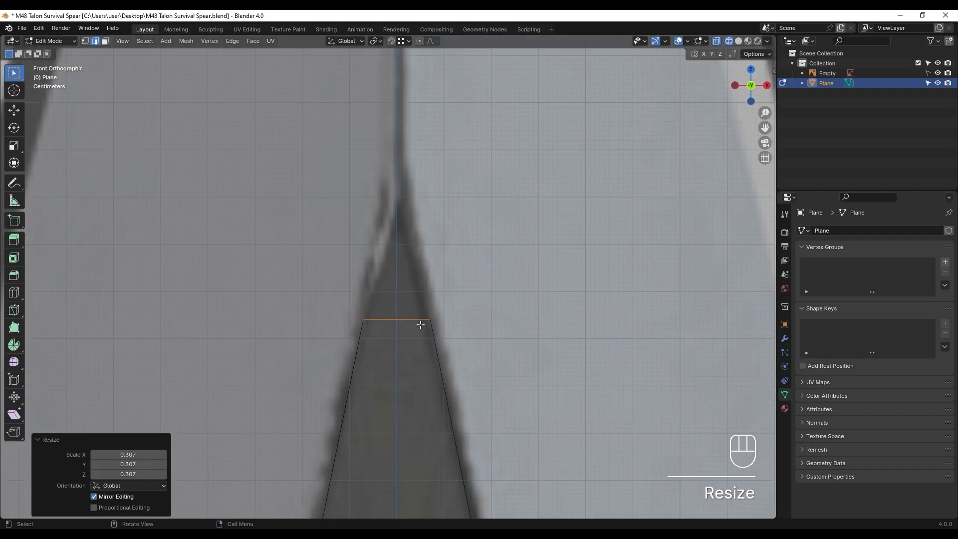
key("e")
left_click(454, 240)
key("s")
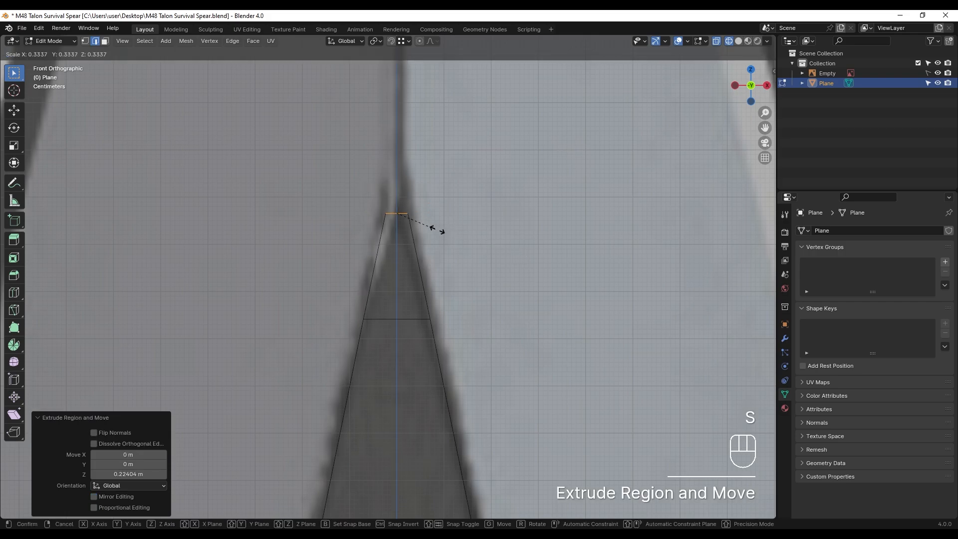
left_click(460, 239)
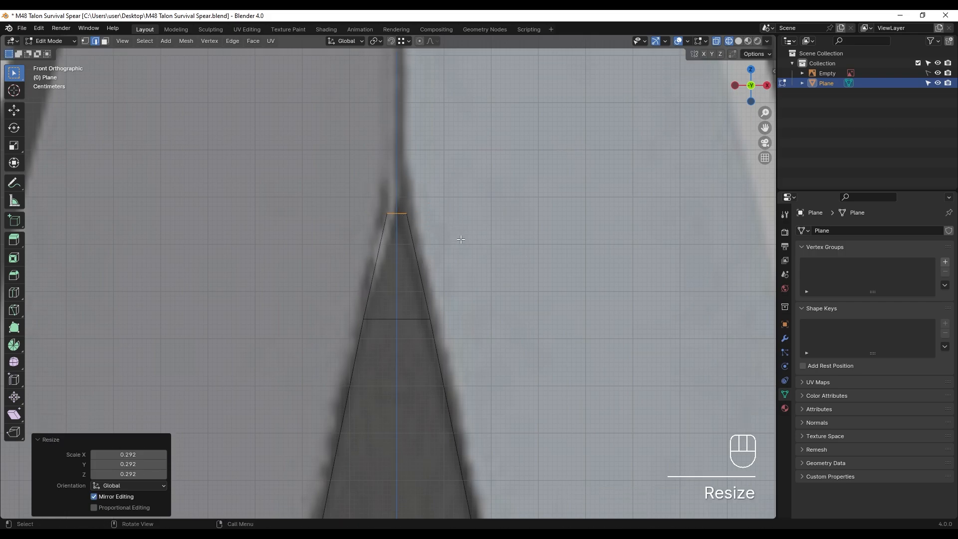
- Merge the tip edge at center into a single point and scale the edge below it by about 0.83
key("m")
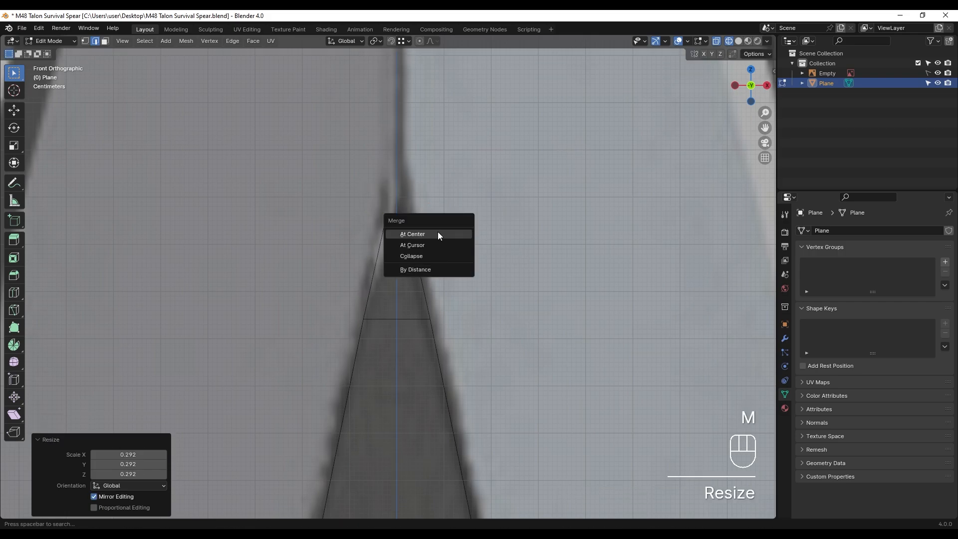
left_click(444, 234)
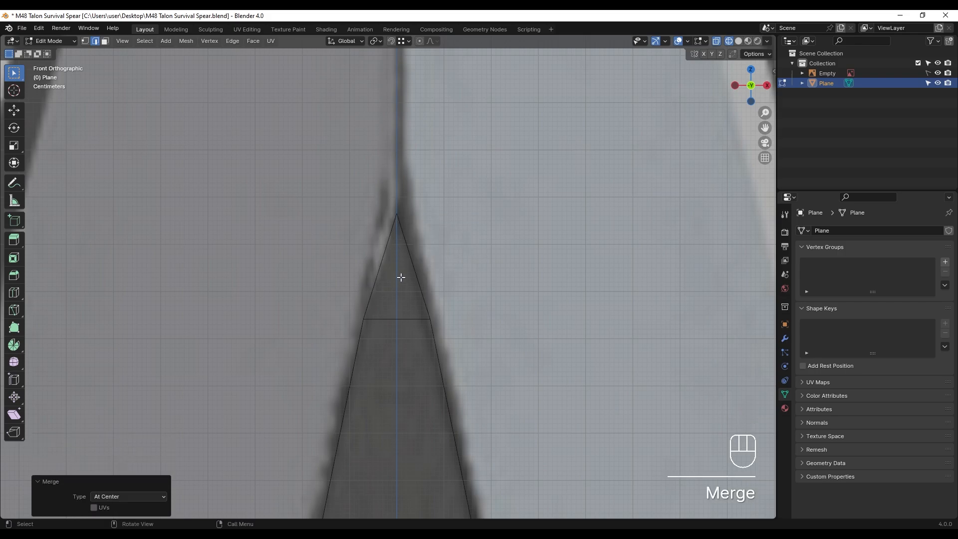
left_click_drag(335, 292, 444, 365)
key("s")
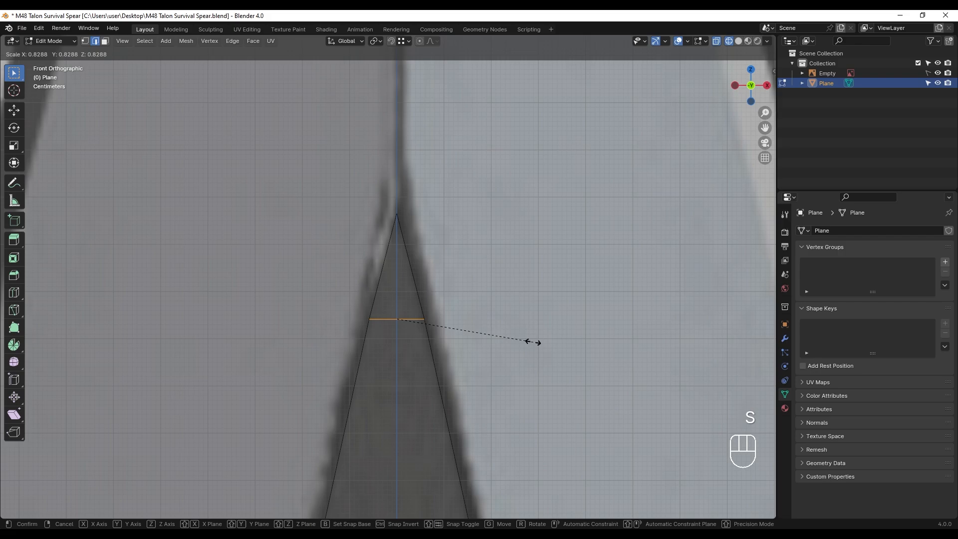
left_click(533, 342)
- Add a vertical loop cut down the center of the blade core
scroll(469, 316, "down", 10)
middle_click_drag(467, 320, 468, 292, "shift")
scroll(429, 329, "up", 2)
middle_click_drag(405, 365, 424, 306, "shift")
key("ctrl+r")
- Connect the center loop's uppermost vertex to the tip vertex, splitting the tip triangle
key("1")
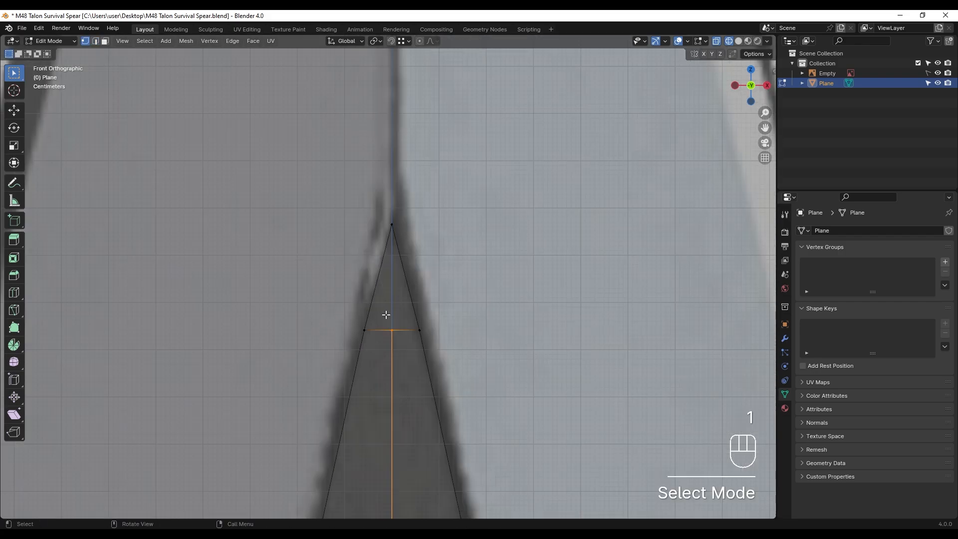
left_click_drag(384, 315, 397, 349)
left_click_drag(389, 205, 414, 258, "shift")
key("j")
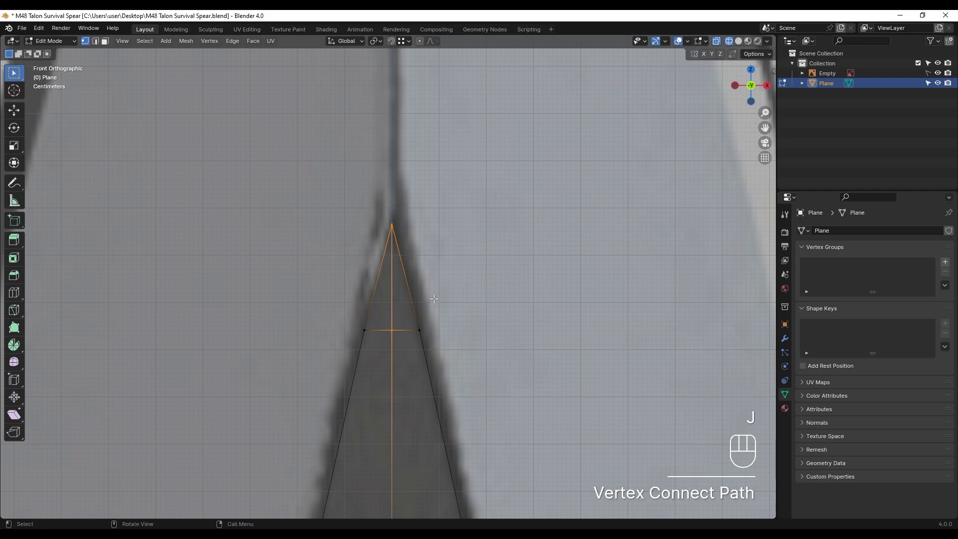
- Slide the horizontal edge row just above the M48 lettering down by a factor of about 0.191
left_click(434, 299)
scroll(434, 300, "down", 2)
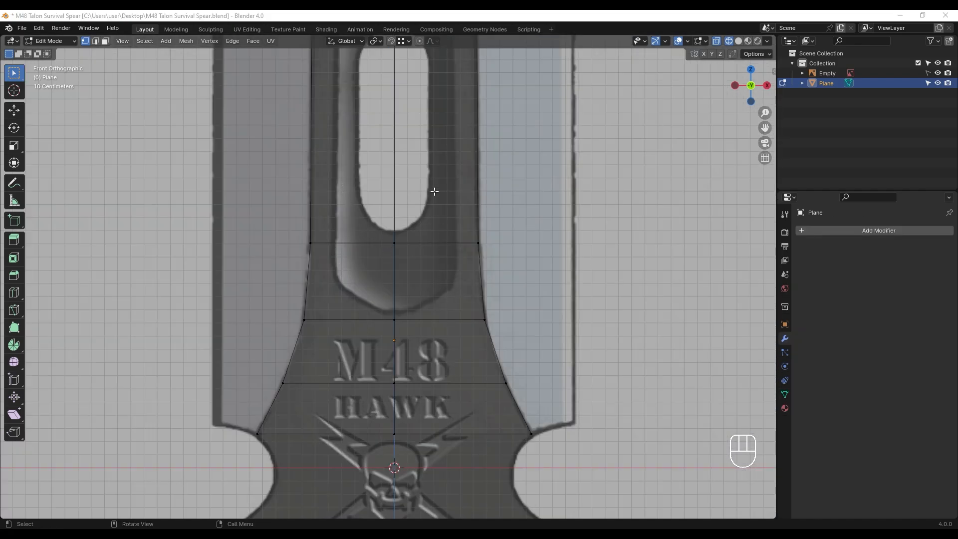
left_click_drag(296, 313, 499, 342)
key("g")
key("g")
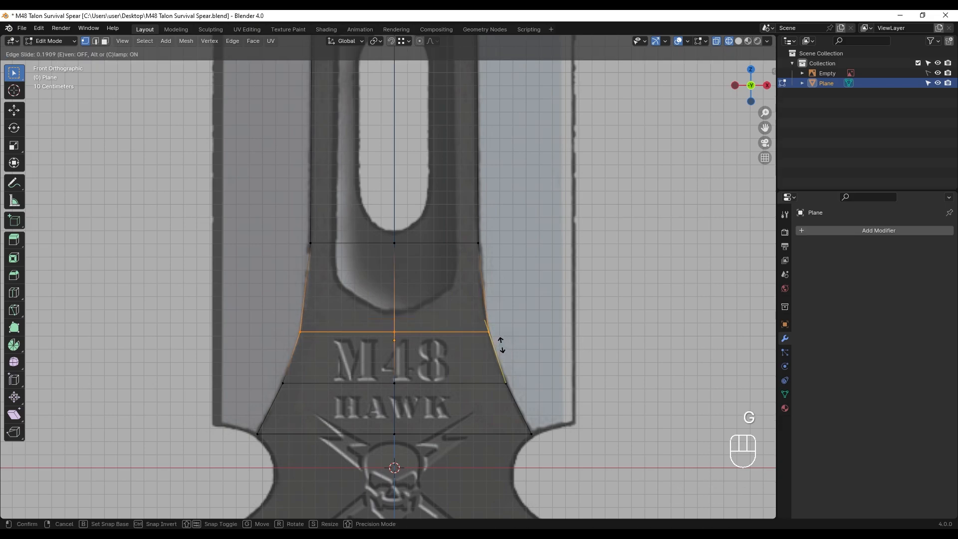
left_click(502, 345)
- Slide the edge row between the core's tip and the groove's upper end down by a factor of about 0.354
scroll(481, 329, "down", 6)
middle_click_drag(408, 58, 391, 287, "shift")
scroll(385, 163, "up", 4)
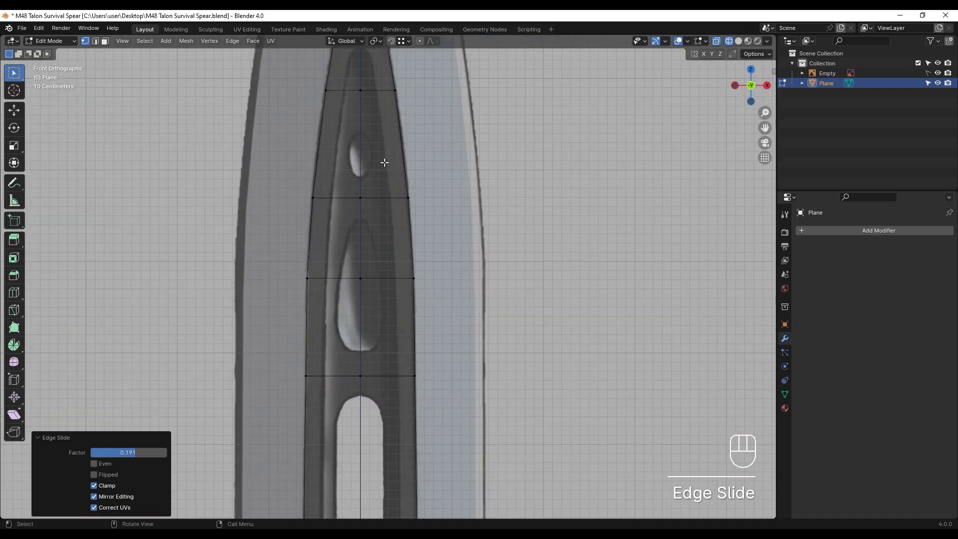
middle_click_drag(384, 163, 357, 257, "shift")
scroll(300, 231, "up", 2)
left_click_drag(300, 231, 472, 261)
middle_click_drag(472, 261, 487, 285, "shift")
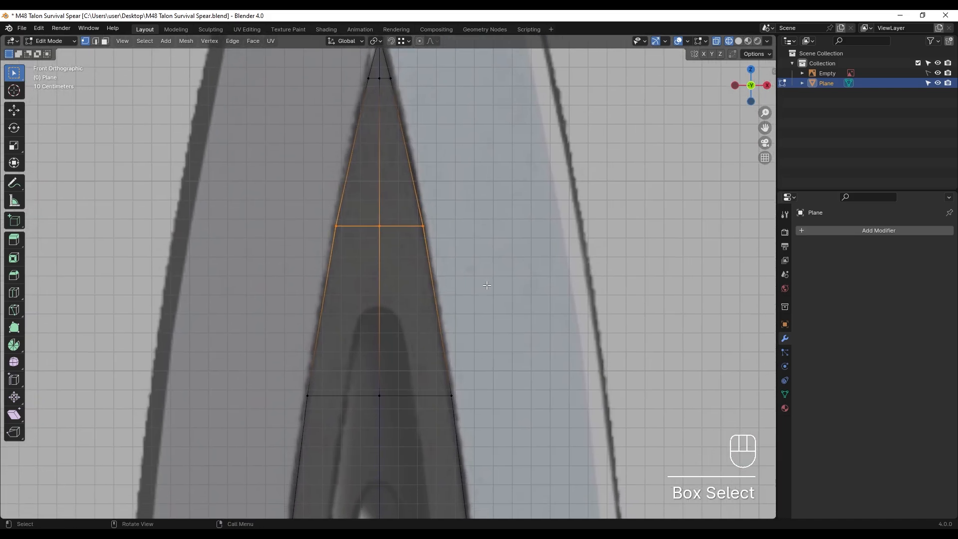
key("g")
key("g")
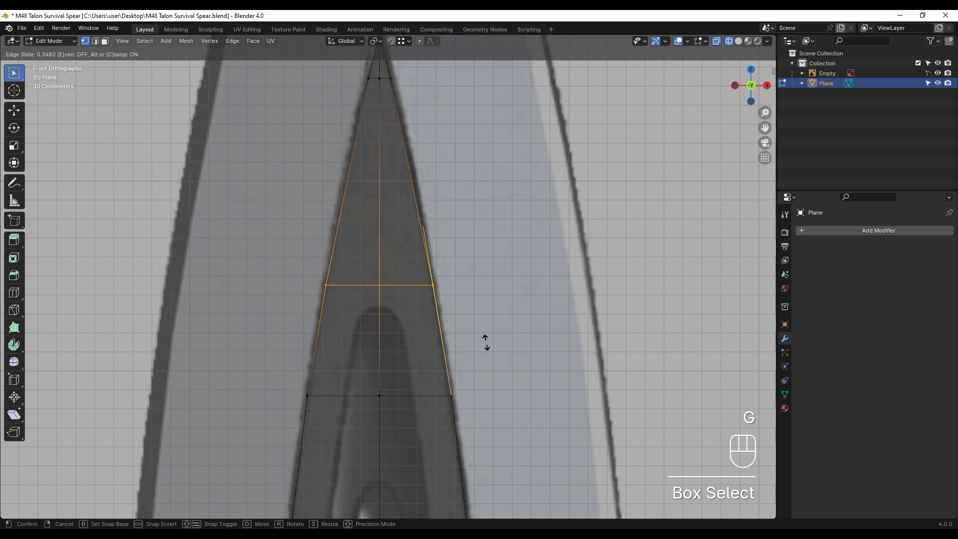
left_click(485, 342)
middle_click_drag(487, 342, 450, 290, "shift")
scroll(450, 290, "down", 2)
key("e")
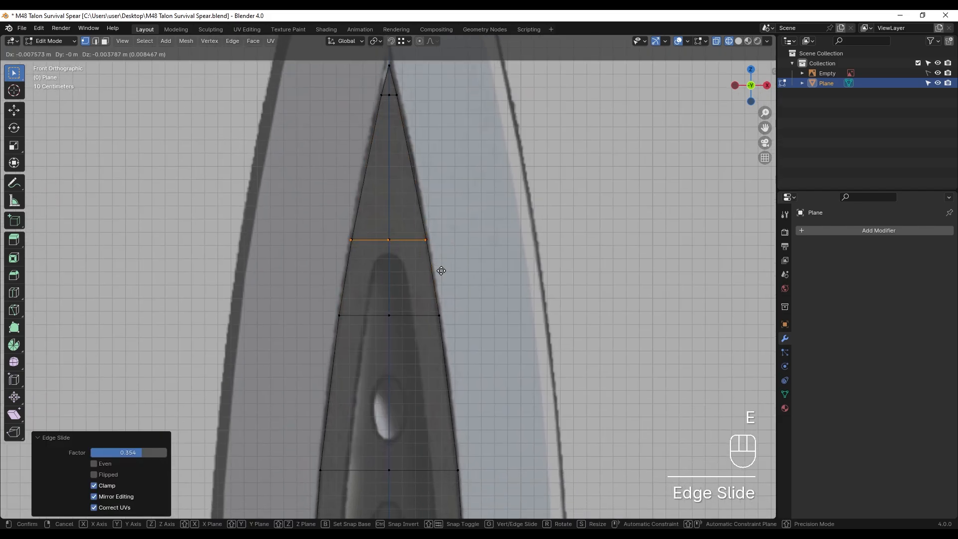
right_click(441, 269)
key("ctrl+z")
- Inset the core's faces along the groove, from its upper end down to just above the M48 lettering
key("3")
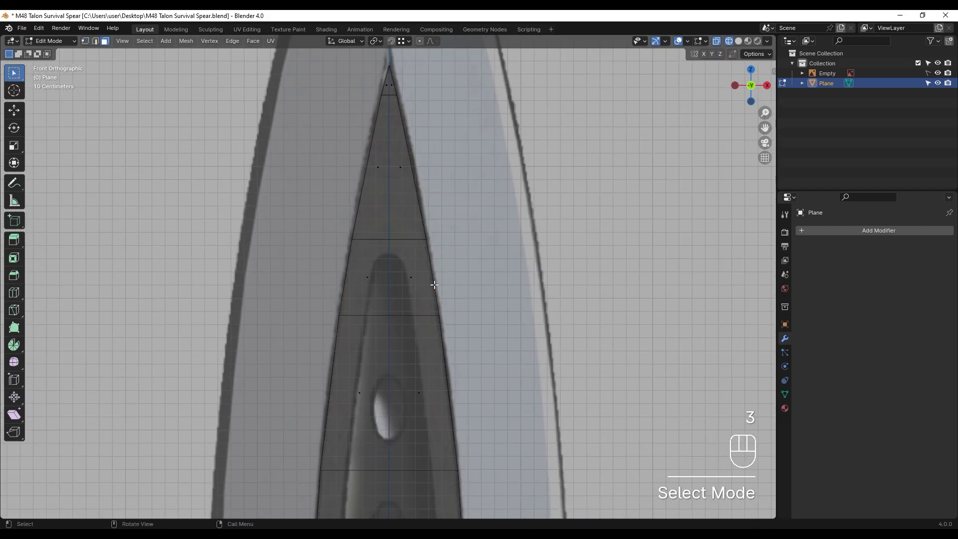
left_click_drag(336, 263, 475, 333)
scroll(470, 330, "down", 6)
middle_click_drag(374, 306, 400, 180, "shift")
left_click_drag(376, 173, 442, 456, "shift")
middle_click_drag(439, 458, 450, 288, "shift")
scroll(450, 287, "up", 5)
key("i")
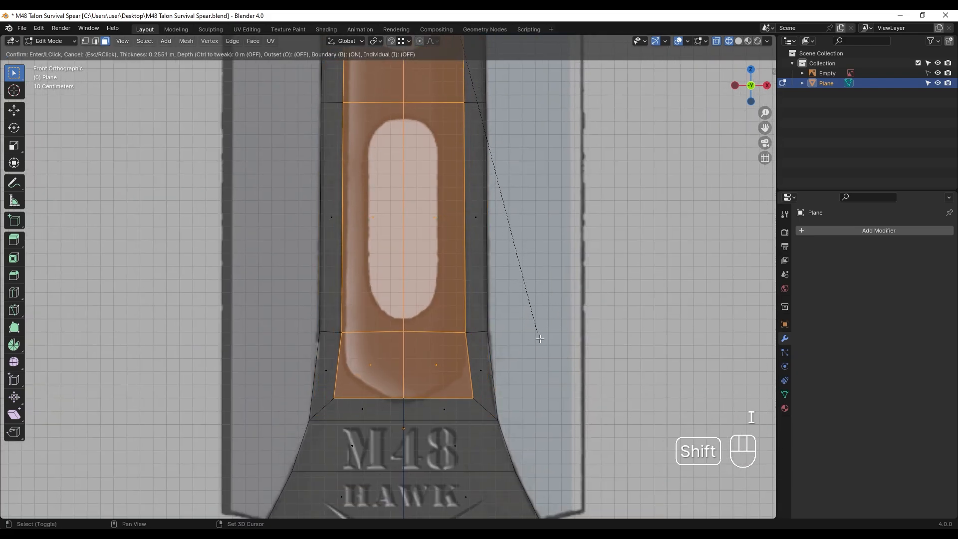
left_click(436, 363)
middle_click_drag(436, 363, 433, 376, "shift")
left_click(550, 321)
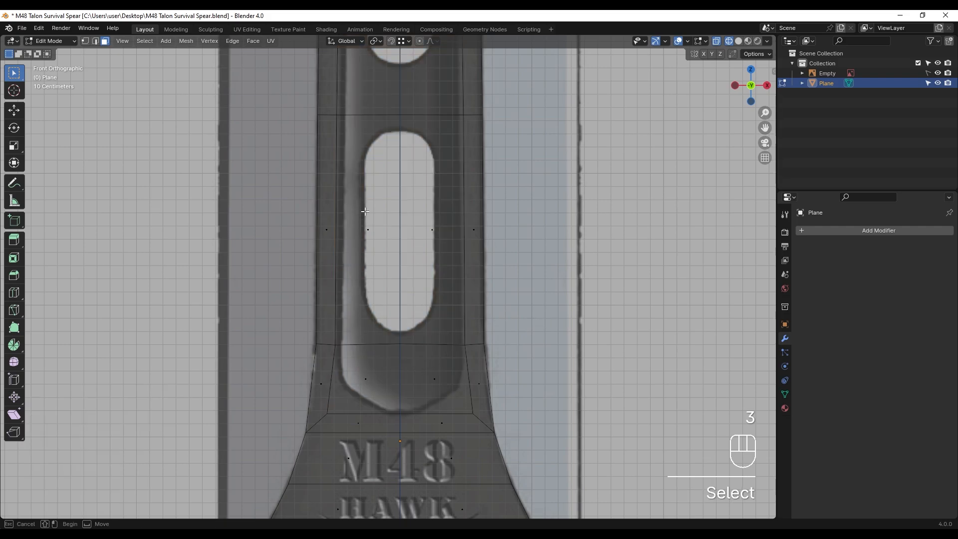
- Add a horizontal loop cut across the lower slot, slid down by a factor of about 0.37
left_click_drag(364, 212, 446, 396)
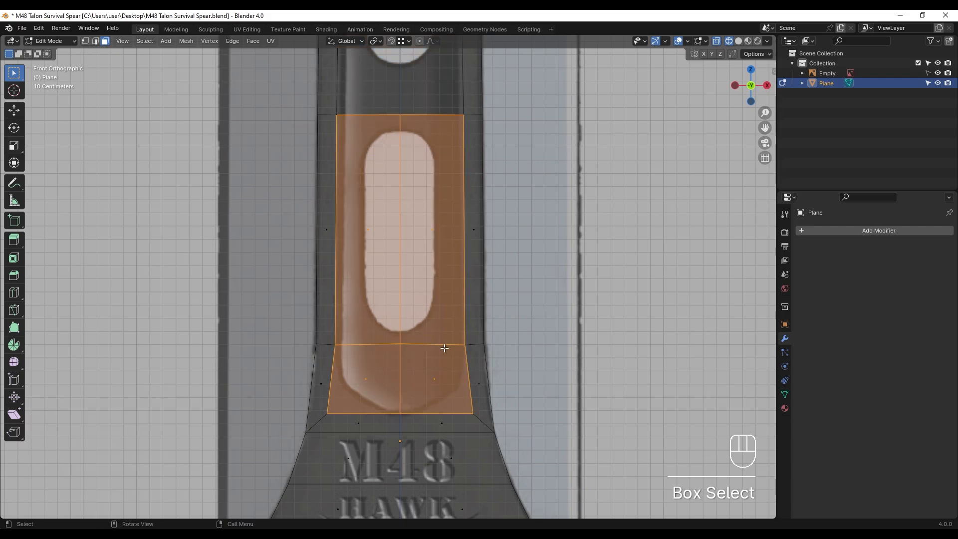
key("ctrl+r")
left_click(458, 270)
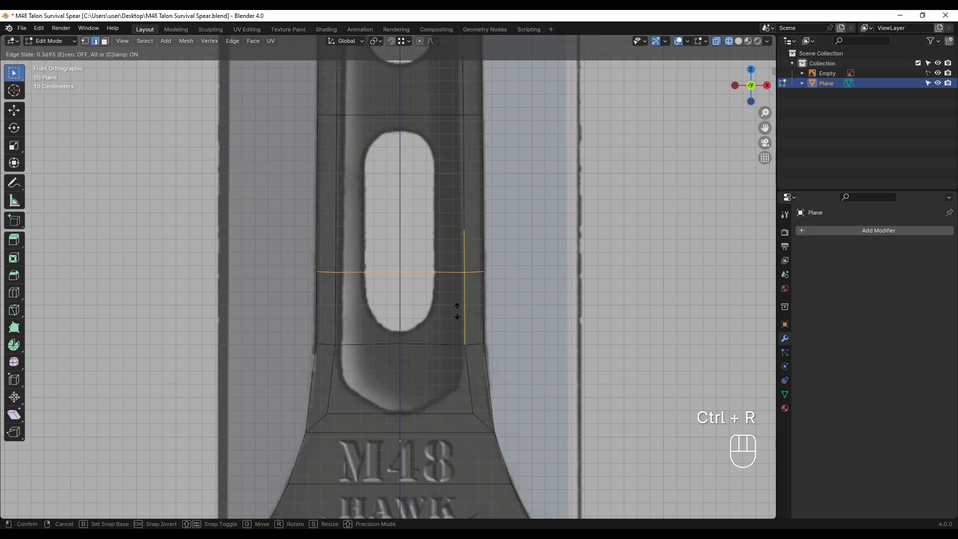
left_click(458, 311)
- Check that the LoopTools add-on is enabled and shape the four inner faces at the groove's lower end into a circle
key("3")
left_click_drag(338, 280, 447, 395)
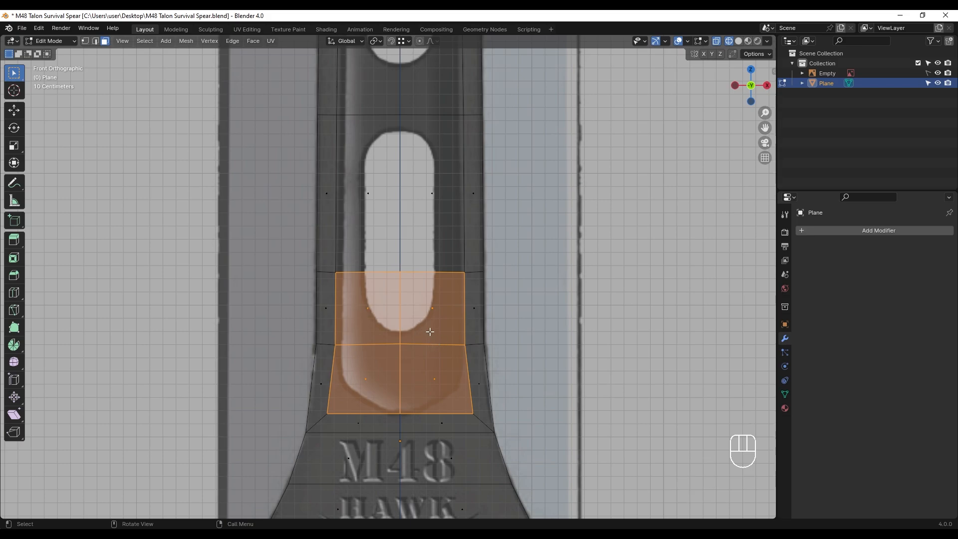
left_click(44, 28)
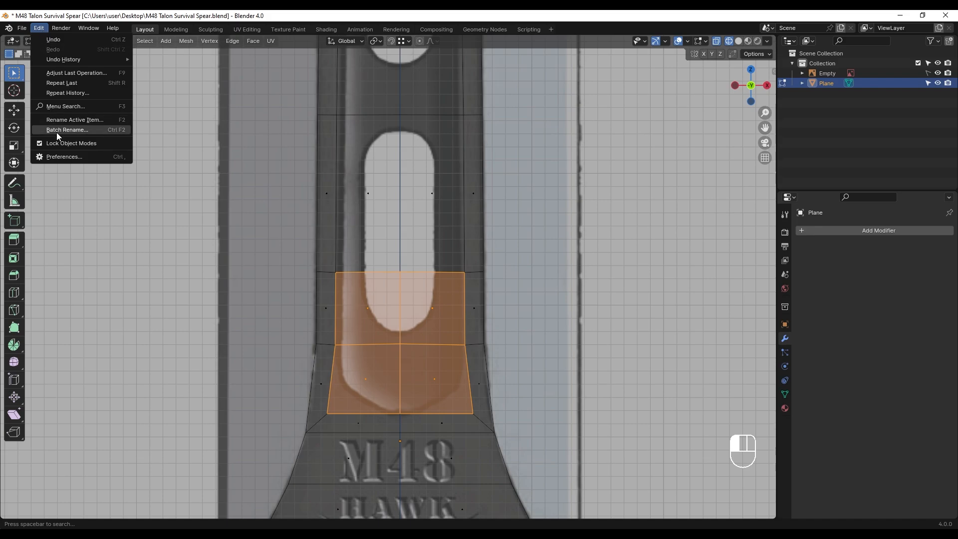
left_click(65, 157)
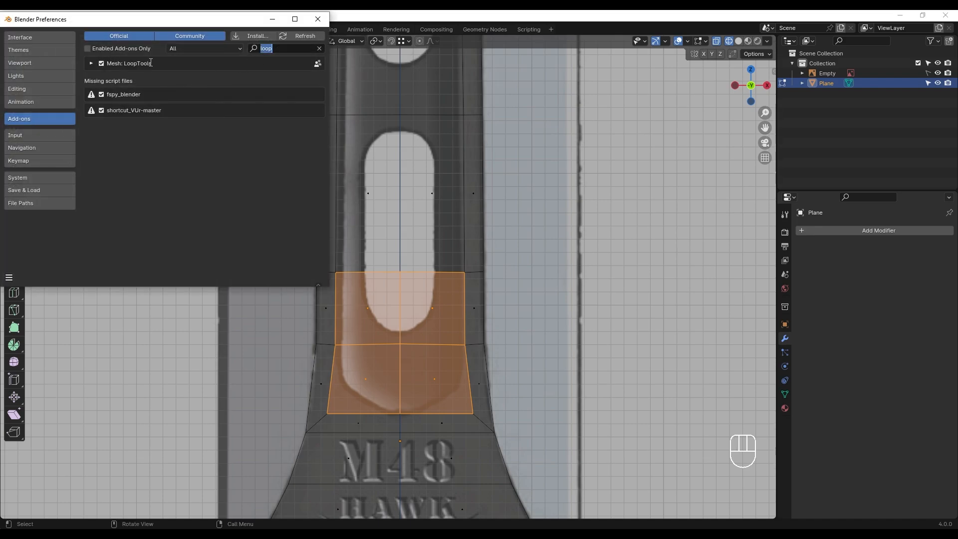
left_click(317, 20)
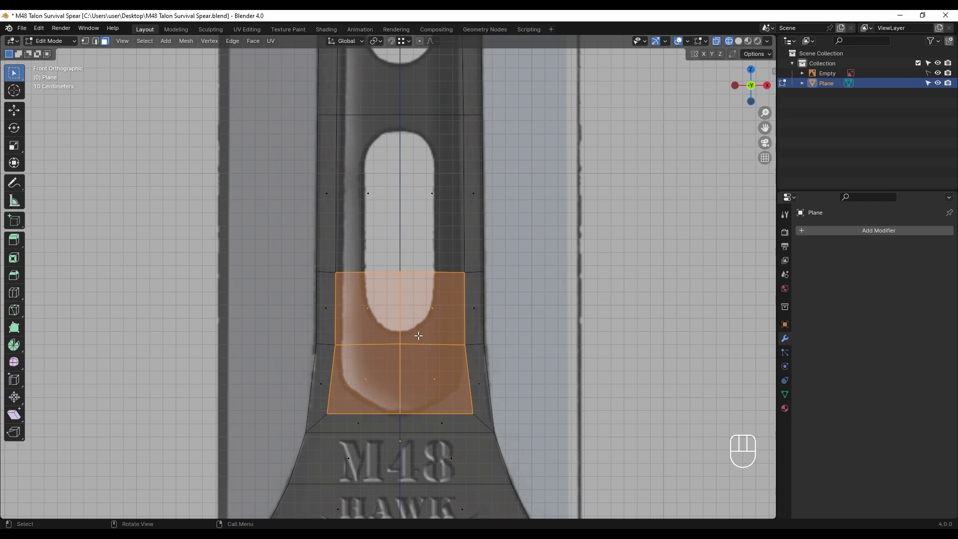
right_click(424, 298)
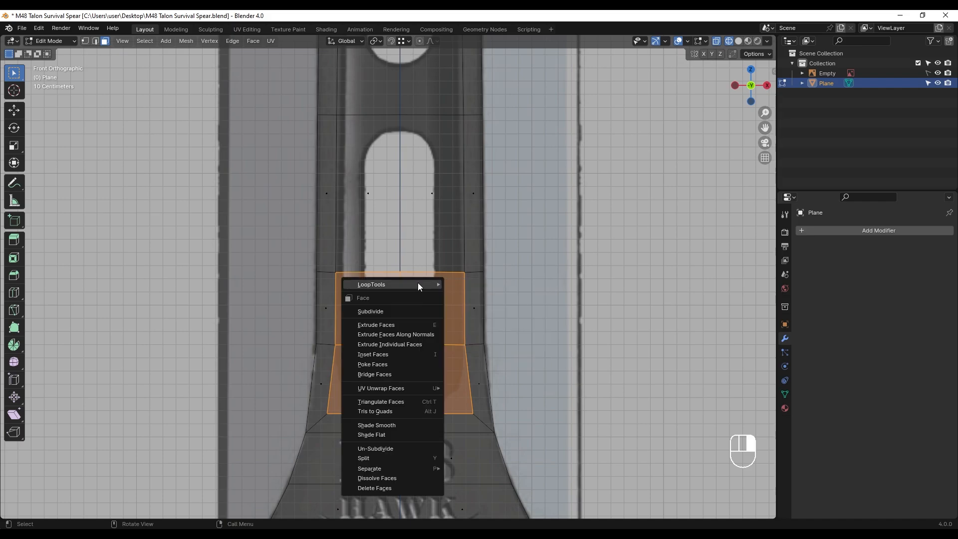
mouse_move(417, 283)
left_click(469, 298)
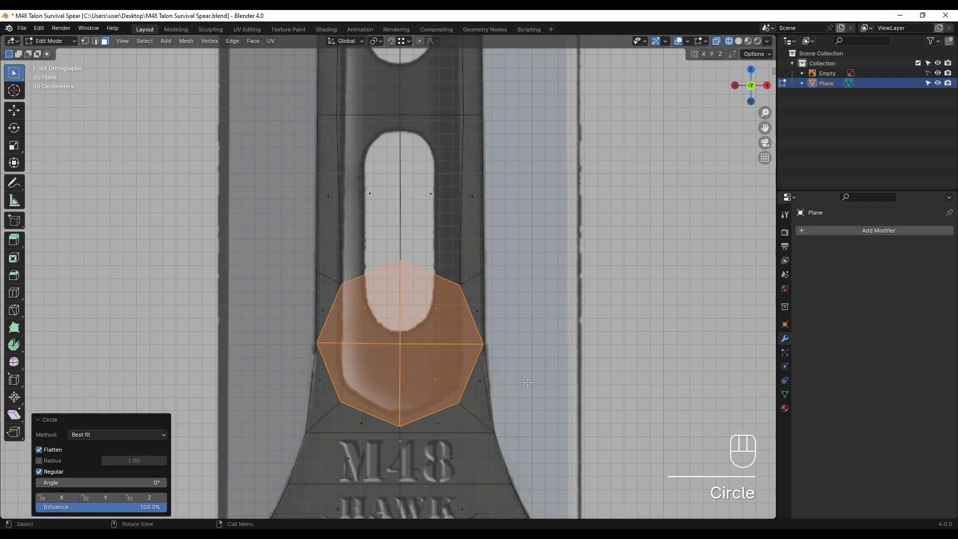
- Scale the circular faces at the groove's lower end by 0.819, and by about 0.82 more along Z
scroll(564, 389, "up", 1)
middle_click_drag(566, 390, 576, 321, "shift")
key("s")
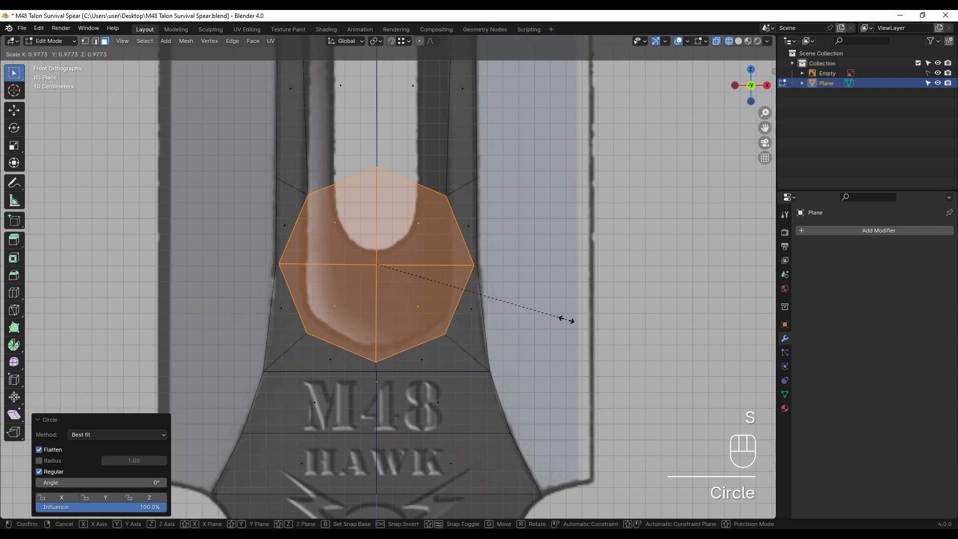
left_click(535, 308)
scroll(530, 340, "up", 1)
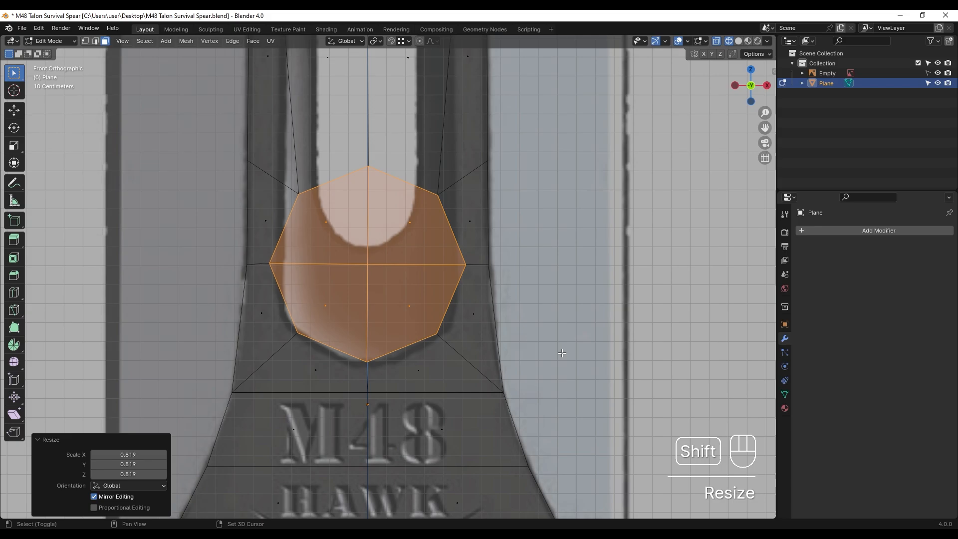
key("s")
key("z")
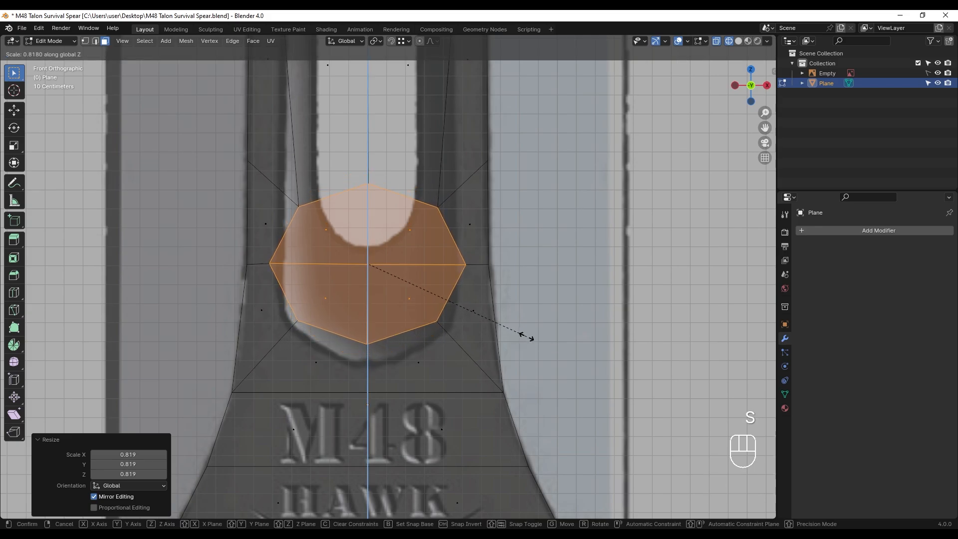
left_click(528, 338)
- Move the circular faces about 0.128 m down along Z and scale them down slightly to fit the groove's rounded end
key("g")
key("z")
left_click(602, 369)
key("s")
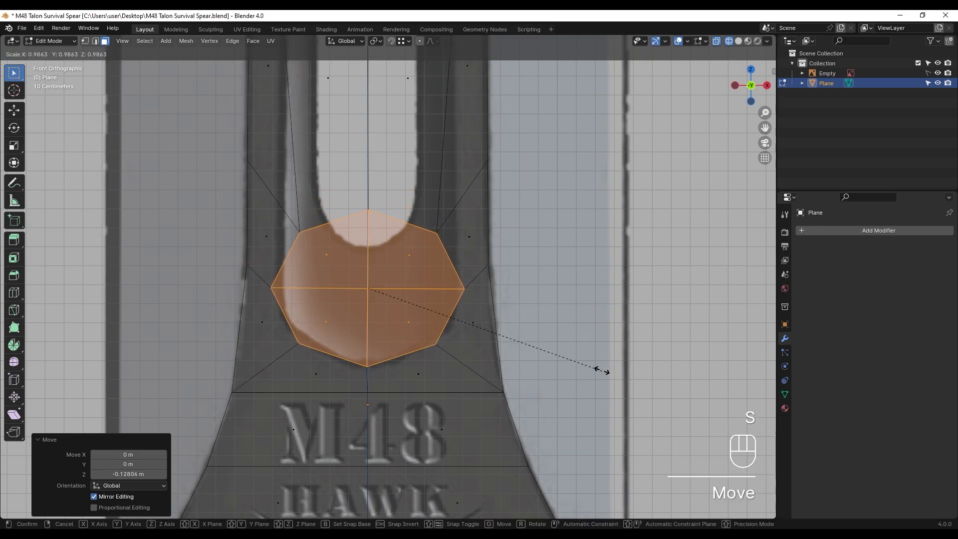
left_click(598, 368)
left_click(509, 331)
- Scale the circle's two outermost side vertices inward by about 0.92 to match the groove's width
middle_click_drag(490, 327, 509, 324, "shift")
key("1")
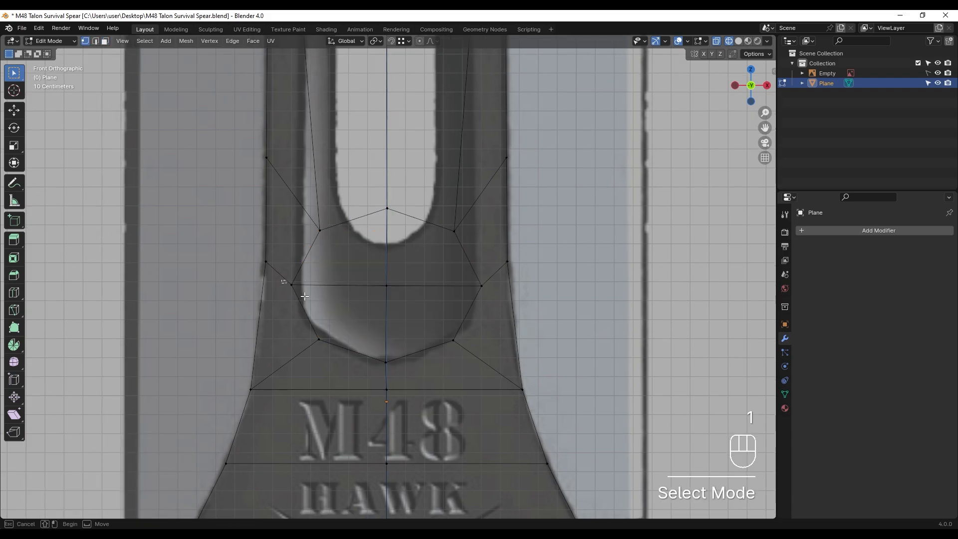
left_click_drag(274, 266, 312, 307)
scroll(338, 334, "up", 2)
middle_click_drag(350, 321, 363, 306, "shift")
left_click_drag(530, 261, 558, 289, "shift")
key("s")
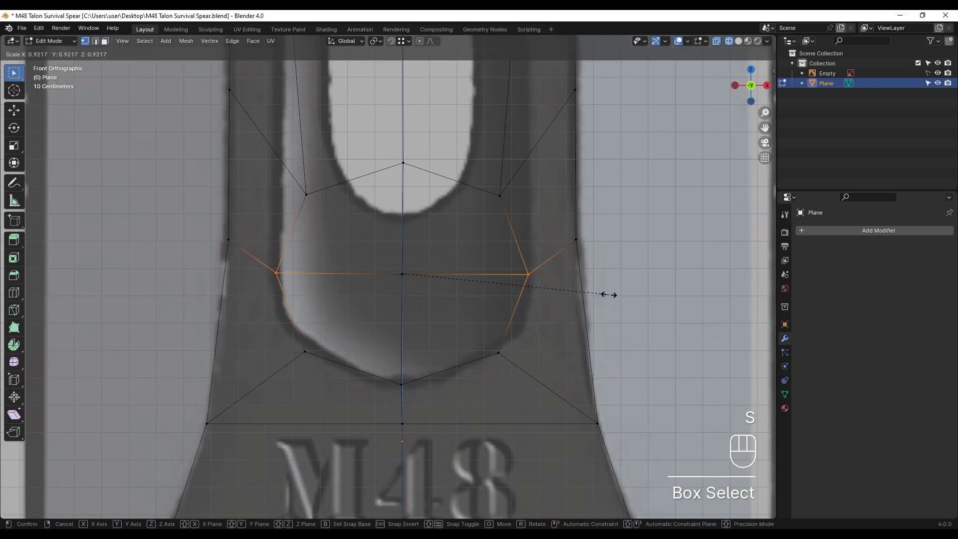
left_click(608, 294)
- Scale the circle's two upper diagonal vertices outward by 1.027 to follow the groove's sides
left_click_drag(296, 185, 319, 205)
left_click_drag(492, 188, 558, 220, "shift")
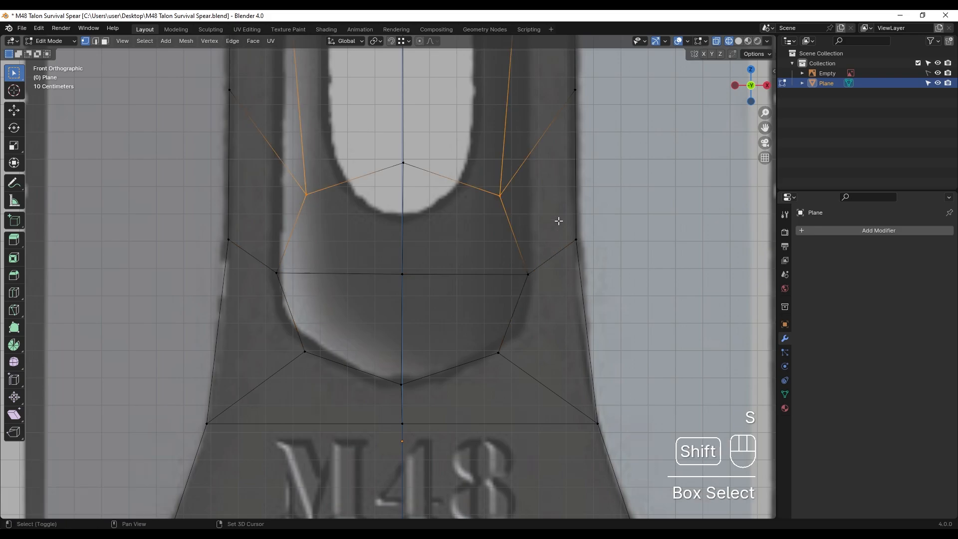
key("s")
left_click(614, 215)
- Scale the two inner vertices between the lower and upper slots by 0.909 toward the groove's edges
scroll(313, 286, "down", 2)
middle_click_drag(327, 268, 341, 378, "shift")
scroll(320, 117, "down", 3)
middle_click_drag(386, 131, 367, 244, "shift")
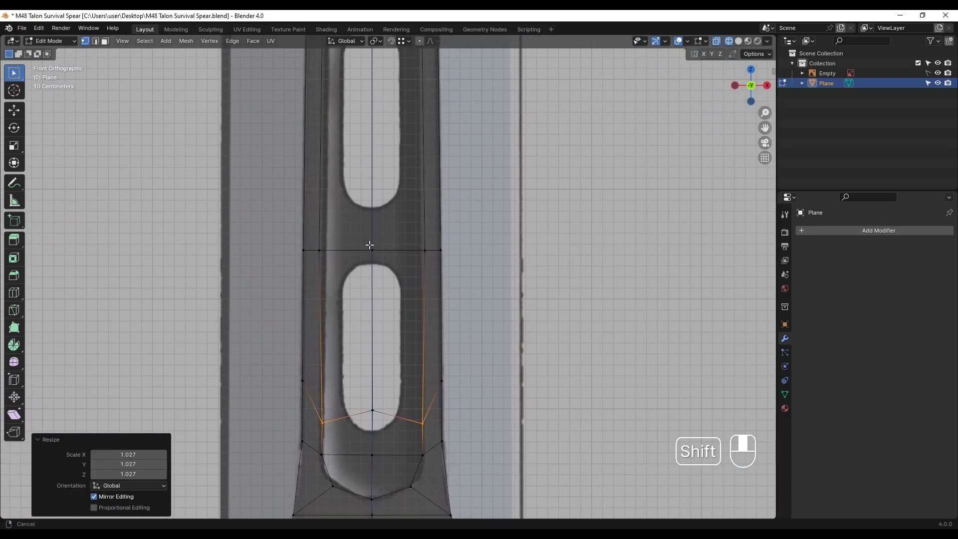
scroll(319, 225, "up", 2)
middle_click_drag(279, 205, 259, 223, "shift")
left_click_drag(259, 236, 279, 266)
left_click_drag(395, 250, 426, 263, "shift")
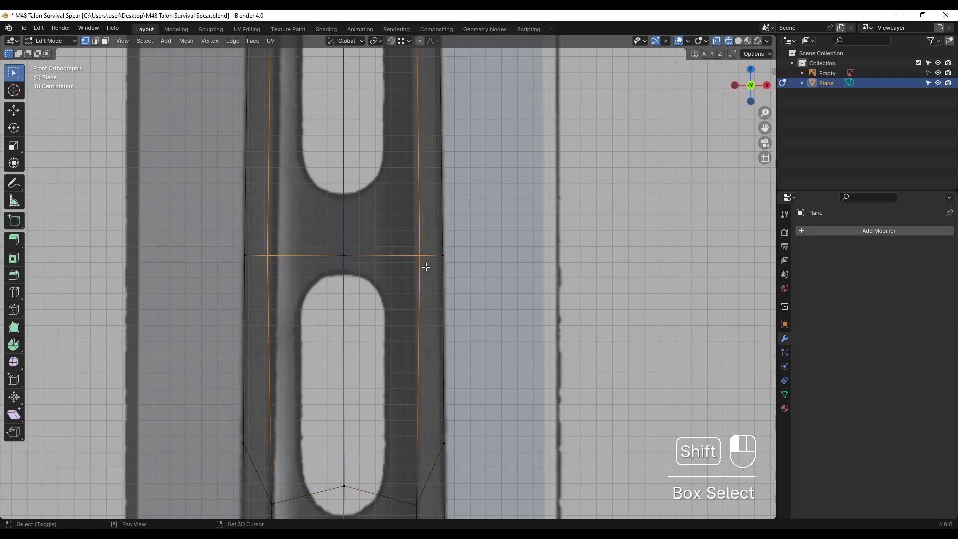
key("s")
left_click(476, 257)
- Scale the two inner vertices just above the upper slot inward to match the groove's edges
middle_click_drag(379, 171, 388, 421, "shift")
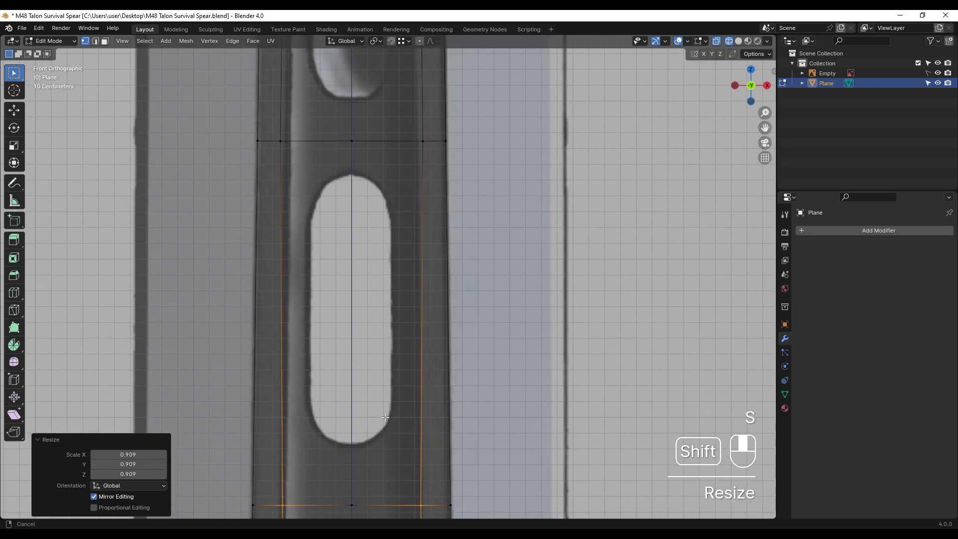
middle_click_drag(326, 147, 320, 286, "shift")
left_click_drag(267, 275, 283, 286)
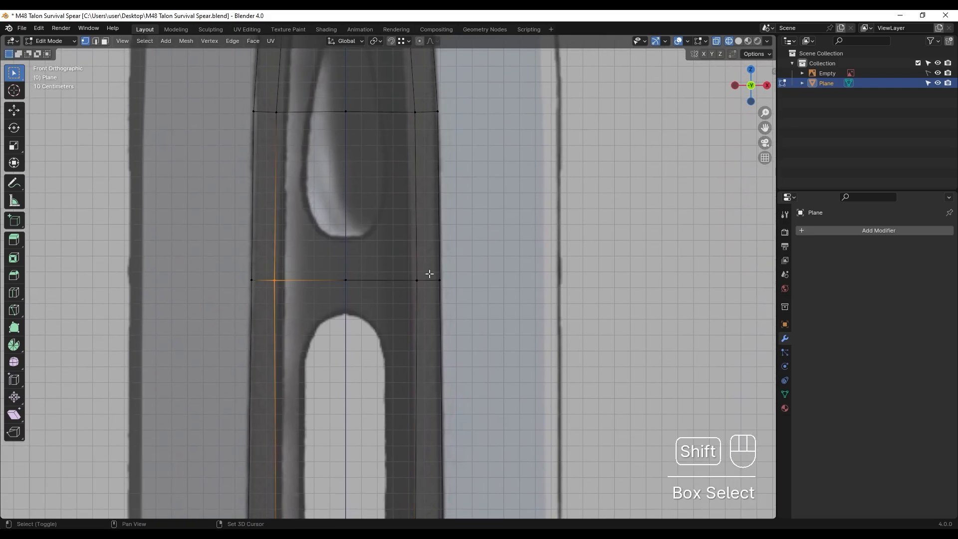
key("s")
left_click(473, 289)
- Scale the two inner vertices beside the large teardrop recess by 0.855 to match the groove's width
middle_click_drag(396, 135, 389, 357, "shift")
scroll(389, 357, "up", 2)
left_click_drag(206, 320, 232, 343)
left_click_drag(403, 320, 430, 344, "shift")
key("s")
left_click(450, 333)
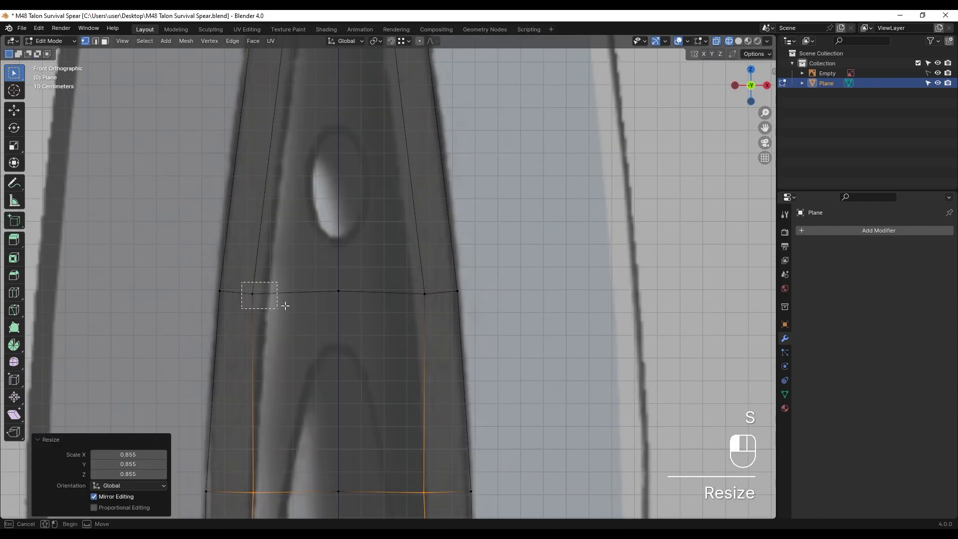
- Scale the two inner vertices between the teardrop recess and the small oval recess by 0.847
left_click_drag(285, 305, 286, 306)
left_click_drag(411, 282, 440, 308, "shift")
key("s")
left_click(479, 300)
- Slide the edge row above the small oval recess up toward the groove's tip by a factor of 0.634
middle_click_drag(354, 88, 361, 317, "shift")
middle_click_drag(341, 246, 350, 214, "shift")
scroll(344, 214, "down", 1)
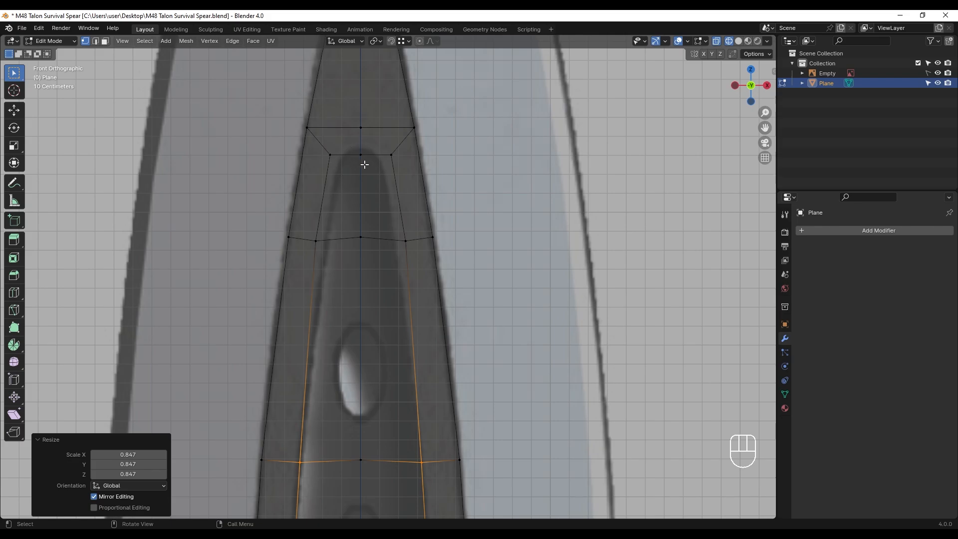
left_click_drag(247, 226, 485, 341)
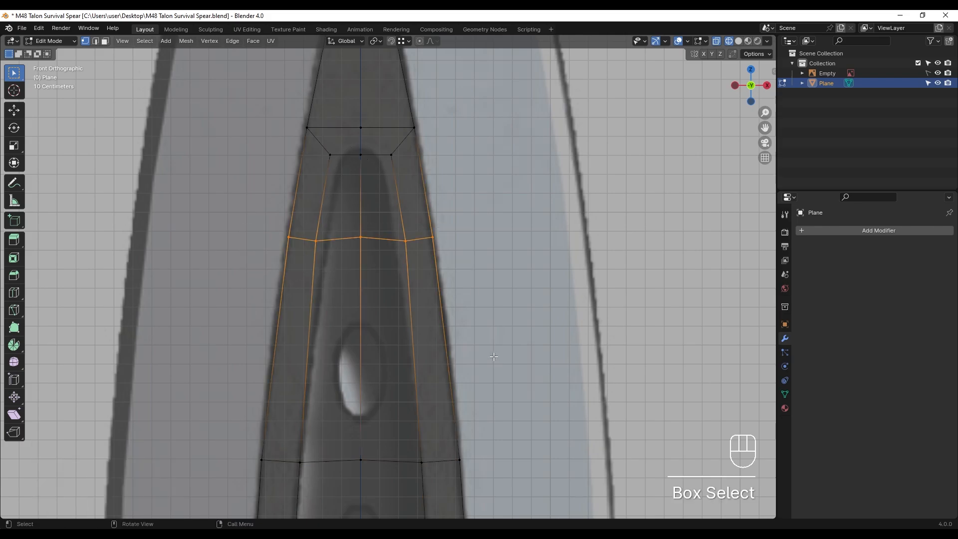
key("g")
key("g")
left_click(499, 248)
scroll(402, 157, "up", 3)
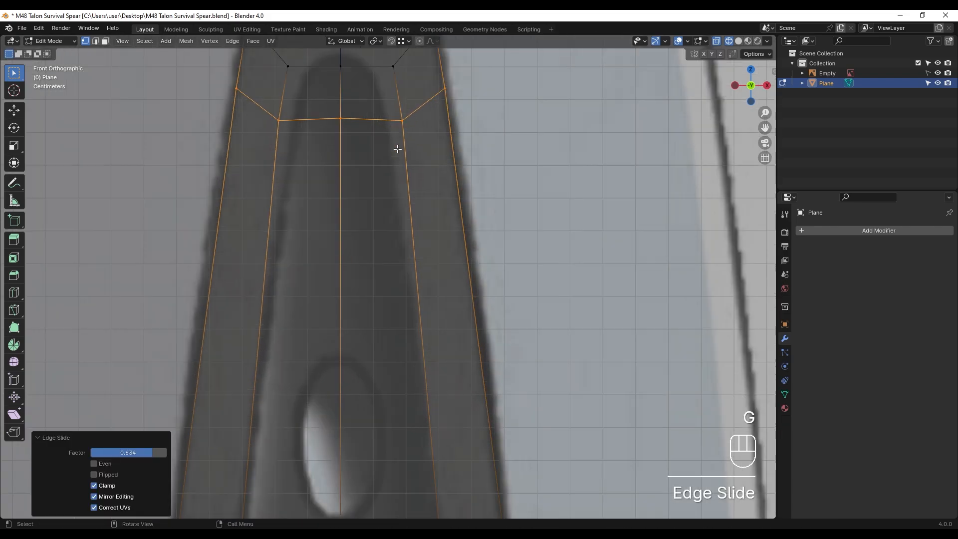
- Shift the inset's top inner edge slightly up and about 0.02 m back down along Z to fit the groove's tip
middle_click_drag(396, 149, 432, 284, "shift")
left_click_drag(319, 193, 445, 214)
key("g")
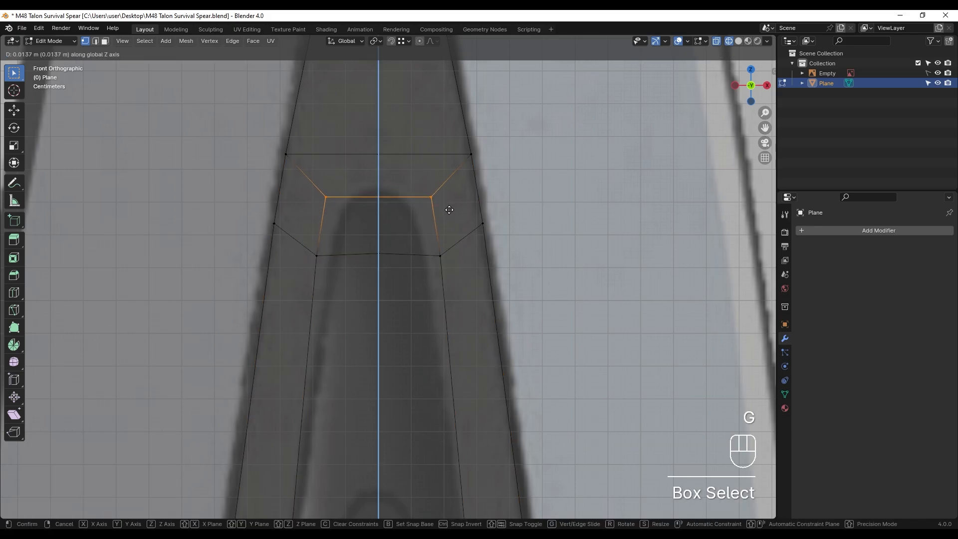
left_click(445, 205)
scroll(449, 203, "down", 3)
middle_click_drag(449, 203, 433, 150, "shift")
scroll(419, 167, "up", 2)
key("g")
left_click(436, 211)
- Add a horizontal loop cut above the small oval recess, slid toward the groove's tip with a factor of -0.768
scroll(437, 211, "down", 3)
key("ctrl+r")
left_click(422, 275)
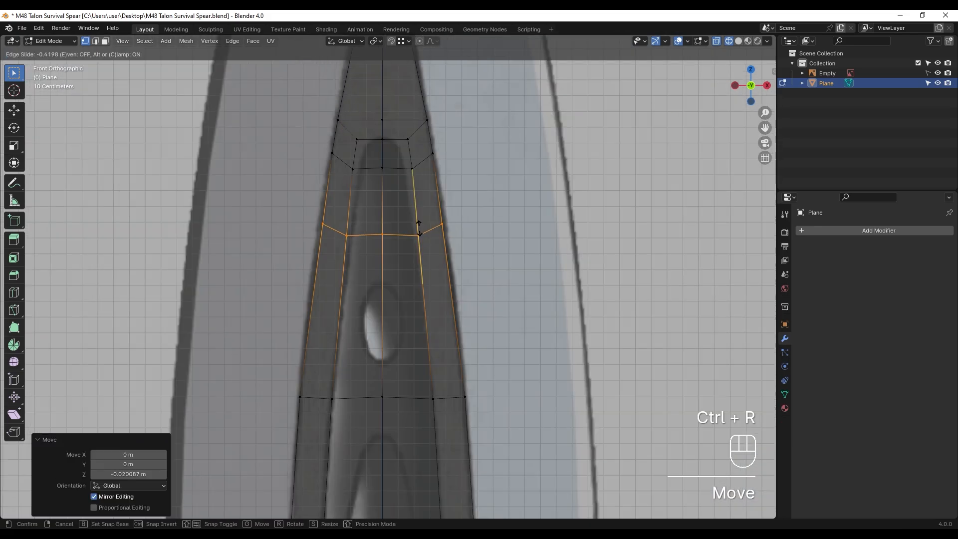
left_click(420, 190)
scroll(424, 190, "up", 2)
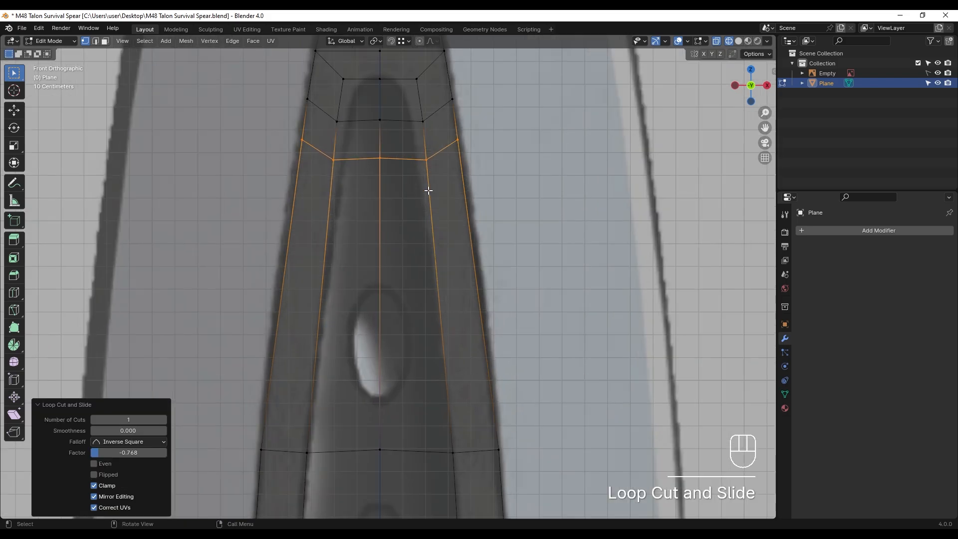
- Round the four faces at the groove's tip into a circle with LoopTools and scale it by about 0.67
middle_click_drag(428, 190, 443, 286, "shift")
key("3")
left_click_drag(361, 190, 432, 256)
right_click(412, 189)
mouse_move(413, 189)
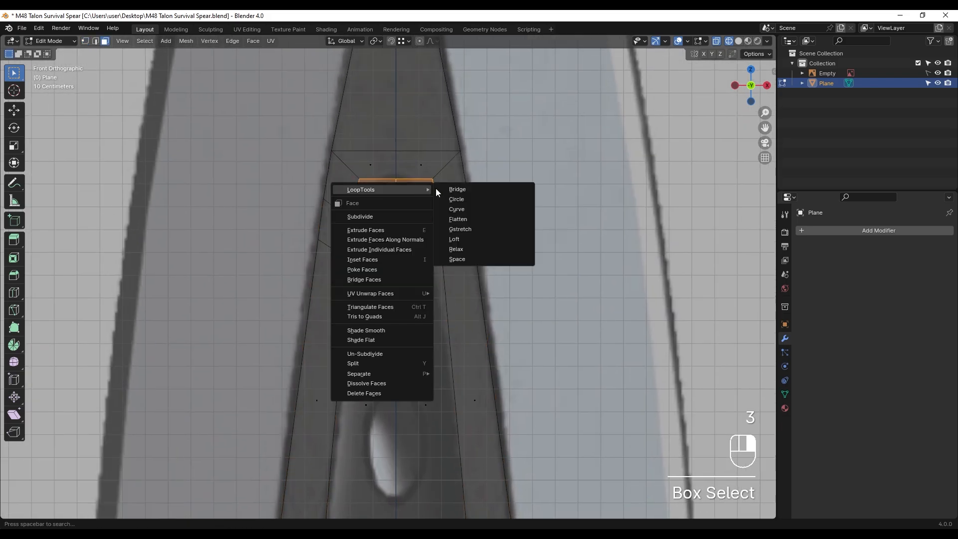
left_click(462, 199)
middle_click_drag(464, 200, 469, 227, "shift")
key("s")
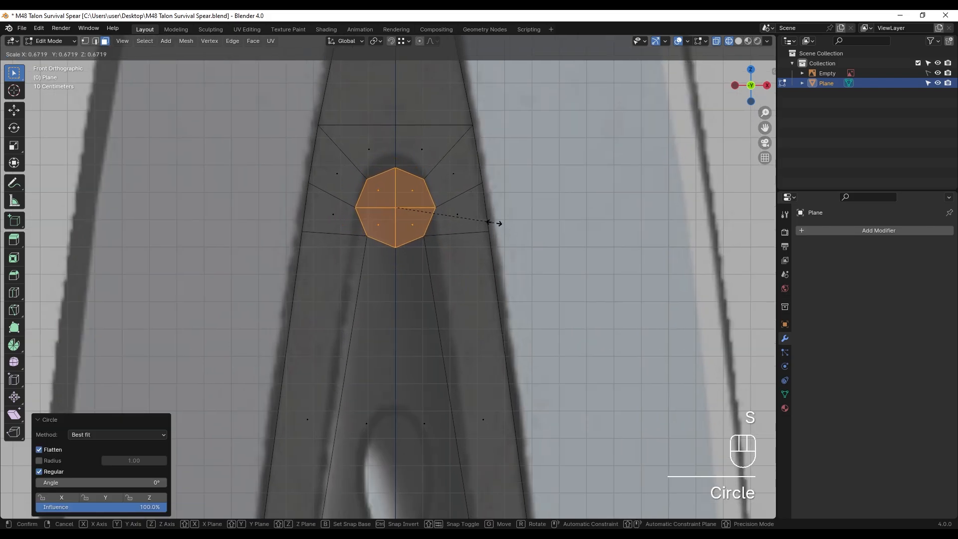
left_click(496, 220)
- Move the circular faces along Z and rescale them to fit the groove's rounded tip in the reference
scroll(385, 190, "up", 2)
mouse_move(384, 190)
middle_mouse_down("shift")
mouse_move(451, 285)
mouse_move(398, 256)
mouse_move(393, 206)
middle_mouse_up("shift")
key("g")
key("z")
left_click(451, 266)
key("s")
left_click(547, 270)
- Scale the circle's two lower side vertices apart by 1.562 to match the groove's width
key("1")
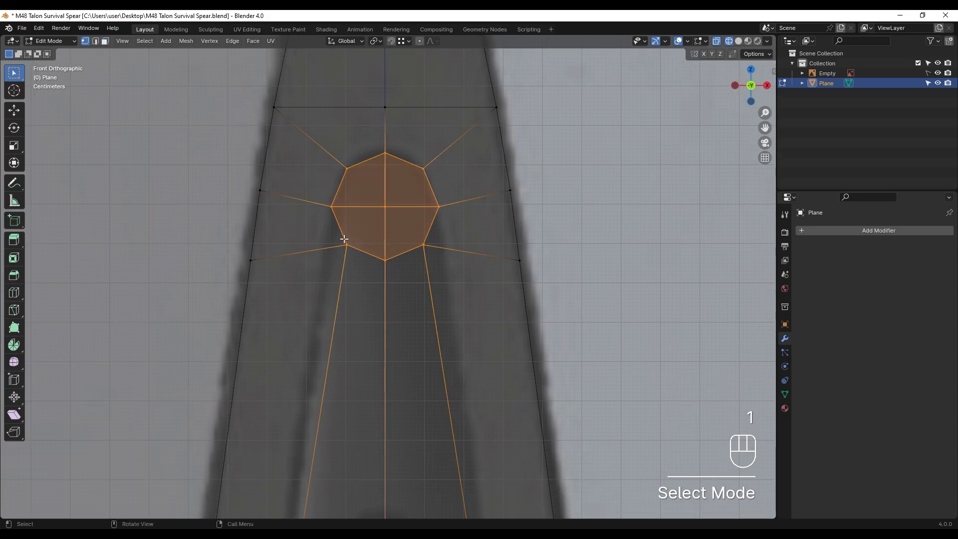
left_click(346, 245)
left_click_drag(417, 242, 444, 262, "shift")
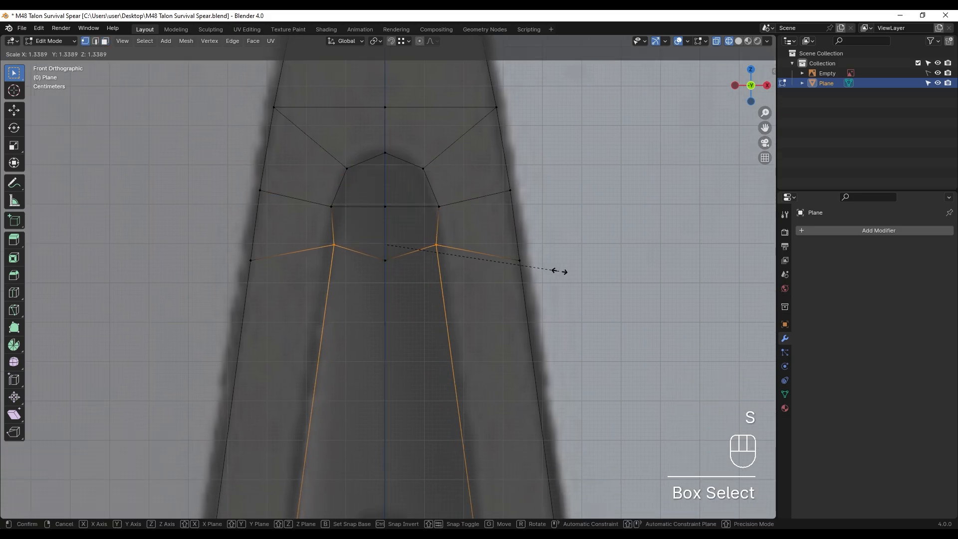
left_click(586, 275)
- Select all faces inside the central groove and extrude them about 0.097 m along the global Y axis in solid view
scroll(377, 204, "down", 8)
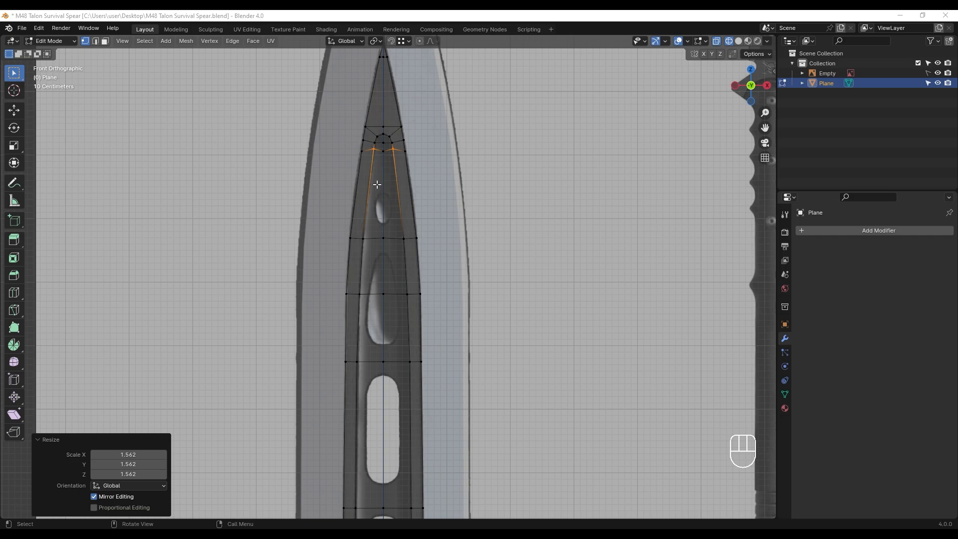
left_click(447, 181)
key("3")
scroll(379, 164, "up", 2)
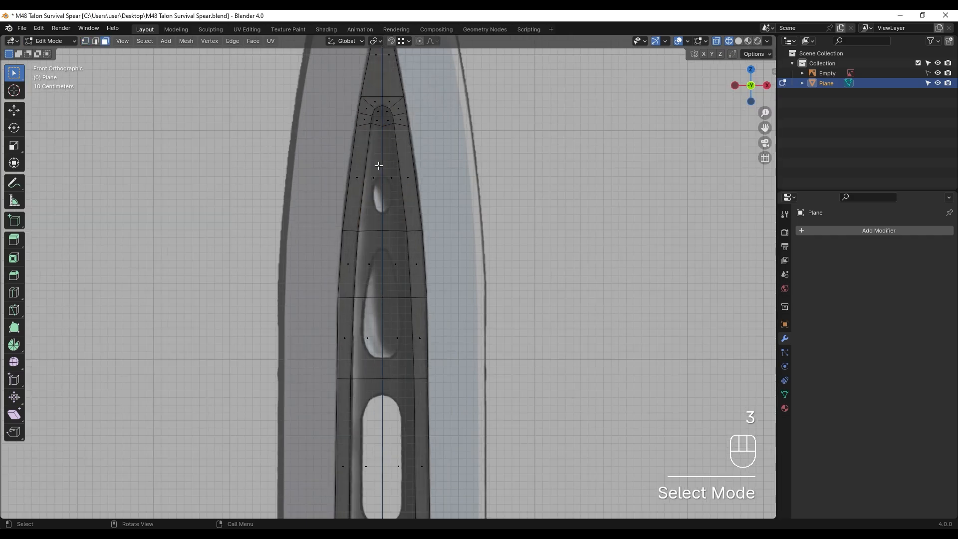
middle_click_drag(385, 148, 396, 214, "shift")
scroll(388, 184, "up", 3)
middle_click_drag(386, 181, 390, 218, "shift")
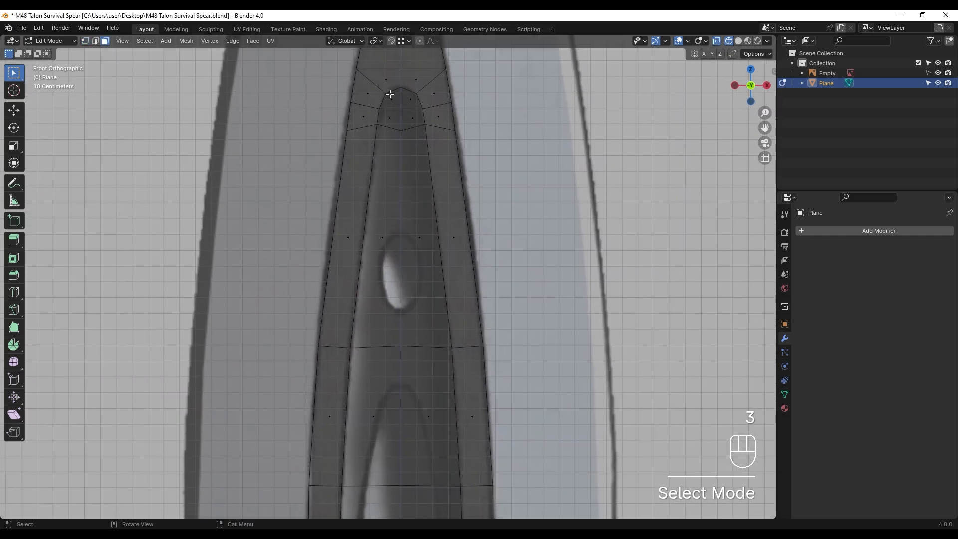
left_click_drag(387, 95, 420, 149)
left_click(386, 220, "shift")
scroll(410, 234, "down", 5)
middle_click_drag(412, 225, 410, 180, "shift")
left_click(396, 205, "shift")
left_click(398, 272, "shift")
left_click(377, 277, "shift")
left_click(421, 196, "shift")
mouse_move(379, 345)
middle_mouse_down("shift")
mouse_move(422, 197)
mouse_move(514, 299)
mouse_move(503, 306)
middle_mouse_up("shift")
left_click(407, 169, "shift")
scroll(424, 210, "up", 2)
left_click(450, 280, "shift")
key("z")
left_click(459, 198)
key("e")
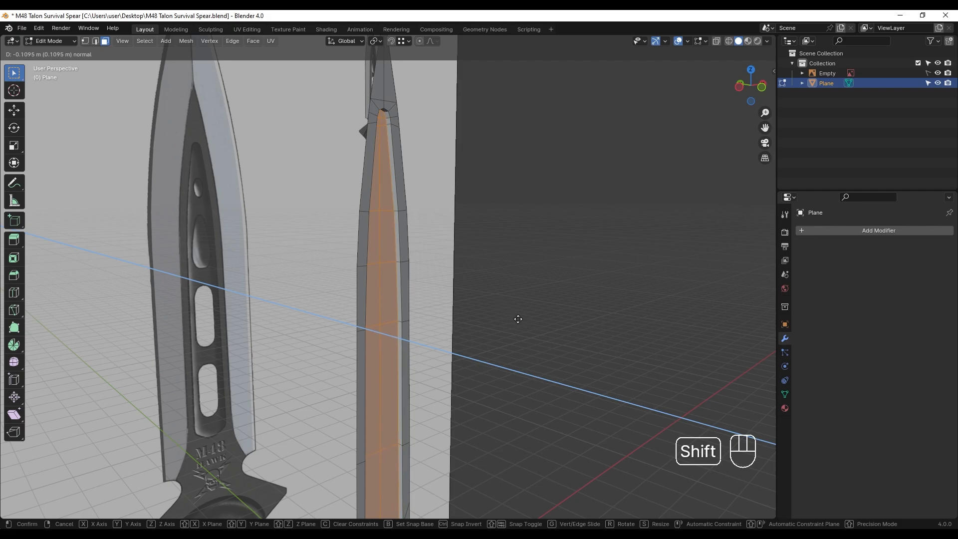
middle_click_drag(518, 319, 514, 316)
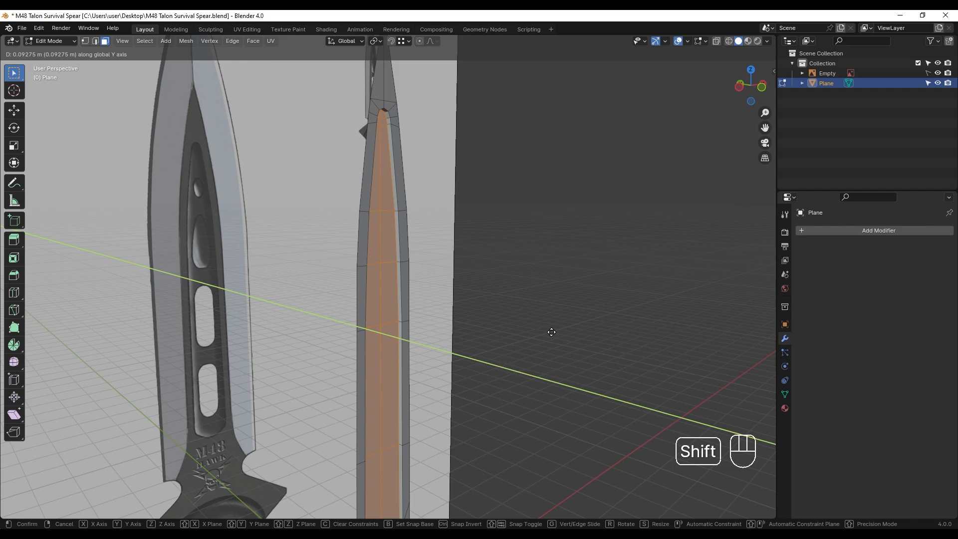
left_click(550, 331)
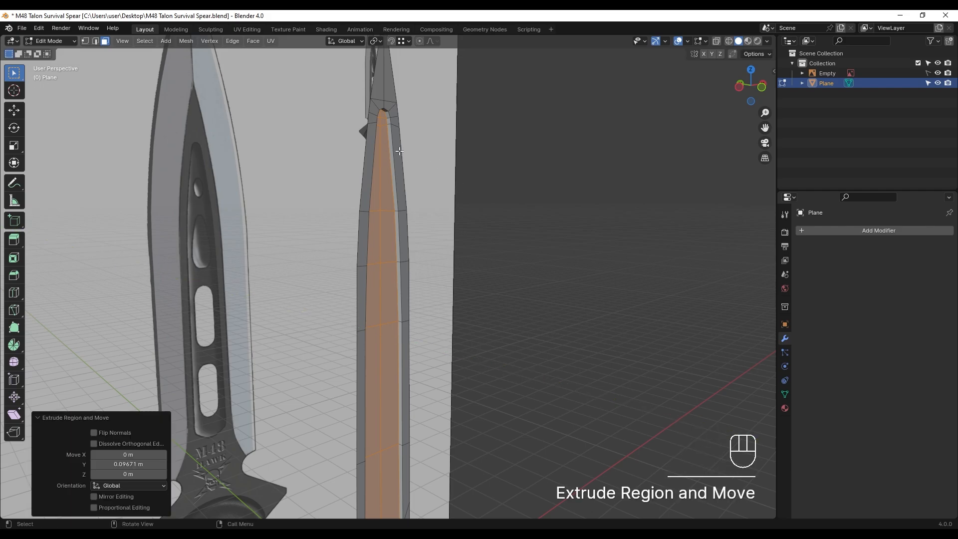
- Select the edge loop around the groove's rim and set its mean edge bevel weight to 1.00
middle_click_drag(400, 151, 395, 165)
key("2")
scroll(387, 224, "up", 5)
middle_click_drag(387, 225, 383, 247, "shift")
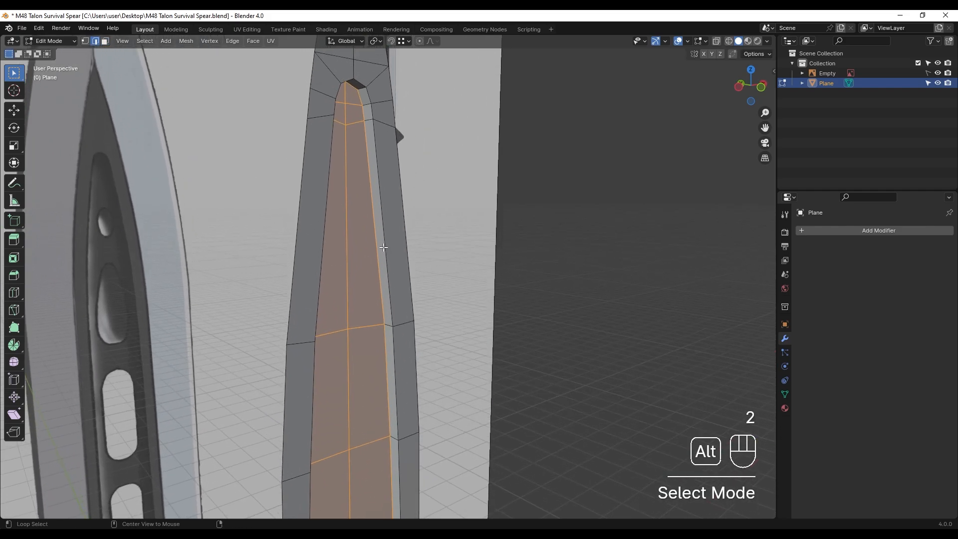
left_click(384, 247, "alt")
scroll(384, 248, "down", 6)
middle_click_drag(349, 210, 339, 101, "shift")
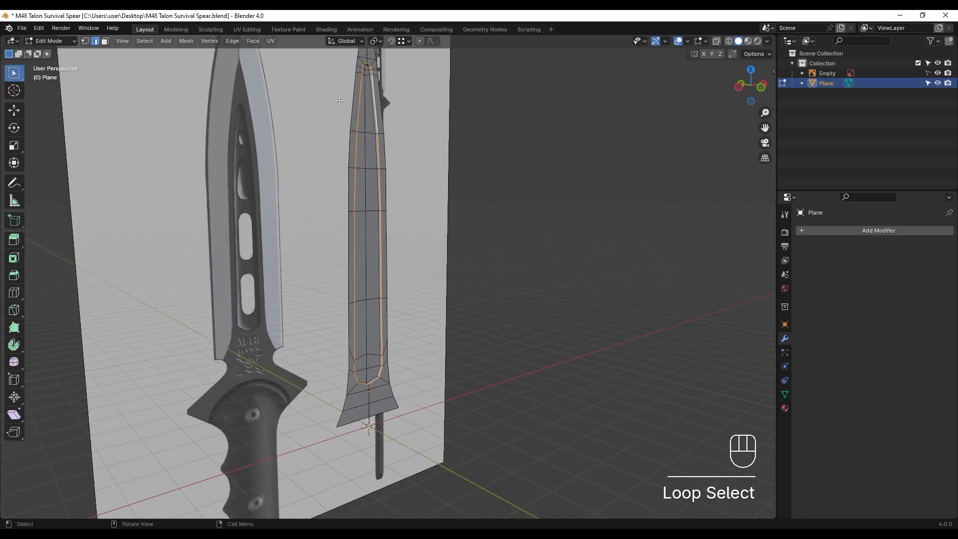
middle_click_drag(391, 210, 376, 228, "shift")
key("n")
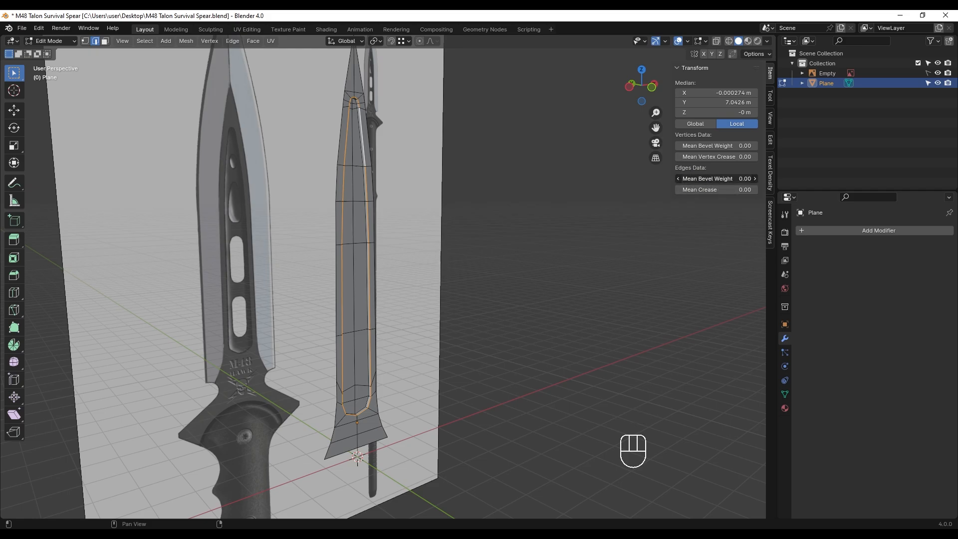
left_click_drag(717, 178, 728, 179)
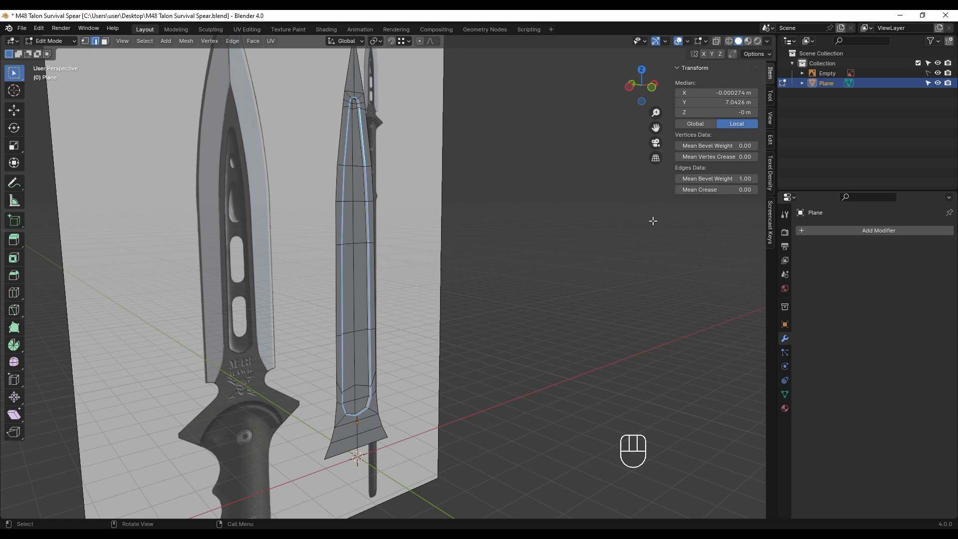
- Add a Bevel modifier to the blade core, limited by Weight, with 2 segments and an amount of 0.024 m
middle_click_drag(579, 241, 599, 244)
left_click(871, 230)
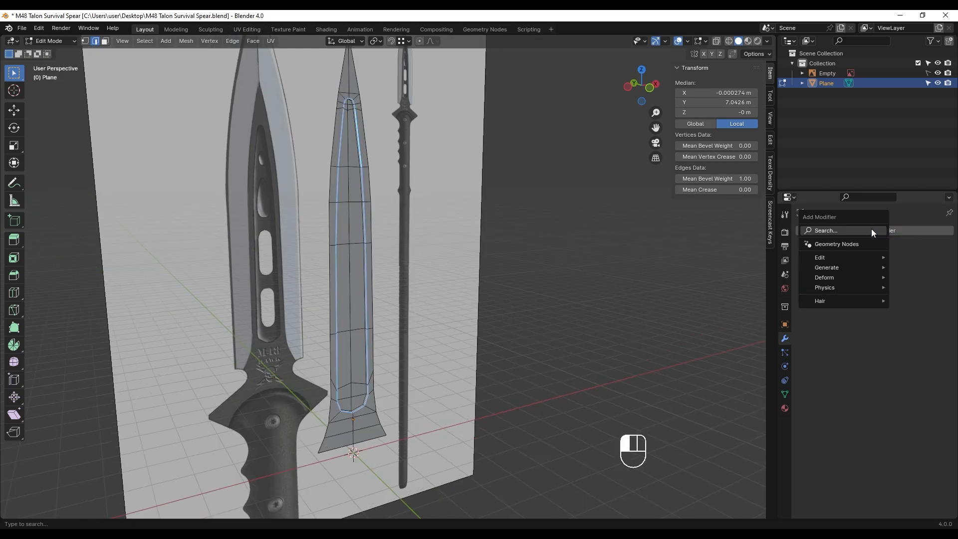
left_click(871, 229)
left_click(766, 258)
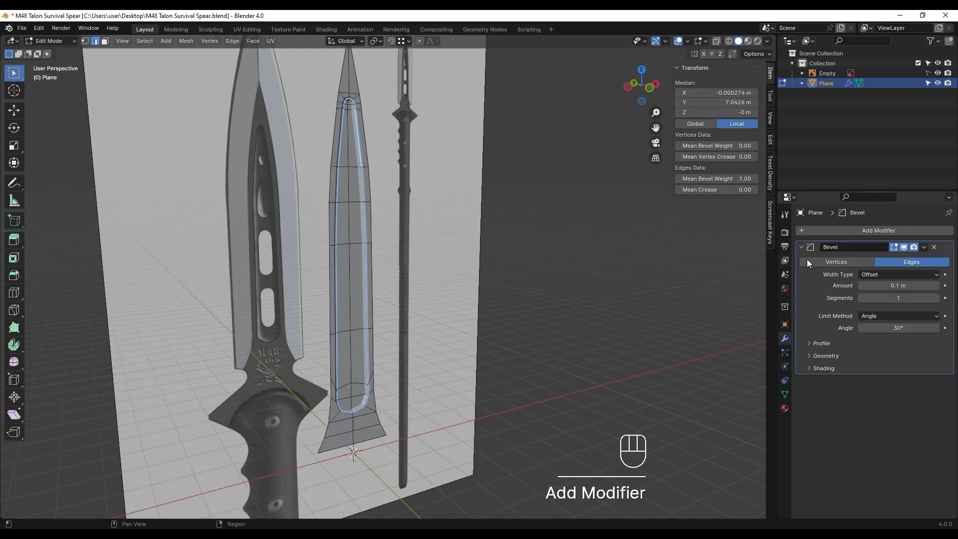
left_click(883, 317)
left_click(874, 348)
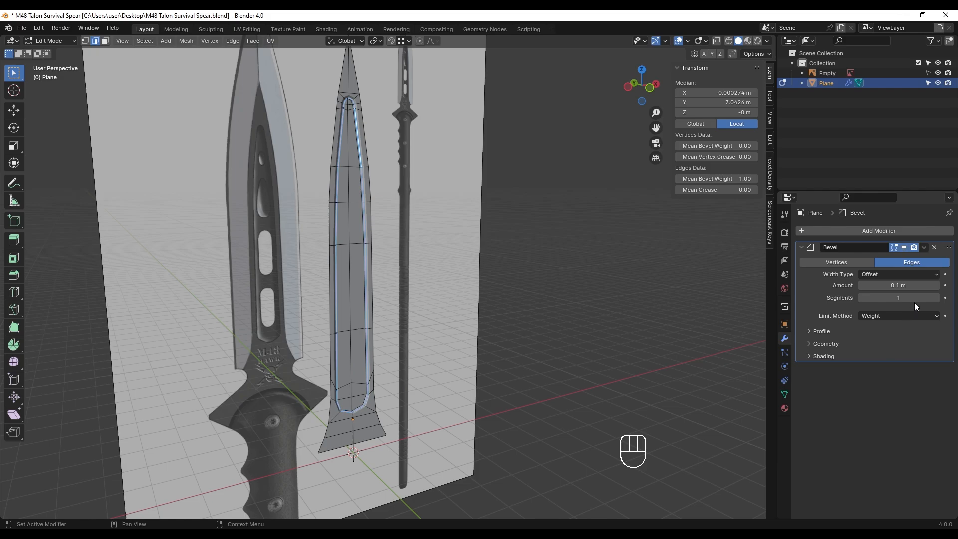
middle_click_drag(359, 185, 476, 213, "ctrl")
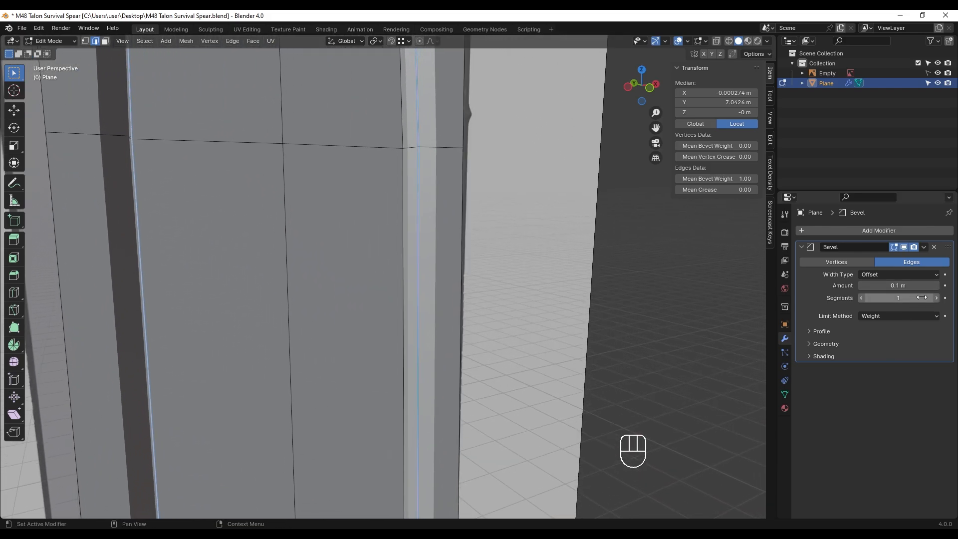
left_click(937, 298)
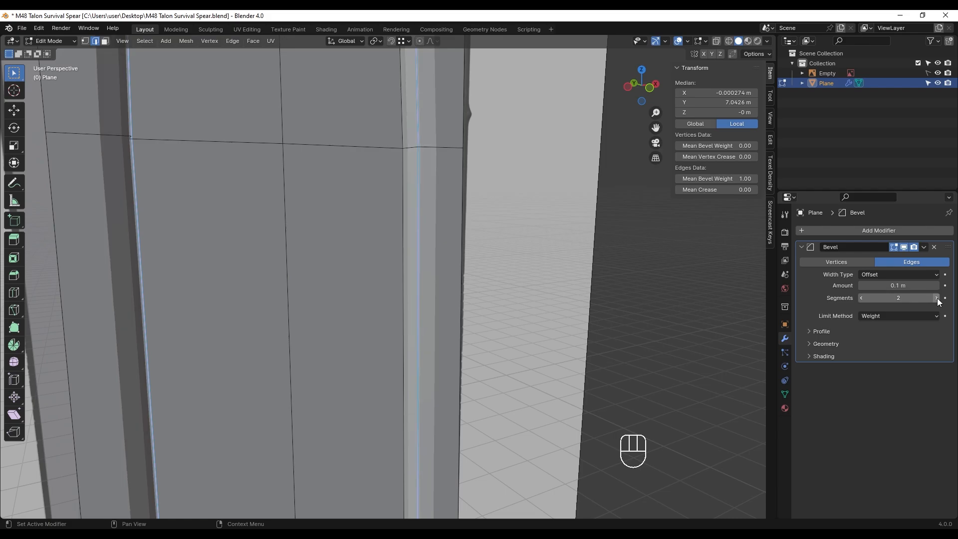
left_click_drag(901, 287, 868, 286, "shift")
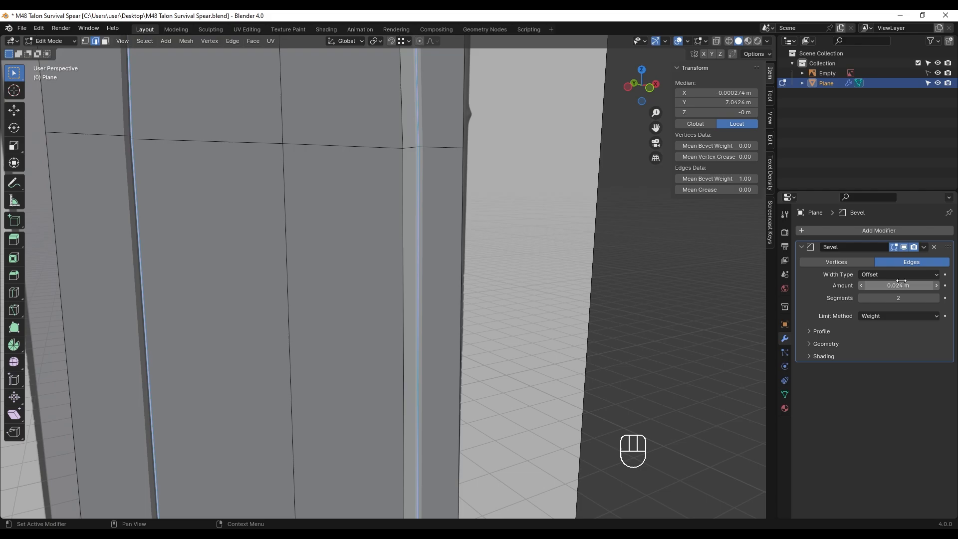
- Add a Subdivision Surface modifier with 2 viewport levels and Boundary Smooth set to Keep Corners
left_click(801, 247)
left_click(816, 231)
left_click(815, 232)
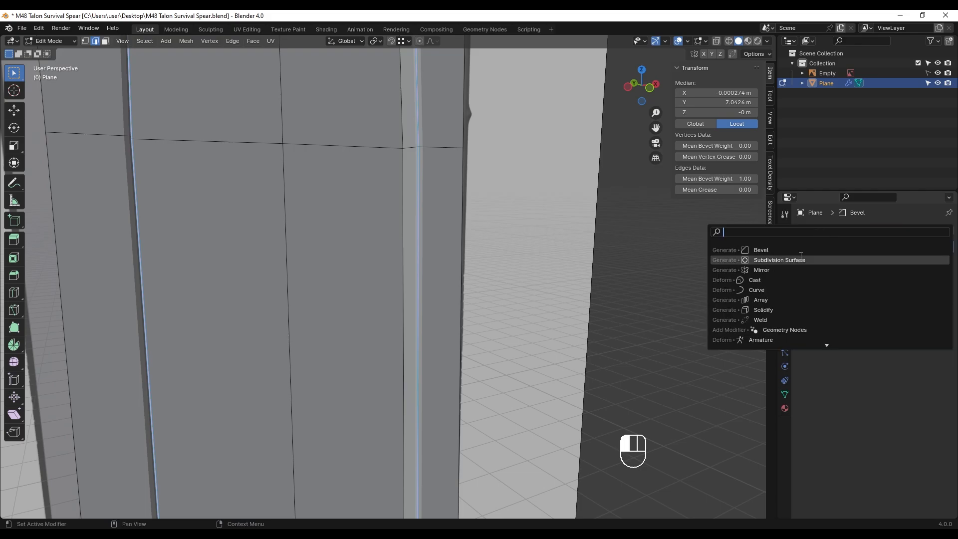
left_click(821, 260)
left_click(937, 288)
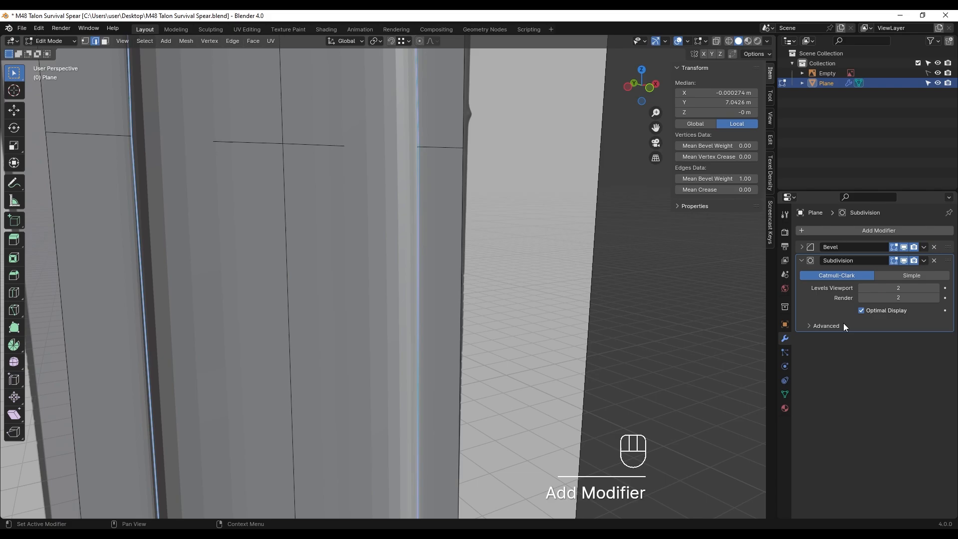
left_click(811, 326)
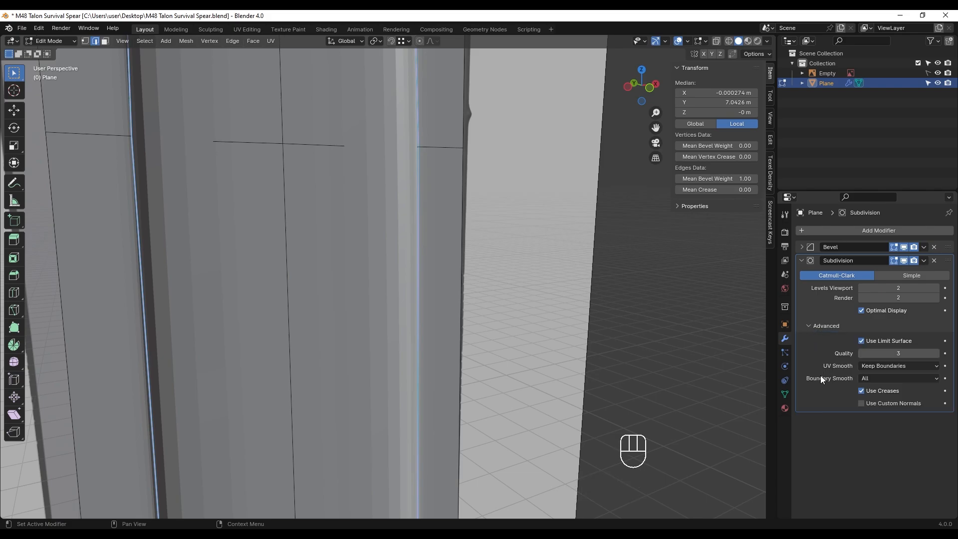
left_click(873, 378)
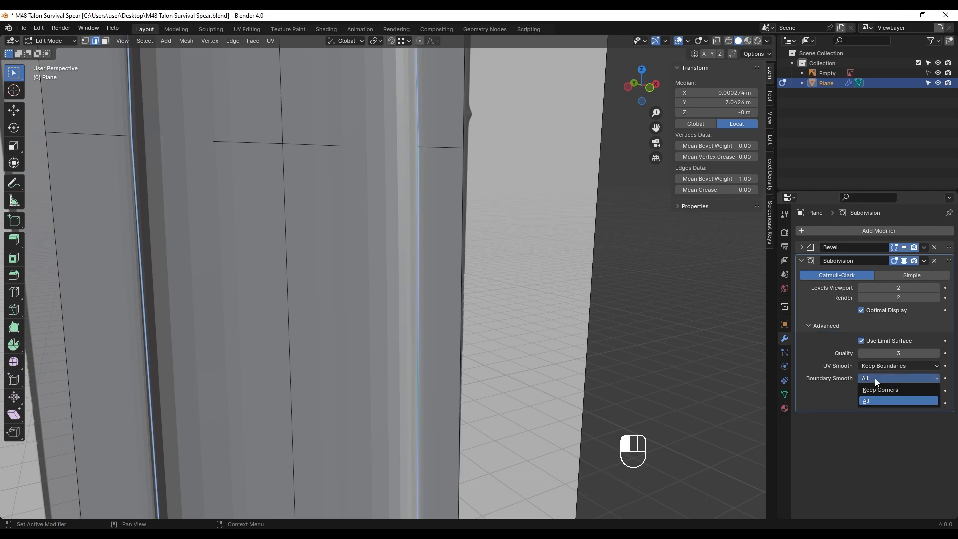
left_click(875, 389)
- Apply smooth shading to the blade core in Object Mode and view the groove's lower end
middle_click_drag(465, 238, 423, 157, "shift")
key("Tab")
right_click(344, 222)
left_click(349, 223)
scroll(428, 172, "down", 4)
scroll(433, 187, "up", 3)
key("Tab")
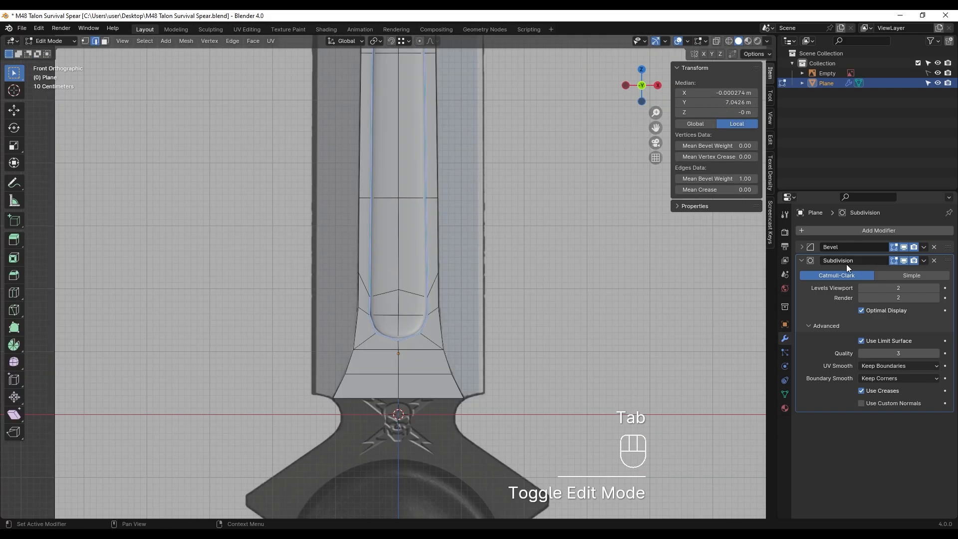
- Turn off the edit-mode display of the Subdivision and Bevel modifiers
left_click(803, 260)
left_click(894, 260)
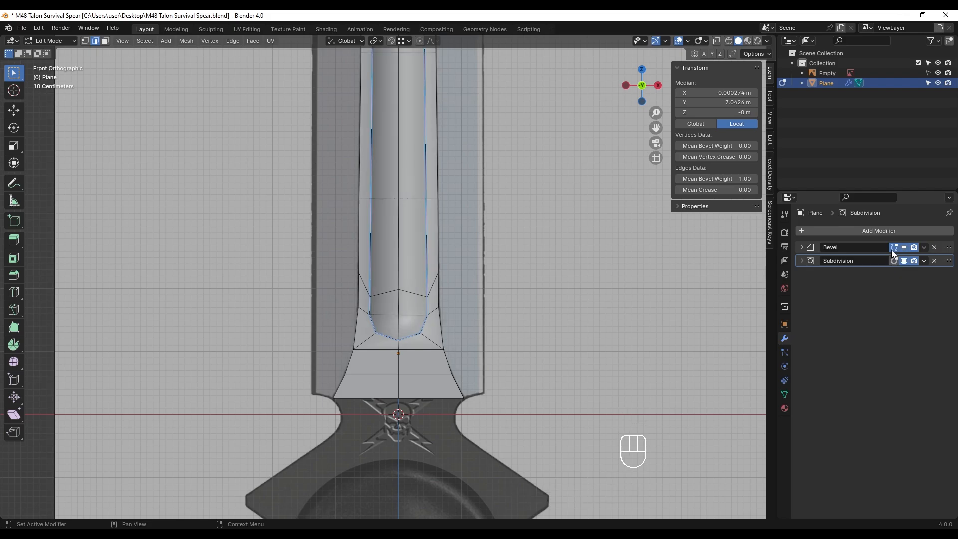
left_click(892, 247)
- Apply Shade Flat to the blade core in Object Mode
key("Tab")
right_click(422, 229)
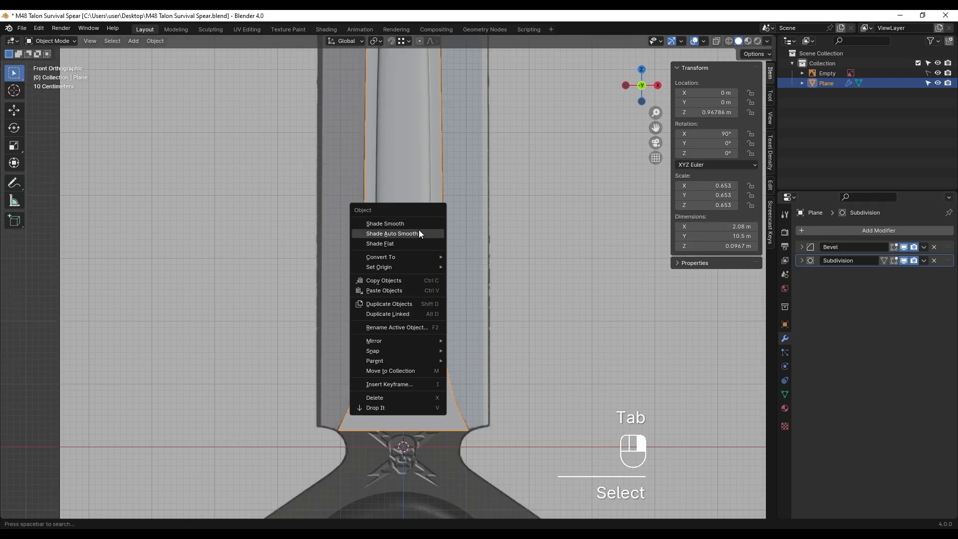
left_click(418, 244)
- In X-ray Edit Mode, move the centre vertex inside the lower slot about 0.196 m down along Z to the slot's bottom edge
key("Tab")
key("alt+z")
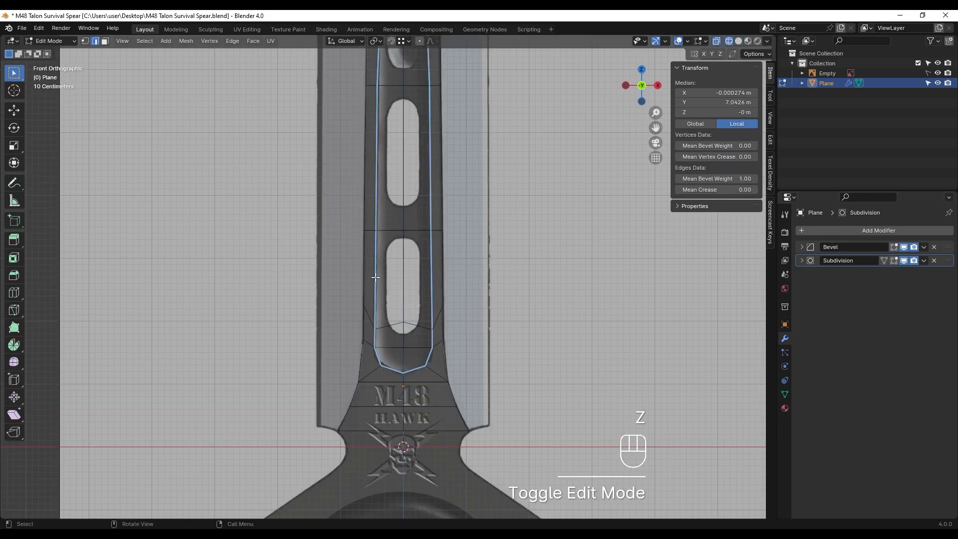
scroll(376, 278, "up", 2)
middle_click_drag(376, 277, 362, 249, "shift")
scroll(361, 249, "up", 3)
middle_click_drag(414, 152, 409, 179, "shift")
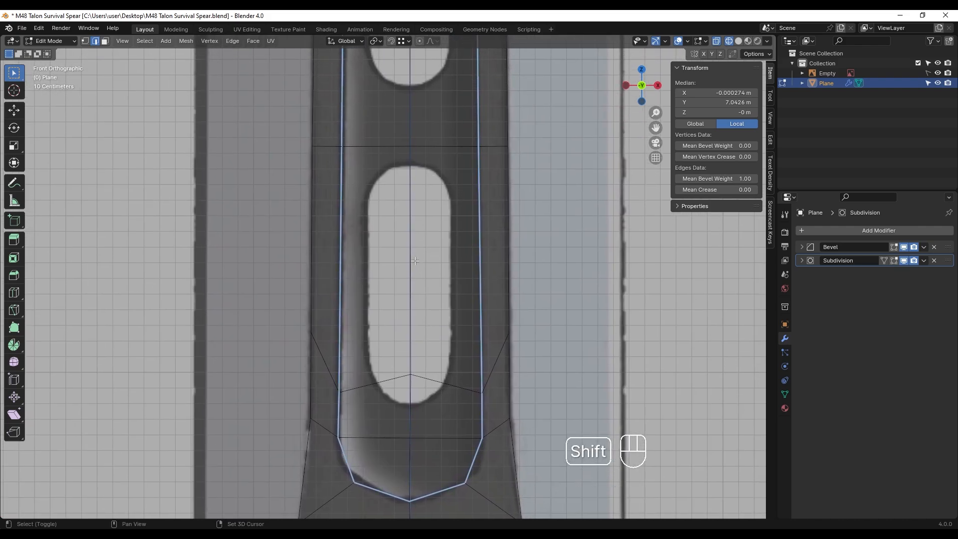
middle_click_drag(414, 261, 407, 238, "shift")
scroll(395, 400, "up", 1)
middle_click_drag(394, 360, 392, 332, "shift")
key("1")
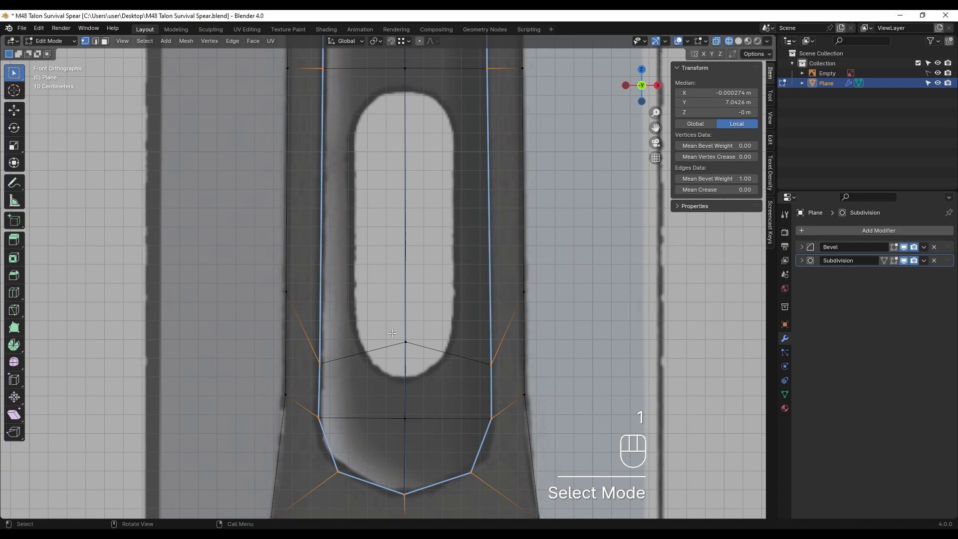
left_click_drag(392, 330, 426, 386)
key("g")
key("z")
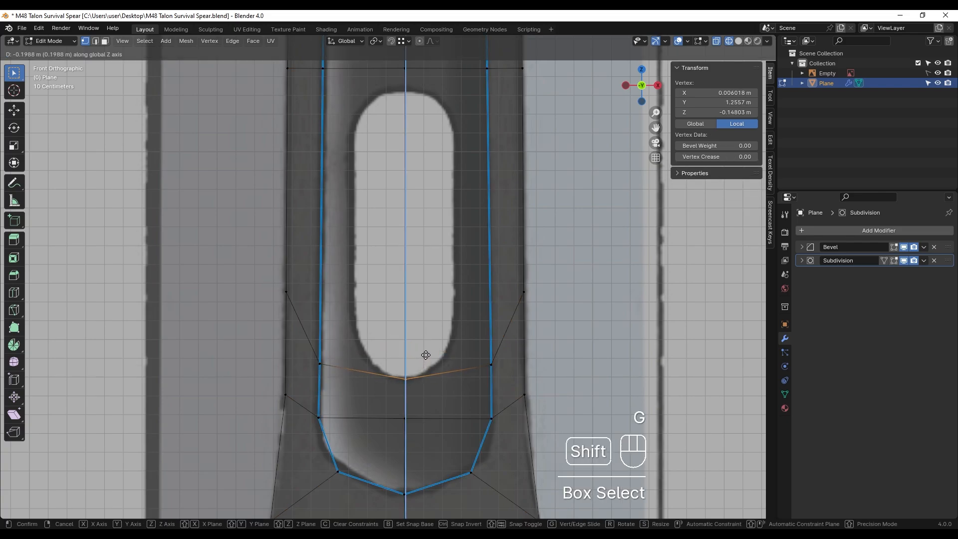
left_click(433, 367)
- Add two horizontal loop cuts across the lower slot, slid toward its bottom with factors of -0.705 and about -0.714
middle_click_drag(443, 289, 439, 306, "shift")
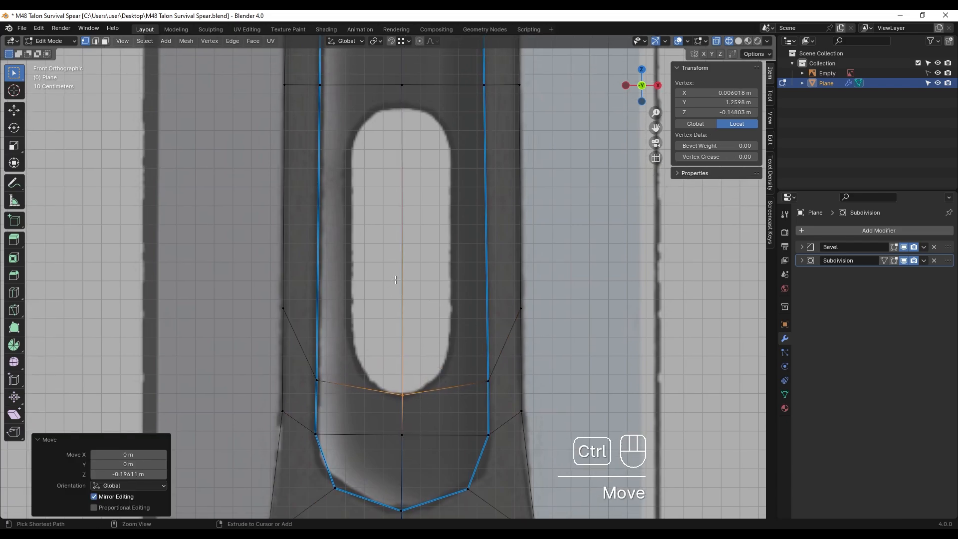
key("ctrl+r")
left_click(397, 320)
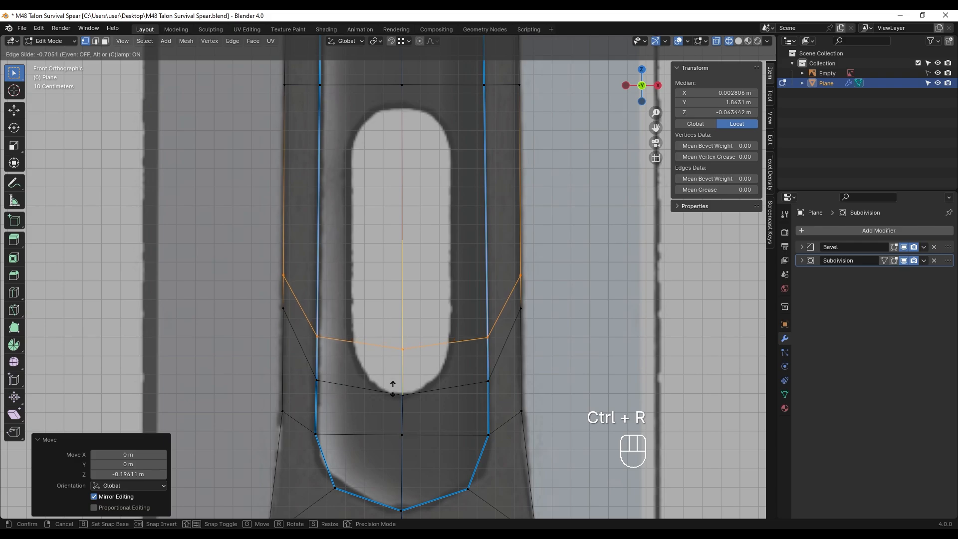
left_click(393, 389)
key("ctrl+r")
left_click(407, 274)
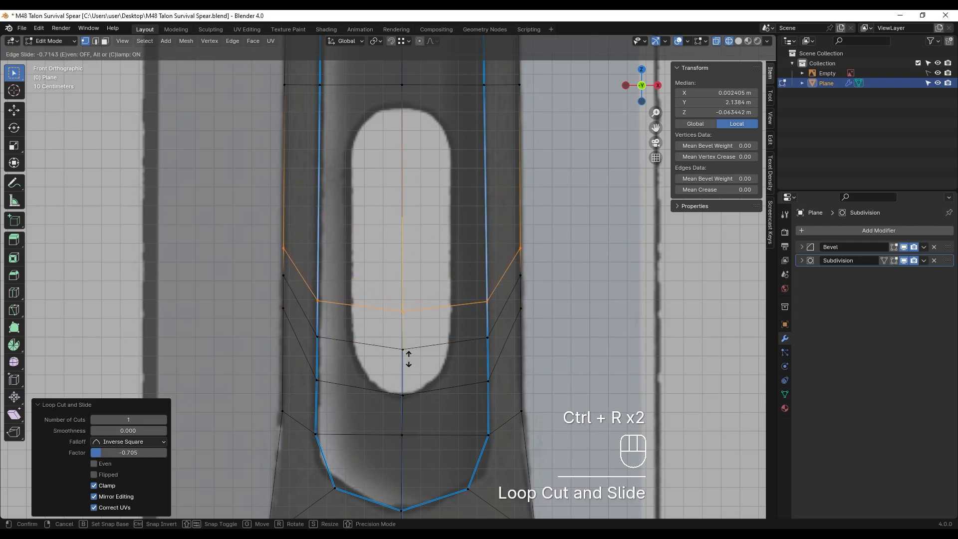
left_click(409, 359)
- Move the edge row above the lower slot about 0.112 m down along Z to the slot's top edge
middle_click_drag(409, 358, 408, 442, "shift")
left_click_drag(260, 144, 542, 195)
key("g")
middle_click(452, 227)
left_click(442, 239)
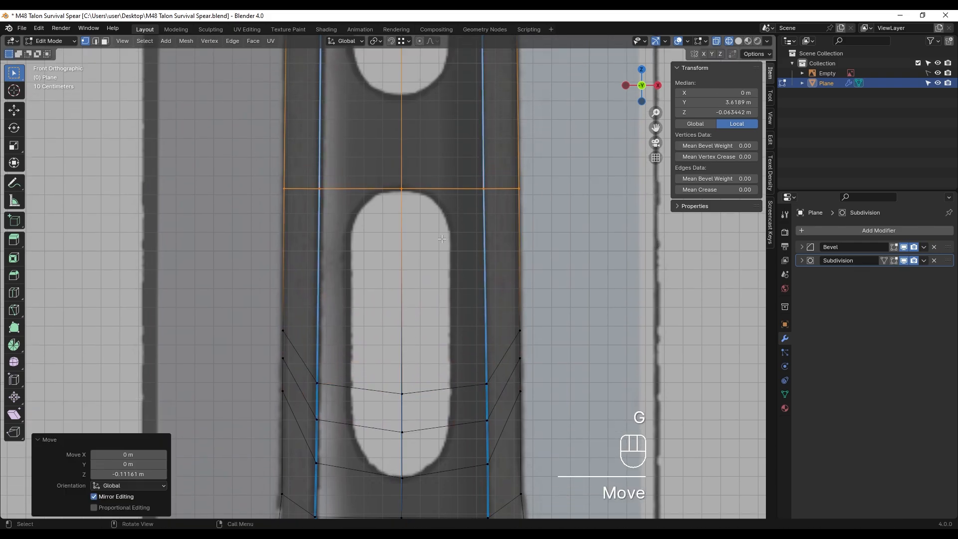
- Add two horizontal loop cuts across the blade core near the top end of the lower slot
key("ctrl+r")
left_click(397, 260)
left_click(400, 205)
key("ctrl+r")
left_click(405, 297)
left_click(406, 262)
- Select all the groove floor faces of the blade core, from the narrow tip down to the rounded lower end
key("3")
middle_click_drag(418, 343, 399, 443, "shift")
scroll(423, 325, "down", 3)
middle_click_drag(392, 102, 401, 517, "shift")
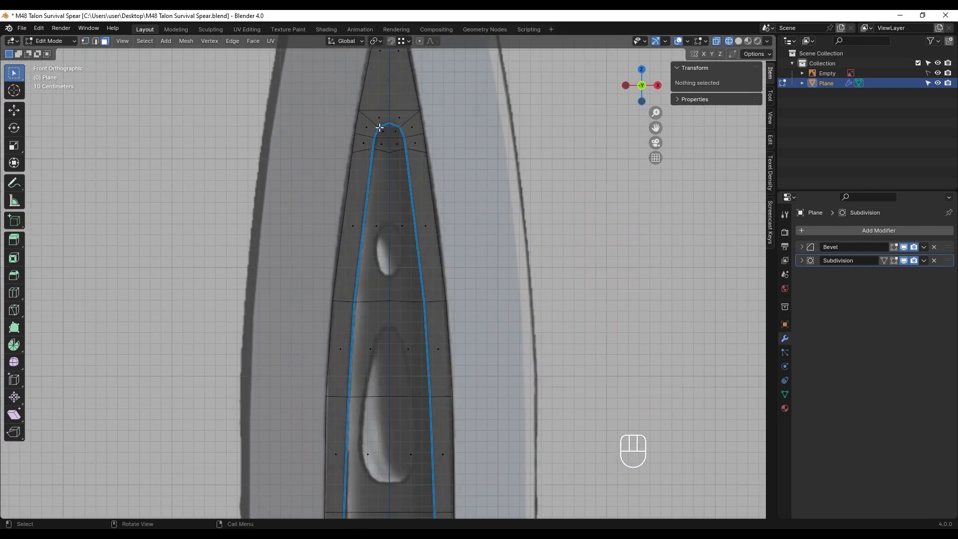
left_click_drag(398, 155, 400, 157)
middle_click_drag(405, 232, 409, 194, "shift")
left_click_drag(387, 182, 413, 207, "shift")
middle_click_drag(403, 244, 412, 103, "shift")
left_click_drag(392, 78, 383, 45, "shift")
middle_click_drag(399, 100, 399, 76, "shift")
left_click_drag(371, 134, 435, 161, "shift")
middle_click_drag(424, 234, 425, 103, "shift")
left_click_drag(360, 104, 430, 320, "shift")
middle_click_drag(435, 452, 436, 176, "shift")
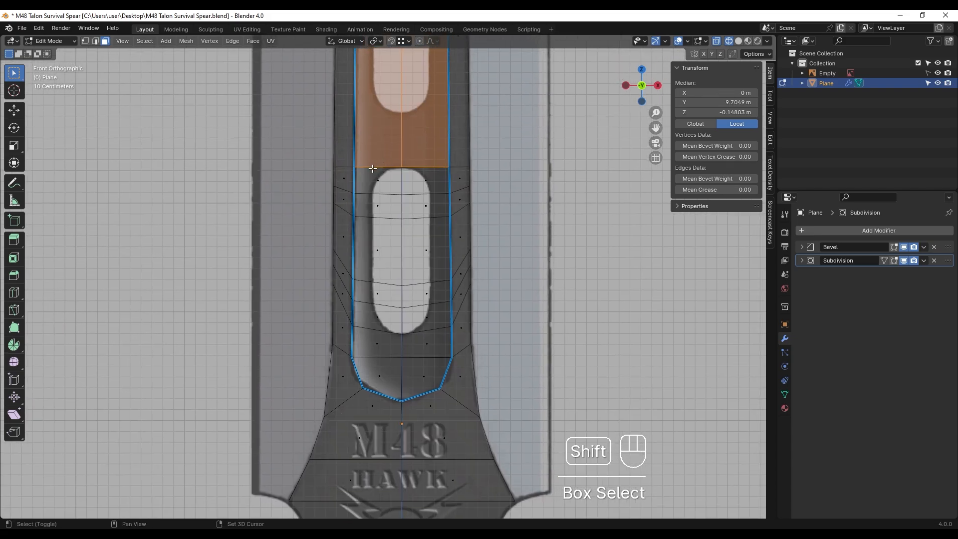
left_click_drag(368, 172, 453, 377, "shift")
- Try to inset the selected groove faces by about 0.268 m
scroll(452, 377, "up", 2)
key("i")
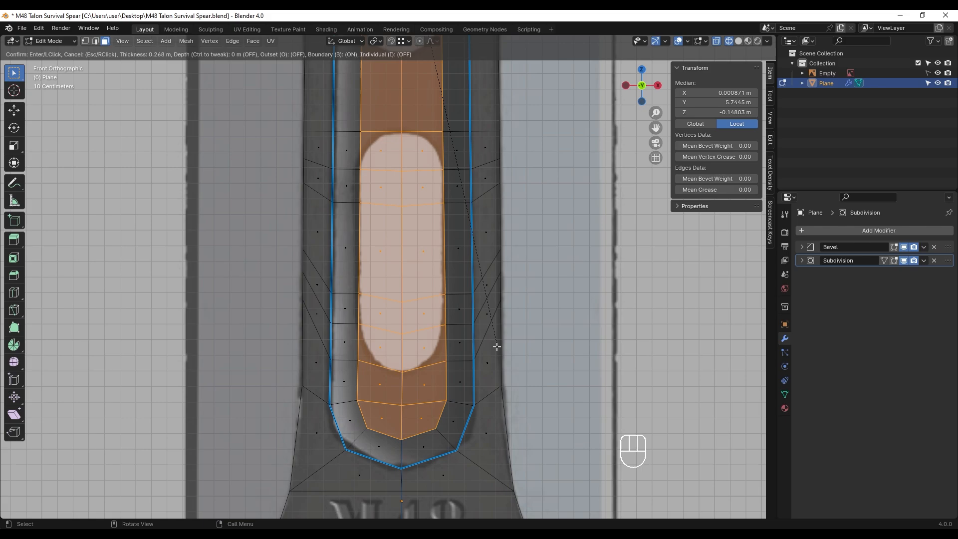
left_click(500, 347)
scroll(494, 349, "down", 3)
middle_click_drag(464, 324, 432, 468, "shift")
key("ctrl+z")
- Inset the selected groove faces by about 0.081 m
middle_click_drag(391, 244, 389, 274, "shift")
scroll(400, 144, "up", 4)
middle_click_drag(400, 144, 407, 222, "shift")
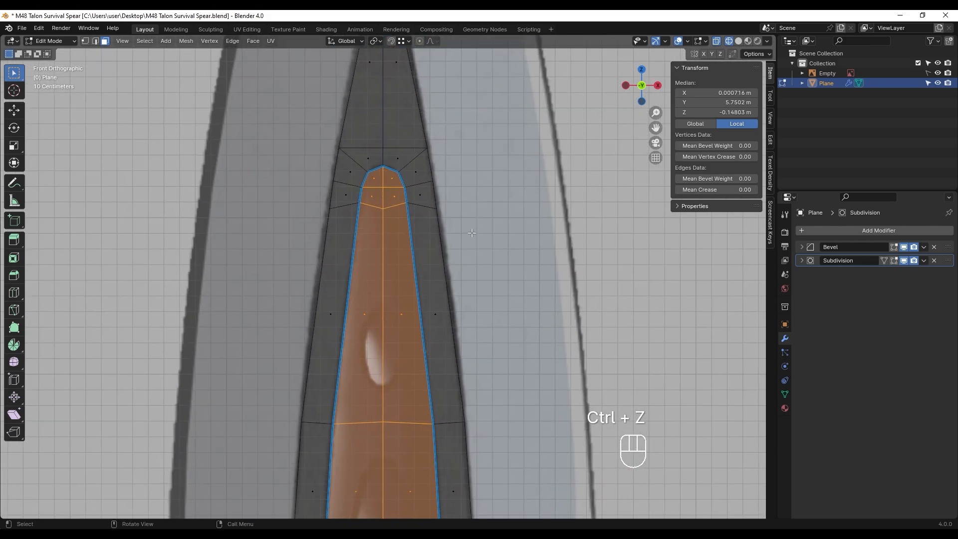
key("i")
key("shift")
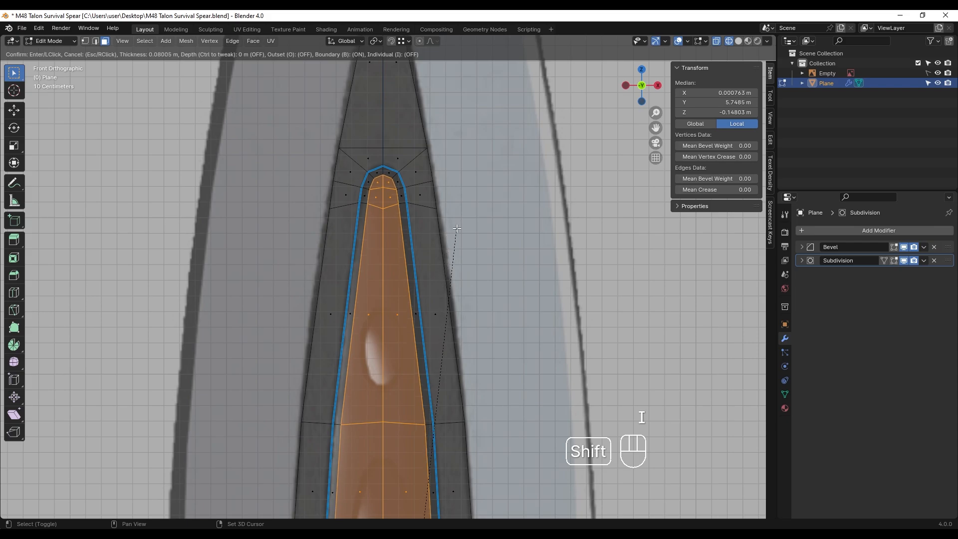
left_click(452, 229)
- Select the inset vertices along both sides of the lower slot and scale them along X by about 0.697 to the slot's sides
scroll(407, 275, "down", 10, "shift")
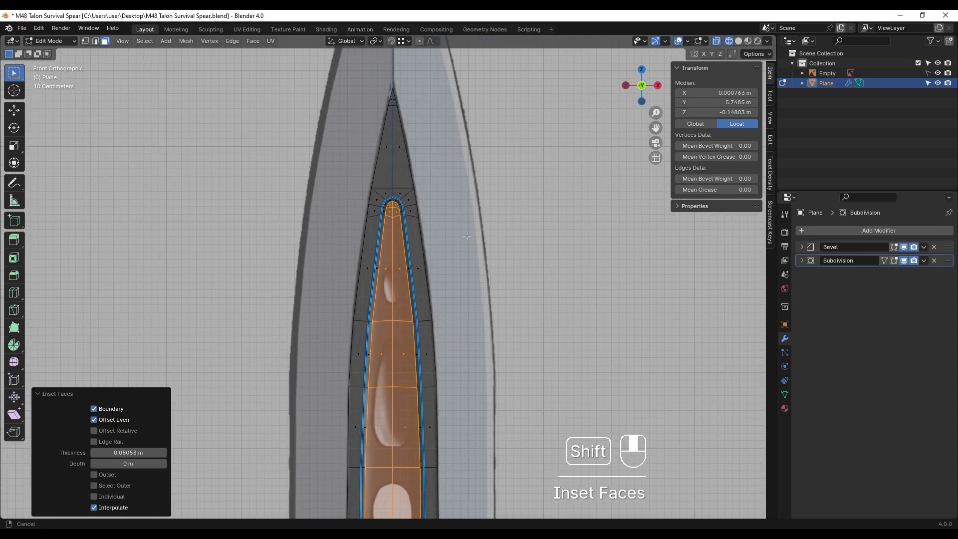
scroll(407, 275, "up", 4)
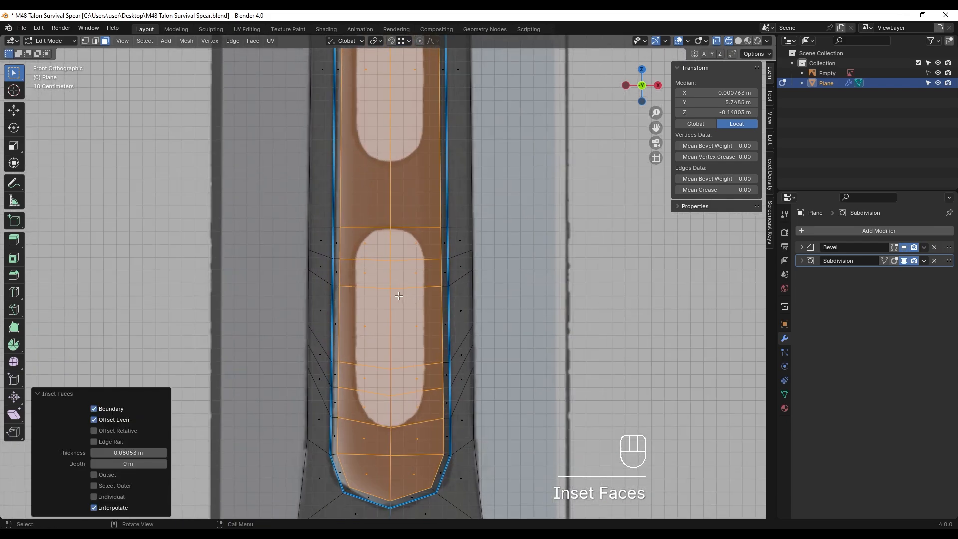
key("1")
left_click_drag(332, 324, 333, 334)
middle_click_drag(307, 375, 314, 261, "shift")
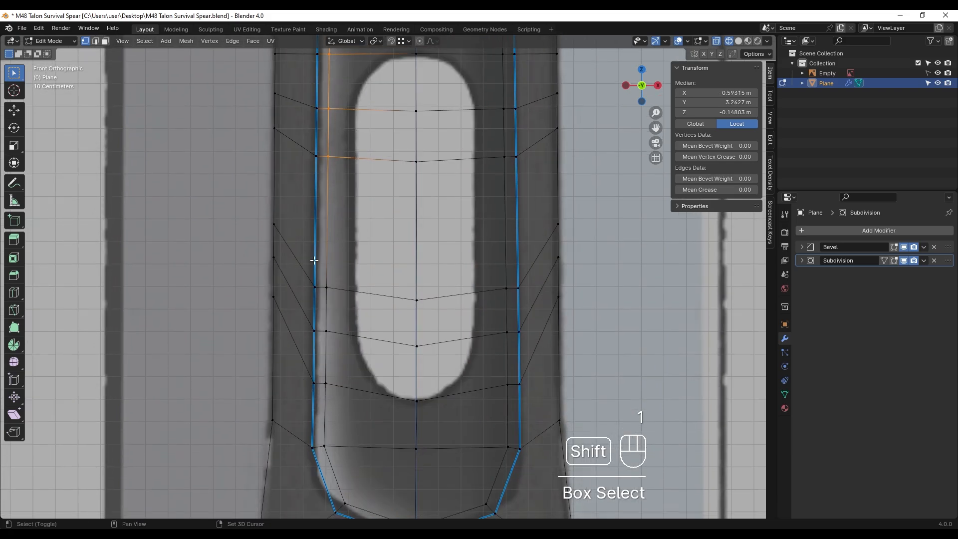
left_click_drag(317, 264, 335, 402, "shift")
left_click_drag(502, 398, 511, 285, "shift")
left_click_drag(512, 189, 498, 142, "shift")
middle_click_drag(490, 50, 486, 198, "shift")
scroll(487, 198, "down", 5, "shift")
key("s")
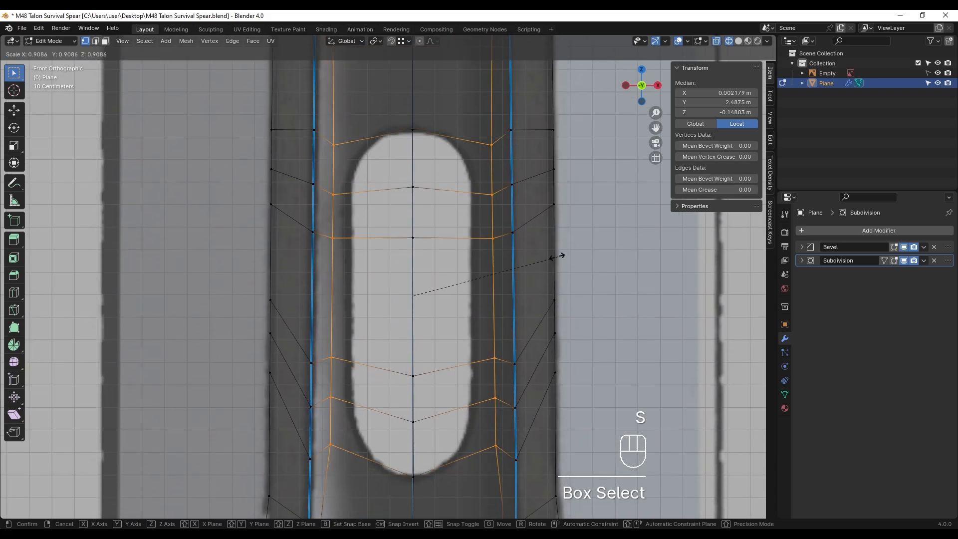
key("x")
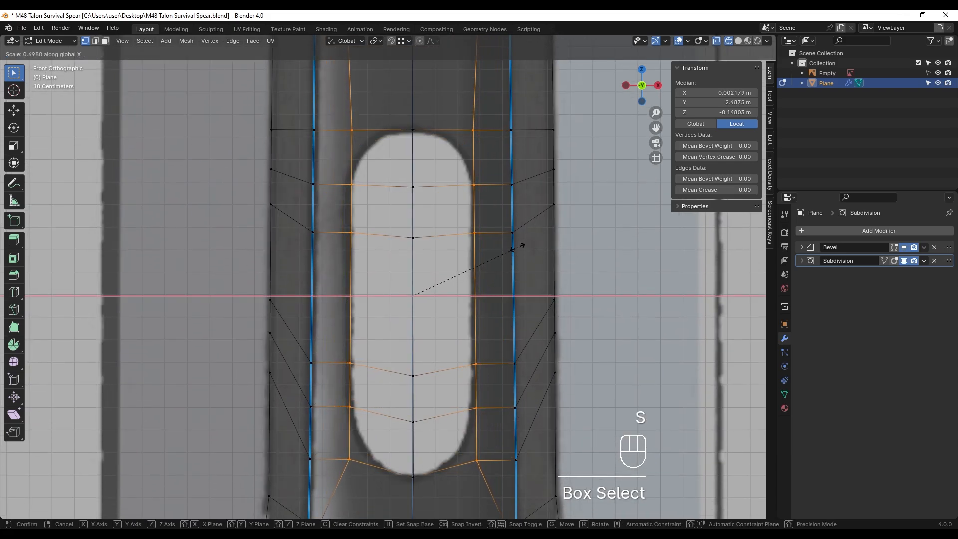
left_click(514, 243)
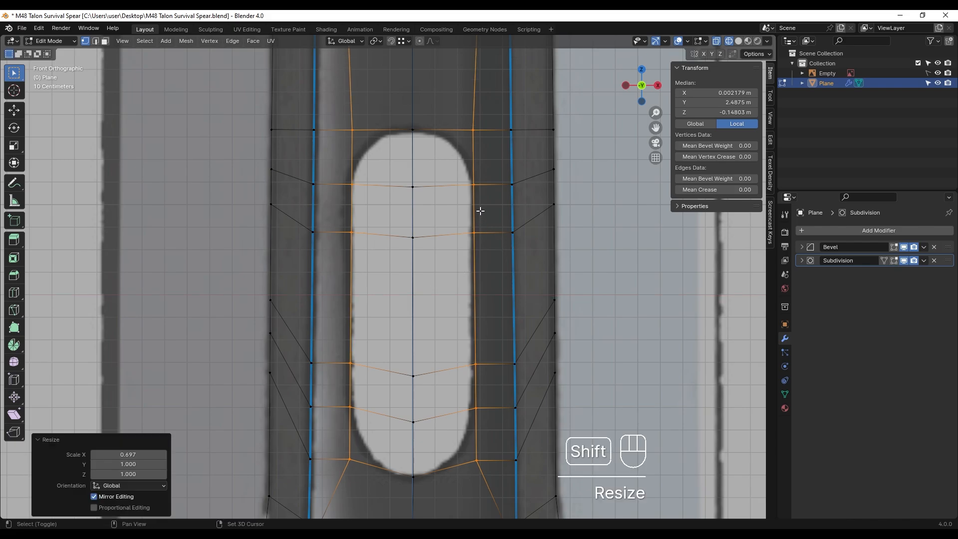
- Select the four faces at each end of the lower slot and round both groups with LoopTools Circle
key("3")
left_click_drag(454, 231, 454, 231)
scroll(381, 315, "down", 3, "shift")
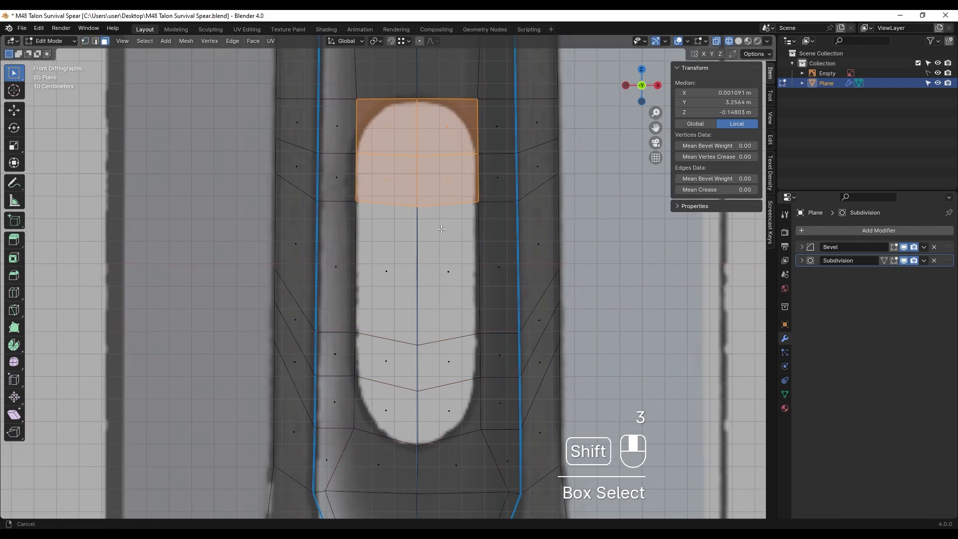
left_click_drag(443, 372, 477, 378, "shift")
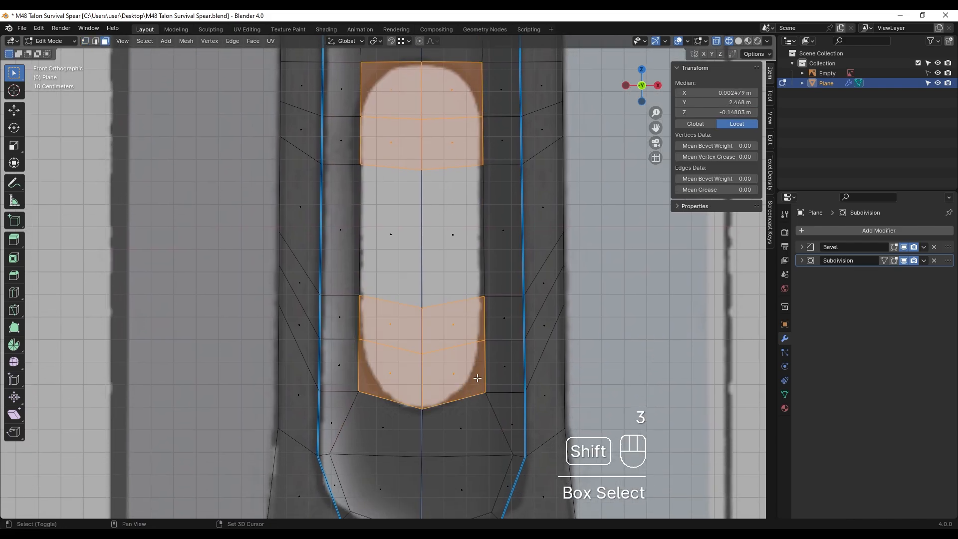
right_click(450, 336)
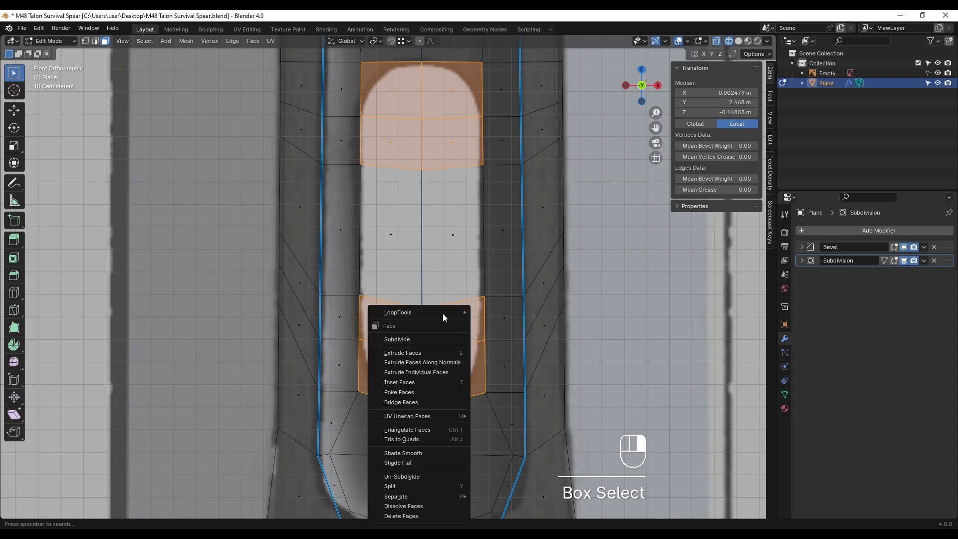
mouse_move(454, 312)
left_click(494, 322)
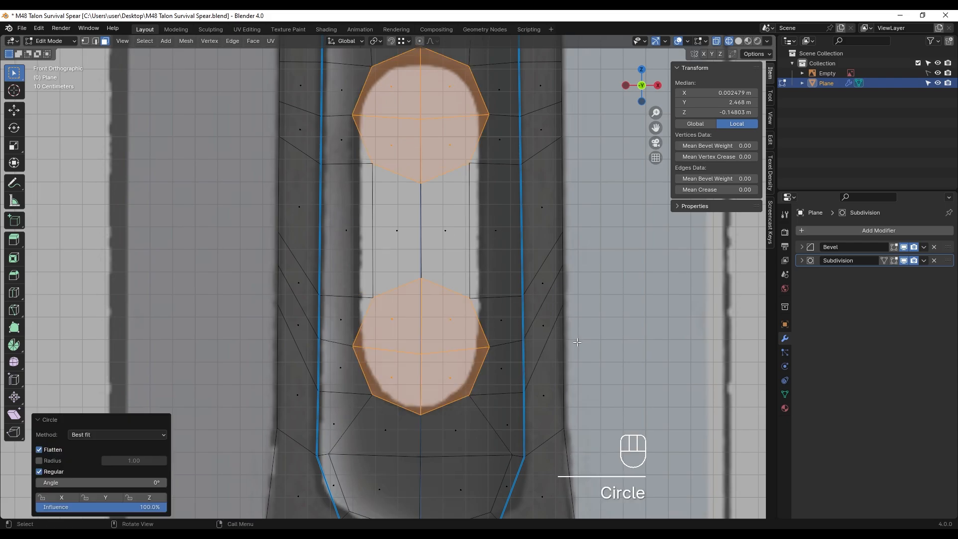
- Set the pivot point to Individual Origins and scale both circles down by about 0.89 to fit the slot's width
key("s")
right_click(573, 339)
left_click(376, 41)
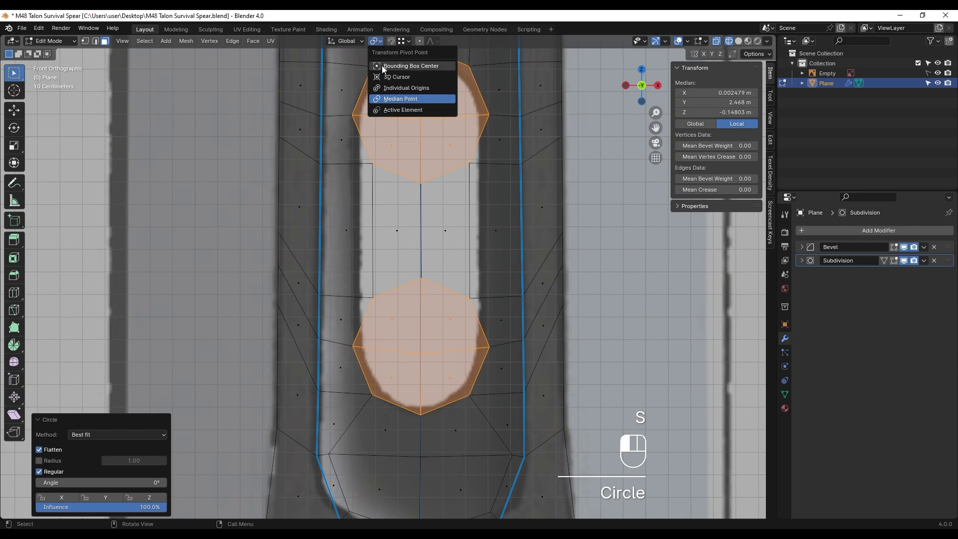
left_click(418, 89)
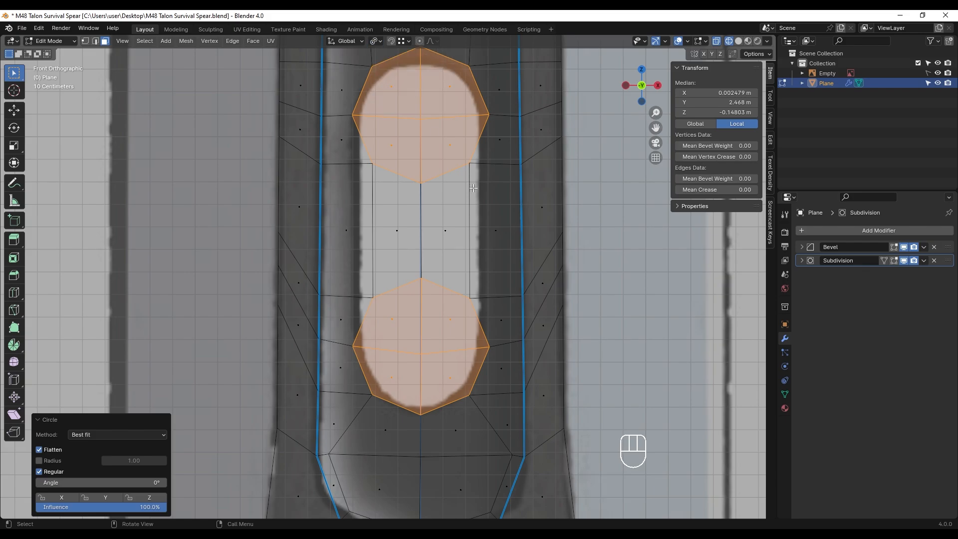
key("s")
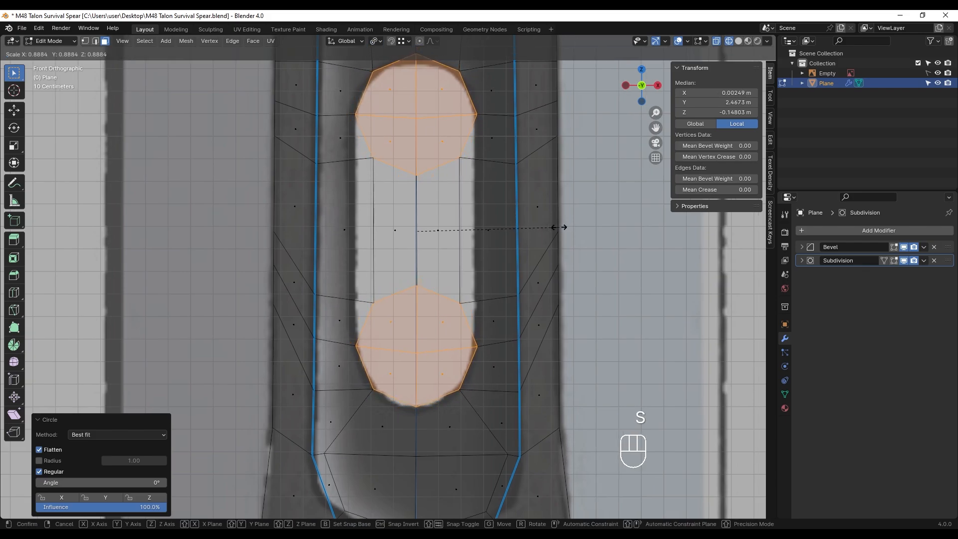
left_click(559, 227)
- Move the slot's two inner left-side vertices about -0.081 m along X, snapping them in line with the circle's outer vertex
middle_click_drag(348, 182, 351, 231, "shift")
key("1")
scroll(351, 231, "up", 2)
left_click_drag(385, 406, 387, 408)
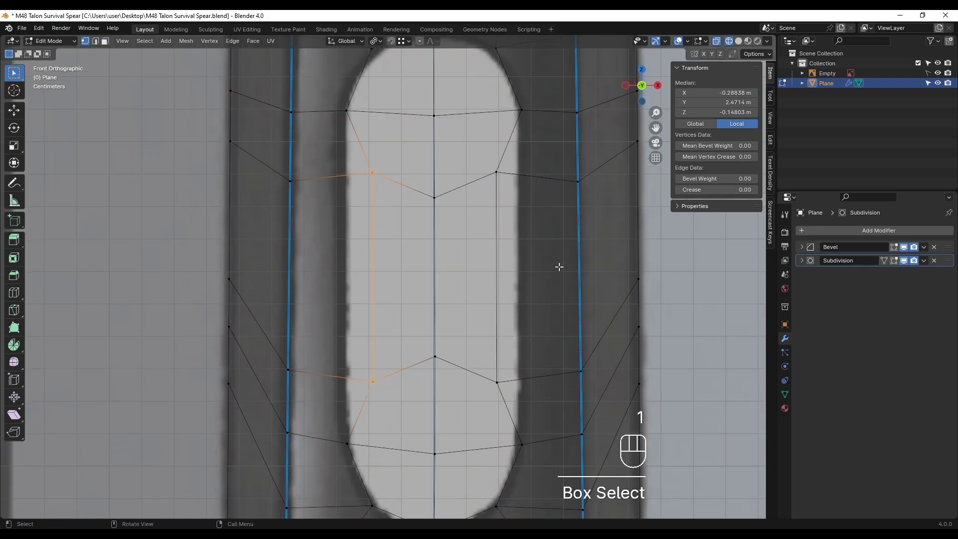
middle_click_drag(446, 191, 442, 199, "shift")
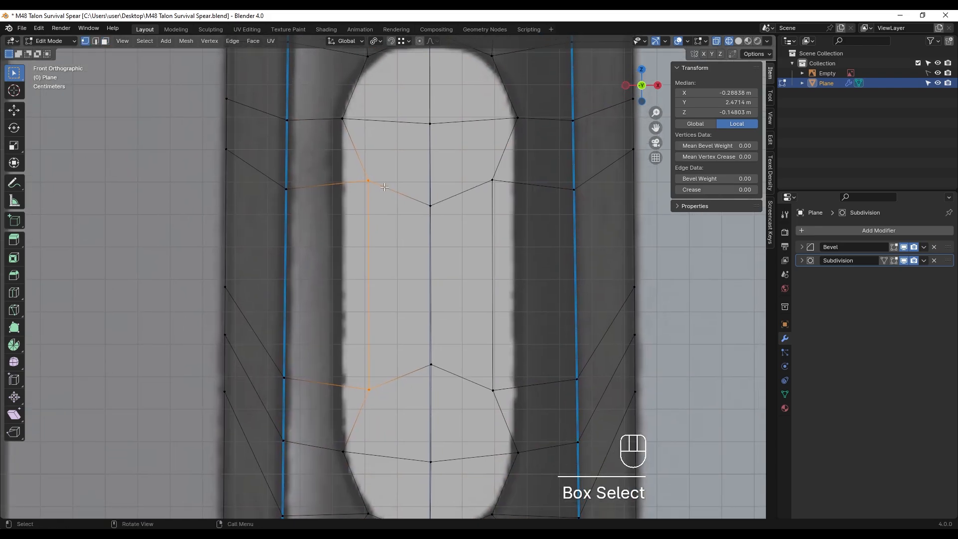
key("g")
key("x")
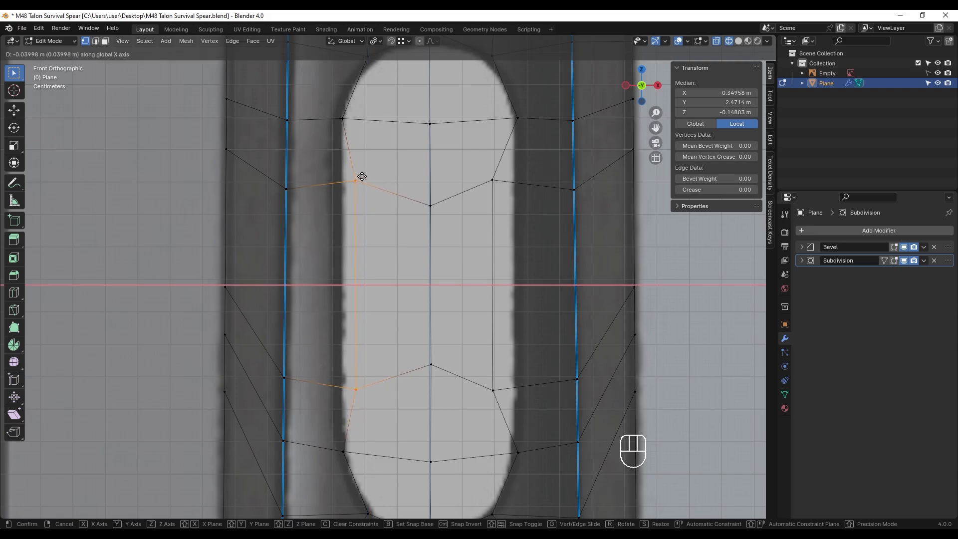
key("ctrl")
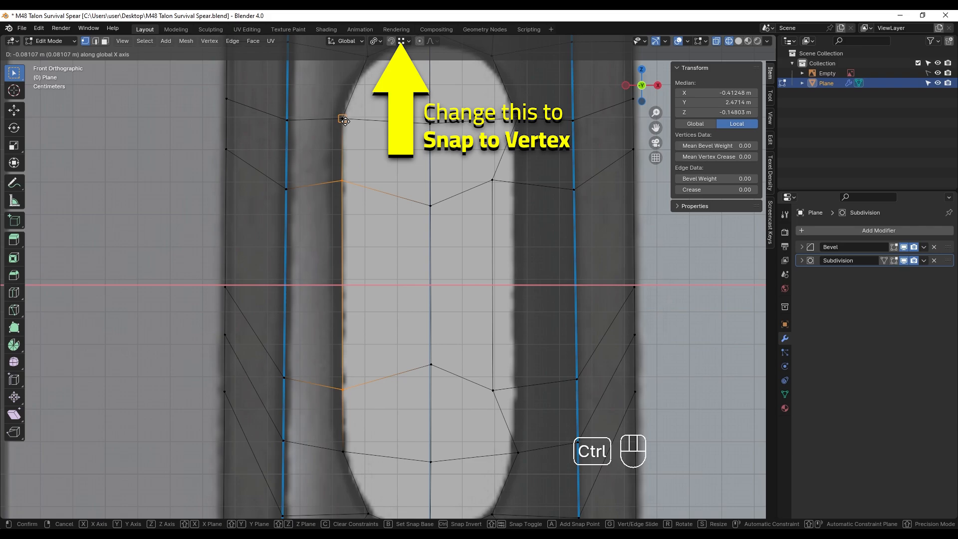
left_click(345, 122)
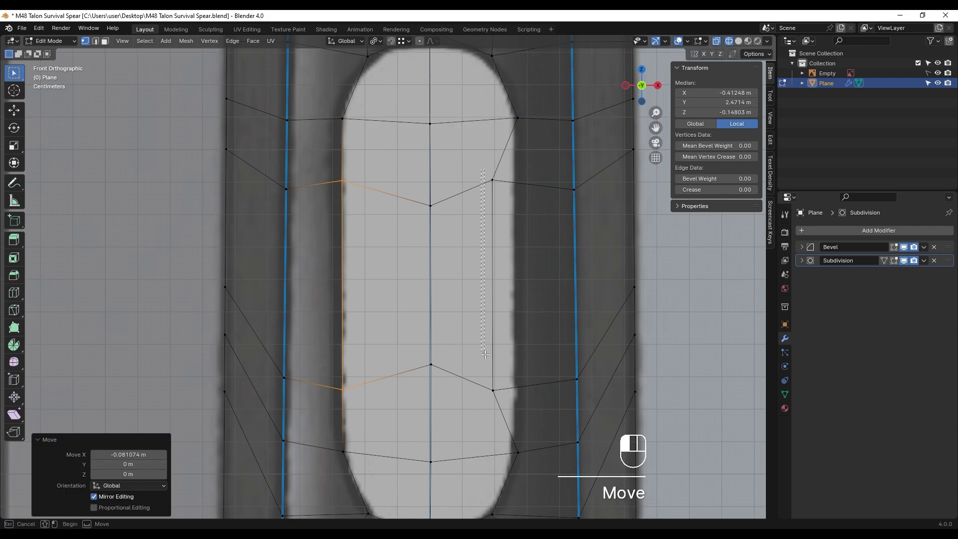
- Move the slot's two inner right-side vertices about 0.077 m along X, snapping them in line with the circle's outer vertex
left_click_drag(479, 155, 504, 389)
key("g")
key("x")
key("ctrl")
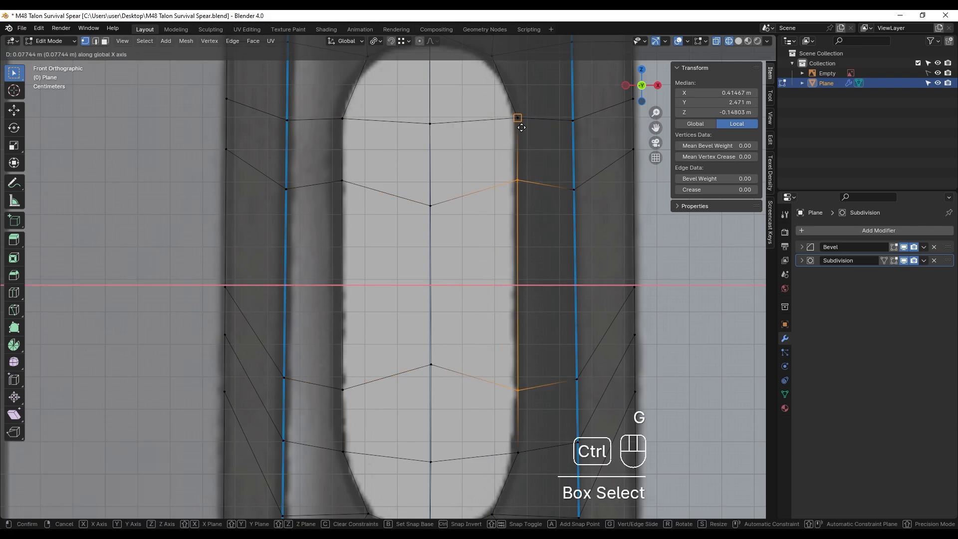
left_click(519, 122)
- Move the centre vertex at the lower slot's top end to fit the reference outline
scroll(511, 221, "down", 2)
middle_click_drag(511, 221, 516, 303, "shift")
scroll(517, 303, "up", 2)
left_click_drag(420, 142, 456, 175)
middle_click_drag(459, 199, 421, 222, "shift")
key("g")
left_click(448, 203)
- Select all faces inside the lower slot, extrude them backward along Y and delete the extruded faces to open the slot
scroll(448, 204, "down", 2)
key("3")
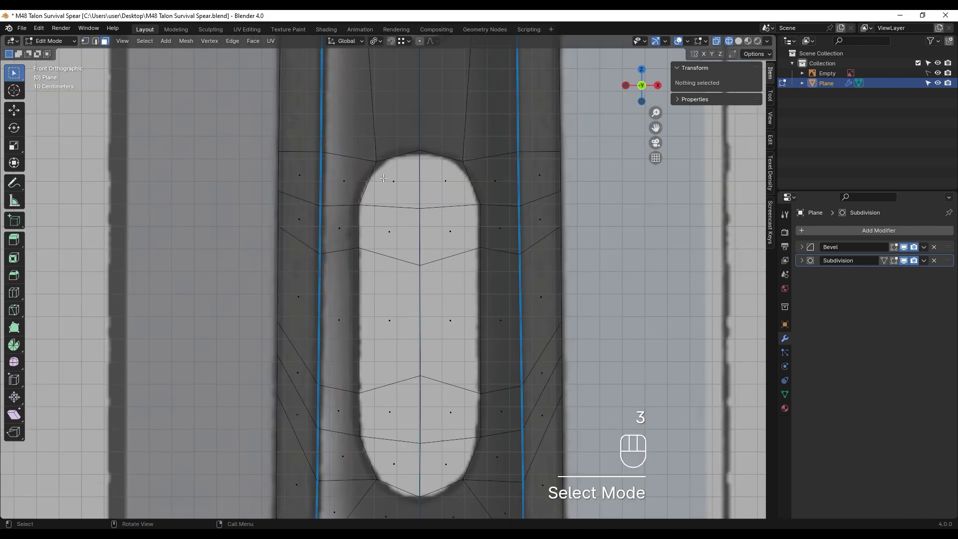
left_click_drag(449, 228, 450, 230)
left_click_drag(349, 235, 487, 504, "shift")
middle_click_drag(486, 504, 514, 294)
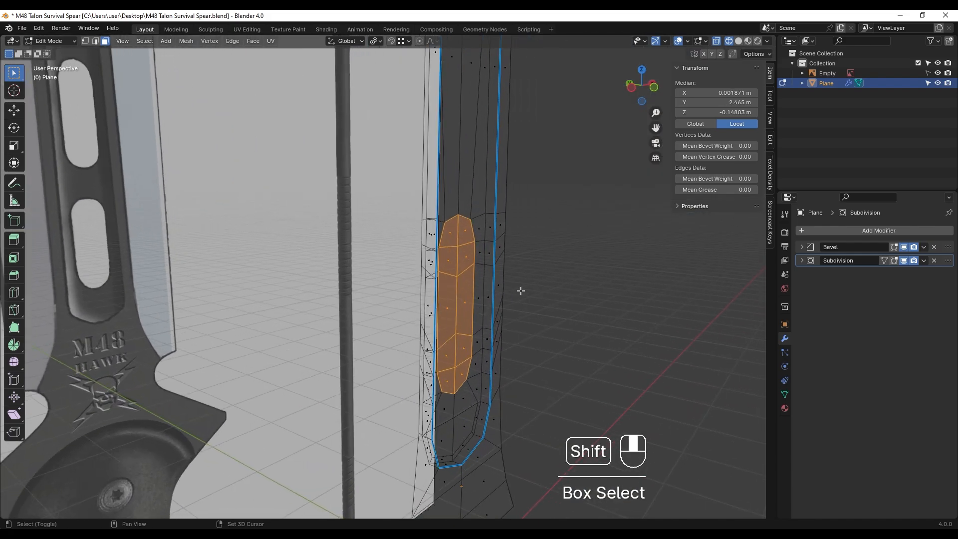
key("e")
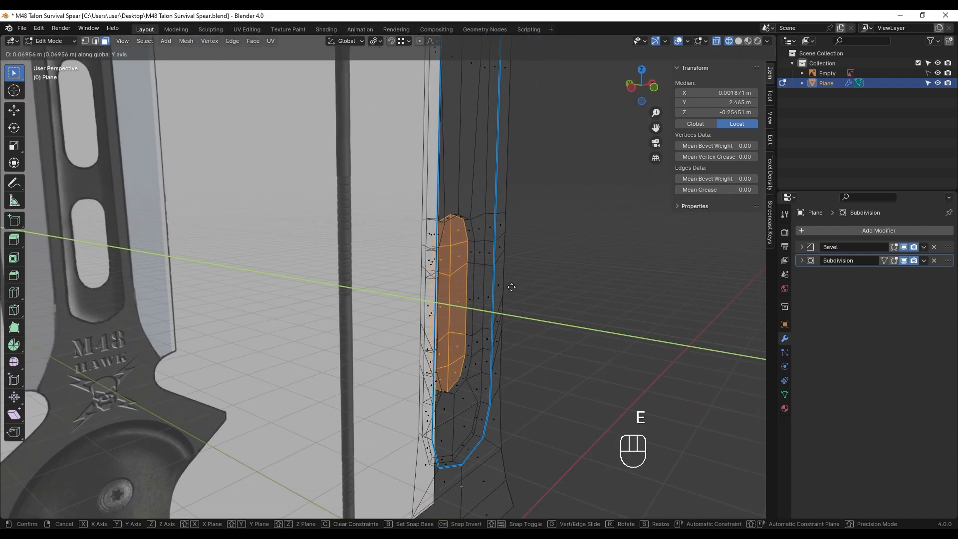
left_click(518, 294)
key("x")
middle_click_drag(518, 294, 468, 243, "shift")
left_click(495, 317)
- Select the complete front rim edge loop of the lower slot and set its Mean Bevel Weight to 1.00
key("2")
left_click(465, 219, "alt")
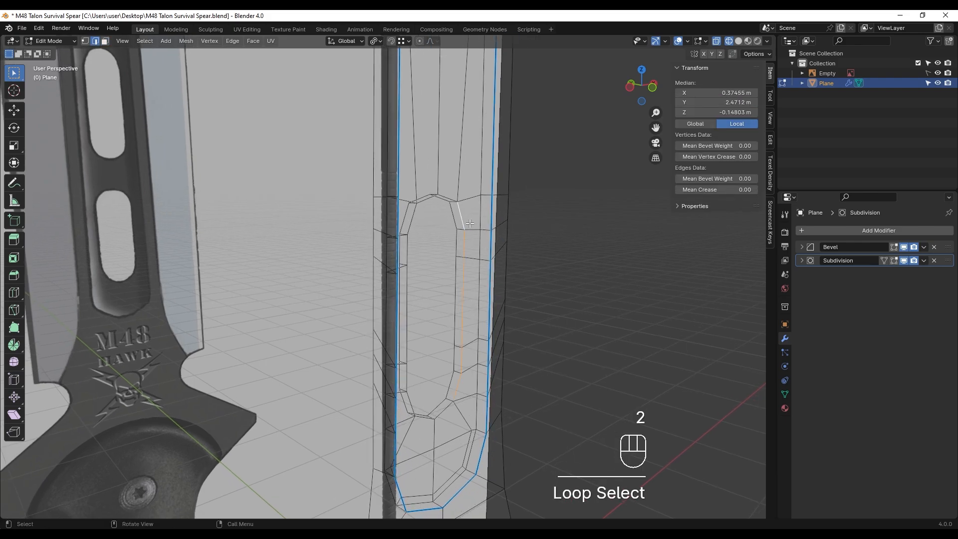
left_click(465, 219, "alt+shift")
scroll(418, 125, "up", 3)
key("shift+z")
left_click(387, 165, "alt+shift")
middle_click_drag(399, 449, 407, 295, "shift")
key("ctrl+z")
left_click(439, 339, "alt+shift")
middle_click_drag(440, 339, 400, 250)
middle_click_drag(399, 250, 444, 312, "shift")
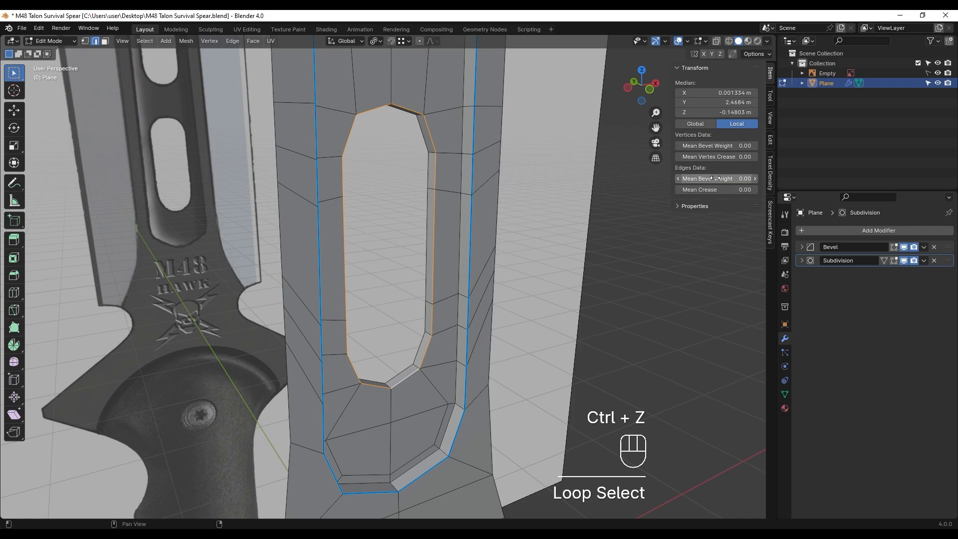
left_click_drag(719, 178, 749, 179)
- Apply Shade Smooth to the blade core in Object Mode and inspect the lower slot
key("Tab")
middle_click_drag(453, 240, 435, 229)
right_click(435, 229)
left_click(424, 207)
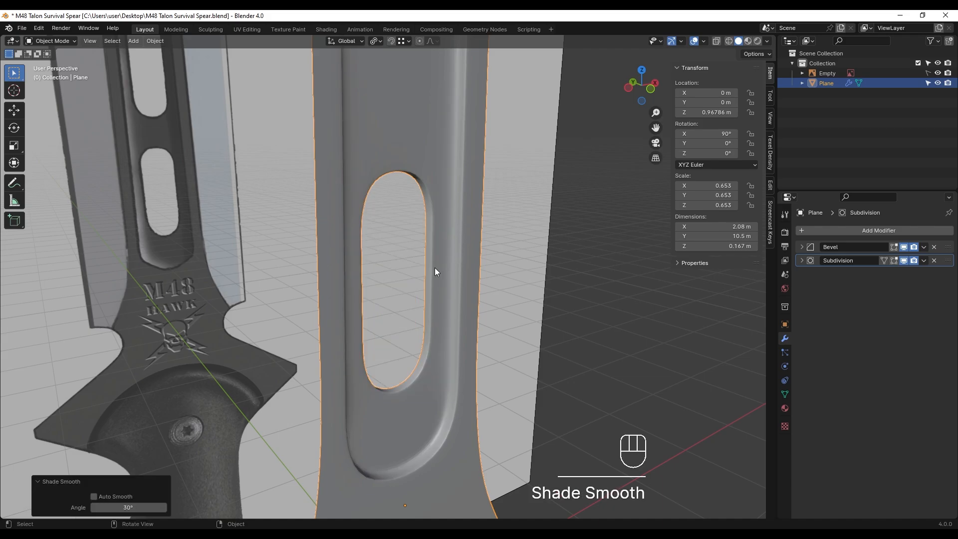
middle_click_drag(435, 267, 434, 238)
- Apply Shade Flat to the blade core and return to Edit Mode with wireframe display
right_click(435, 238)
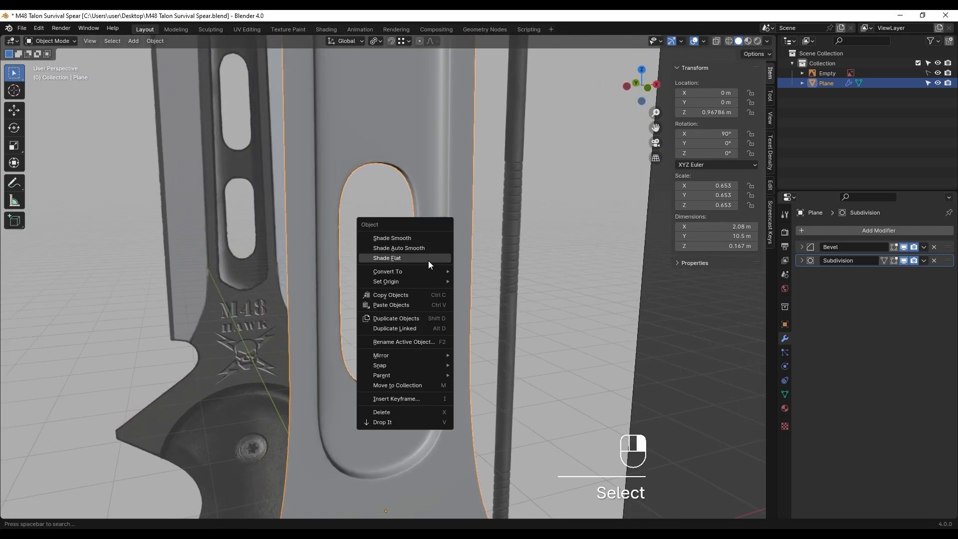
left_click(429, 260)
key("Tab")
key("z")
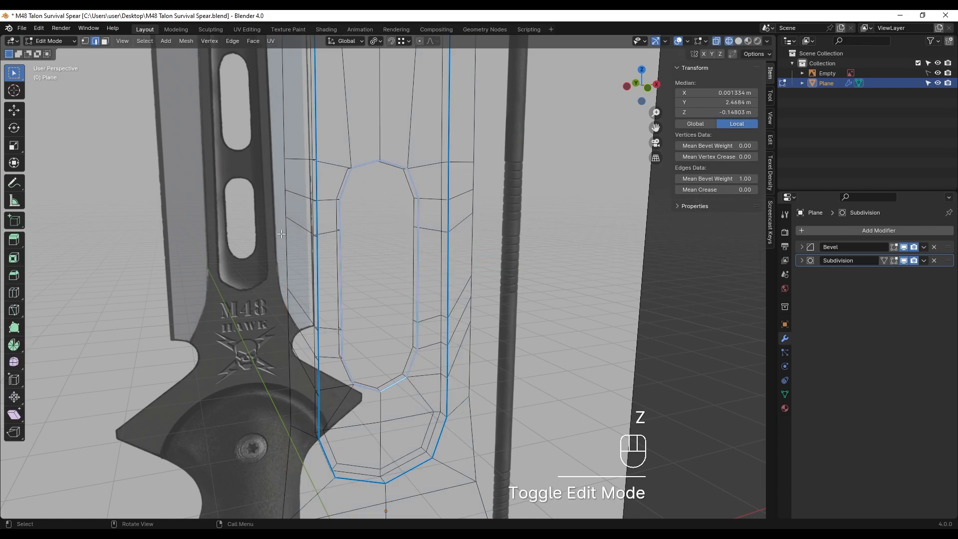
- In front view, select the groove's inner vertex row just above the upper slot and scale it by 0.675
scroll(428, 255, "down", 1)
middle_click_drag(425, 245, 420, 319, "shift")
middle_click_drag(420, 319, 400, 270)
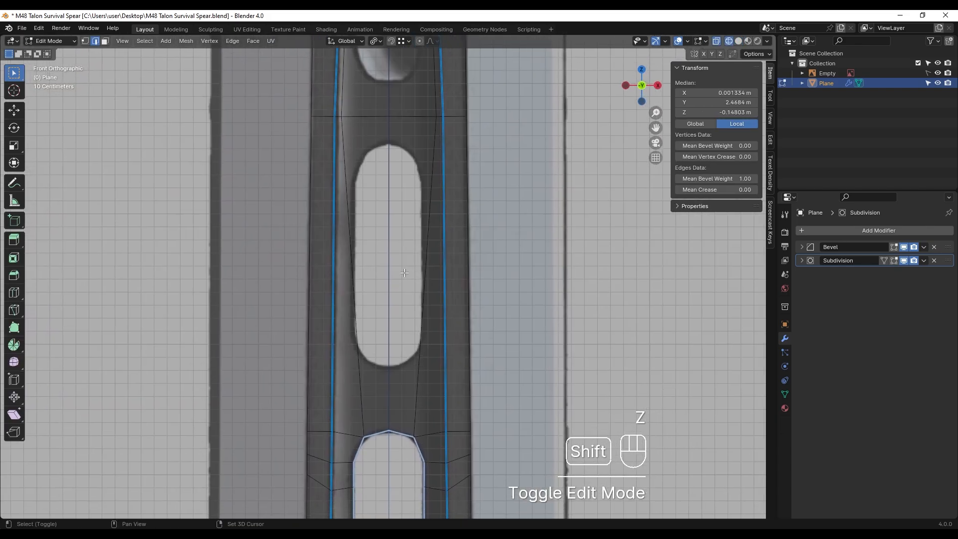
scroll(370, 145, "up", 1)
key("1")
left_click_drag(330, 106, 453, 124)
key("s")
left_click(445, 187)
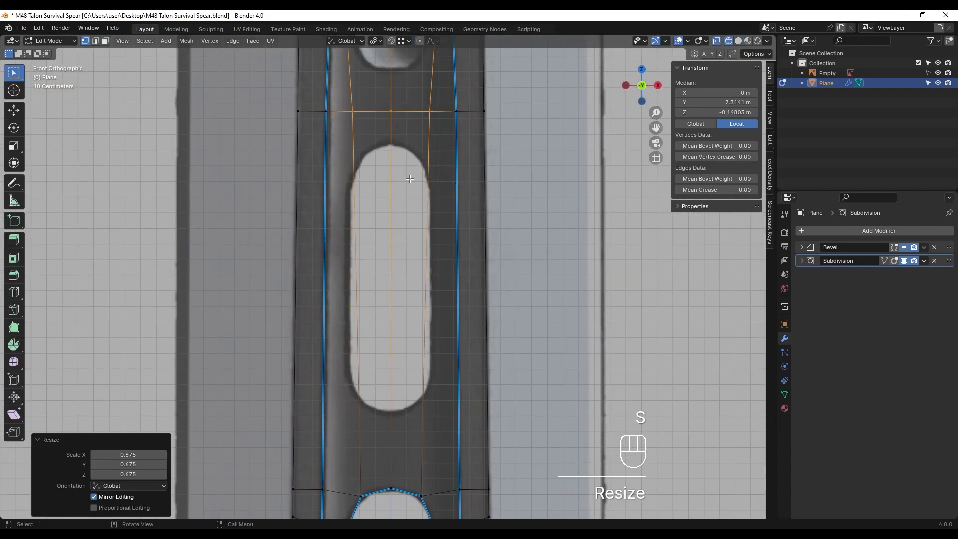
- Add two horizontal loop cuts at the upper slot, one at its bottom edge and one at its top edge with factor 0.539
middle_click_drag(444, 189, 440, 183, "shift")
key("ctrl+r")
left_click(426, 178)
left_click(429, 503)
scroll(427, 347, "down", 3)
scroll(430, 386, "up", 3)
mouse_move(427, 346)
middle_mouse_down("shift")
mouse_move(430, 386)
mouse_move(431, 329)
middle_mouse_up("shift")
key("ctrl+r")
left_click(431, 449)
left_click(430, 58)
- Add four horizontal loop cuts across the upper slot, two just inside its lower end and two just inside its upper end
key("ctrl+r")
left_click(412, 303)
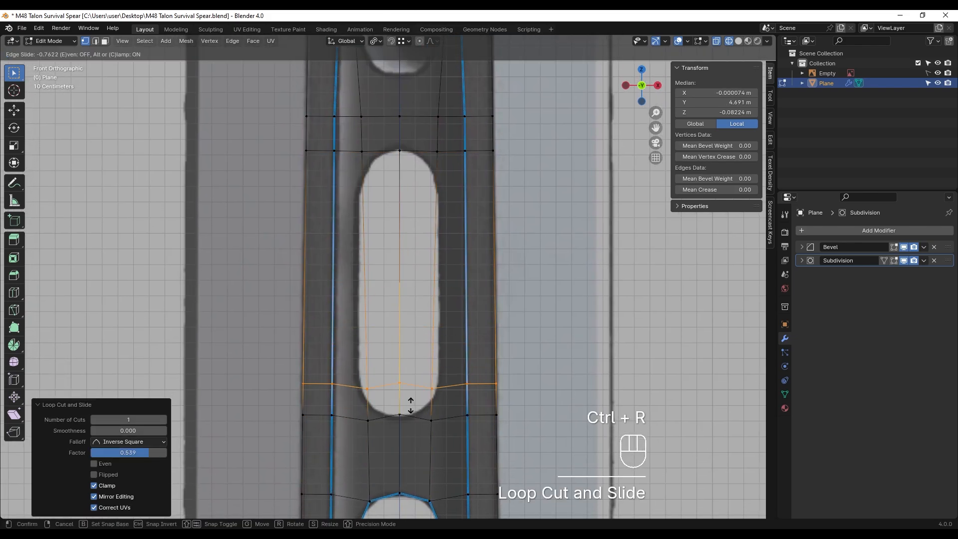
left_click(410, 402)
key("ctrl+r")
left_click(403, 334)
left_click(402, 413)
key("ctrl+r")
left_click(406, 218)
key("ctrl+r")
left_click(405, 234)
left_click(404, 204)
- Select the inner vertices at the upper slot's lower end, switch the transform pivot point and widen them along X to the reference outline
scroll(404, 335, "up", 3)
middle_click_drag(404, 345, 407, 226, "shift")
left_click_drag(314, 205, 368, 311)
left_click_drag(444, 217, 469, 356, "shift")
left_click_drag(327, 327, 349, 358, "shift")
scroll(359, 335, "down", 2)
middle_click_drag(367, 319, 371, 401, "shift")
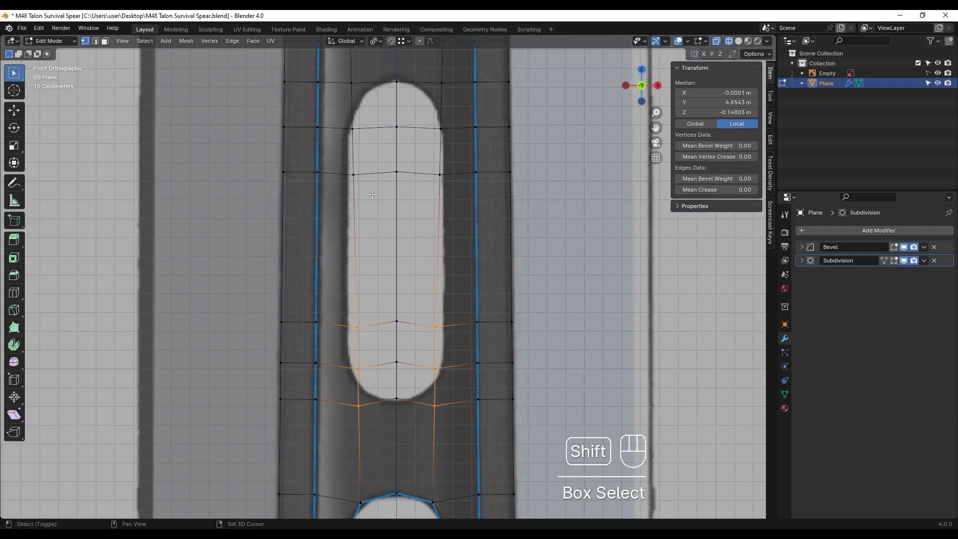
key("s")
key("x")
right_click(474, 327)
left_click(378, 42)
left_click(406, 64)
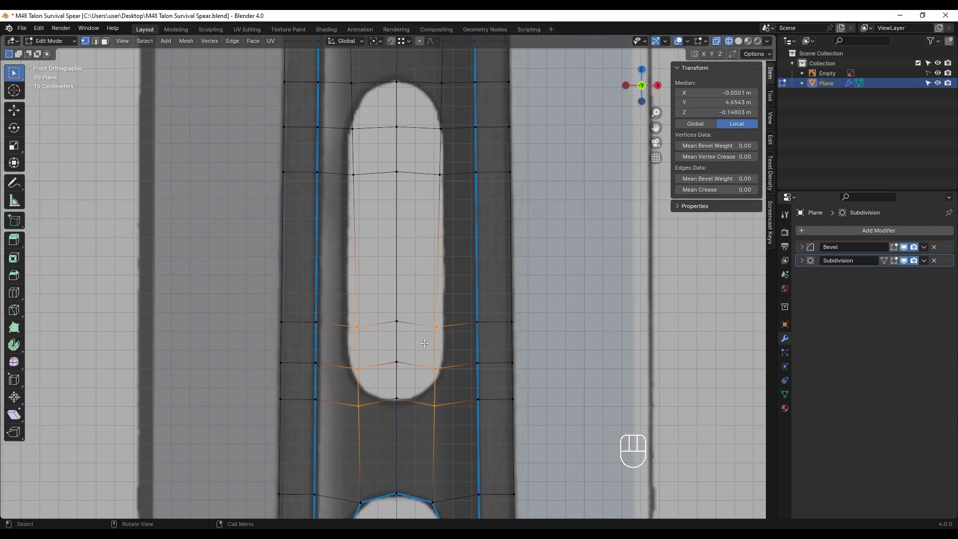
key("s")
key("x")
left_click(436, 344)
- Widen the two inner vertex rows at the upper slot's upper end along X to match the reference outline
middle_click_drag(435, 329, 437, 403, "shift")
left_click_drag(332, 183, 371, 270)
left_click_drag(430, 189, 464, 256, "shift")
key("s")
key("x")
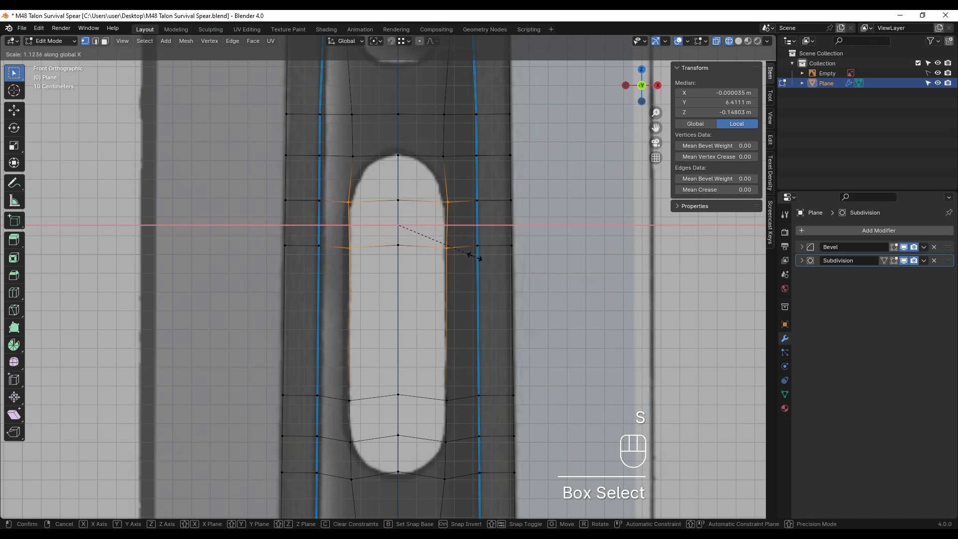
left_click(481, 259)
- Select the face blocks at both ends of the upper slot, turn them into LoopTools circles and scale them by about 0.87
middle_click_drag(422, 376, 415, 299, "shift")
key("3")
left_click_drag(359, 385, 428, 325)
left_click_drag(344, 165, 434, 97, "shift")
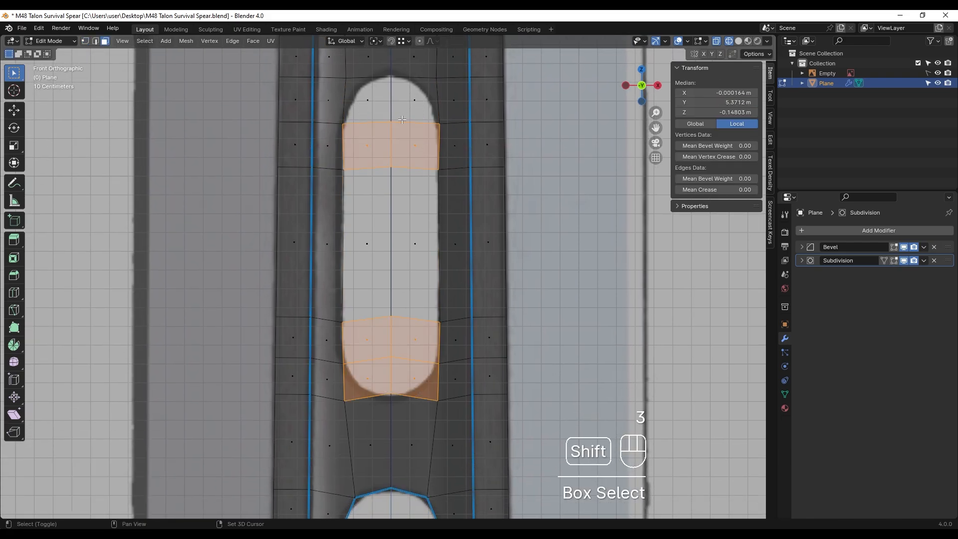
right_click(438, 98)
left_click(456, 103)
key("s")
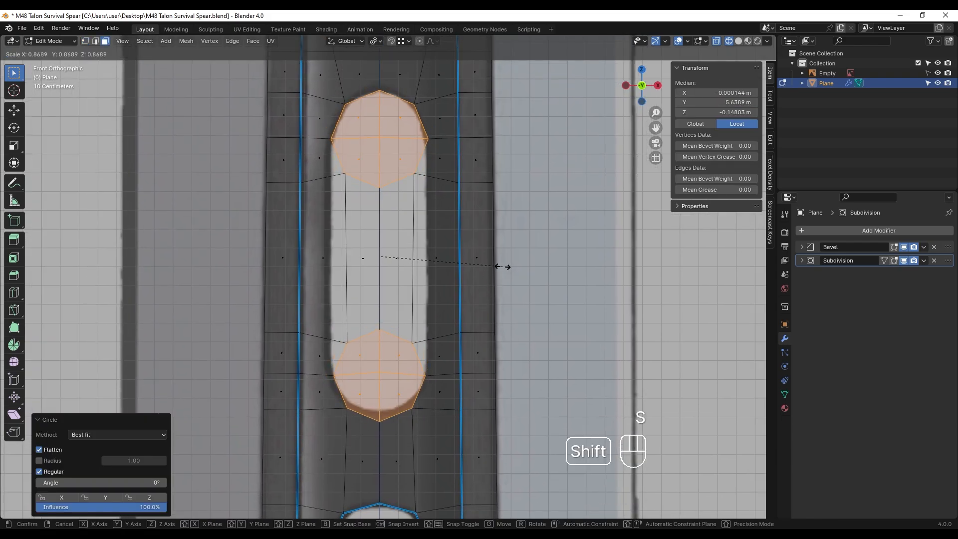
left_click(502, 268)
- Move the upper slot's lower circle of faces vertically to fit the slot's rounded lower end
scroll(392, 336, "up", 1)
left_click_drag(322, 345, 418, 440)
key("g")
middle_click(418, 419)
left_click(418, 409)
middle_click_drag(418, 409, 421, 417, "shift")
- Select the upper side vertices of the slot's lower circle and scale them by 1.474 along X to straighten the walls
key("1")
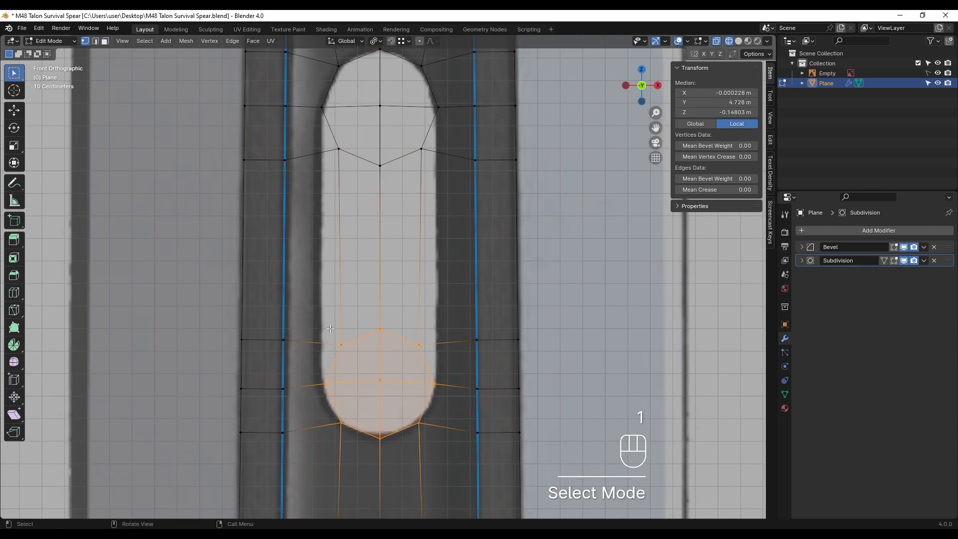
left_click_drag(324, 335, 433, 358)
left_click(373, 41)
left_click(390, 68)
key("s")
middle_click(418, 346)
left_click(420, 346)
middle_click_drag(421, 346, 429, 471, "shift")
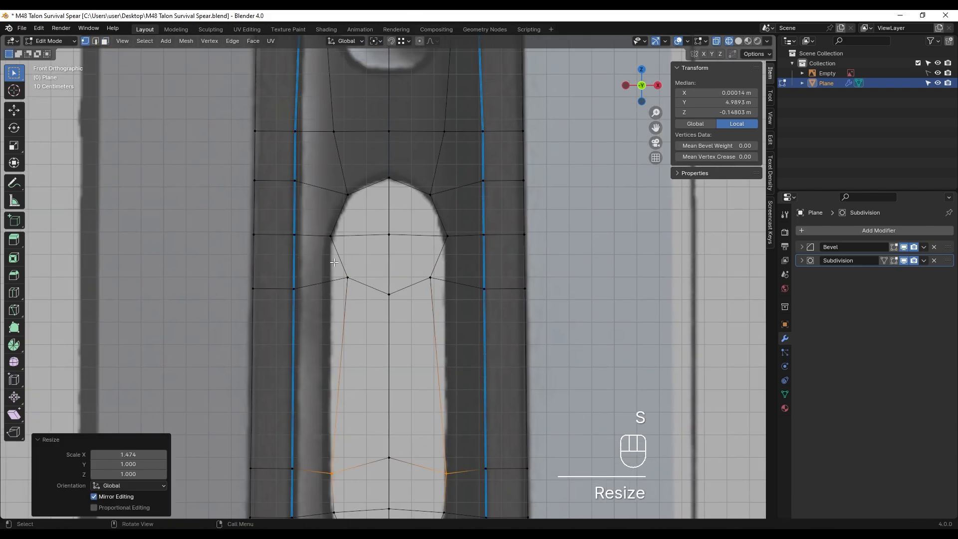
- Scale the lower side vertices of the slot's upper circle by 1.423 along X to straighten the walls
left_click_drag(332, 260, 439, 288)
key("s")
middle_click(451, 289)
left_click(456, 289)
middle_click_drag(442, 348, 441, 284, "shift")
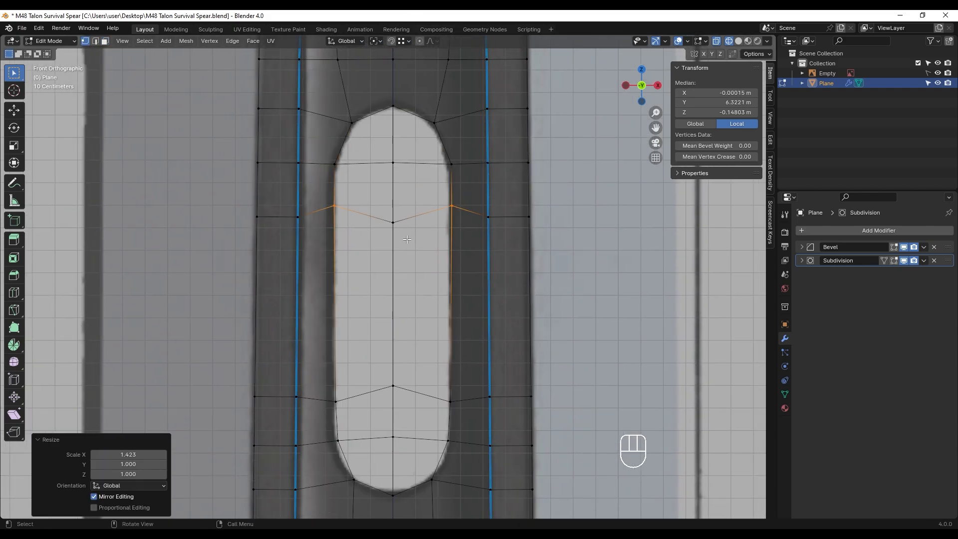
- Select all faces inside the upper slot's outline and view the core at an angle
key("3")
left_click_drag(344, 178, 432, 207)
middle_click_drag(379, 325, 378, 219, "shift")
left_click_drag(427, 374, 427, 375, "shift")
middle_click_drag(427, 375, 499, 289)
- Try to extrude the upper slot's faces along global Y with snapping, and undo the extrusion
key("e")
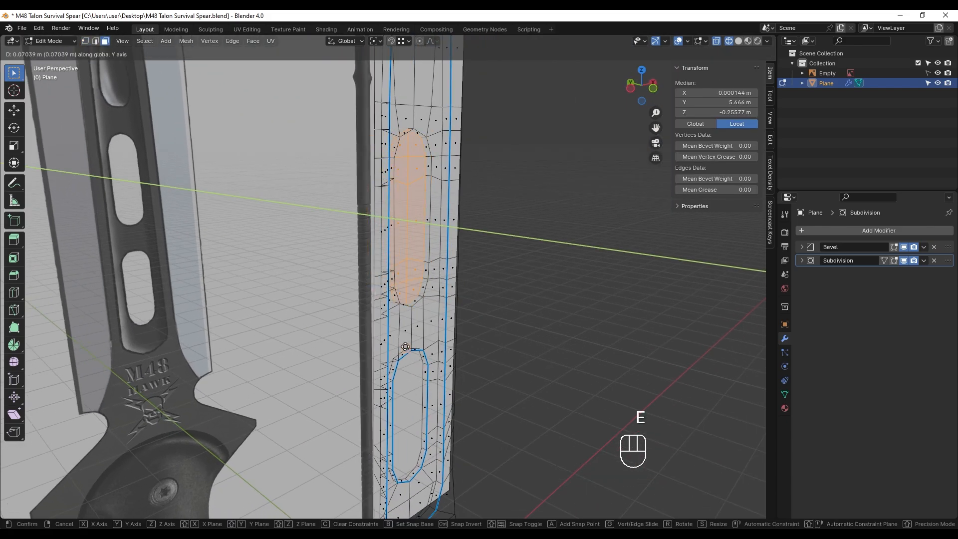
key("ctrl")
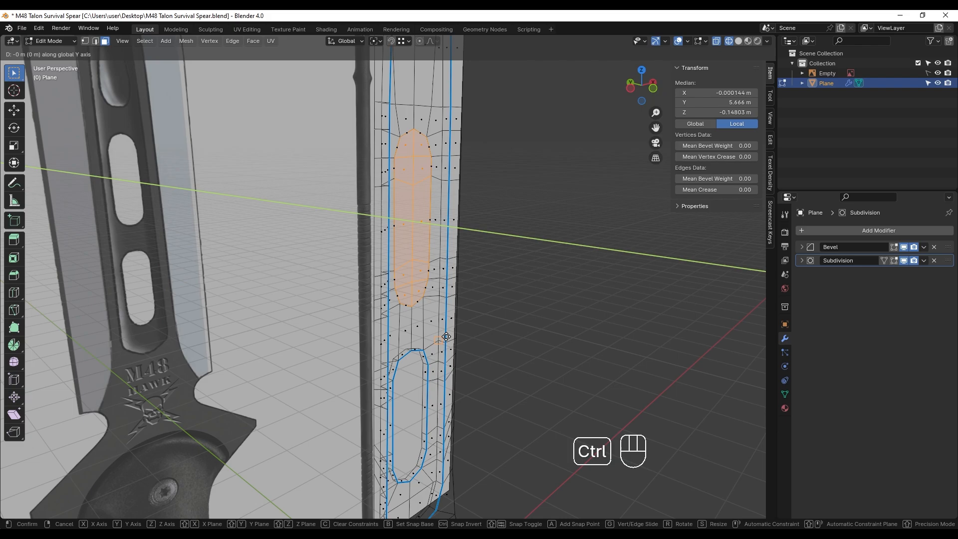
left_click(446, 337)
key("ctrl+z")
- In left view, extrude the upper slot's faces 0.07039 m along global Y, snapped to the lower slot's depth
middle_click_drag(460, 324, 445, 308, "alt")
scroll(439, 278, "up", 2)
key("e")
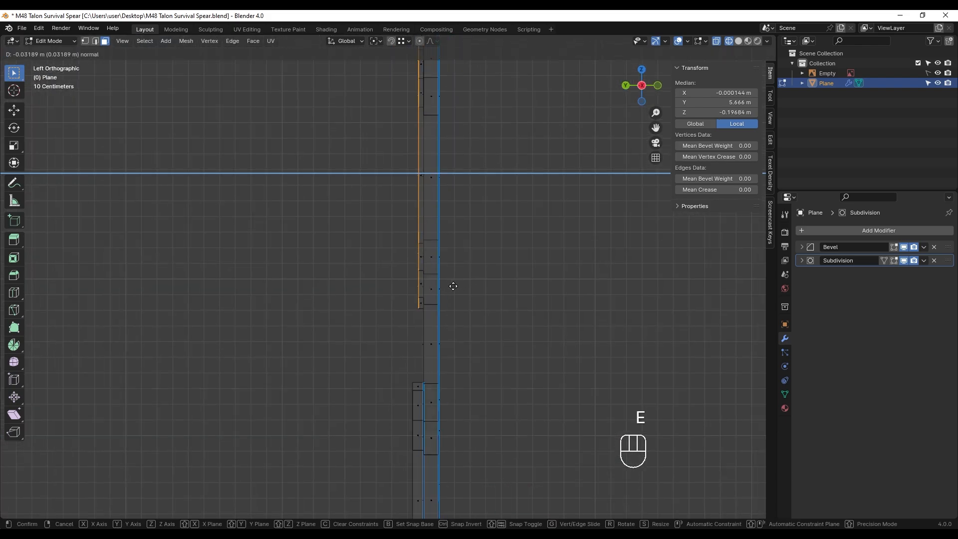
key("y")
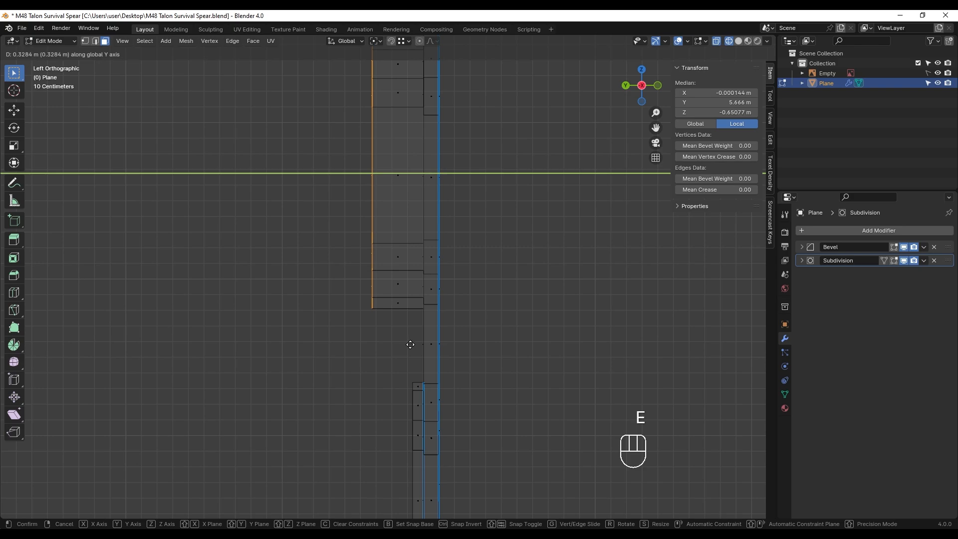
key("ctrl")
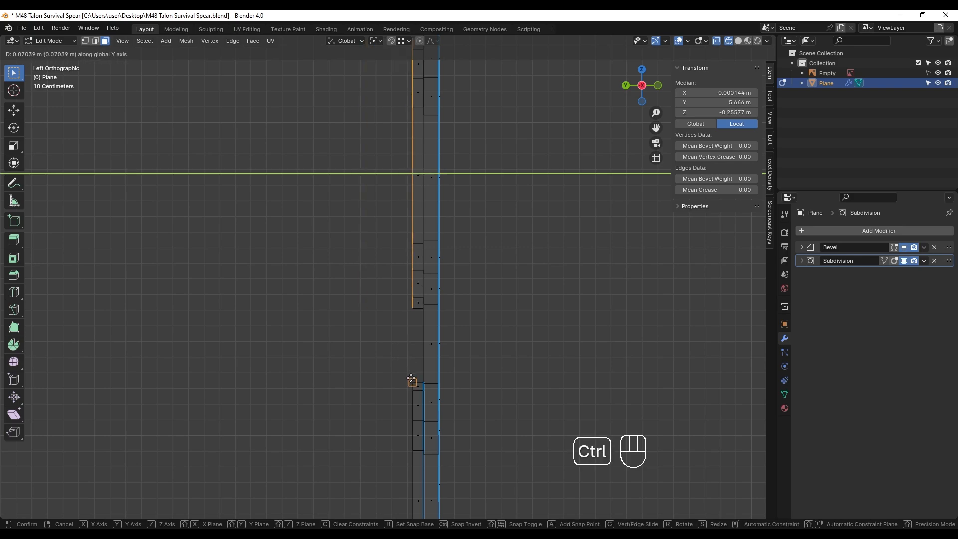
left_click(410, 378, "ctrl")
- Delete the extruded end faces so the upper slot opens through the core
middle_click_drag(306, 295, 383, 288)
key("x")
left_click(359, 268)
- Select the upper slot's front edge loop in solid display and give it a bevel weight of 1.00
left_click(379, 288, "alt")
key("alt+z")
left_click(342, 110, "alt+shift")
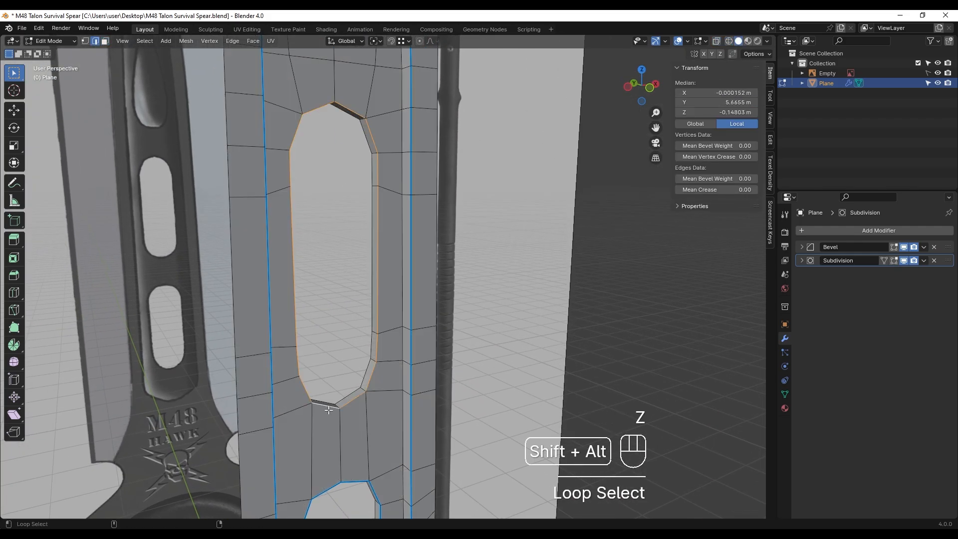
key("Tab")
middle_click_drag(280, 269, 365, 268)
key("Tab")
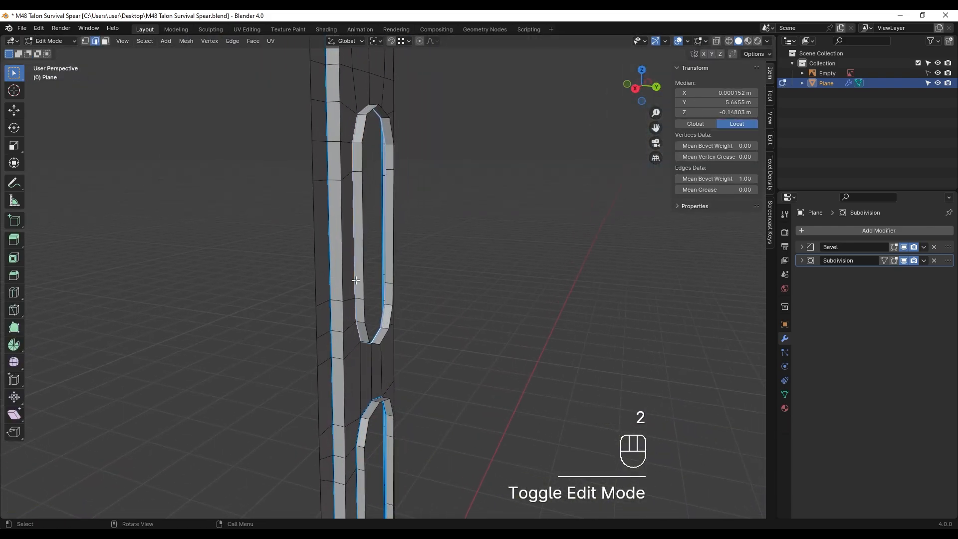
- Select the back edge loops of both slots and move them further back in side view to deepen the walls
left_click(365, 268, "alt")
scroll(382, 300, "down", 4, "shift")
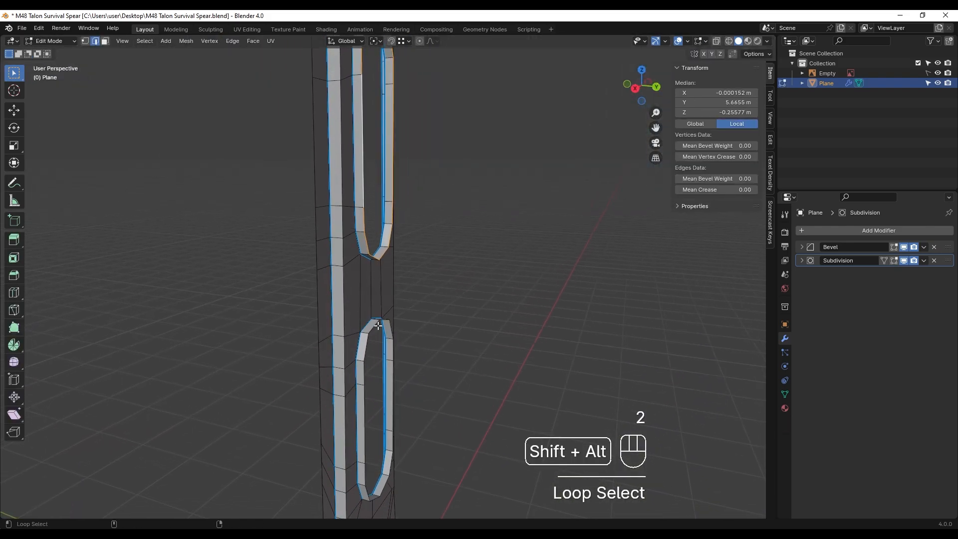
middle_click_drag(377, 328, 419, 303, "alt")
left_click(325, 321, "alt+shift")
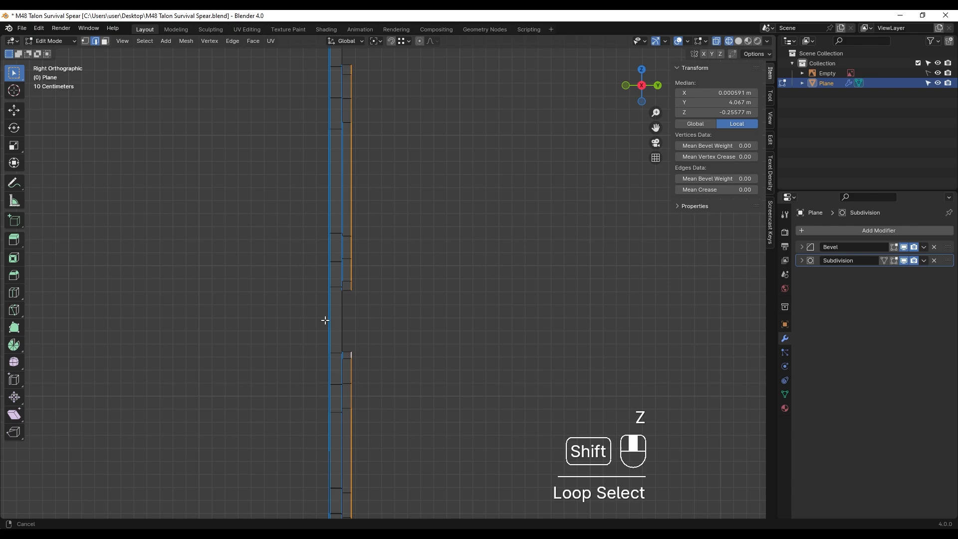
key("g")
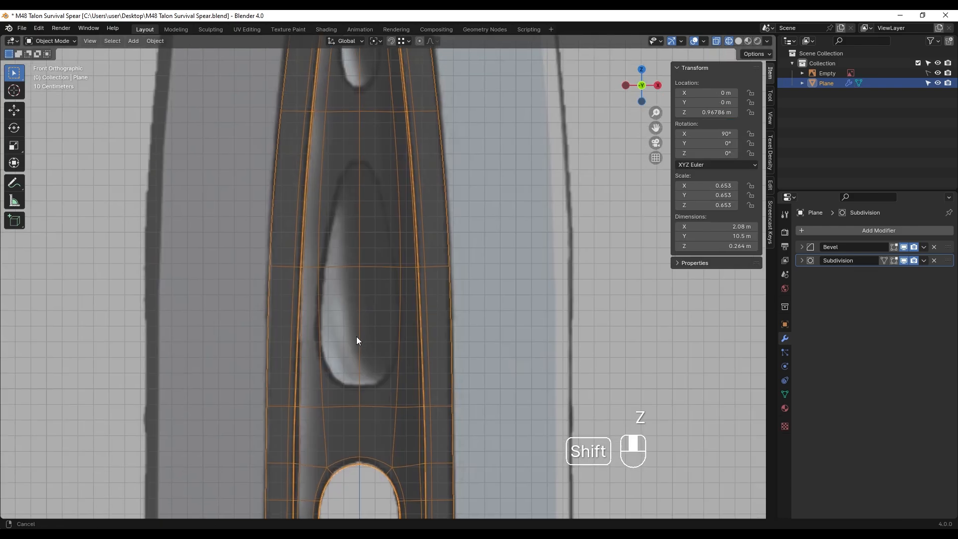
- In front view, add two horizontal loop cuts across the lower end of the teardrop recess above the slots
key("Tab")
middle_click_drag(395, 230, 406, 316, "shift")
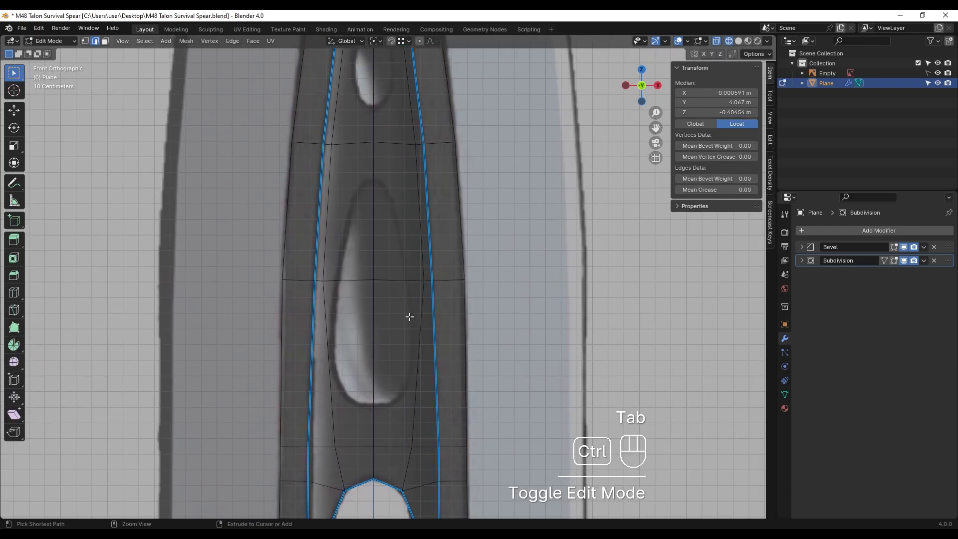
key("ctrl+r")
left_click_drag(397, 342, 380, 283)
key("ctrl+r")
left_click(385, 328)
- Narrow the inner vertex pair at the teardrop's middle along X, and scale the pair above its tip by 0.578 along X
left_click(418, 241, "shift")
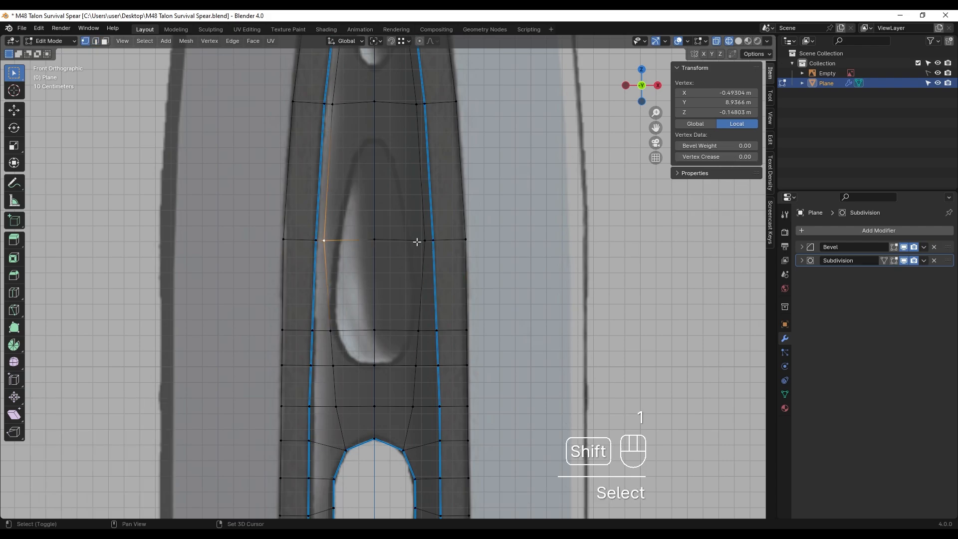
key("s")
key("x")
left_click(445, 265)
middle_click_drag(331, 112, 331, 181, "shift")
left_click(399, 173, "shift")
key("s")
key("x")
left_click(407, 200)
- Add four horizontal loop cuts on the teardrop recess, three around its tip and one just above its wide lower end
key("ctrl+r")
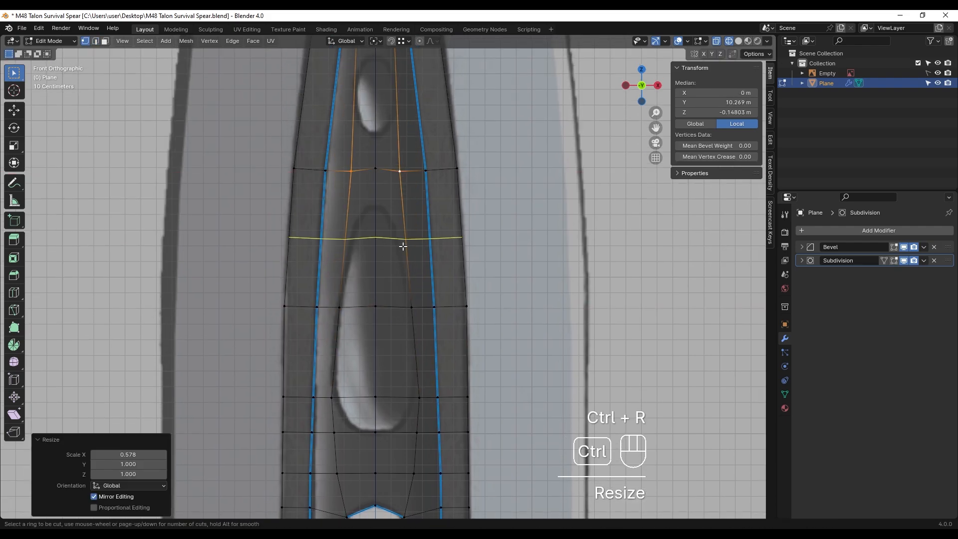
left_click_drag(402, 234, 407, 282)
key("ctrl+r")
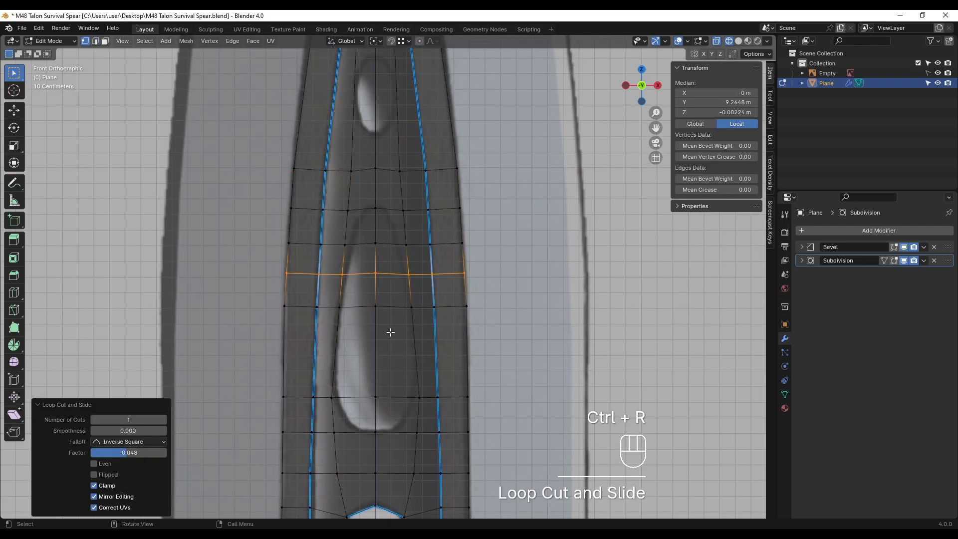
key("ctrl+r")
- Select the face blocks at the teardrop's two ends, turn them into LoopTools circles and scale them by 0.913
key("3")
scroll(399, 300, "up", 2)
left_click_drag(329, 115, 404, 195, "shift")
left_click_drag(319, 425, 419, 344, "shift")
right_click(401, 306)
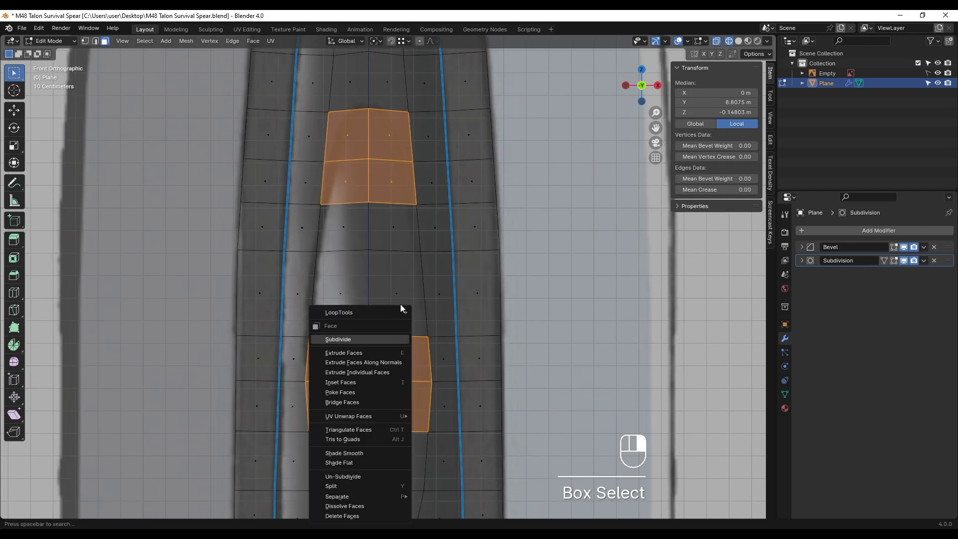
mouse_move(379, 312)
left_click(435, 324)
key("s")
left_click(482, 321)
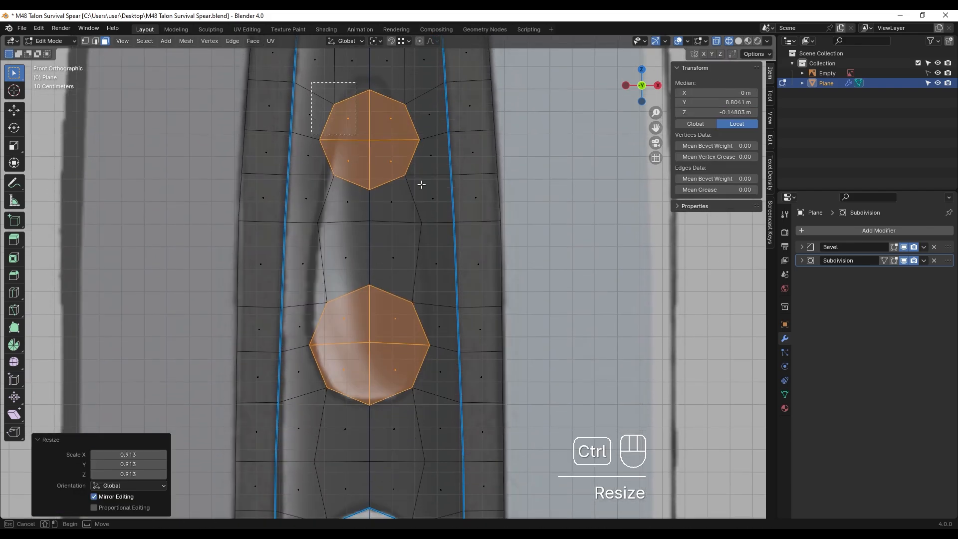
- Shrink the teardrop's upper circle and move it 0.14615 m along Z toward the recess's tip
middle_click_drag(422, 185, 453, 327, "shift")
key("s")
left_click(364, 188)
middle_click_drag(364, 189, 421, 256, "shift")
key("g")
left_click(396, 209)
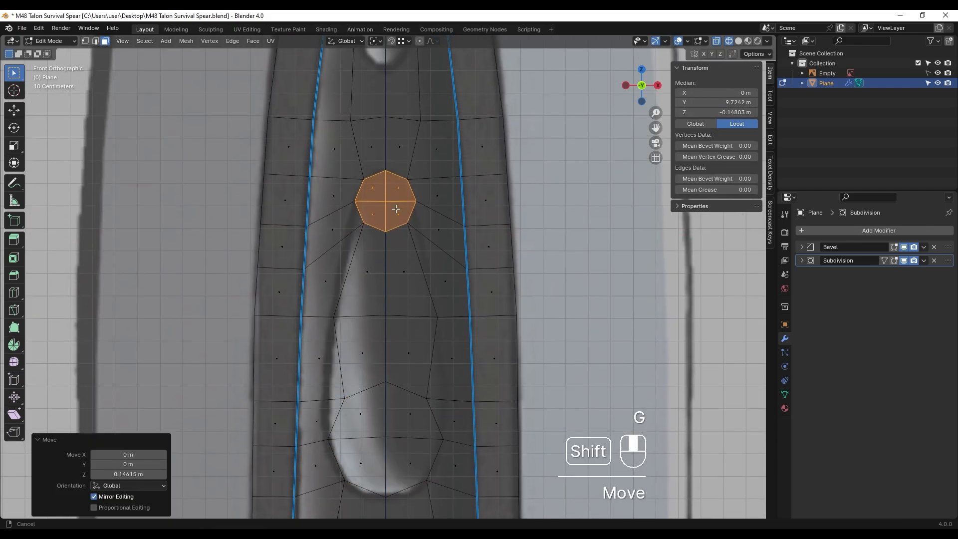
- Shrink the teardrop's upper circle slightly more and reposition it to fit the recess's tip
scroll(396, 209, "up", 3)
key("s")
left_click(466, 278)
key("g")
left_click(377, 204)
scroll(377, 204, "down", 3)
- Select the lower side vertices of the teardrop's upper circle and widen them along X to the recess outline
key("1")
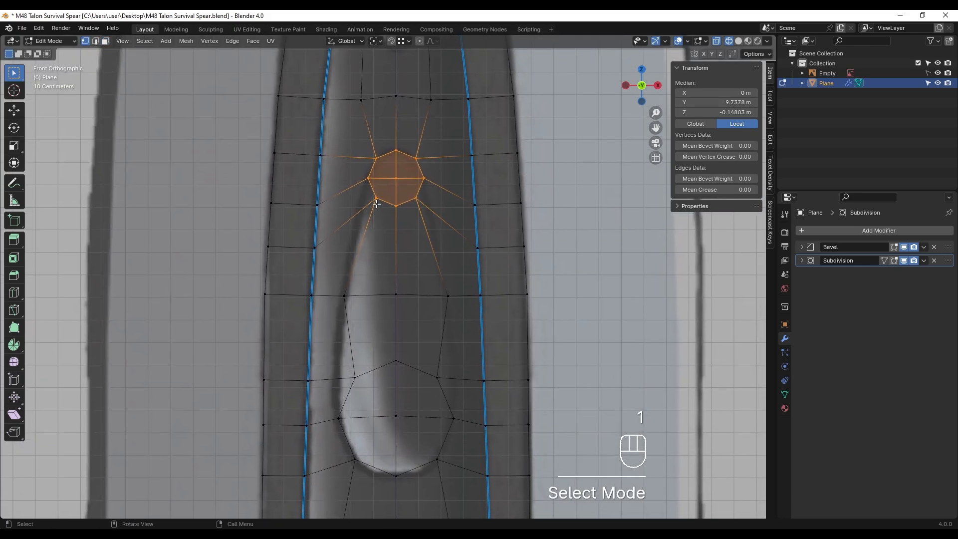
left_click(412, 196)
scroll(394, 220, "up", 2)
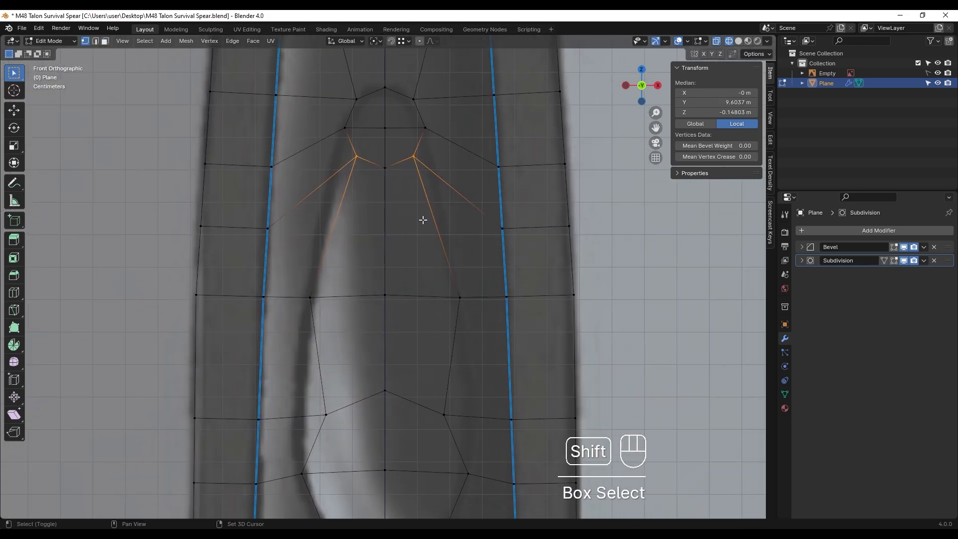
key("s")
key("x")
- Select the upper side vertices of the teardrop's lower circle and scale them outward to smooth the recess outline
scroll(460, 261, "down", 3, "shift")
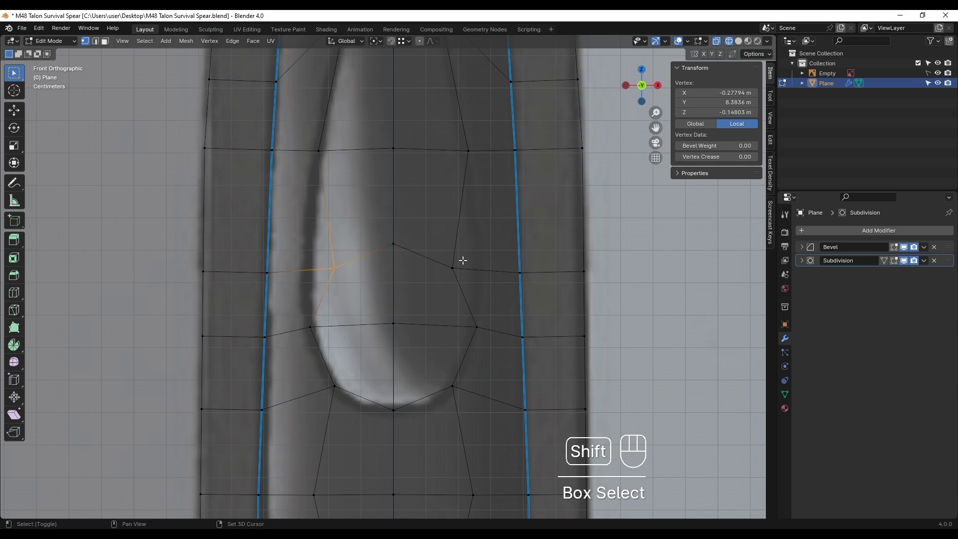
key("s")
left_click(506, 278)
scroll(453, 216, "down", 2, "shift")
scroll(412, 232, "up", 4, "shift")
- Select all the faces inside the large teardrop outline and extrude them along Y into the groove
key("3")
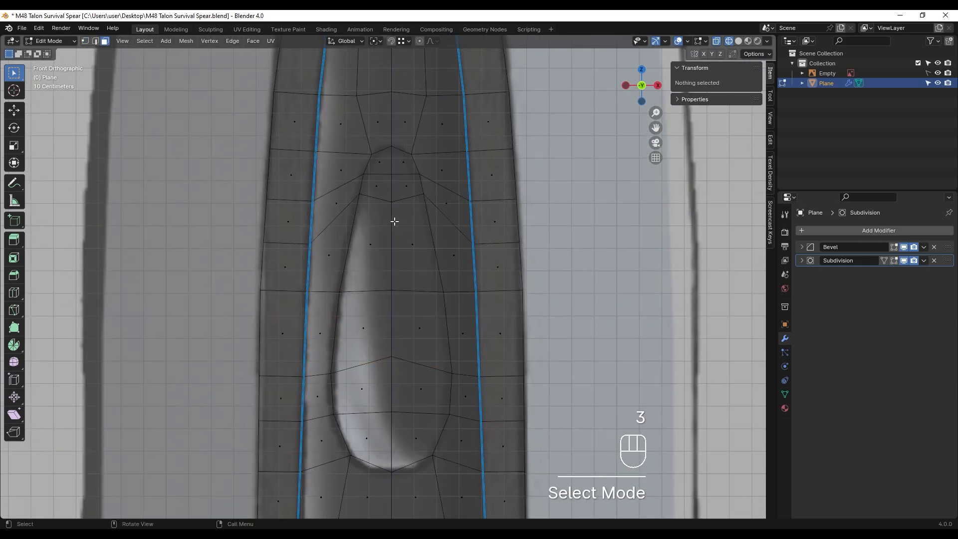
scroll(399, 269, "down", 6)
scroll(391, 312, "up", 5)
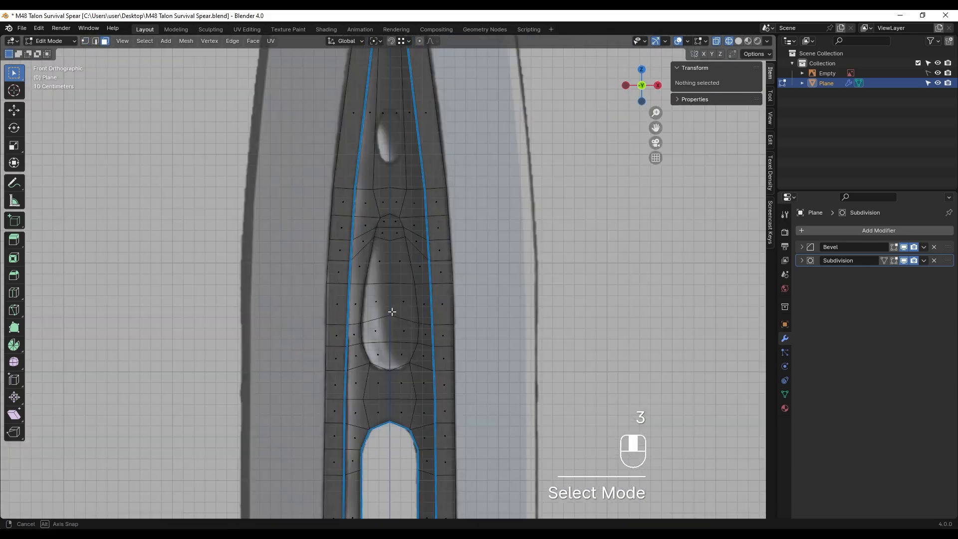
left_click_drag(365, 159, 394, 200)
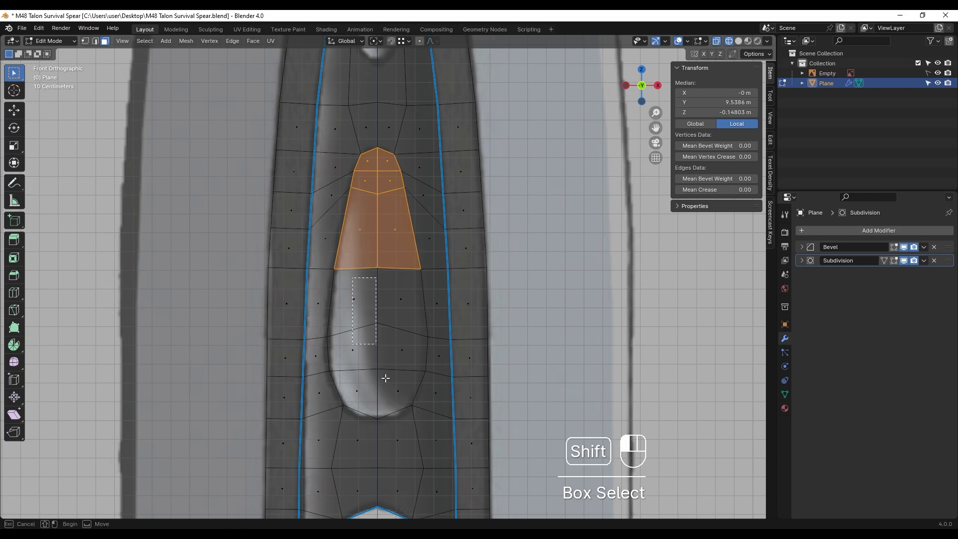
left_click_drag(386, 378, 392, 399, "shift")
middle_click_drag(392, 399, 449, 309)
scroll(449, 309, "up", 3)
key("alt+z")
key("e")
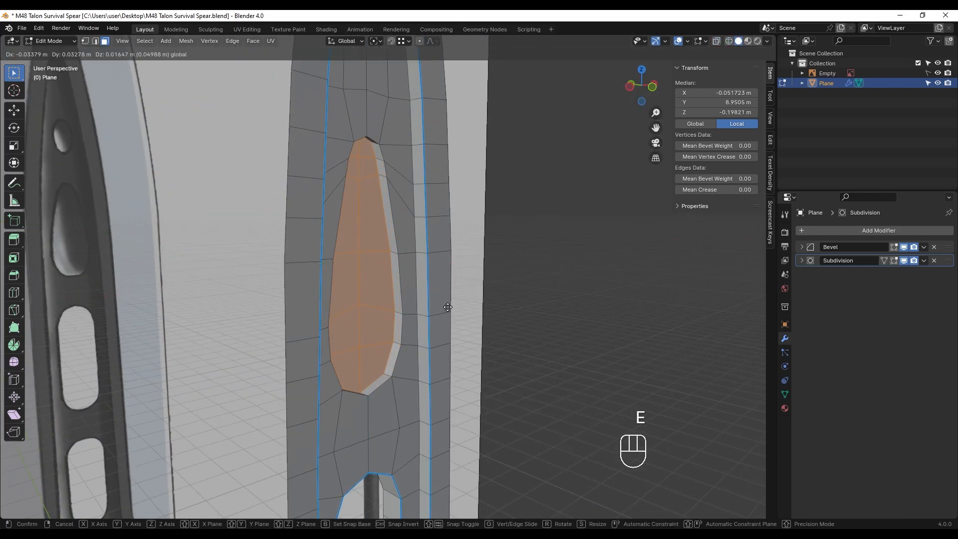
key("y")
left_click(455, 316)
middle_click_drag(455, 316, 312, 179)
- Select the centre-line vertices of the teardrop's floor and move them 0.089839 m deeper along Y
key("1")
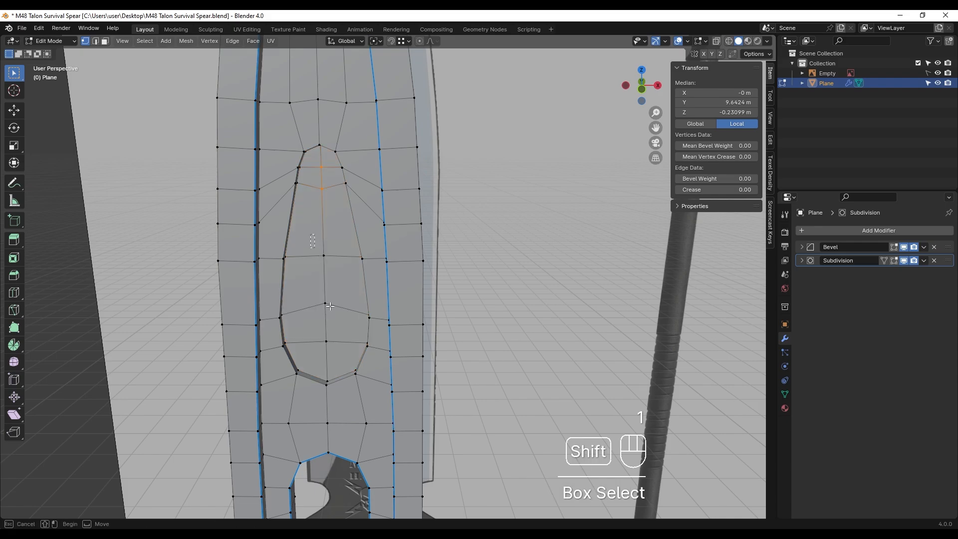
middle_click_drag(334, 312, 440, 360)
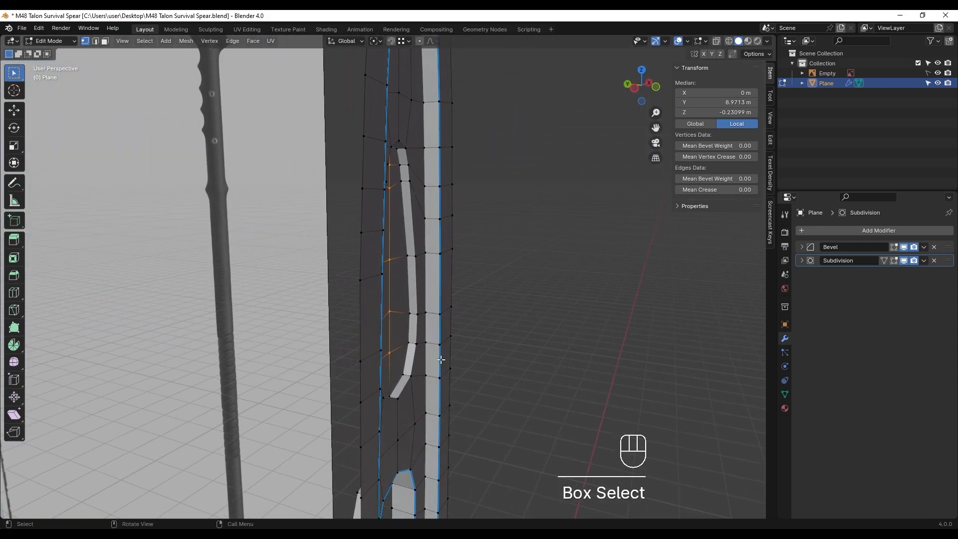
key("g")
key("y")
left_click(414, 355)
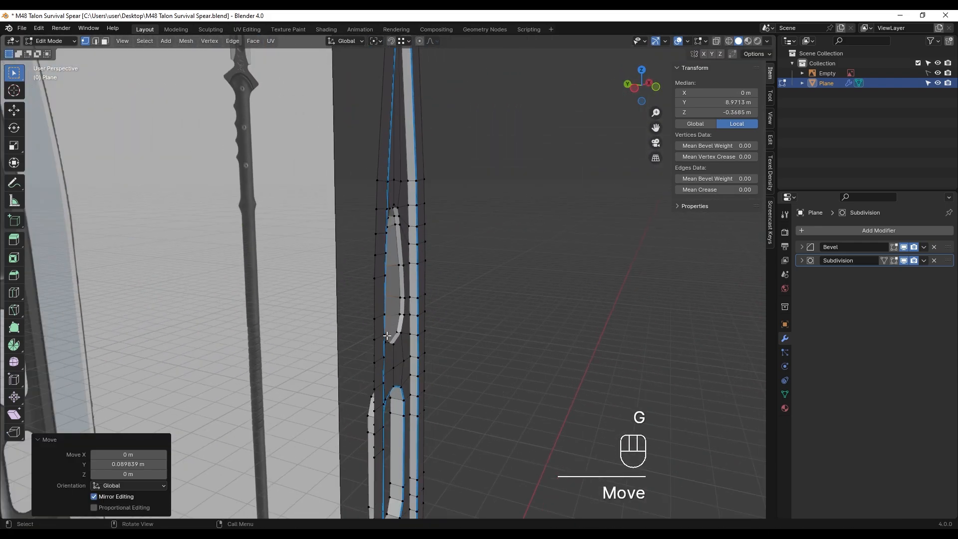
- In side view, move the teardrop's centre-line vertices another 0.023546 m along Y, snapped to the depth of the slot's back edge
middle_click_drag(415, 355, 432, 325, "alt")
scroll(407, 362, "up", 5)
middle_click_drag(423, 402, 411, 376, "shift")
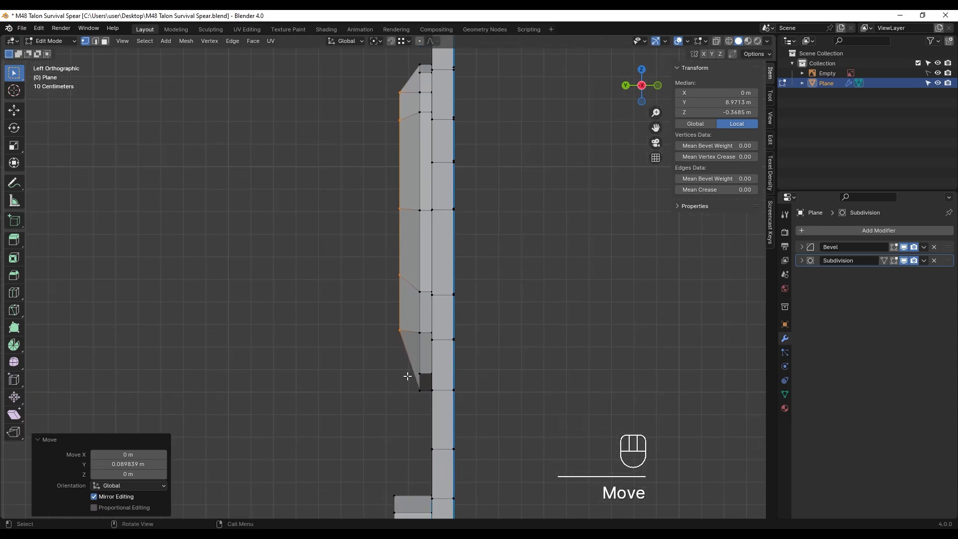
key("g")
key("y")
left_click(394, 492, "ctrl")
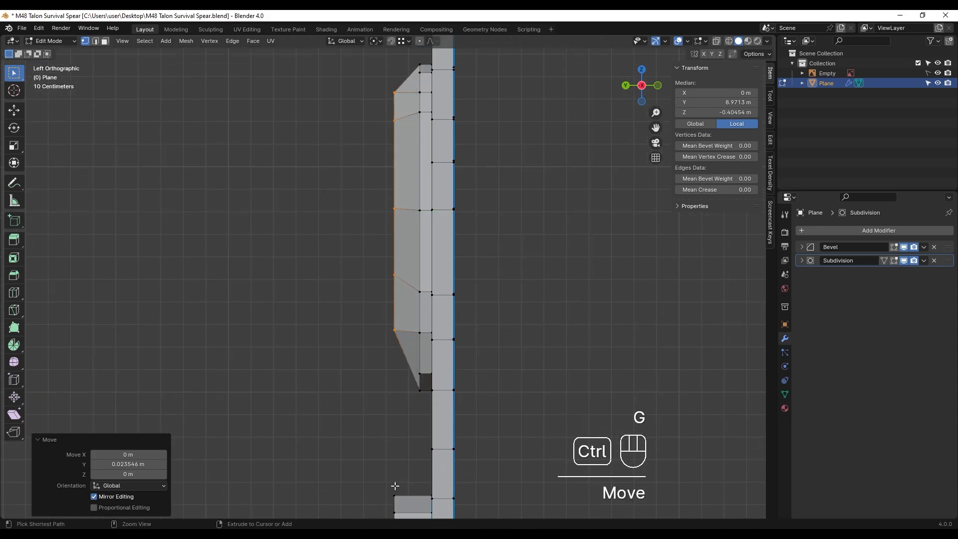
- Select the teardrop recess's rim edge loop and set its mean bevel weight to 1.00
scroll(443, 289, "down", 3)
middle_click_drag(442, 288, 369, 270, "alt")
scroll(321, 280, "up", 2)
key("Tab")
key("Tab")
key("2")
left_click(370, 270, "alt")
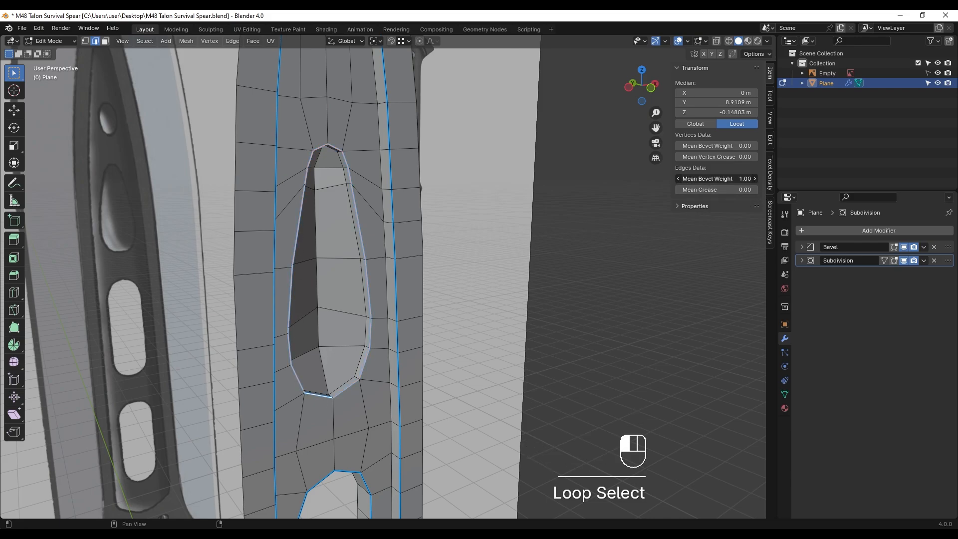
key("Tab")
middle_click_drag(370, 270, 348, 239)
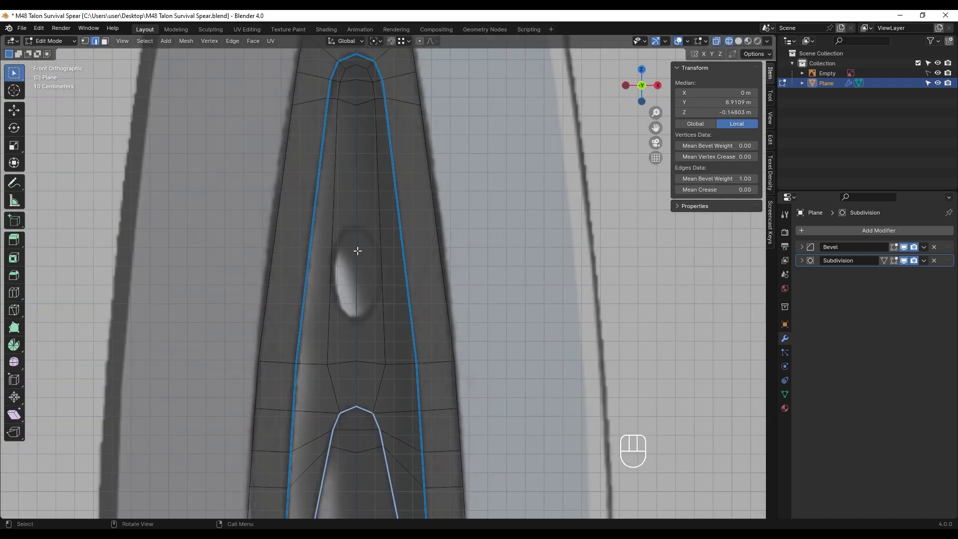
- Add three loop cuts across the blade core at the small oval recess's upper end, lower end and middle
middle_click_drag(357, 250, 420, 201, "shift")
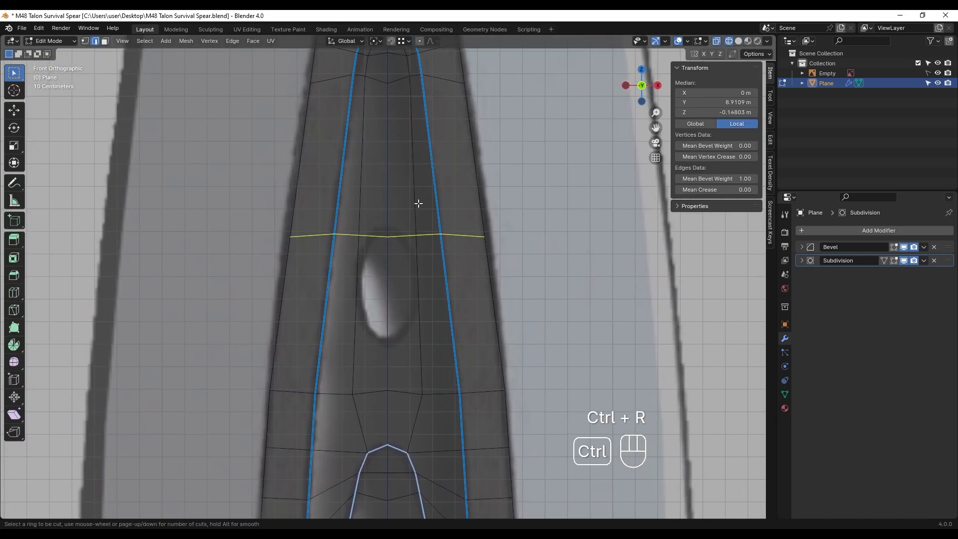
left_click(419, 204)
left_click(424, 193)
key("ctrl+r")
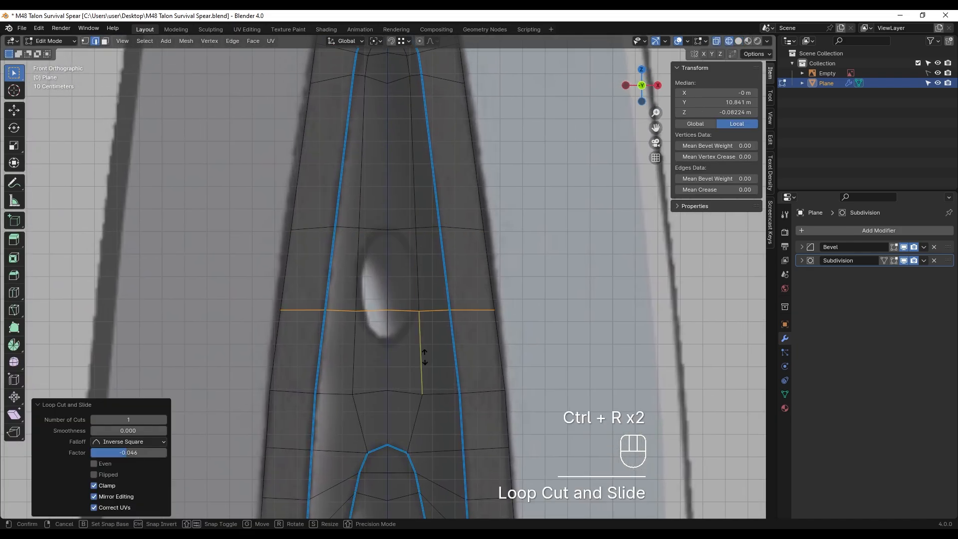
left_click(421, 354)
left_click(423, 346)
left_click(420, 298)
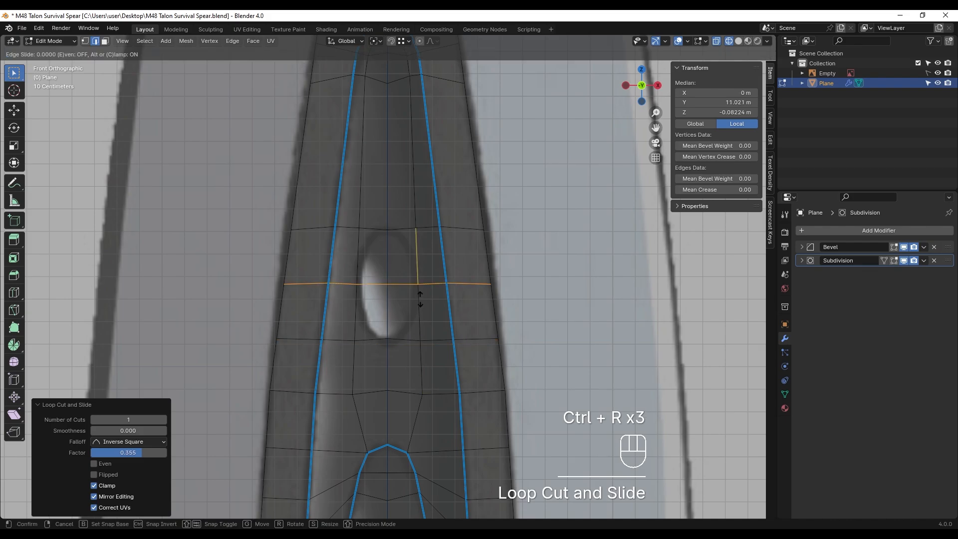
right_click(423, 304)
- Select the four faces over the small recess, form them into a circle with LoopTools, and rotate it 1.13°
key("3")
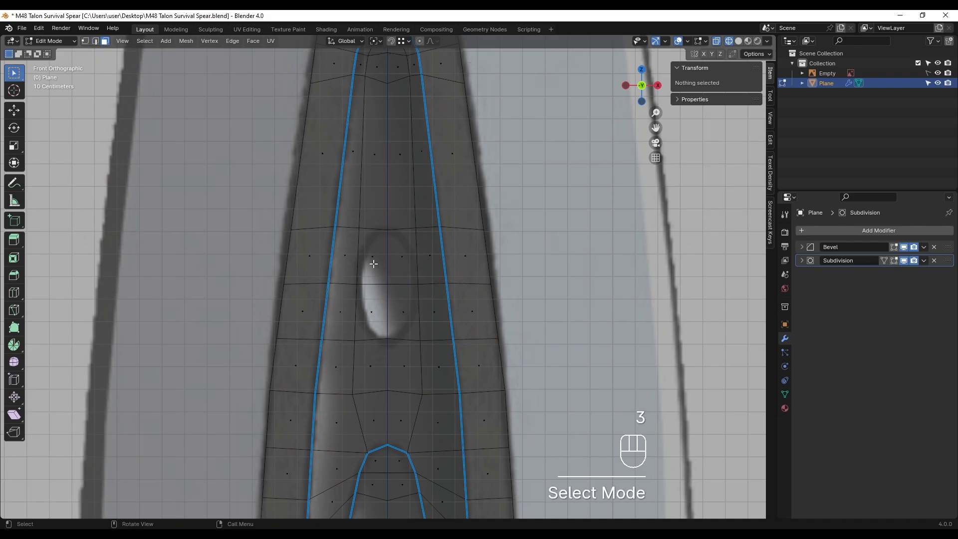
left_click_drag(400, 339, 409, 336)
scroll(404, 319, "up", 1)
middle_click_drag(401, 265, 396, 261, "shift")
right_click(397, 249)
mouse_move(410, 251)
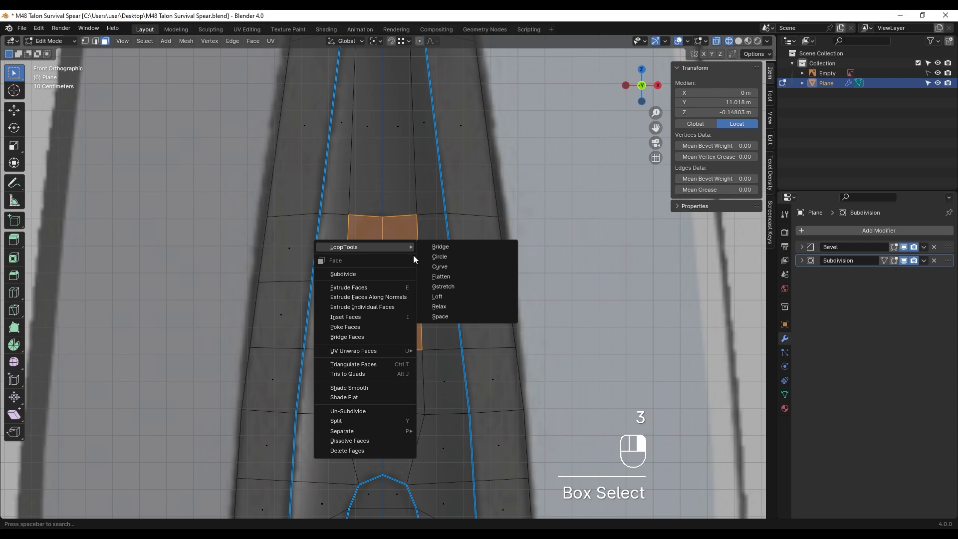
left_click(439, 257)
middle_click_drag(466, 319, 458, 318, "shift")
key("r")
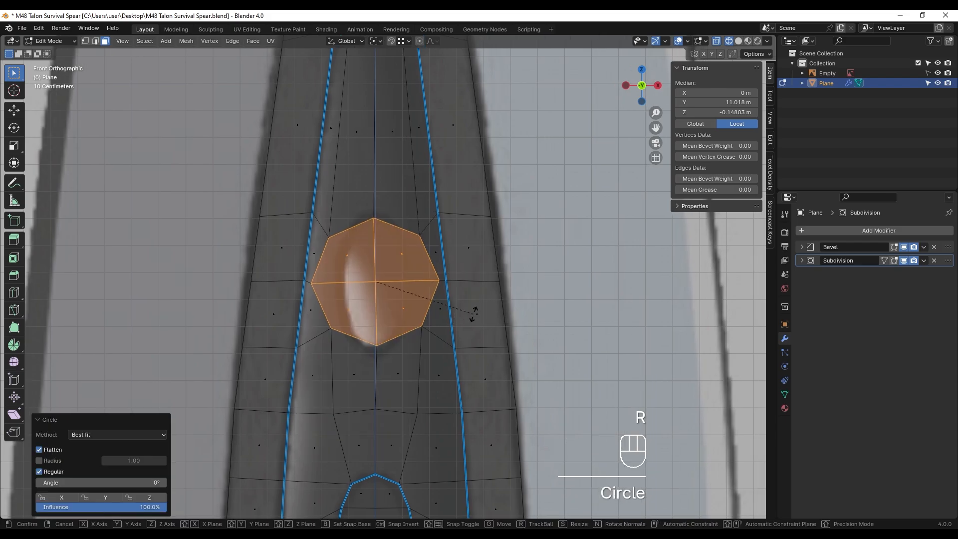
left_click(439, 365)
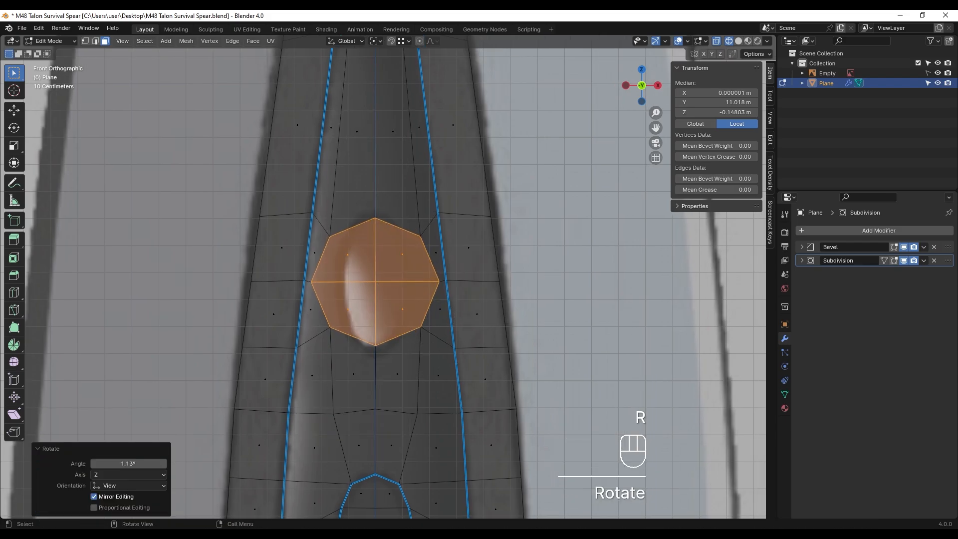
- Scale the circle to 0.506 along X and stretch it about 1.13 along Z to match the small recess
key("s")
key("x")
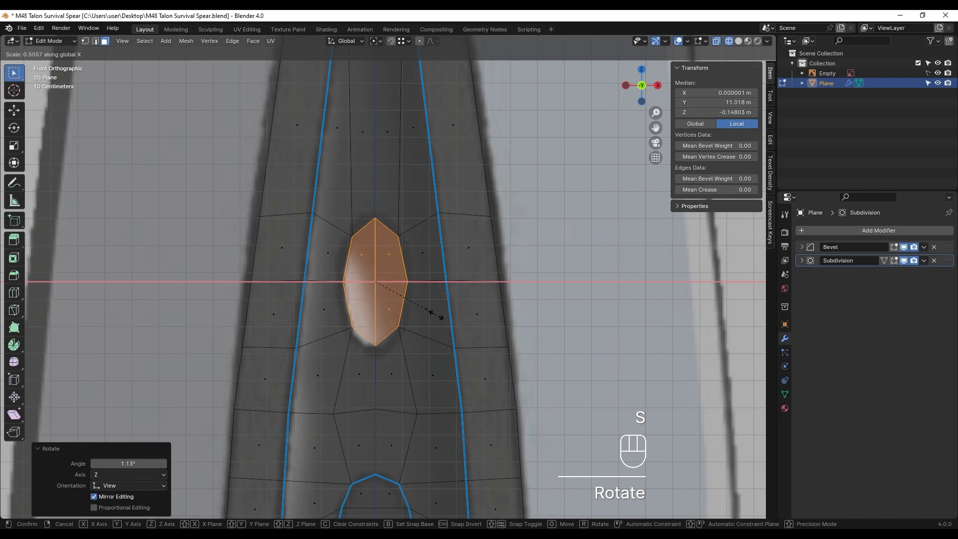
left_click(430, 313, "shift")
key("s")
key("z")
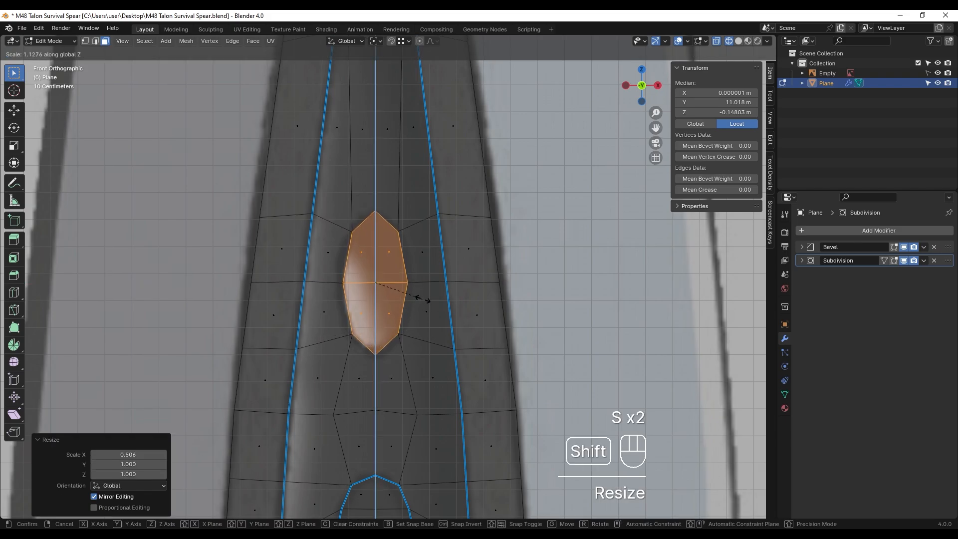
left_click(422, 299, "shift")
scroll(394, 318, "down", 2)
key("Tab")
key("Tab")
scroll(374, 320, "up", 3)
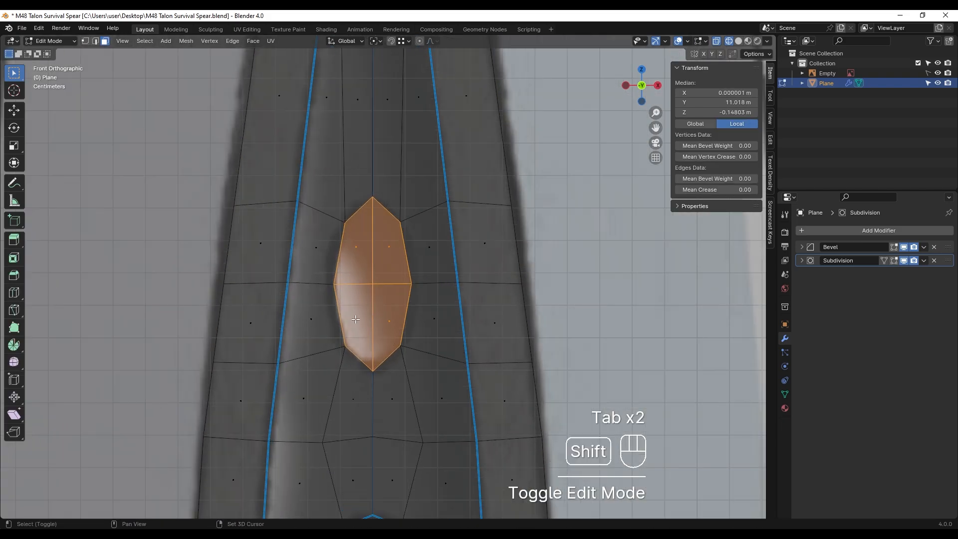
- Select the oval's top and bottom vertices and scale them to 0.935 along Z to fit the recess outline
middle_click_drag(356, 319, 337, 321, "shift")
key("1")
left_click_drag(343, 184, 364, 209)
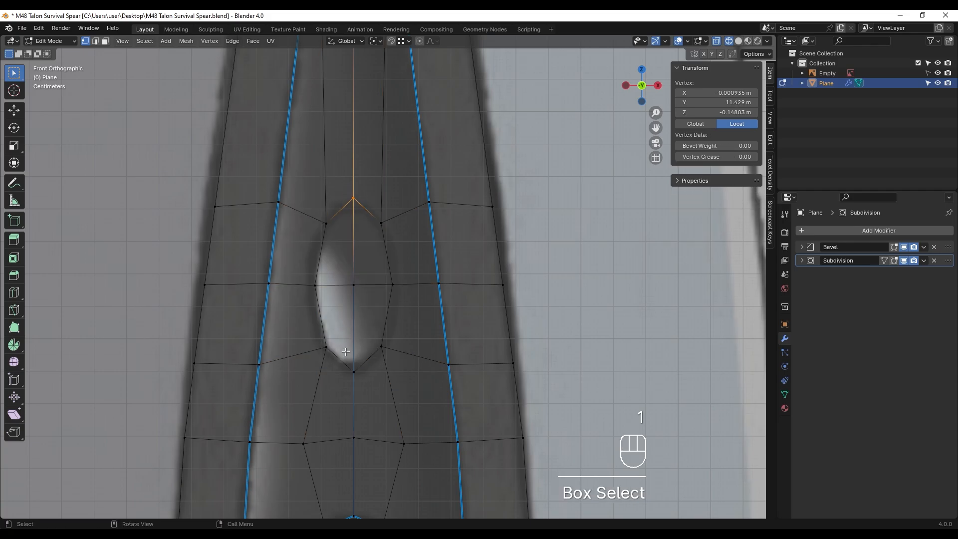
left_click(354, 378, "shift")
key("s")
key("z")
left_click(368, 342, "shift")
scroll(369, 368, "up", 1)
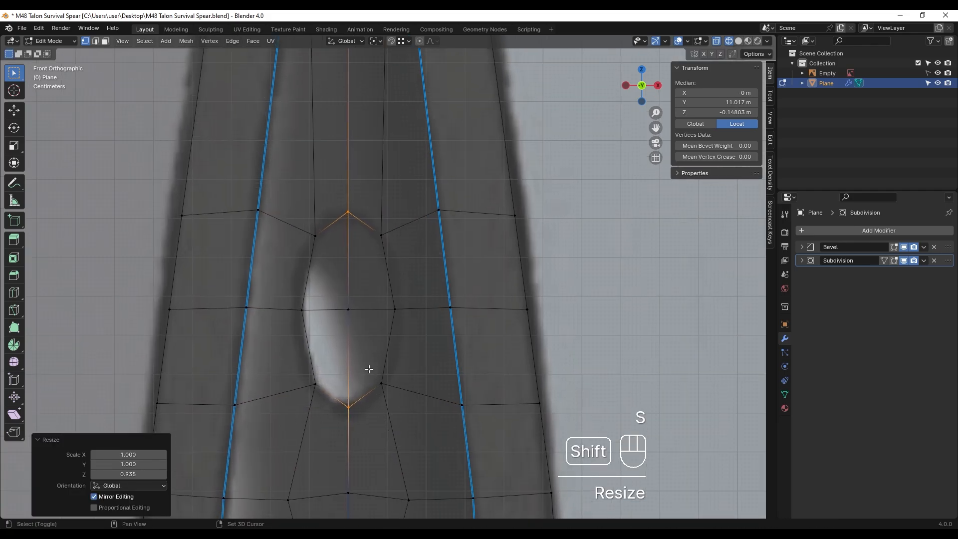
key("Tab")
key("Tab")
- Select the four faces inside the small oval and extrude them along Y into the groove
key("3")
left_click_drag(322, 253, 379, 364)
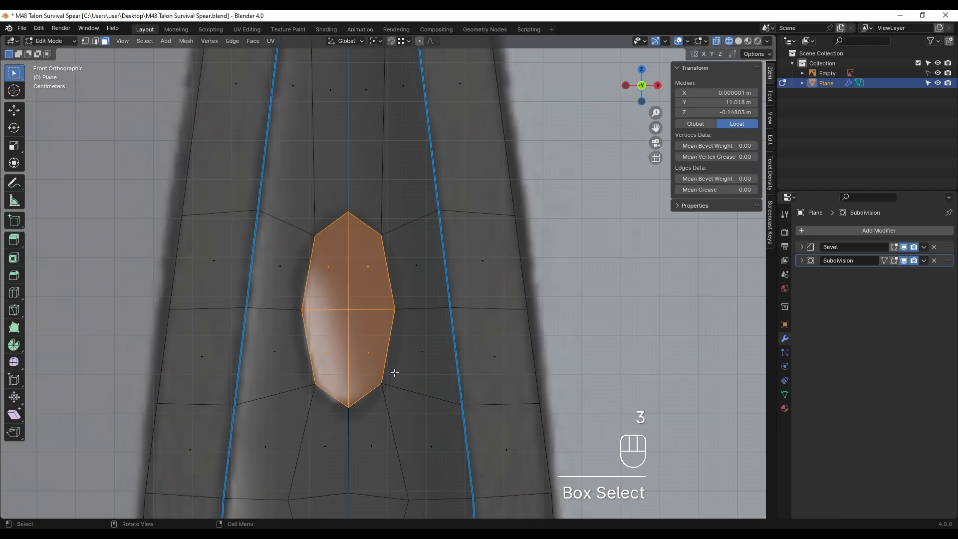
middle_click_drag(391, 372, 421, 287)
key("r")
left_click(421, 294)
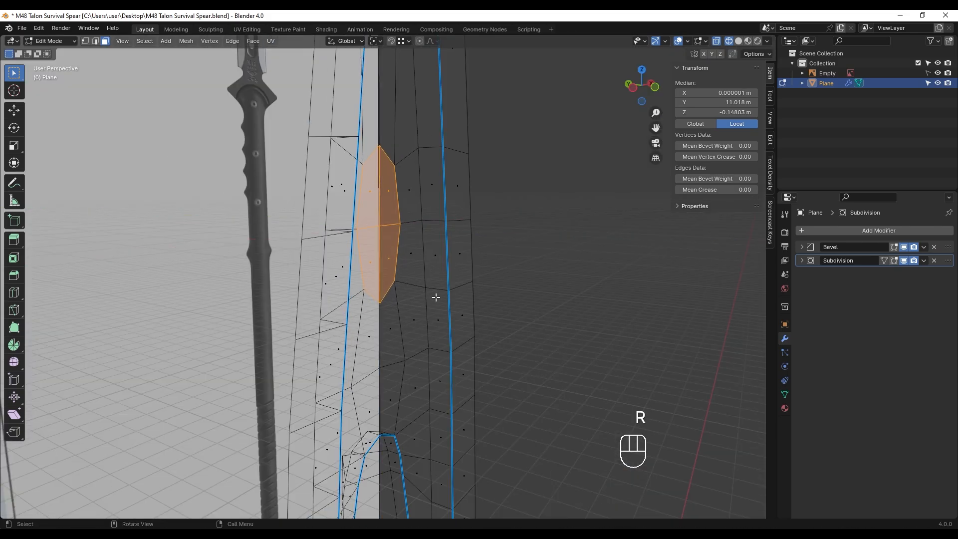
key("e")
key("ctrl")
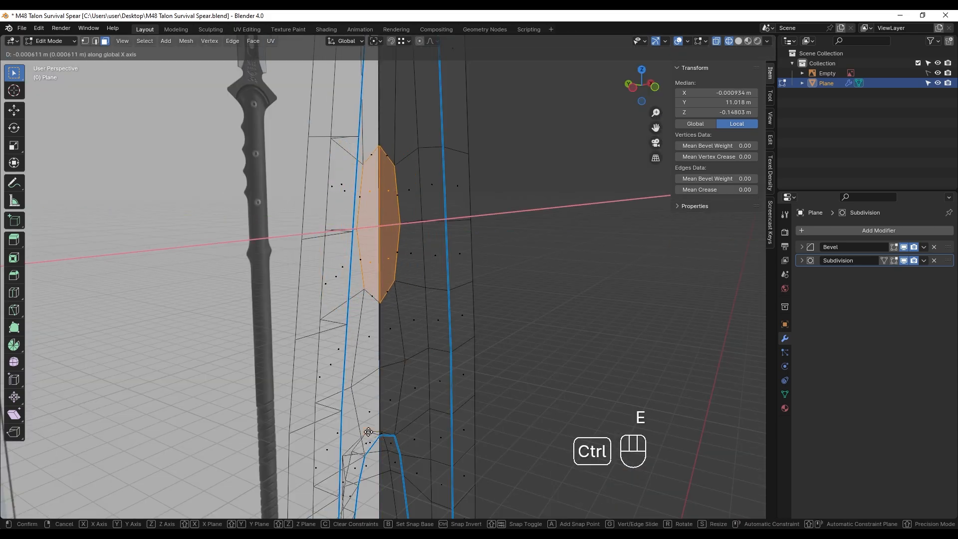
key("y")
left_click(429, 354)
- Select the centre vertex of the small recess's floor and move it 0.14397 m along Y, snapped to the teardrop's deepest level
key("1")
middle_click_drag(428, 345, 344, 280)
left_click_drag(340, 210, 367, 238)
middle_click_drag(367, 289, 457, 312)
middle_click_drag(463, 320, 410, 322, "shift")
key("g")
key("ctrl")
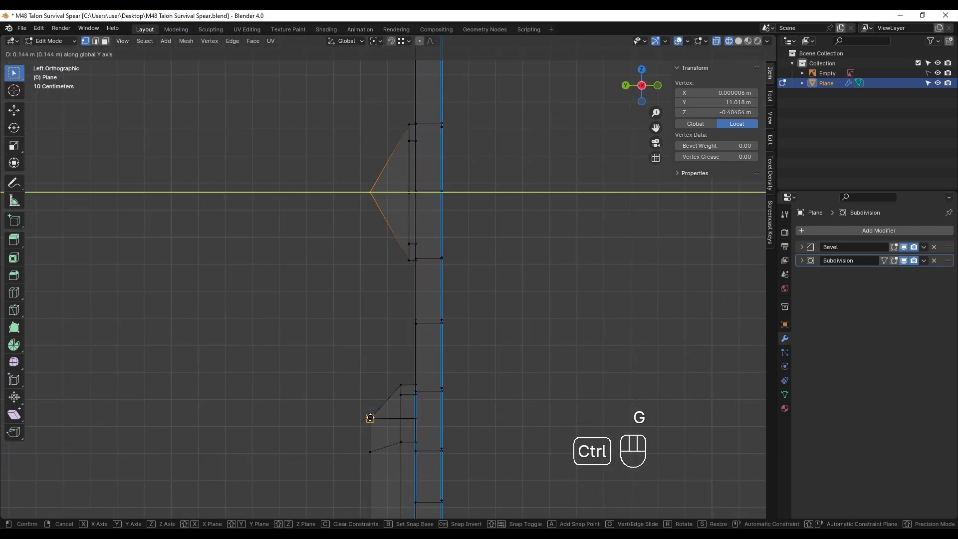
left_click(371, 418)
- Select the small recess's outer floor vertices and move them 0.030581 m along Y, snapped to the teardrop's matching depth
middle_click_drag(410, 124, 398, 134, "shift")
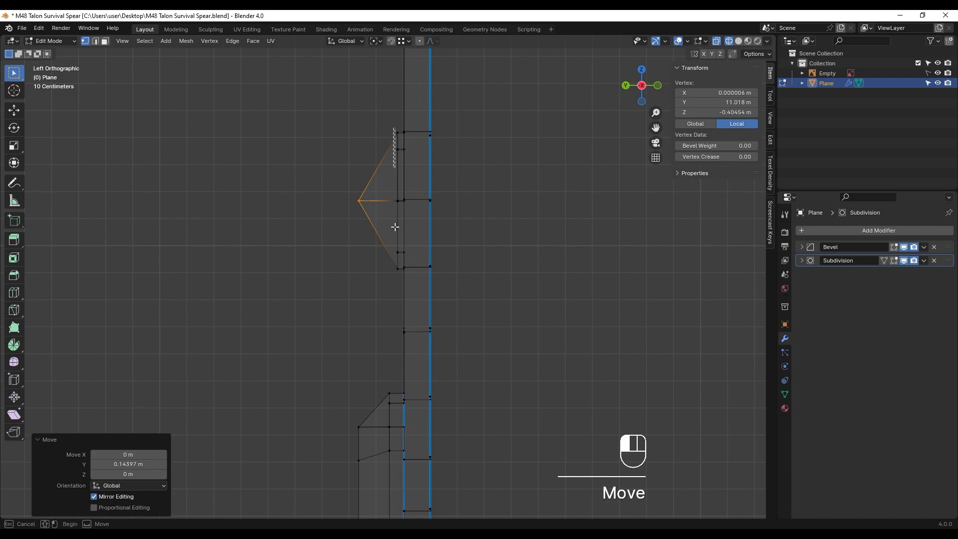
left_click_drag(401, 284, 401, 284)
key("g")
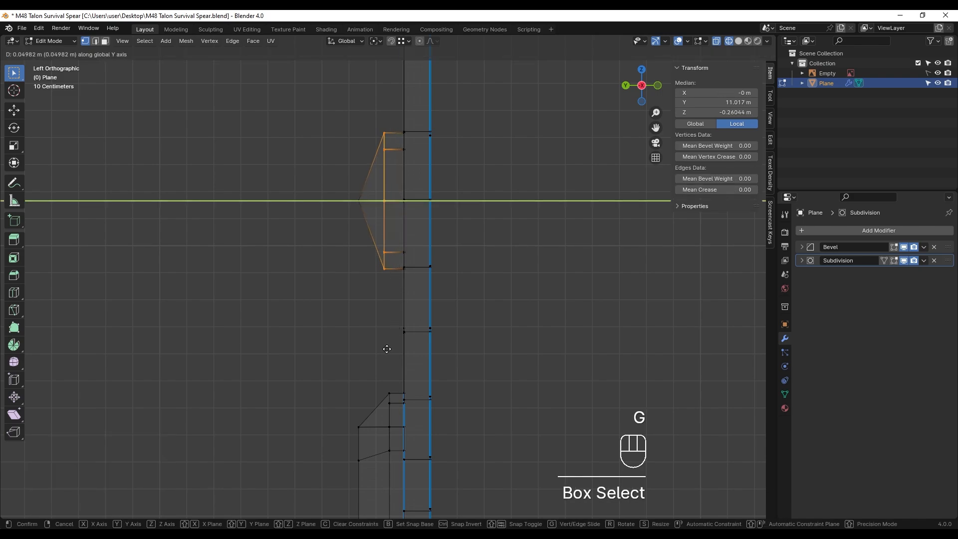
key("ctrl")
left_click(390, 393)
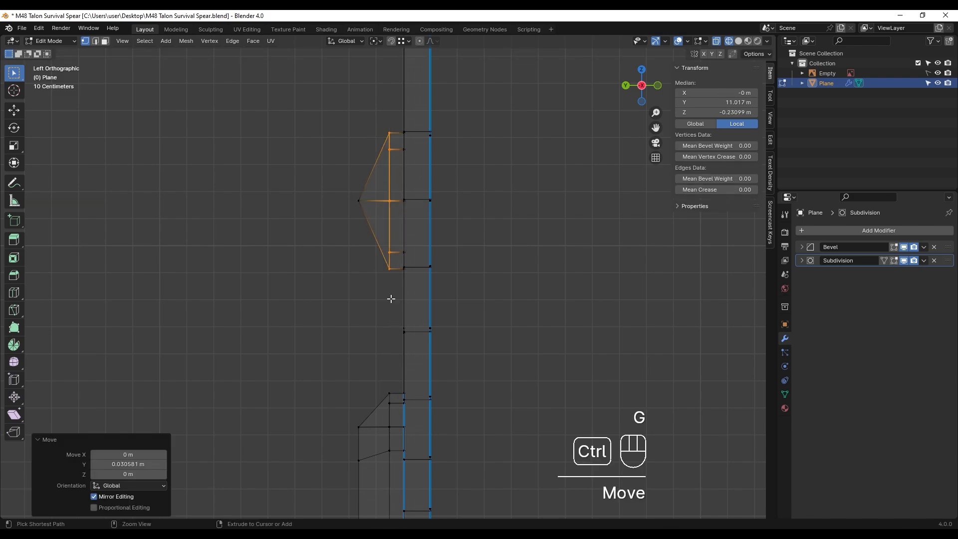
- Apply bevel weight to the small recess's rim edge loop and shade the blade core smooth
mouse_move(391, 297)
middle_mouse_down()
mouse_move(357, 278)
mouse_move(424, 201)
mouse_move(368, 173)
middle_mouse_up()
key("2")
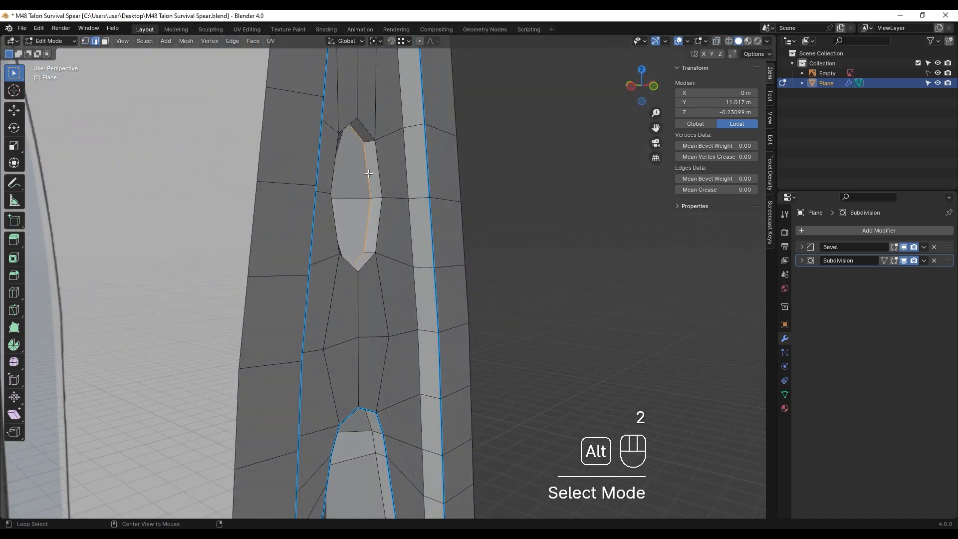
left_click(335, 166, "alt+shift")
left_click(367, 262, "alt+shift")
middle_click_drag(397, 245, 285, 249, "shift")
key("Tab")
key("KP_1")
key("z")
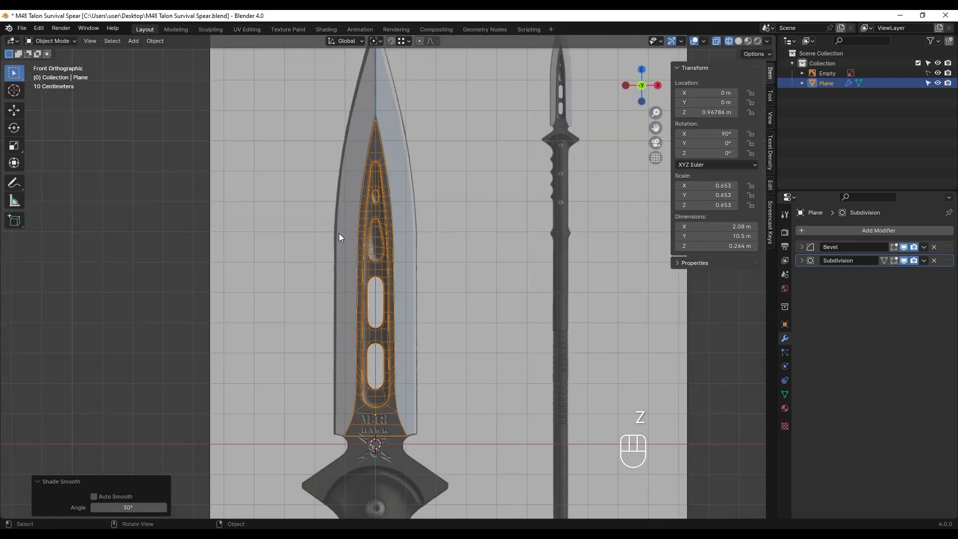
- Examine the blade core against the front reference, from the blade tip down to the lower slot and groove end
scroll(356, 226, "down", 1)
scroll(375, 220, "up", 2)
middle_click_drag(387, 223, 396, 322, "shift")
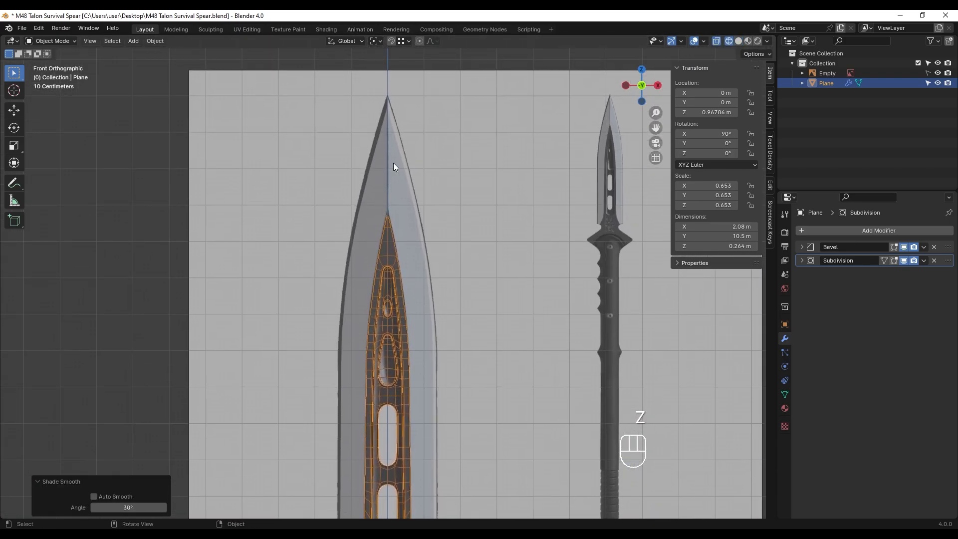
scroll(388, 232, "down", 2)
middle_click_drag(392, 234, 406, 167, "shift")
key("Tab")
scroll(392, 280, "up", 5)
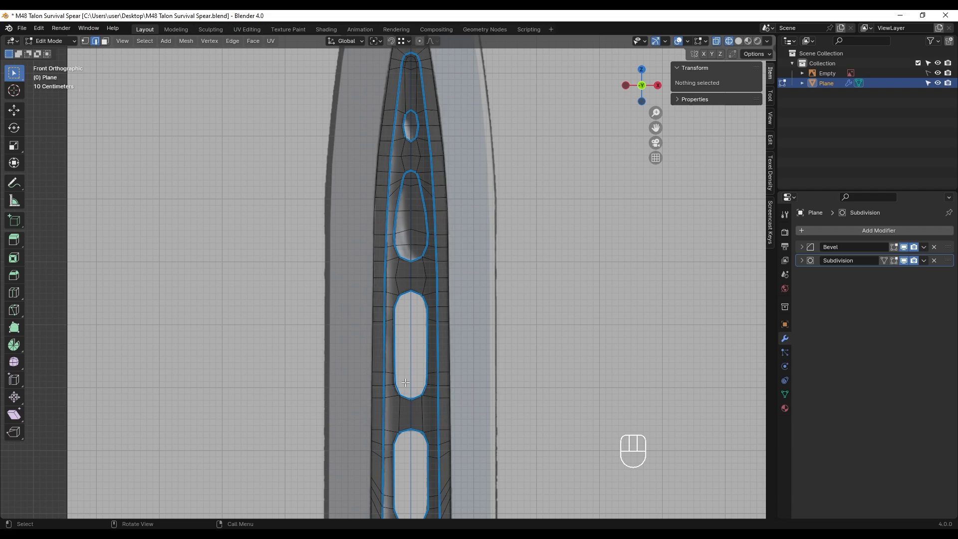
middle_click_drag(403, 385, 399, 258, "shift")
scroll(392, 280, "up", 3)
middle_click_drag(380, 314, 379, 298, "shift")
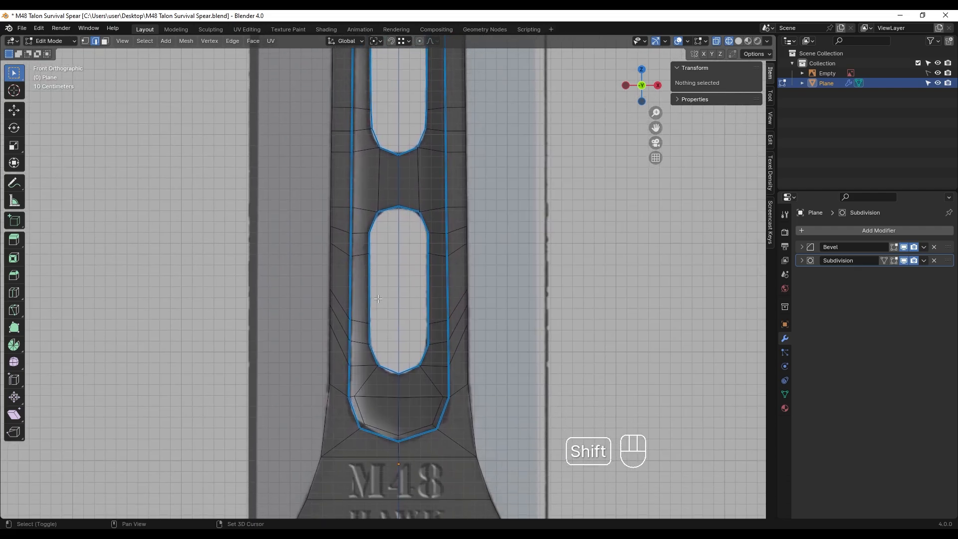
- Dissolve the two extra edge loops crossing both sides of the groove beside the lower slot
scroll(395, 382, "up", 3)
middle_click_drag(396, 382, 440, 382, "shift")
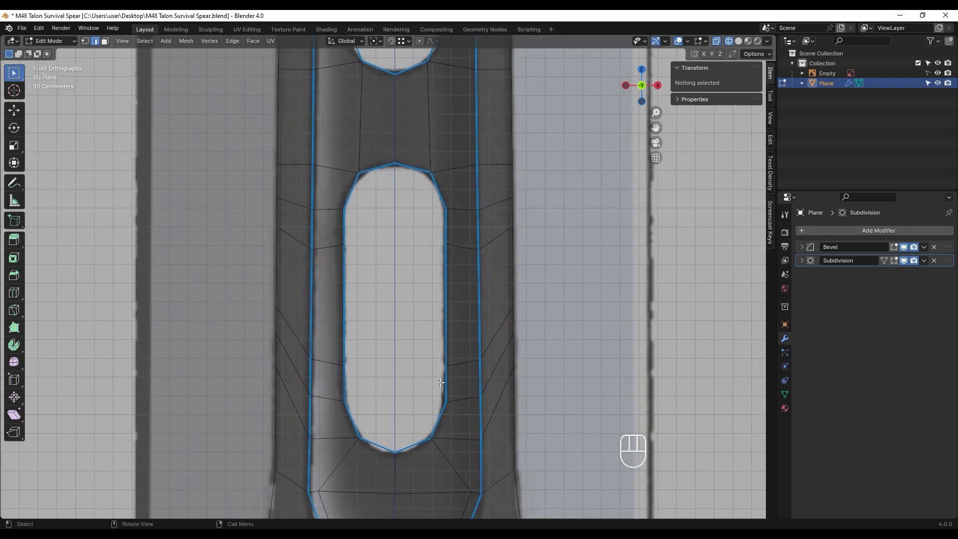
left_click(464, 366, "alt")
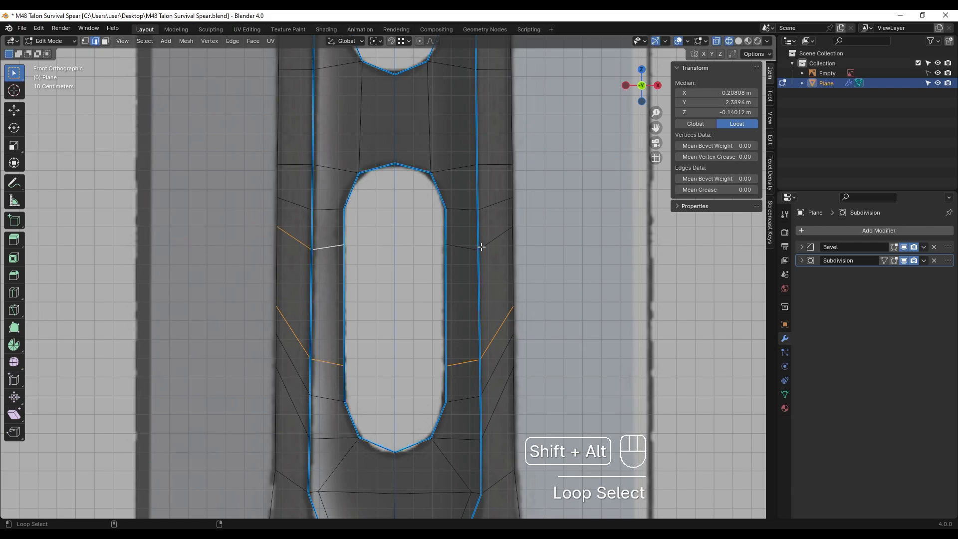
key("x")
left_click(458, 247)
scroll(449, 321, "down", 3)
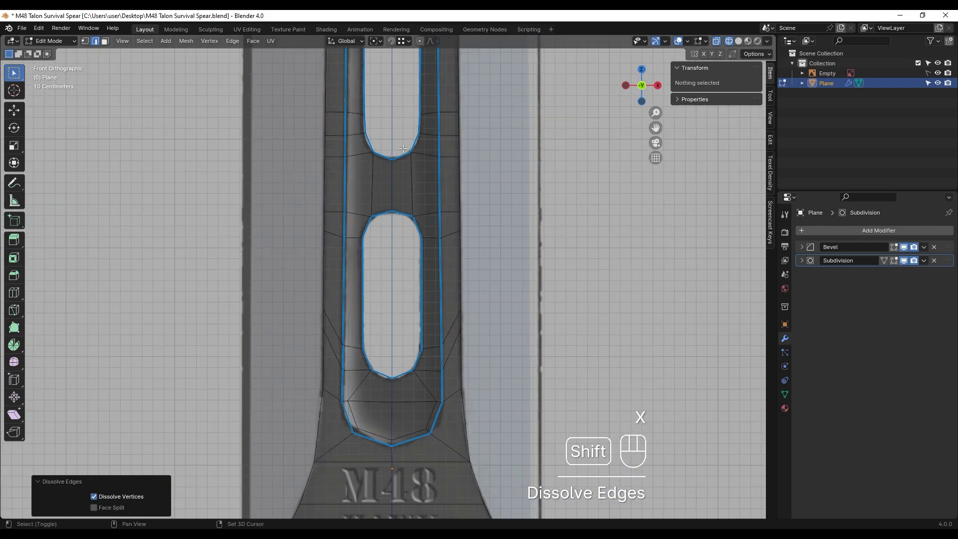
- Dissolve the two extra edge loops crossing both sides of the groove beside the upper slot
middle_click(336, 342, "alt")
left_click(336, 343, "alt+shift")
key("x")
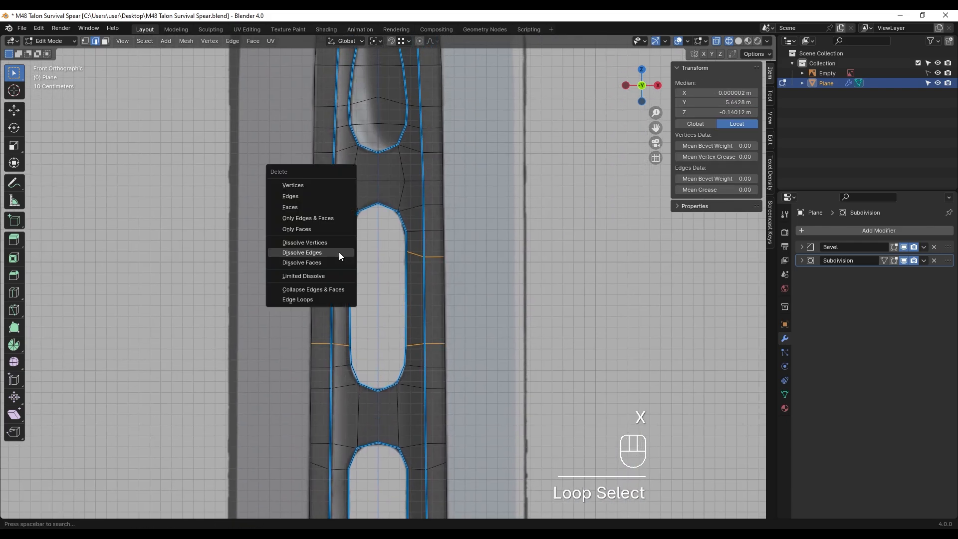
left_click(339, 252)
- Dissolve the edge loop crossing the upper part of the teardrop recess and check the smoothed result
scroll(381, 368, "up", 3)
scroll(364, 199, "up", 2, "shift")
left_click(365, 197, "alt")
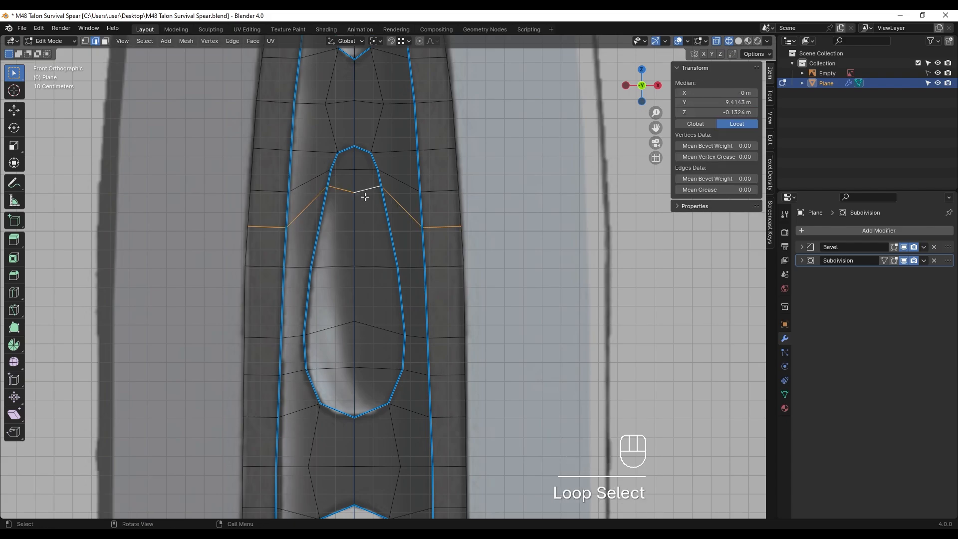
key("x")
left_click(364, 198)
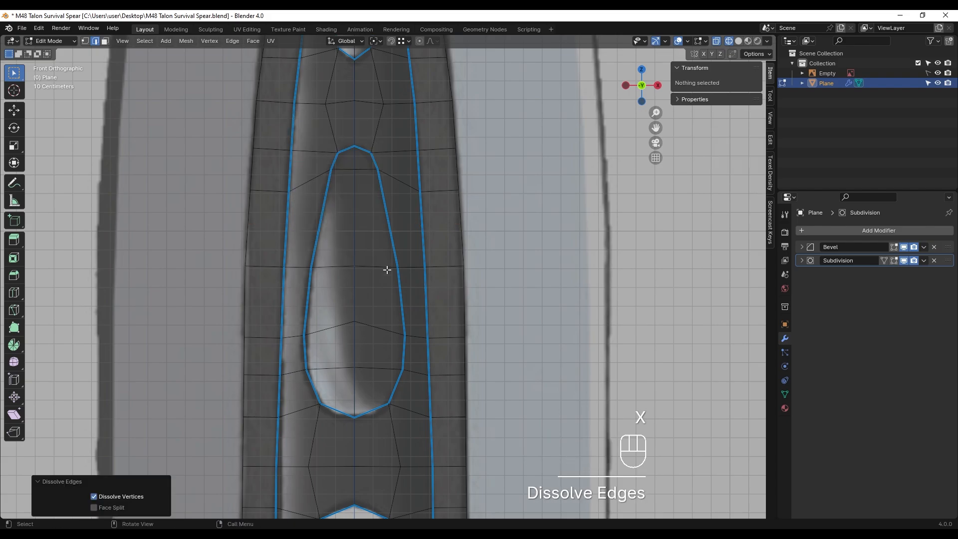
key("Tab")
key("Tab")
- Try to dissolve another edge loop near the teardrop recess
scroll(382, 236, "down", 2)
left_click(381, 236, "alt")
key("x")
left_click(382, 238)
key("Tab")
- Try to dissolve the edge loop crossing the bridge between the teardrop recess and the upper slot
left_click(413, 213, "alt")
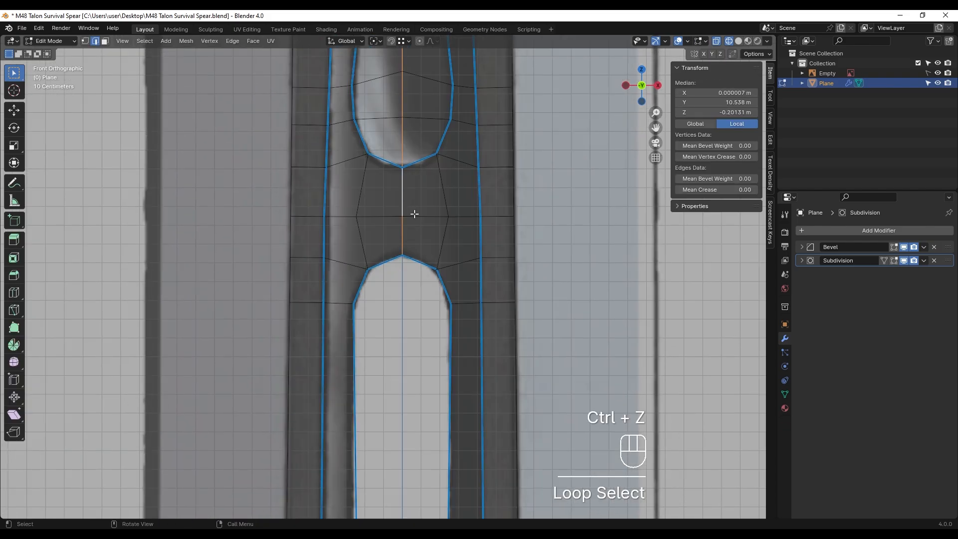
key("x")
left_click(417, 220)
- Dissolve the edge loop crossing the groove just below its upper end and check the smoothed result
middle_click_drag(402, 199, 400, 254, "shift")
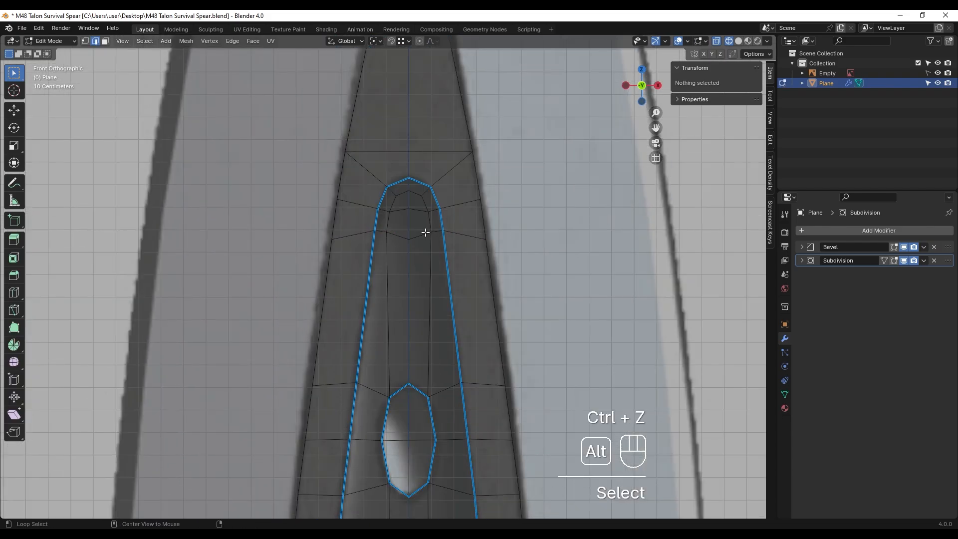
key("x")
left_click(433, 230)
key("Tab")
key("Tab")
scroll(398, 328, "down", 4)
scroll(398, 328, "up", 3)
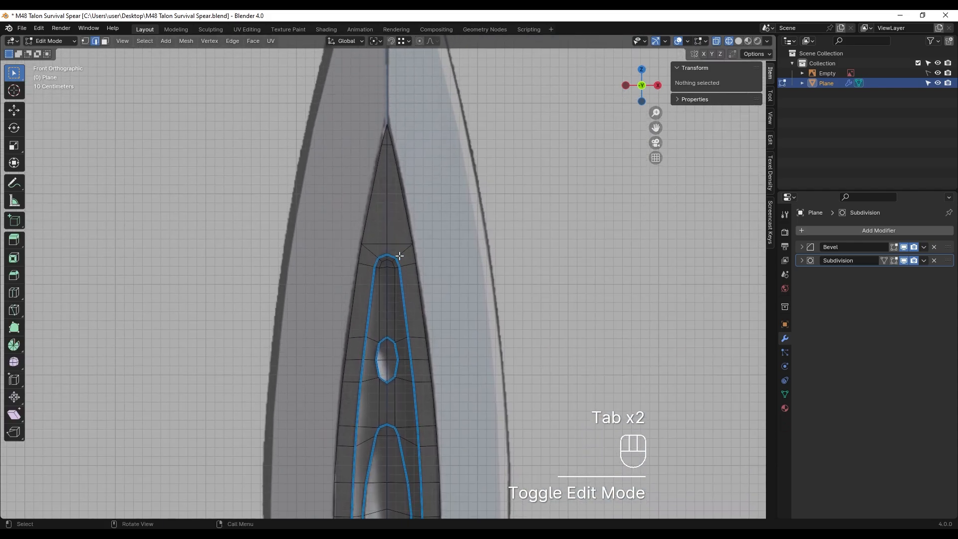
- Try to dissolve one more edge loop near the blade core's tip
left_click(402, 220, "alt")
key("x")
left_click(403, 223)
key("Tab")
key("ctrl+shift+z")
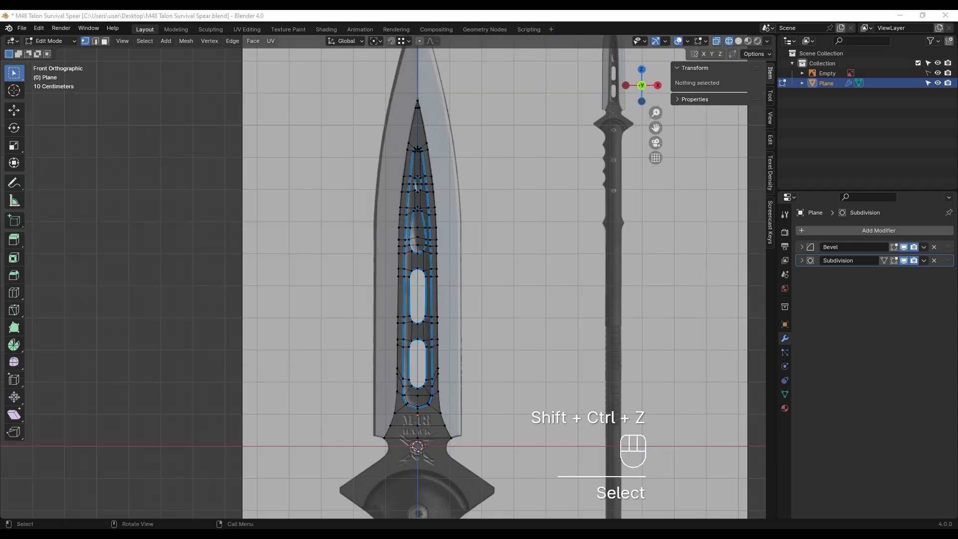
- Extrude the blade core's left outline, from its tip to the lower corner, by -0.76183 m in X and 0.55505 m in Z
left_click(421, 90)
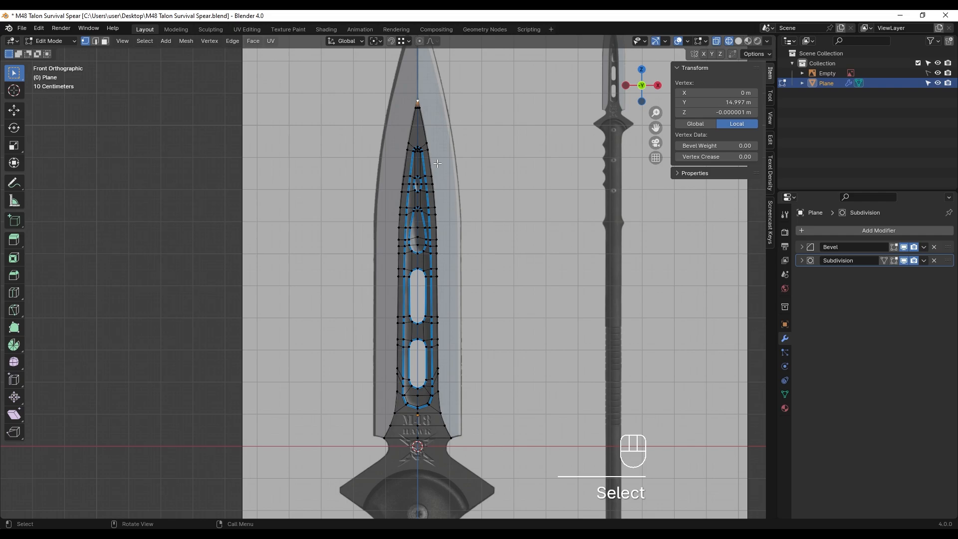
left_click(383, 442, "ctrl")
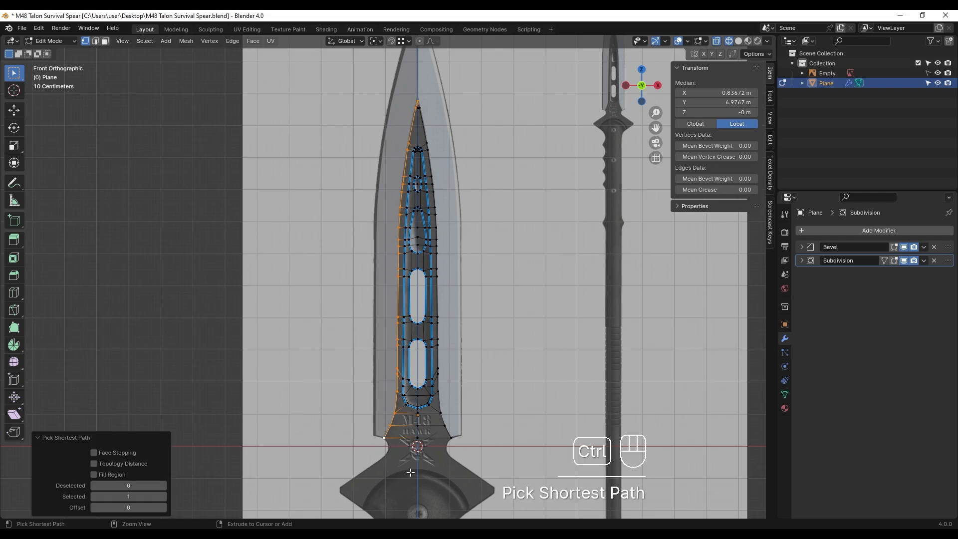
middle_click_drag(407, 318, 398, 355, "shift")
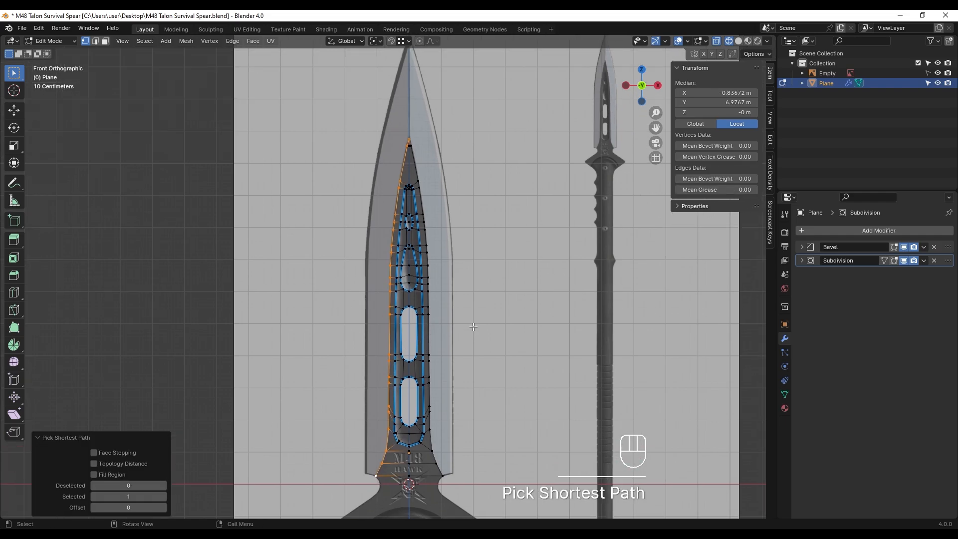
key("e")
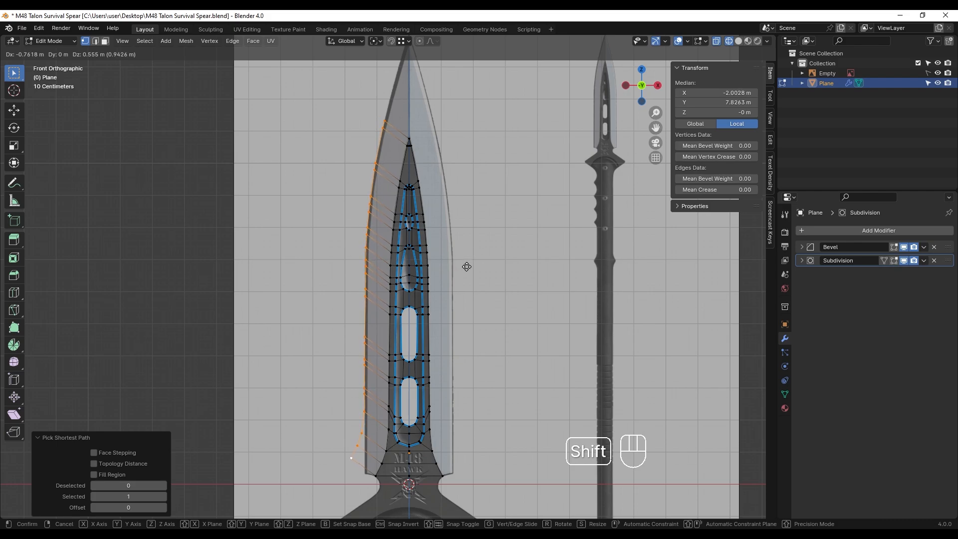
left_click(467, 266)
- Move the extruded edge's top vertex to the reference blade's point and shift it 0.15263 m along X onto the centre line
middle_click_drag(470, 330, 449, 360, "shift")
scroll(403, 209, "up", 5)
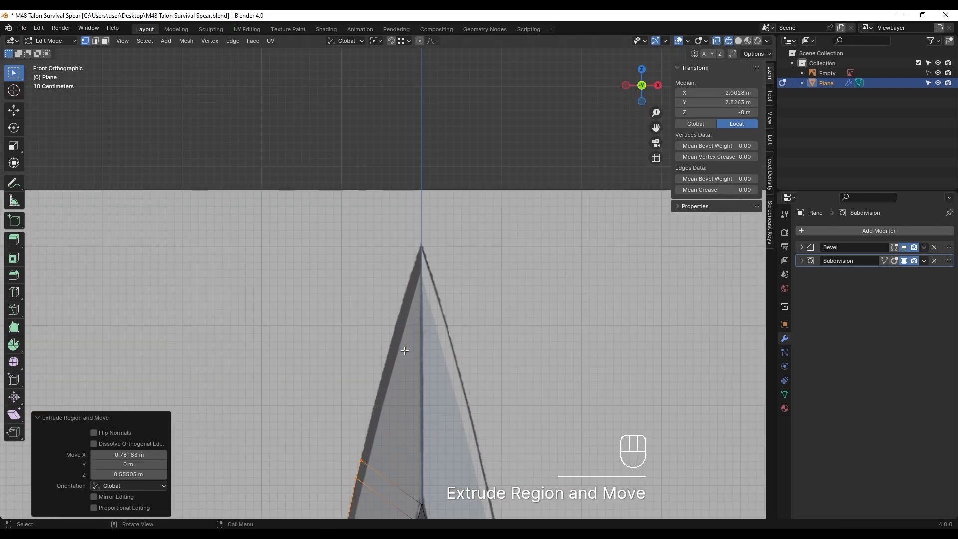
left_click(360, 354)
key("g")
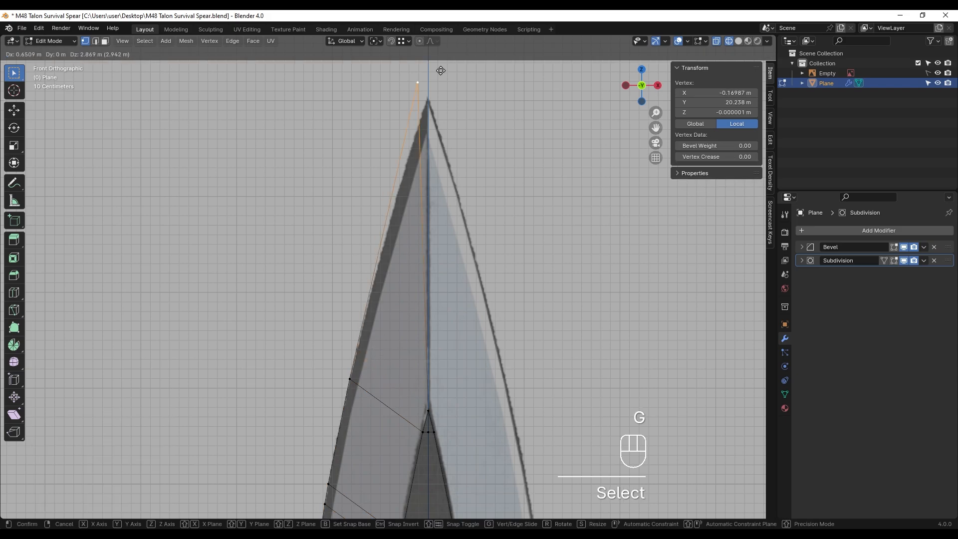
left_click(437, 91)
key("g")
key("x")
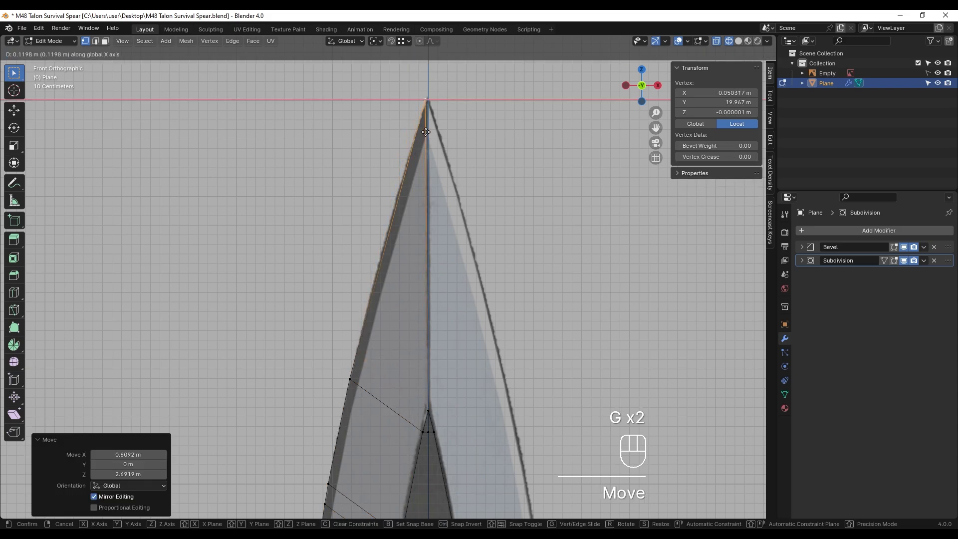
left_click(428, 411)
middle_click_drag(428, 411, 462, 99, "shift")
- Move the outer edge vertices beside the lower slot 0.017718 m along X onto the reference blade's left edge
scroll(461, 99, "down", 5)
middle_click_drag(404, 400, 390, 185, "shift")
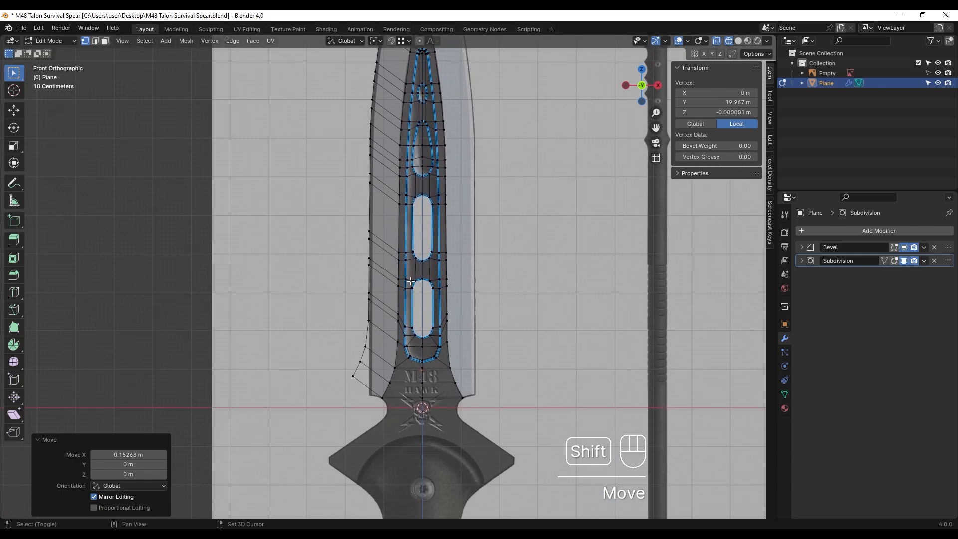
middle_click_drag(358, 397, 385, 300, "shift")
scroll(384, 300, "up", 5)
scroll(418, 249, "up", 1)
middle_click_drag(418, 249, 394, 318, "shift")
scroll(386, 153, "up", 1)
middle_click_drag(385, 153, 367, 218, "shift")
left_click_drag(344, 167, 385, 318)
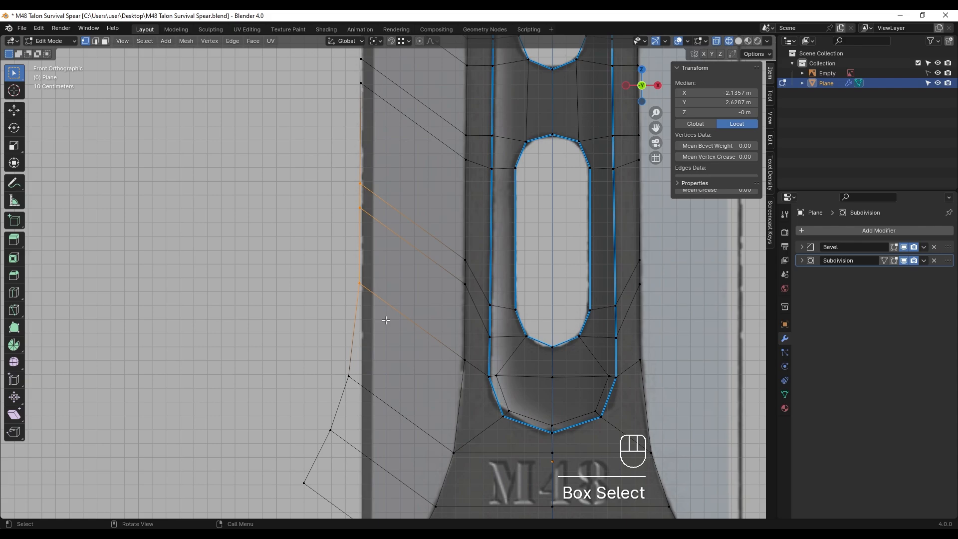
key("g")
key("x")
left_click(381, 253)
- Place the two outer vertices above the blade's lower corner on its left edge, snapping them in line with the vertices above
middle_click_drag(361, 355, 381, 192, "shift")
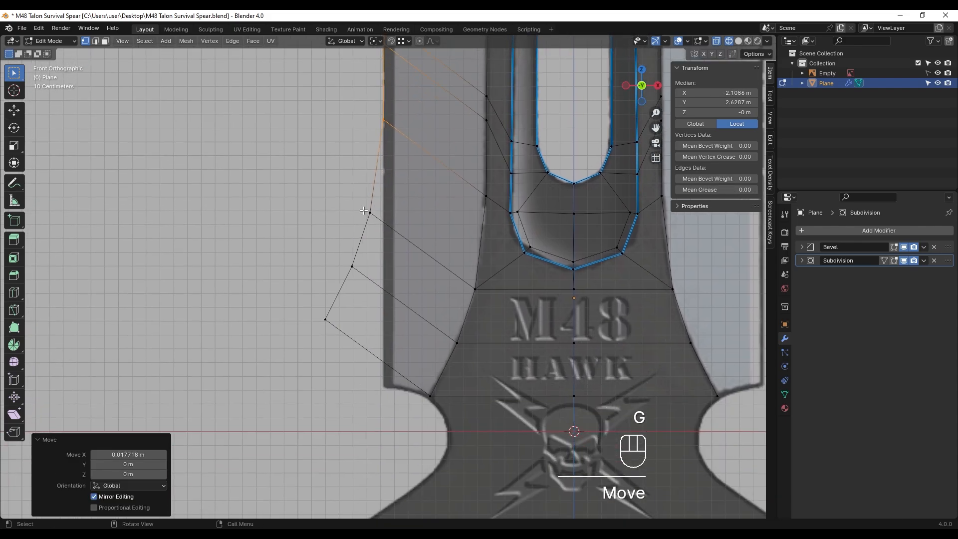
left_click_drag(350, 192, 388, 226)
key("g")
key("x")
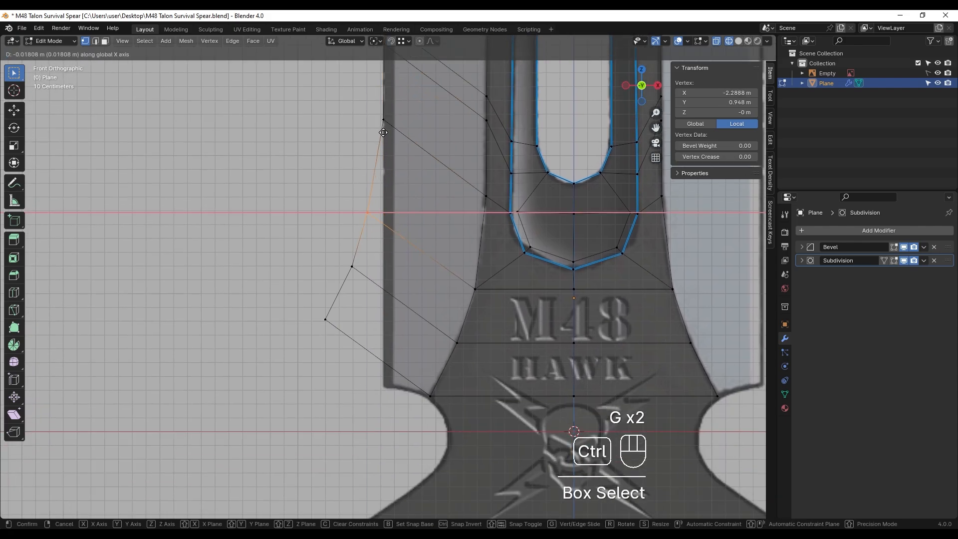
left_click(382, 122)
middle_click_drag(382, 121, 382, 96, "shift")
key("g")
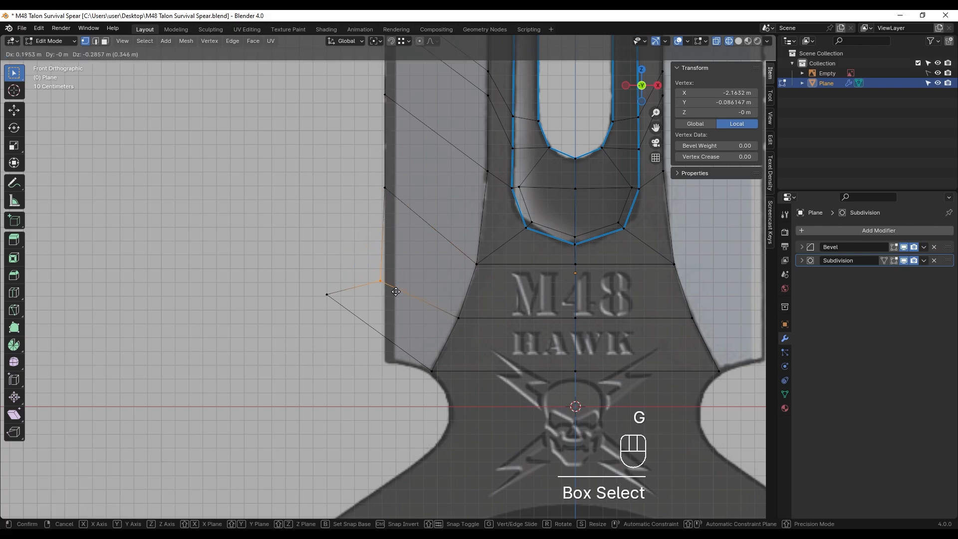
left_click(400, 294)
key("g")
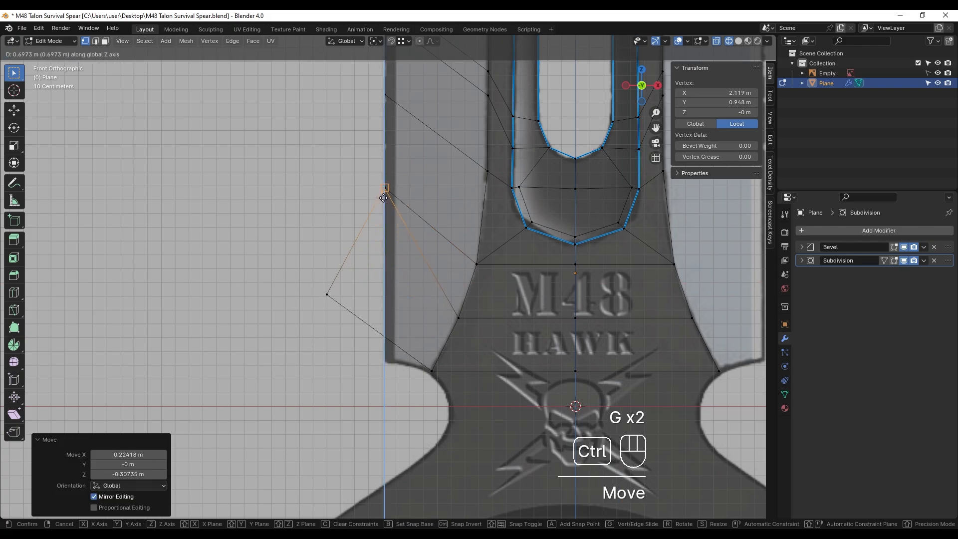
left_click(381, 190, "ctrl")
- Move the lowest outer vertex onto the lower left corner of the reference blade
middle_click_drag(348, 311, 350, 276, "shift")
left_click(349, 276)
key("g")
left_click(400, 335)
key("g")
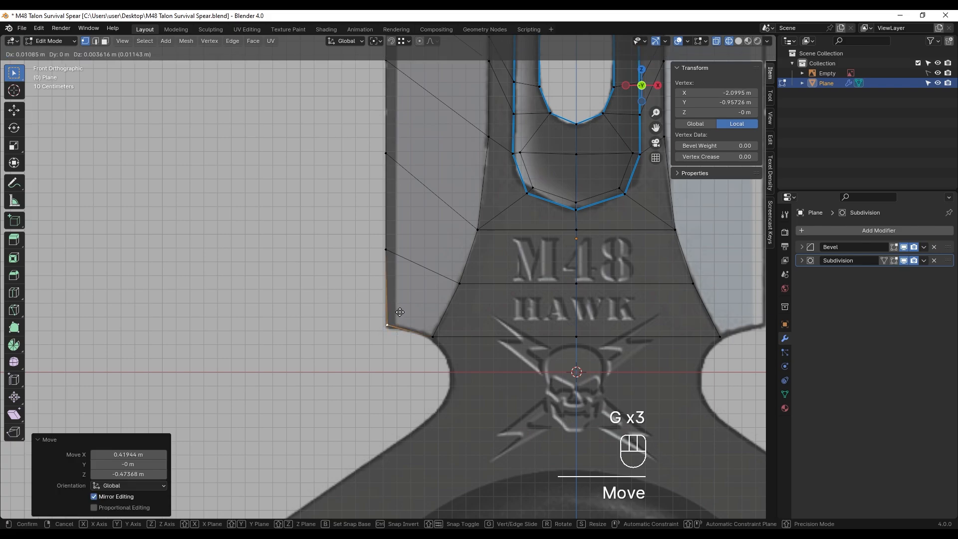
left_click(404, 313)
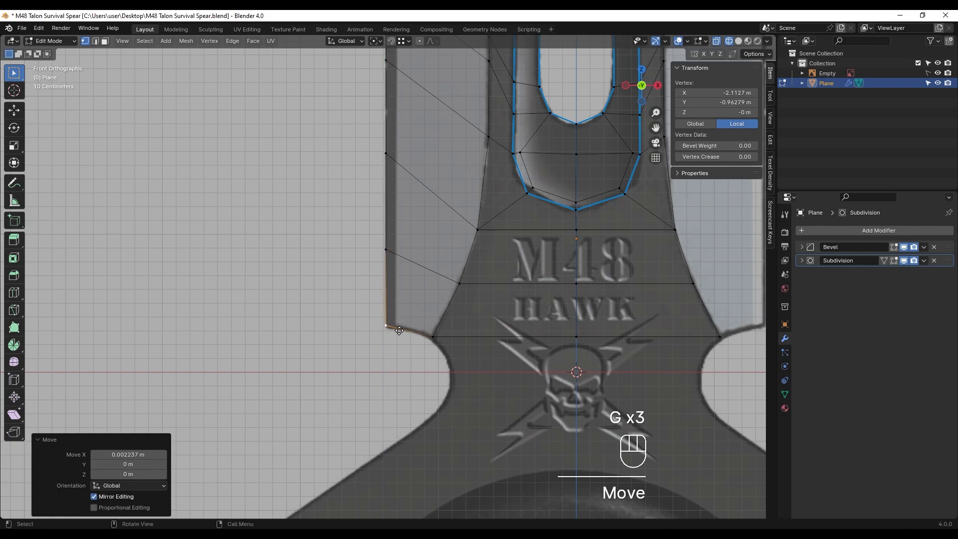
key("g")
left_click(400, 333)
- Select the outer edge path from the blade's point to its lower corner and move it about 0.34 m along Y
scroll(399, 334, "down", 3)
middle_click_drag(416, 212, 416, 237, "shift")
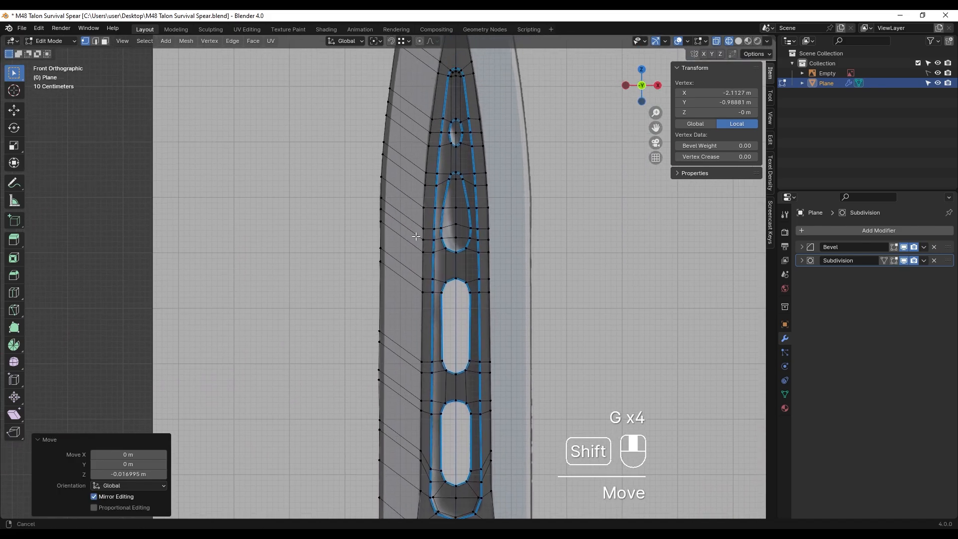
scroll(416, 236, "down", 4)
middle_click_drag(396, 74, 397, 135, "shift")
left_click(396, 135)
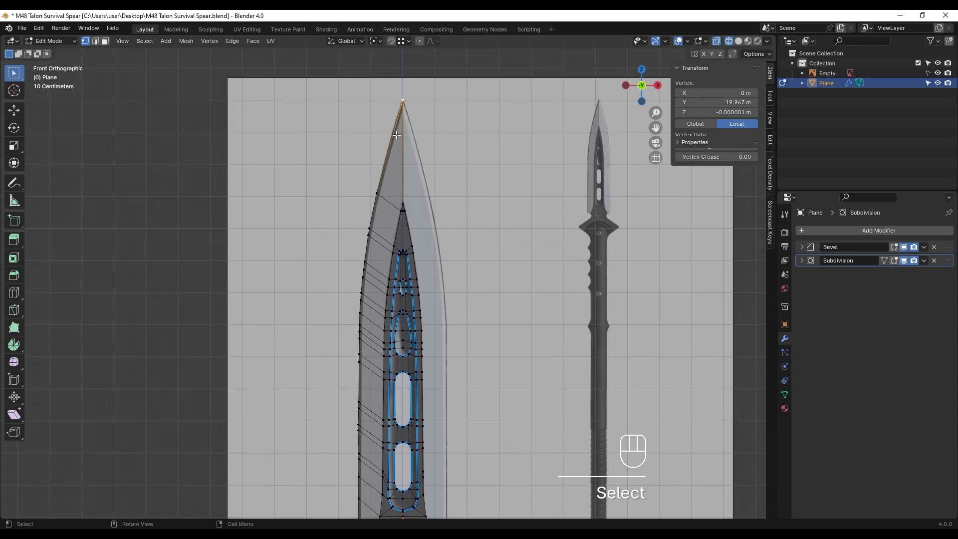
middle_click_drag(378, 247, 383, 203, "shift")
left_click(367, 486, "ctrl")
scroll(449, 299, "down", 3)
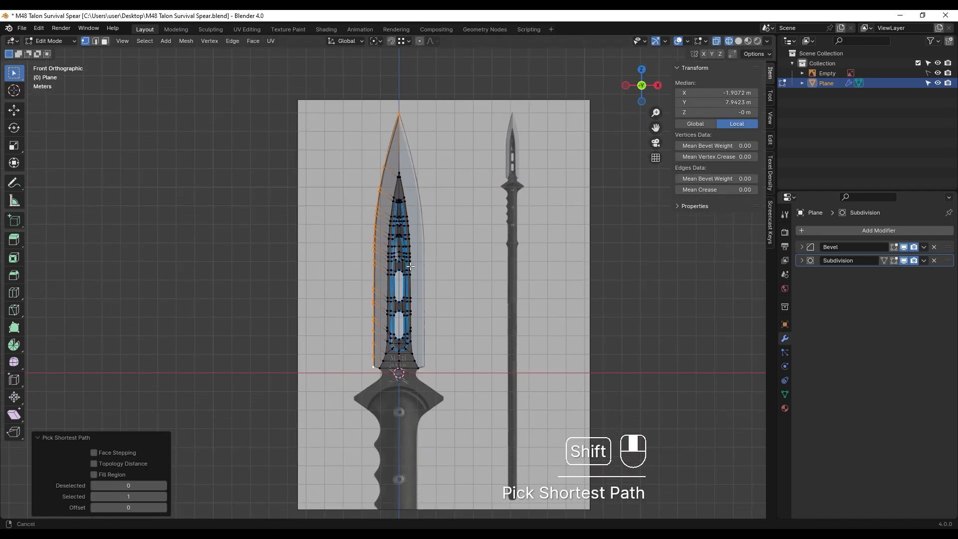
mouse_move(549, 294)
middle_mouse_down()
mouse_move(716, 293)
mouse_move(500, 299)
mouse_move(444, 285)
mouse_move(528, 274)
mouse_move(535, 285)
middle_mouse_up()
key("g")
key("y")
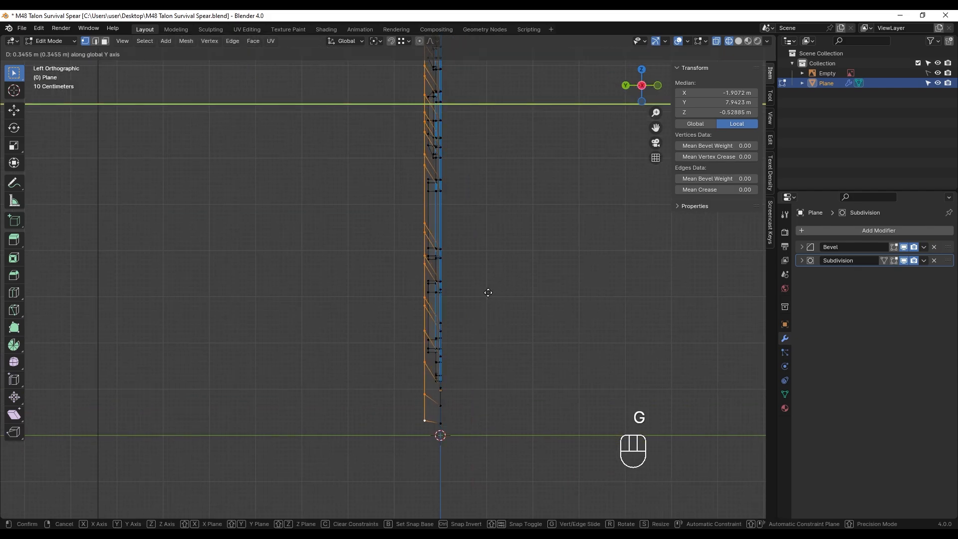
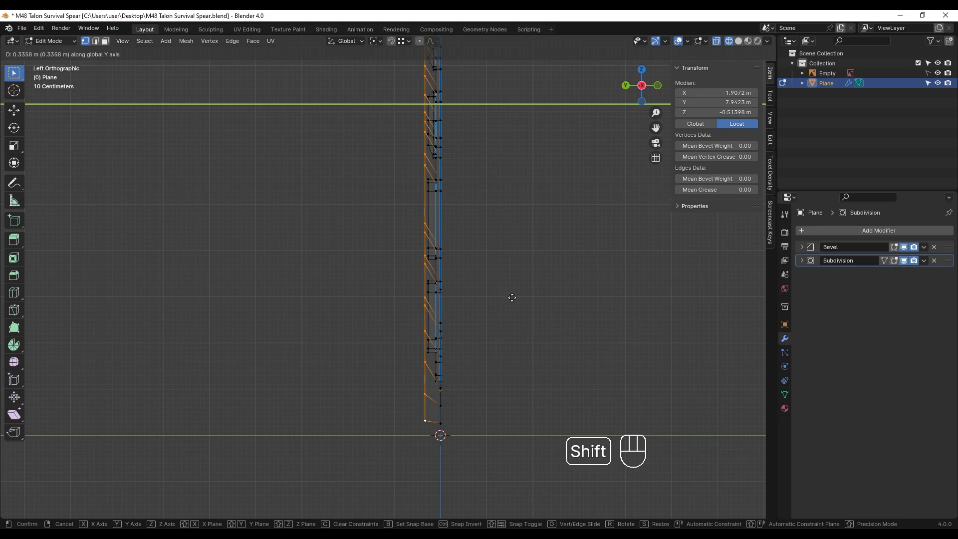
left_click(504, 302, "shift")
- Select the blade core's outline edges and set their mean bevel weight to 1.00
middle_click_drag(469, 326, 409, 326)
key("2")
left_click(416, 367, "alt")
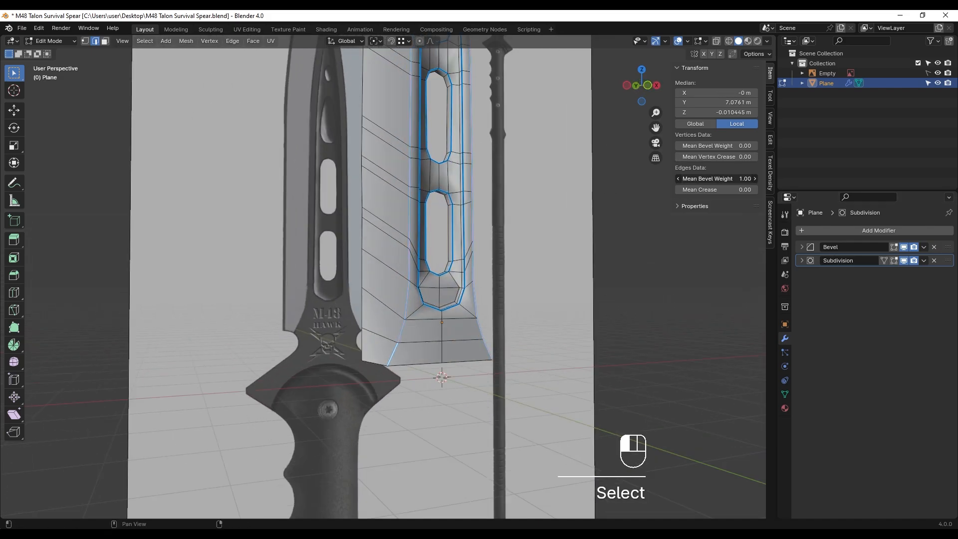
- Examine the new blade half against the front reference in object mode, from the point down to the guard
mouse_move(557, 289)
middle_mouse_down()
mouse_move(501, 301)
mouse_move(438, 276)
mouse_move(410, 405)
mouse_move(432, 228)
mouse_move(402, 278)
mouse_move(342, 294)
mouse_move(445, 295)
mouse_move(428, 360)
mouse_move(383, 327)
mouse_move(411, 391)
middle_mouse_up()
key("Tab")
key("shift+z")
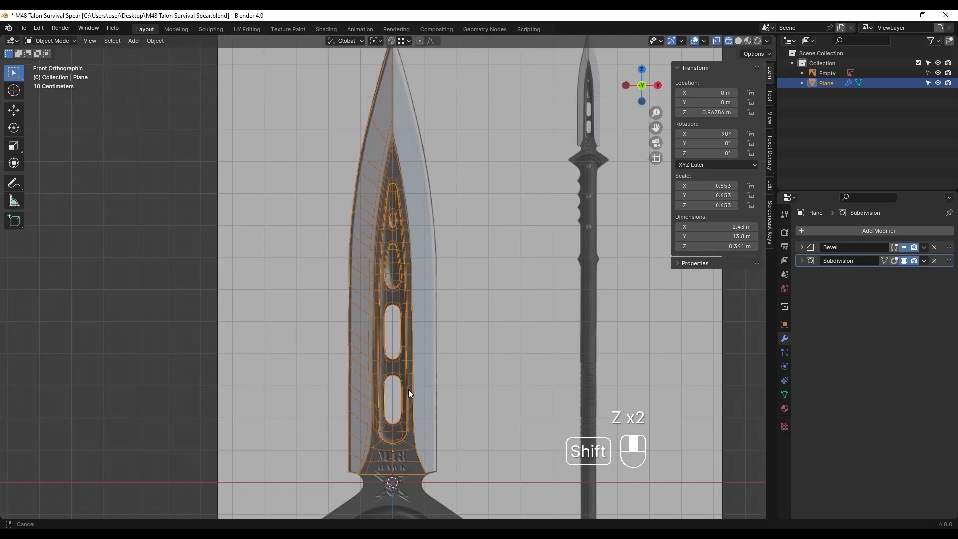
middle_click_drag(398, 144, 427, 174, "shift")
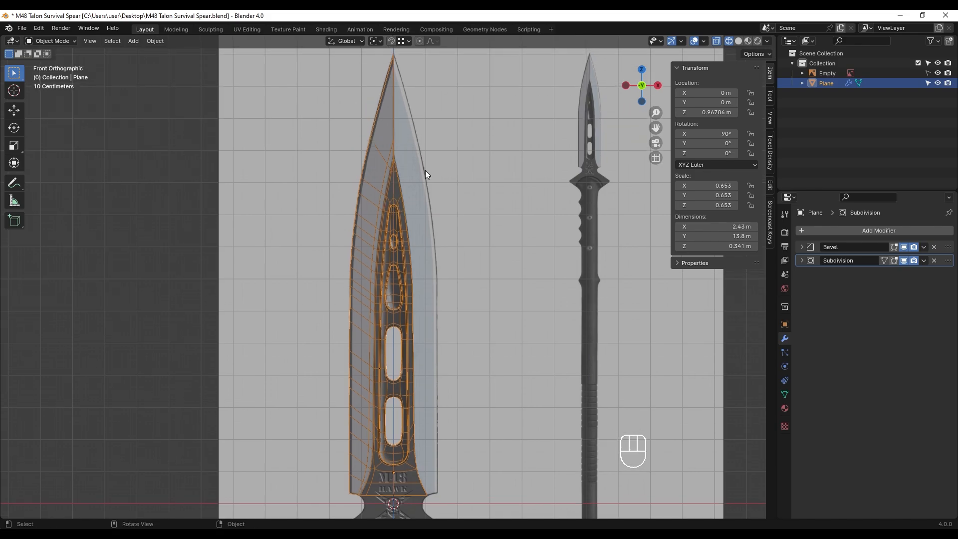
middle_click_drag(432, 296, 434, 214, "shift")
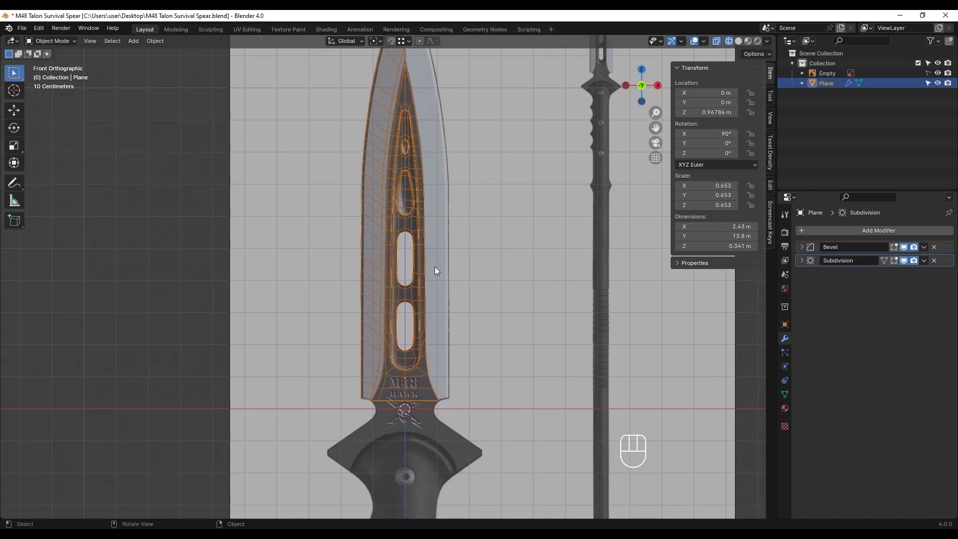
scroll(440, 282, "up", 3)
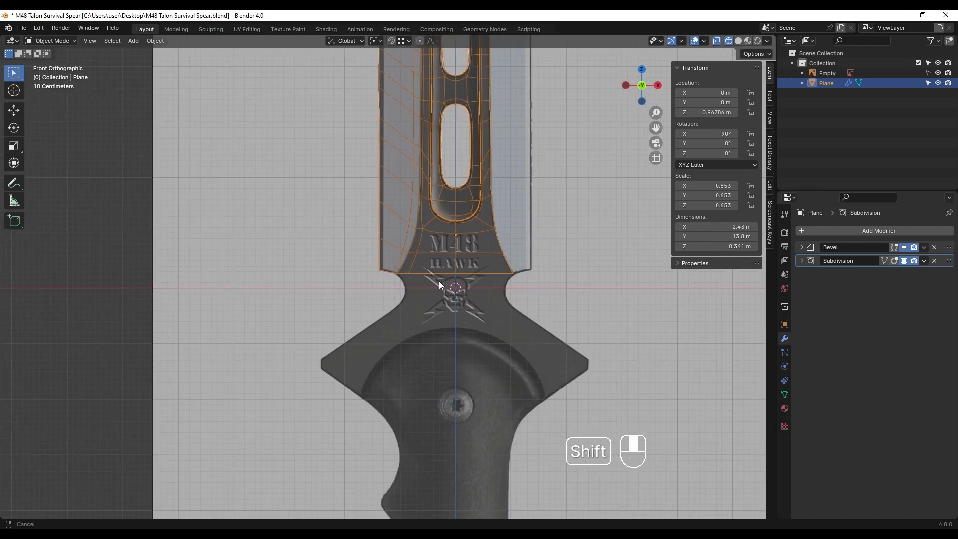
- Extrude the blade core's bottom edges about 0.26 m down along Z and scale them to 0.853 along X to fit the narrow neck
middle_click_drag(438, 280, 389, 283, "shift")
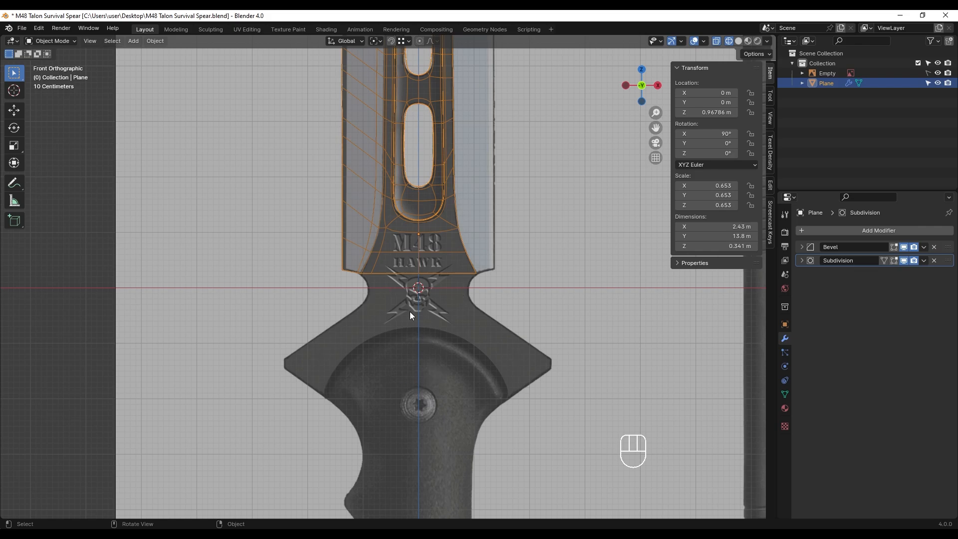
scroll(414, 321, "up", 2)
middle_click_drag(415, 321, 439, 285, "shift")
key("Tab")
scroll(432, 296, "up", 2)
key("ctrl+z")
key("ctrl+z")
left_click(492, 272)
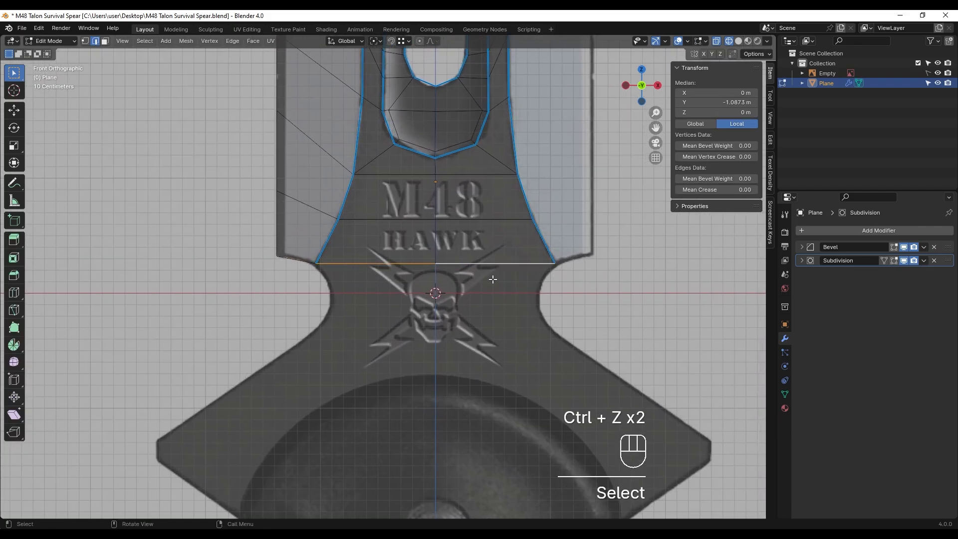
key("e")
left_click(491, 312, "shift")
key("s")
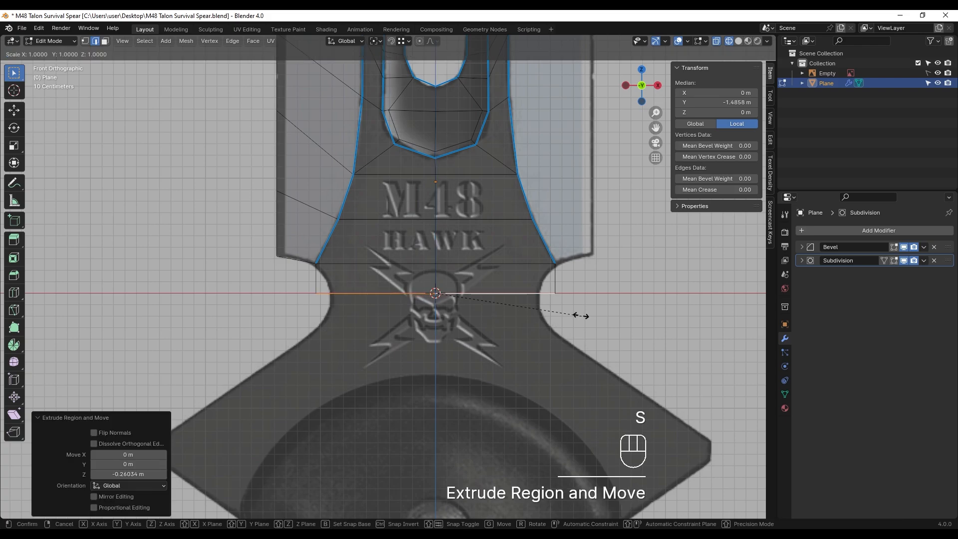
key("z")
key("x")
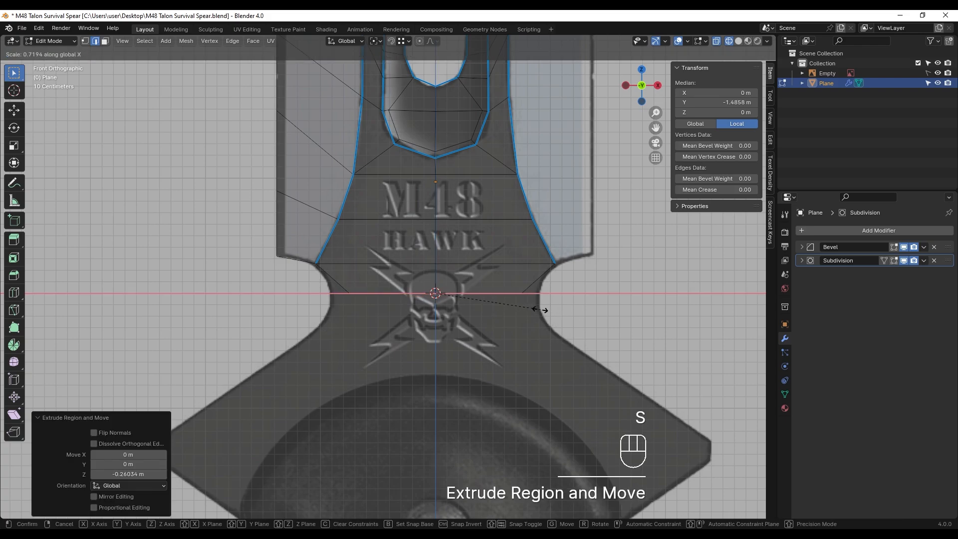
left_click(561, 310)
- Extrude the neck's lowest edges about 0.26 m down along Z and scale them along X to match the neck's base
middle_click_drag(530, 327, 530, 290, "shift")
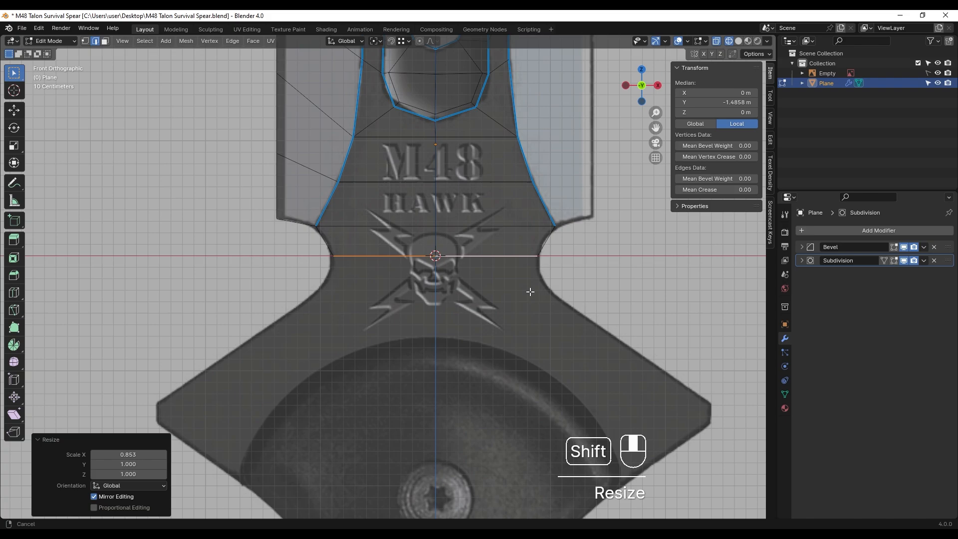
key("e")
key("z")
left_click(532, 319)
key("s")
key("x")
left_click(547, 307)
middle_click_drag(433, 283, 420, 251)
key("KP_1")
- Extrude another 0.26 m row below the neck and widen it to the start of the guard's upper slopes
key("e")
key("z")
left_click(451, 288)
key("s")
left_click(482, 273)
- Extrude the guard's bottom edges about 0.26 m down along Z and scale them to about 1.293 along X
key("e")
key("z")
left_click(483, 296)
key("s")
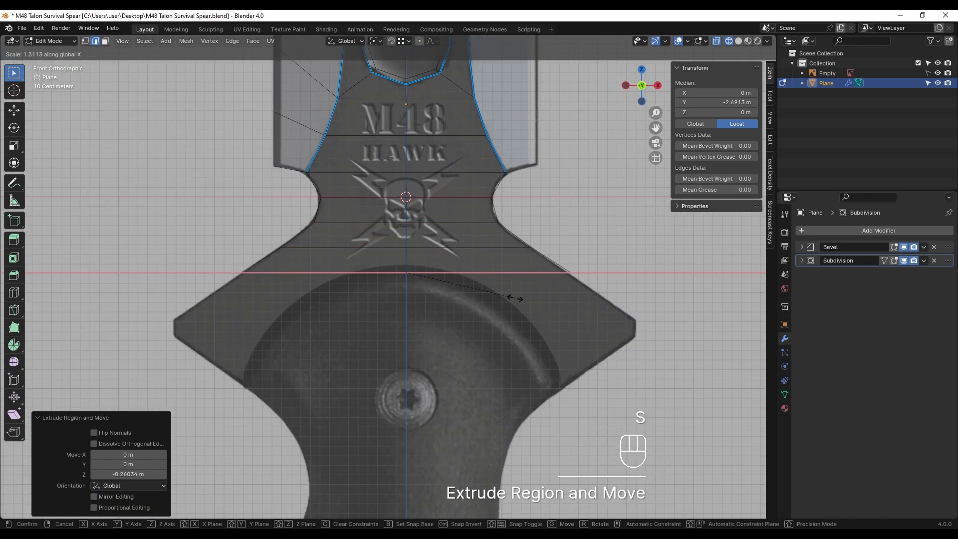
key("x")
left_click(507, 298)
- Move the bottom edges down along Z and widen them until their ends meet the guard's upper tip corners
key("g")
key("z")
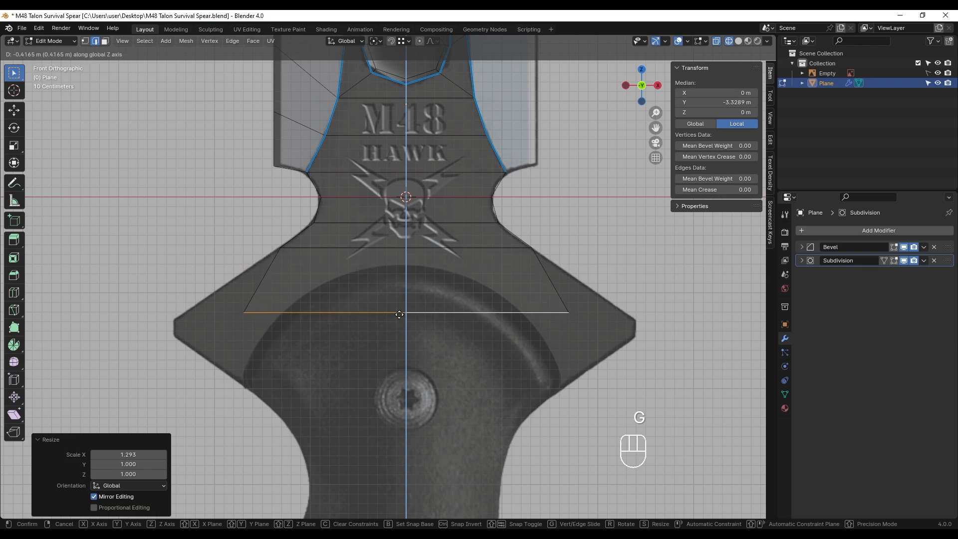
left_click(402, 315)
key("s")
left_click(430, 320)
key("g")
key("z")
left_click(445, 331)
key("s")
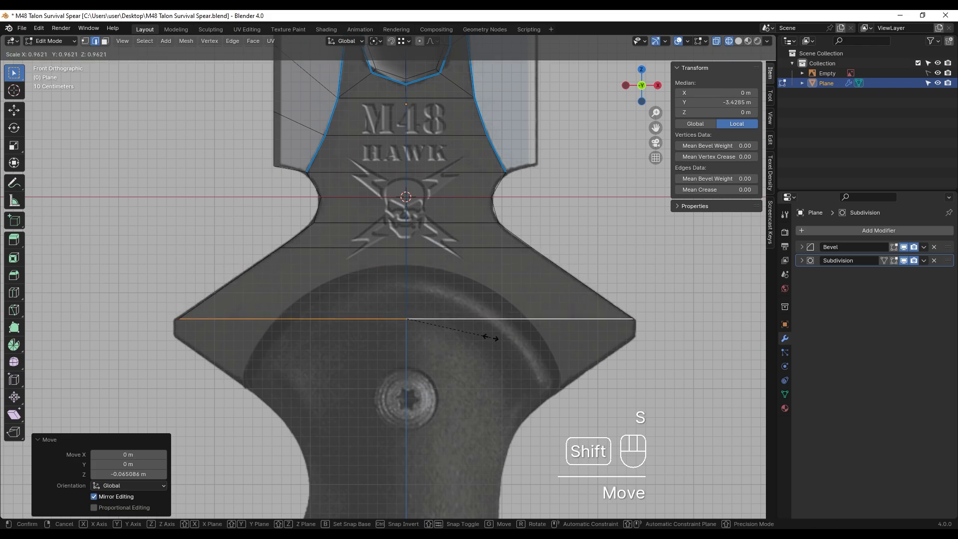
left_click(489, 338)
- Extrude the guard's widest edges about 0.18 m down along Z to form the flat side tips
middle_click_drag(441, 324, 454, 263, "shift")
key("e")
key("z")
left_click(428, 283)
- Extrude the guard's bottom edges about 0.51 m down along Z and scale them to 0.709 to meet the grip's upper corners
key("e")
key("z")
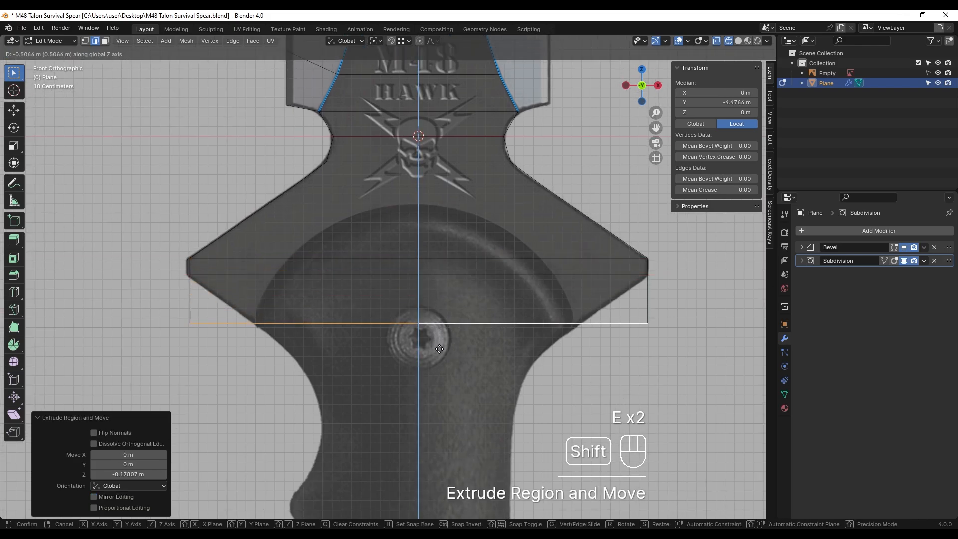
left_click(589, 325)
key("s")
left_click(589, 330)
scroll(477, 285, "down", 2)
middle_click_drag(350, 242, 401, 286, "shift")
scroll(355, 313, "up", 2)
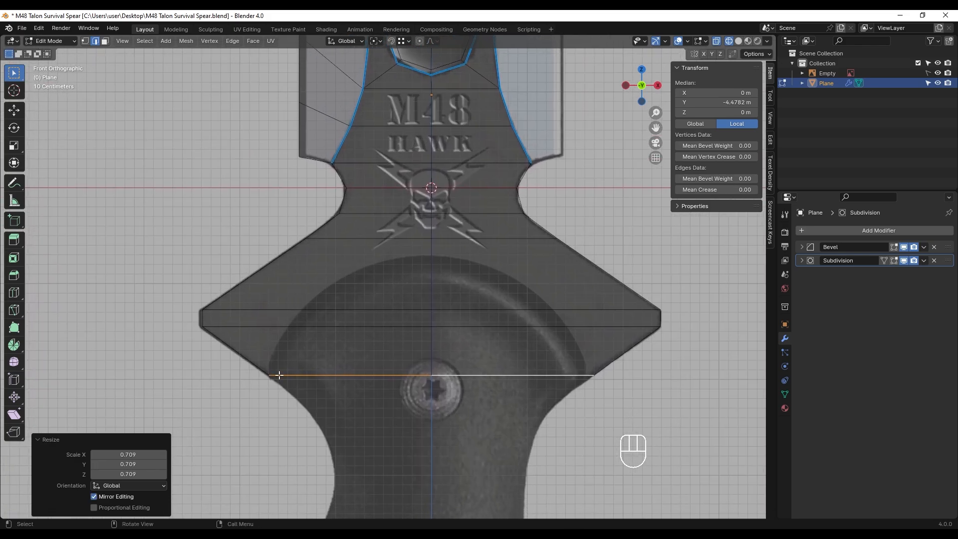
- Switch to the reference photo board and examine how the grip meets the guard in the dark crossed-weapon photo
middle_click_drag(279, 374, 344, 304, "shift")
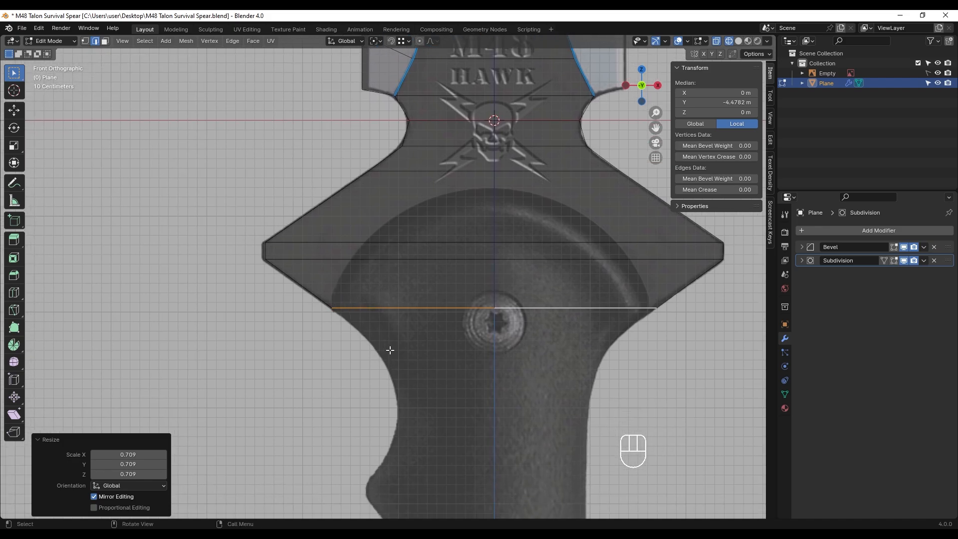
middle_click_drag(410, 422, 385, 355, "shift")
middle_click_drag(419, 308, 410, 326, "shift")
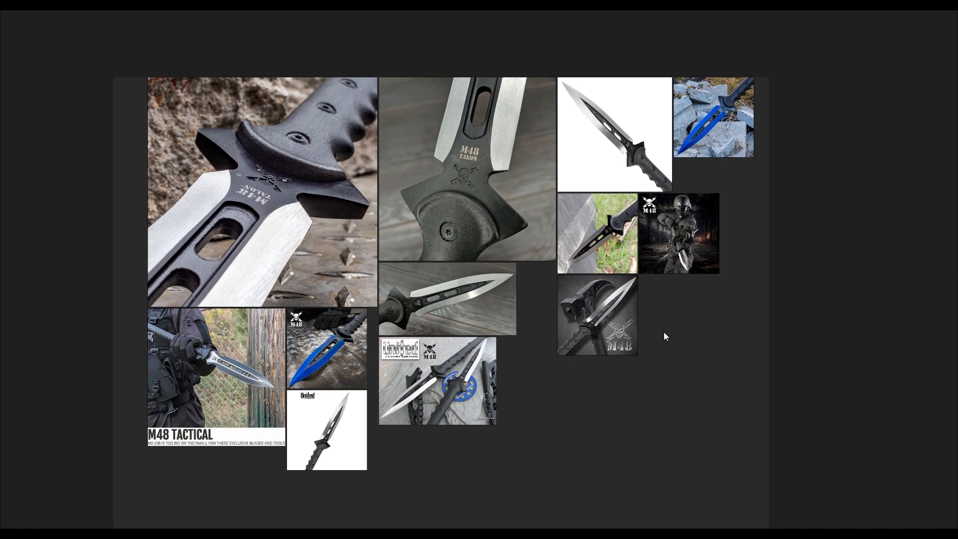
scroll(584, 329, "up", 16)
scroll(554, 289, "down", 1)
middle_click_drag(573, 306, 521, 294)
scroll(481, 350, "down", 2)
middle_click_drag(483, 347, 423, 259)
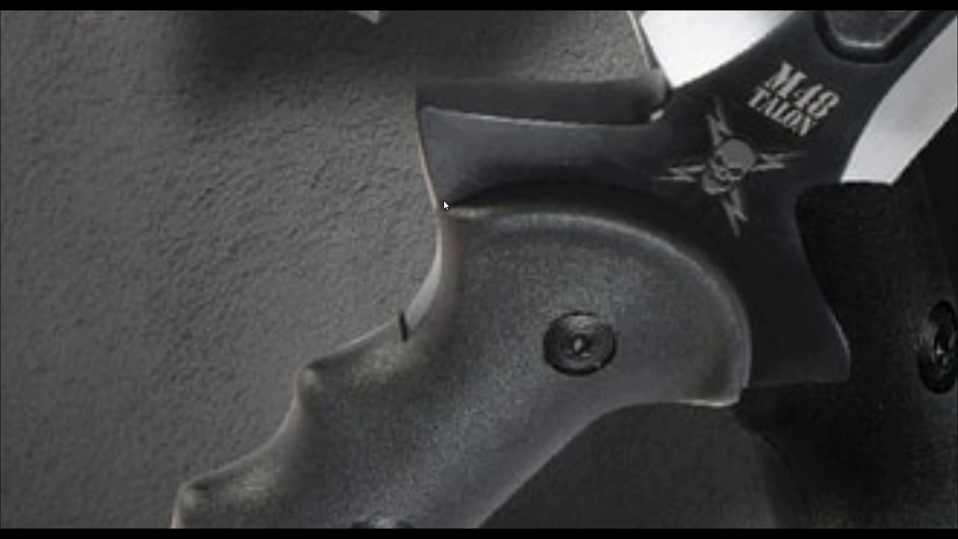
scroll(473, 220, "down", 9)
middle_click_drag(291, 148, 505, 175)
scroll(457, 207, "down", 3)
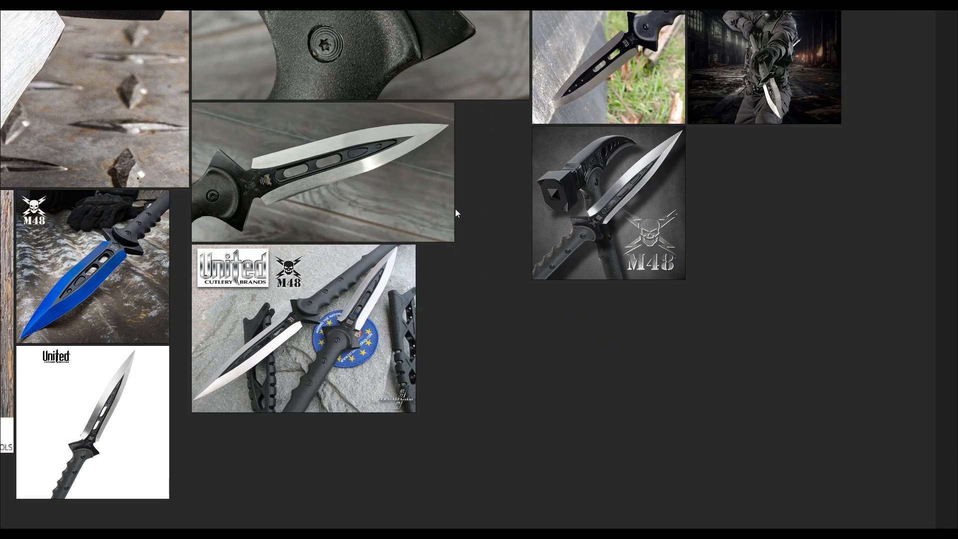
- Examine the rounded grip collar and its gap to the guard in the stone close-up and the blue-blade photo
middle_click_drag(334, 228, 545, 414)
middle_click_drag(501, 224, 473, 349)
scroll(129, 166, "up", 5)
middle_click_drag(128, 166, 294, 167)
scroll(295, 168, "up", 4)
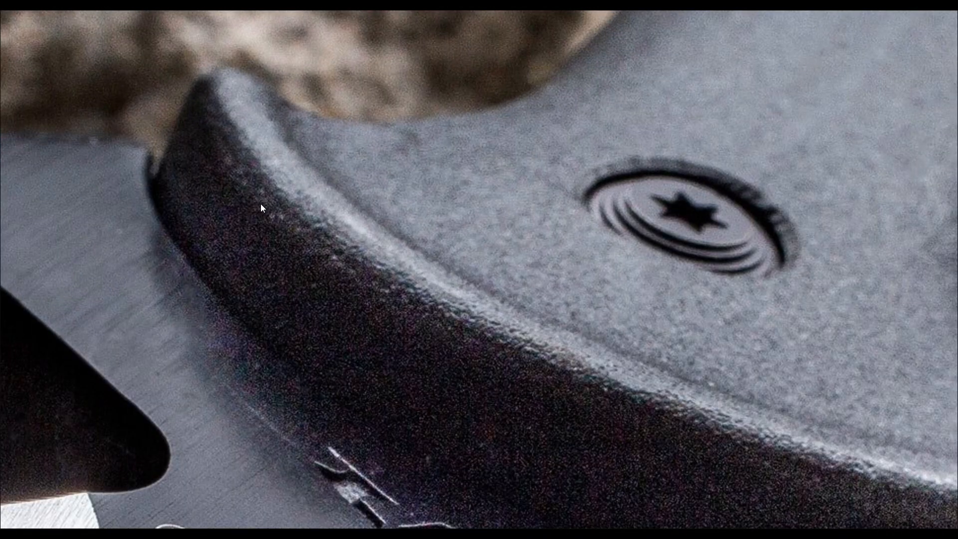
scroll(260, 204, "down", 3)
middle_click_drag(261, 204, 302, 209)
scroll(220, 192, "up", 3)
middle_click_drag(220, 191, 243, 205)
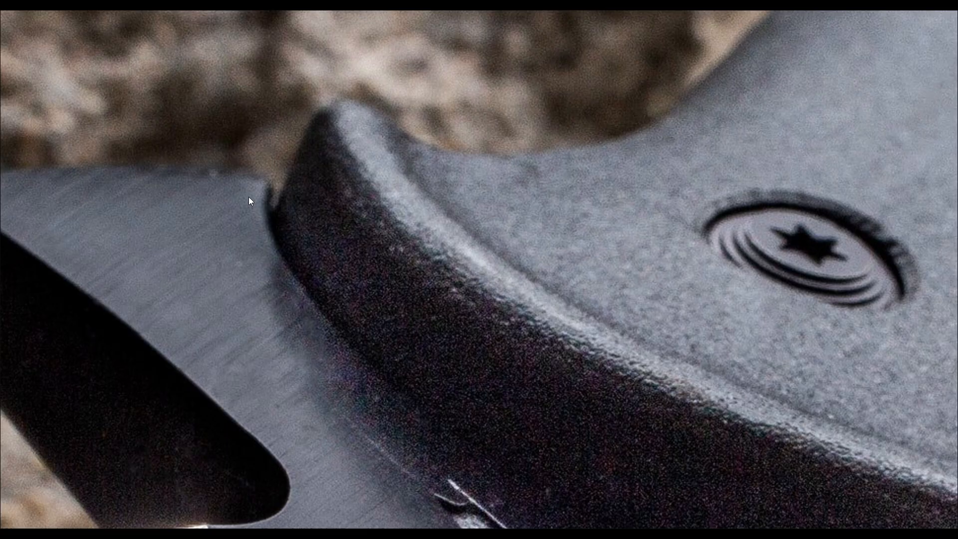
scroll(271, 229, "down", 5)
scroll(523, 180, "up", 4)
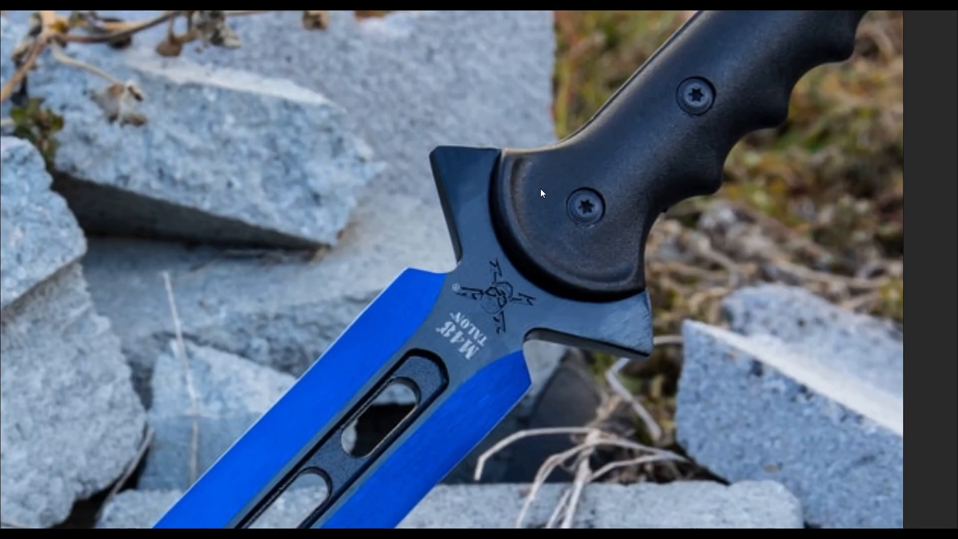
scroll(534, 209, "down", 5)
middle_click_drag(526, 291, 558, 234)
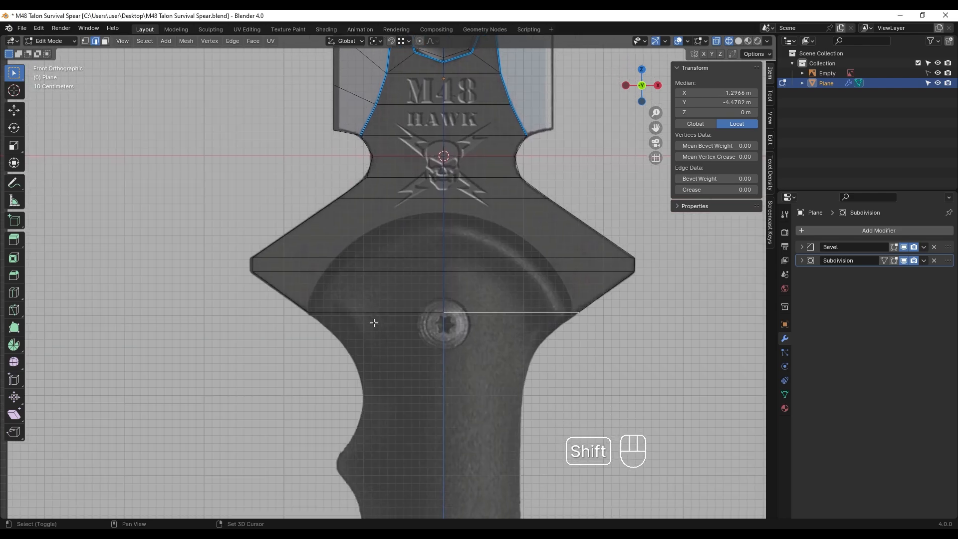
- Return to Blender, extrude the guard's bottom edges about 0.34 m down along Z and scale them to 0.771 along X
left_click(509, 353, "shift")
scroll(482, 378, "down", 1)
middle_click_drag(482, 378, 468, 339, "shift")
left_click_drag(443, 262, 399, 221, "ctrl")
key("e")
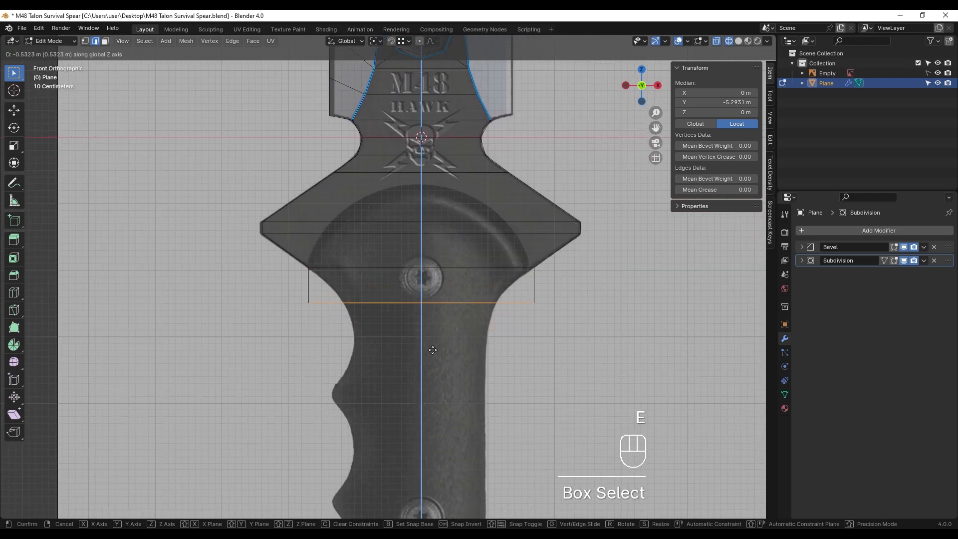
left_click(435, 346)
middle_click_drag(435, 345, 429, 346, "shift")
key("s")
key("x")
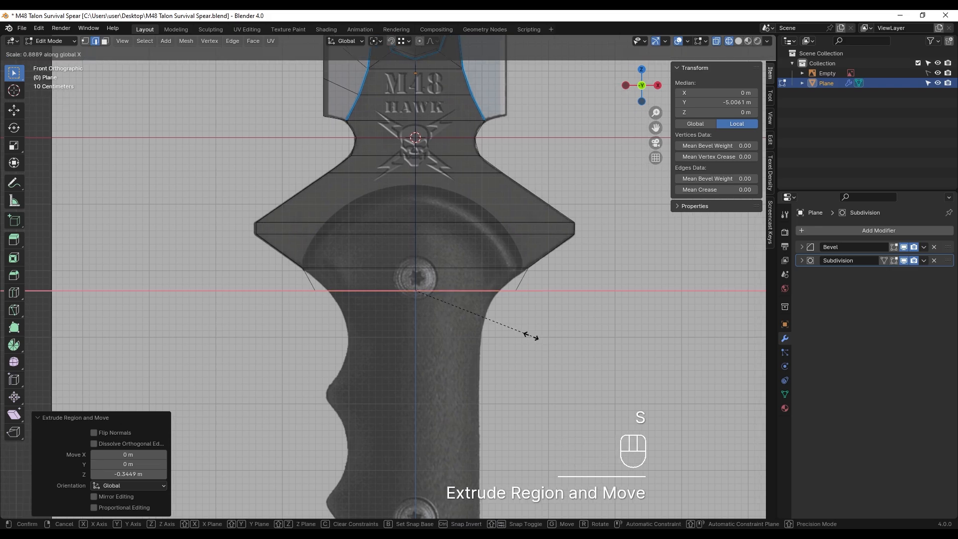
left_click(452, 317)
- Extrude the bottom edges about 0.42 m down along Z and narrow them along X towards the reference grip's width
scroll(451, 317, "up", 2)
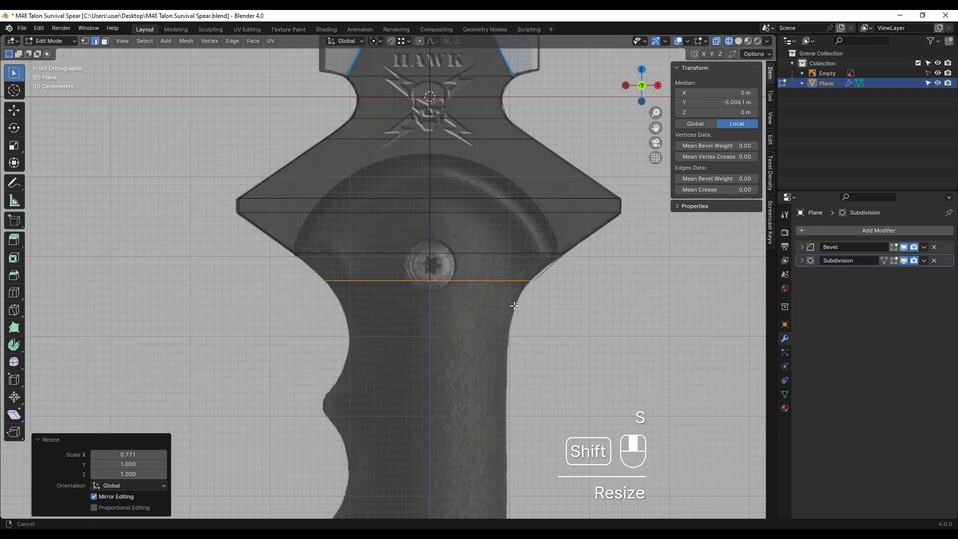
middle_click_drag(480, 402, 488, 325, "shift")
key("e")
left_click(544, 367)
key("x")
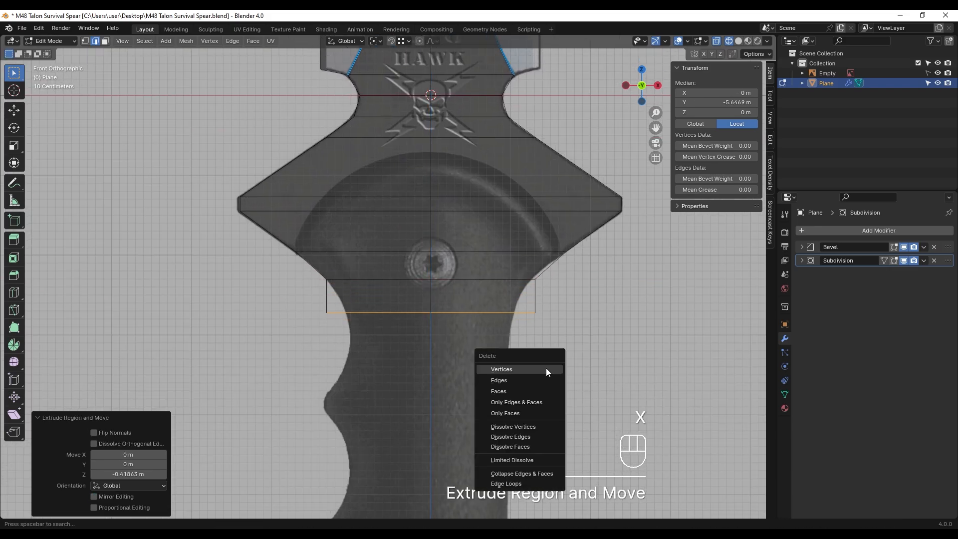
key("Escape")
key("s")
key("x")
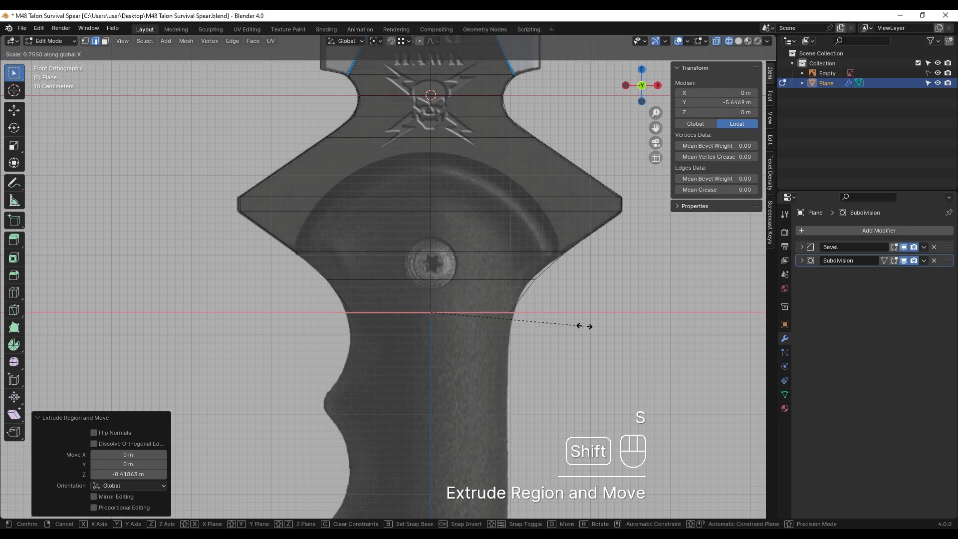
left_click(585, 326)
- Raise the lowest edges slightly along Z and scale them to 1.069 along X to fit the grip's outline
scroll(529, 334, "up", 3)
key("g")
key("z")
left_click(584, 324)
key("s")
key("x")
left_click(599, 335)
middle_click_drag(538, 388, 516, 317, "shift")
key("r")
key("Escape")
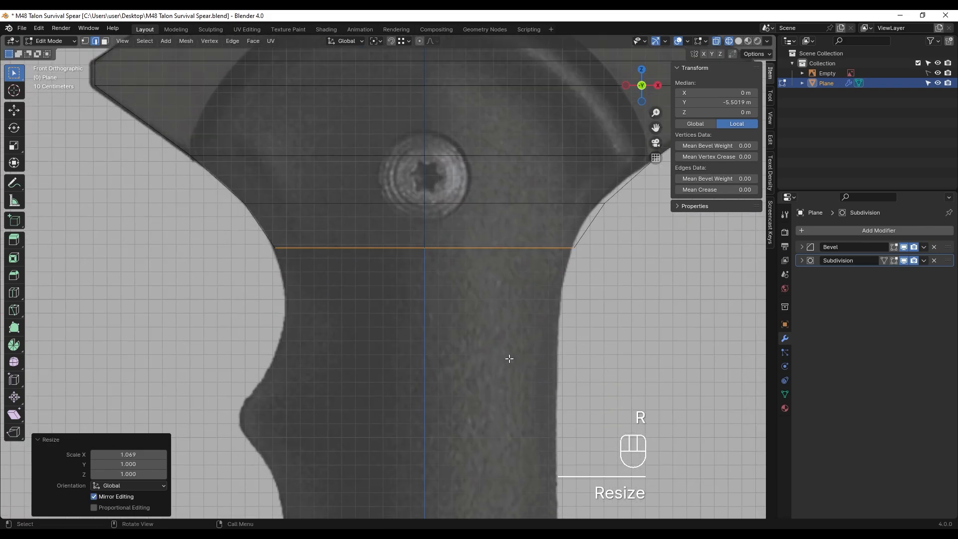
- Extrude the bottom edges about 0.42 m down along Z, scale them to 0.907 along X, and save the file
key("e")
left_click(545, 353)
key("s")
key("x")
left_click(550, 355)
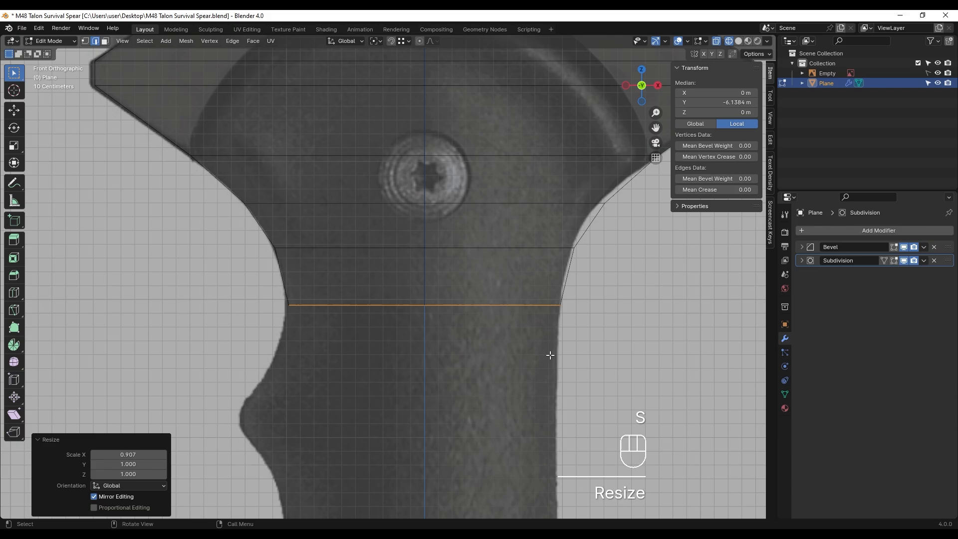
scroll(396, 252, "down", 3)
key("ctrl+s")
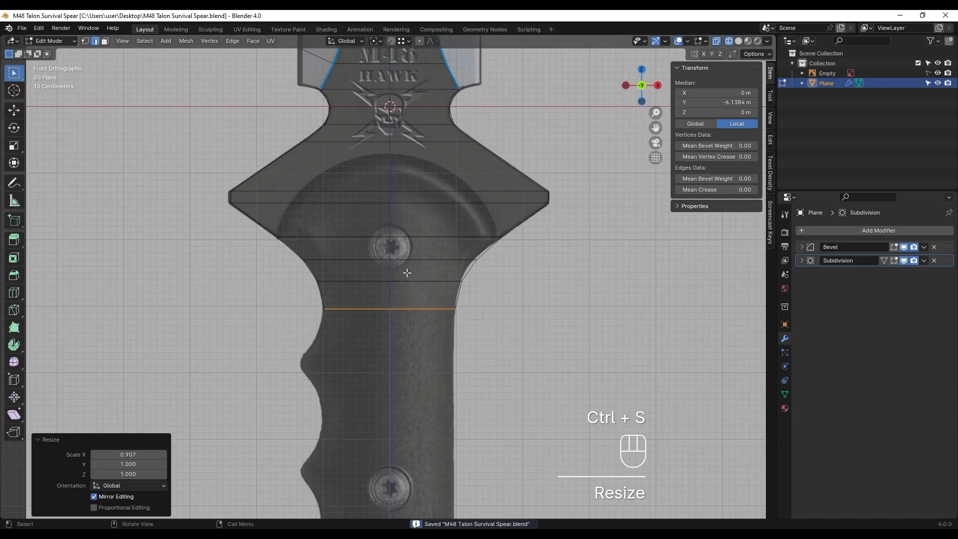
- Knife-cut along the grip collar's curved edge from its left corner to the top of the arc on the centre line
scroll(407, 272, "up", 2)
middle_click_drag(417, 281, 448, 308, "shift")
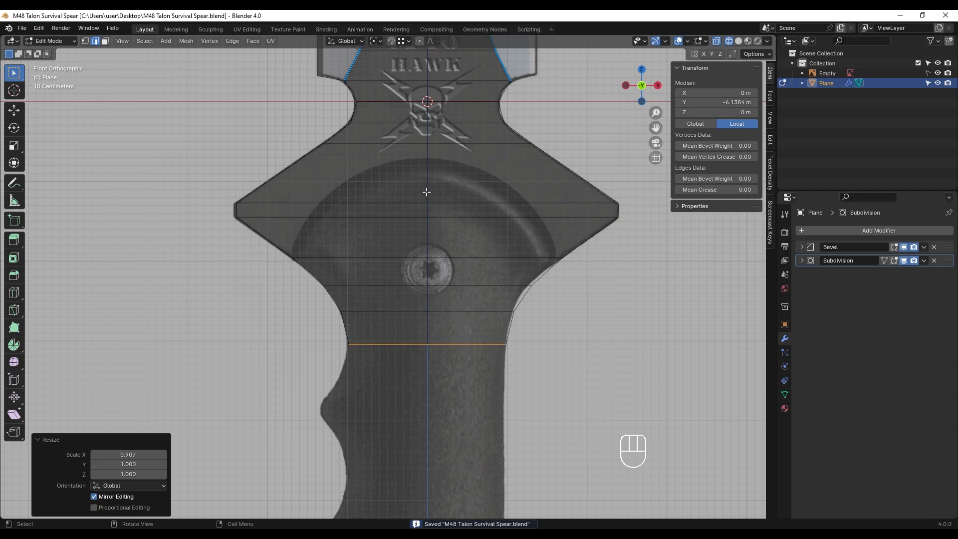
key("k")
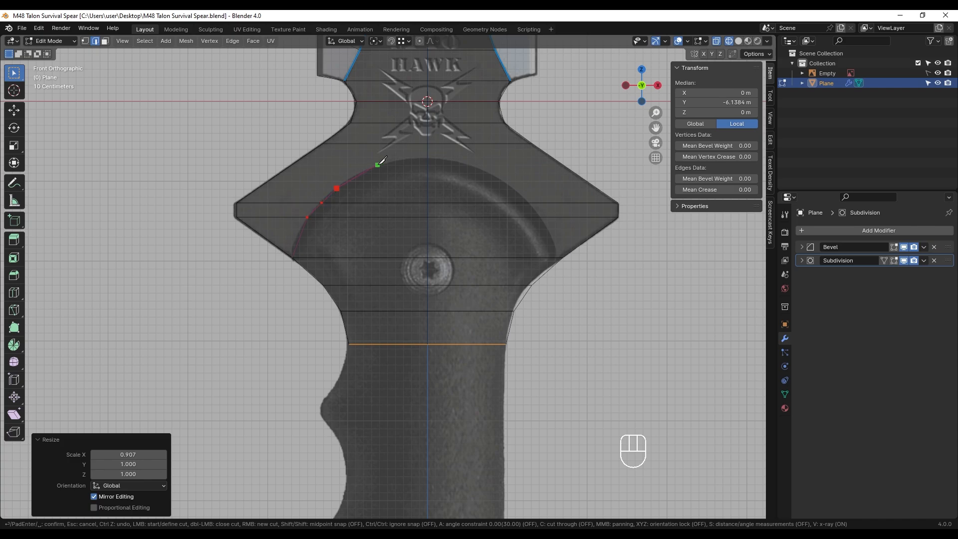
key("Return")
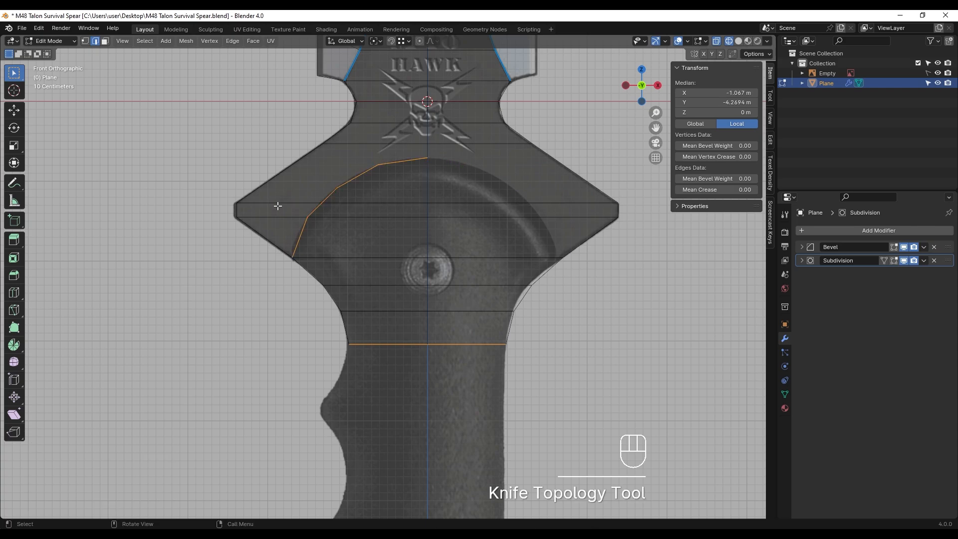
- Merge the vertex where the arc crosses the guard's upper horizontal edge into the next arc vertex above, using At Last
scroll(278, 206, "up", 2)
middle_click_drag(280, 234, 297, 278, "shift")
key("1")
scroll(300, 267, "up", 3)
middle_click_drag(379, 280, 411, 310, "shift")
scroll(319, 255, "up", 1)
middle_click_drag(288, 234, 397, 323, "shift")
left_click(383, 273)
left_click(426, 227, "shift")
scroll(438, 263, "down", 1)
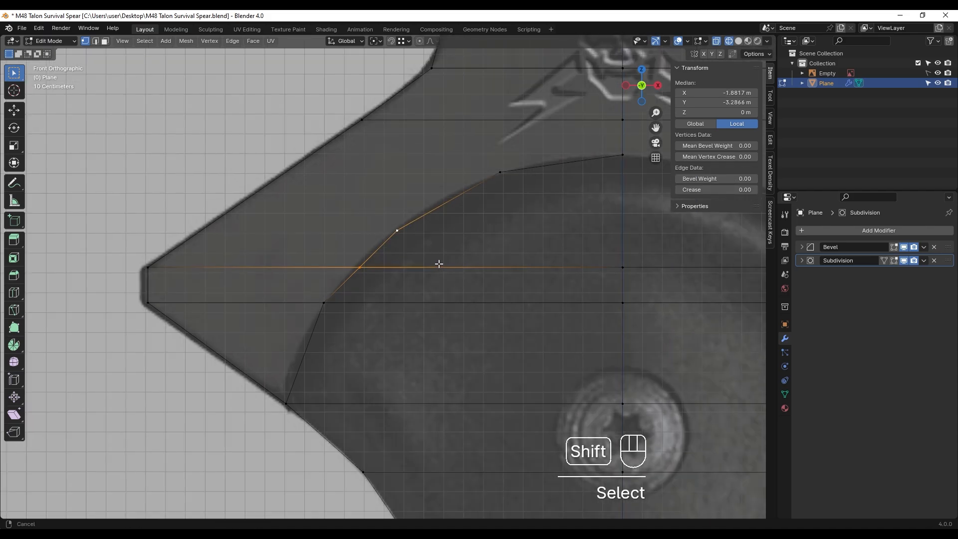
key("m")
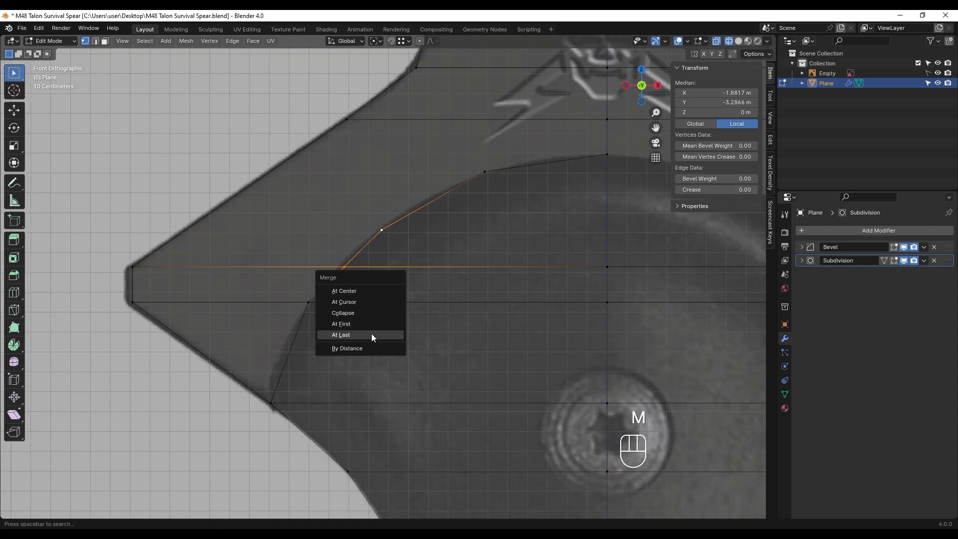
left_click(371, 334)
- Connect the arc's next upper vertex to the outline vertex on the guard's left upper slope
middle_click_drag(456, 255, 499, 316, "shift")
left_click(397, 278)
left_click(282, 208, "shift")
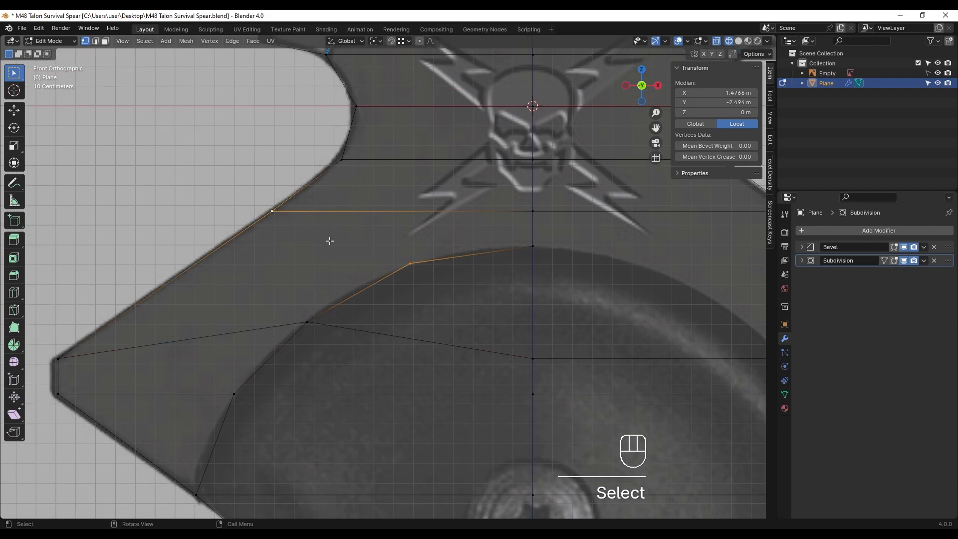
key("j")
scroll(526, 280, "down", 3, "shift")
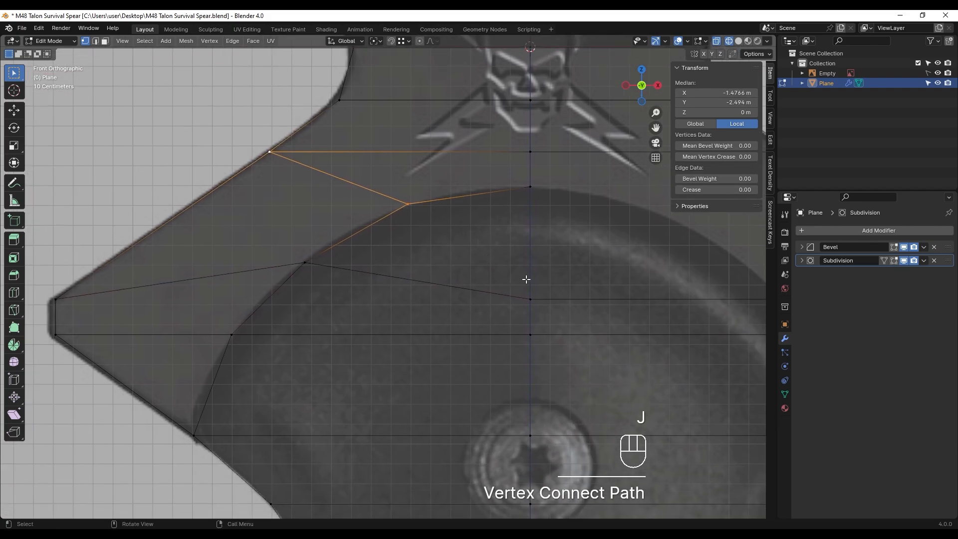
- Move the centre-line vertex below the arc up about 0.185 m along Z, snapping it level with the neighbouring arc vertex
left_click(533, 301)
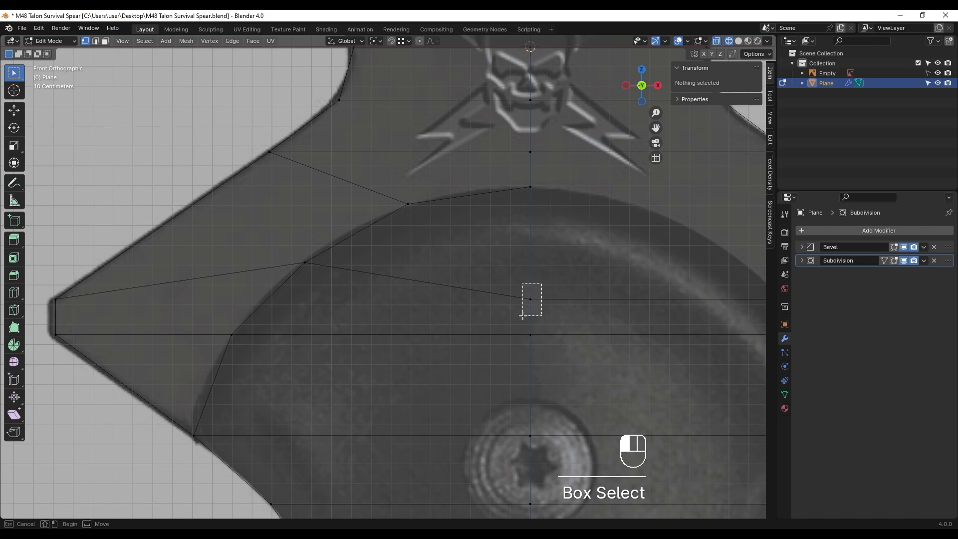
left_click_drag(522, 316, 519, 300)
key("g")
key("z")
key("ctrl")
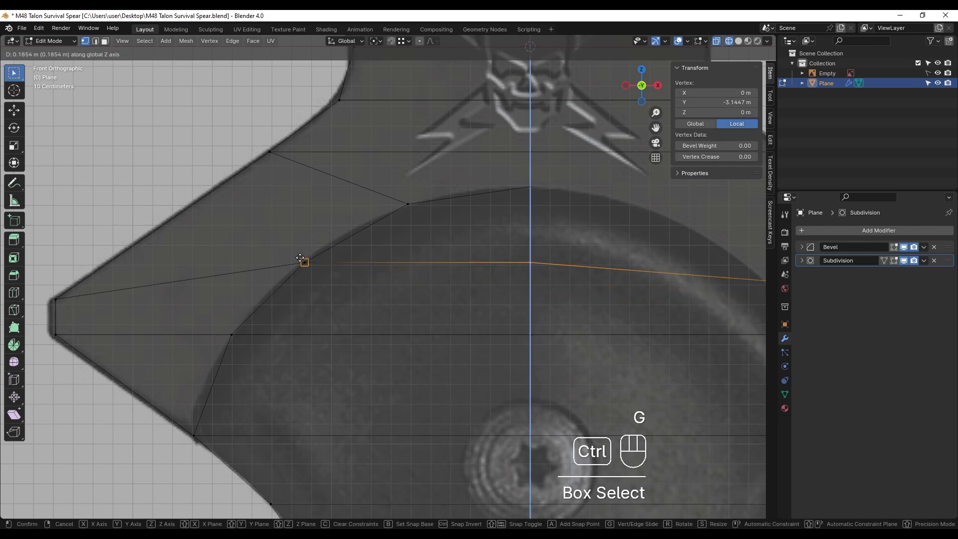
left_click(301, 258, "ctrl")
middle_click_drag(518, 332, 471, 253, "shift")
key("Tab")
key("Tab")
scroll(358, 249, "down", 2)
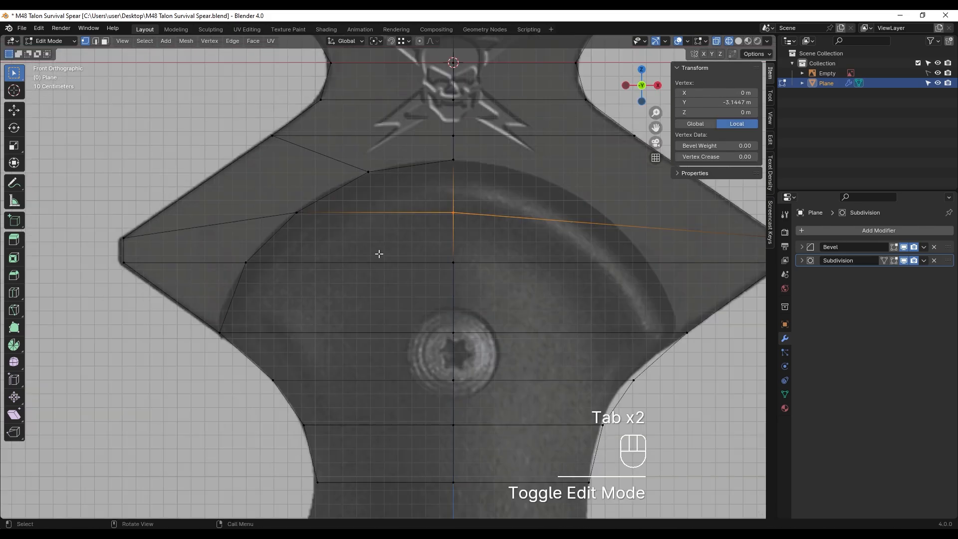
- Delete all faces of the core on the +X side of the centre line, from the upper grip up through the slotted blade
scroll(379, 254, "down", 4)
middle_click_drag(392, 258, 359, 304, "shift")
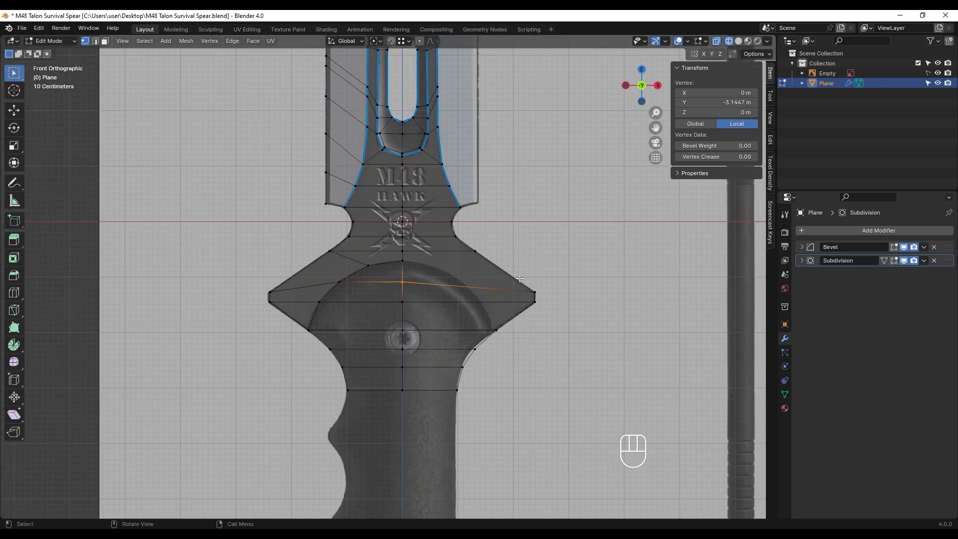
mouse_move(458, 269)
middle_mouse_down("shift")
mouse_move(449, 306)
mouse_move(445, 278)
middle_mouse_up("shift")
key("3")
scroll(478, 345, "up", 1)
middle_click_drag(478, 344, 463, 342, "shift")
left_click_drag(549, 399, 388, 70)
middle_click_drag(388, 69, 357, 434, "shift")
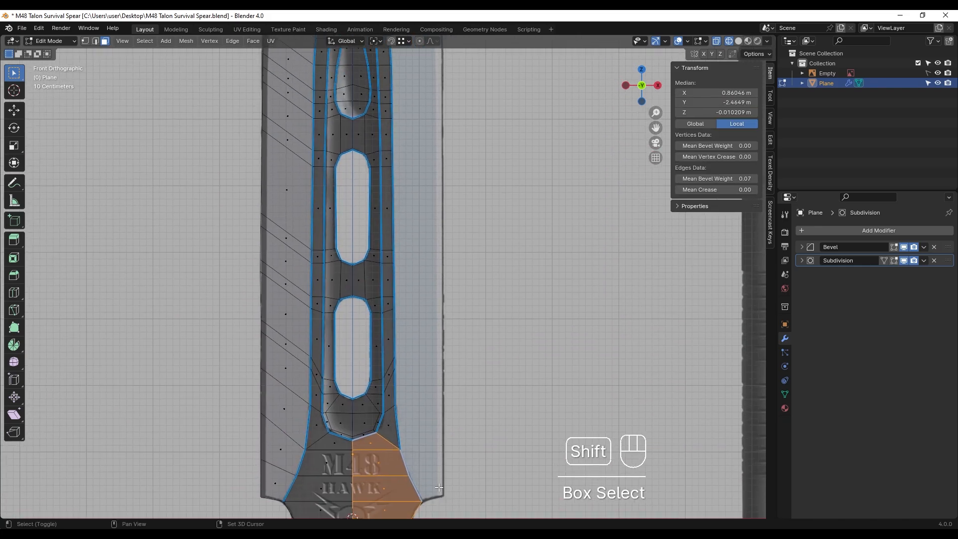
left_click_drag(444, 499, 354, 115, "shift")
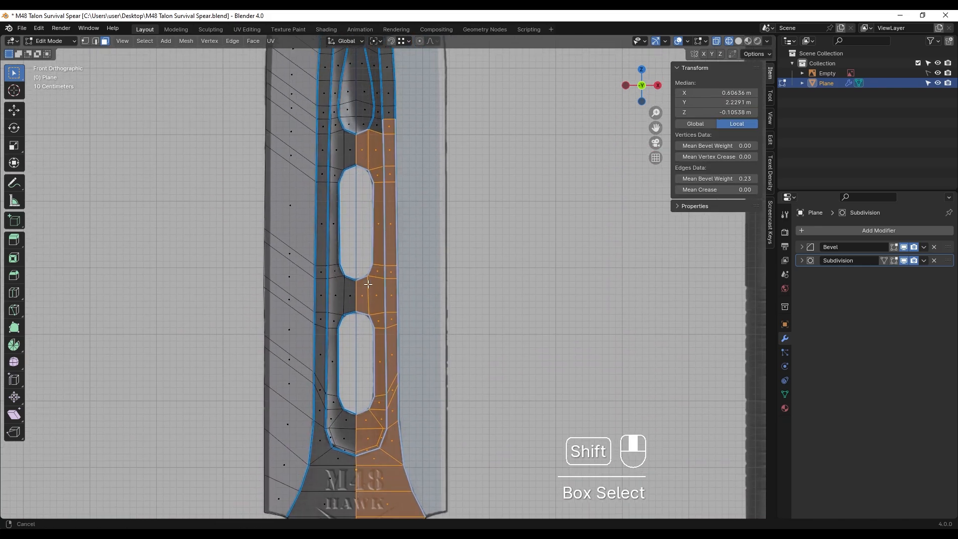
middle_click_drag(355, 115, 379, 350, "shift")
scroll(380, 349, "up", 3)
scroll(442, 403, "down", 2)
middle_click_drag(441, 403, 434, 129, "shift")
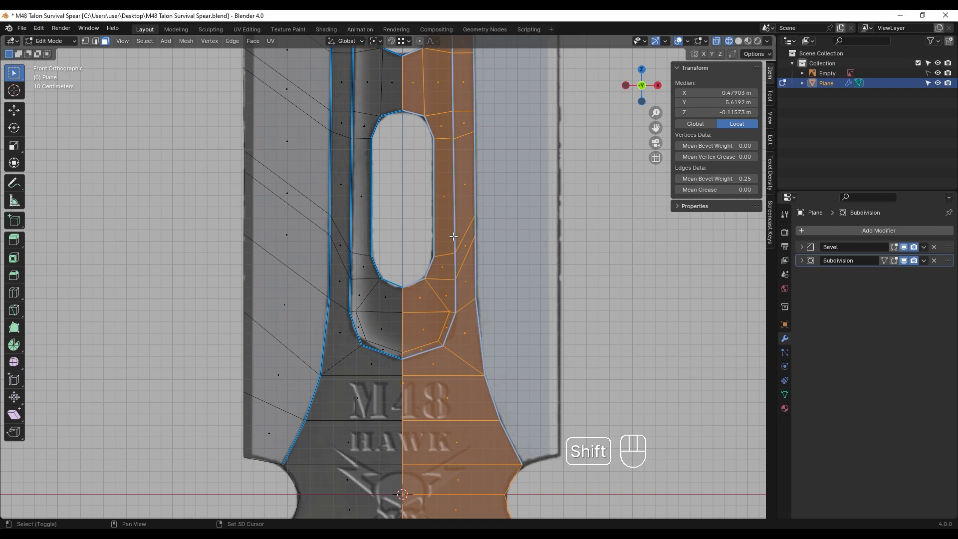
middle_click_drag(434, 379, 425, 200, "shift")
scroll(418, 204, "down", 1)
key("x")
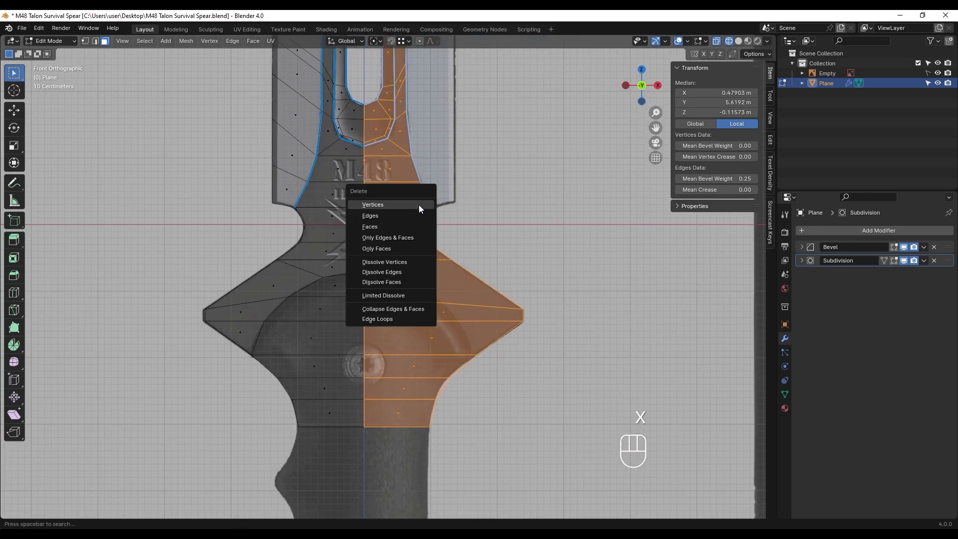
left_click(380, 229)
- Select the edge loops along the open centre line of the remaining half and scale them to 0 along X
scroll(382, 234, "down", 3)
middle_click_drag(382, 235, 404, 310, "shift")
scroll(401, 287, "up", 2)
scroll(404, 310, "up", 2)
left_click(387, 259, "alt")
middle_click_drag(407, 352, 367, 369, "shift")
left_click(364, 364, "alt+shift")
scroll(363, 246, "up", 3)
middle_click_drag(364, 246, 474, 356, "shift")
scroll(391, 349, "down", 3)
key("s")
key("x")
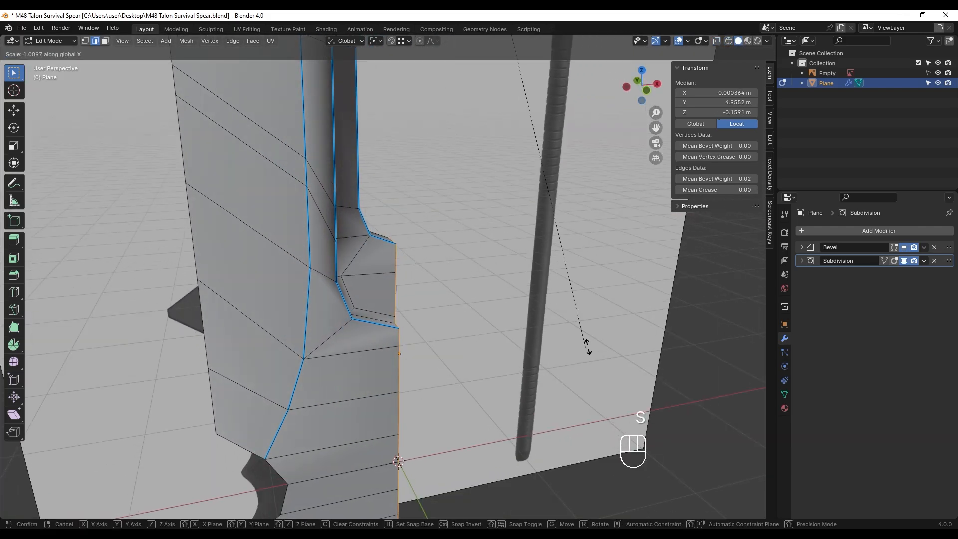
left_click(623, 330)
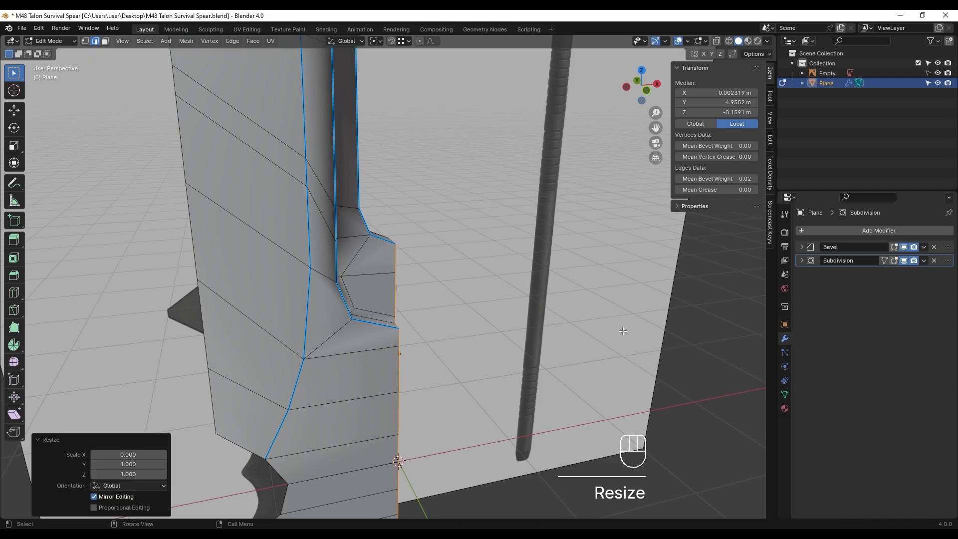
- Extrude the collar and upper grip faces inside the arc 0.34118 m along Y, snapping to the blade's lower corner
middle_click_drag(591, 325, 452, 371)
middle_click_drag(452, 370, 444, 324, "shift")
scroll(444, 324, "up", 3)
left_click(444, 324)
key("3")
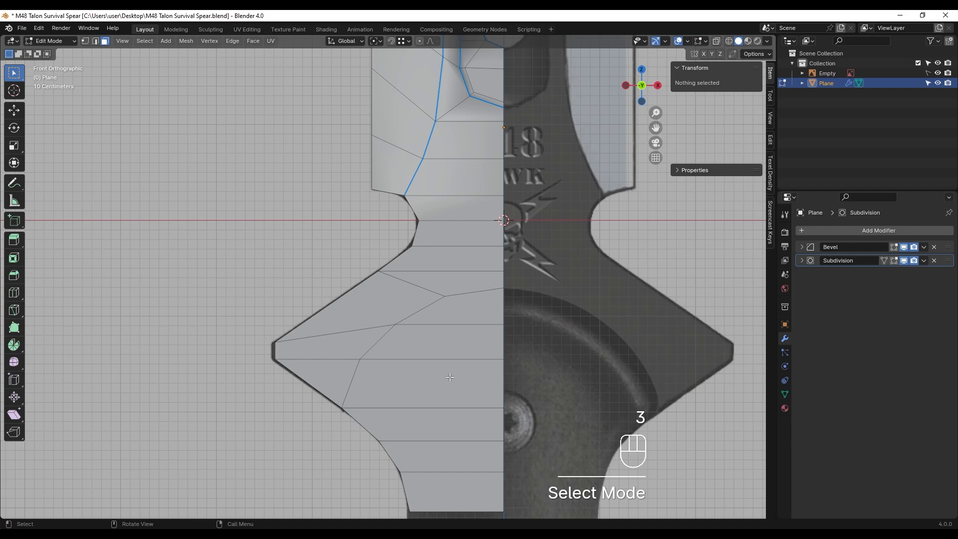
left_click(438, 315, "shift")
left_click(429, 344, "shift")
middle_click_drag(471, 481, 483, 368)
key("e")
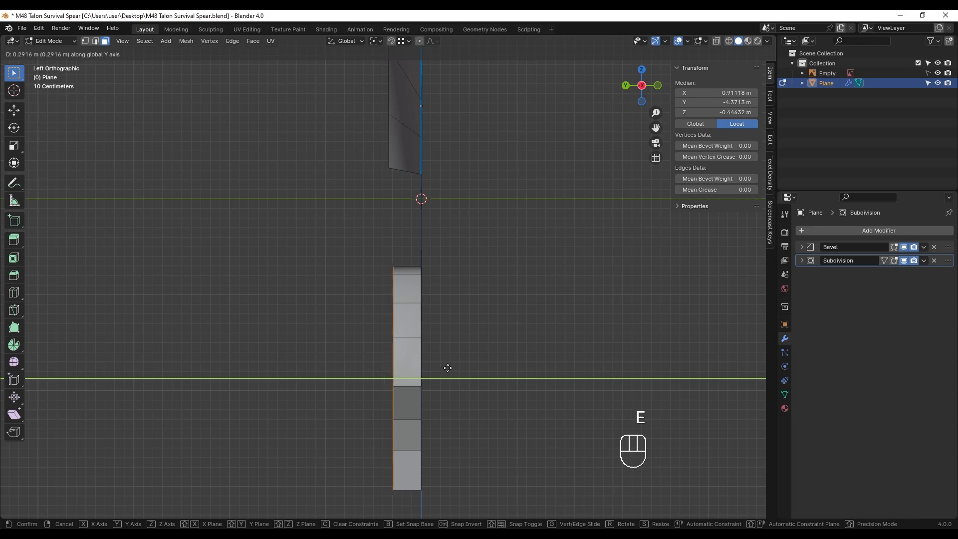
key("ctrl")
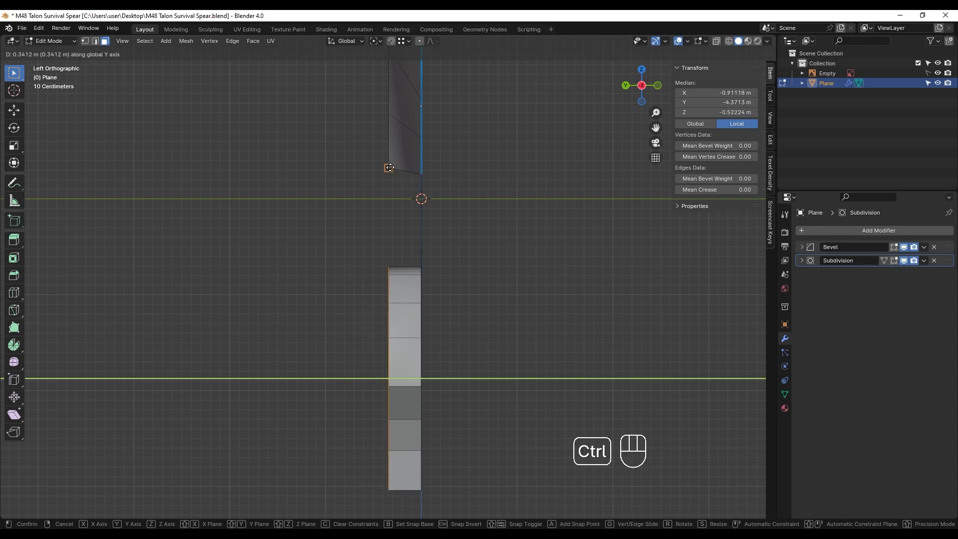
left_click(390, 168)
- Move the extruded collar and grip faces back along Y to make the raised section shallower
scroll(383, 274, "up", 3)
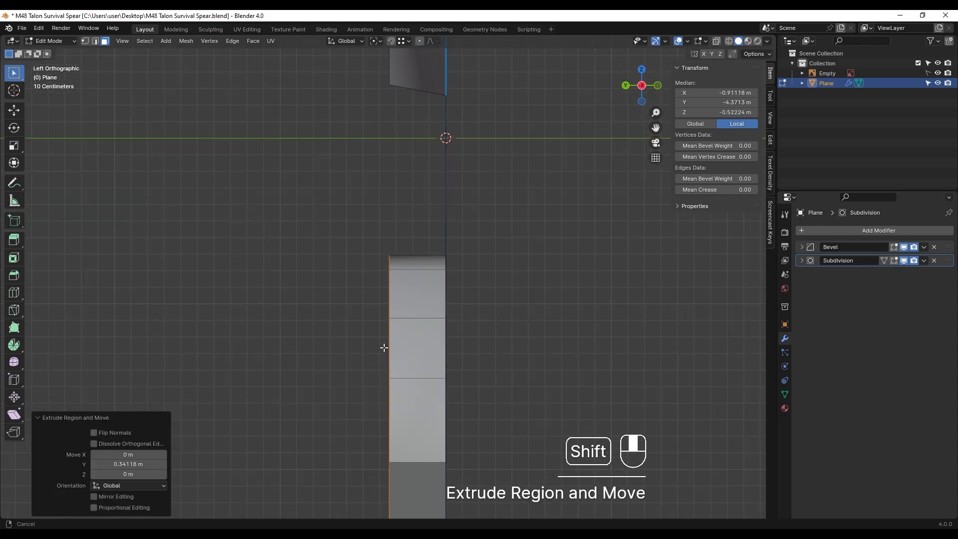
middle_click_drag(385, 346, 395, 325, "shift")
key("g")
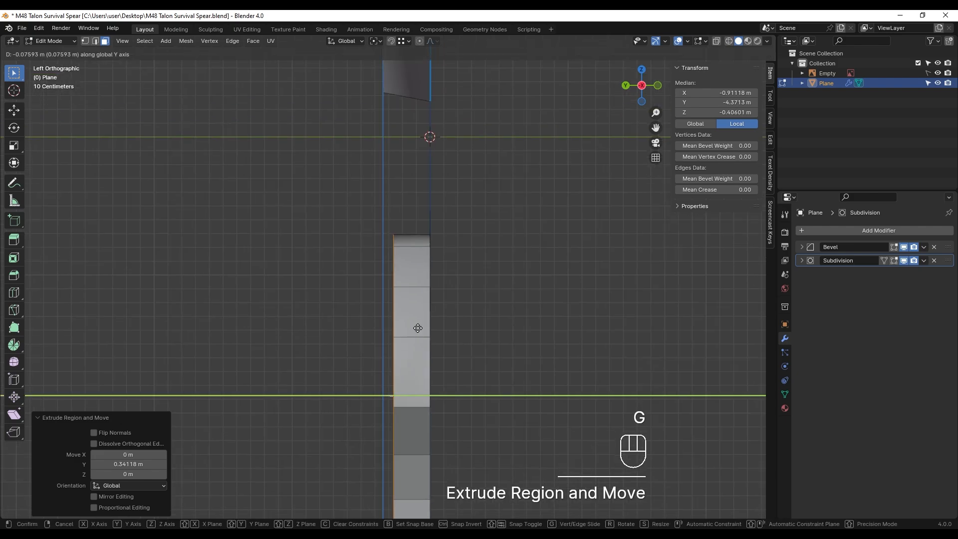
middle_click_drag(433, 337, 399, 245)
- Delete the extrusion's unneeded side faces along the centre line and grip outline, keeping the curved wall under the arc
key("z")
scroll(526, 347, "up", 2)
key("3")
left_click(495, 325, "shift")
left_click(474, 356, "ctrl")
left_click(375, 267, "ctrl")
key("x")
left_click(445, 316)
- Select both edge loops along the collar's arc wall and set their mean bevel weight to 1.00
key("2")
scroll(397, 295, "up", 3)
left_click(401, 243, "alt")
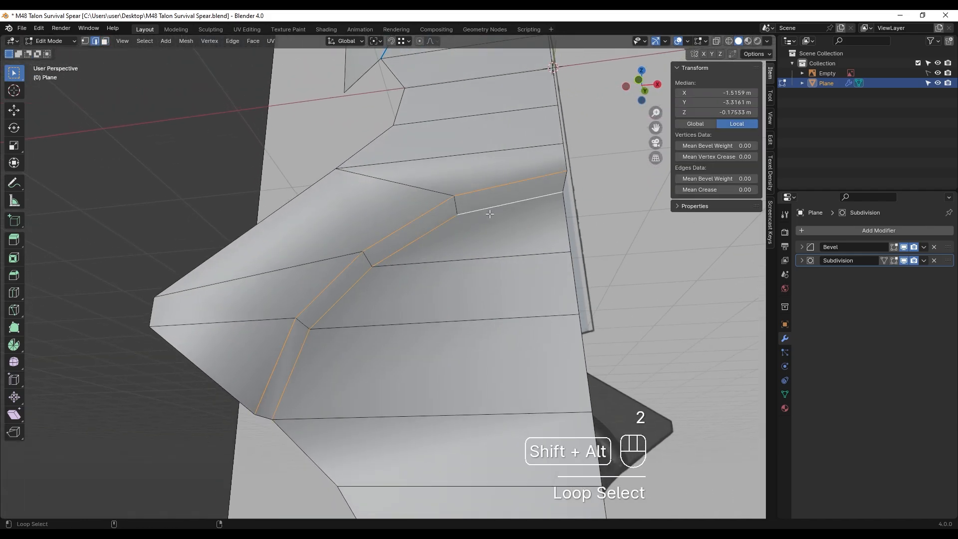
middle_click_drag(501, 302, 494, 291)
left_click_drag(719, 179, 733, 179)
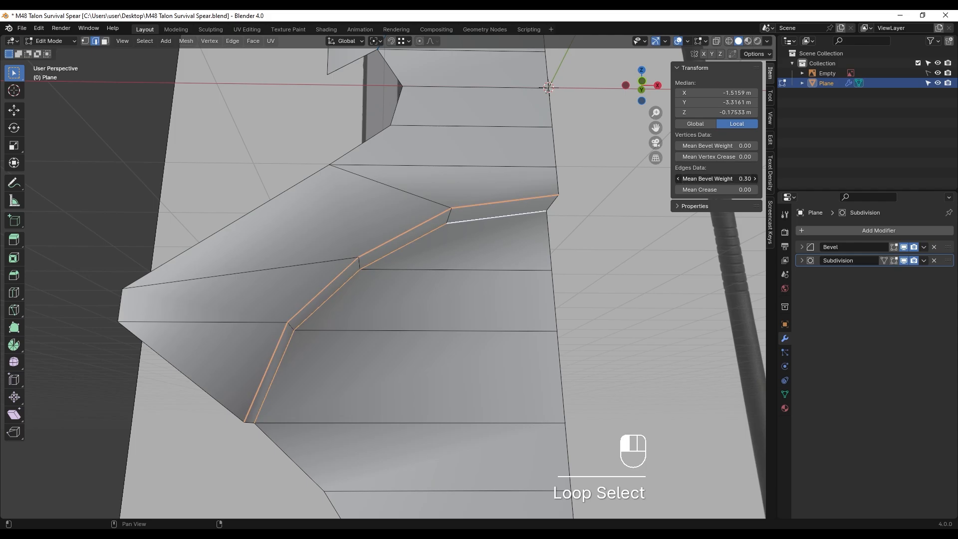
middle_click_drag(378, 226, 408, 301)
key("Tab")
key("Tab")
- Adjust the collar arc's vertices in front view so they follow the curve in the reference image
scroll(408, 301, "up", 8)
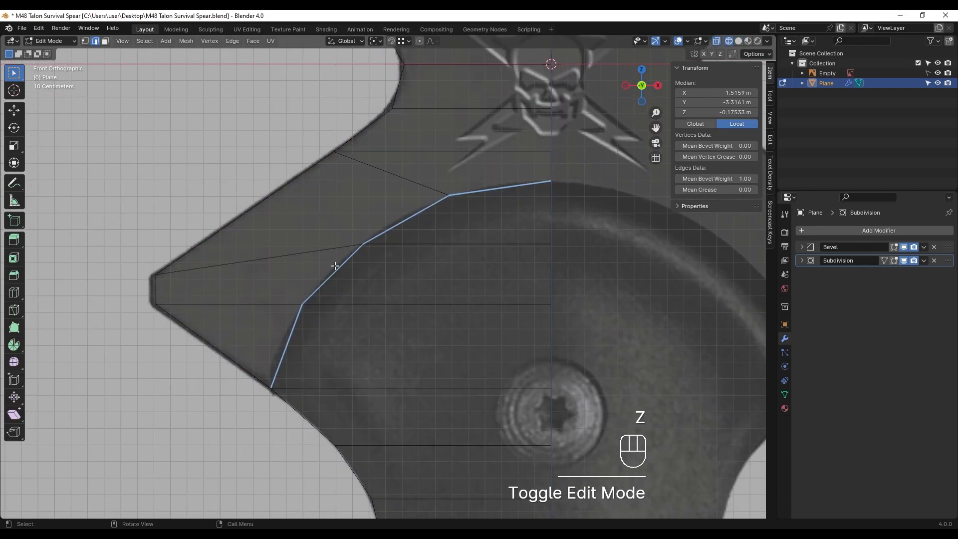
key("1")
left_click(349, 246)
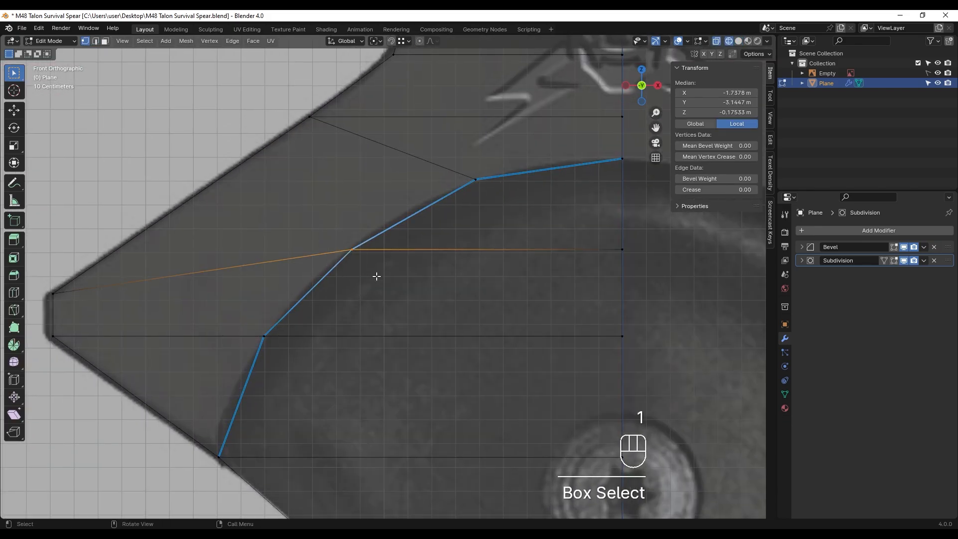
key("g")
left_click(373, 273)
left_click(263, 336)
key("g")
left_click(459, 167)
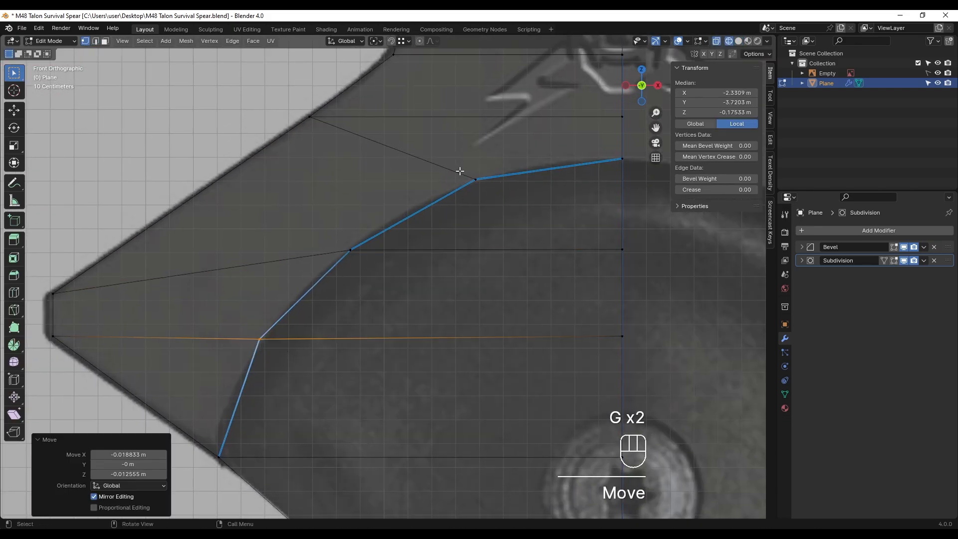
key("q")
key("Tab")
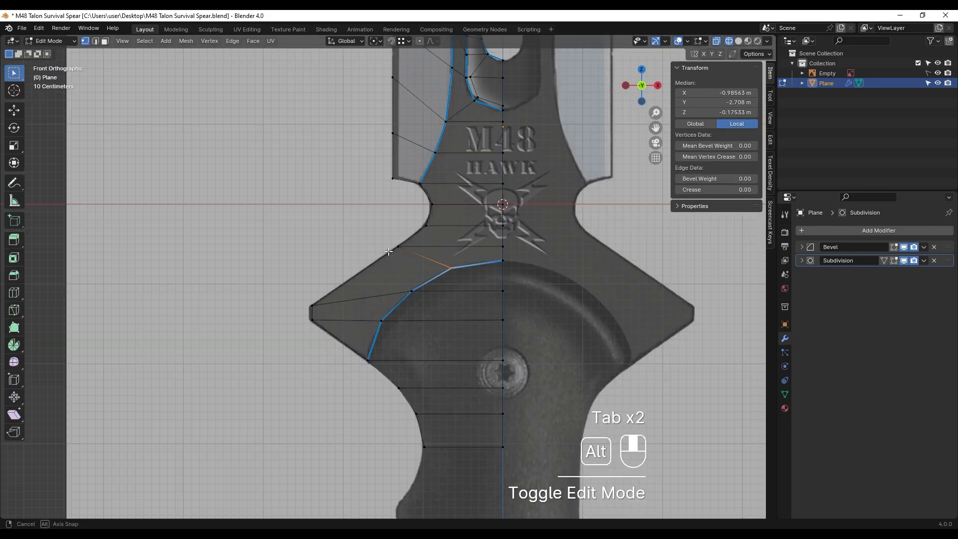
- Try a bevel about 0.016 m wide on the two edges between the guard's tip and the arc, and undo it
scroll(366, 316, "up", 6)
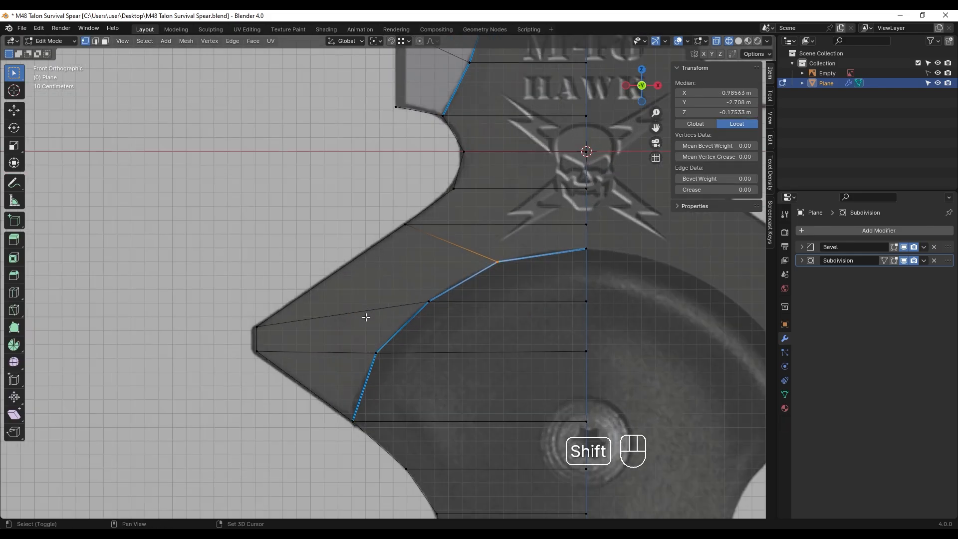
key("Tab")
key("Tab")
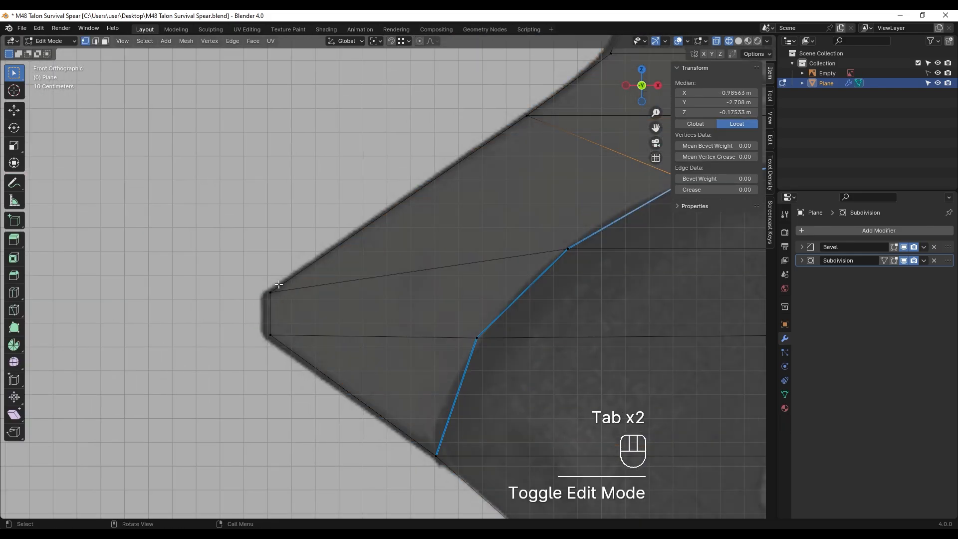
key("2")
left_click(349, 334)
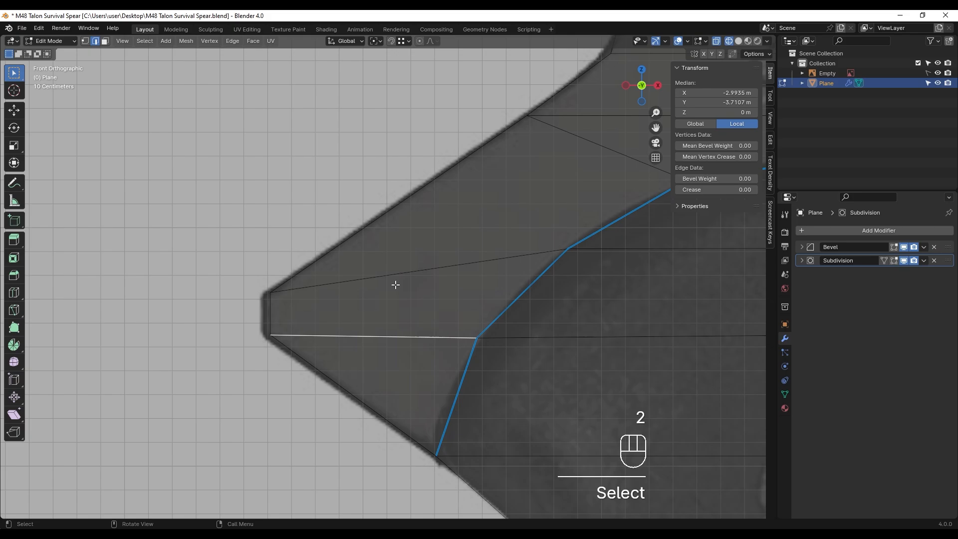
key("ctrl+b")
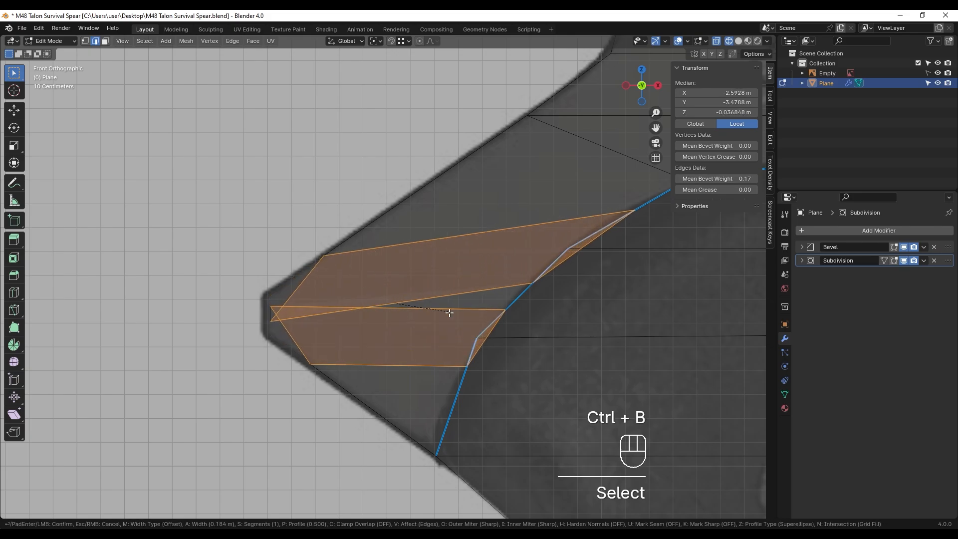
left_click(425, 309)
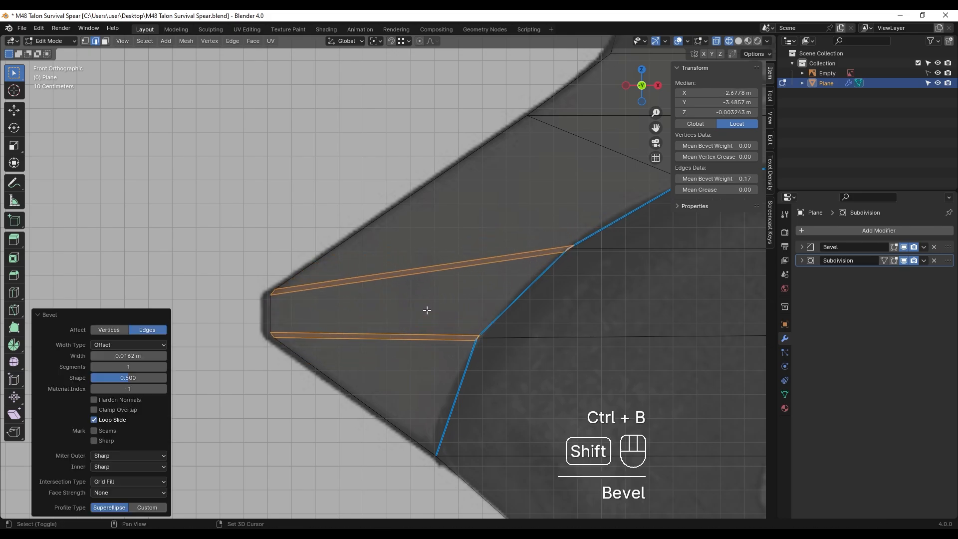
key("ctrl+z")
- Select the guard's outer outline edges and extrude them along Y to the depth of the blade's lower corner
middle_click_drag(428, 310, 517, 298)
left_click(517, 299)
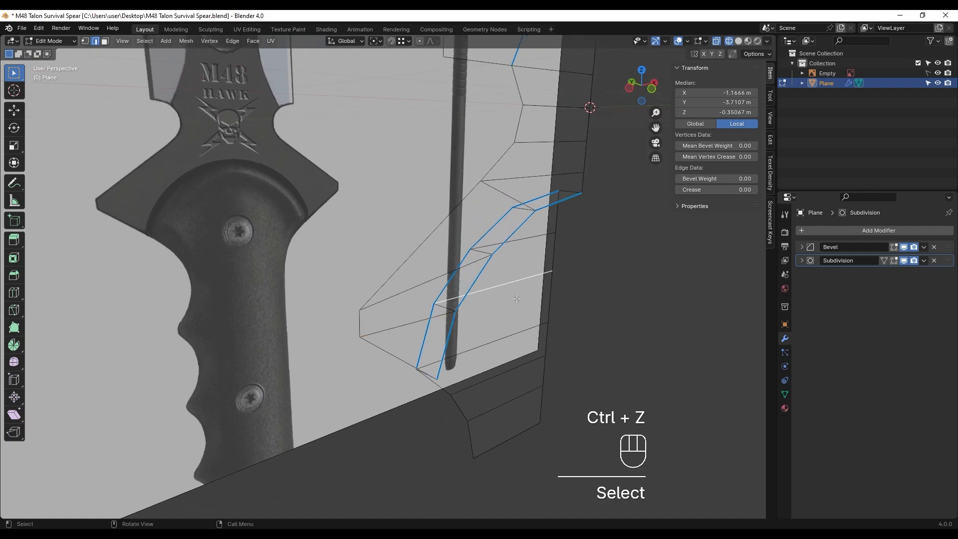
key("3")
left_click(419, 256, "alt")
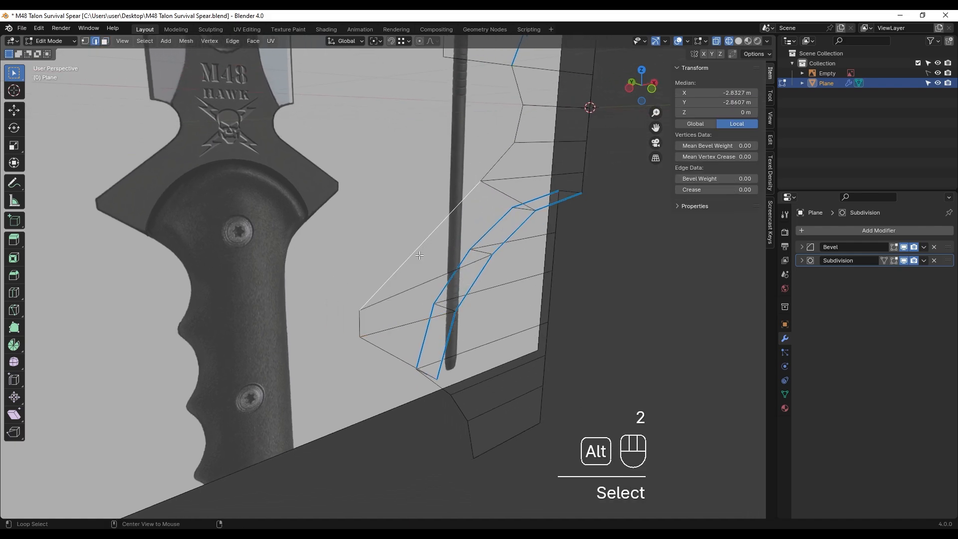
mouse_move(445, 312)
middle_mouse_down()
mouse_move(434, 292)
mouse_move(446, 280)
mouse_move(466, 312)
mouse_move(484, 307)
mouse_move(489, 252)
mouse_move(415, 244)
mouse_move(316, 282)
middle_mouse_up()
key("z")
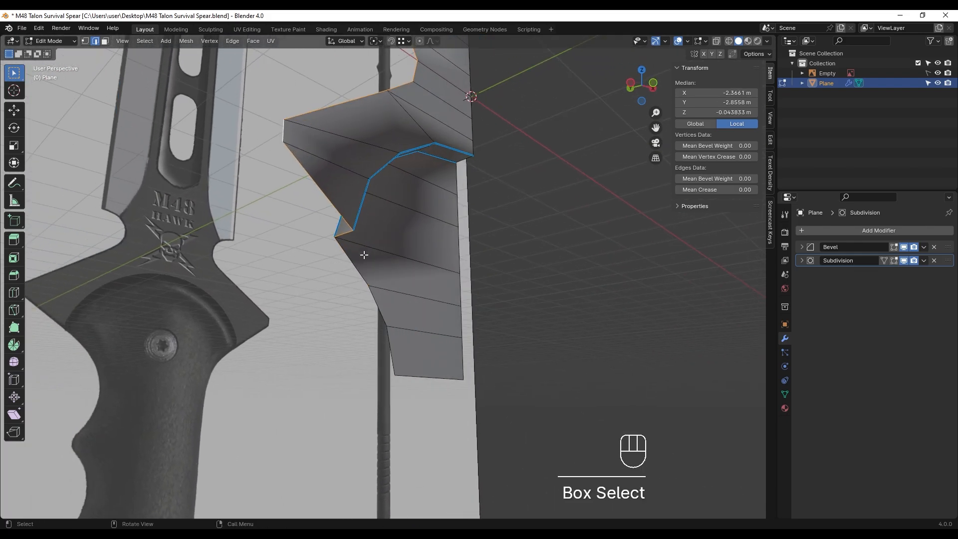
middle_click_drag(364, 255, 357, 232)
middle_click_drag(357, 382, 465, 200)
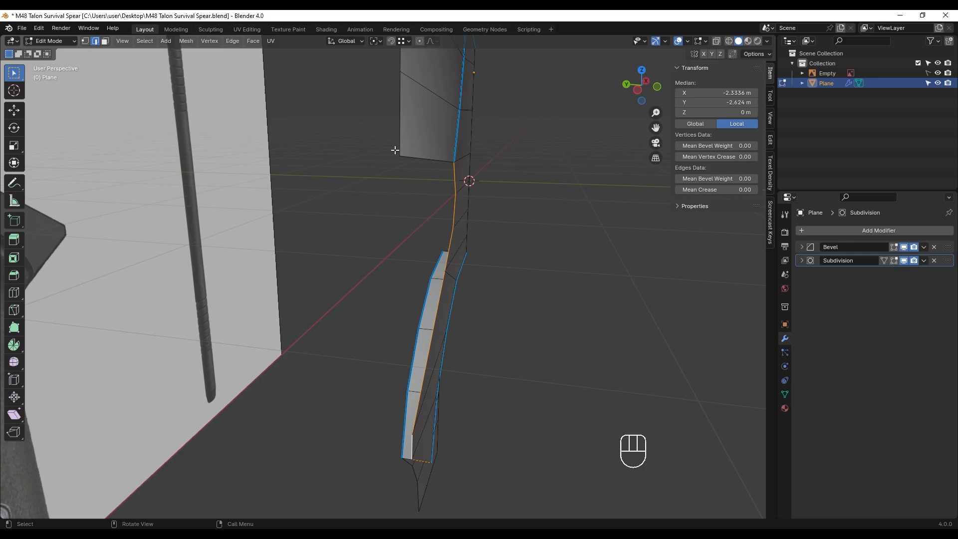
middle_click_drag(394, 150, 464, 214)
key("e")
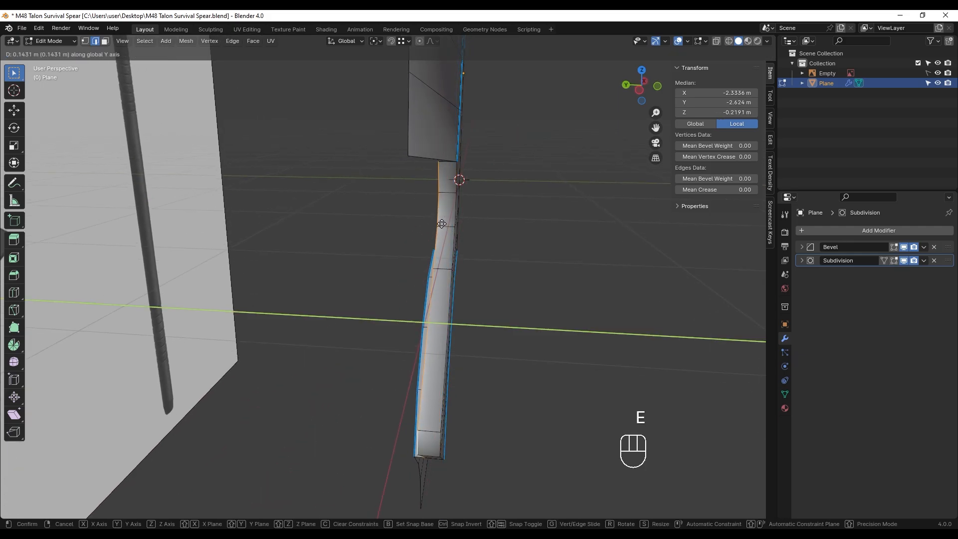
left_click(408, 156)
- Fill the gap between the blade's lower edge and the new guard side wall with a face
middle_click_drag(413, 180, 404, 290)
mouse_move(403, 291)
middle_mouse_down()
mouse_move(417, 287)
mouse_move(436, 248)
mouse_move(404, 307)
middle_mouse_up()
left_click(402, 297, "shift")
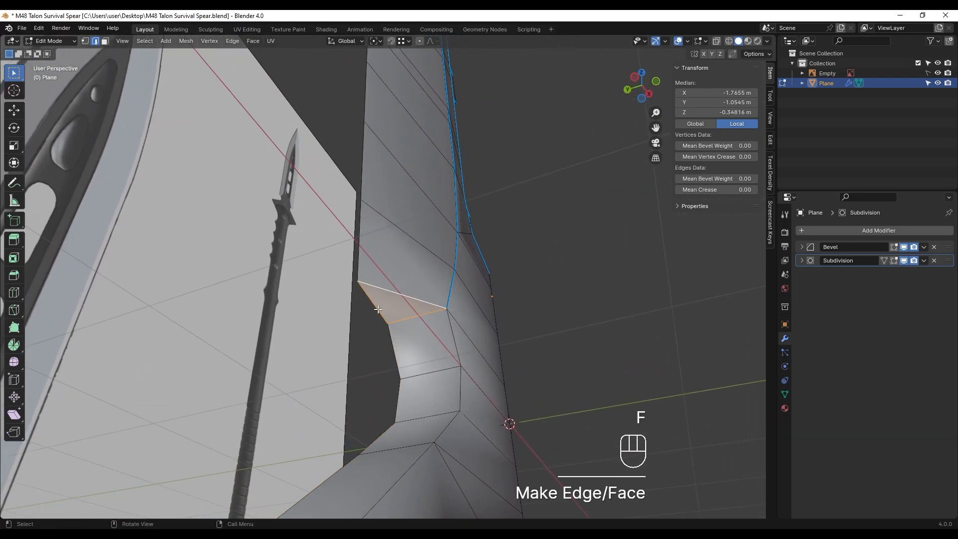
- Give a bevel weight to the guard's front rim edges and the short corner edges across its side wall, and check the smoothed result
middle_click_drag(420, 381, 445, 365)
middle_click_drag(445, 364, 389, 369, "shift")
middle_click_drag(389, 369, 348, 392, "shift")
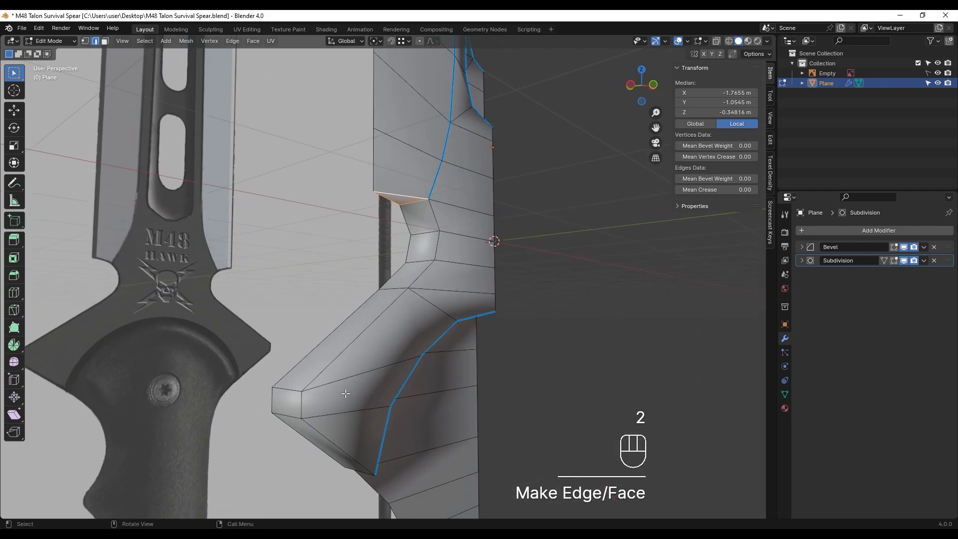
middle_click_drag(399, 343, 393, 358, "shift")
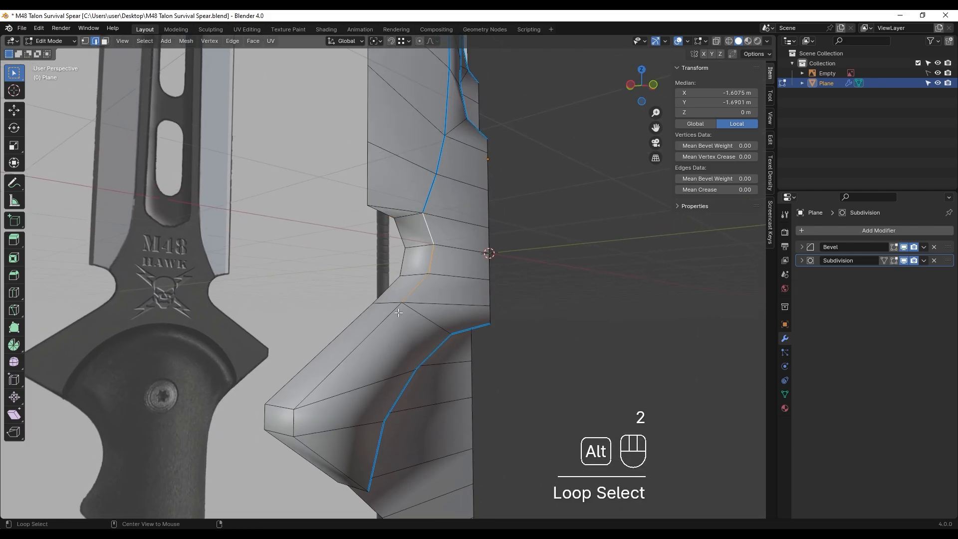
middle_click_drag(328, 471, 394, 270, "shift")
left_click(383, 242, "shift")
middle_click_drag(394, 270, 344, 312, "shift")
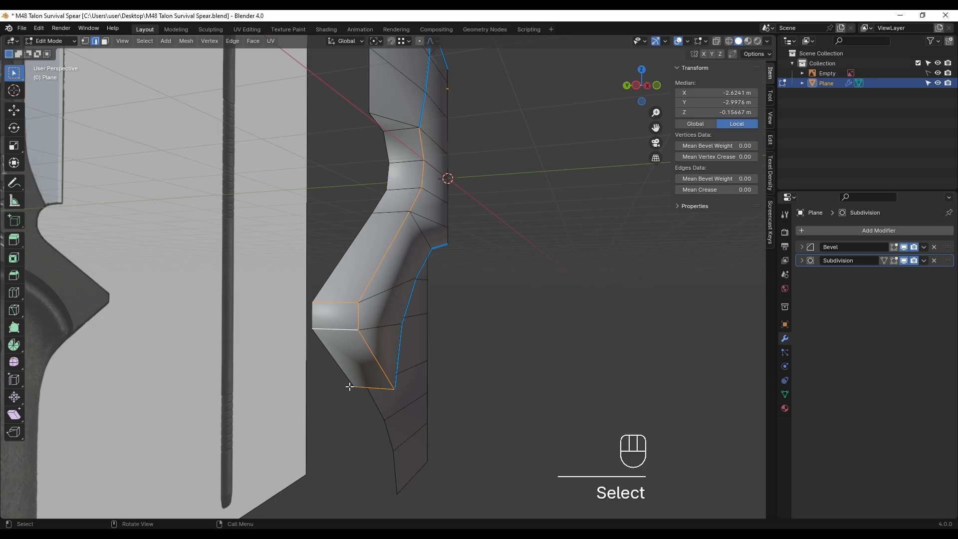
middle_click_drag(350, 387, 404, 299)
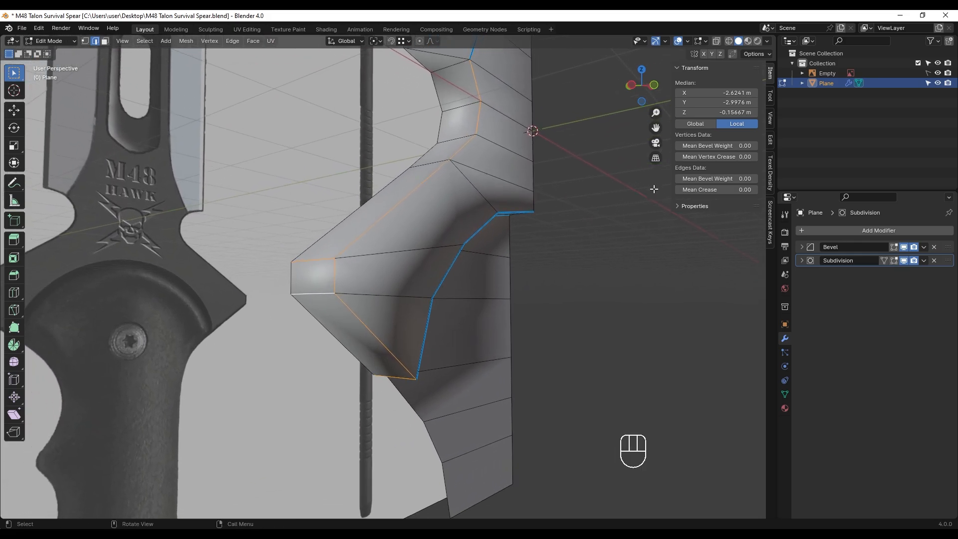
key("Tab")
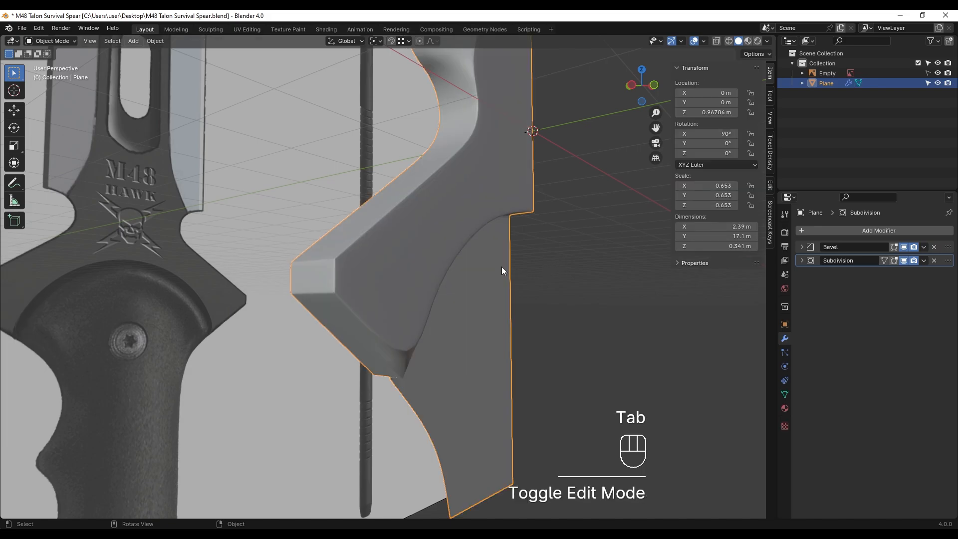
middle_click_drag(502, 266, 384, 339)
key("Tab")
- Select the grip plate's curved outer edges below the guard and try snapping them to the depth of the guard's side wall, undoing the attempt
left_click(393, 349)
middle_click_drag(414, 388, 437, 336, "shift")
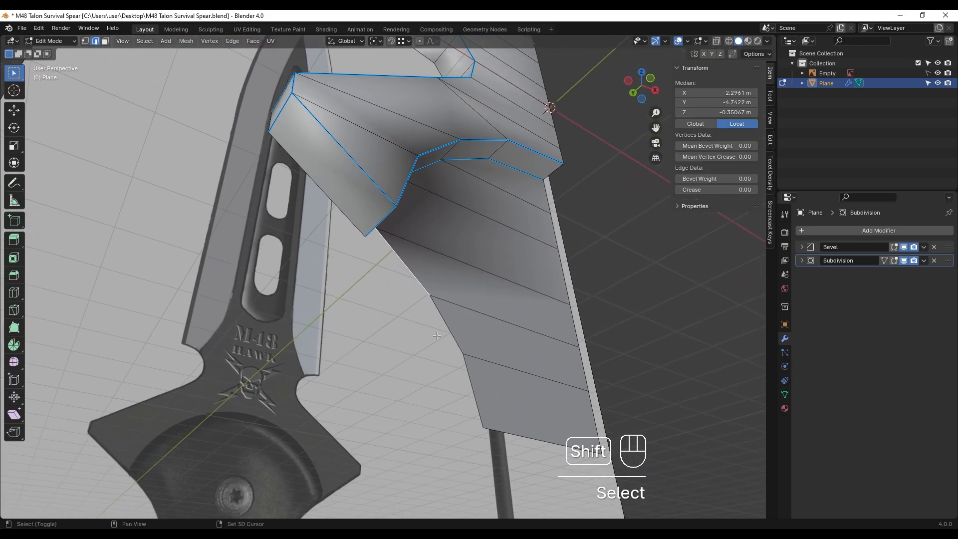
left_click(469, 373, "shift")
scroll(471, 377, "down", 4)
middle_click_drag(484, 390, 343, 413)
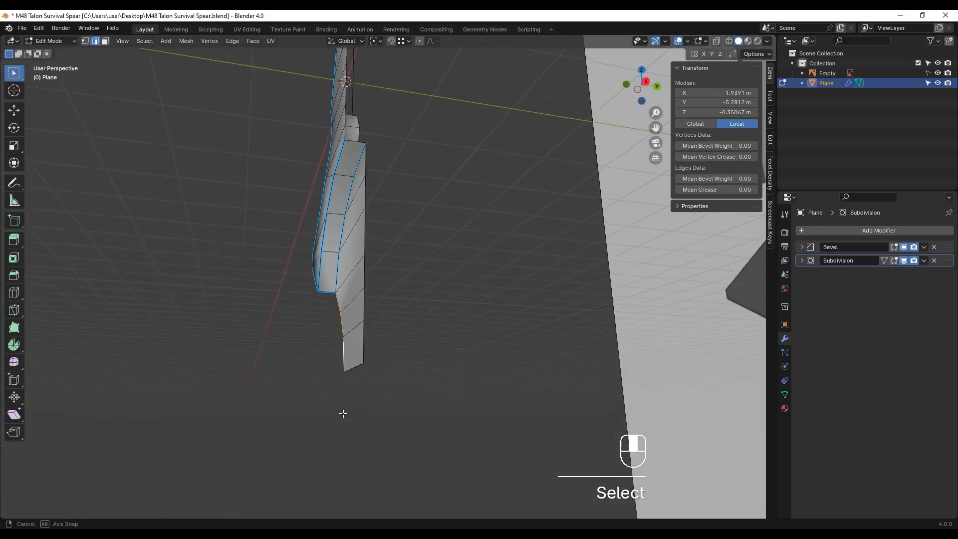
left_click(369, 174, "ctrl")
key("ctrl+z")
- Select the grip plate's full outline below the guard, including the arc's inner edges, and move it about 0.112 m along Y
left_click(370, 170, "ctrl+shift")
middle_click_drag(370, 173, 407, 304)
scroll(403, 301, "up", 1)
scroll(402, 301, "up", 3)
middle_click_drag(311, 323, 256, 235, "shift")
scroll(256, 235, "up", 3)
left_click(243, 194, "shift")
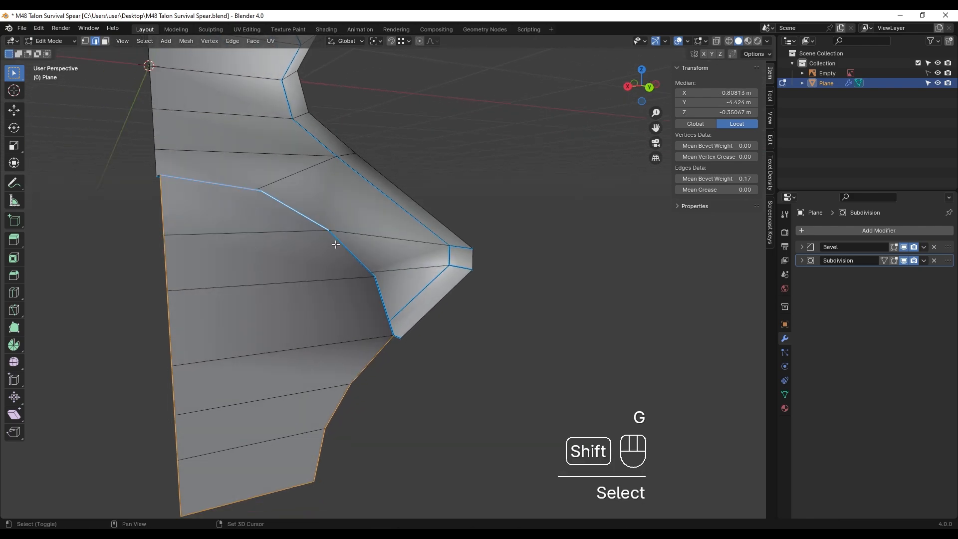
middle_click_drag(383, 292, 380, 319)
key("g")
key("y")
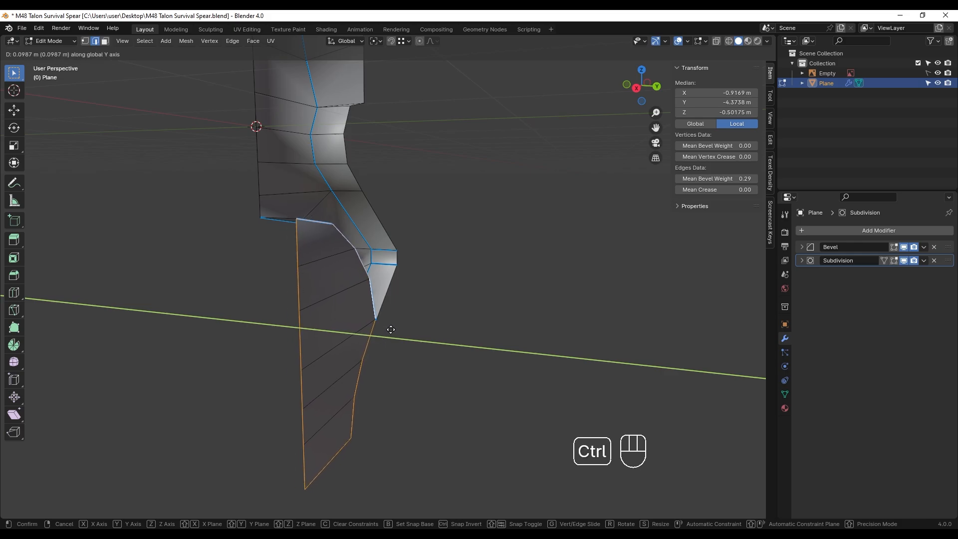
left_click(376, 321, "ctrl")
middle_click_drag(376, 321, 462, 353)
scroll(387, 368, "up", 6)
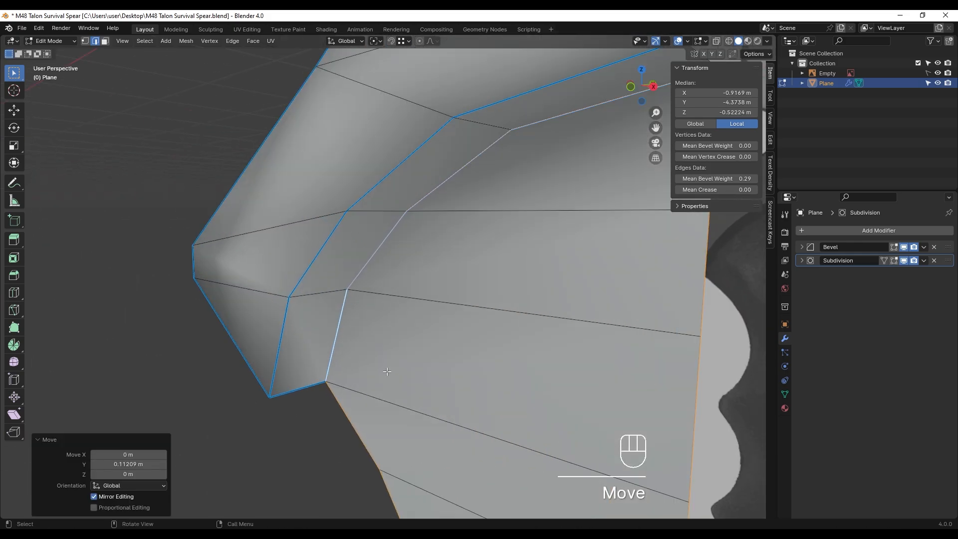
middle_click_drag(388, 367, 379, 327, "shift")
key("1")
left_click(364, 353)
left_click(318, 342)
scroll(339, 352, "up", 1)
key("g")
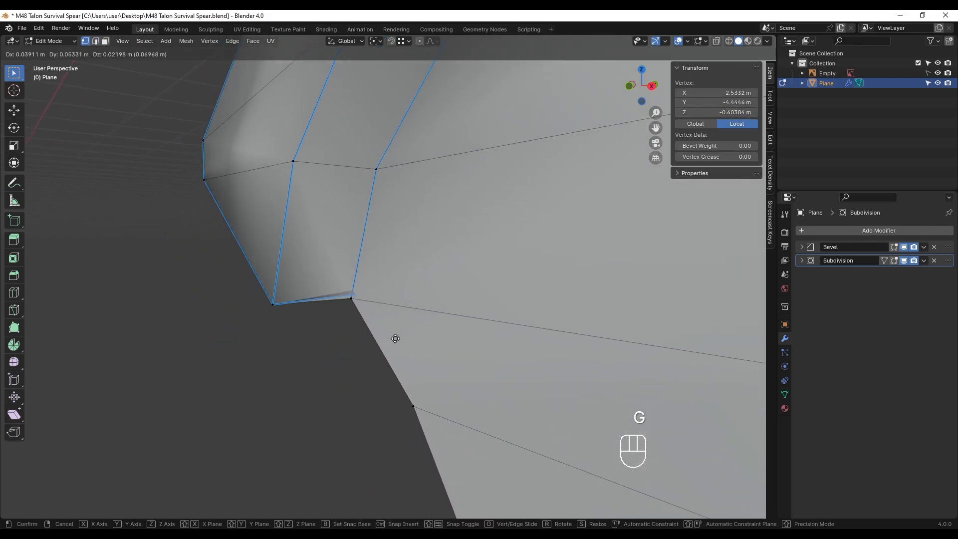
right_click(394, 340)
- Merge the overlapping vertices at the guard's lower inner corner at their center
key("z")
left_click(298, 344)
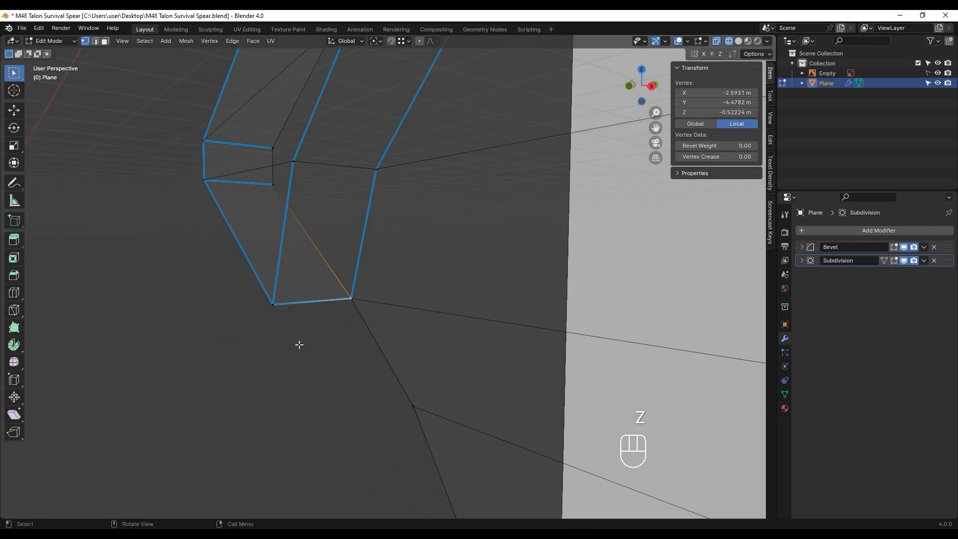
left_click(362, 311)
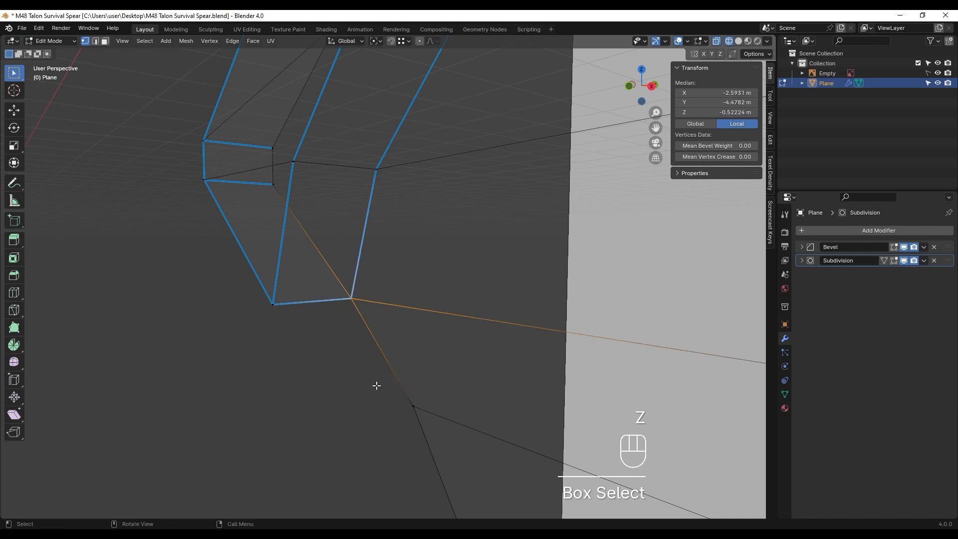
key("m")
left_click(352, 349)
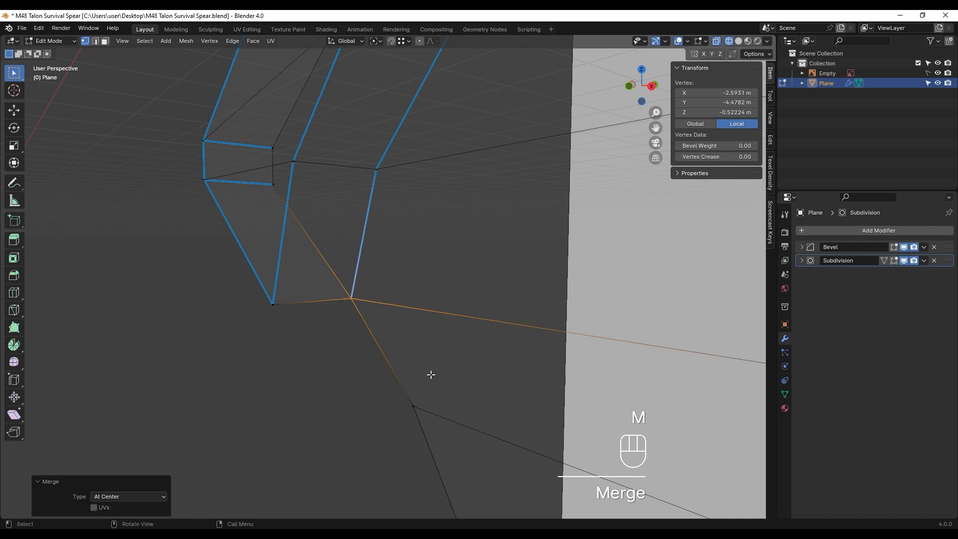
key("Tab")
key("z")
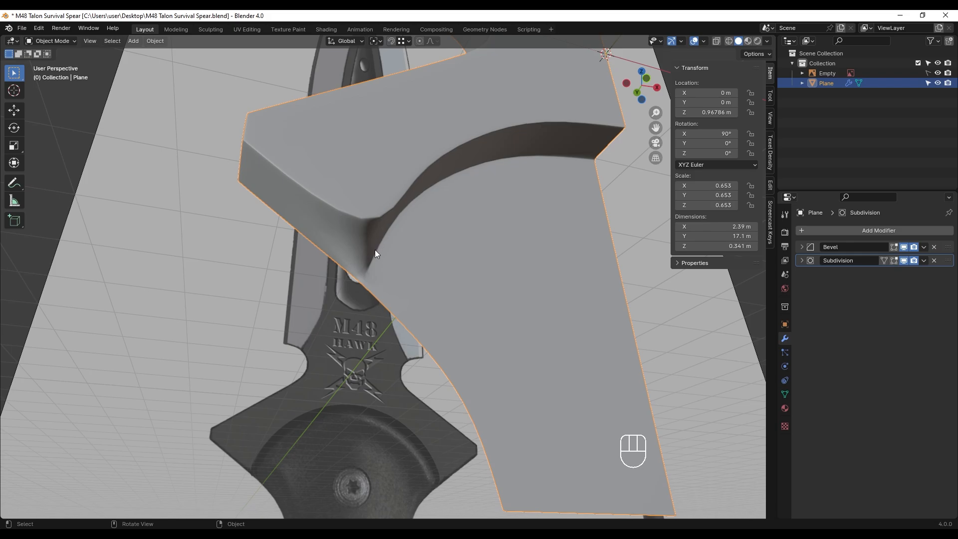
- Give the short edge at the blade's base, just above the neck notch, a bevel weight
middle_click_drag(379, 265, 405, 365)
key("Tab")
scroll(311, 271, "up", 3)
key("2")
left_click(311, 270)
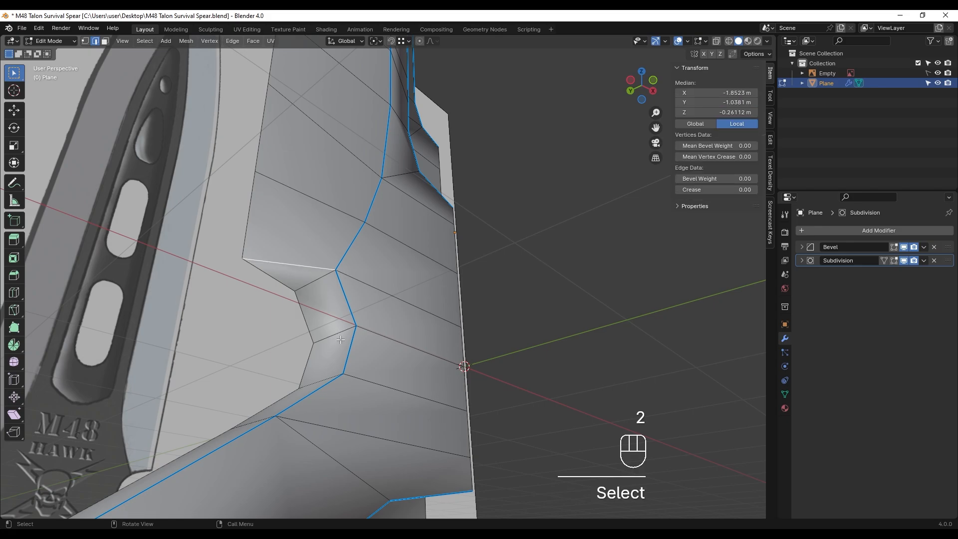
key("Tab")
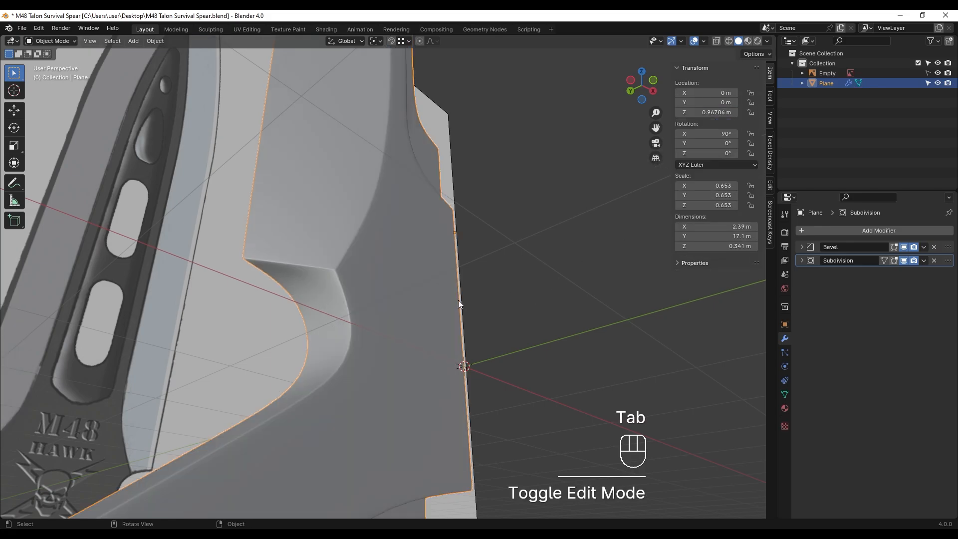
middle_click_drag(458, 301, 443, 276)
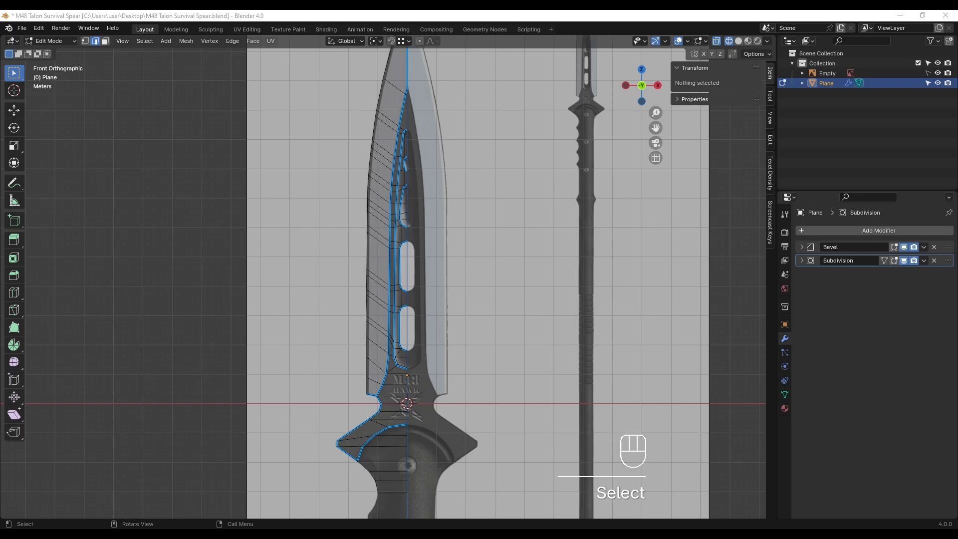
- Add one loop cut lengthwise along the blade's bevel, slid toward the outer cutting edge with a factor of about -0.787
scroll(353, 301, "up", 4)
middle_click_drag(353, 301, 459, 315, "shift")
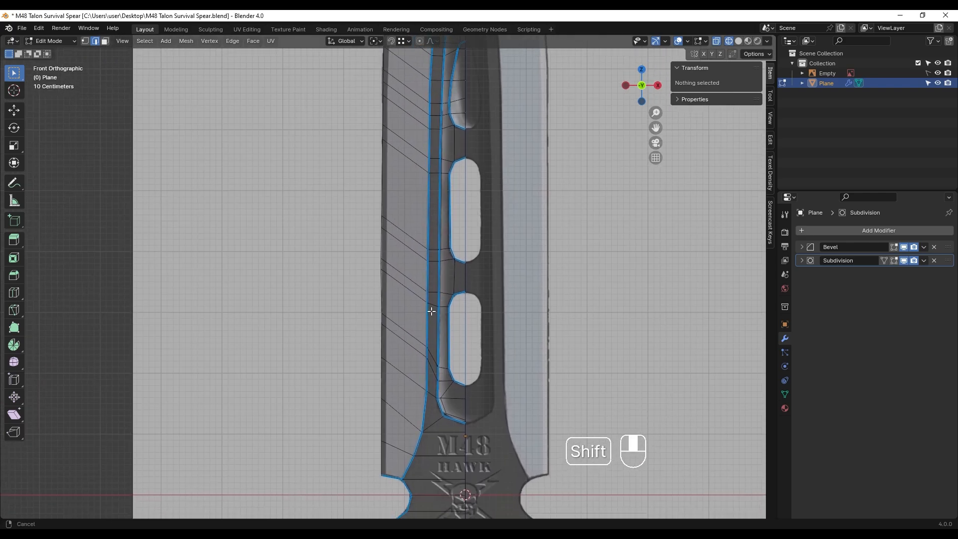
scroll(408, 258, "up", 3)
key("ctrl+r")
left_click(397, 242)
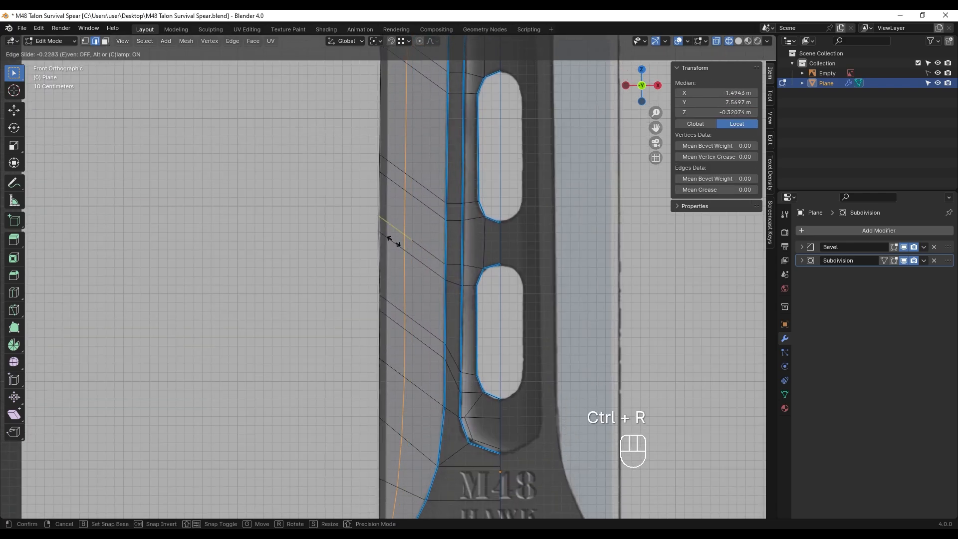
left_click(353, 229)
- Move the new edge loop about -0.043 m along the global Y axis
middle_click_drag(352, 228, 417, 344)
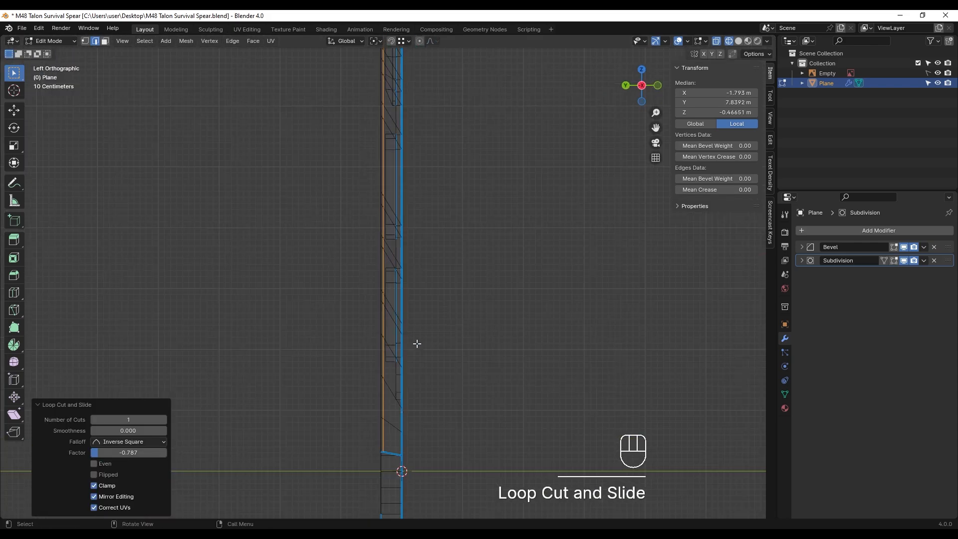
scroll(417, 344, "up", 3)
key("g")
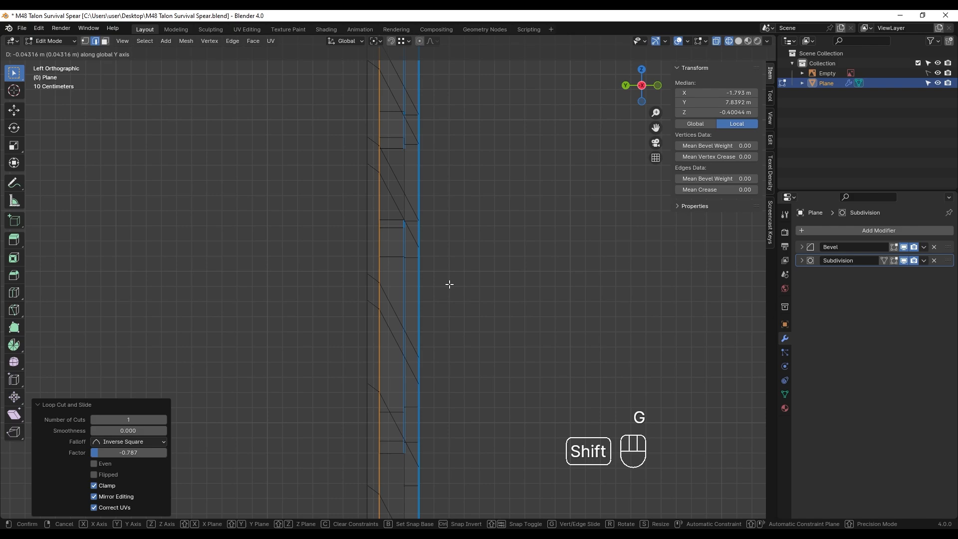
left_click(449, 284)
- Set the mean bevel weight of the cutting-edge loop to 1.00 and check the smoothed blade
key("z")
left_click(551, 283)
middle_click_drag(439, 306, 370, 314)
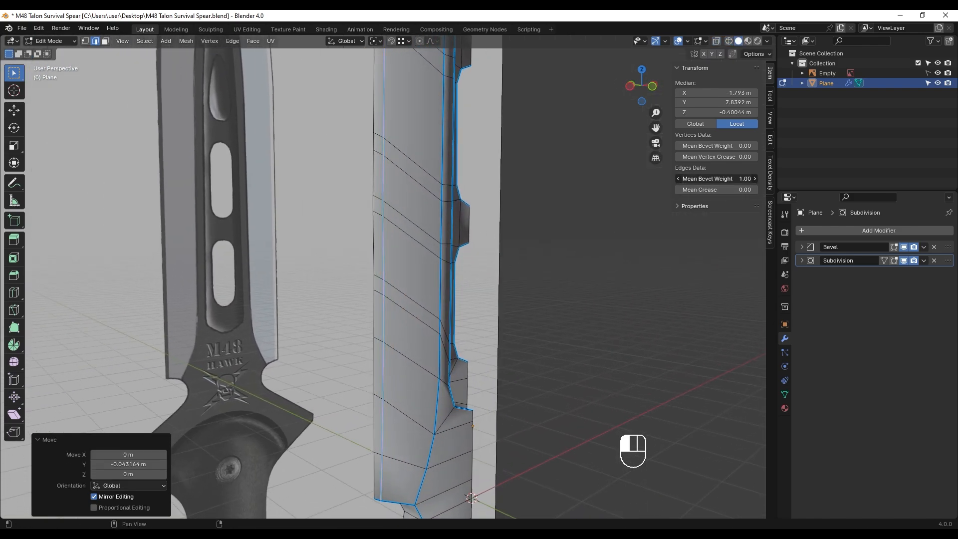
scroll(519, 244, "down", 2)
mouse_move(494, 256)
middle_mouse_down()
mouse_move(384, 274)
mouse_move(425, 279)
mouse_move(381, 323)
mouse_move(352, 295)
mouse_move(300, 293)
mouse_move(372, 341)
mouse_move(359, 347)
middle_mouse_up()
key("Tab")
key("Tab")
scroll(372, 342, "down", 2)
- Slide the loop's lowest vertex at the blade's base inward by a factor of about 0.085 to match the reference
key("z")
scroll(386, 299, "up", 7)
mouse_move(379, 453)
middle_mouse_down("shift")
mouse_move(386, 299)
mouse_move(403, 300)
middle_mouse_up("shift")
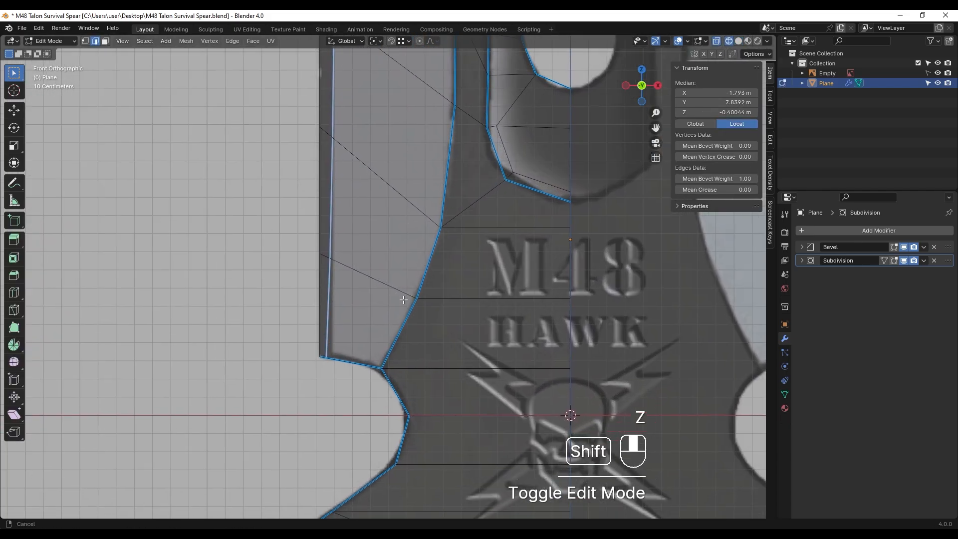
scroll(404, 300, "up", 2)
key("1")
left_click_drag(344, 354, 363, 385)
scroll(374, 352, "up", 3)
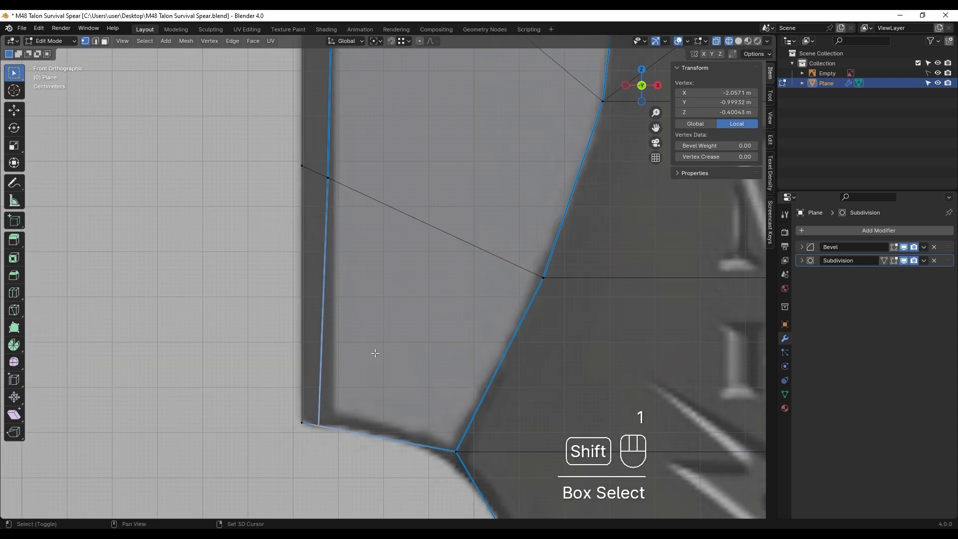
key("g")
key("g")
left_click(385, 357)
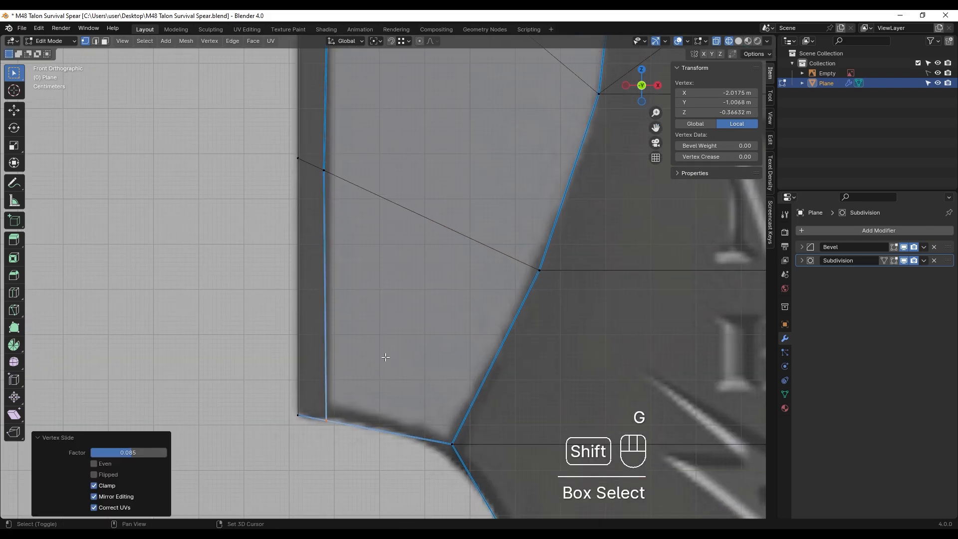
- Slide the next vertex up the loop inward by a factor of about 0.010
left_click(324, 171)
key("g")
key("g")
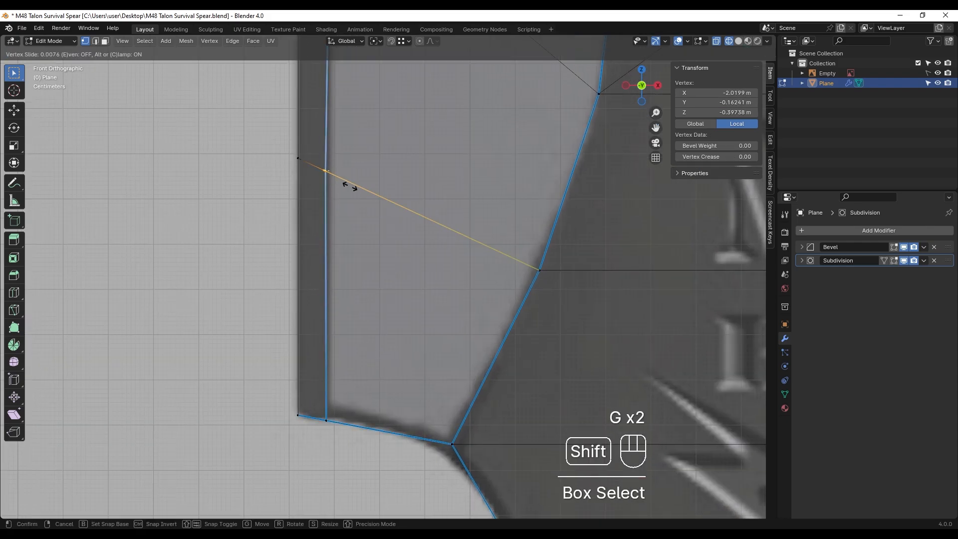
left_click(350, 186)
- Slide the loop's topmost vertex on the centre line up toward the blade tip
scroll(358, 243, "down", 8)
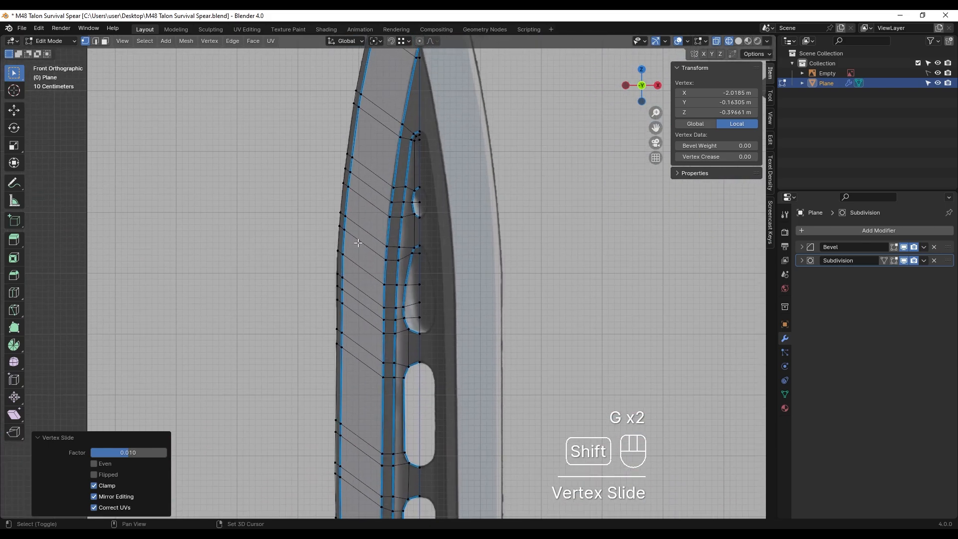
middle_click_drag(357, 243, 336, 453, "shift")
scroll(394, 180, "up", 2)
scroll(399, 215, "up", 6)
middle_click_drag(280, 292, 389, 262, "shift")
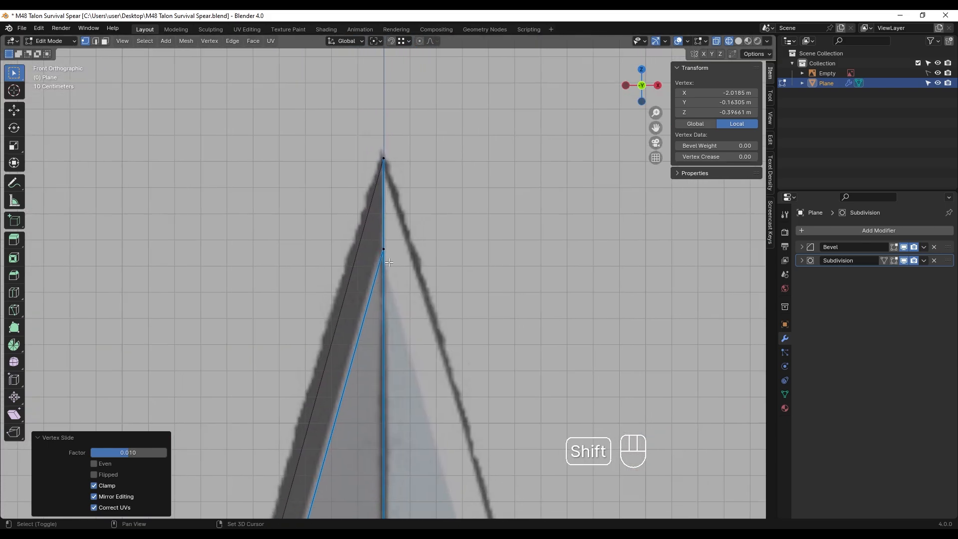
left_click_drag(382, 243, 396, 266)
key("g")
key("g")
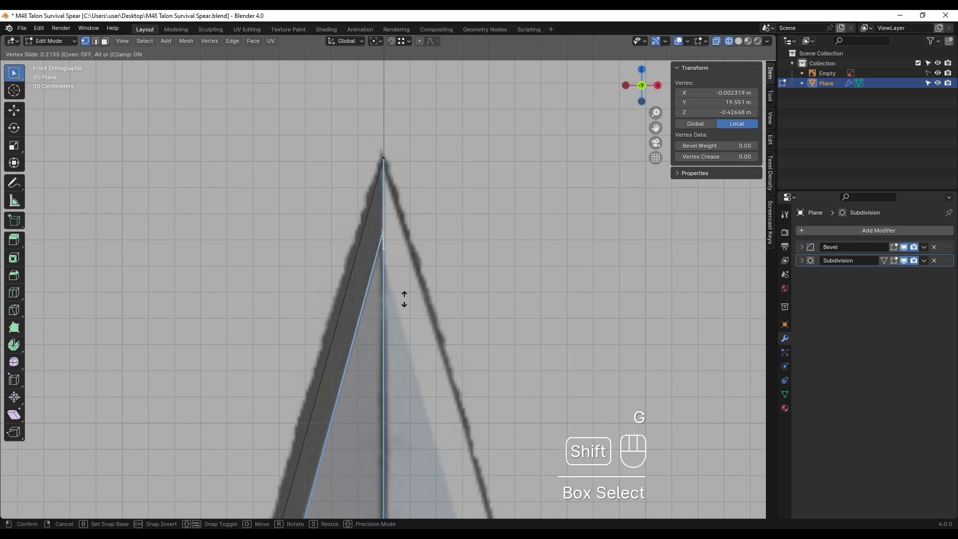
left_click(404, 302)
- Check the blade outside edit mode and save the file
key("Tab")
key("Tab")
scroll(424, 323, "down", 6)
key("ctrl+s")
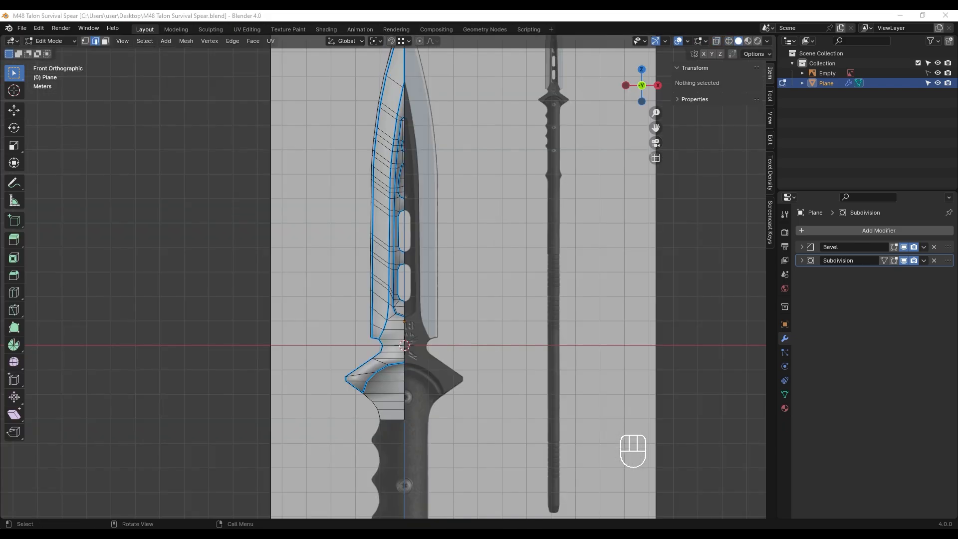
- Select the whole half mesh and symmetrize it from -X to +X
scroll(460, 344, "down", 1)
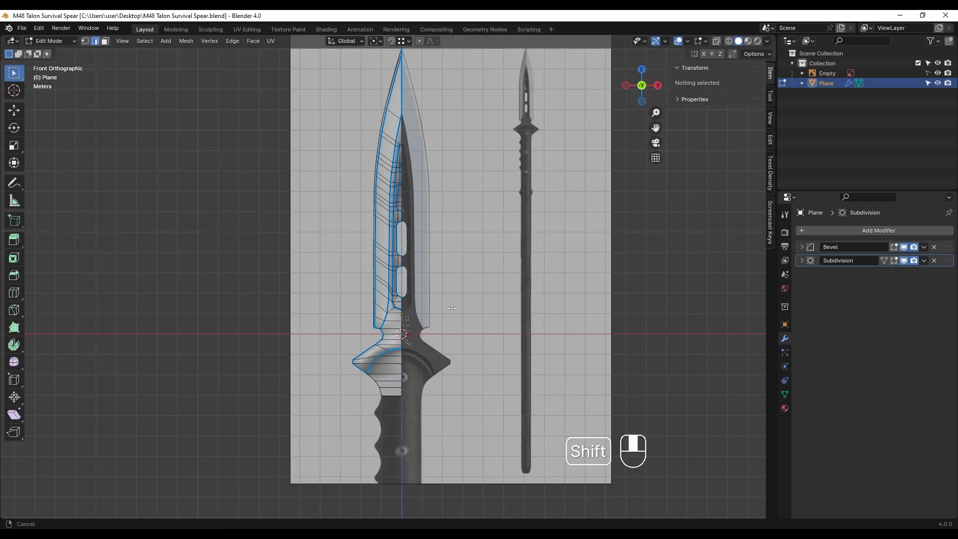
middle_click_drag(453, 286, 453, 315, "shift")
key("a")
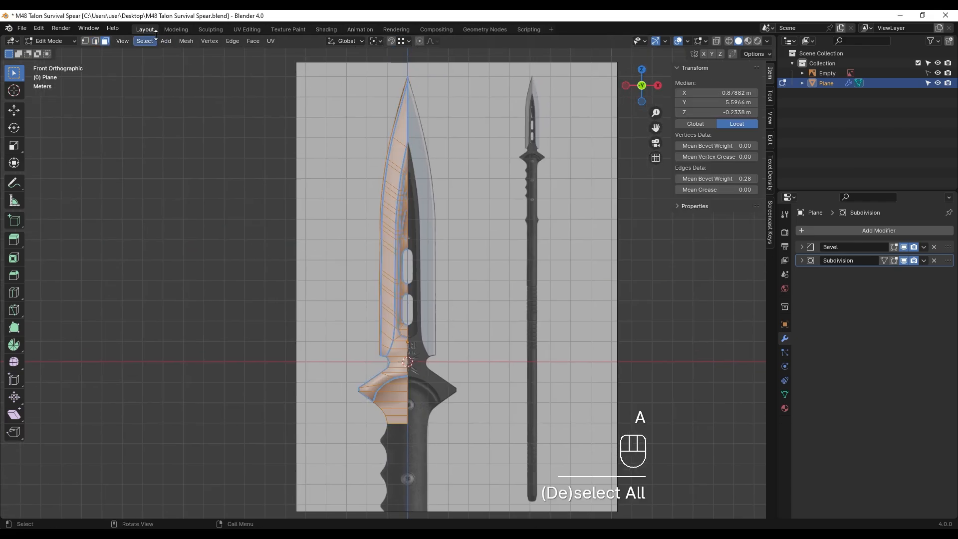
left_click(183, 42)
left_click(211, 185)
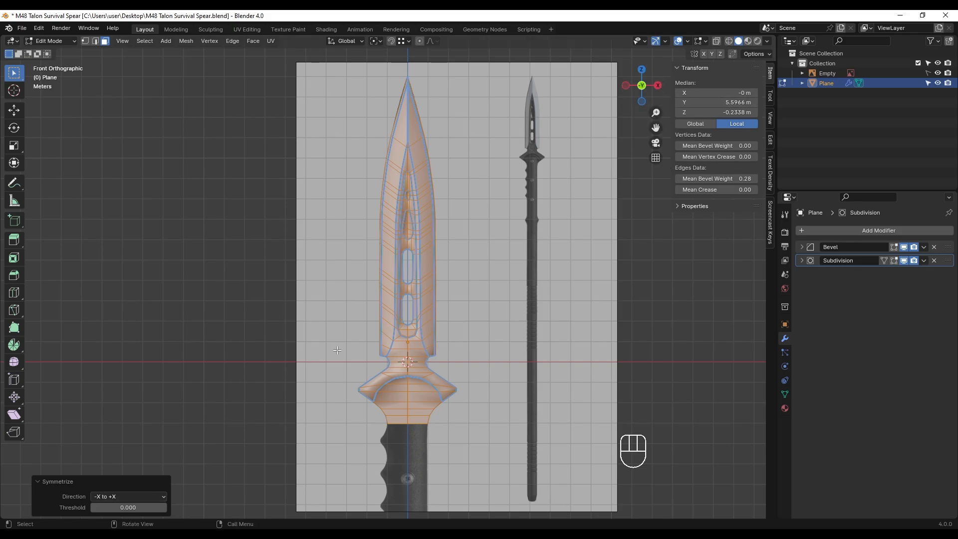
- Examine the centre seam between the mirrored halves closely and undo the Symmetrize
middle_click_drag(450, 366, 284, 271, "shift")
scroll(455, 307, "up", 5)
scroll(435, 318, "up", 1)
scroll(435, 319, "up", 9)
scroll(390, 301, "up", 18)
middle_click_drag(398, 302, 389, 302, "shift")
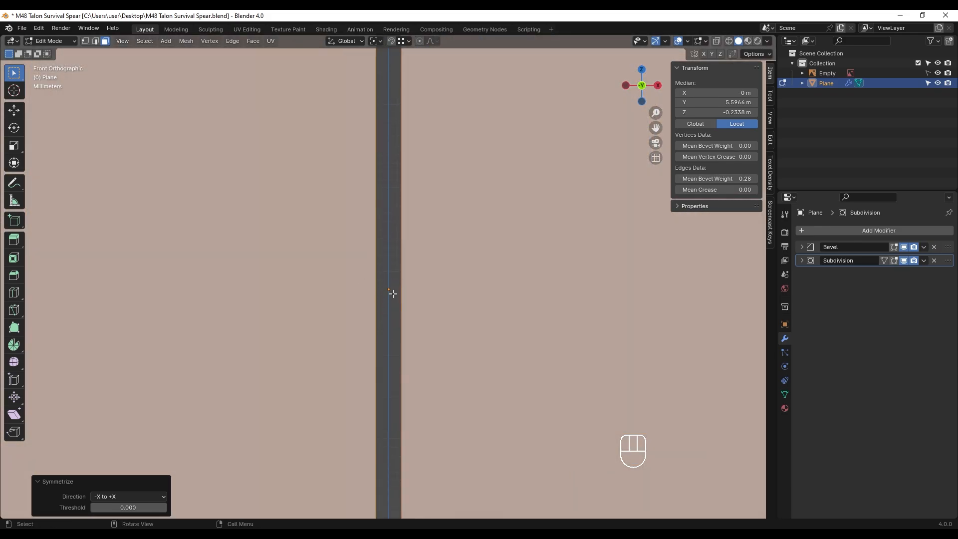
scroll(390, 297, "up", 3)
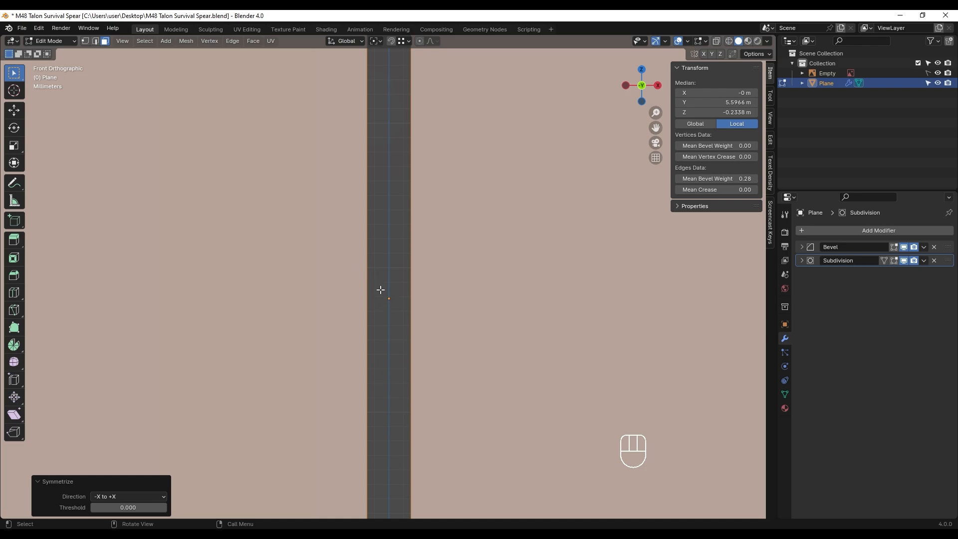
left_click(476, 326)
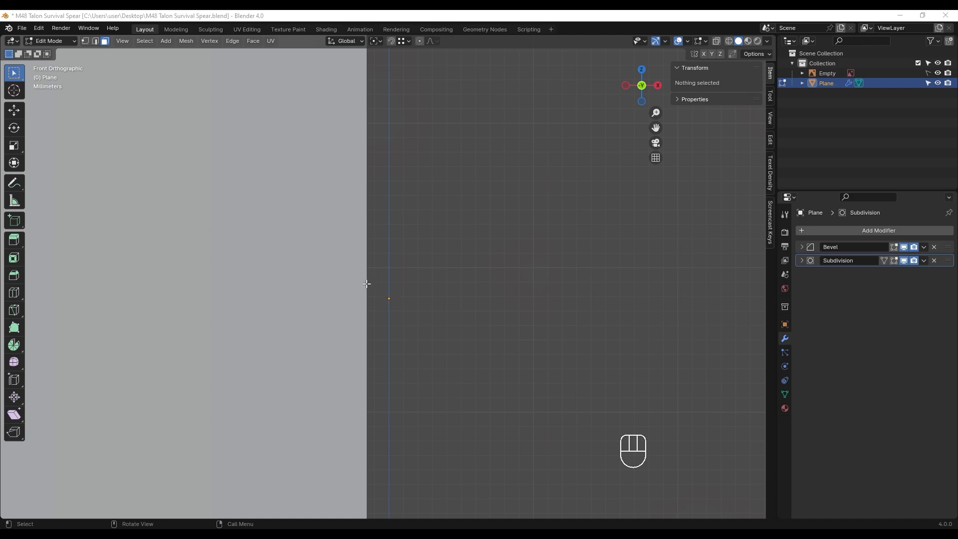
scroll(439, 440, "up", 5)
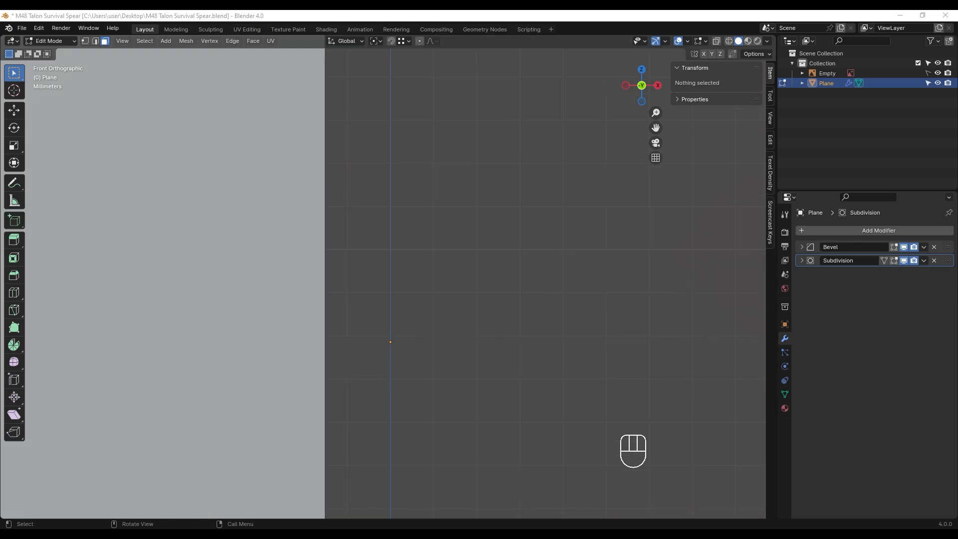
scroll(410, 314, "down", 10)
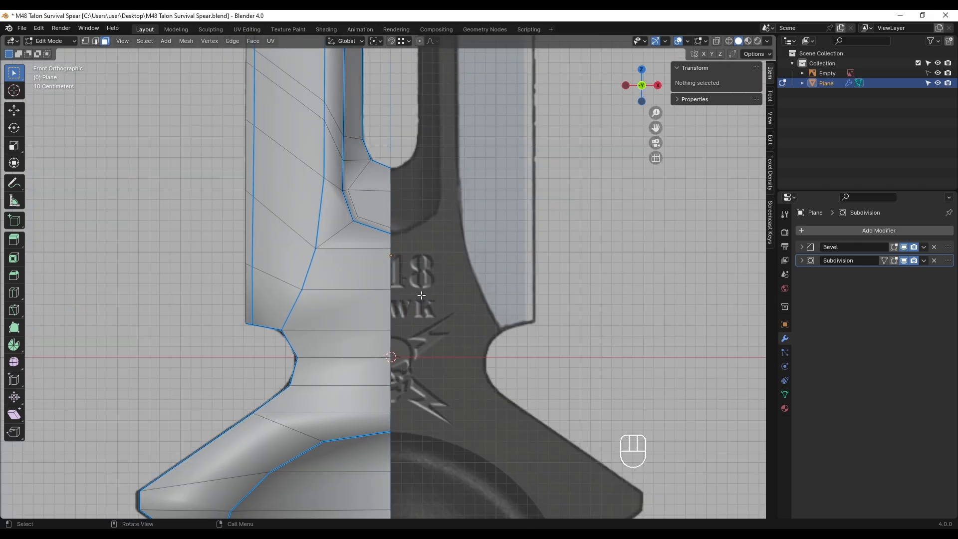
- Select the half mesh's open boundary edges along the centre line, from the grip end up through the blade
scroll(421, 296, "down", 4)
middle_click_drag(405, 351, 401, 284, "shift")
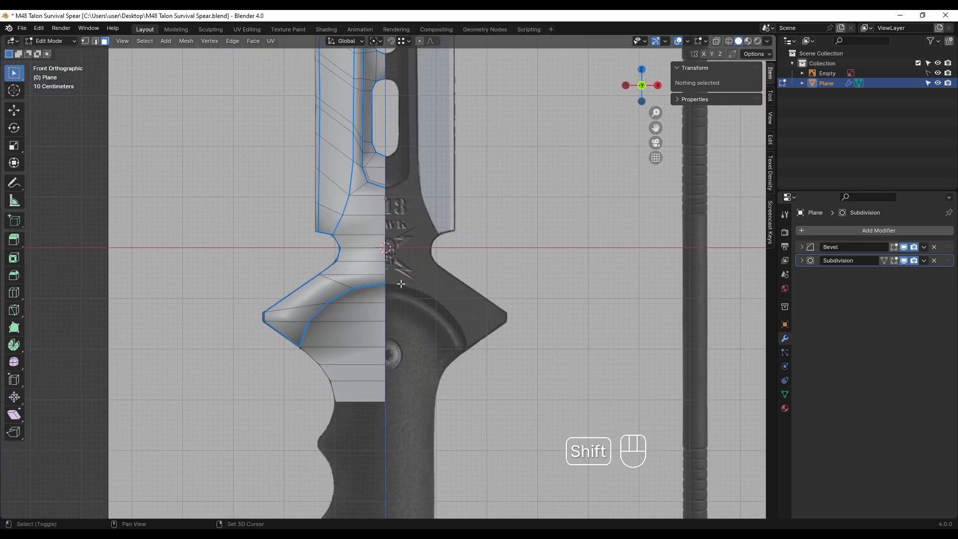
key("2")
left_click(389, 309, "alt")
left_click(389, 309, "alt+shift")
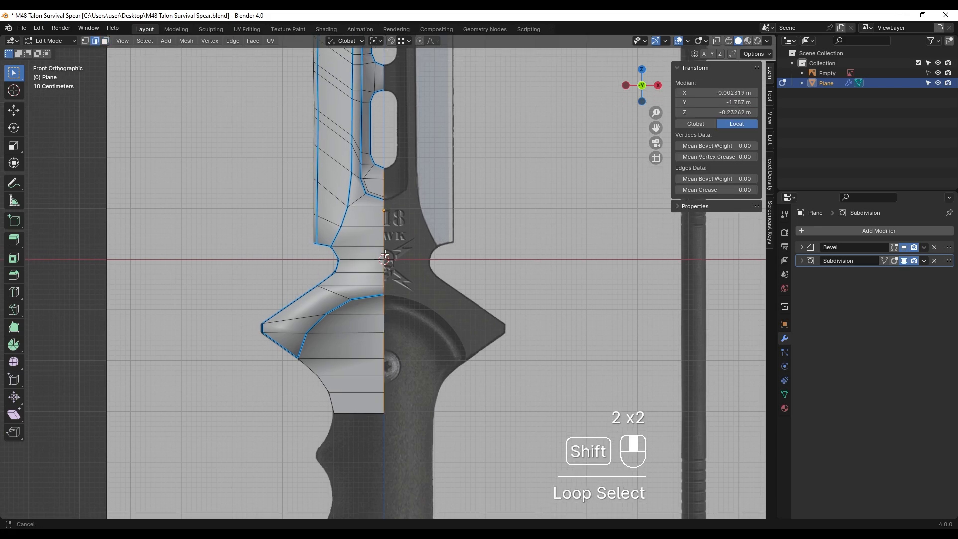
middle_click_drag(387, 174, 374, 424, "shift")
middle_click_drag(384, 201, 381, 366, "shift")
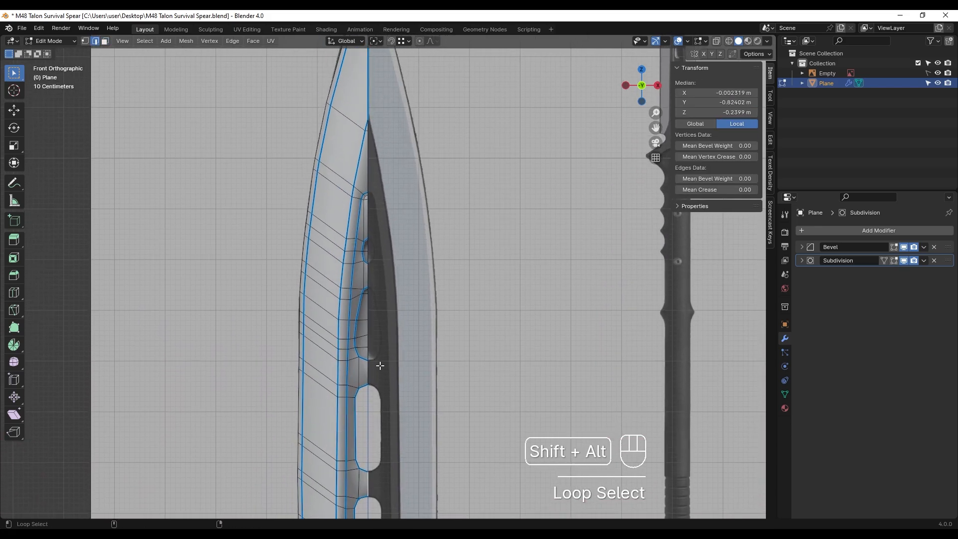
middle_click_drag(364, 148, 354, 394, "shift")
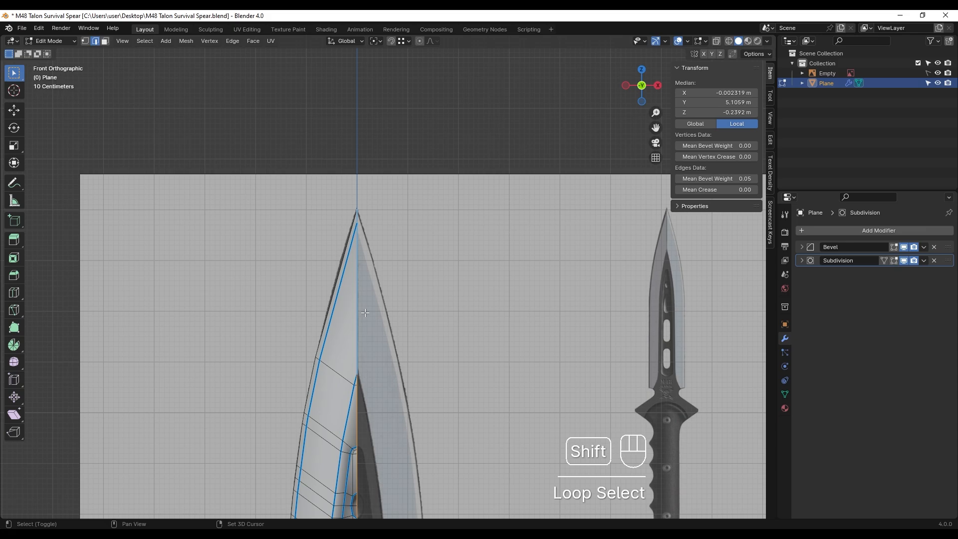
- Zoom in on the selected centre-line edges and set the snap target to Increment
scroll(365, 312, "down", 10, "shift")
scroll(400, 261, "up", 4)
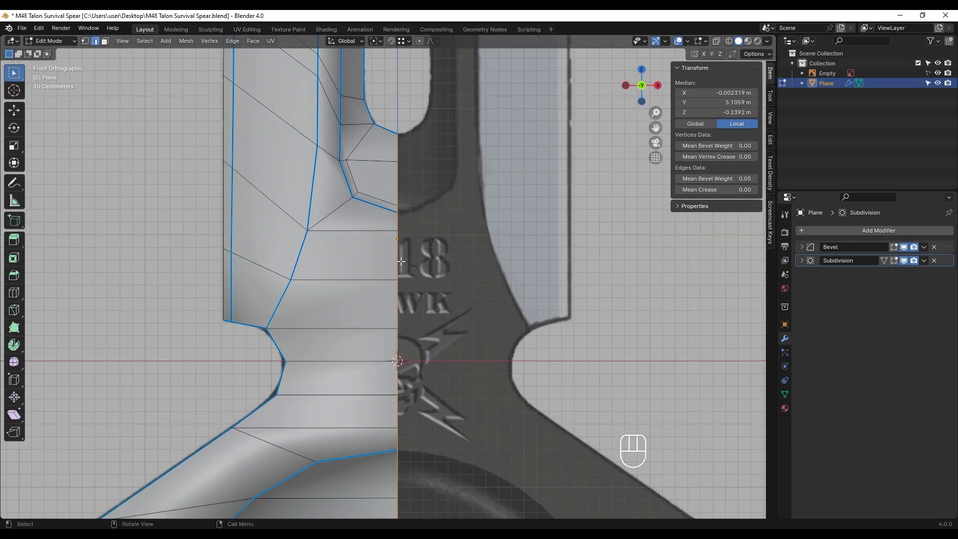
scroll(400, 262, "up", 8)
middle_click_drag(448, 164, 417, 219, "shift")
left_click(407, 42)
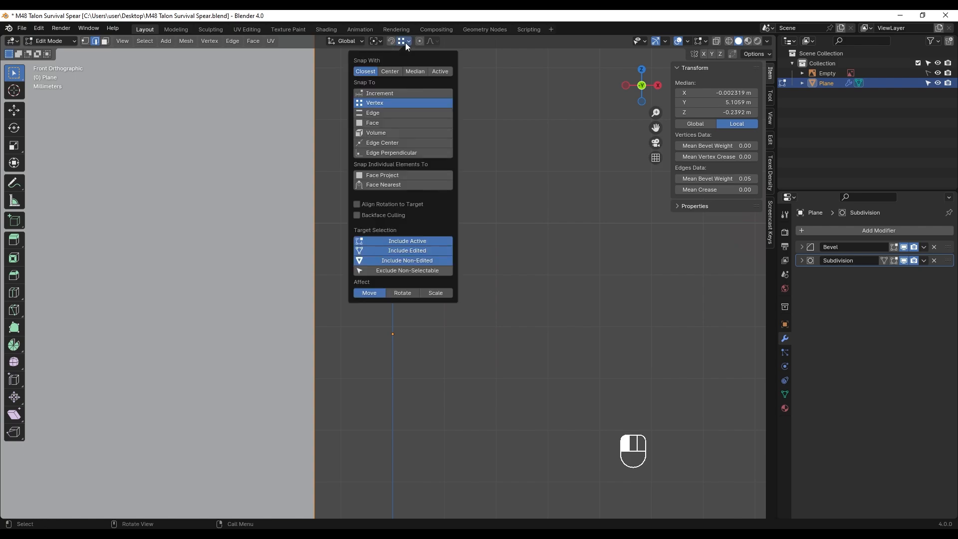
left_click(398, 94)
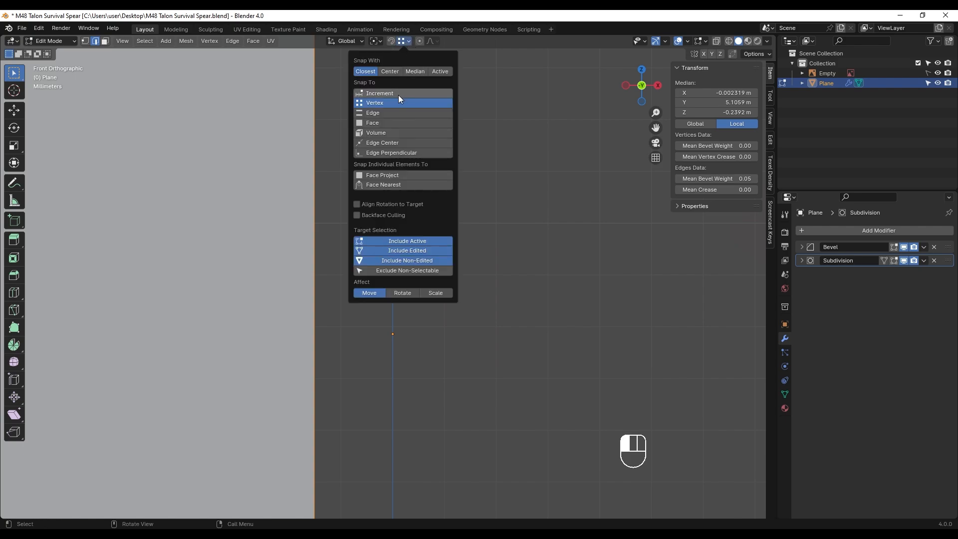
- Try to move the selected centre-line edges along global X onto the Z axis line with snapping
middle_click_drag(346, 285, 360, 282, "shift")
key("g")
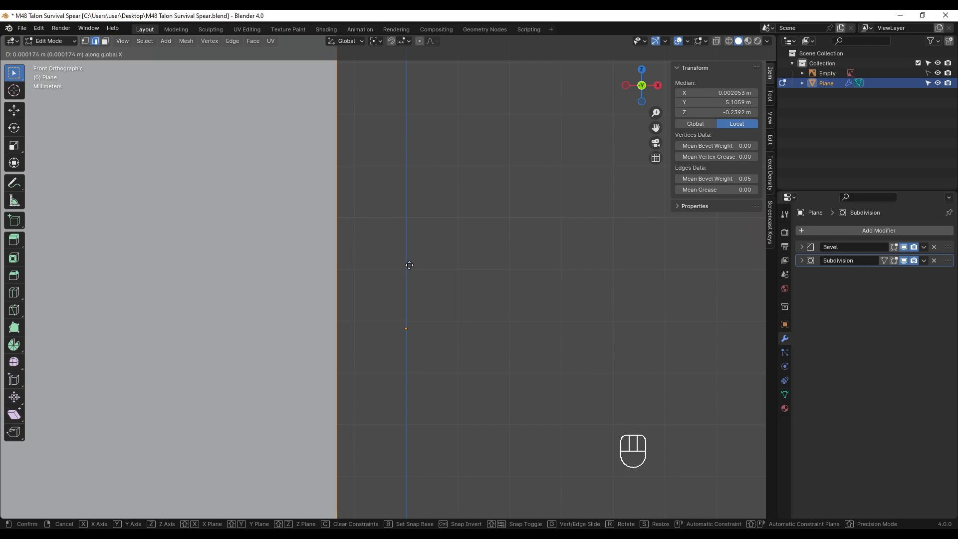
key("ctrl")
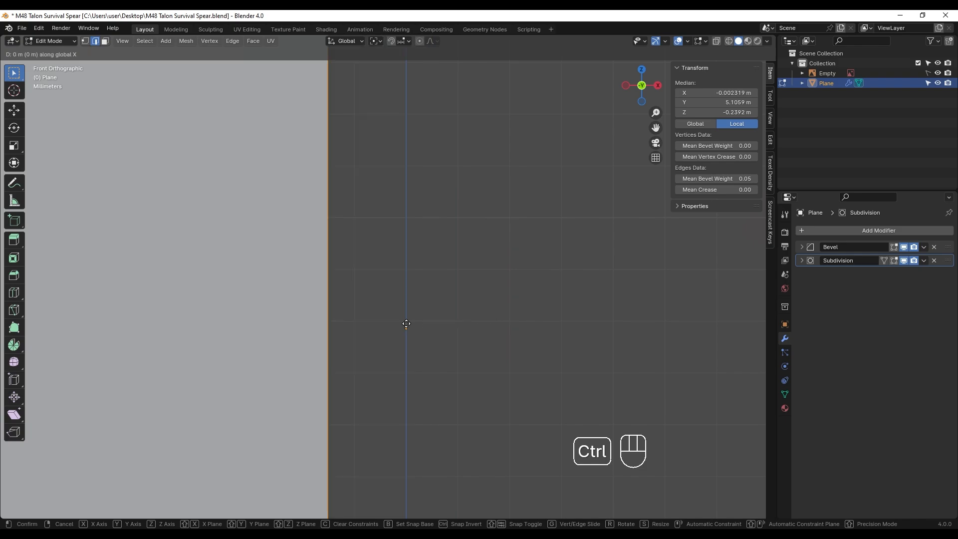
left_click(406, 324)
- Adjust the snapping and move the centre-line edges along local X so their median lies at X = 0 m
left_click(408, 41)
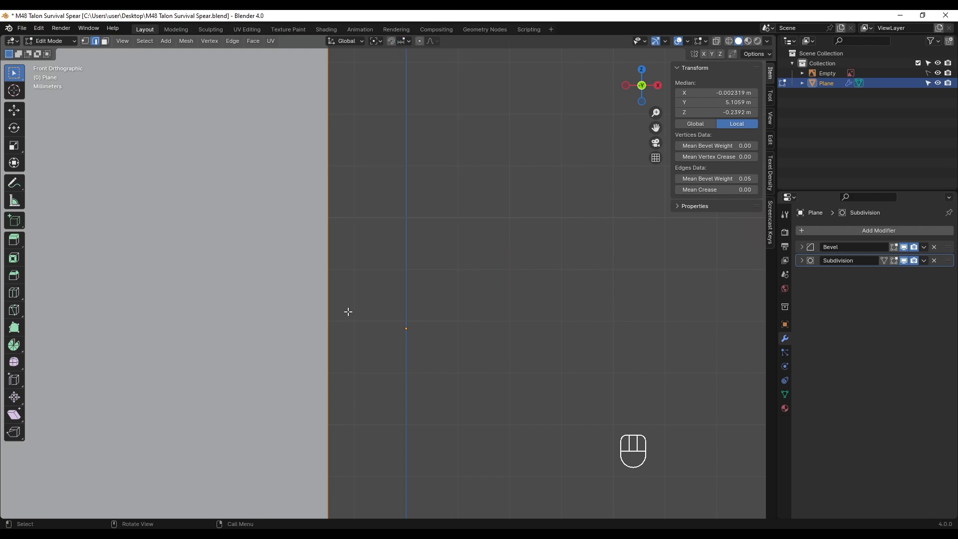
key("g")
key("x")
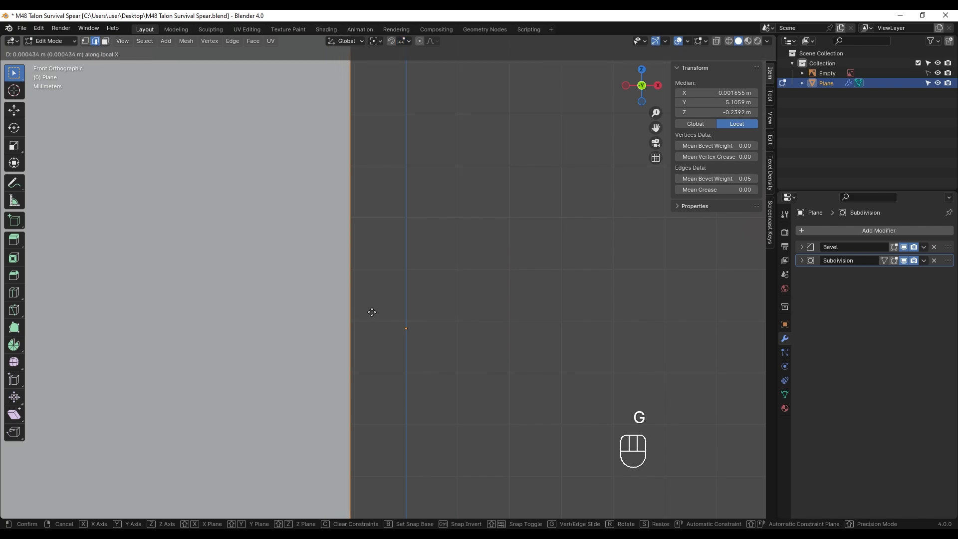
key("ctrl")
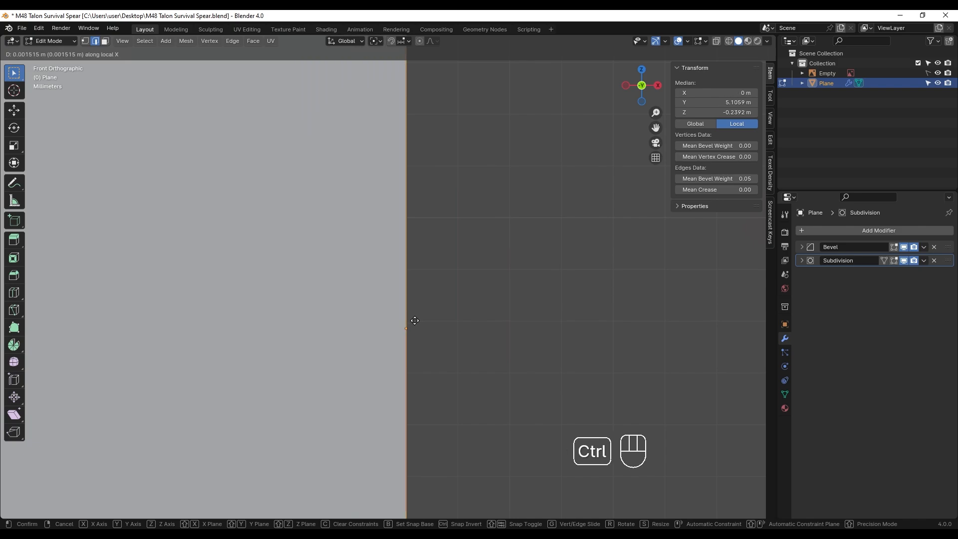
left_click(415, 320, "ctrl")
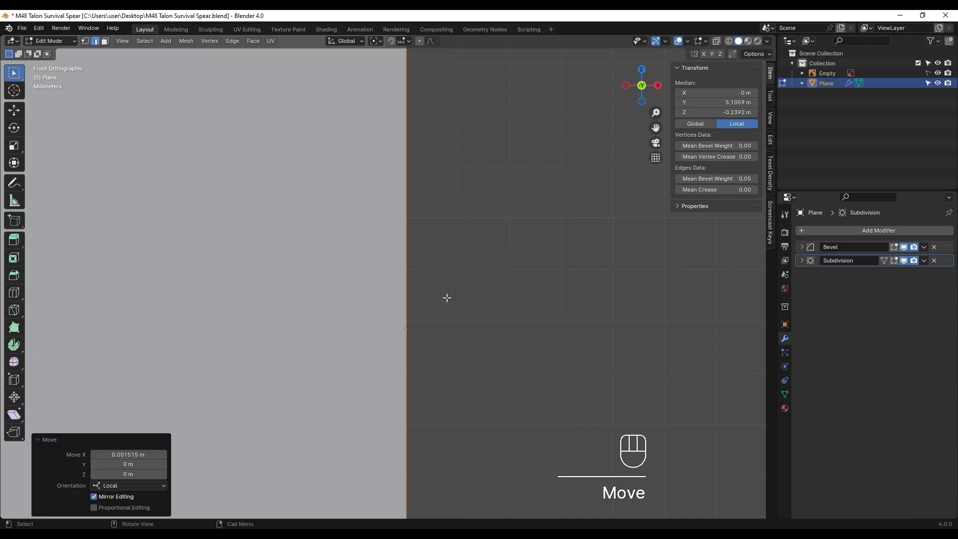
- Select the whole half mesh, symmetrize it across the centre line, and check the seam at the blade slots outside edit mode
scroll(446, 298, "down", 15)
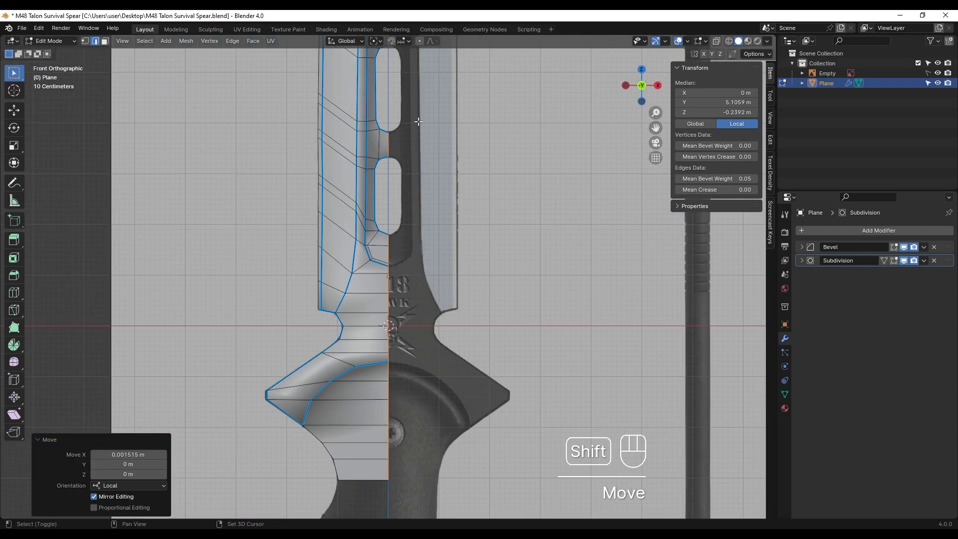
middle_click_drag(418, 121, 418, 319, "shift")
scroll(418, 327, "down", 3)
key("a")
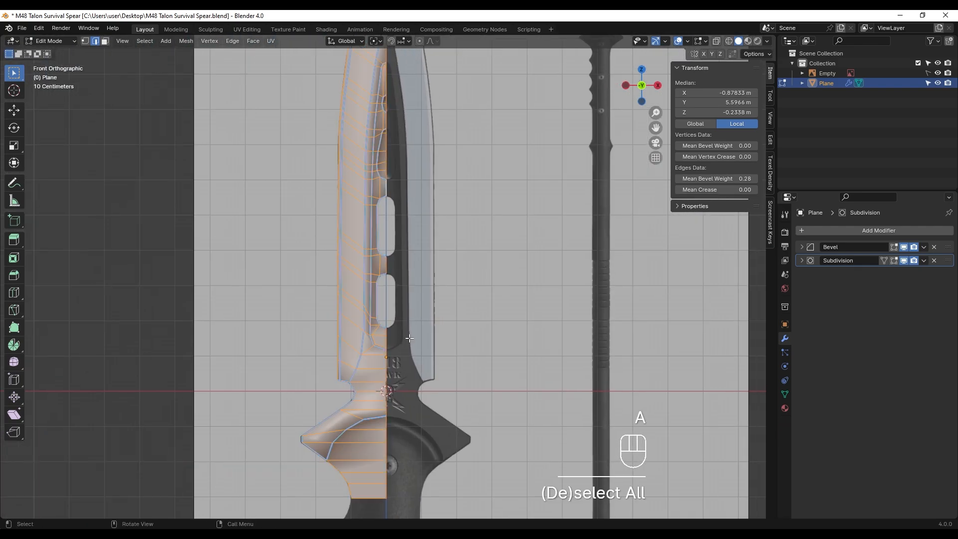
left_click(182, 40)
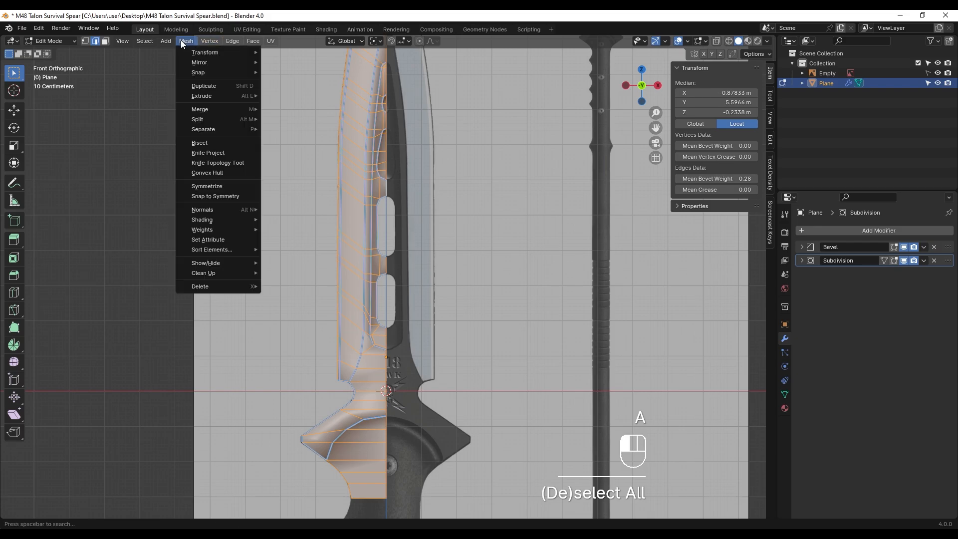
left_click(215, 185)
left_click(531, 229)
scroll(380, 269, "up", 10)
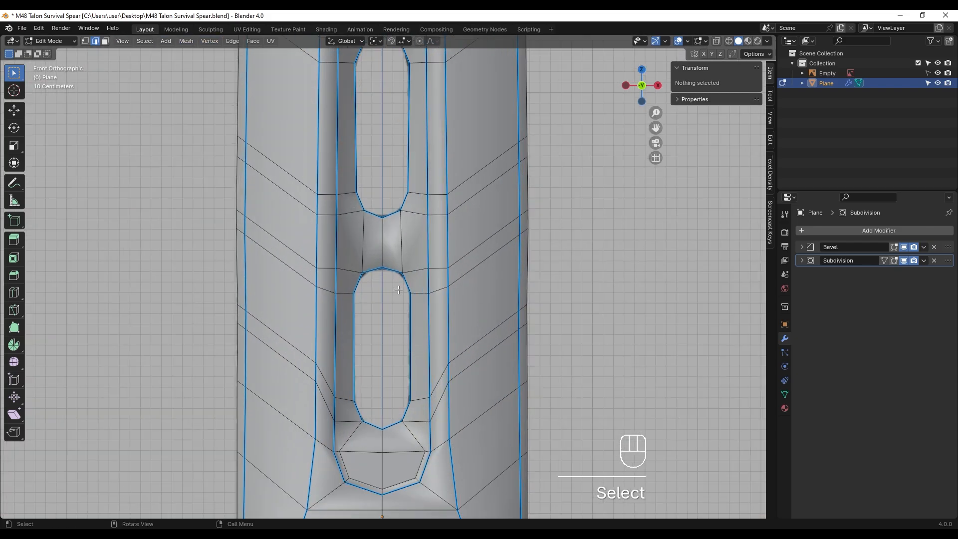
scroll(399, 299, "down", 3)
key("Tab")
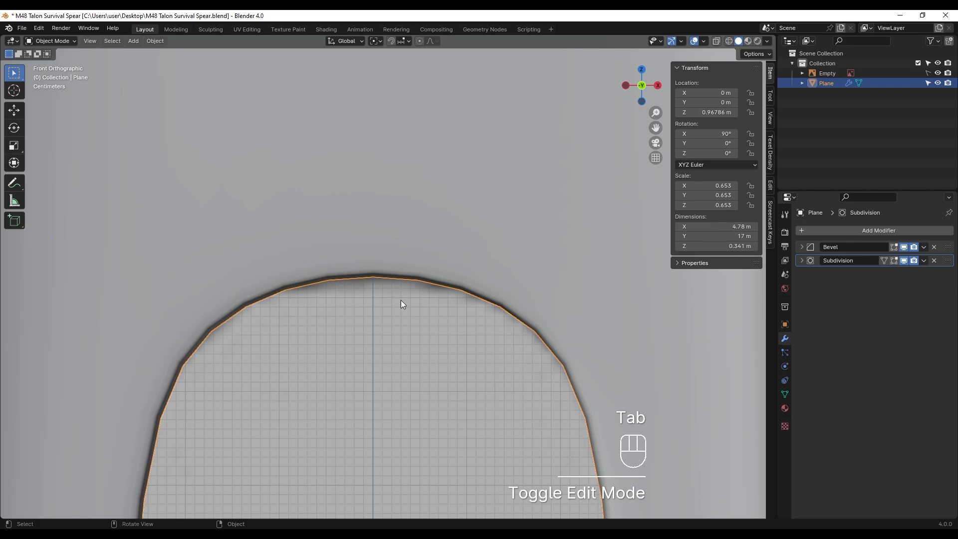
scroll(452, 284, "down", 8)
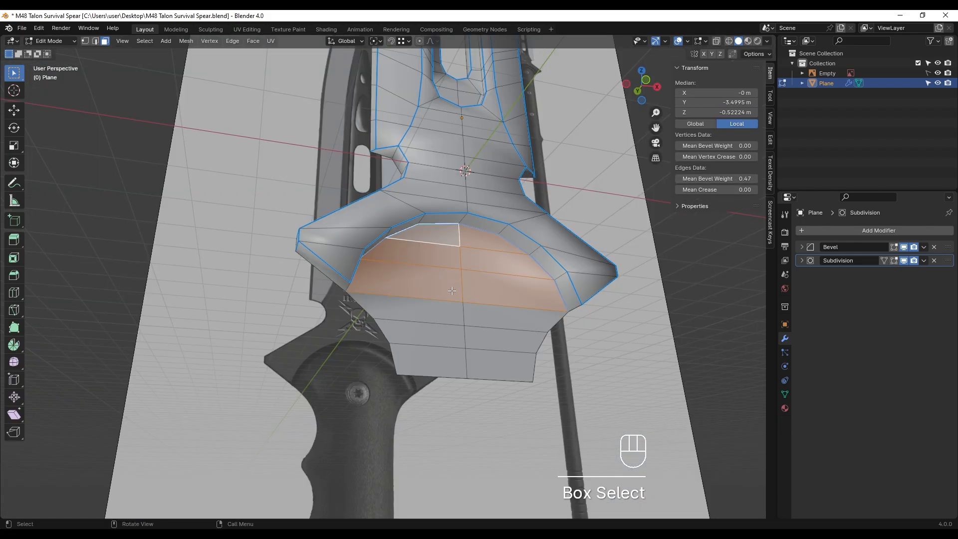
left_click_drag(345, 292, 473, 380, "shift")
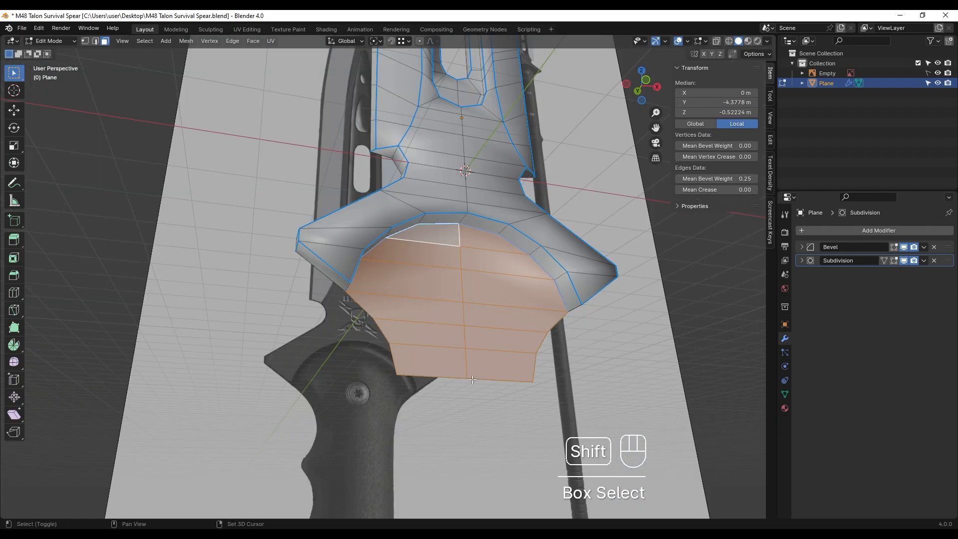
mouse_move(442, 278)
middle_mouse_down()
mouse_move(449, 279)
mouse_move(435, 284)
middle_mouse_up()
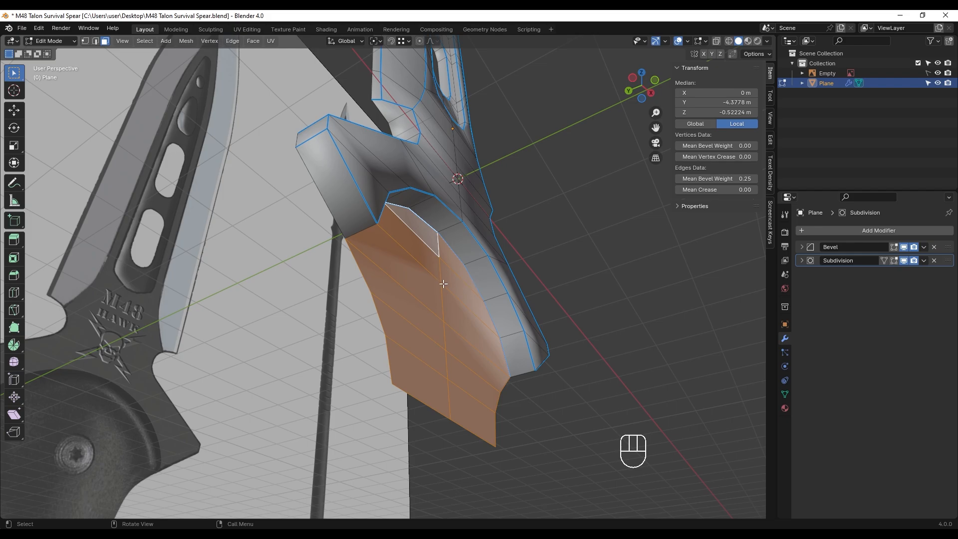
scroll(477, 257, "up", 1)
middle_click_drag(440, 290, 631, 228)
left_click(557, 282)
- Add a single unslid loop cut halfway through the thickness of the guard and blade side walls
key("ctrl+r")
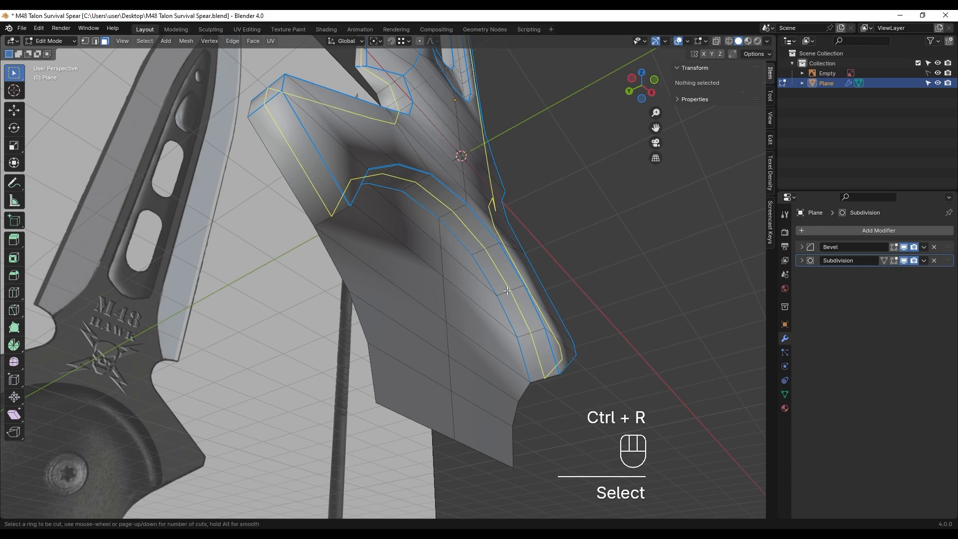
left_click(507, 291)
right_click(506, 290)
- Merge the new mid-thickness vertex at the blade's lower -X corner into the adjacent bevel-line vertex with At Last
scroll(502, 289, "down", 3)
middle_click_drag(479, 294, 411, 274)
scroll(407, 249, "up", 2)
middle_click_drag(400, 214, 344, 335, "shift")
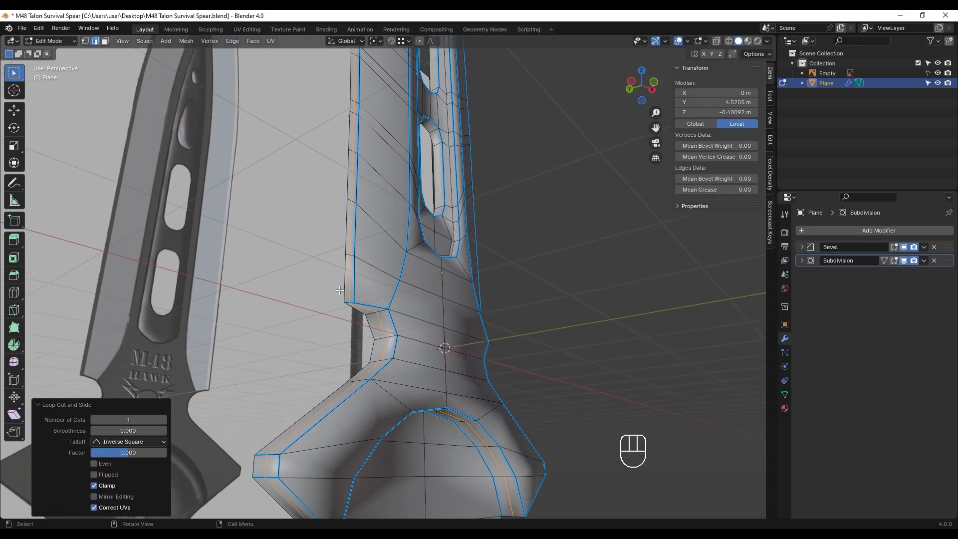
scroll(339, 290, "up", 2)
mouse_move(339, 290)
middle_mouse_down("shift")
mouse_move(310, 370)
mouse_move(329, 295)
middle_mouse_up("shift")
key("1")
left_click(309, 370)
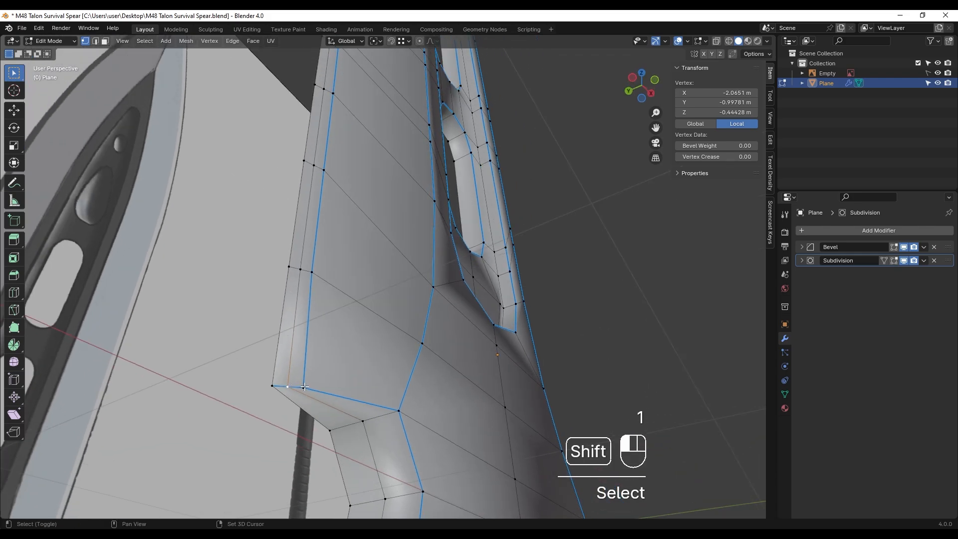
key("m")
left_click(298, 417)
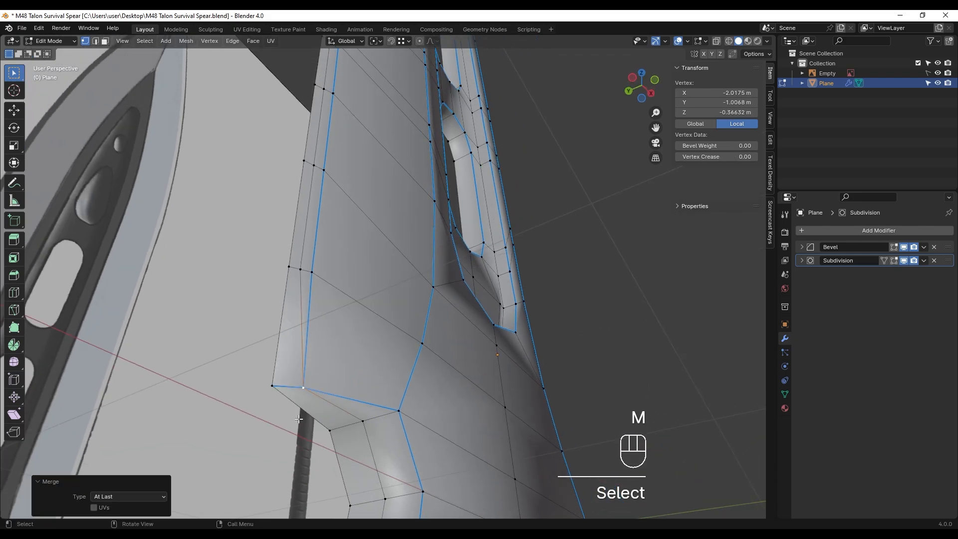
- Merge the matching mid-thickness vertex at the blade's lower +X corner into its adjacent bevel-line vertex
middle_click_drag(303, 388, 410, 385)
middle_click_drag(409, 384, 439, 359, "shift")
middle_click_drag(439, 360, 399, 319, "shift")
scroll(329, 389, "up", 4)
middle_click_drag(329, 389, 403, 306, "shift")
left_click(446, 340)
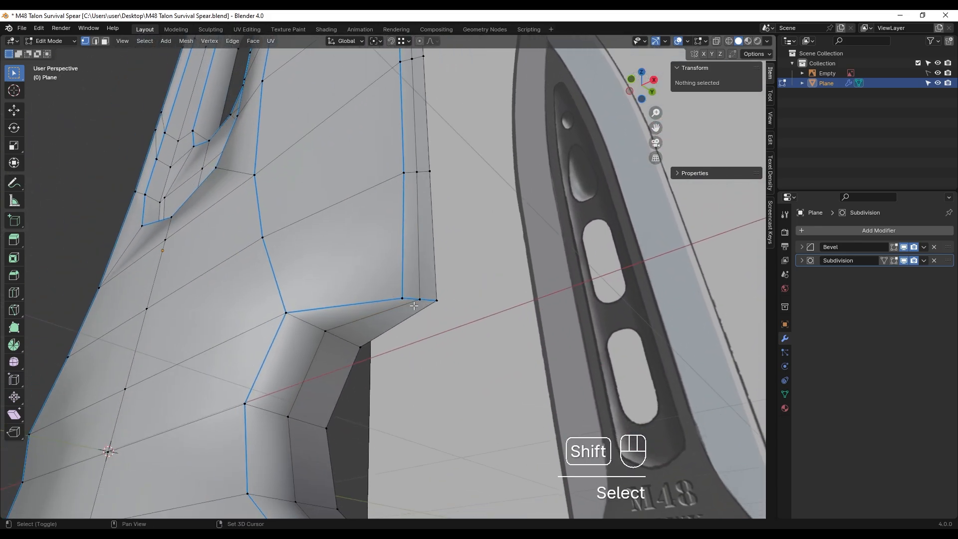
left_click(420, 301, "shift")
left_click(402, 299, "shift")
key("m")
left_click(403, 305)
- Select the new edge loop running along the blade's thin cutting-edge wall and dissolve its edges
key("2")
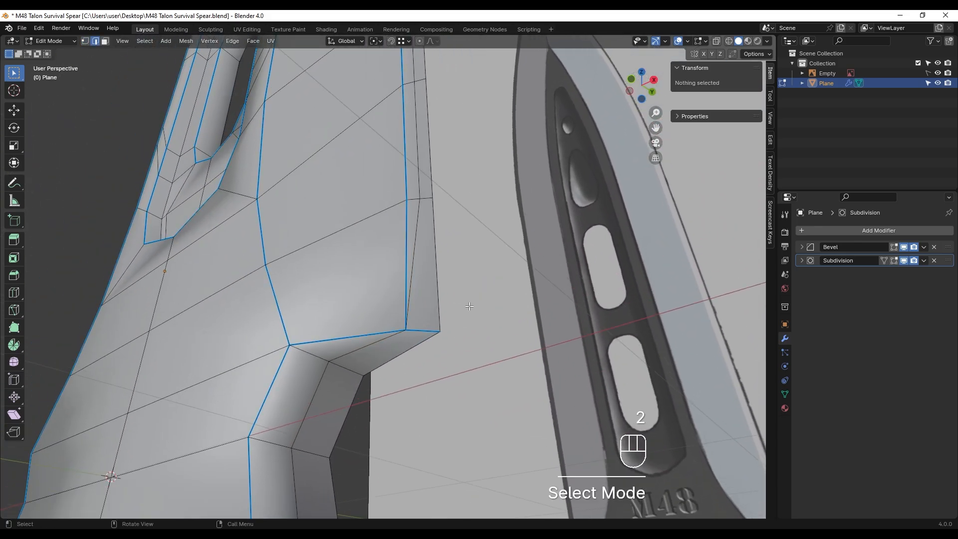
left_click(408, 259, "alt")
scroll(393, 290, "down", 8)
middle_click_drag(393, 290, 418, 384, "shift")
middle_click_drag(418, 385, 529, 377)
scroll(345, 410, "up", 4)
middle_click_drag(339, 412, 449, 319, "shift")
middle_click_drag(449, 320, 460, 301)
key("x")
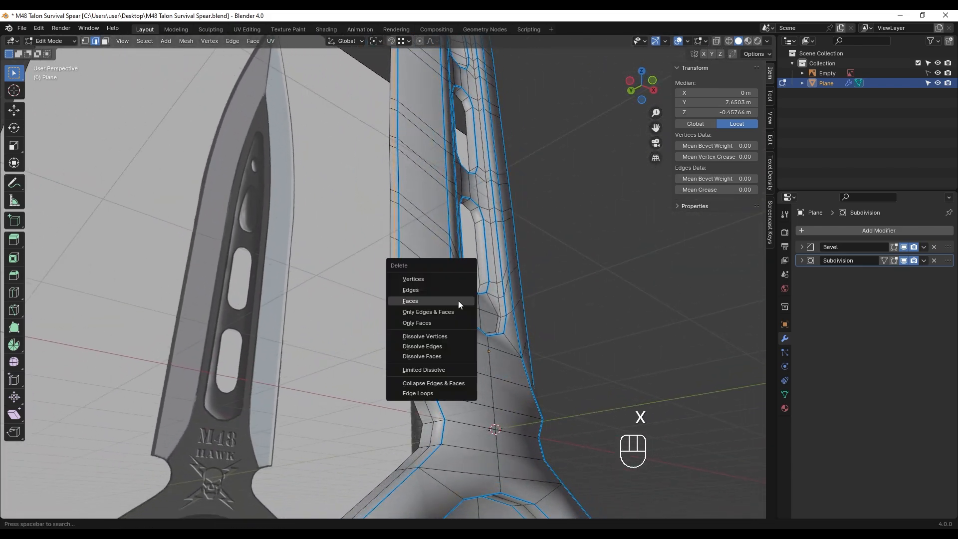
left_click(442, 345)
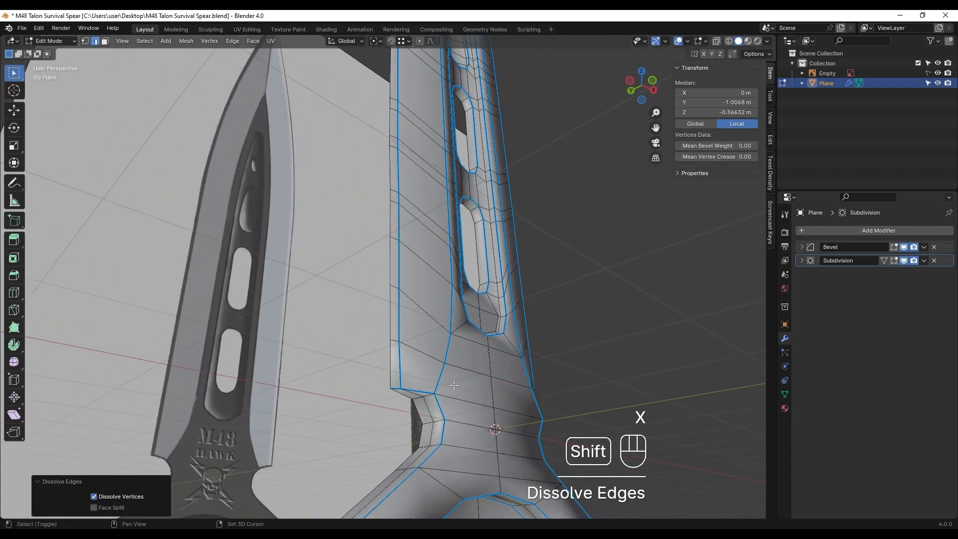
- Select all flat faces beneath the guard's arc and extrude them -0.17059 m along global Y, snapped to the wall's mid-thickness loop
middle_click_drag(454, 384, 406, 304, "shift")
key("3")
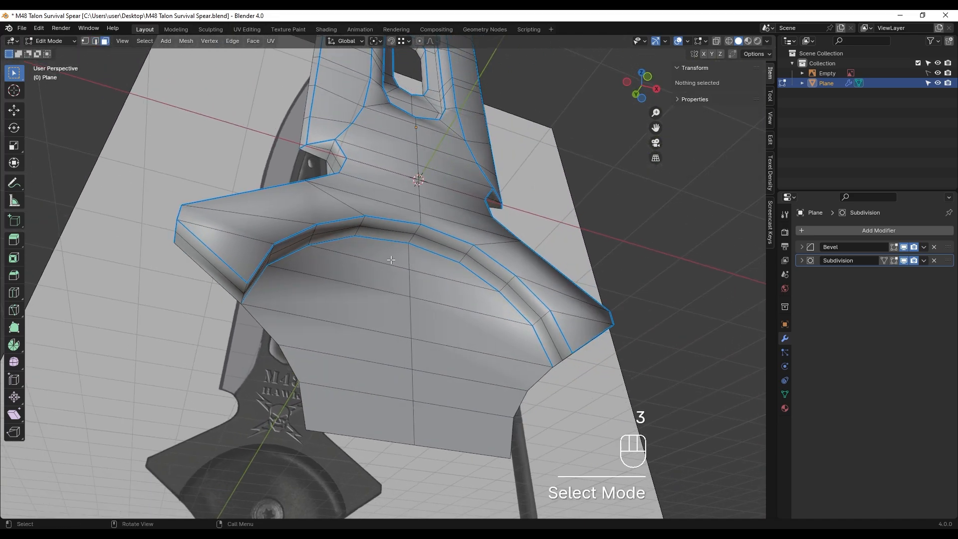
left_click_drag(392, 260, 443, 393)
left_click_drag(382, 385, 398, 409, "shift")
left_click(461, 429, "shift")
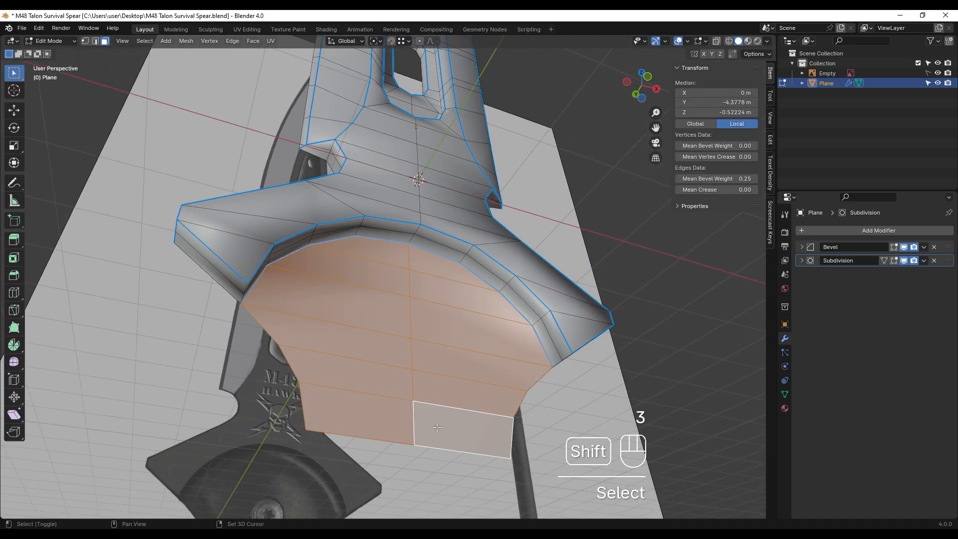
middle_click_drag(462, 429, 391, 256)
key("e")
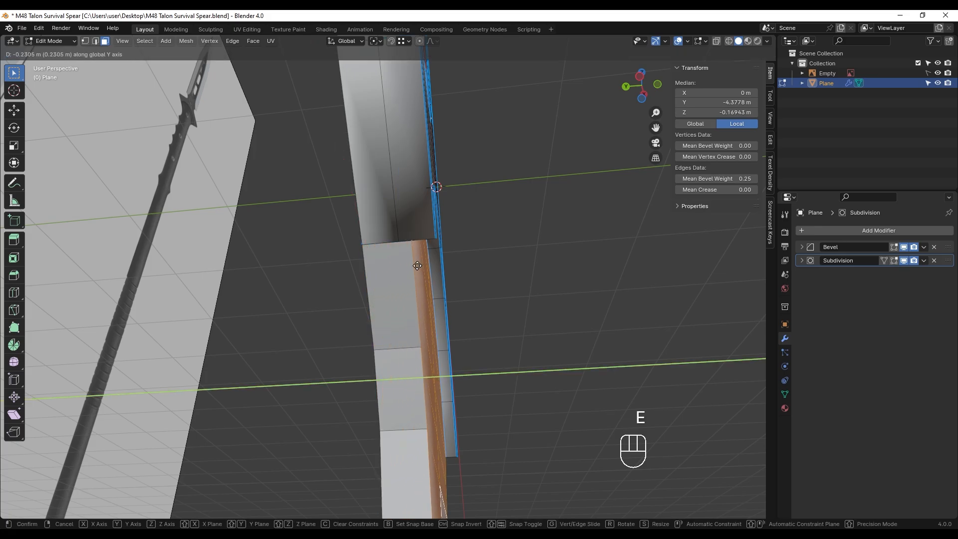
key("ctrl")
left_click(397, 238)
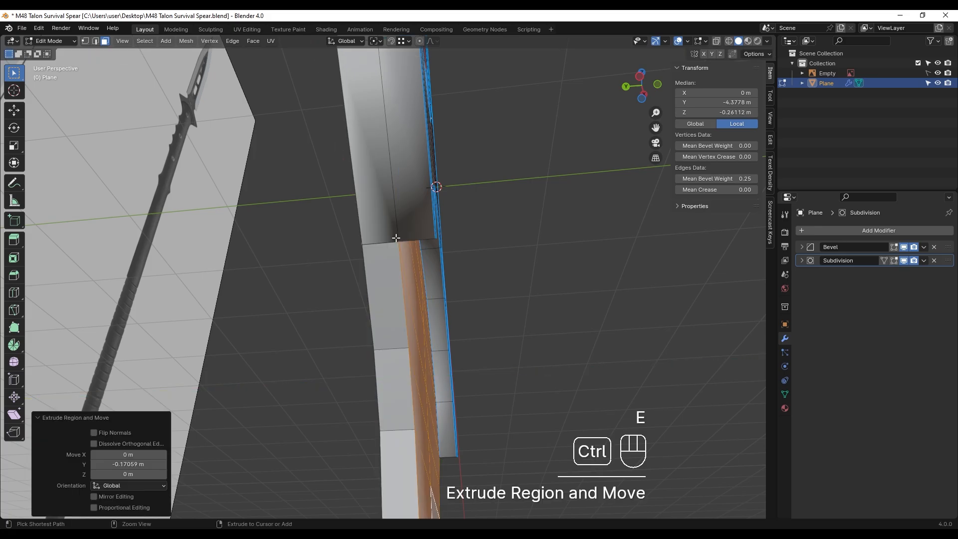
left_click(399, 43)
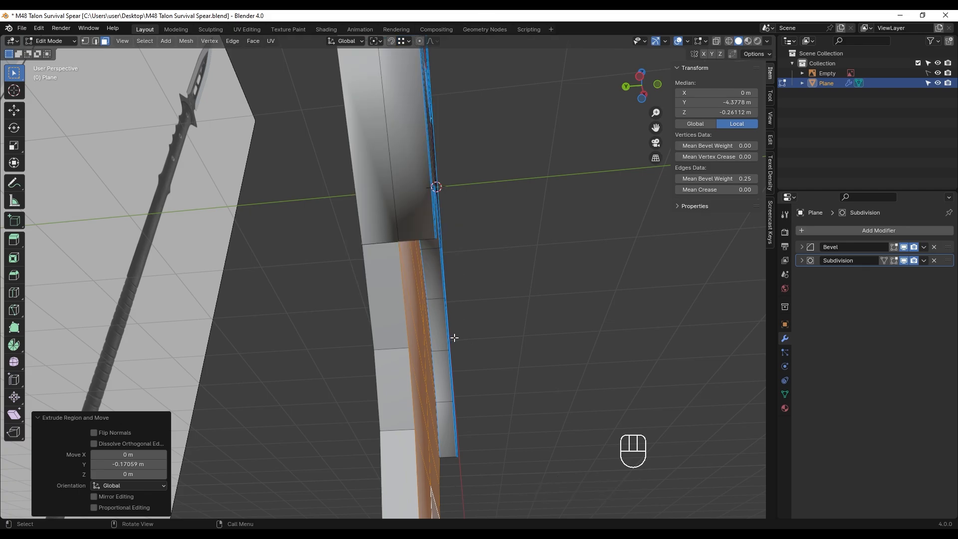
- Select the strip of wall faces around the guard's arc behind the newly extruded surface and delete it
middle_click_drag(454, 338, 447, 356)
left_click(553, 308)
scroll(504, 350, "up", 2)
middle_click_drag(469, 389, 514, 369, "shift")
left_click(524, 416)
left_click(274, 387, "ctrl")
key("ctrl+z")
middle_click_drag(280, 388, 521, 368)
left_click(574, 388, "ctrl")
key("x")
left_click(546, 343)
- Select the remaining overlapping strip of wall faces around the same arc and delete those faces too
left_click(513, 410)
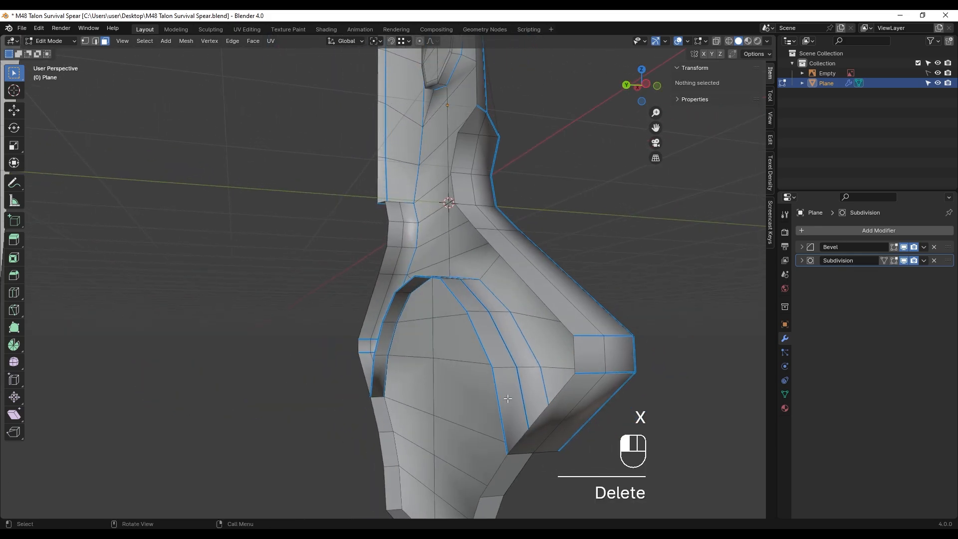
middle_click_drag(449, 387, 584, 384)
left_click(271, 391, "ctrl")
key("x")
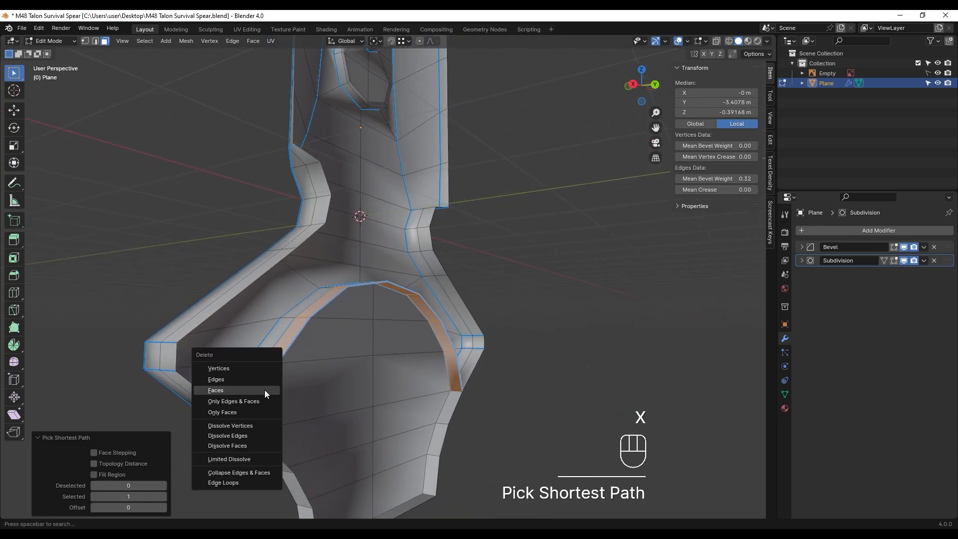
left_click(264, 389)
- Select every vertex of the mesh and merge them by distance with a 0.0001 m threshold
middle_click_drag(380, 381, 383, 334)
key("1")
key("a")
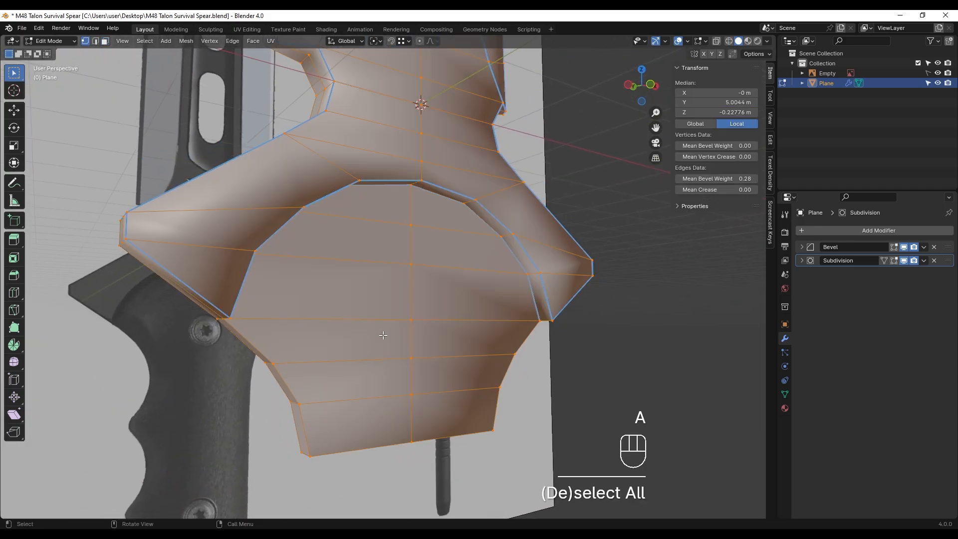
key("n")
key("n")
key("m")
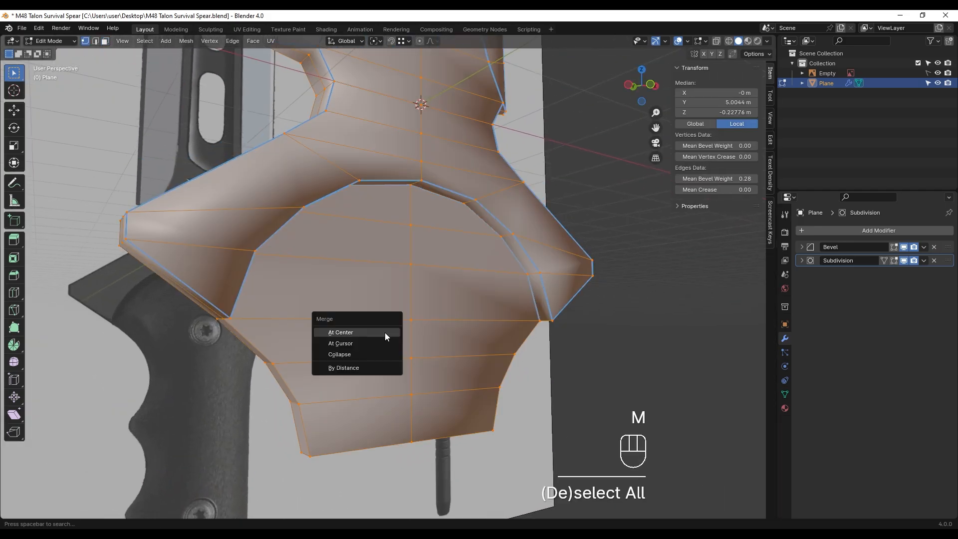
left_click(376, 367)
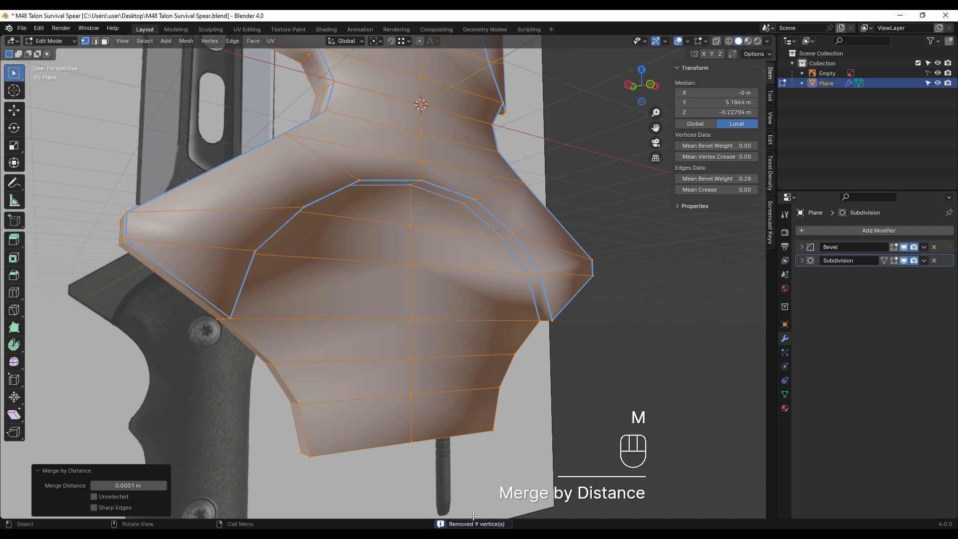
- Select the arc-end edges and the front outline around the guard's lower section, and raise their mean bevel weight to 0.98
middle_click_drag(398, 388, 380, 365)
scroll(383, 357, "up", 1)
key("2")
left_click(388, 352)
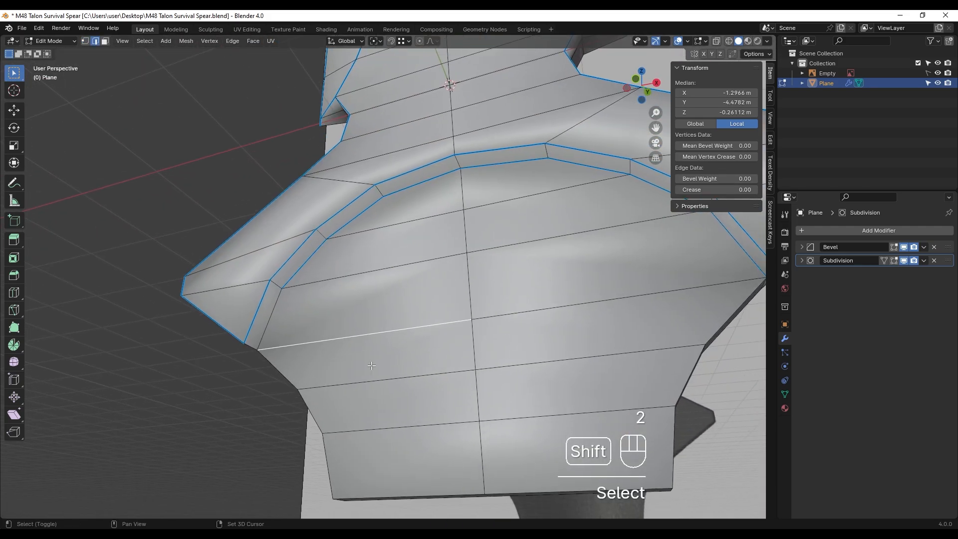
middle_click_drag(324, 320, 294, 312)
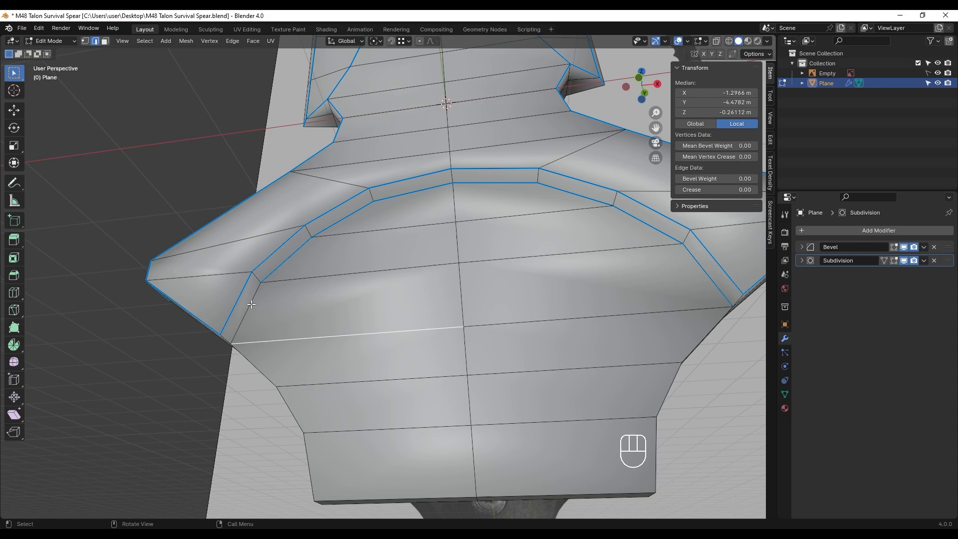
middle_click_drag(504, 367, 430, 342, "shift")
middle_click_drag(444, 338, 549, 335)
mouse_move(324, 320)
middle_mouse_down()
mouse_move(220, 313)
mouse_move(341, 317)
middle_mouse_up()
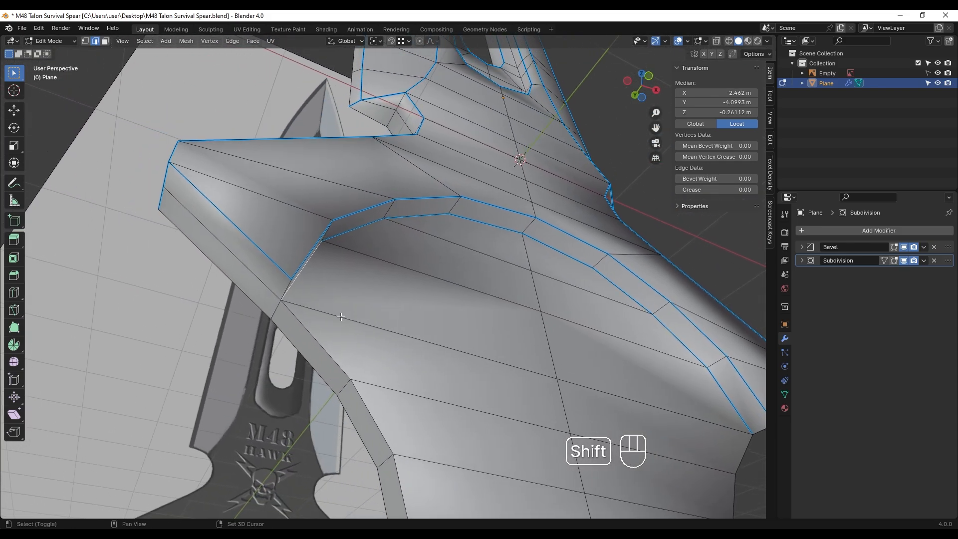
middle_click_drag(753, 401, 528, 340, "shift")
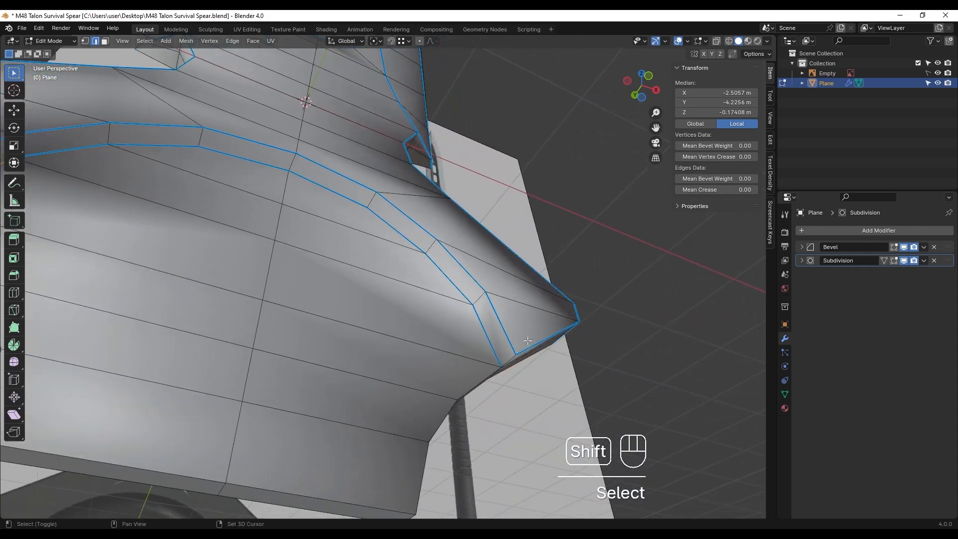
middle_click_drag(505, 430, 490, 403)
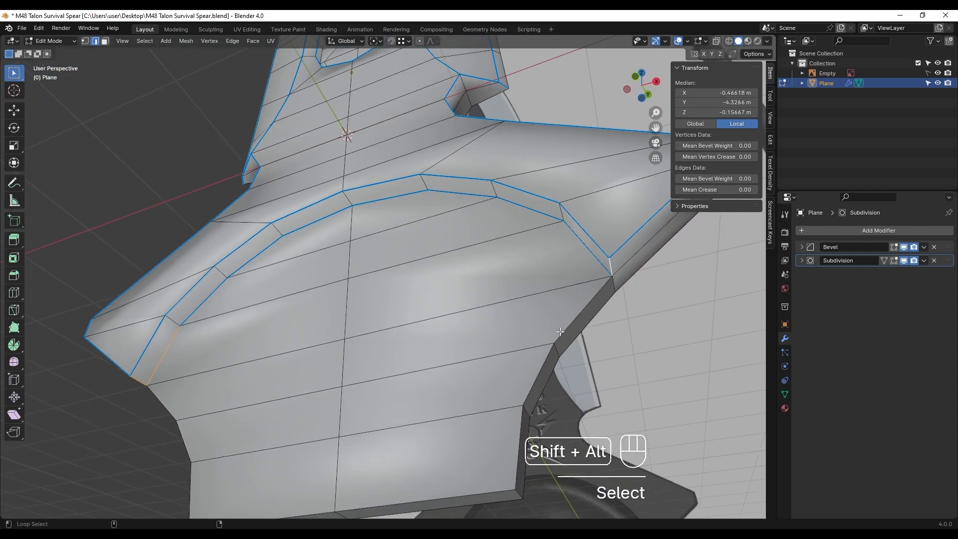
middle_click_drag(550, 337, 276, 288)
left_click(201, 290, "alt+shift")
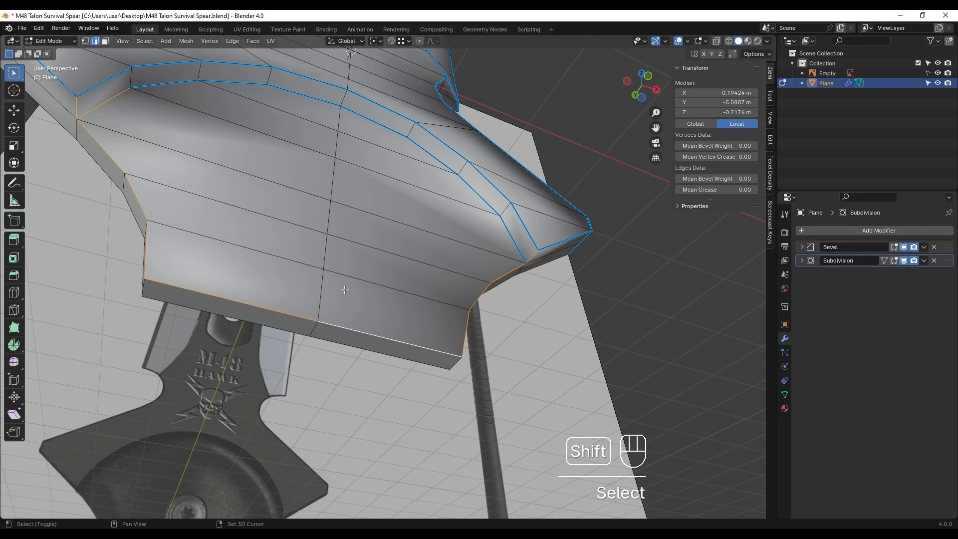
middle_click_drag(344, 289, 417, 377, "shift")
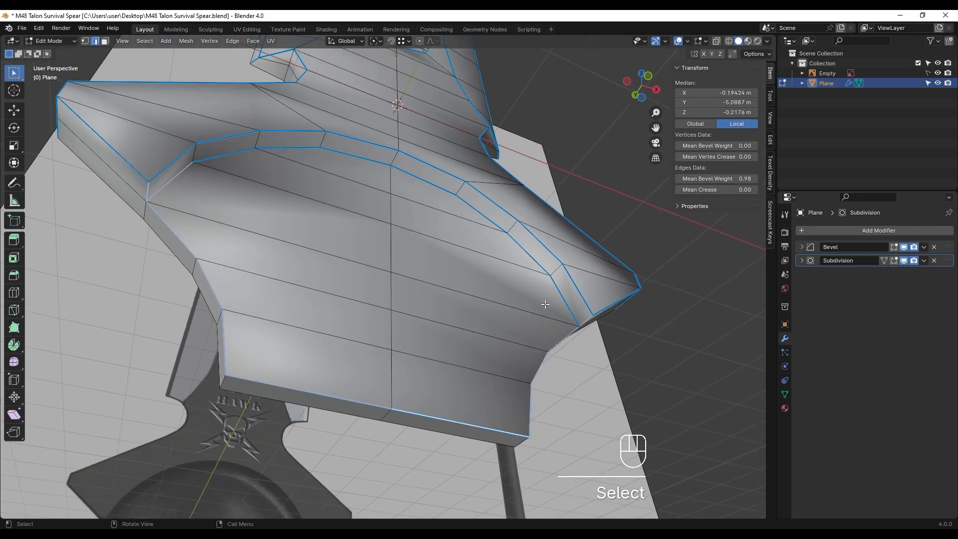
- Select the two short thickness edges at the guard's lower corners and set their mean bevel weight to 1.00
key("Tab")
key("Tab")
mouse_move(525, 313)
middle_mouse_down("shift")
mouse_move(383, 348)
mouse_move(450, 344)
mouse_move(529, 305)
middle_mouse_up("shift")
left_click(383, 348)
left_click(533, 301, "shift")
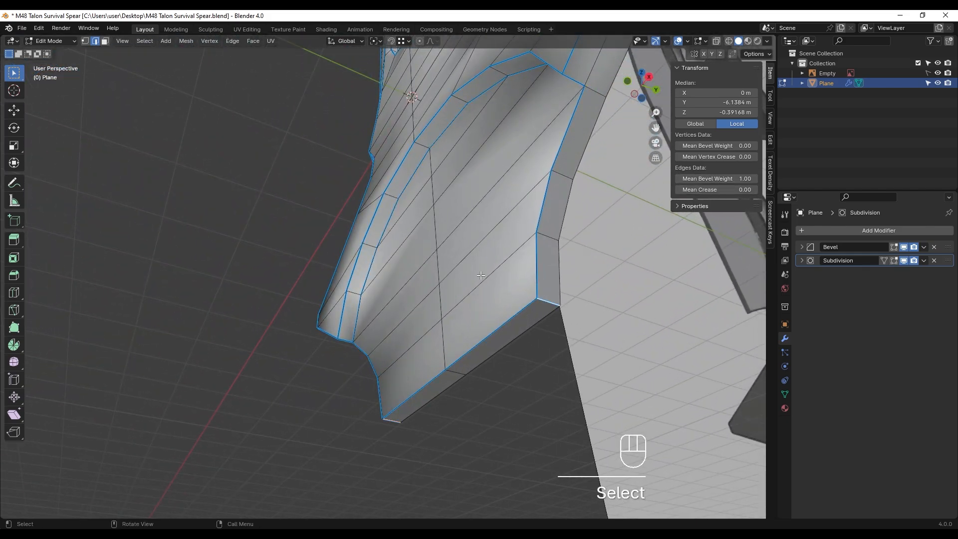
- Set the bevel weight of the short thickness edges at the arc's ends to 0.91 on the negative X side and 1.00 opposite
key("Tab")
middle_click_drag(441, 285, 325, 317, "shift")
key("Tab")
key("2")
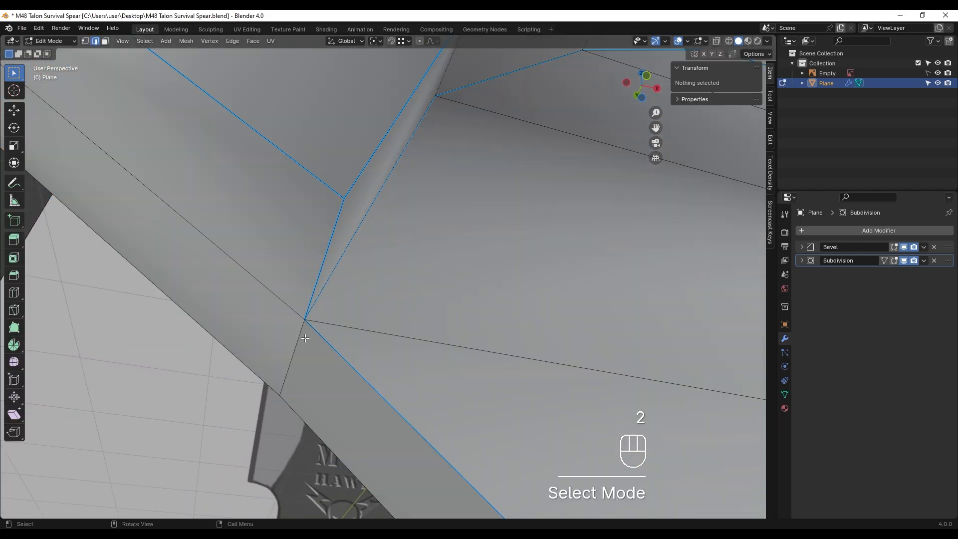
left_click(298, 340)
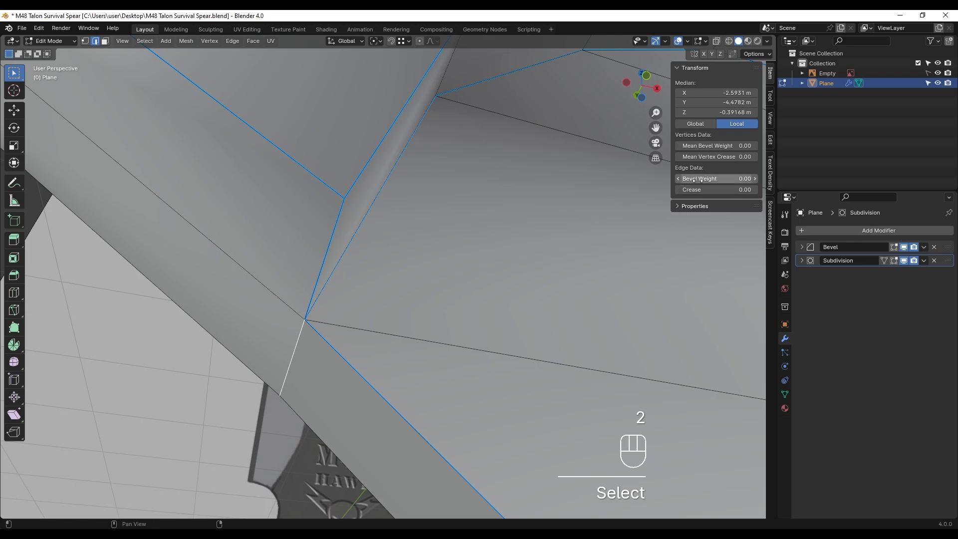
key("Tab")
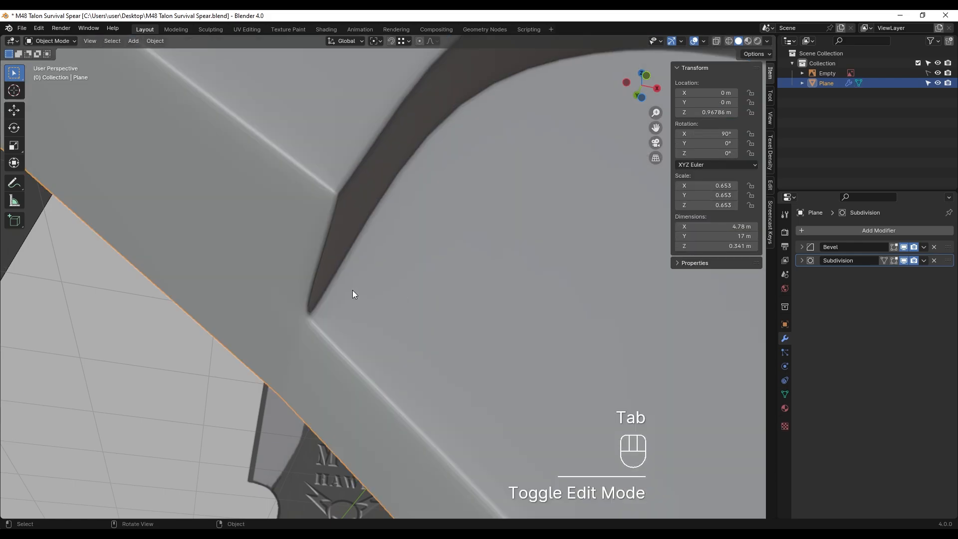
middle_click_drag(353, 294, 448, 303)
key("Tab")
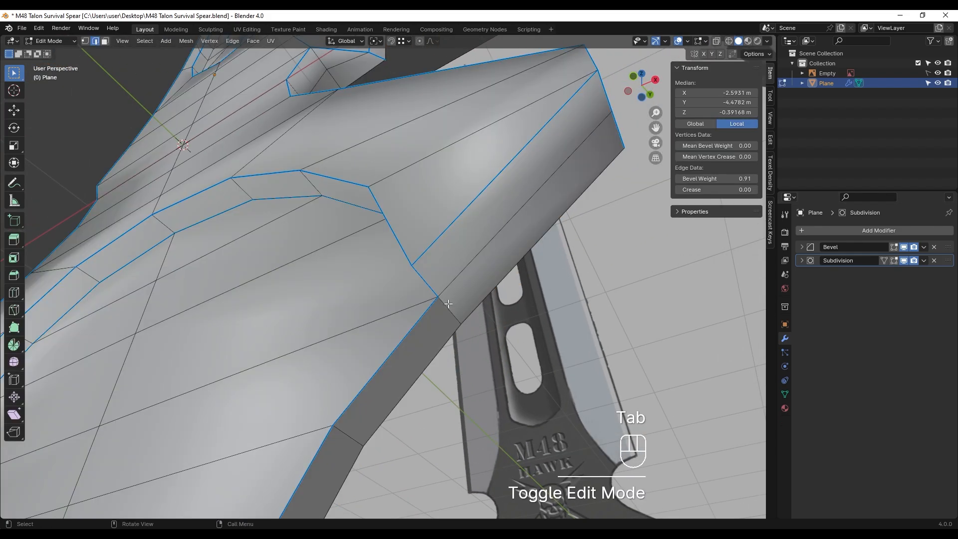
left_click(448, 304)
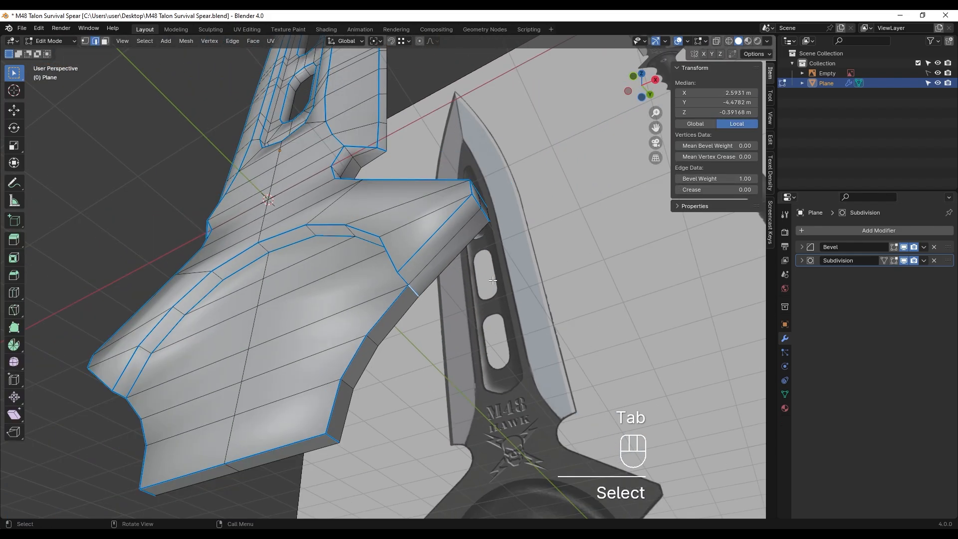
- Select the mesh's open back edge loop and move it outward along global Y to thicken the mesh to about 0.648 m
left_click(349, 219, "alt")
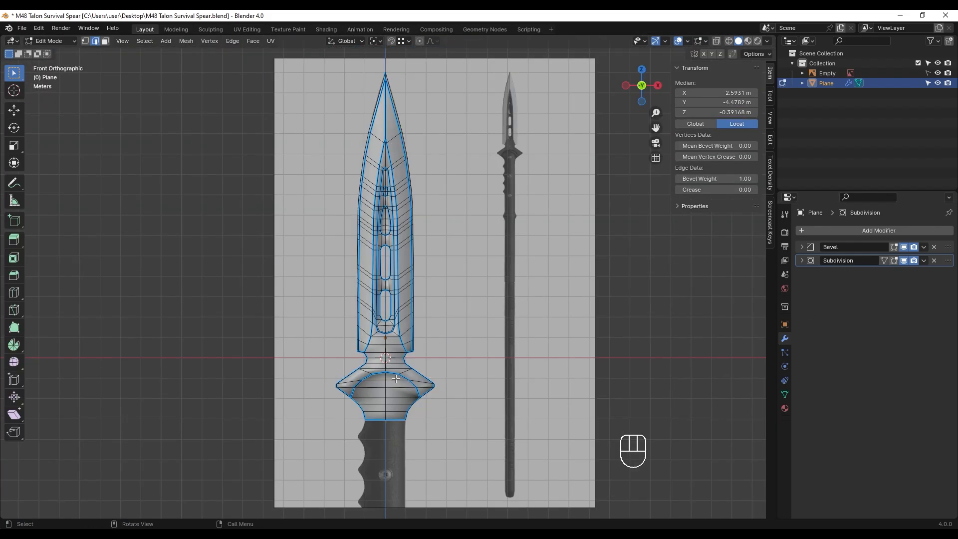
middle_click_drag(393, 353, 458, 309)
middle_click_drag(404, 330, 417, 366)
scroll(400, 308, "up", 4)
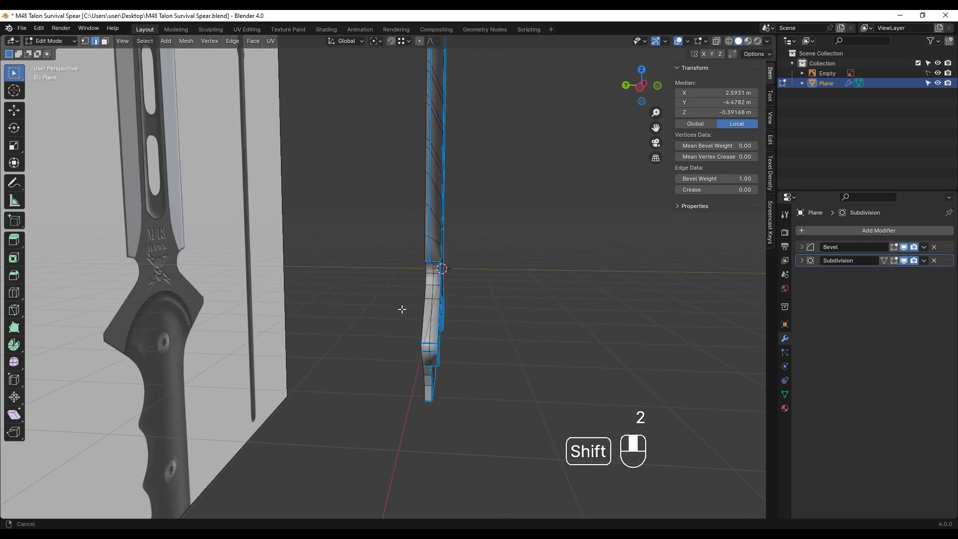
middle_click_drag(400, 308, 443, 341, "shift")
left_click(419, 323, "alt")
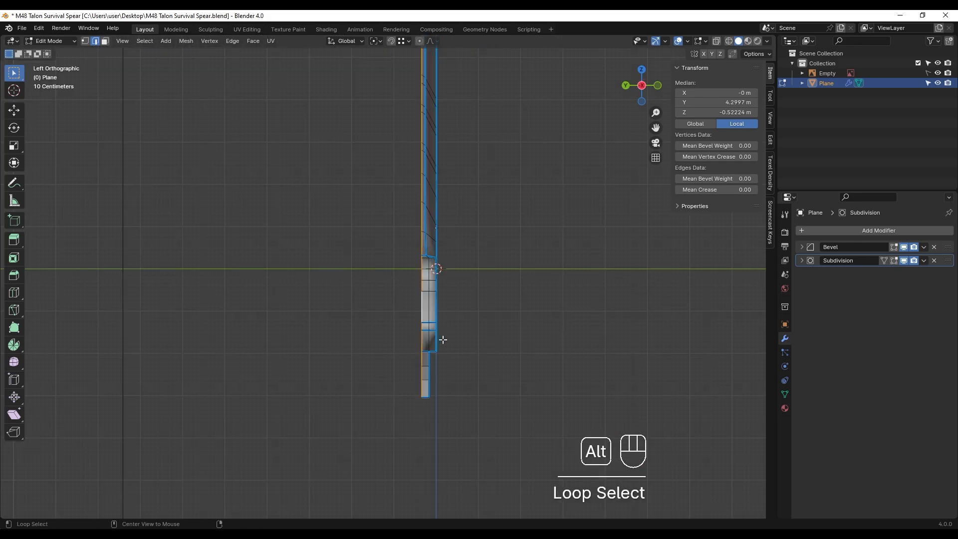
key("g")
key("y")
left_click(433, 329)
- Select the mid-thickness edge loop along the blade and guard sides and move it 0.13676 m along global Y
left_click(430, 315, "alt")
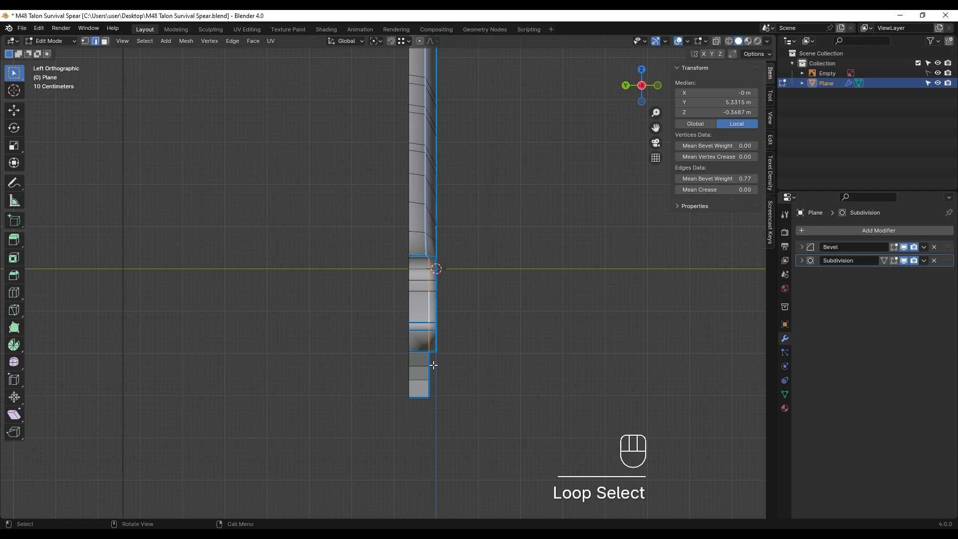
key("g")
right_click(432, 365)
middle_click_drag(431, 365, 330, 341)
left_click(483, 362, "alt+shift")
middle_click_drag(479, 363, 469, 324)
left_click(368, 301, "shift")
left_click(370, 393, "ctrl+shift")
key("g")
key("x")
right_click(387, 401)
middle_click_drag(400, 405, 436, 409, "alt")
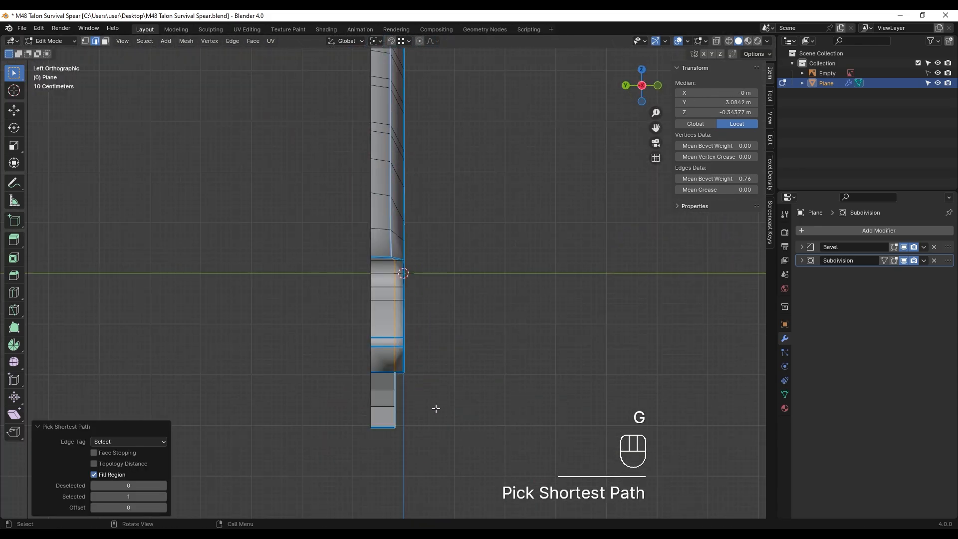
key("g")
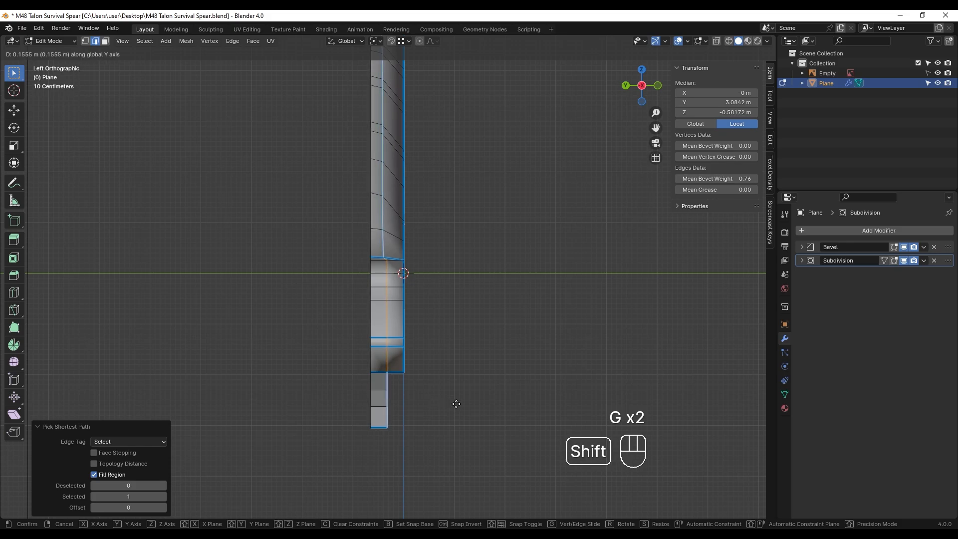
left_click(463, 406)
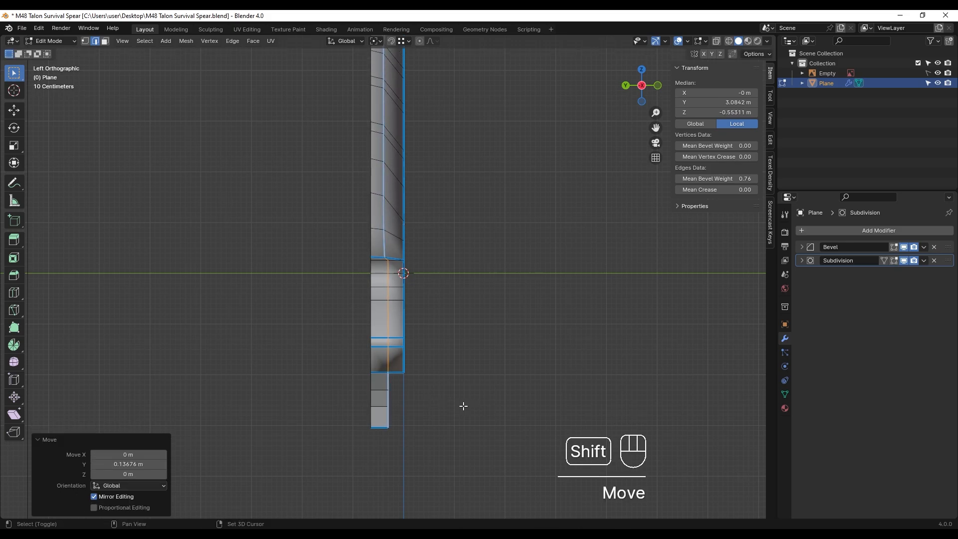
- Deselect the guard's part of the loop in wireframe and move the remaining blade edges about 0.14 m along global Y
mouse_move(424, 307)
middle_mouse_down("shift")
mouse_move(424, 364)
mouse_move(434, 361)
mouse_move(444, 308)
middle_mouse_up("shift")
key("z")
scroll(369, 344, "up", 2)
left_click_drag(341, 227, 461, 494, "ctrl")
scroll(392, 344, "up", 3)
middle_click_drag(389, 308, 397, 443, "shift")
mouse_move(435, 380)
left_mouse_down("ctrl")
mouse_move(387, 326)
mouse_move(420, 381)
left_mouse_up("ctrl")
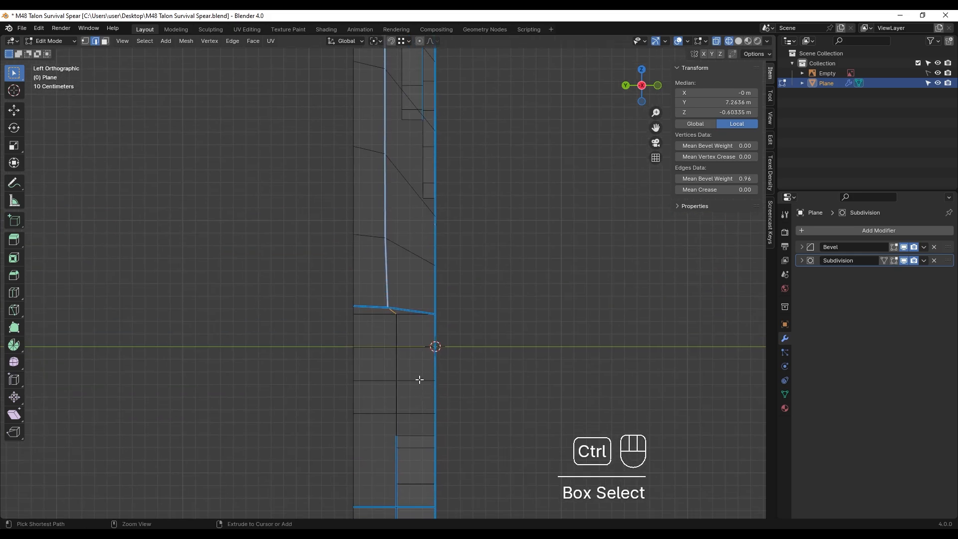
middle_click_drag(419, 381, 391, 316)
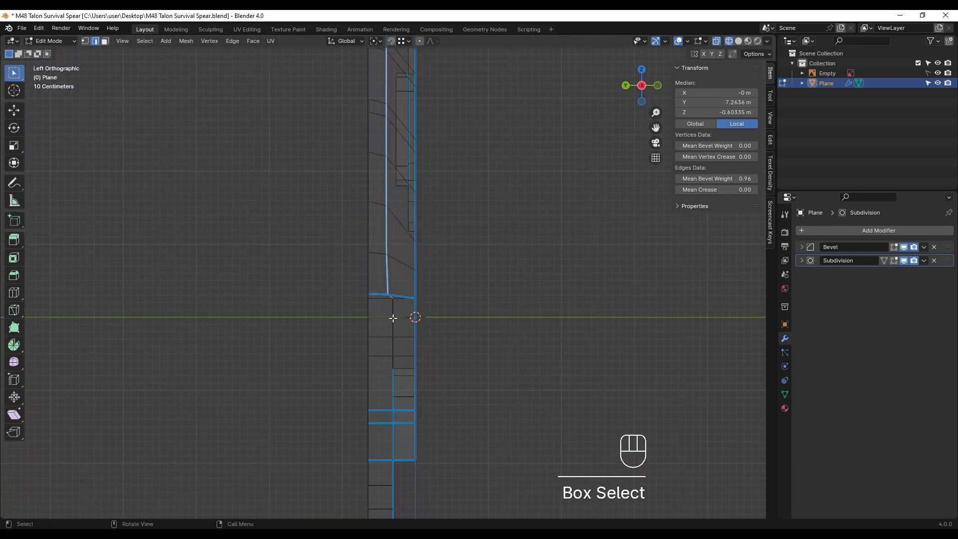
key("g")
key("shift")
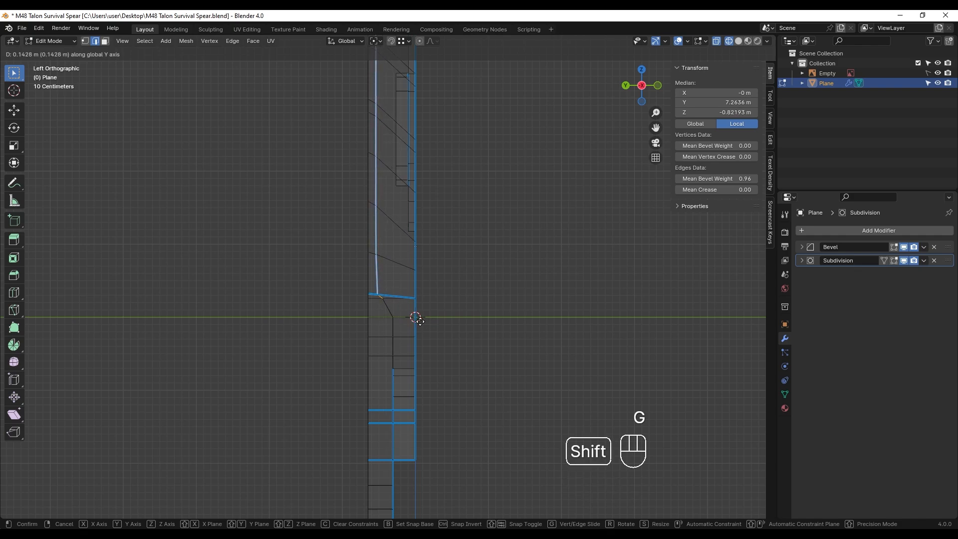
left_click(420, 321)
key("z")
- Examine the thickened blade and guard in Object Mode from several angles against the reference image
scroll(436, 366, "down", 4)
key("Tab")
middle_click_drag(436, 366, 524, 364)
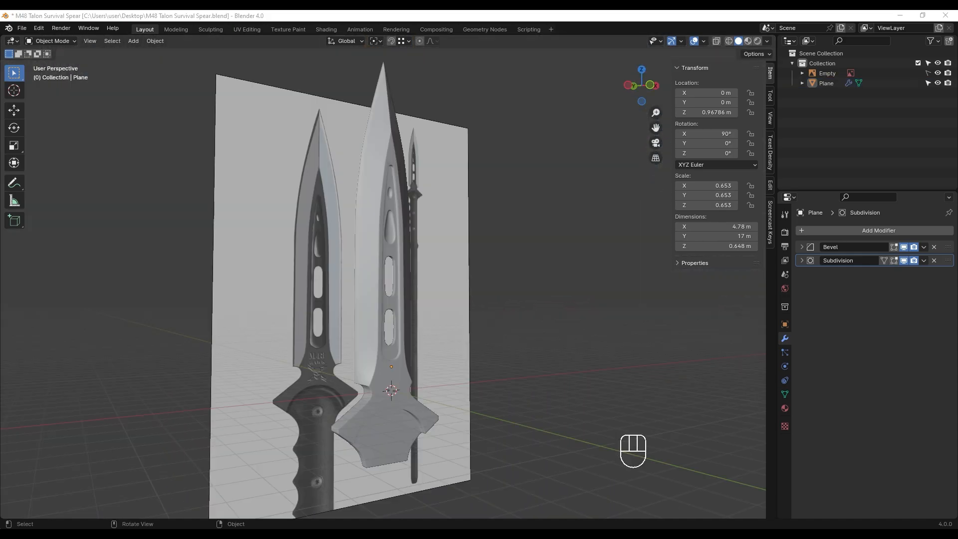
middle_click_drag(455, 355, 401, 369)
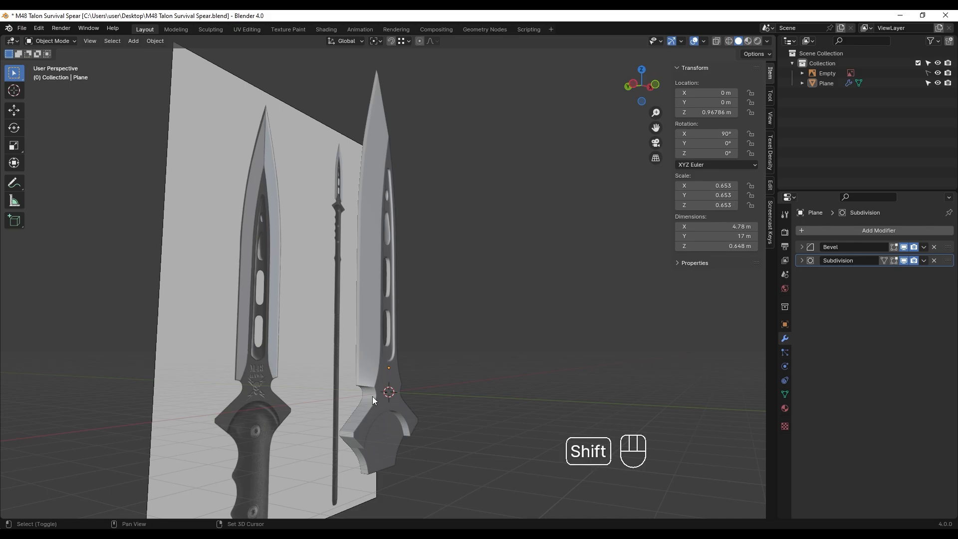
middle_click_drag(372, 396, 398, 349, "shift")
mouse_move(399, 349)
middle_mouse_down()
mouse_move(419, 373)
mouse_move(399, 354)
middle_mouse_up()
scroll(432, 367, "up", 4)
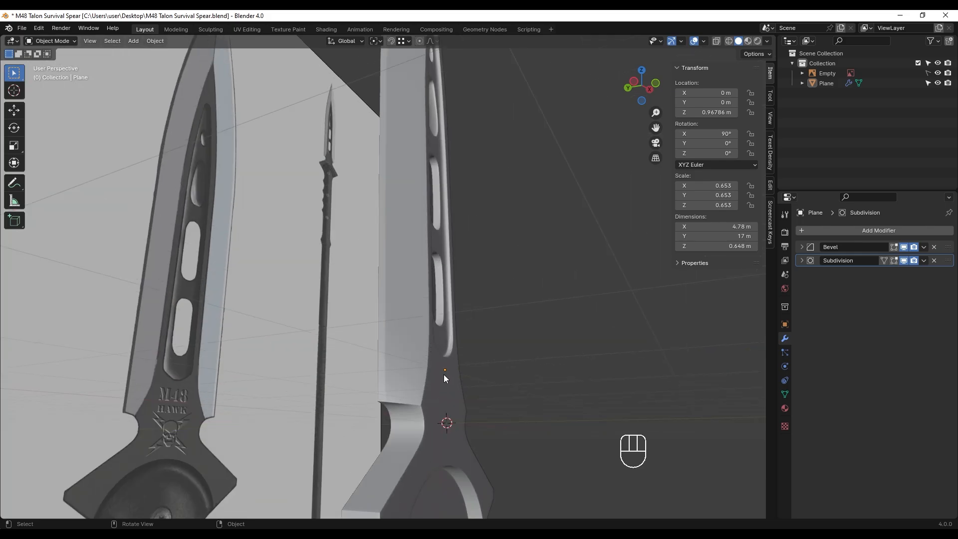
middle_click_drag(365, 339, 412, 360)
- Select the mesh's open back edge loop and snap the 3D cursor to it
key("Tab")
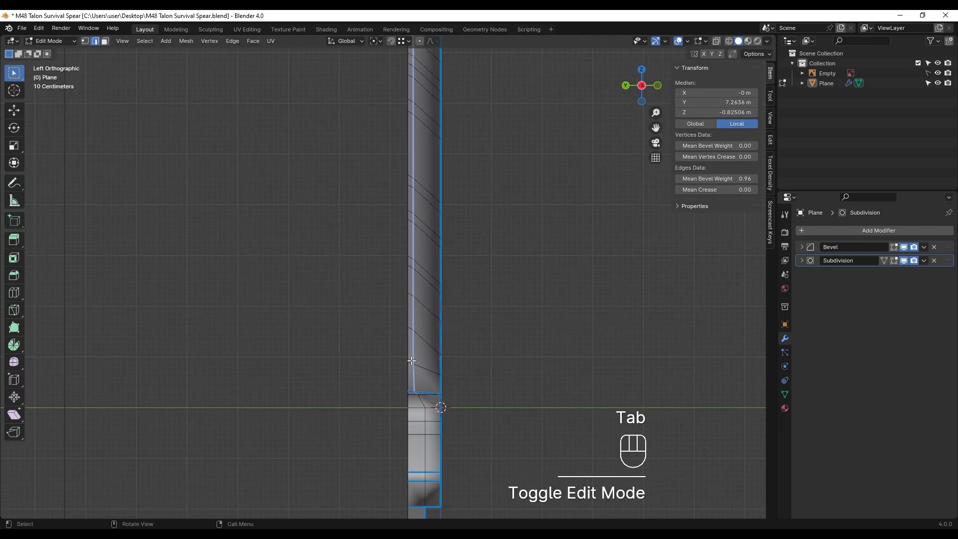
middle_click_drag(407, 358, 438, 313)
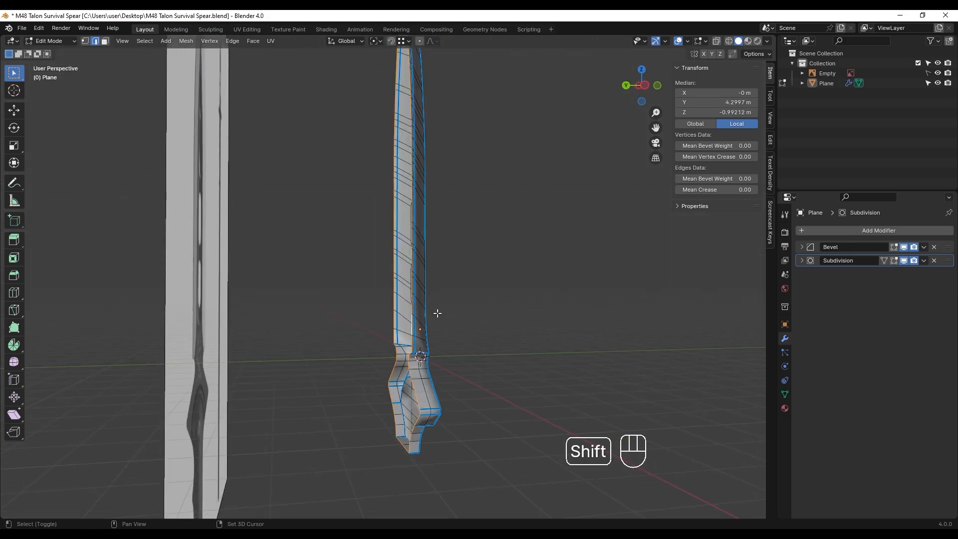
key("shift+s")
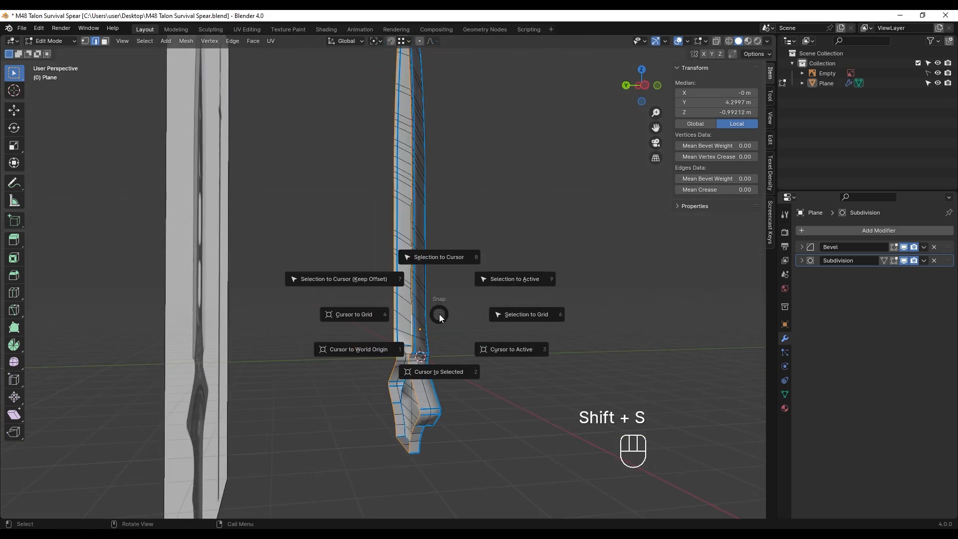
left_click(437, 373)
middle_click_drag(403, 334, 401, 237)
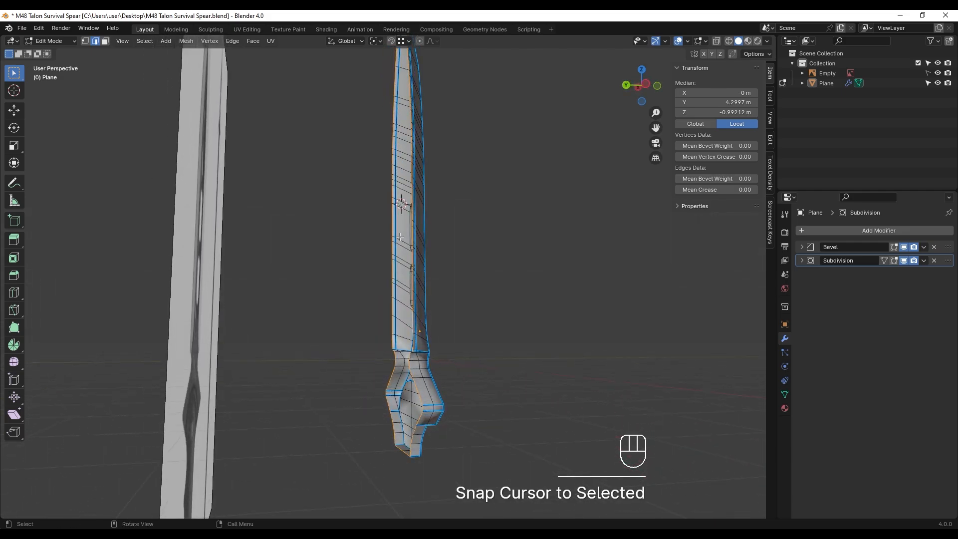
- Set the spear object's origin to the 3D cursor and return to Edit Mode
key("Tab")
middle_click_drag(429, 301, 414, 318)
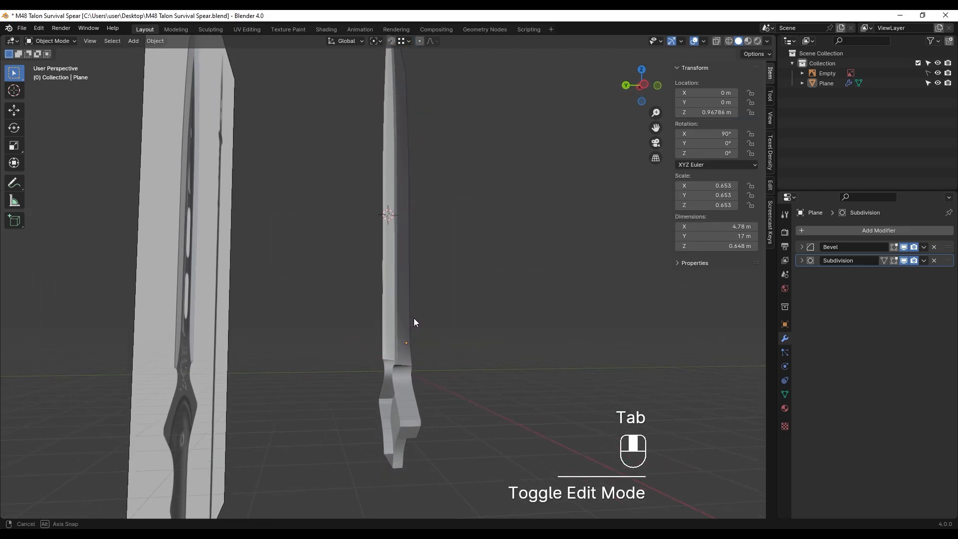
left_click(406, 282)
right_click(404, 269)
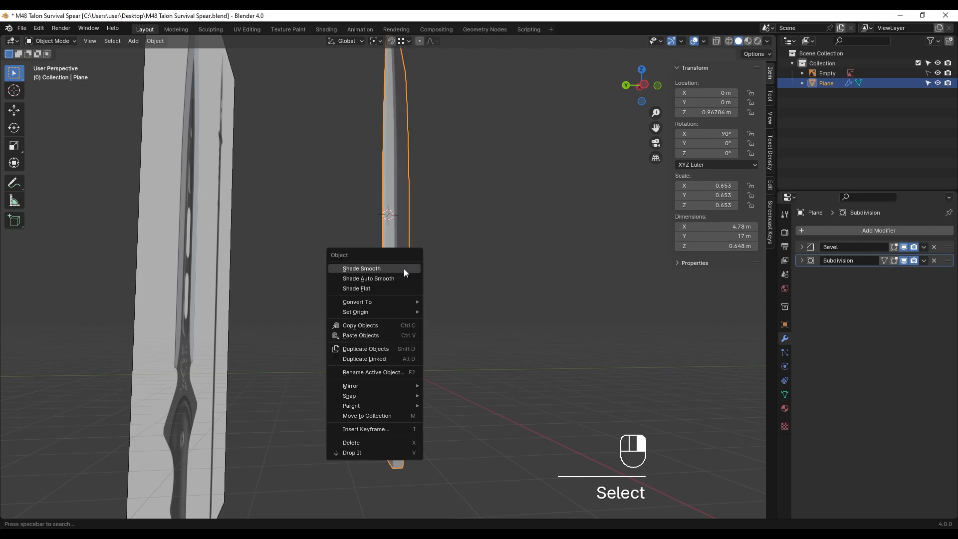
mouse_move(406, 313)
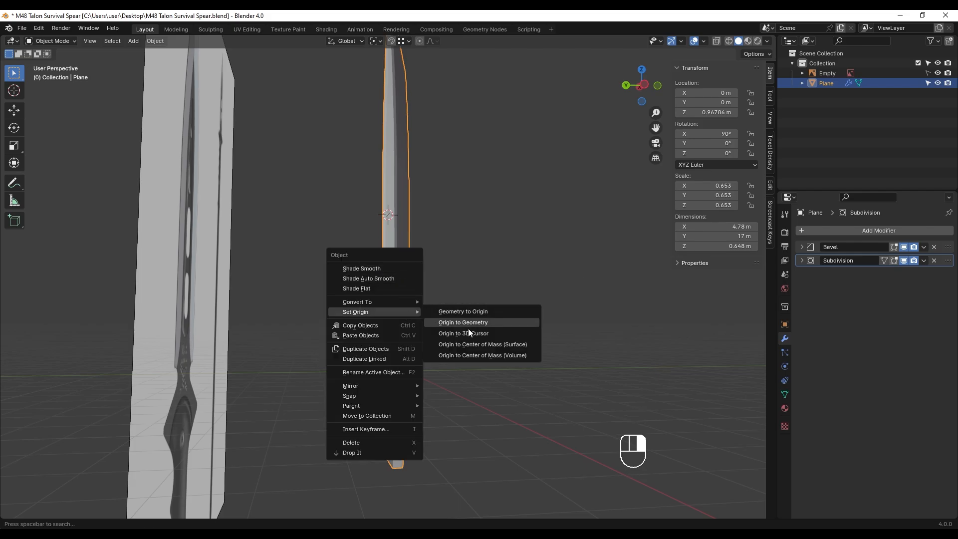
left_click(492, 336)
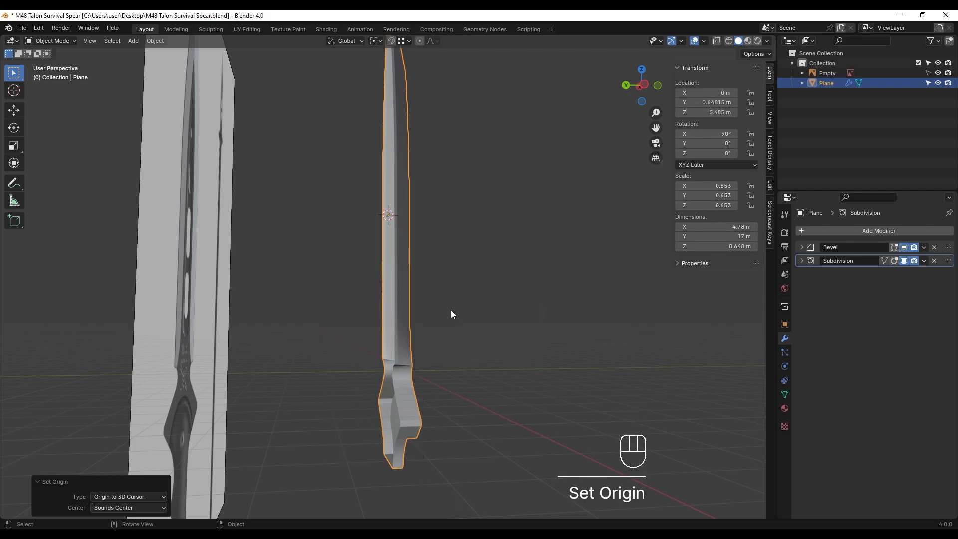
key("Tab")
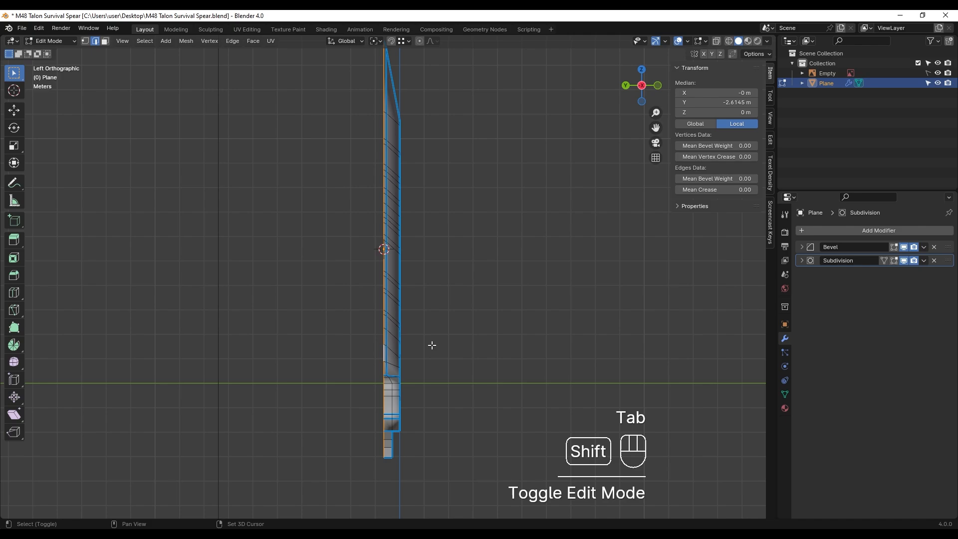
- Try to symmetrize the whole selected spear mesh in the -Y to +Y direction
key("a")
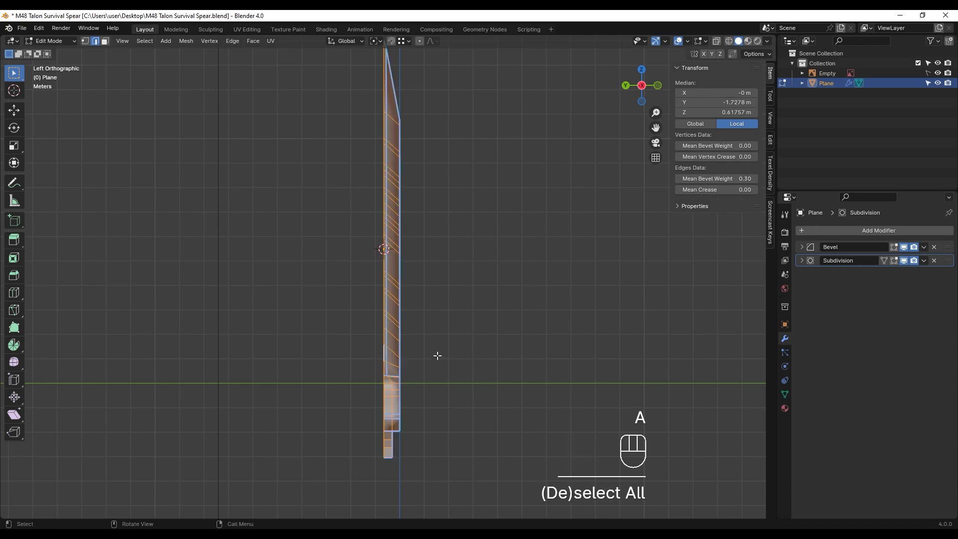
left_click(184, 41)
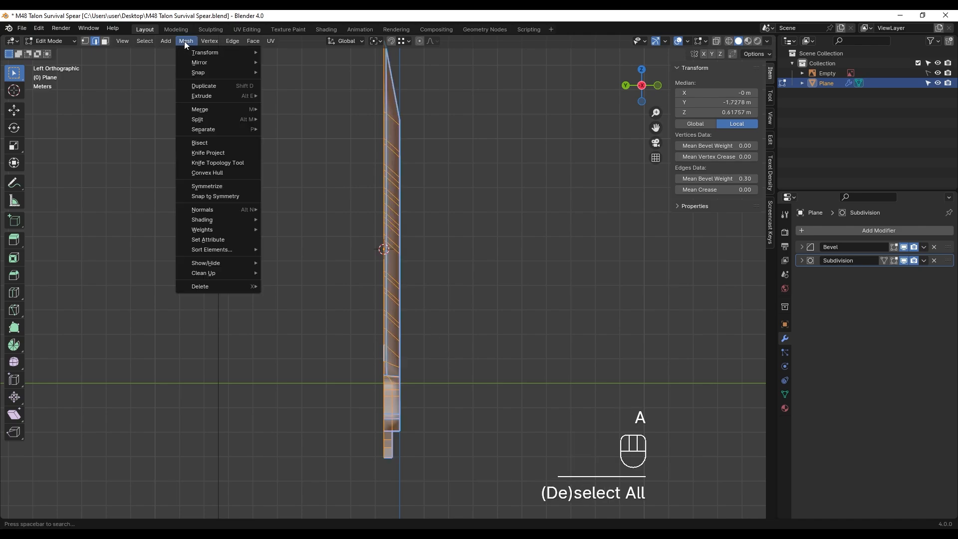
left_click(212, 183)
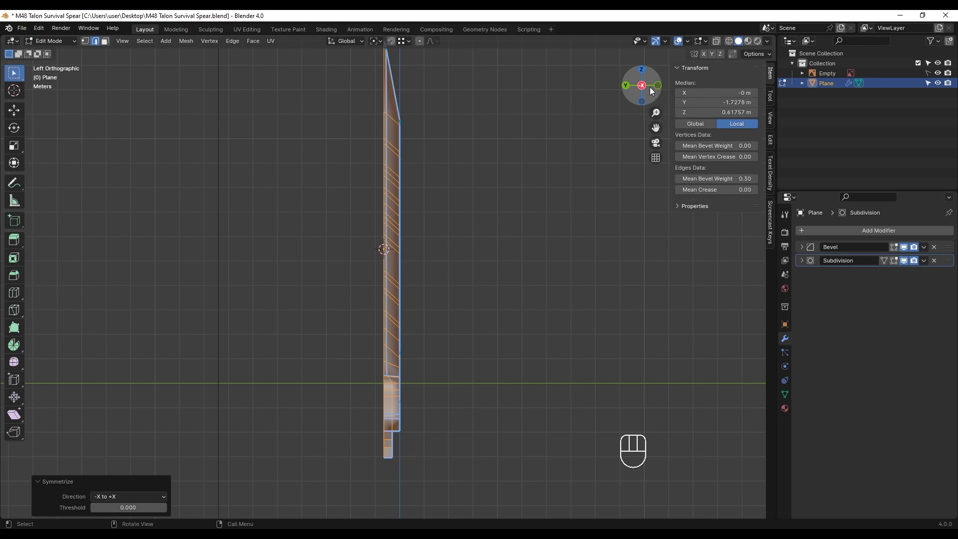
left_click(128, 497)
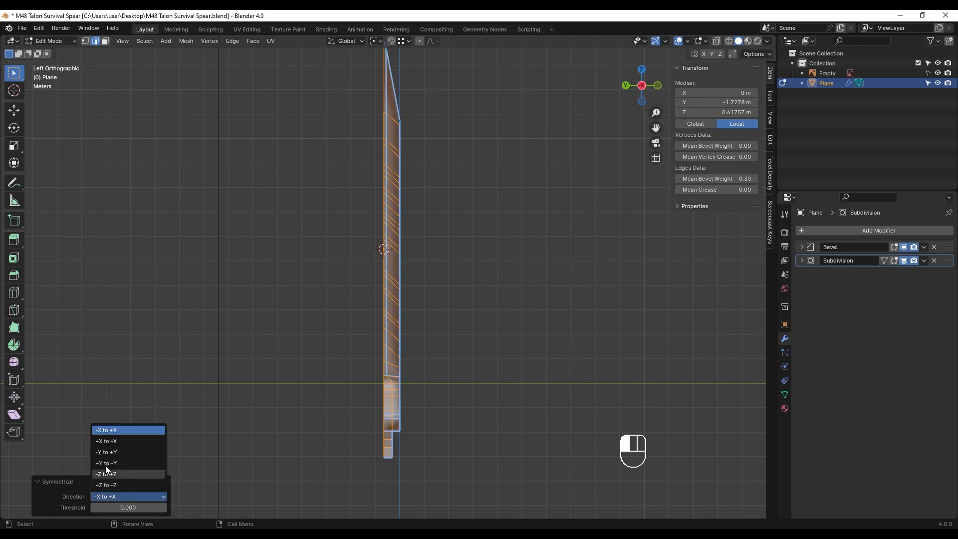
left_click(106, 450)
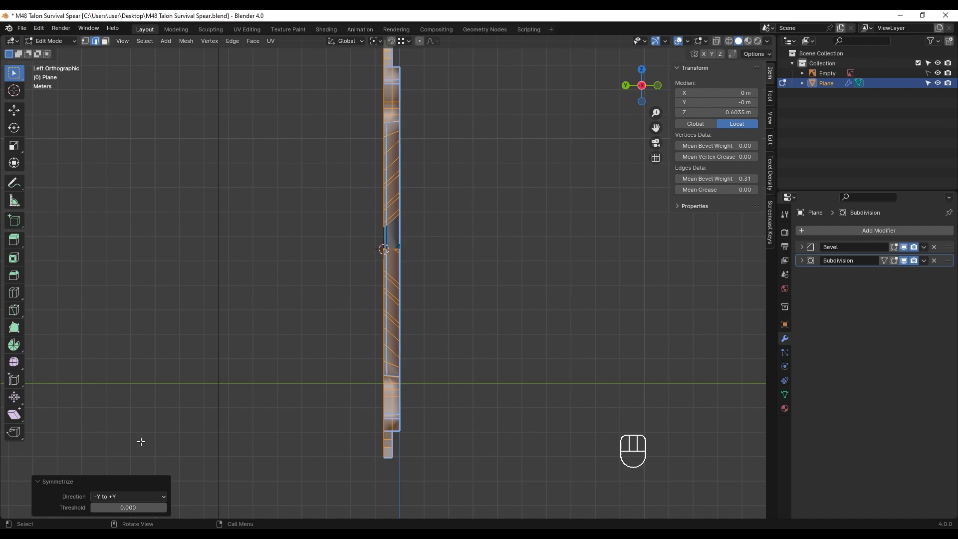
scroll(397, 370, "down", 1)
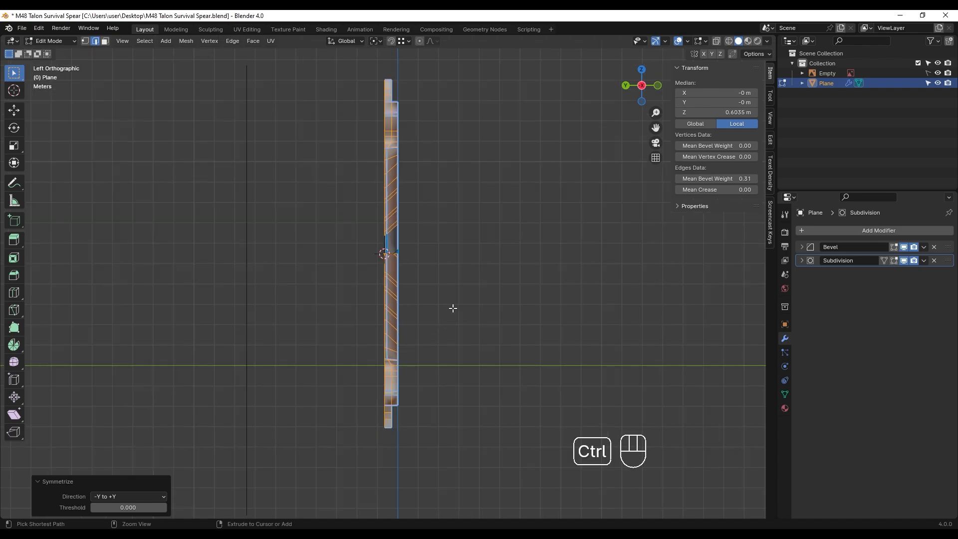
key("ctrl+z")
- Apply the spear object's rotation in Object Mode
key("Tab")
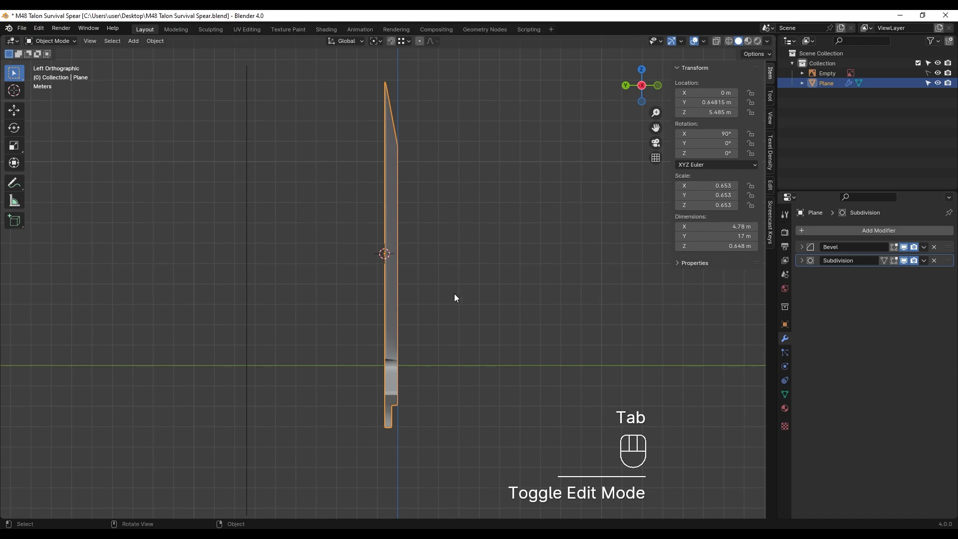
key("ctrl+a")
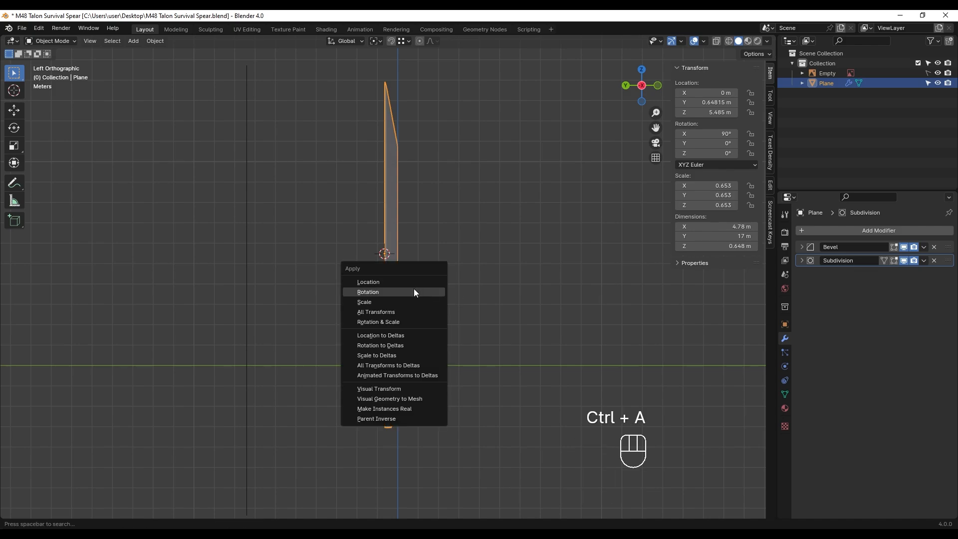
left_click(411, 292)
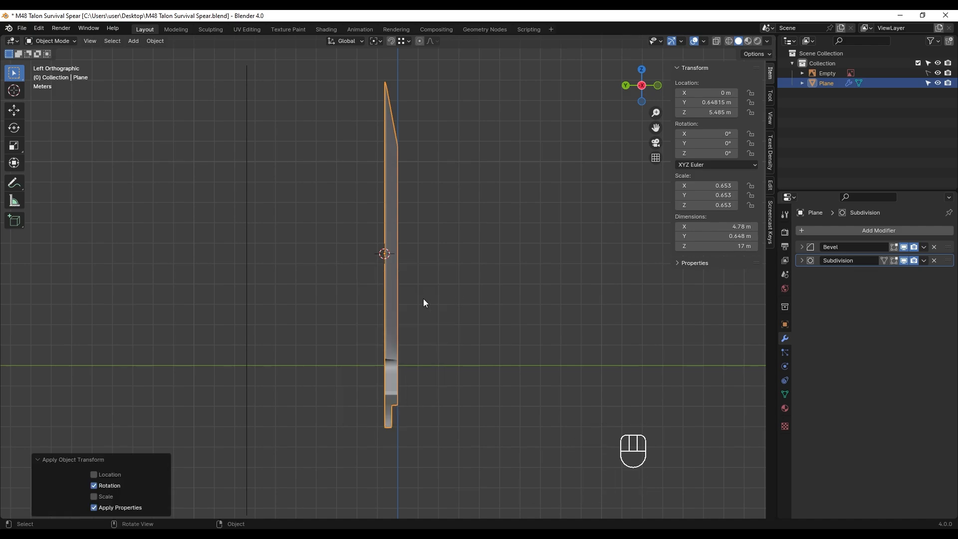
- Select the whole spear mesh, symmetrize it across local Y, and return to Object Mode
key("Tab")
key("a")
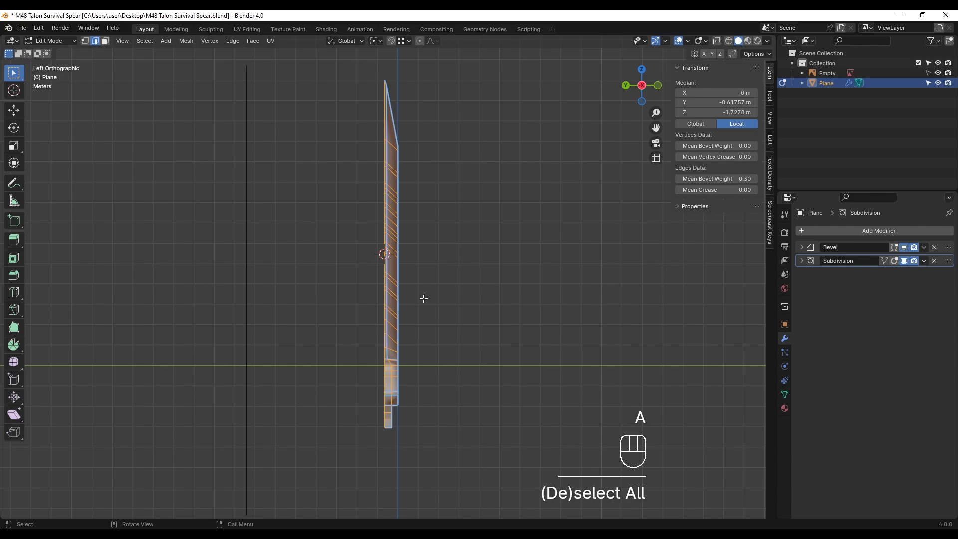
left_click(181, 42)
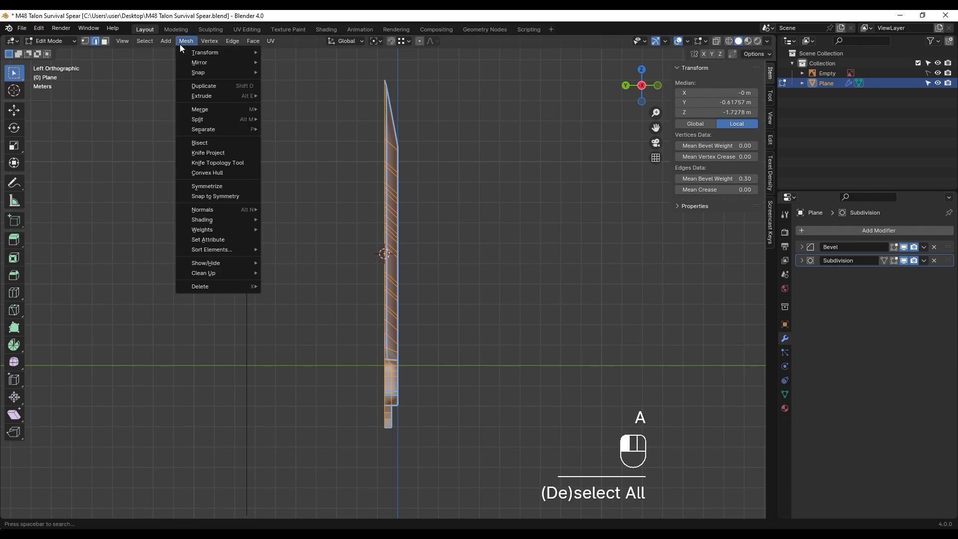
left_click(209, 184)
middle_click_drag(217, 181, 393, 353)
key("Tab")
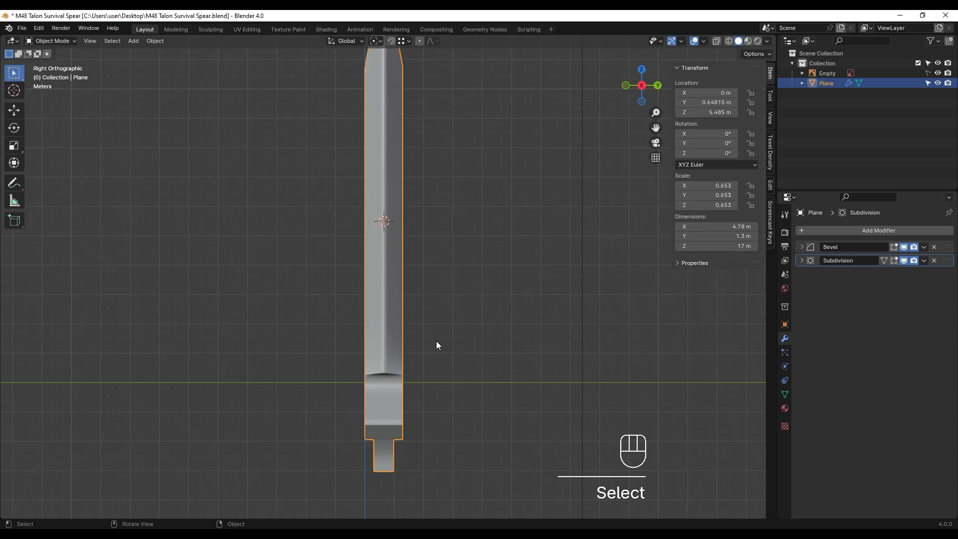
- Thin the spear by scaling it along Y to a scale of about 0.524, and apply the scale
key("s")
key("y")
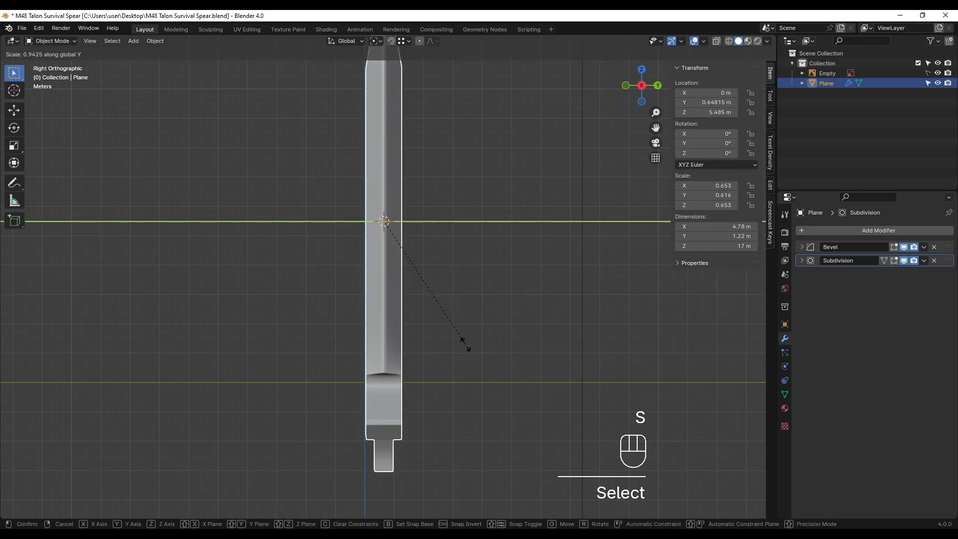
left_click(425, 344)
left_click(429, 329)
left_click(385, 304)
key("ctrl+a")
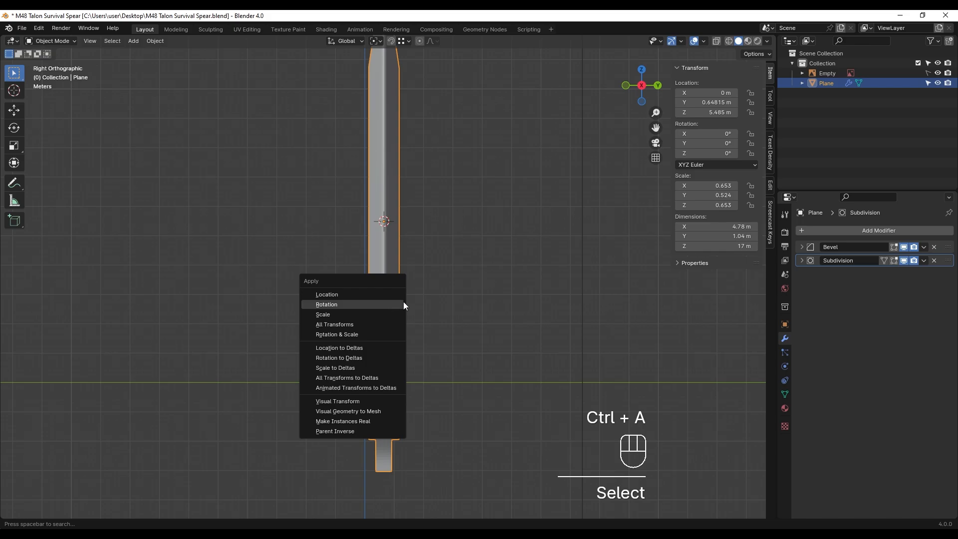
left_click(382, 315)
- Select the central edge loop running around the spear's outer rim and set its mean bevel weight to 1.00
middle_click_drag(417, 331, 692, 220)
key("Tab")
scroll(350, 314, "up", 4)
left_click(330, 305, "alt")
scroll(363, 310, "down", 6)
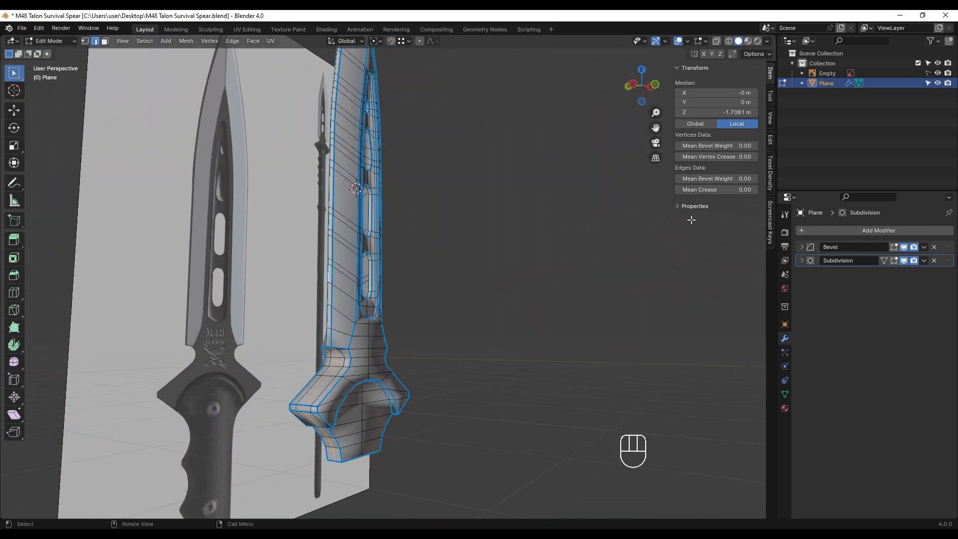
left_click_drag(700, 182, 722, 182)
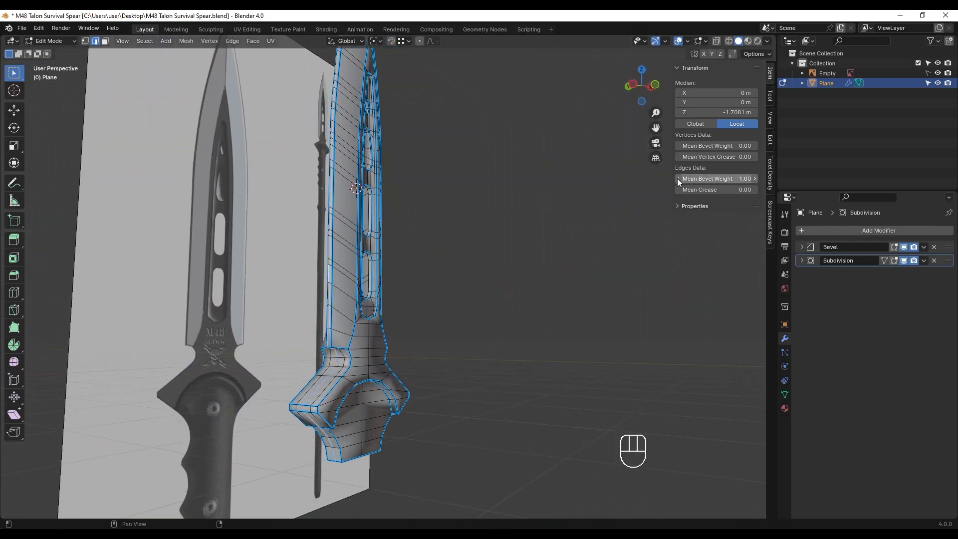
key("Tab")
- Select the central edges around both sides of the guard below the blade and set their mean bevel weight to 0.00
middle_click_drag(394, 351, 363, 394, "shift")
left_click(507, 305)
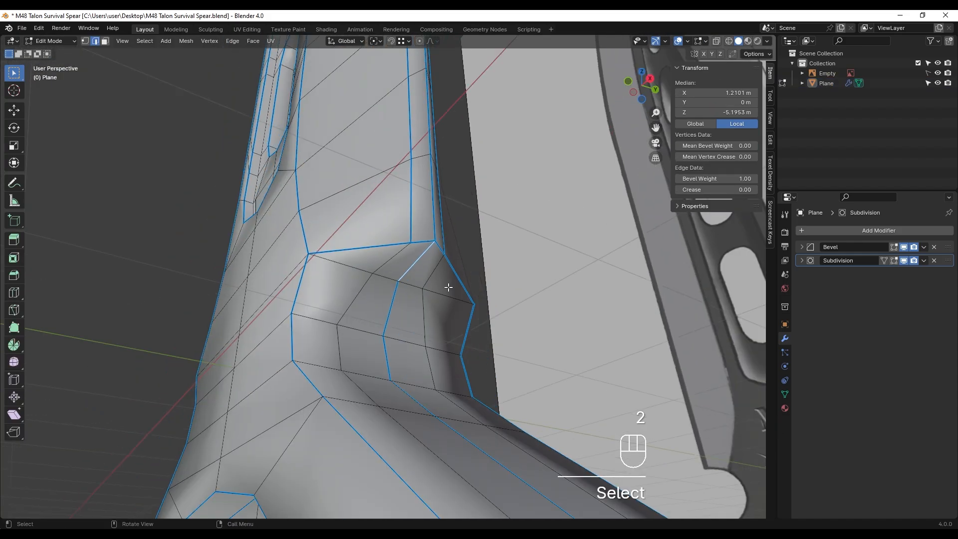
middle_click_drag(446, 284, 421, 248, "shift")
left_click(459, 328, "ctrl")
left_click(391, 208, "ctrl")
middle_click_drag(392, 208, 414, 234)
scroll(415, 235, "up", 3)
left_click(419, 125, "ctrl")
scroll(419, 150, "up", 1)
left_click_drag(724, 178, 720, 179)
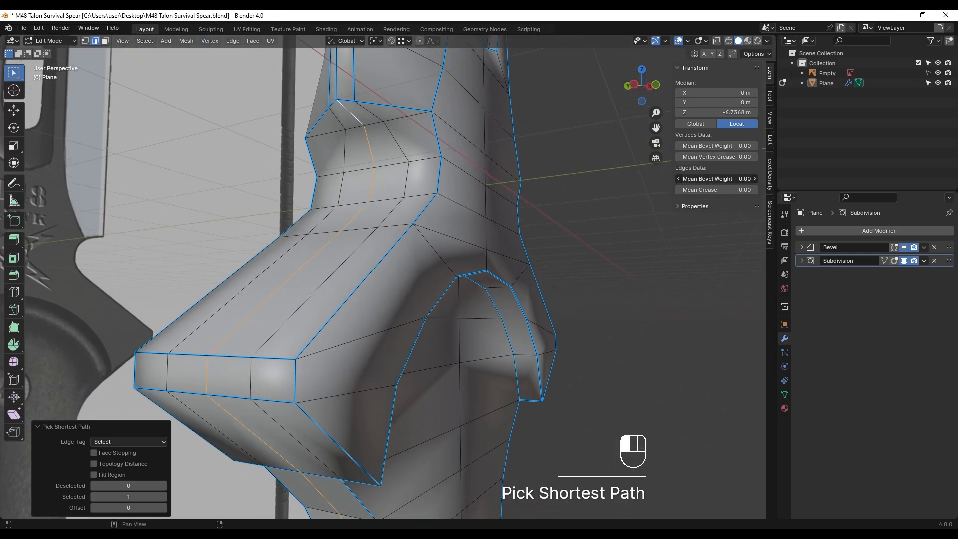
- Examine the guard, blade and slots in Object Mode from several distances and angles
key("Tab")
middle_click_drag(496, 159, 397, 315)
key("Tab")
key("Tab")
key("Tab")
scroll(395, 209, "down", 2)
scroll(396, 314, "down", 8)
middle_click_drag(392, 214, 373, 324, "shift")
scroll(413, 283, "up", 10)
middle_click_drag(412, 283, 388, 292)
- Select the front and back open edge loops inside the blade's lowest slot
key("Tab")
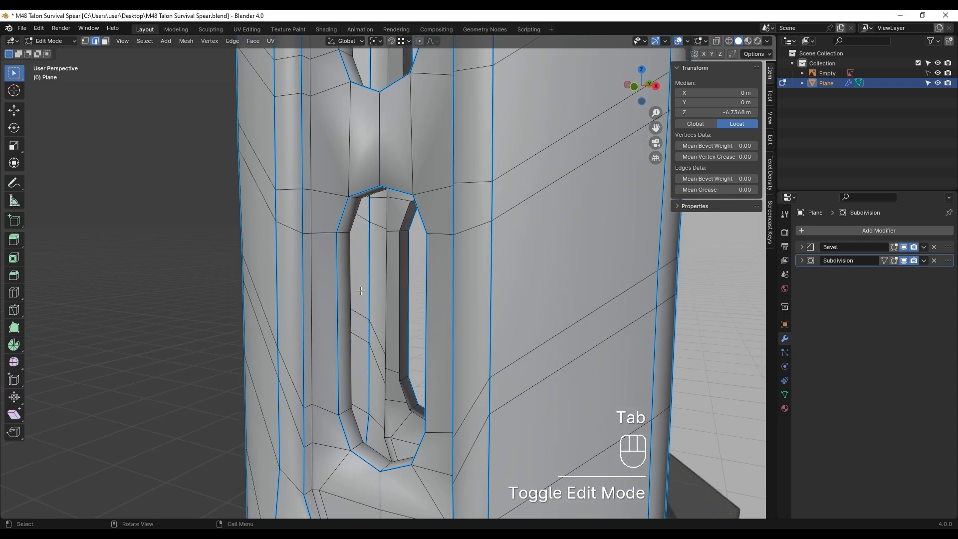
left_click(351, 288)
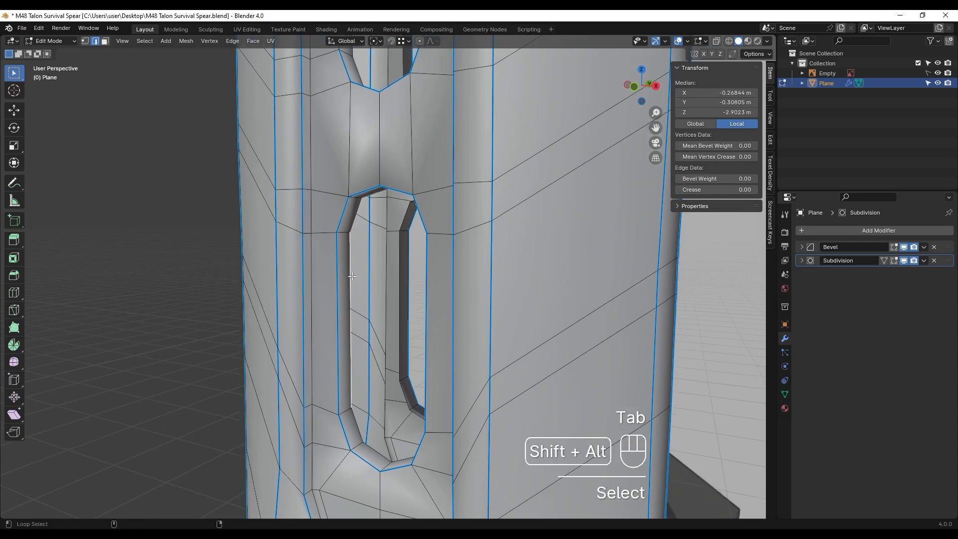
left_click(352, 277, "alt+shift")
scroll(324, 229, "up", 4)
left_click(298, 183, "alt+shift")
middle_click_drag(297, 183, 319, 185)
left_click(412, 203, "alt+shift")
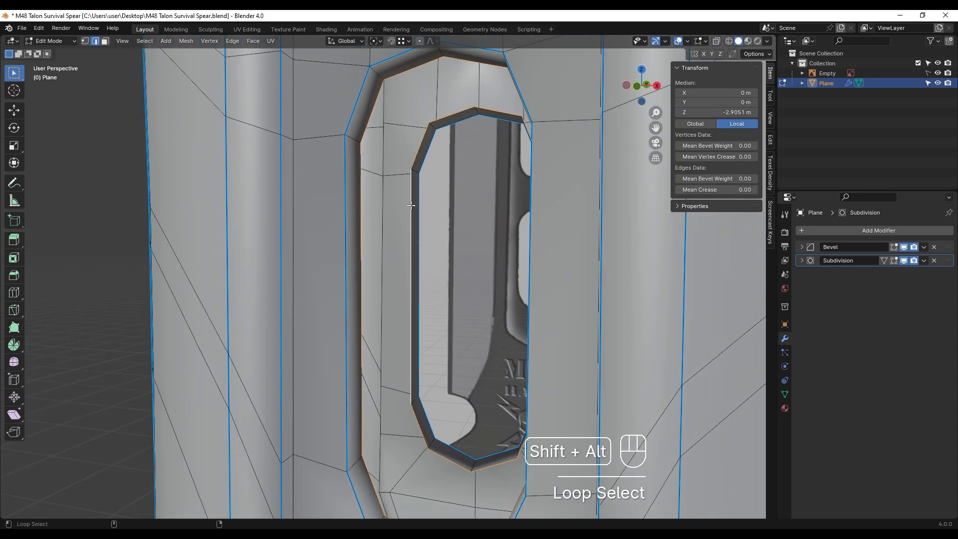
scroll(413, 204, "down", 1)
mouse_move(413, 204)
middle_mouse_down()
mouse_move(439, 186)
mouse_move(380, 202)
mouse_move(408, 217)
middle_mouse_up()
scroll(381, 202, "up", 1)
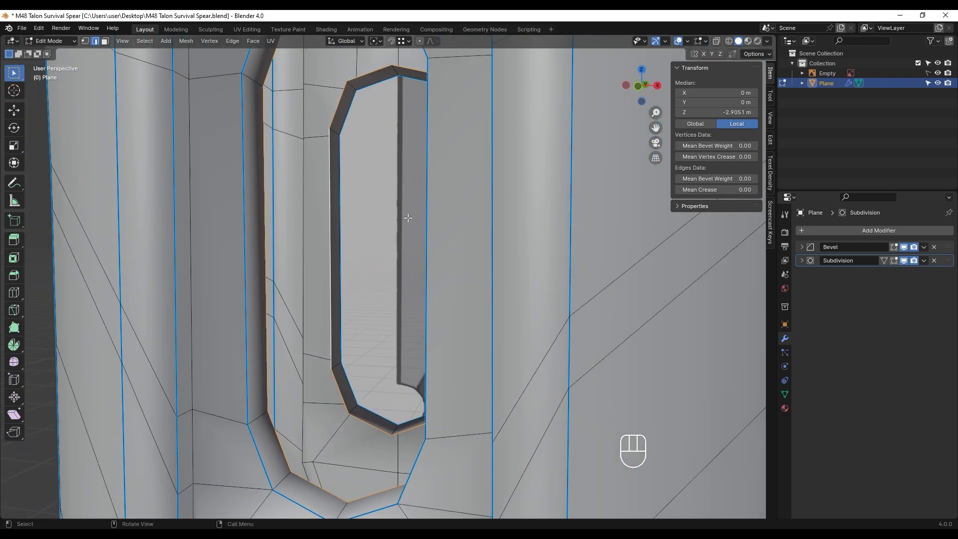
- Bridge the lowest slot's selected edge loops to close the wall between both blade halves
key("ctrl+e")
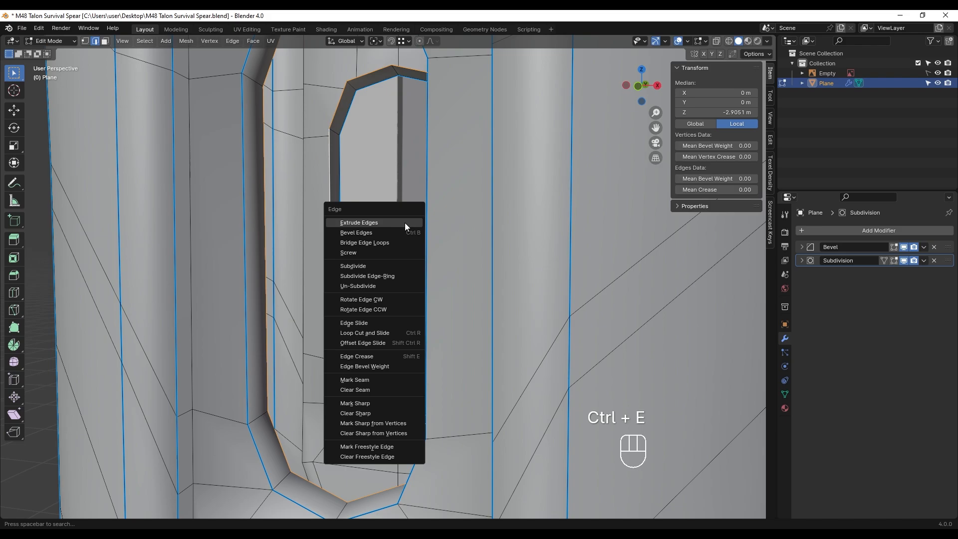
left_click(393, 242)
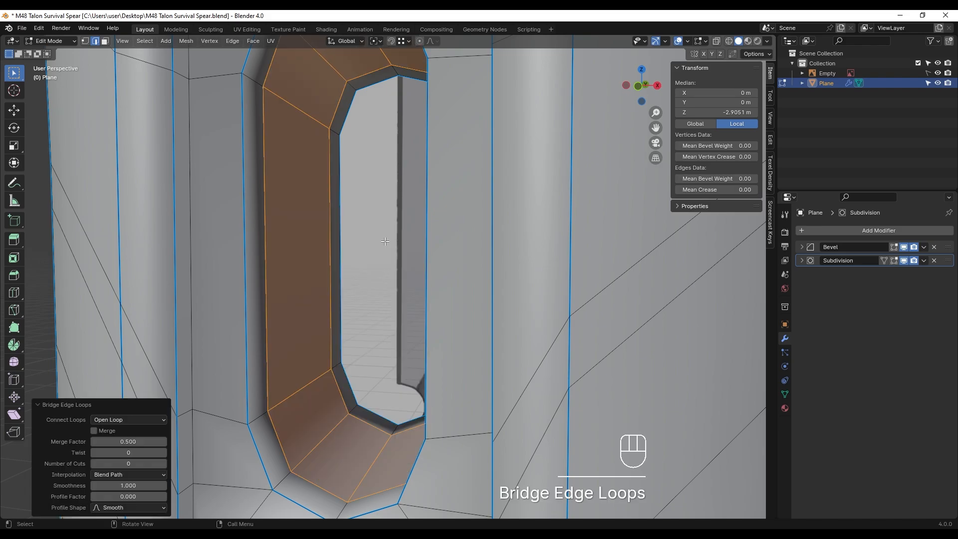
middle_click_drag(384, 242, 464, 271)
scroll(464, 271, "down", 1)
key("Tab")
scroll(481, 280, "down", 1)
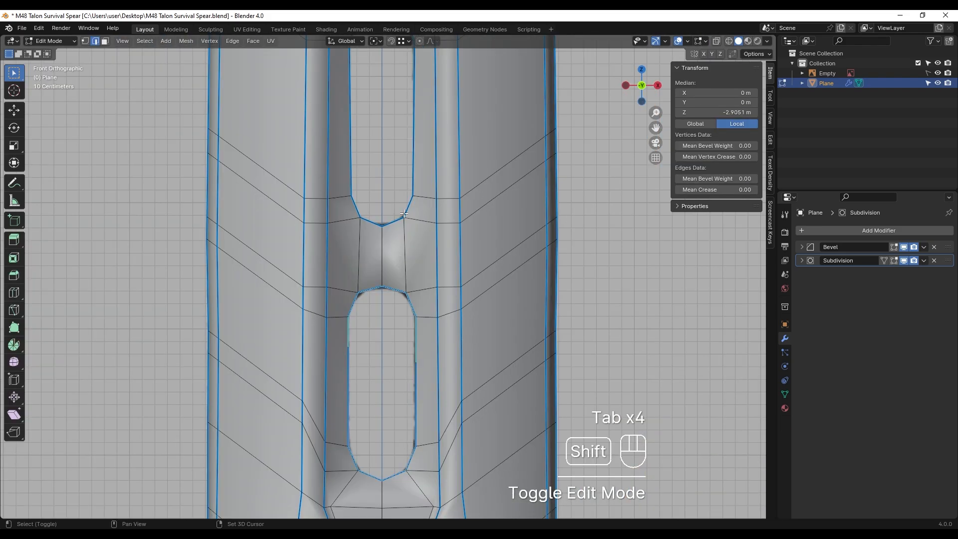
- Select the front and back open edge loops inside the next slot up the blade
middle_click_drag(404, 214, 407, 339, "shift")
scroll(407, 339, "up", 2)
middle_click_drag(407, 340, 390, 324)
scroll(451, 324, "up", 2)
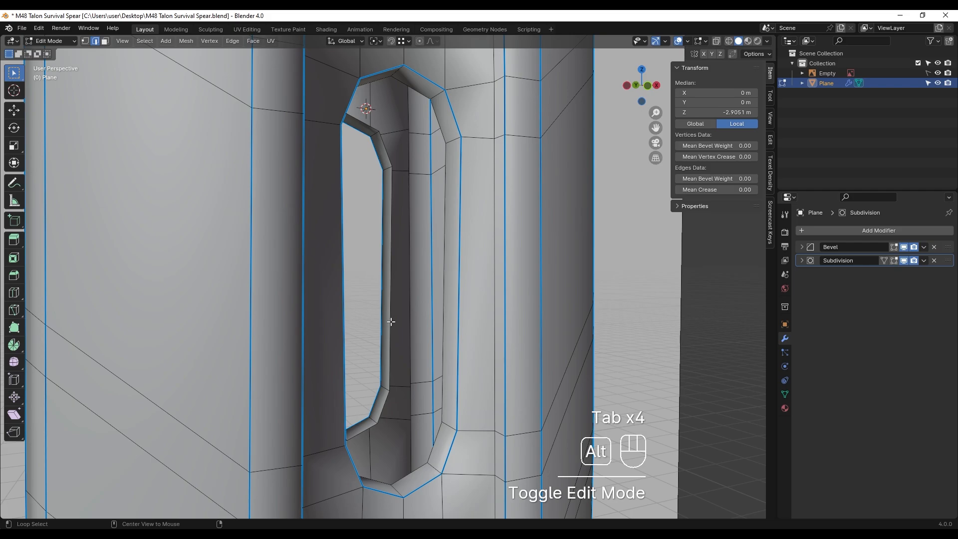
left_click(391, 322, "alt")
left_click(444, 314, "alt+shift")
- Bridge the upper slot's two selected edge loops and check the closed wall in Object Mode
key("ctrl+e")
left_click(233, 41)
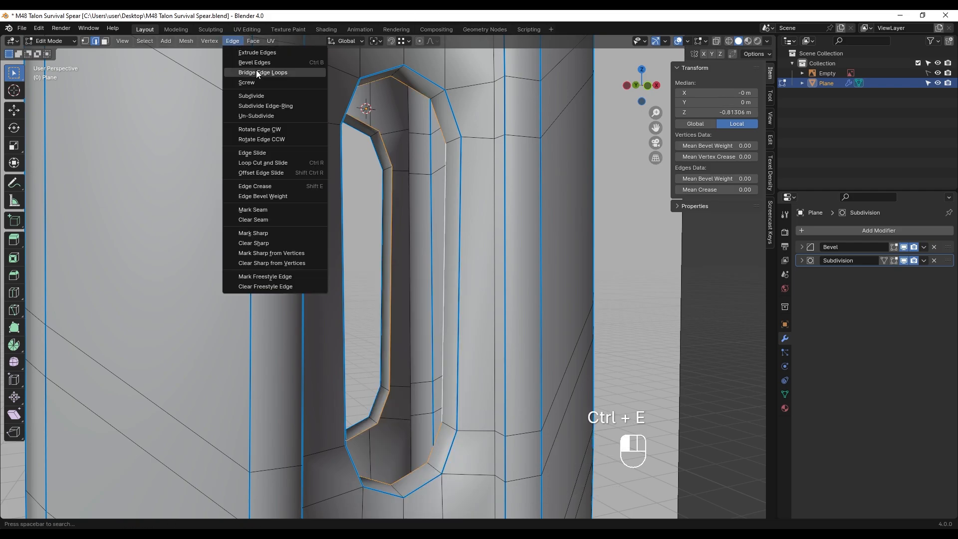
left_click(257, 73)
left_click(617, 234)
key("Tab")
scroll(405, 276, "down", 4)
scroll(439, 284, "up", 4)
key("Tab")
- Remove the extra edge loops bordering the bridged faces inside the slot walls
middle_click_drag(464, 289, 442, 301, "shift")
middle_click_drag(441, 301, 428, 300)
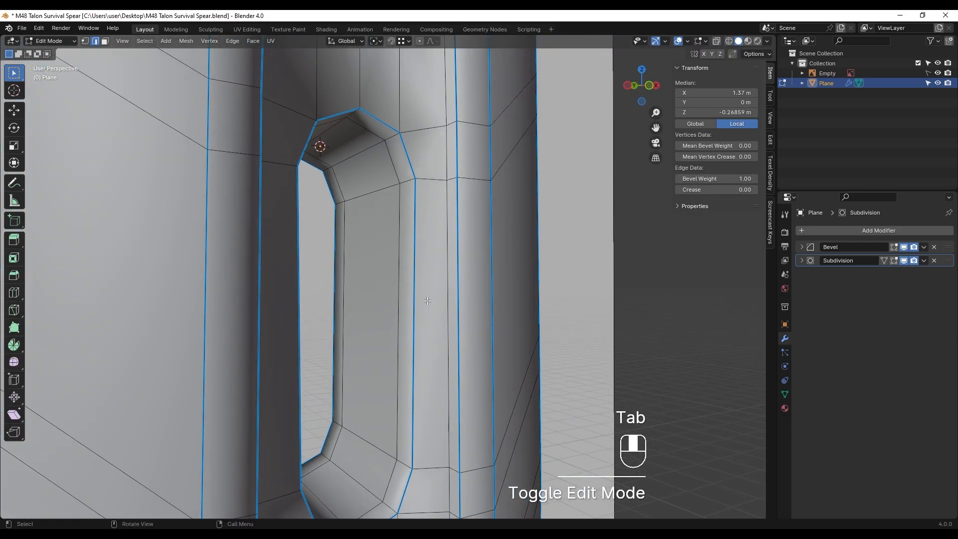
left_click(400, 272, "alt")
left_click(346, 274, "alt+shift")
middle_click_drag(412, 222, 436, 137)
left_click(414, 247, "alt")
left_click(353, 250, "alt+shift")
key("x")
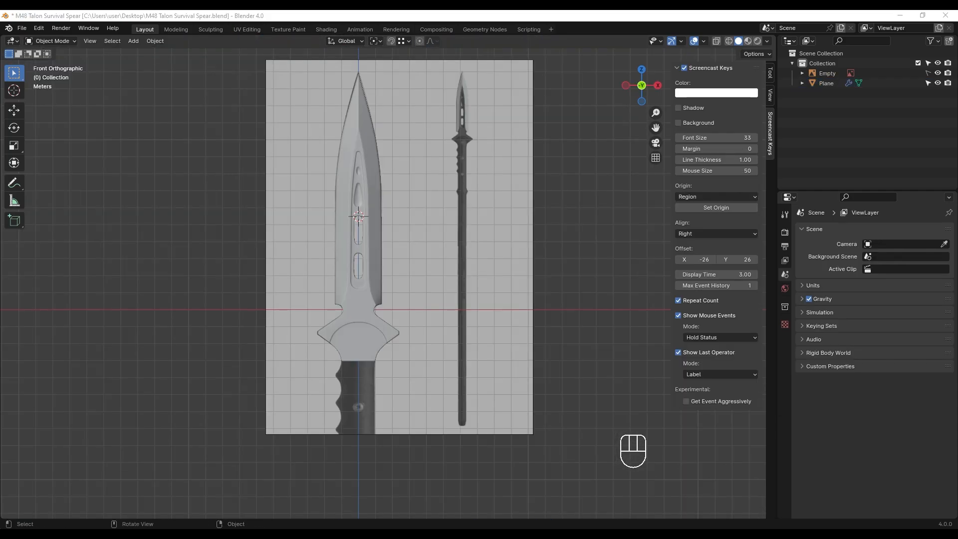
- Examine the guard and handle in front view against the full spear in the reference image
scroll(410, 292, "up", 2)
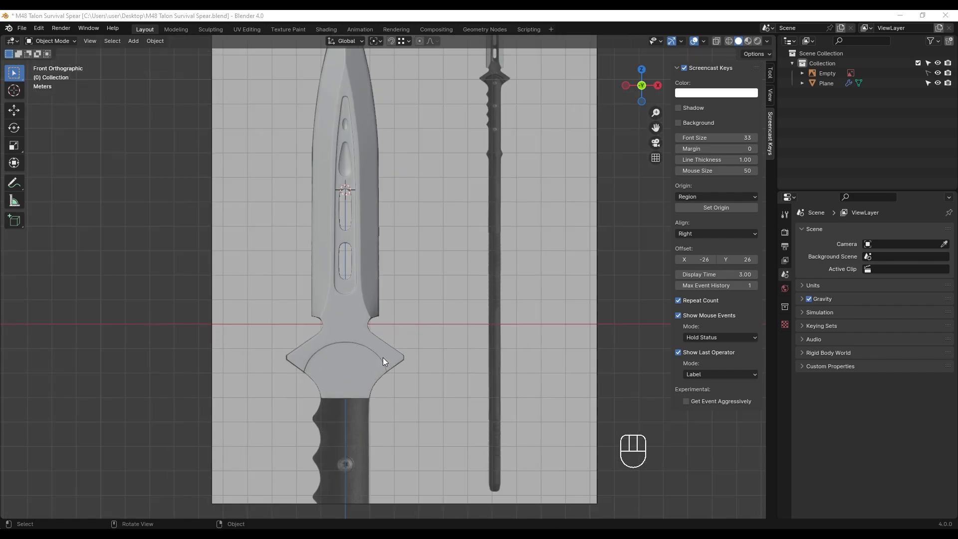
middle_click_drag(354, 427, 376, 288, "shift")
scroll(344, 303, "up", 1)
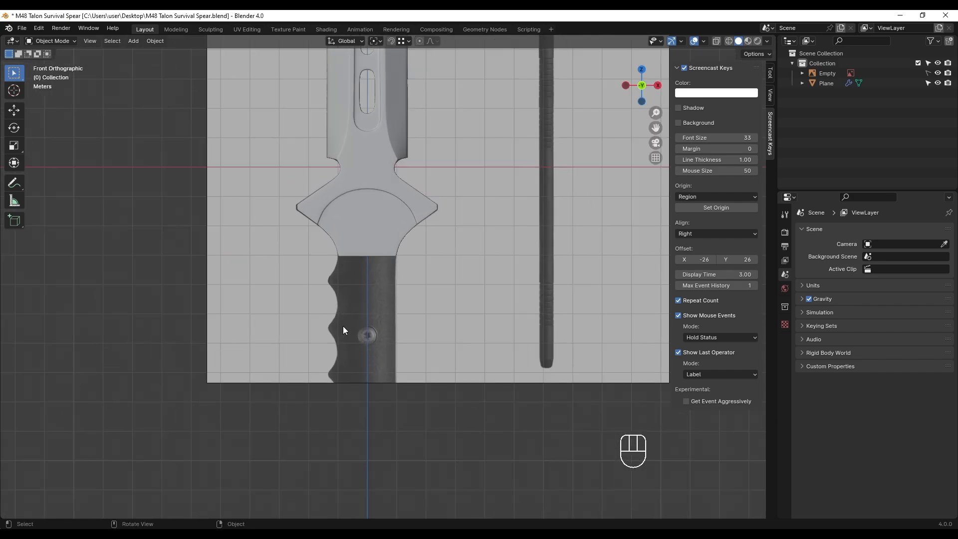
middle_click_drag(415, 252, 390, 454, "shift")
middle_click_drag(466, 208, 526, 144, "shift")
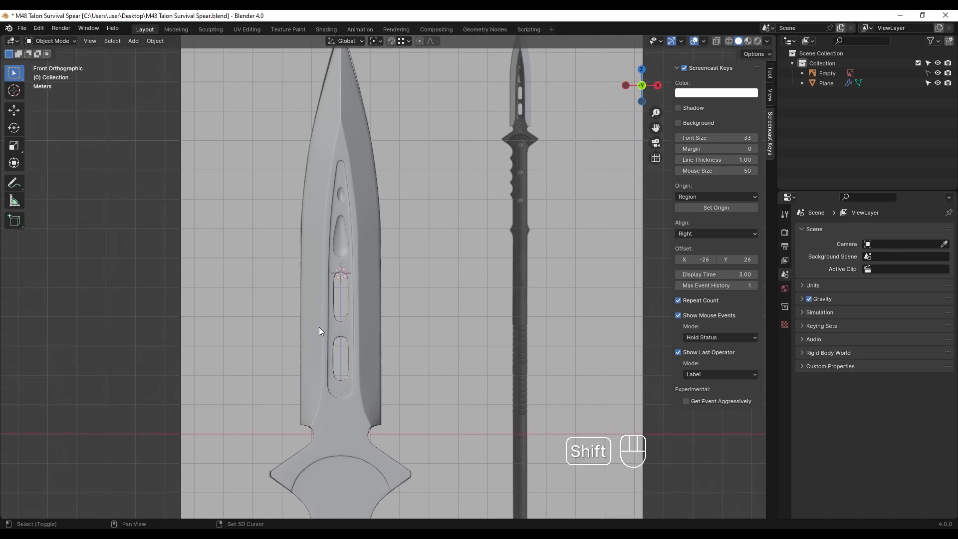
middle_click_drag(309, 358, 346, 110, "shift")
scroll(364, 220, "up", 3)
middle_click_drag(390, 384, 379, 369, "shift")
scroll(421, 265, "down", 3)
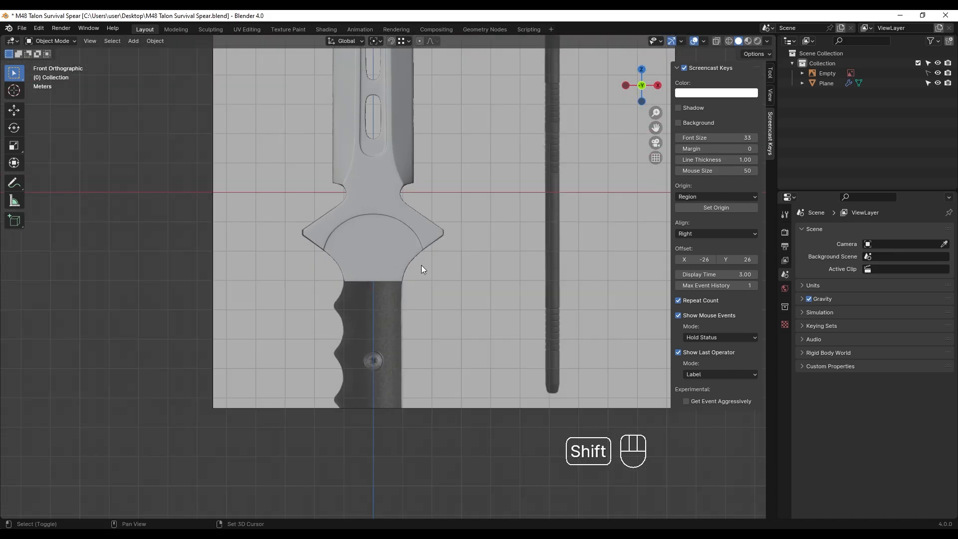
- Add an uncapped 32-vertex cylinder, radius 1 m and depth 2 m, and move it about 10.9 m down along Z onto the reference handle
key("shift+a")
mouse_move(421, 265)
left_click(460, 316)
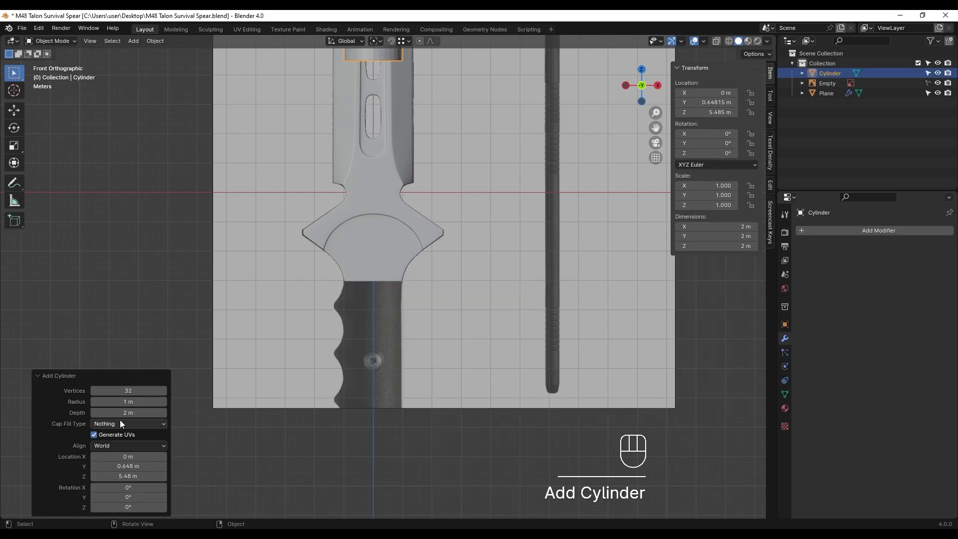
key("g")
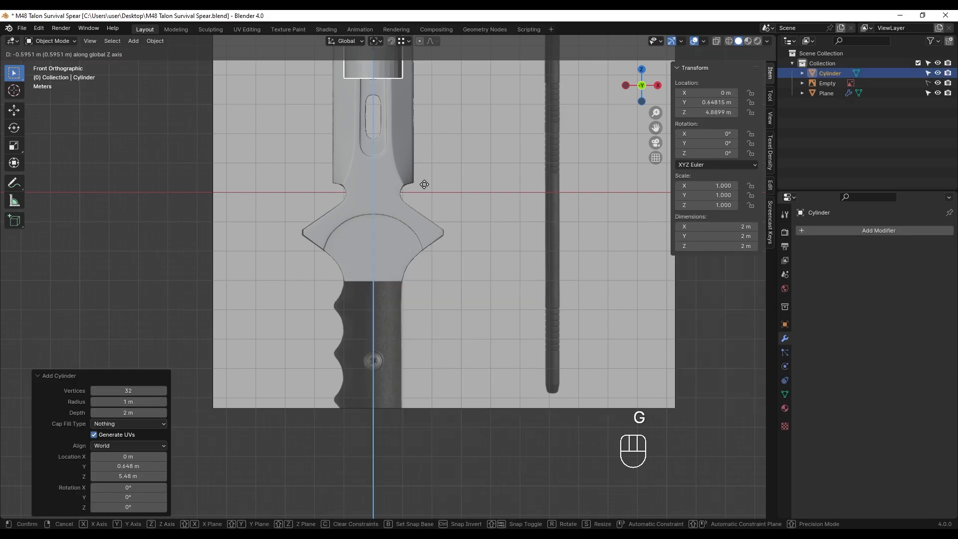
left_click(397, 451)
key("g")
scroll(404, 255, "up", 8, "shift")
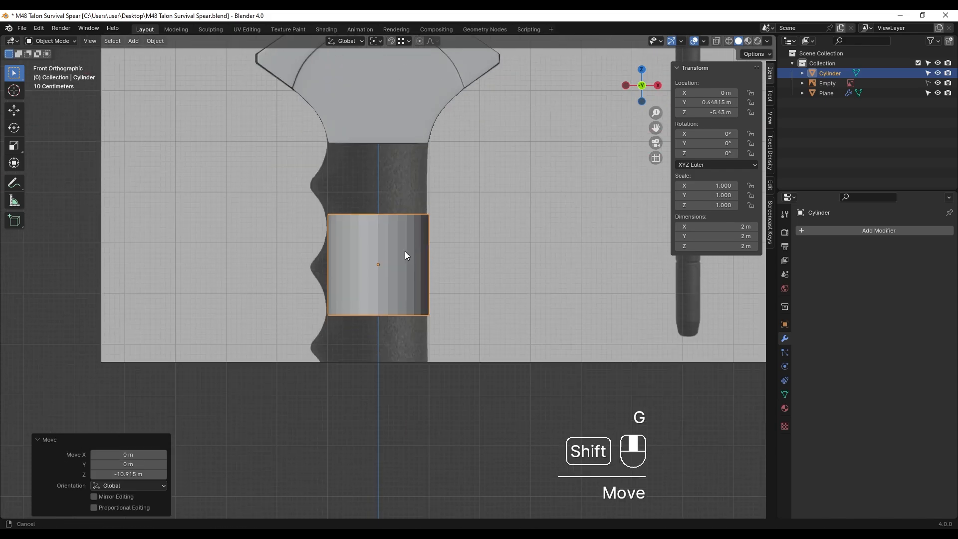
- Scale all the cylinder's vertices along Z to about 1.86 m high and shift them about 0.04 m down over one finger-grip ridge
key("Tab")
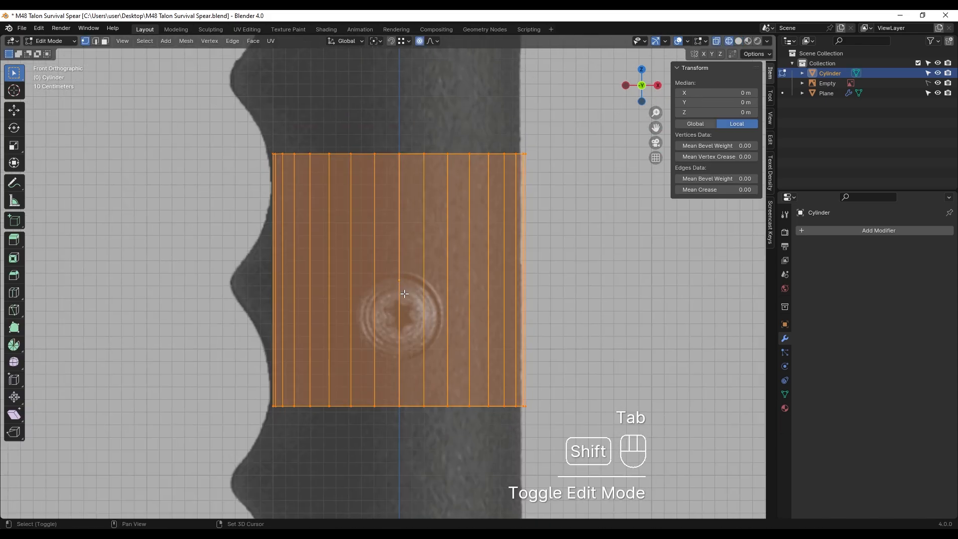
key("a")
right_click(478, 294)
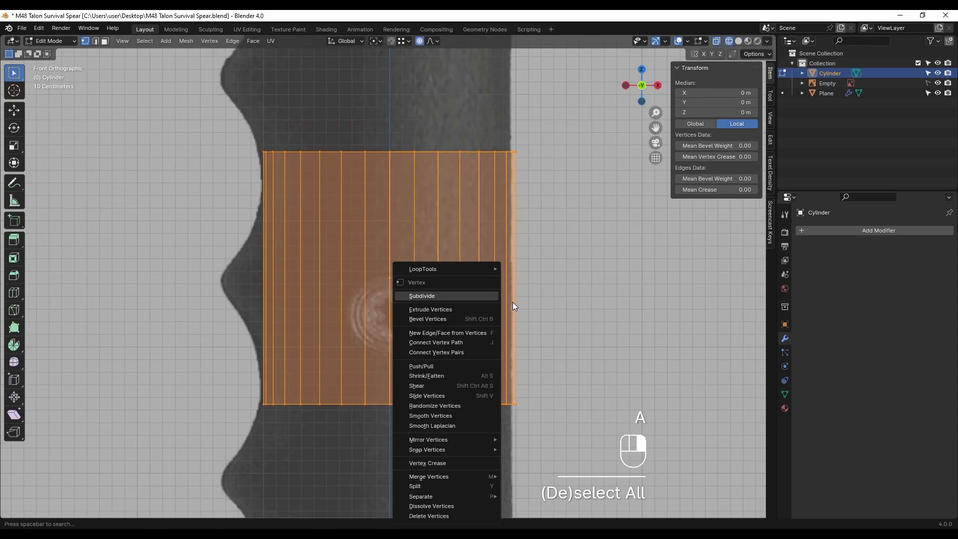
key("s")
key("z")
key("o")
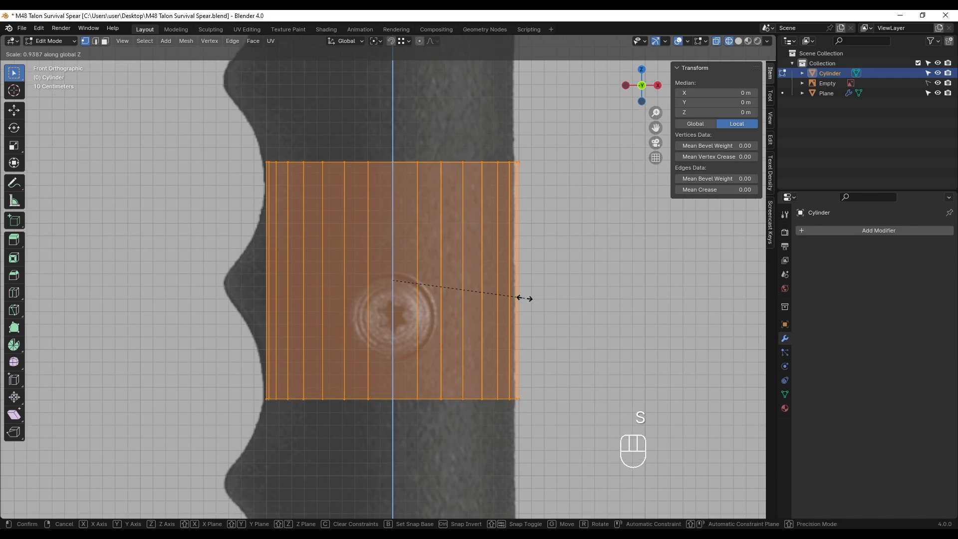
left_click(529, 297)
key("g")
left_click(517, 293)
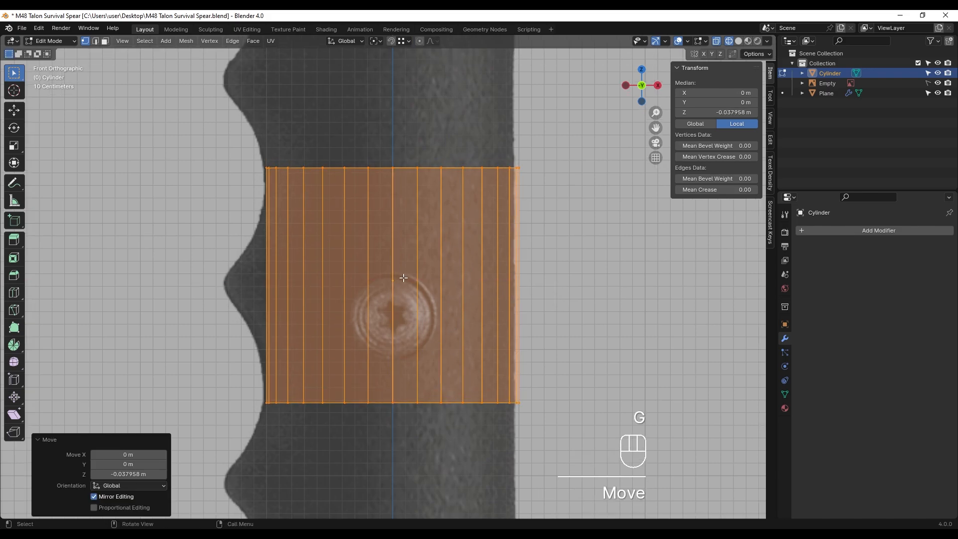
- Cut three evenly spaced horizontal edge loops around the cylinder
key("ctrl+r")
scroll(385, 285, "up", 2)
left_click(384, 285)
right_click(487, 302)
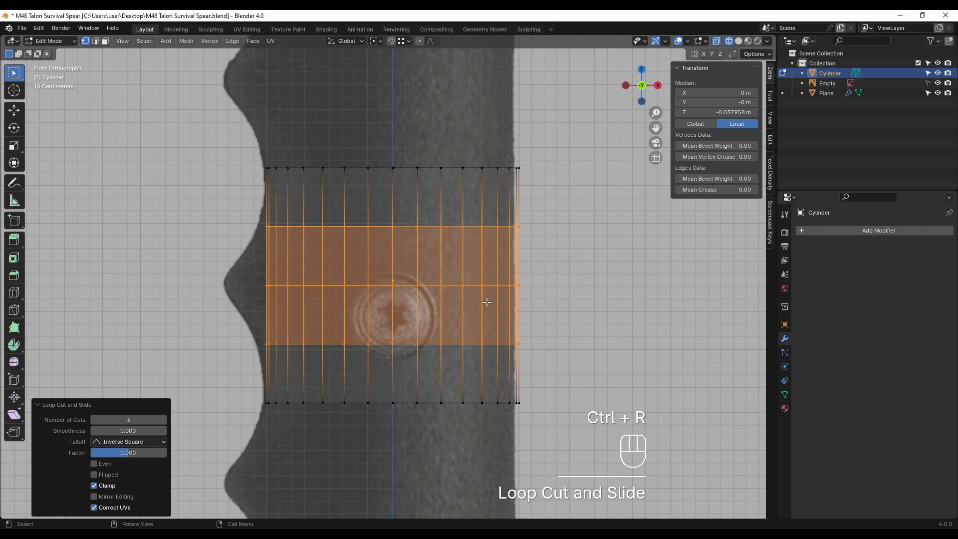
middle_click_drag(318, 274, 332, 272, "shift")
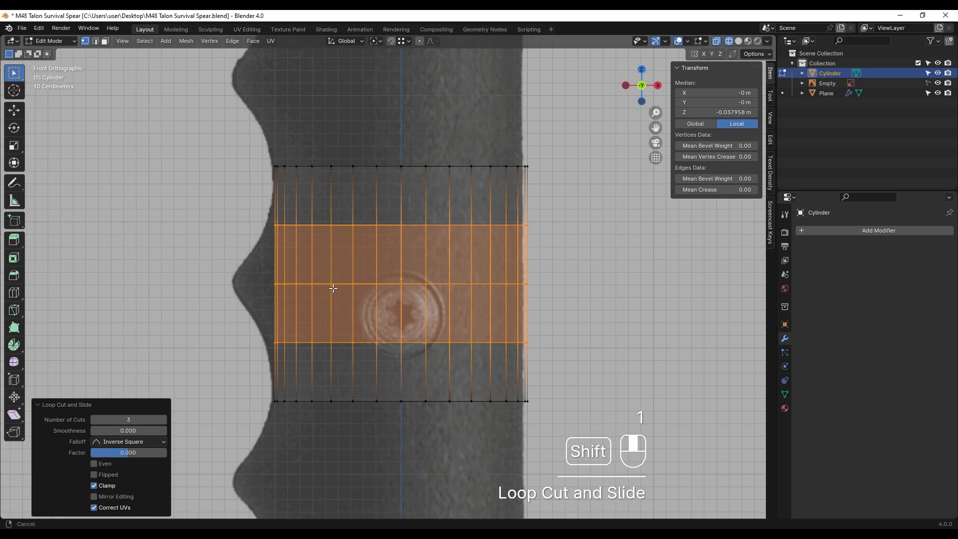
- Pull the outer middle vertex about 0.35 m along negative X with smooth proportional editing, size about 0.62, to meet the grip ridge's tip
left_click(274, 281)
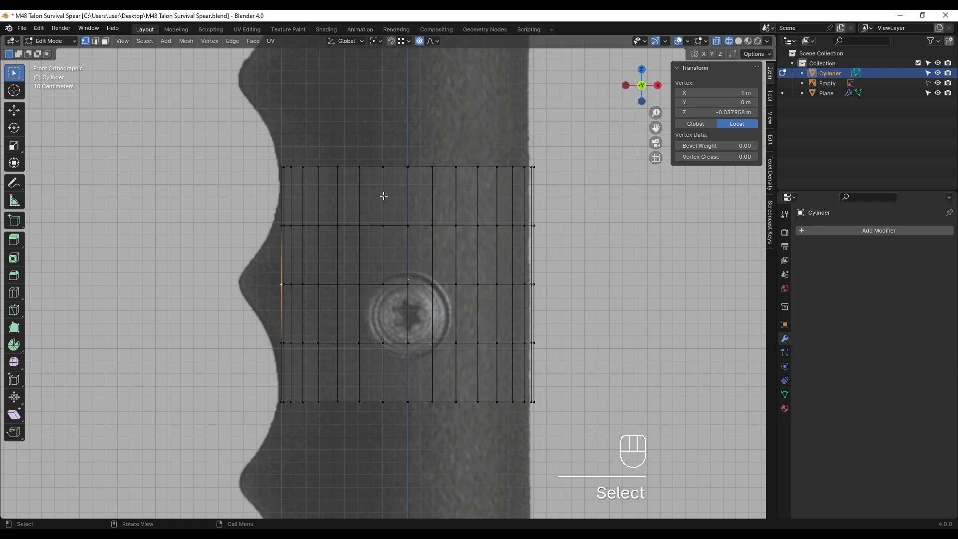
scroll(384, 197, "up", 1)
middle_click_drag(321, 274, 336, 267, "shift")
key("g")
middle_click(394, 286)
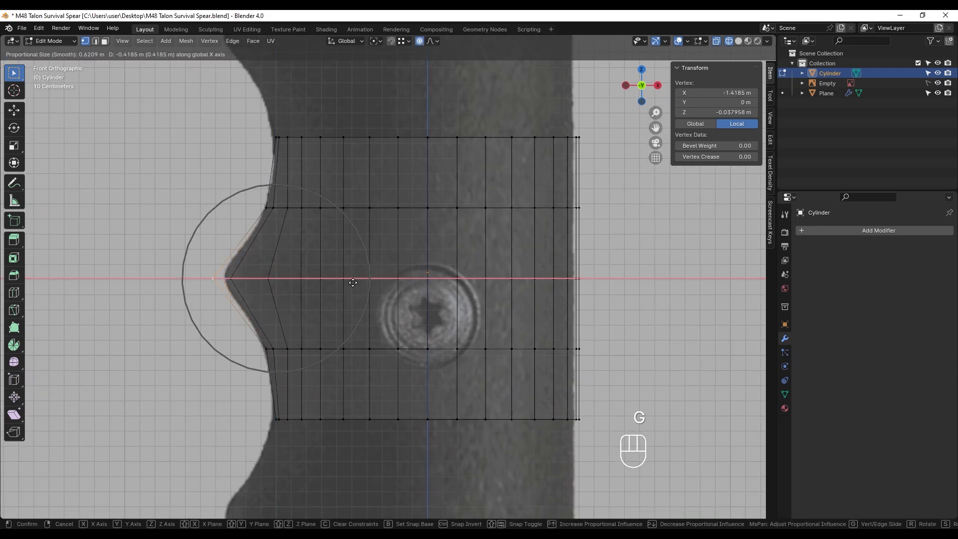
scroll(352, 282, "up", 1)
scroll(351, 283, "down", 1)
scroll(354, 284, "up", 1)
scroll(355, 285, "up", 5)
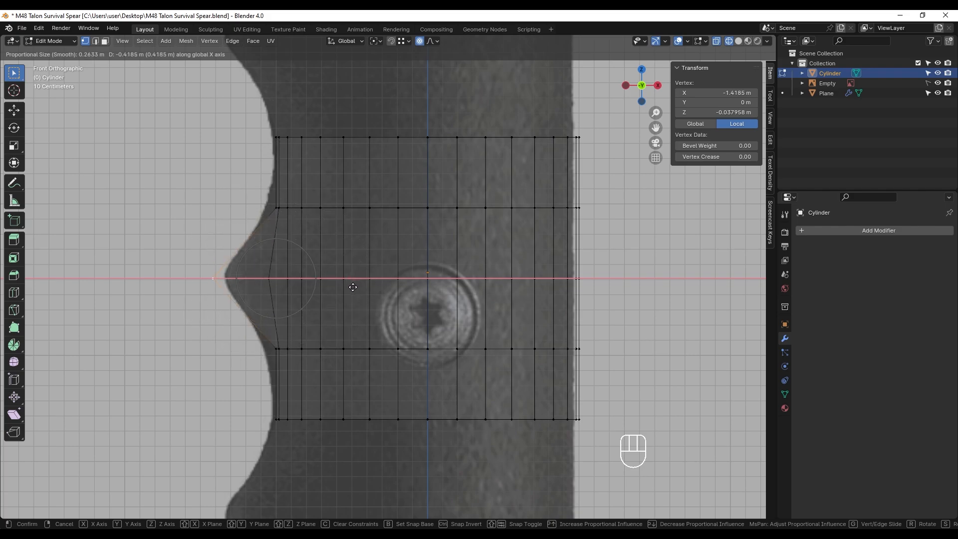
scroll(352, 288, "down", 6)
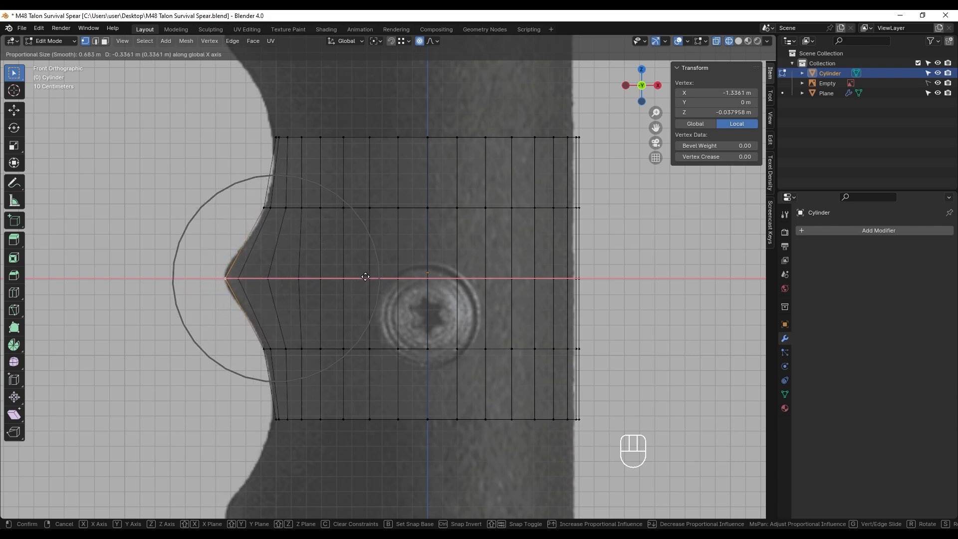
left_click(365, 277)
middle_click_drag(365, 277, 445, 306)
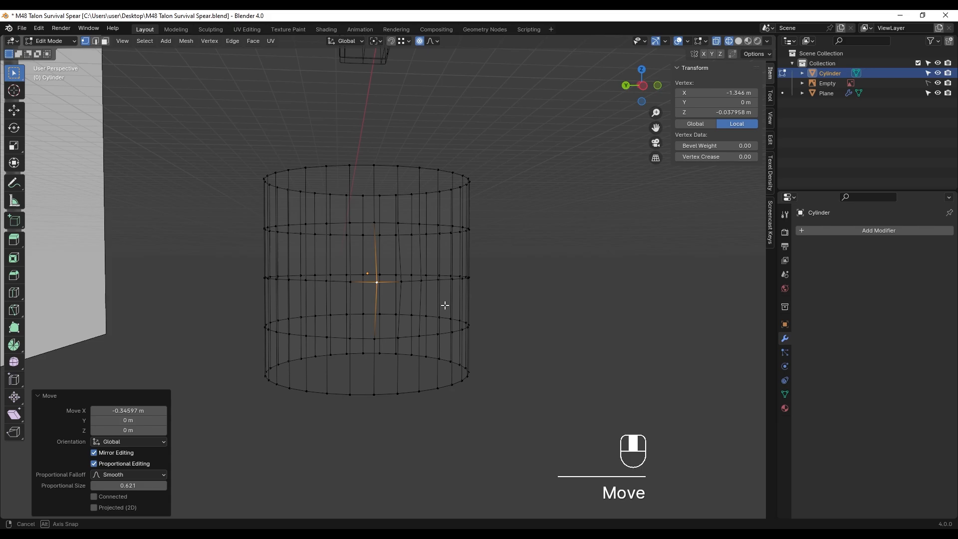
key("KP_1")
- Bevel the loops directly above and below the ridge with two segments, about 0.18 m wide
key("2")
left_click(301, 206, "alt+shift")
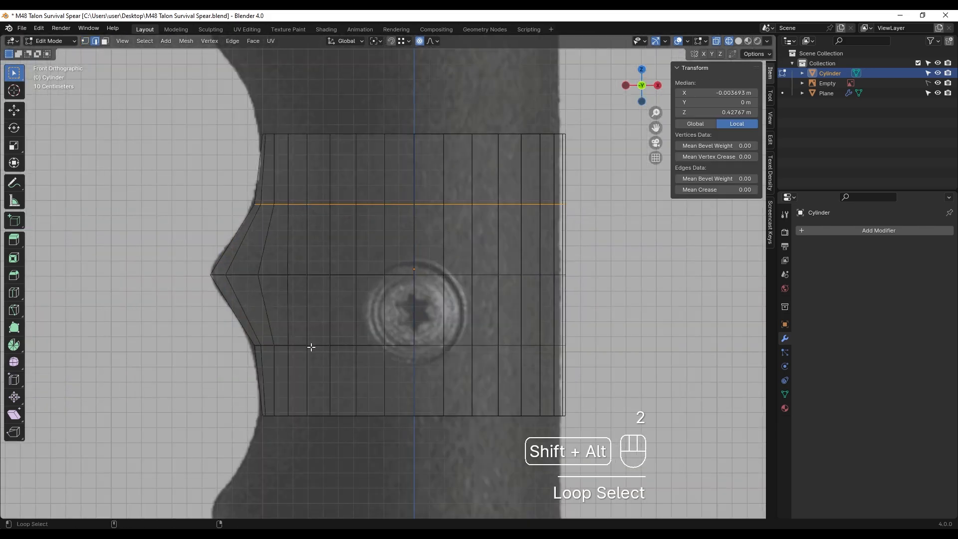
key("ctrl+b")
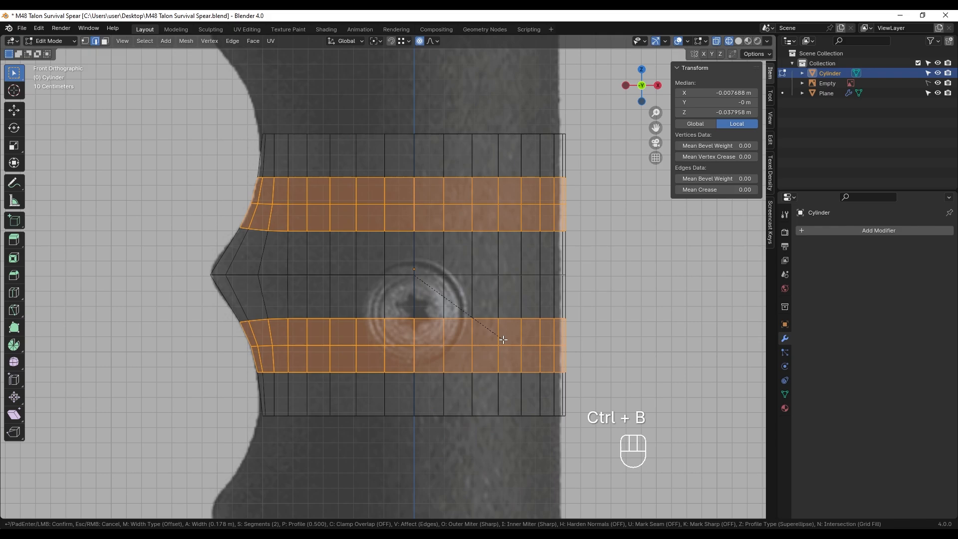
left_click(503, 339)
key("Tab")
key("Tab")
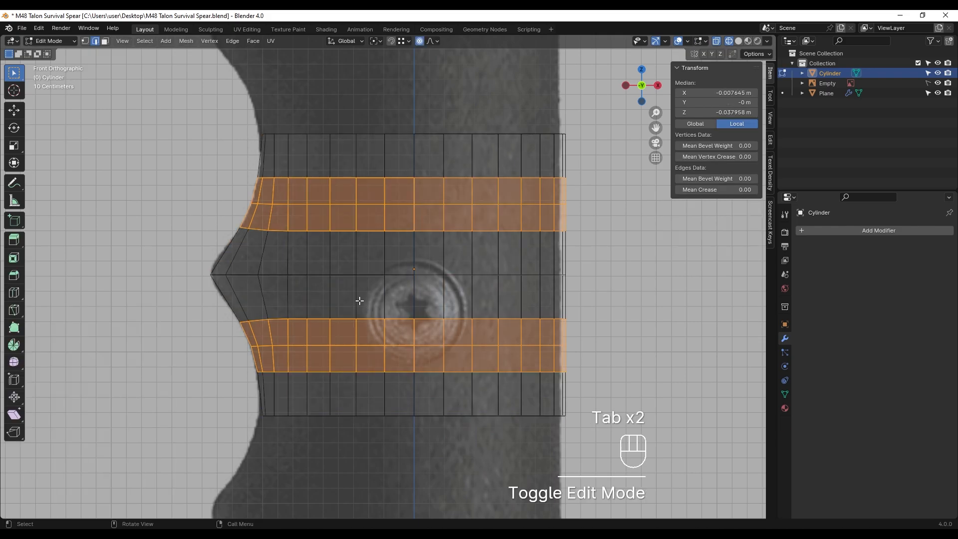
key("Tab")
key("Tab")
- Give the cylinder a level 2 Subdivision modifier and disable its display in Edit Mode
key("Tab")
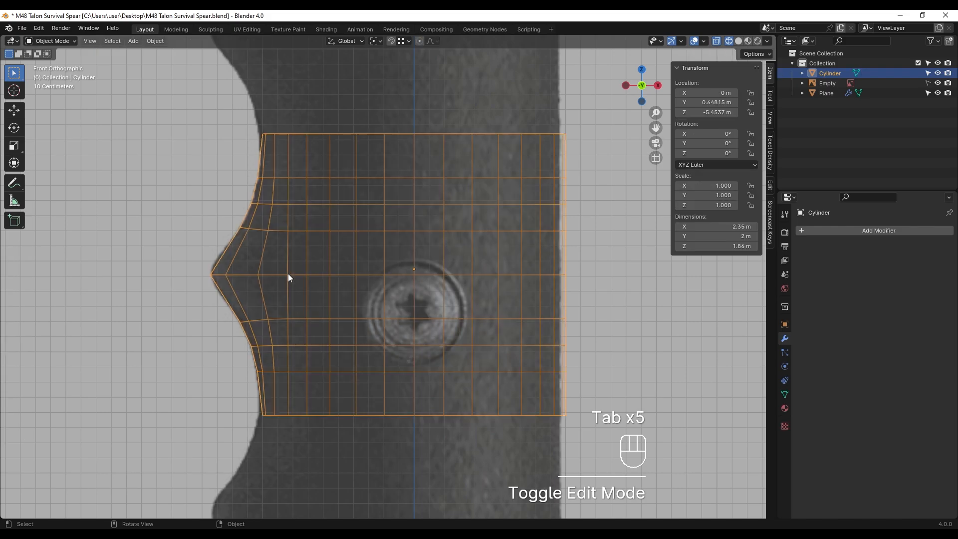
key("ctrl+2")
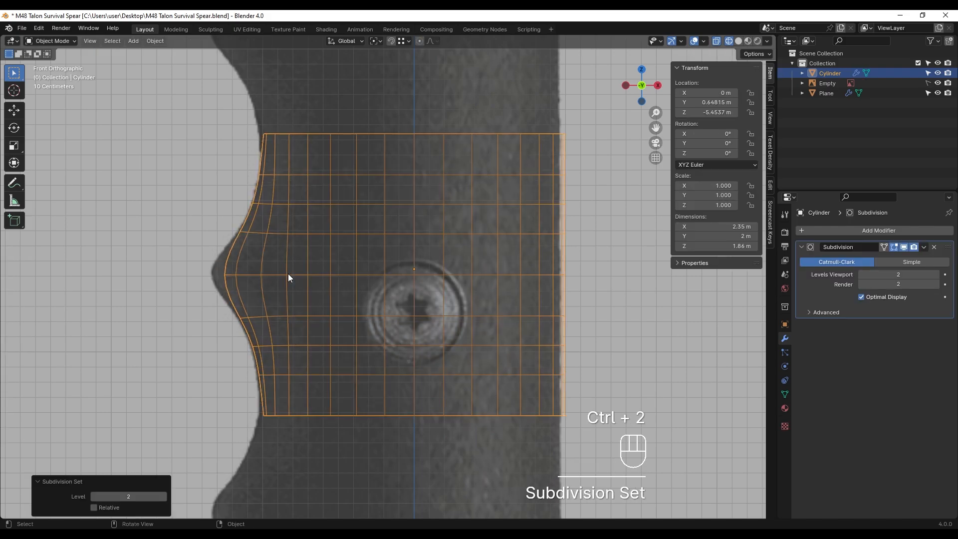
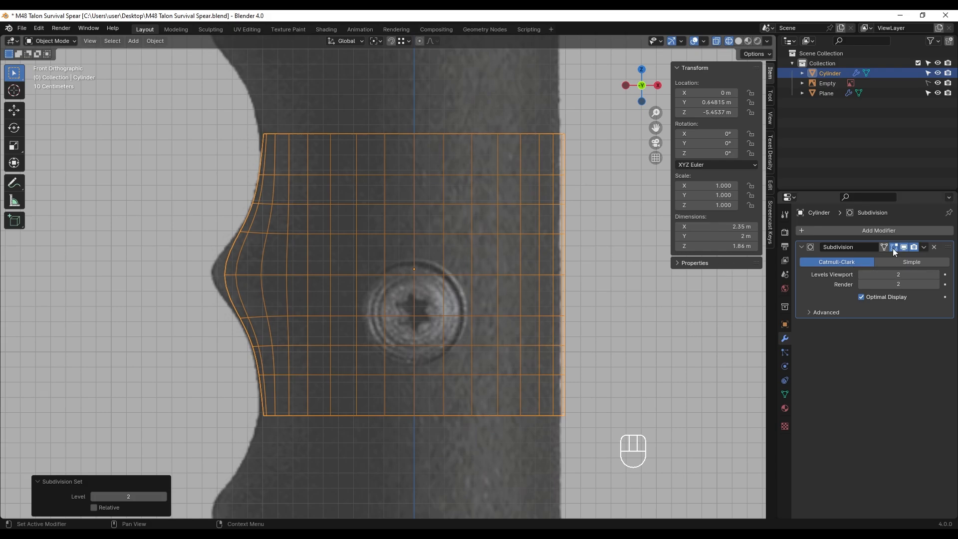
key("Tab")
key("Tab")
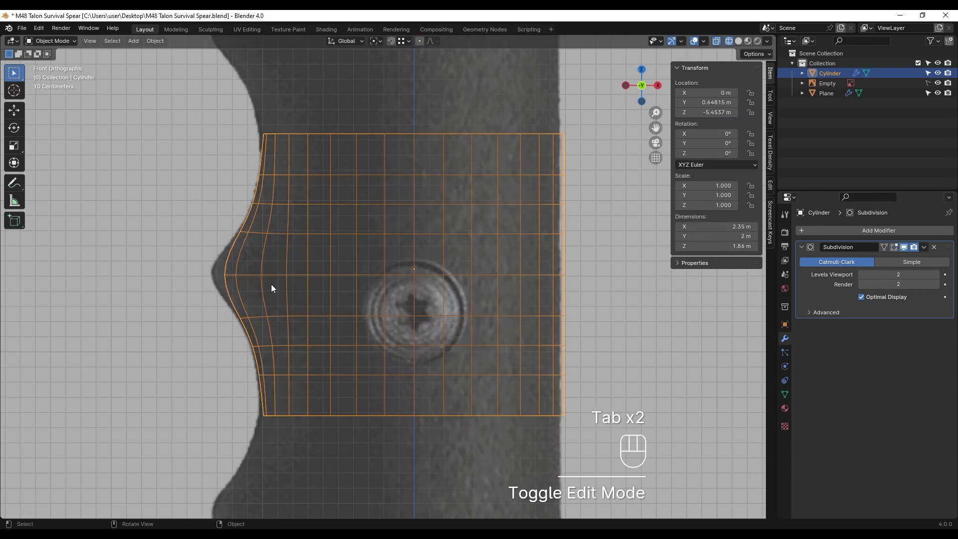
middle_click_drag(271, 284, 285, 297, "shift")
- Bevel the middle edge loop through the ridge tip with two segments and check the smoothed outline in Object Mode
key("Tab")
left_click(287, 279, "alt")
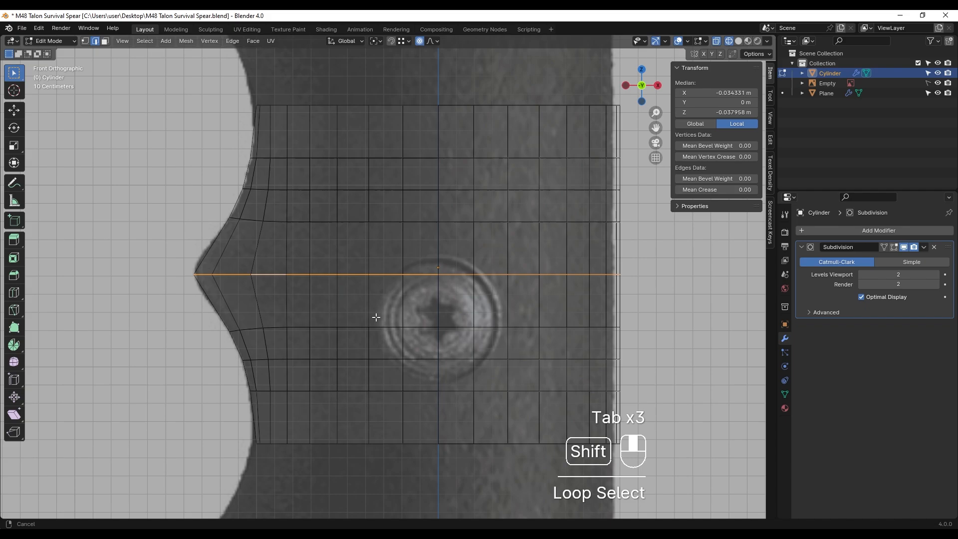
key("ctrl+b")
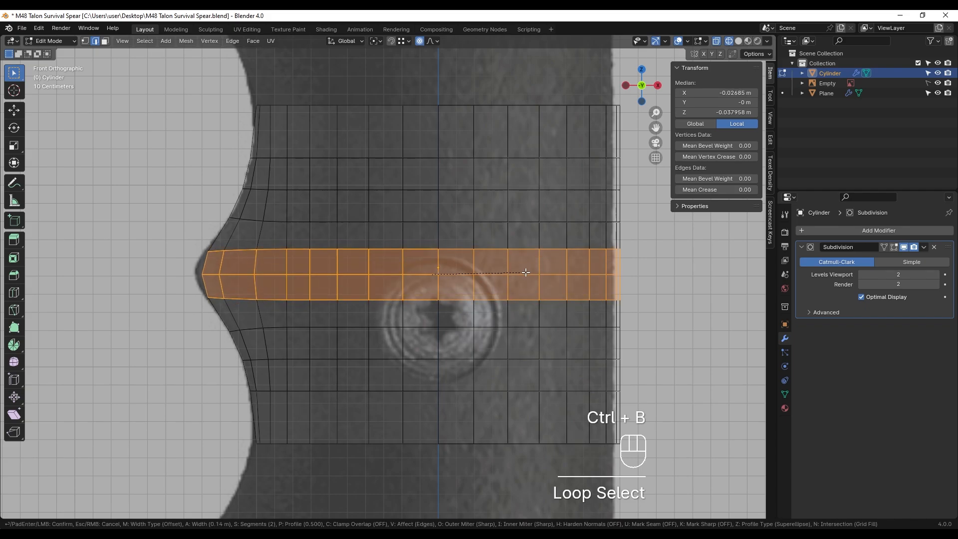
left_click(513, 273)
key("Tab")
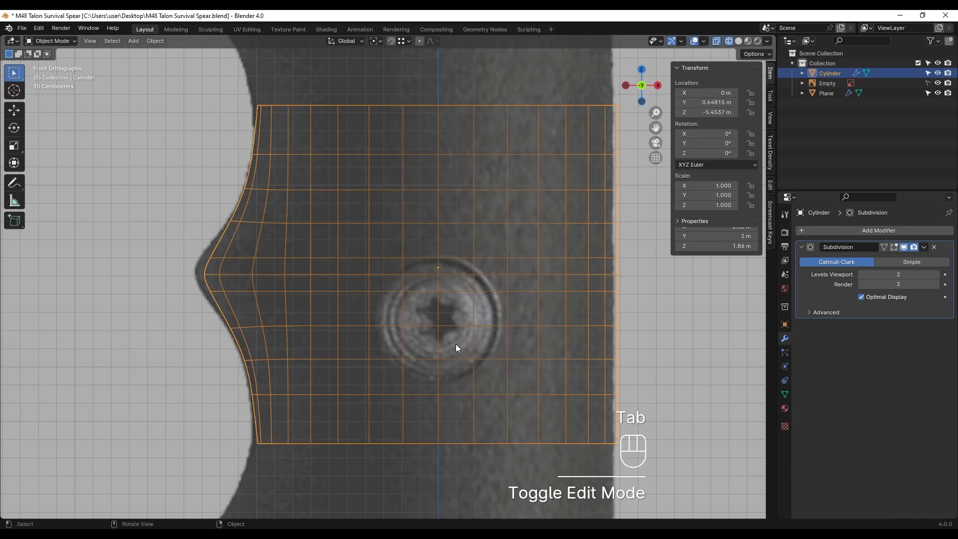
- Move the ridge tip's outer vertices about 0.05 m along negative X so the smoothed outline meets the reference
key("Tab")
scroll(306, 322, "up", 3)
key("1")
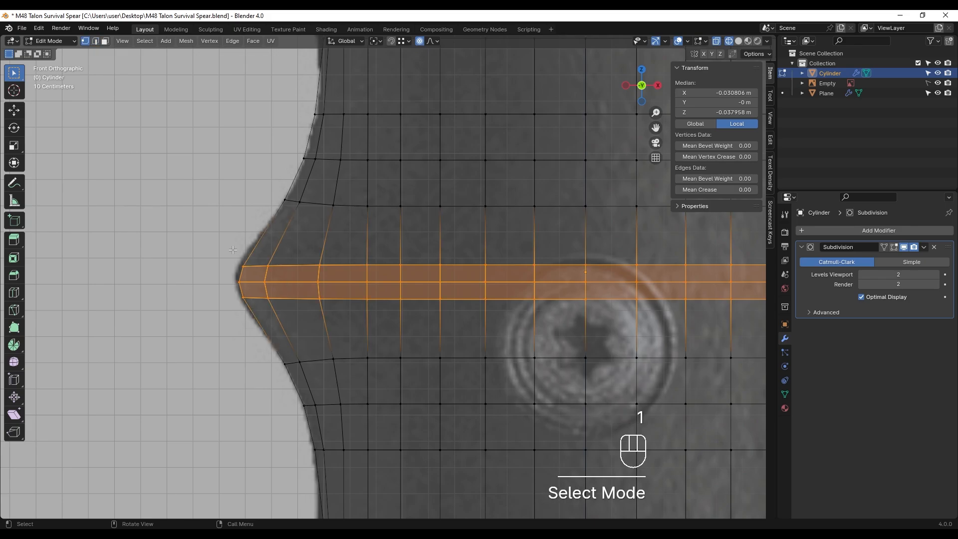
left_click_drag(230, 257, 257, 307)
key("g")
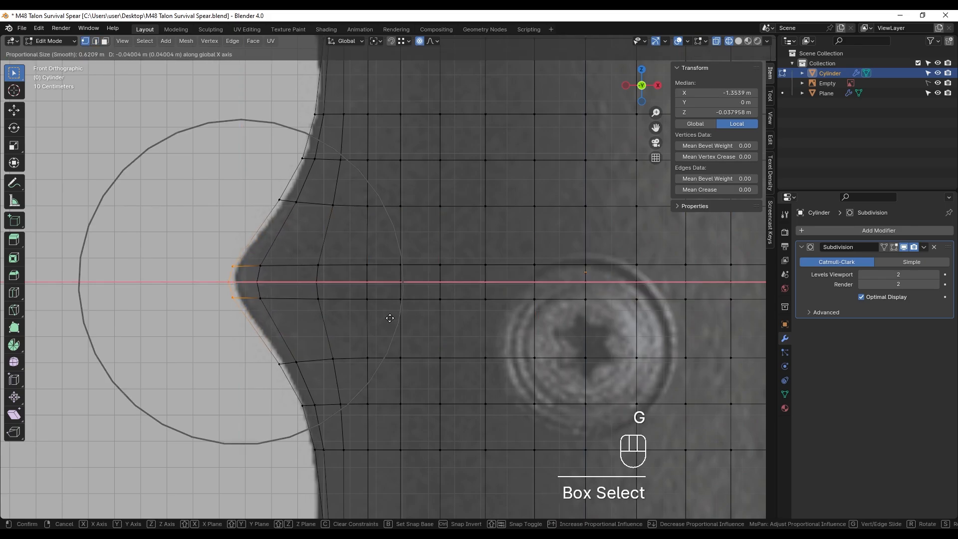
left_click(387, 322)
key("Tab")
scroll(329, 313, "down", 5)
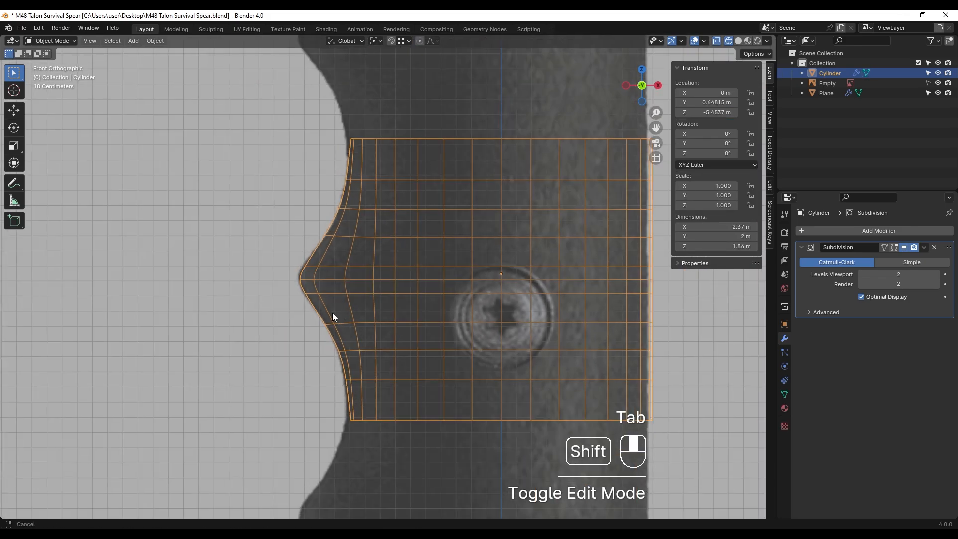
- Select the outer slope vertices above and below the ridge tip and adjust them along X to follow the reference curve
middle_click_drag(333, 314, 332, 357, "shift")
key("Tab")
scroll(317, 298, "up", 2)
middle_click_drag(317, 298, 317, 308, "shift")
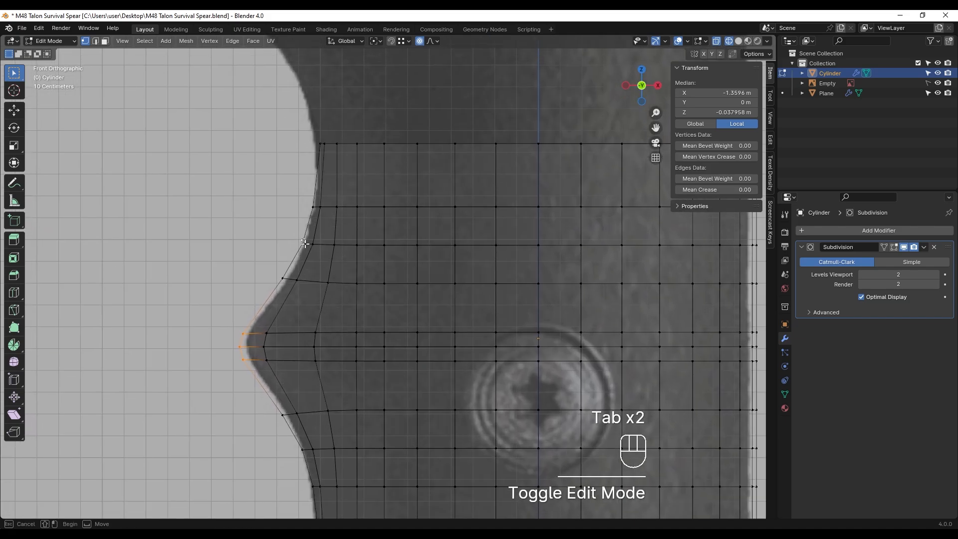
left_click_drag(294, 233, 309, 249)
middle_click_drag(360, 379, 355, 268, "shift")
left_click_drag(280, 349, 301, 326, "shift")
scroll(329, 327, "down", 1)
middle_click_drag(331, 326, 329, 351, "shift")
key("g")
middle_click(388, 311)
left_click(388, 319, "shift")
key("Tab")
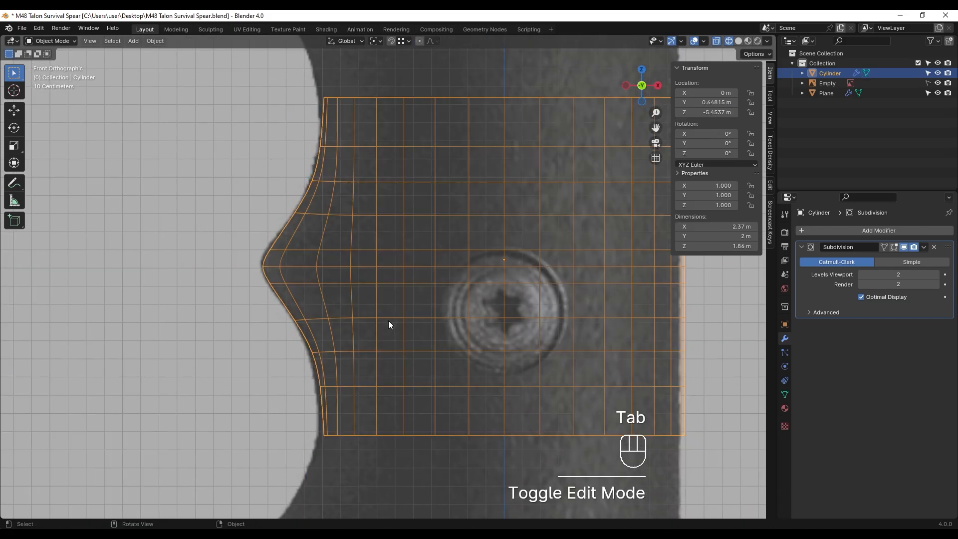
key("Tab")
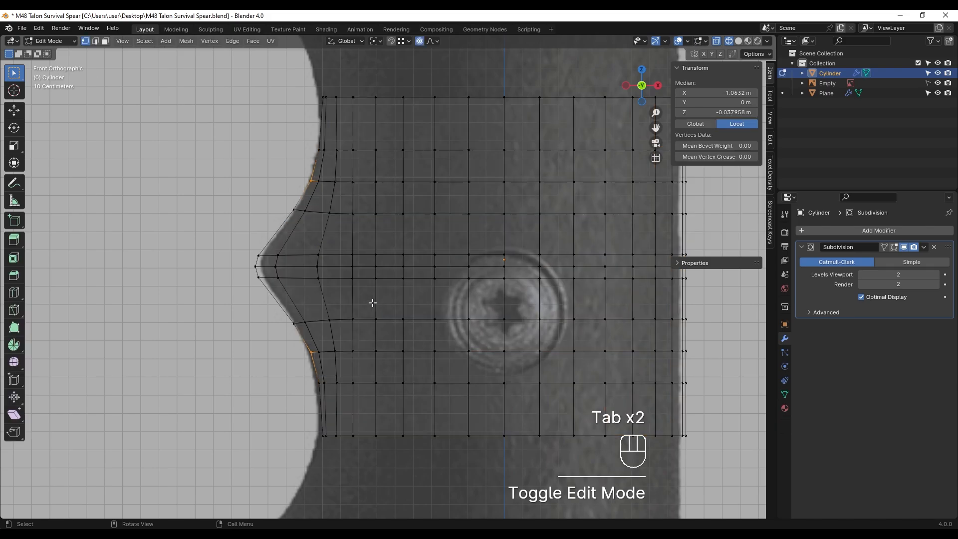
- Scale the grip section along Y to about 0.495 in side view to flatten it
scroll(372, 301, "down", 4)
key("Tab")
middle_click_drag(344, 278, 448, 293)
scroll(427, 283, "down", 1)
middle_click_drag(405, 273, 397, 320, "shift")
scroll(403, 298, "up", 1)
scroll(406, 306, "up", 1)
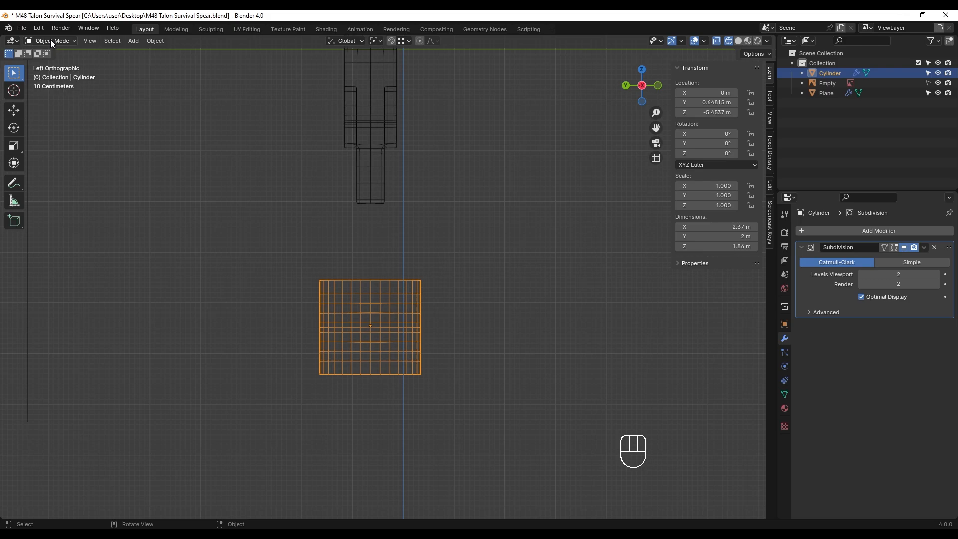
key("s")
key("y")
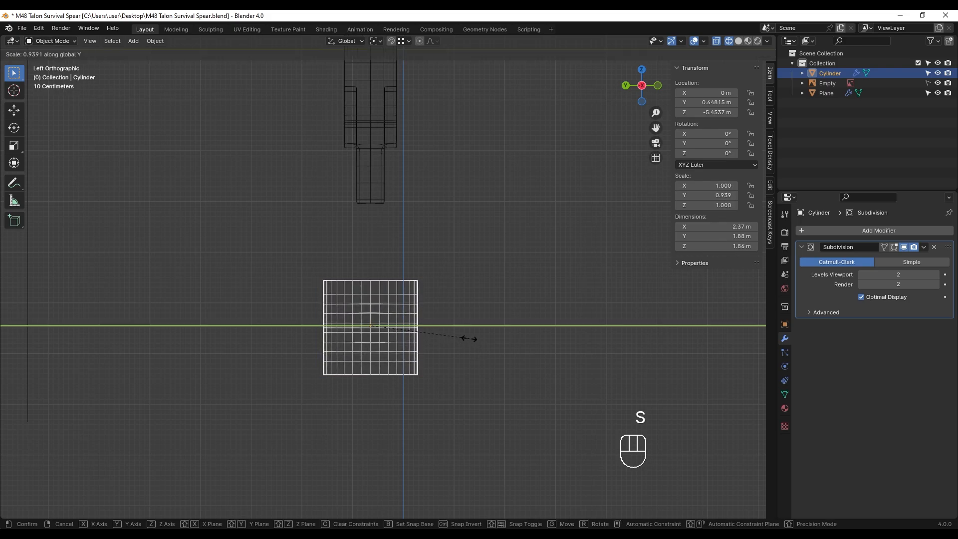
left_click(423, 330)
- Move the grip section about 2.06 m up along Z so it overlaps the lower end of the blade's tang
key("g")
key("z")
left_click(410, 237)
scroll(370, 150, "up", 4)
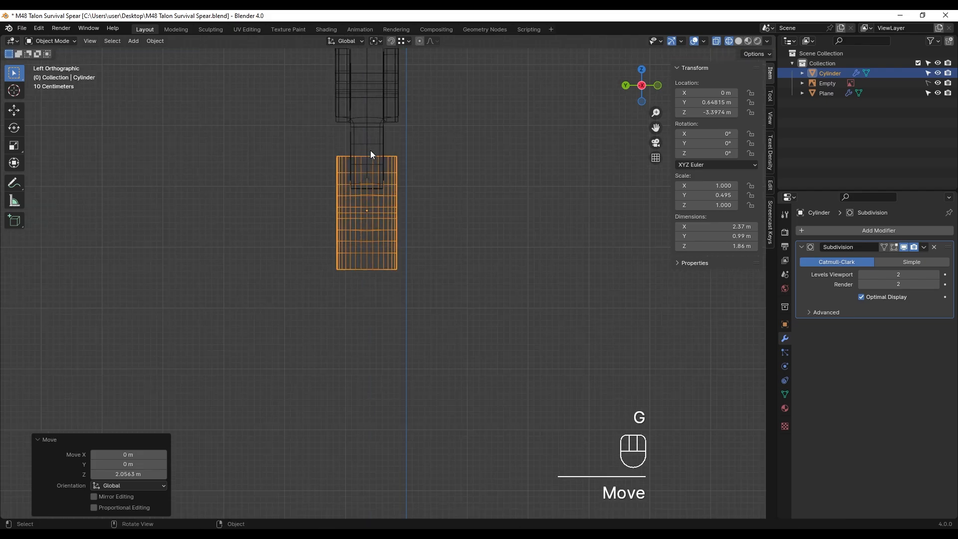
- Scale the grip section along Y by about 1.048 in side view to thicken it slightly around the tang
scroll(381, 423, "up", 3)
middle_click_drag(382, 185, 436, 336, "shift")
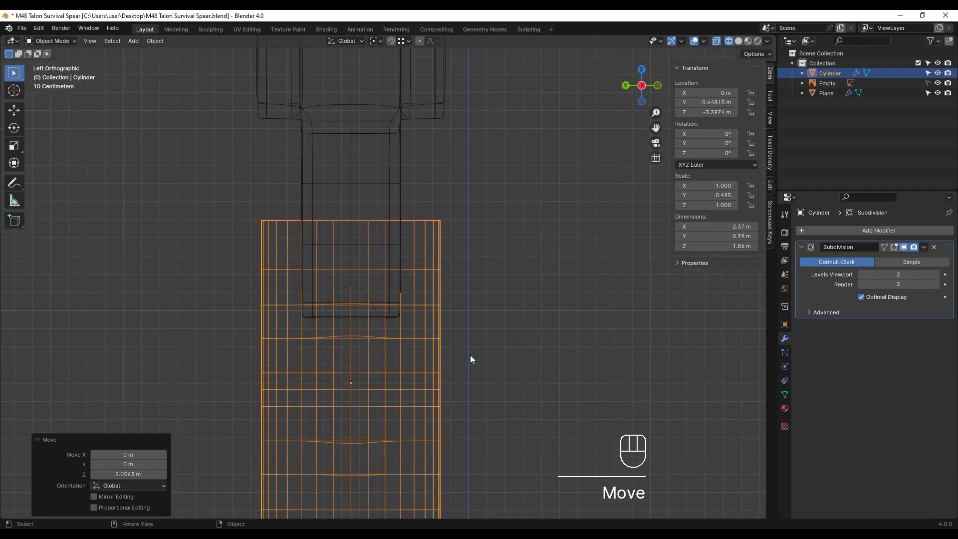
key("s")
key("y")
key("shift")
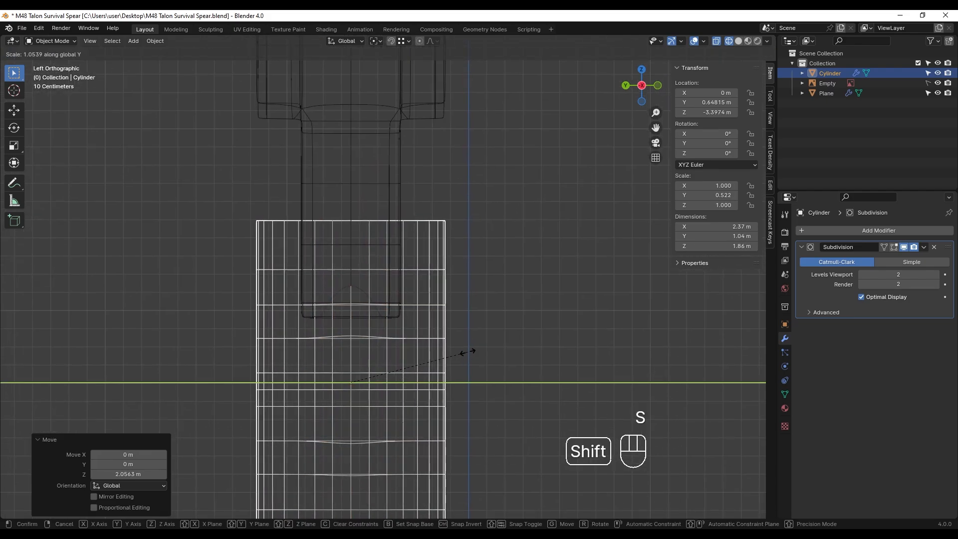
left_click(460, 348)
- Move the grip section about 0.443 m down along Z in front view to line up with the reference ridge below the guard
middle_click_drag(360, 302, 398, 216)
key("g")
key("shift")
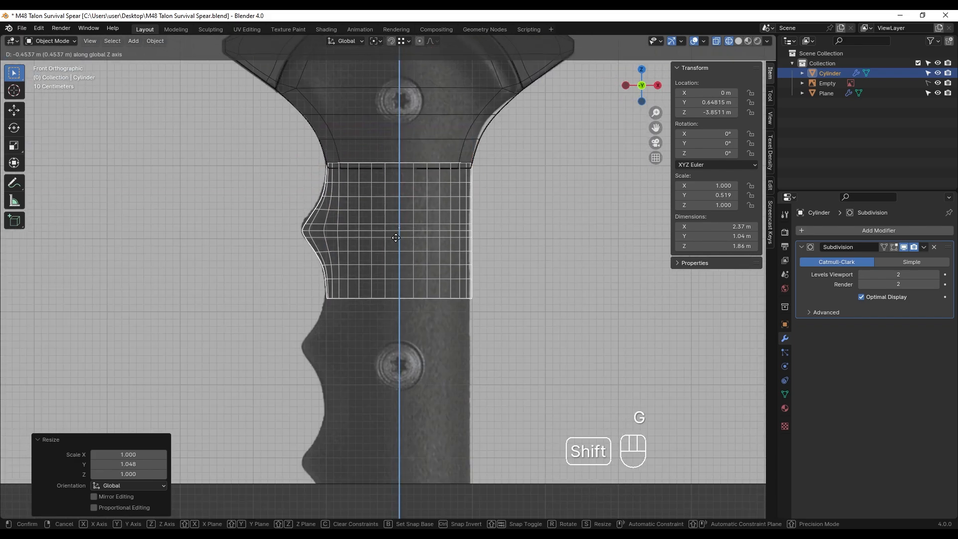
left_click(404, 250)
- Duplicate the grip section and place the copy about 1.61 m lower along Z, with its ridge on the reference's second ridge
scroll(404, 250, "up", 1)
middle_click_drag(404, 251, 421, 263, "shift")
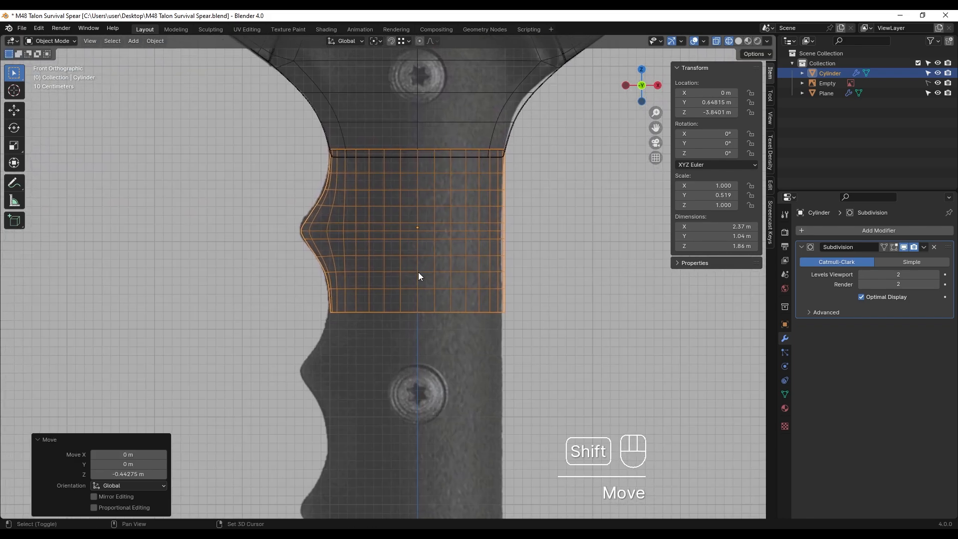
key("shift+d")
left_click(379, 328)
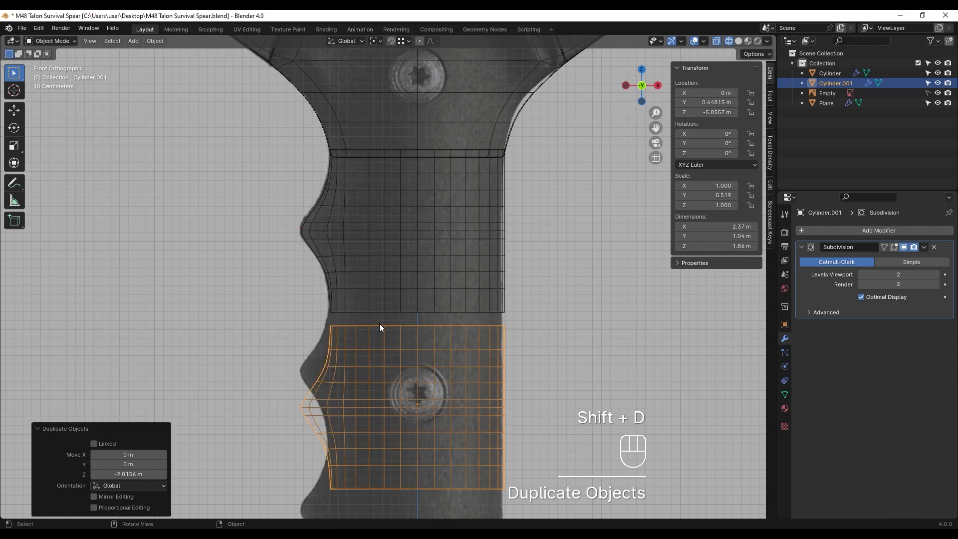
key("g")
key("z")
key("shift")
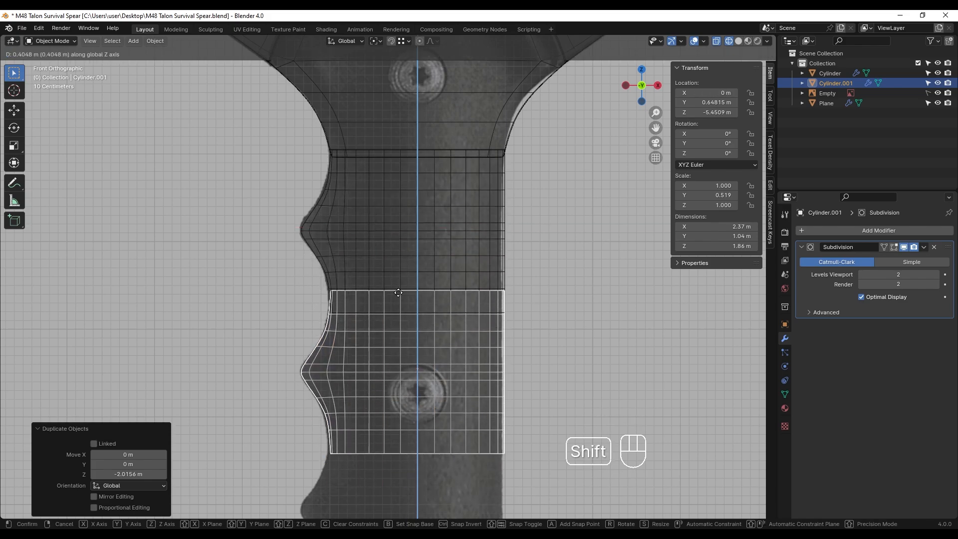
left_click(398, 293)
- Edit both grip sections together and select their overlapping end edge loops at the joint
scroll(362, 295, "up", 2)
left_click(376, 304, "shift")
key("Tab")
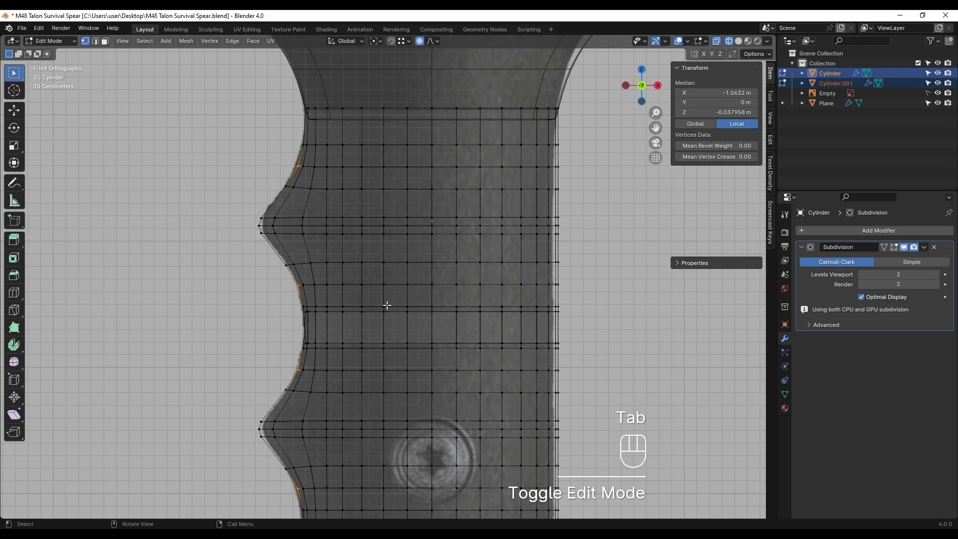
scroll(395, 320, "up", 2)
middle_click_drag(407, 342, 282, 297, "shift")
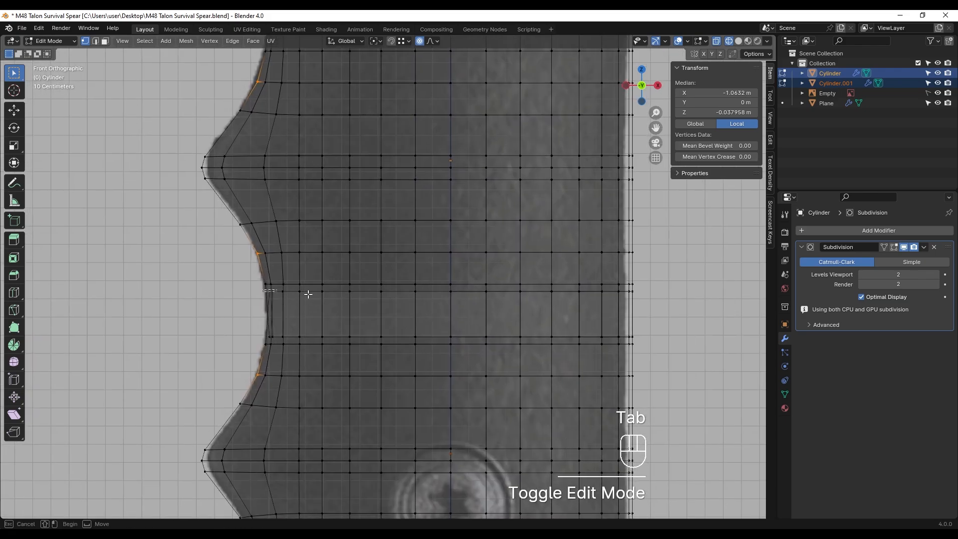
left_click_drag(308, 294, 643, 326, "shift")
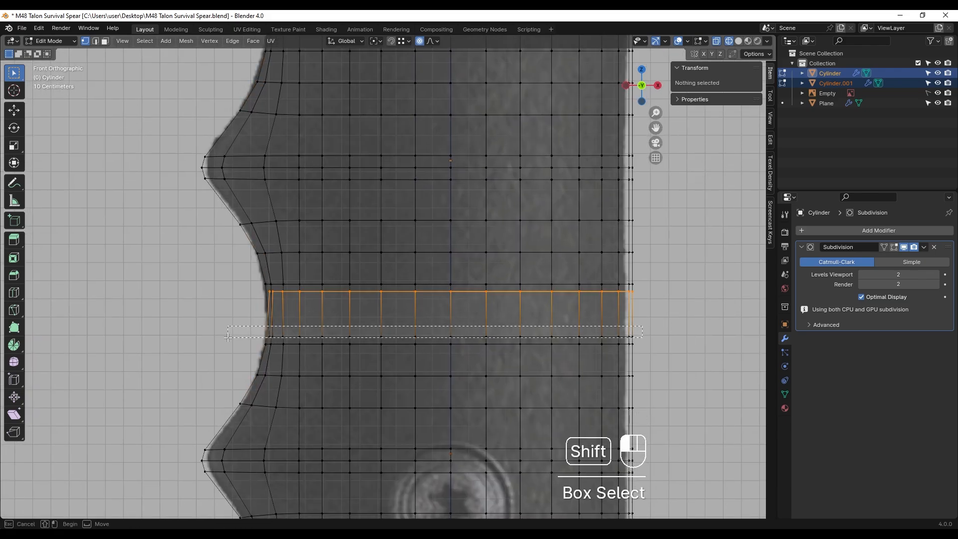
left_click_drag(227, 338, 229, 339, "shift")
key("s")
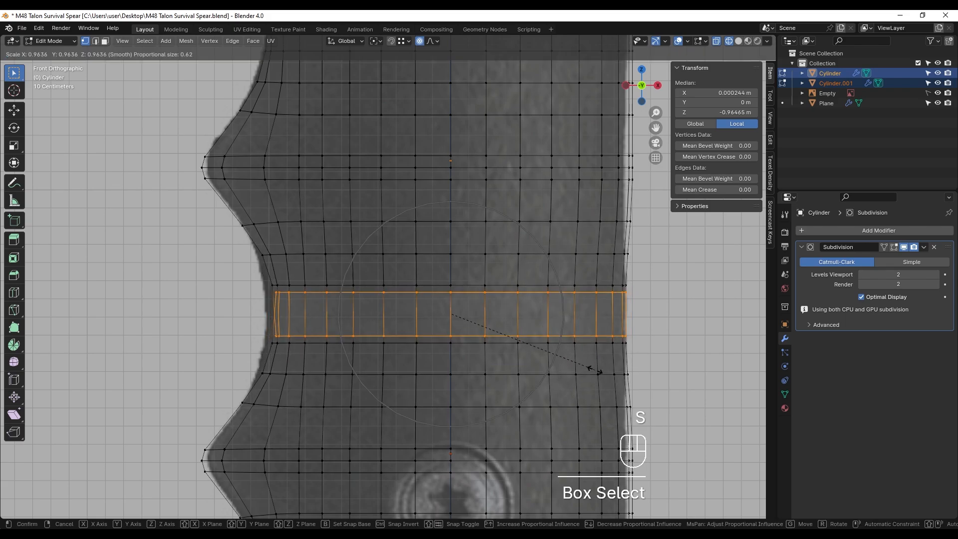
key("z")
right_click(558, 358)
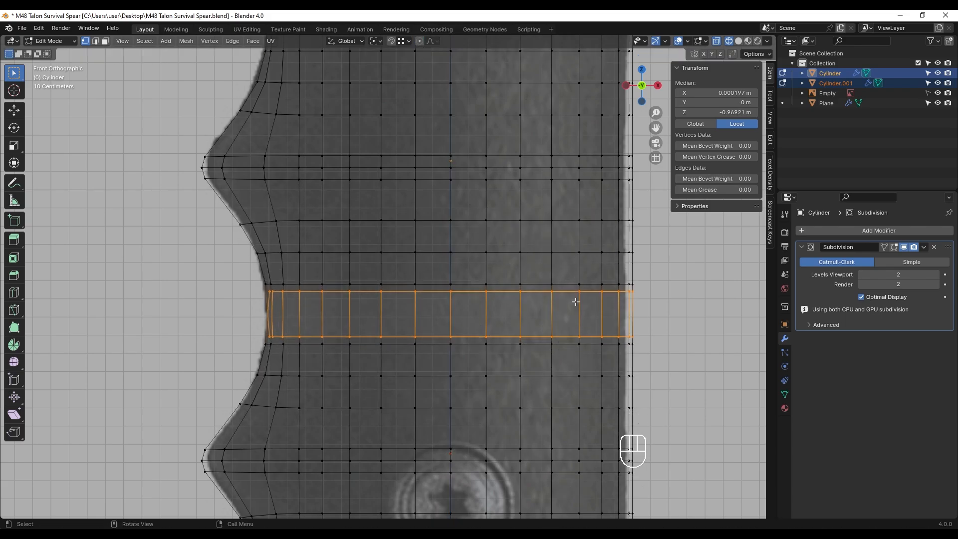
- Flatten the selected end loops along Z with a scale of 0 so both sections meet at one seam
key("s")
key("z")
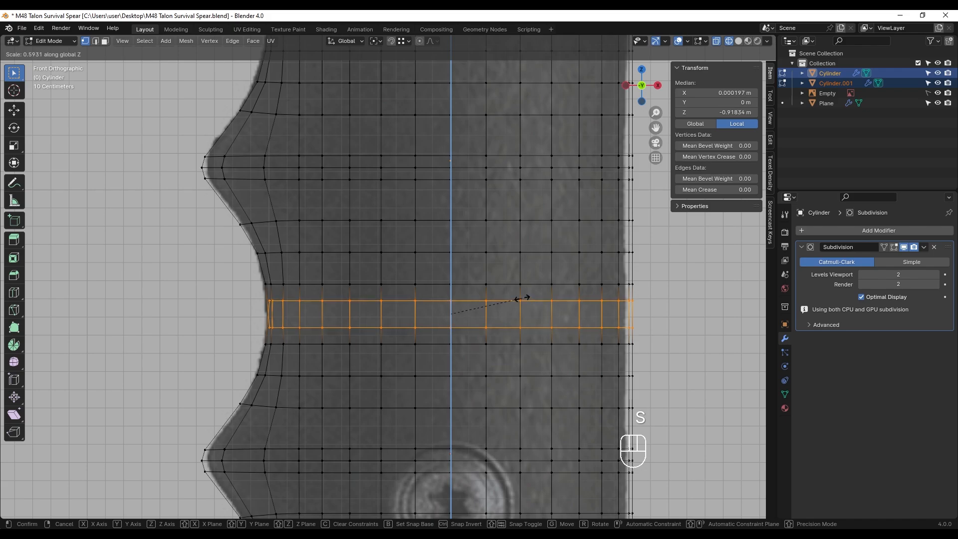
key("0")
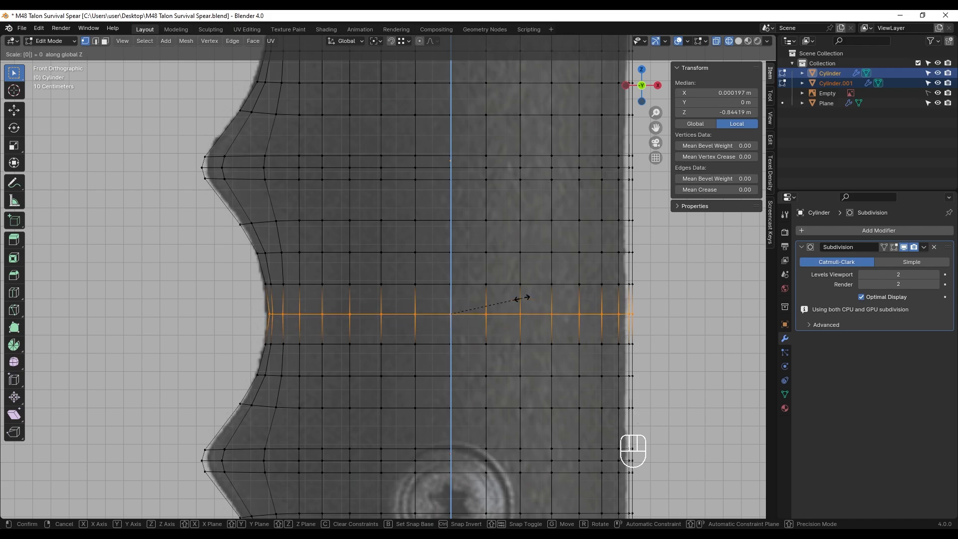
left_click(522, 298)
- Move the seam's outermost vertices on the finger-groove side about 0.02 m along negative X to match the reference outline
scroll(376, 298, "up", 5)
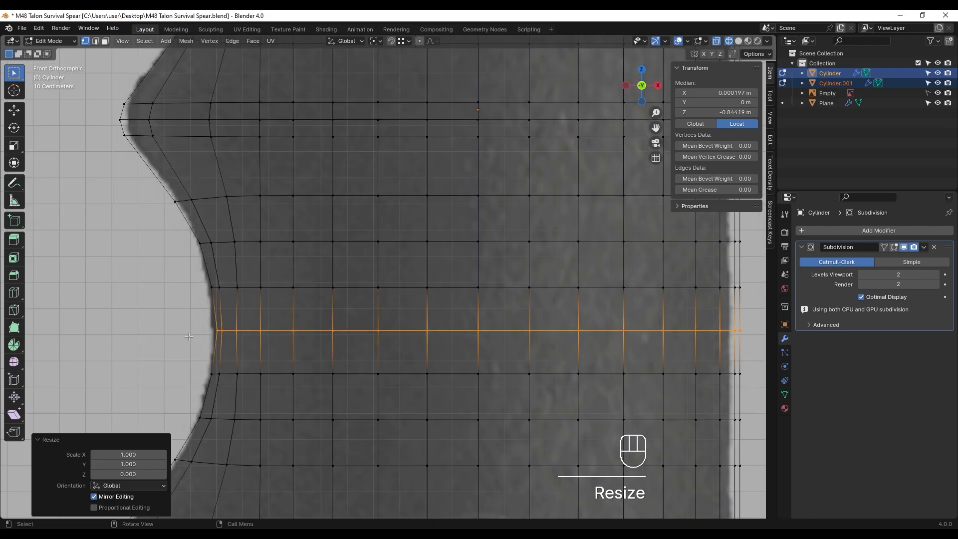
middle_click_drag(298, 299, 324, 265, "shift")
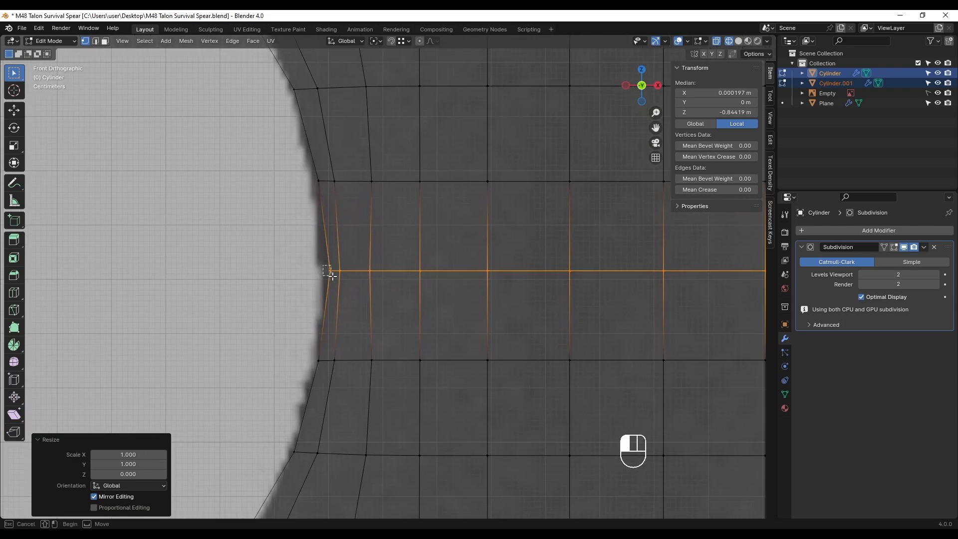
left_click_drag(332, 275, 333, 276)
key("g")
key("x")
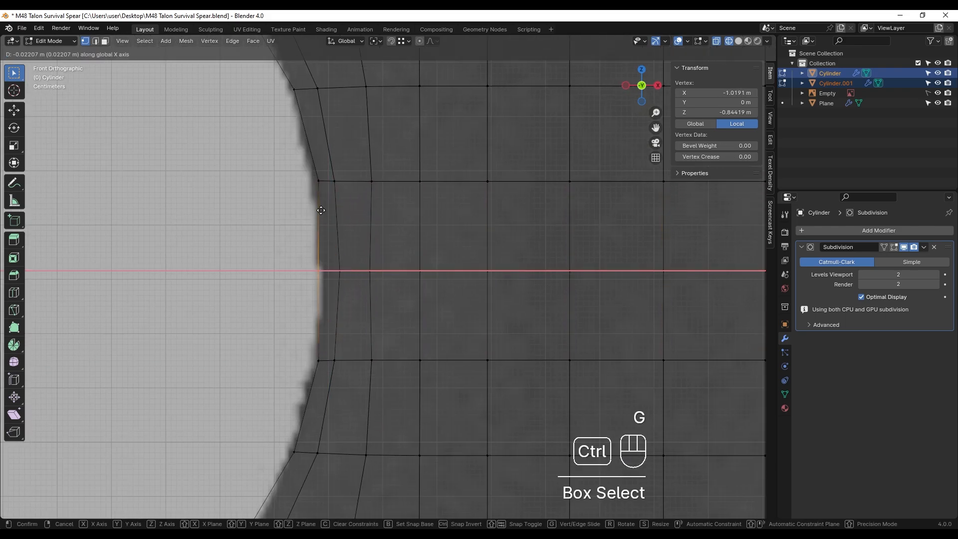
left_click(314, 183)
- Edit only the second grip section and delete its faces below the ridge tip
scroll(332, 308, "down", 3)
middle_click_drag(581, 316, 439, 308, "shift")
key("Tab")
left_click(438, 308)
key("Tab")
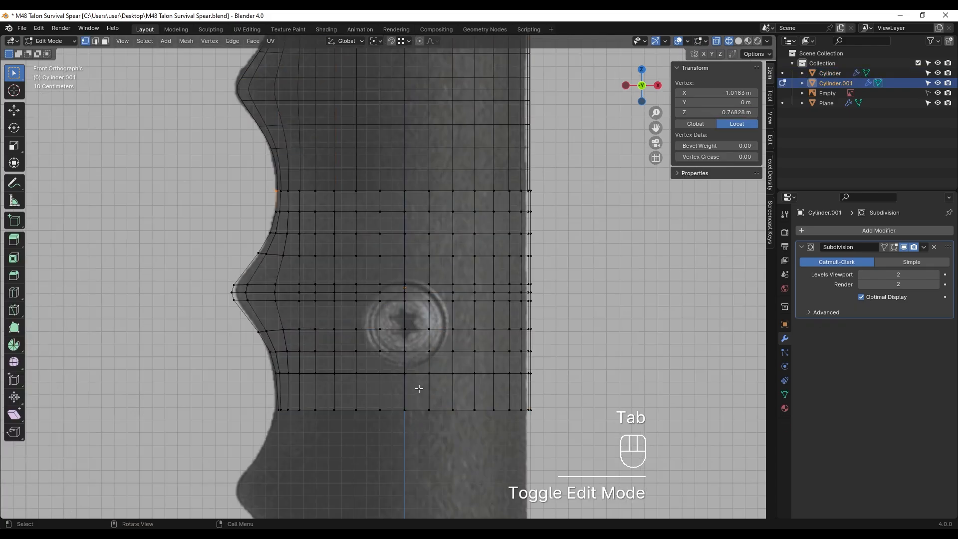
middle_click_drag(418, 397, 408, 395, "shift")
key("3")
left_click_drag(220, 292, 556, 424)
scroll(449, 349, "up", 1)
mouse_move(391, 325)
middle_mouse_down("shift")
mouse_move(391, 228)
mouse_move(391, 318)
middle_mouse_up("shift")
key("x")
left_click(391, 317)
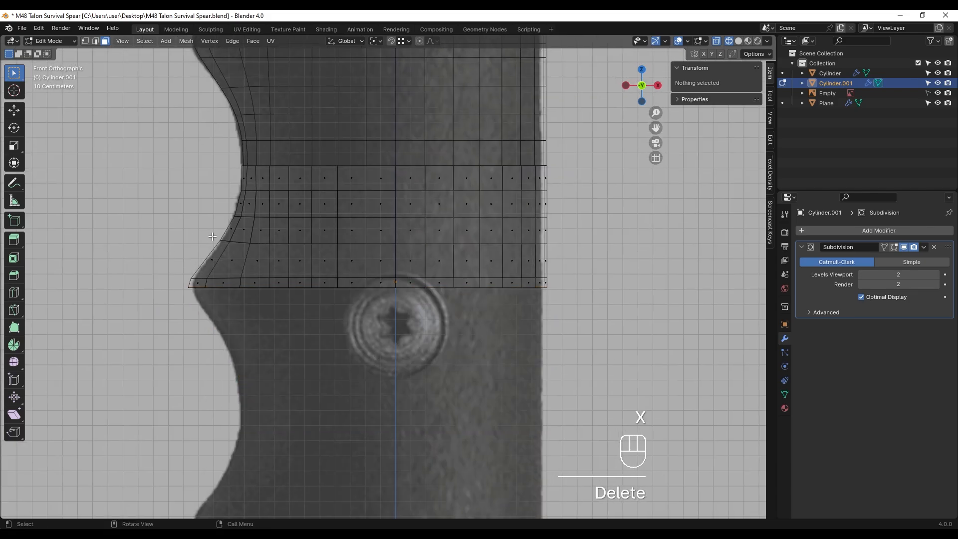
- Select the open bottom edge loop of the second grip section and snap the 3D cursor to it
scroll(302, 284, "up", 1)
key("2")
left_click(520, 329)
left_click(440, 376, "alt")
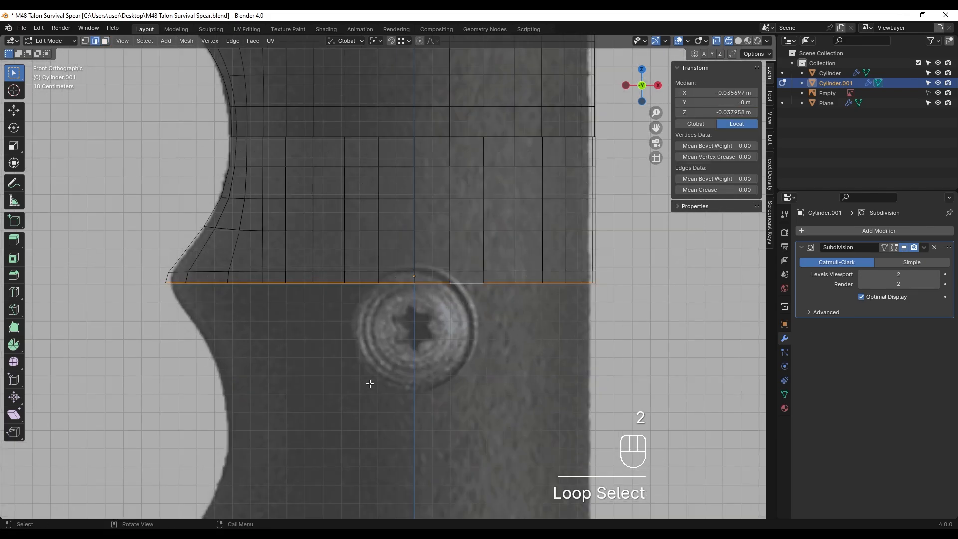
key("shift+s")
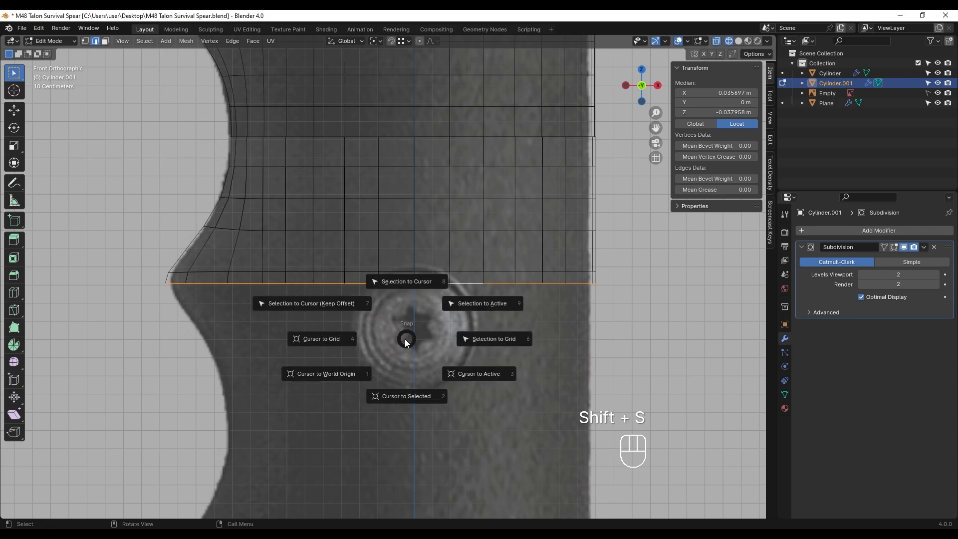
left_click(409, 398)
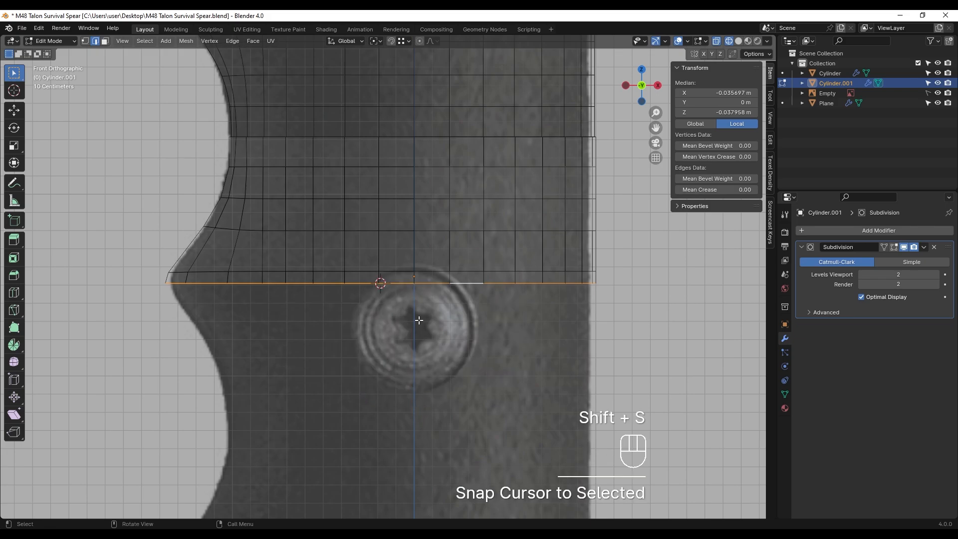
- Set the second grip section's origin to the 3D cursor
key("Tab")
right_click(394, 244)
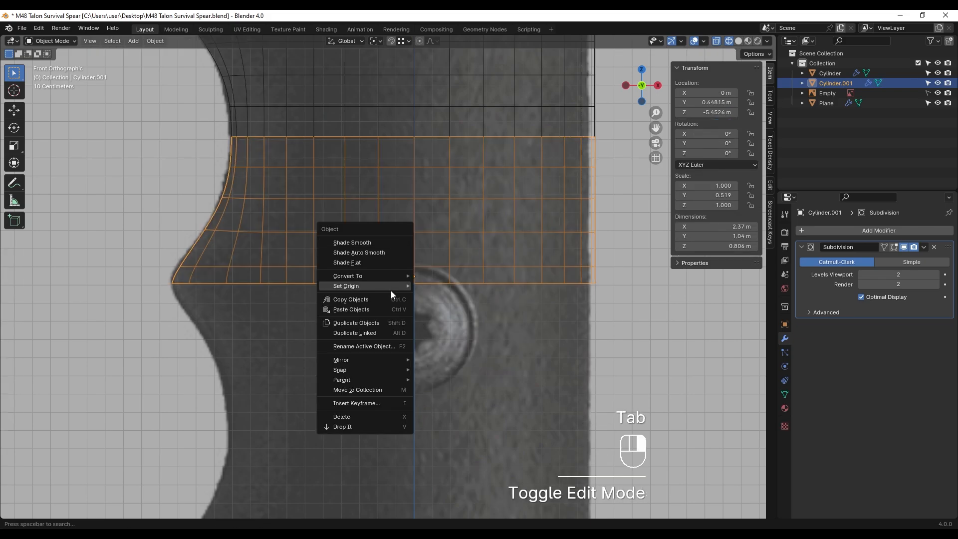
mouse_move(391, 290)
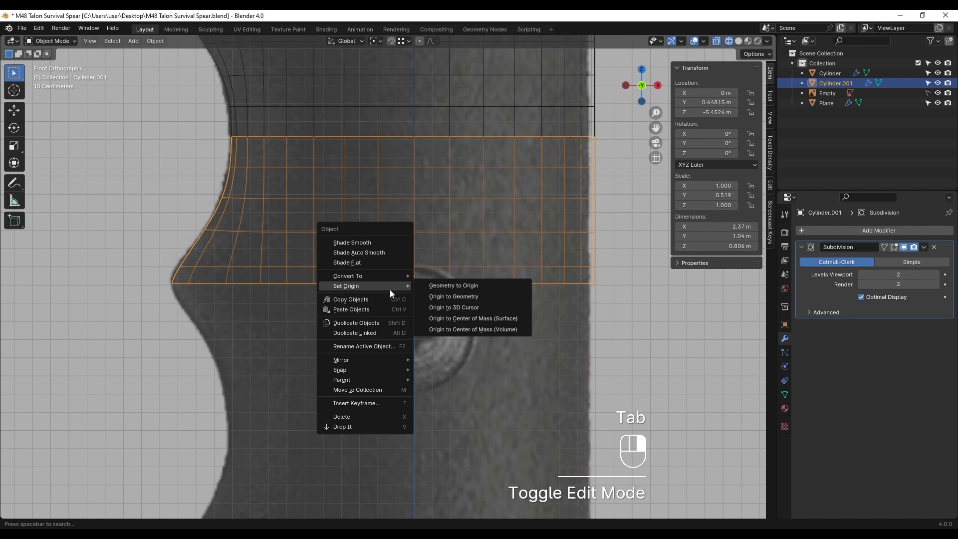
left_click(482, 308)
- Symmetrize the second grip section's whole mesh from +Z to -Z to rebuild its lower half
key("Tab")
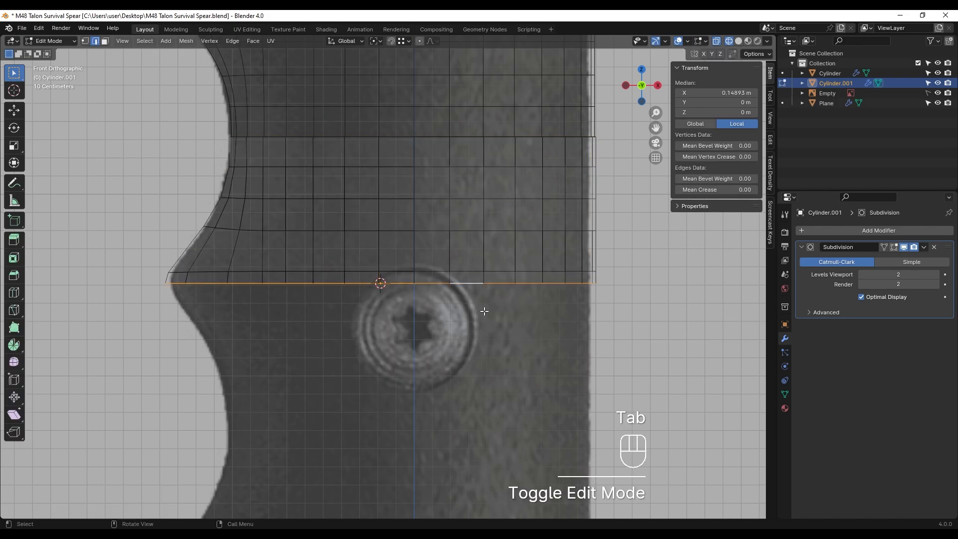
key("a")
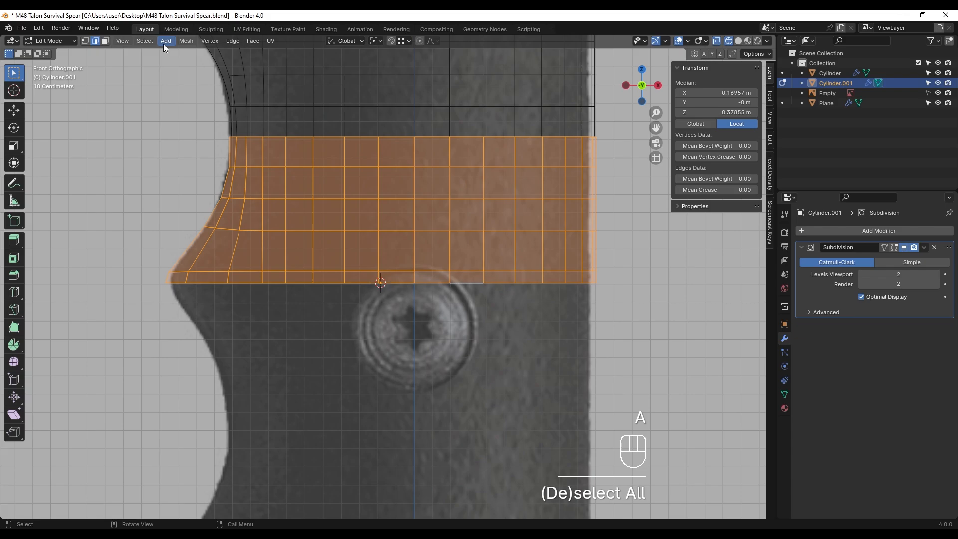
left_click(184, 42)
left_click(230, 188)
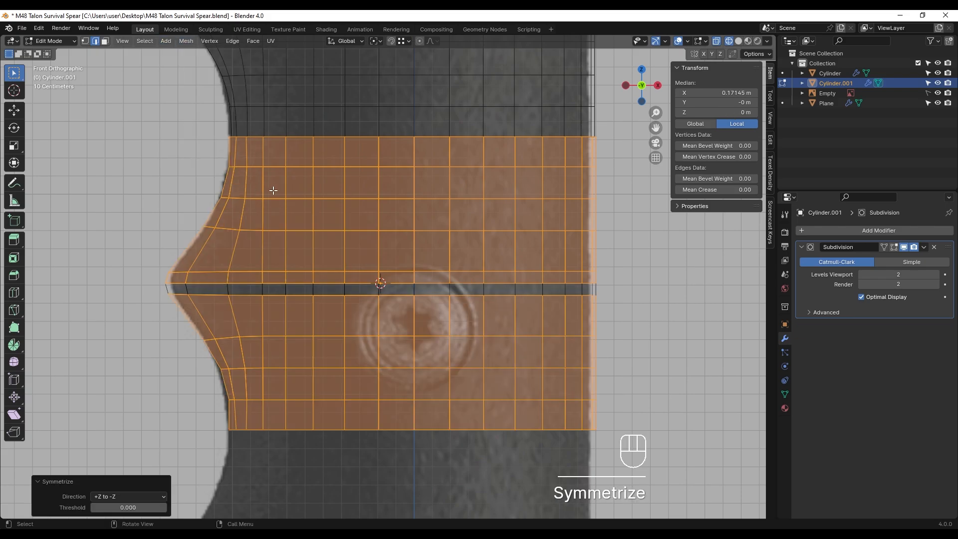
left_click(155, 318)
scroll(338, 344, "down", 3)
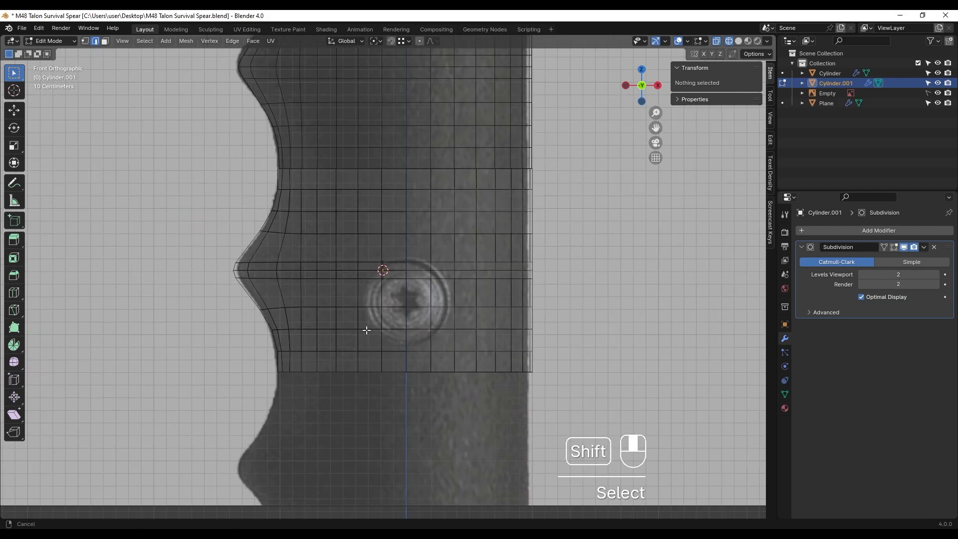
- Duplicate the symmetrized grip section and place the copy about 1.61 m lower along Z, snapped flush against the section above
key("Tab")
scroll(399, 312, "down", 2)
scroll(401, 306, "up", 1)
middle_click_drag(416, 283, 421, 267, "shift")
key("shift+d")
middle_click_drag(428, 218, 425, 294)
left_click(420, 391)
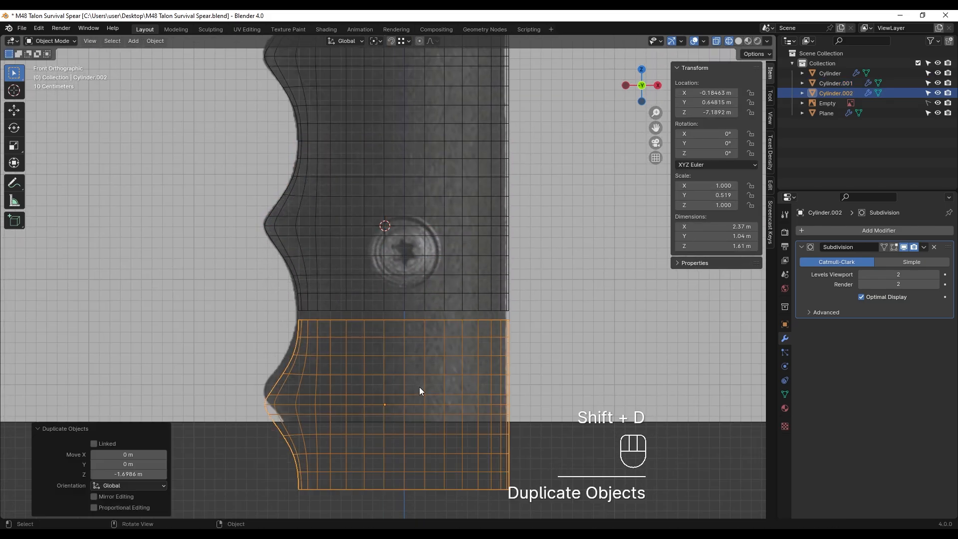
key("g")
middle_click_drag(396, 331, 395, 326)
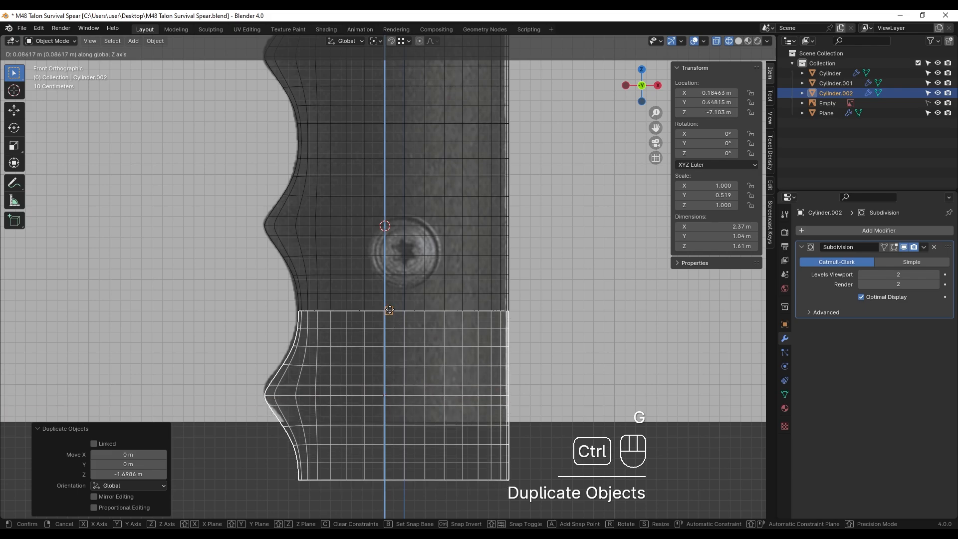
left_click(390, 310)
- Duplicate the third grip section about 1.61 m down along Z and snap it flush as the fourth section
middle_click_drag(553, 310, 397, 241, "shift")
key("shift+d")
middle_click(390, 285)
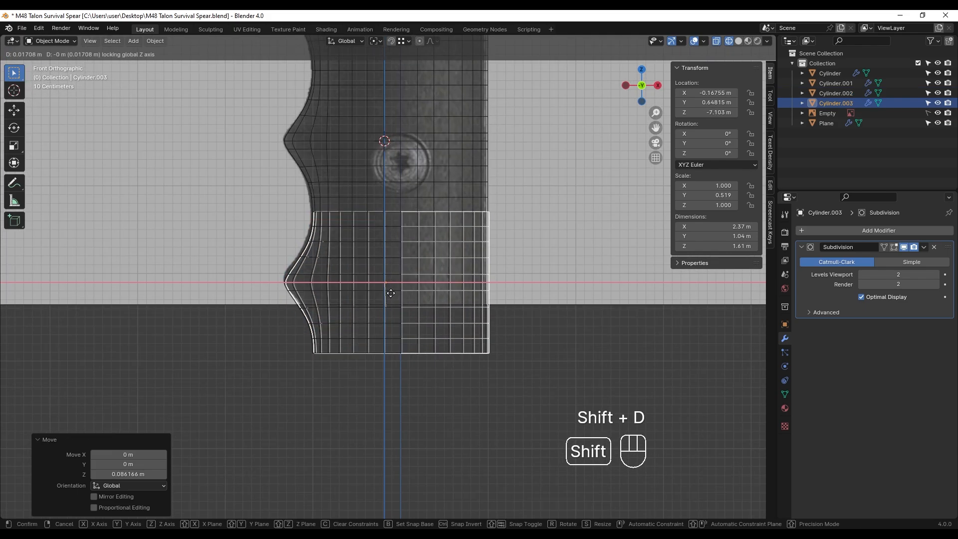
middle_click(379, 439)
left_click(383, 362)
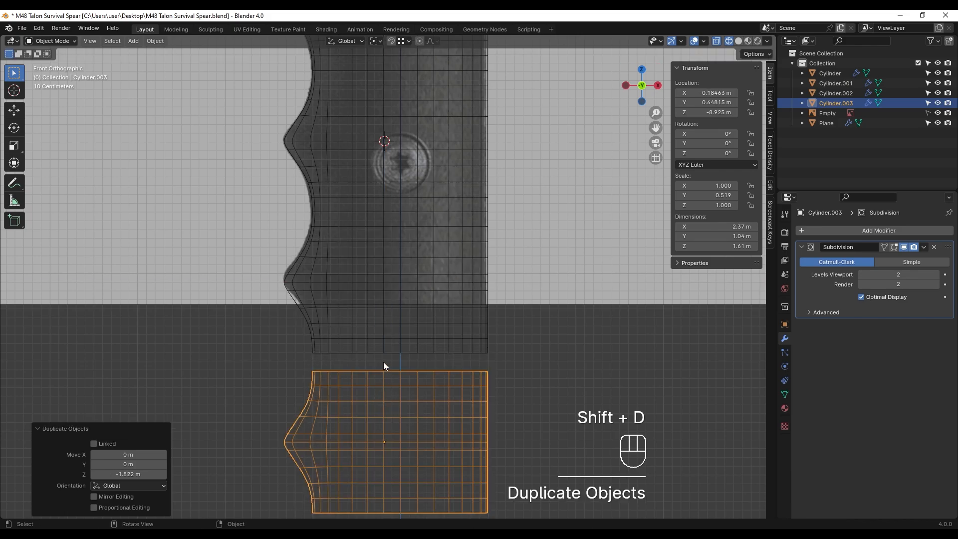
key("g")
key("ctrl")
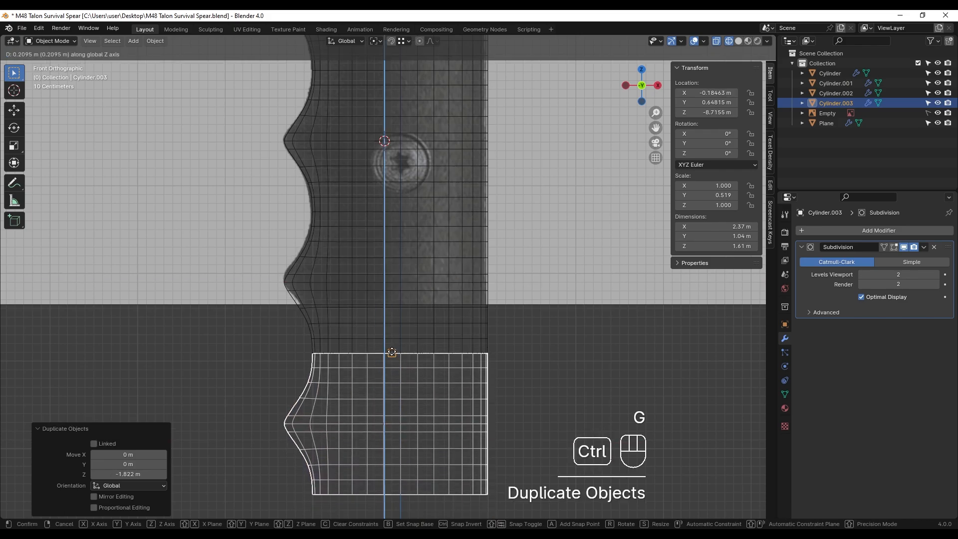
left_click(392, 353)
- Switch to solid shading, deselect everything and examine the full blade and handle against the reference image
key("z")
scroll(507, 377, "down", 5)
middle_click_drag(460, 353, 428, 514, "shift")
scroll(438, 166, "down", 7)
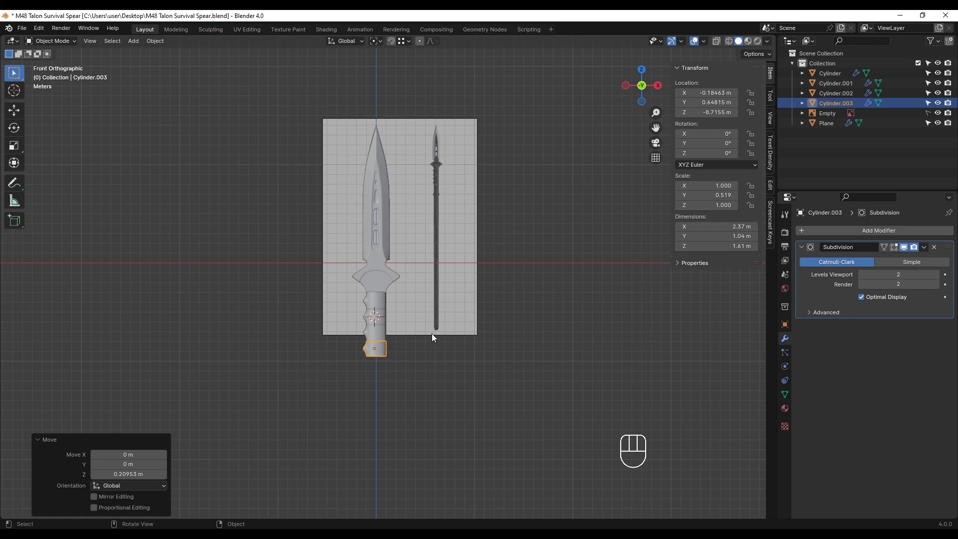
scroll(439, 278, "down", 1)
middle_click_drag(441, 280, 459, 274, "shift")
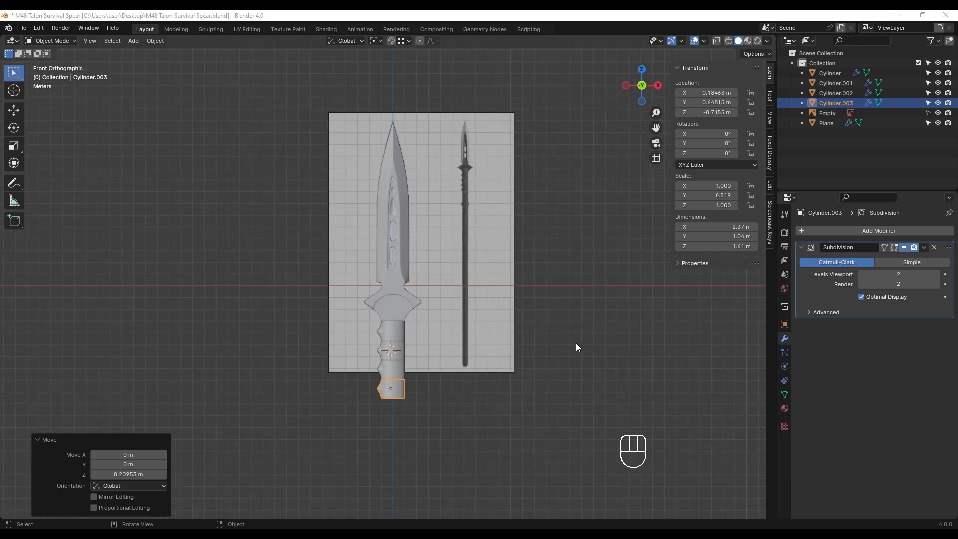
left_click(623, 252)
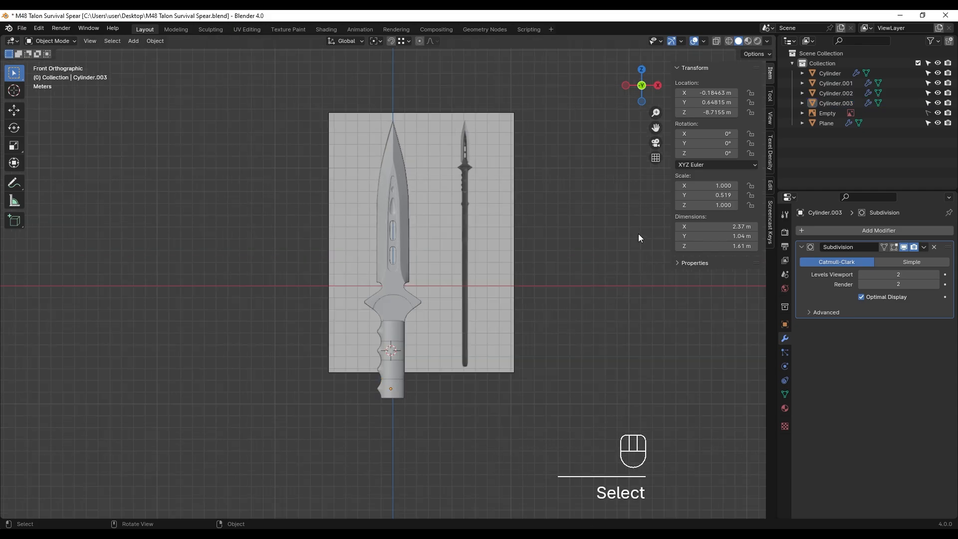
- Move the original reference image about 12.5 m back along Y, behind the spear model
left_click(930, 112)
left_click(462, 214)
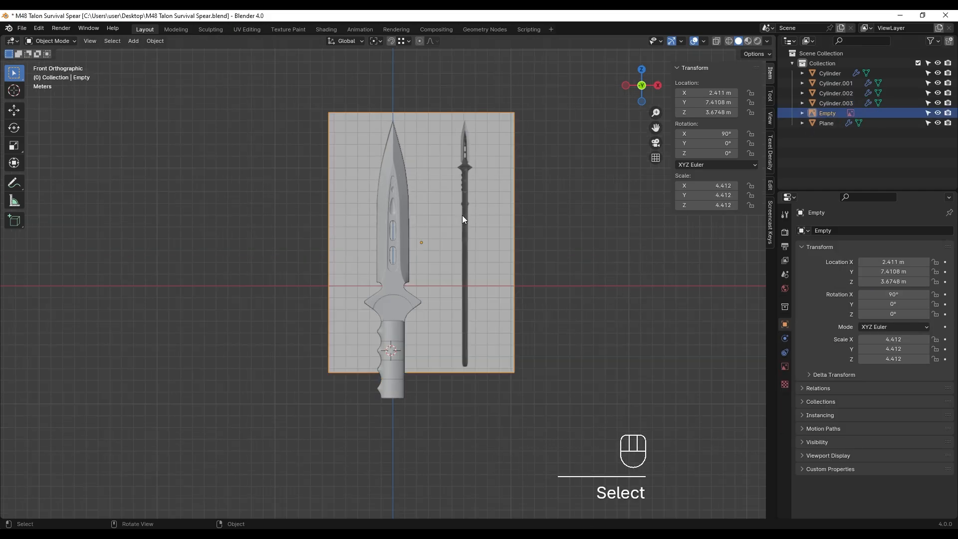
middle_click_drag(517, 207, 488, 249)
key("g")
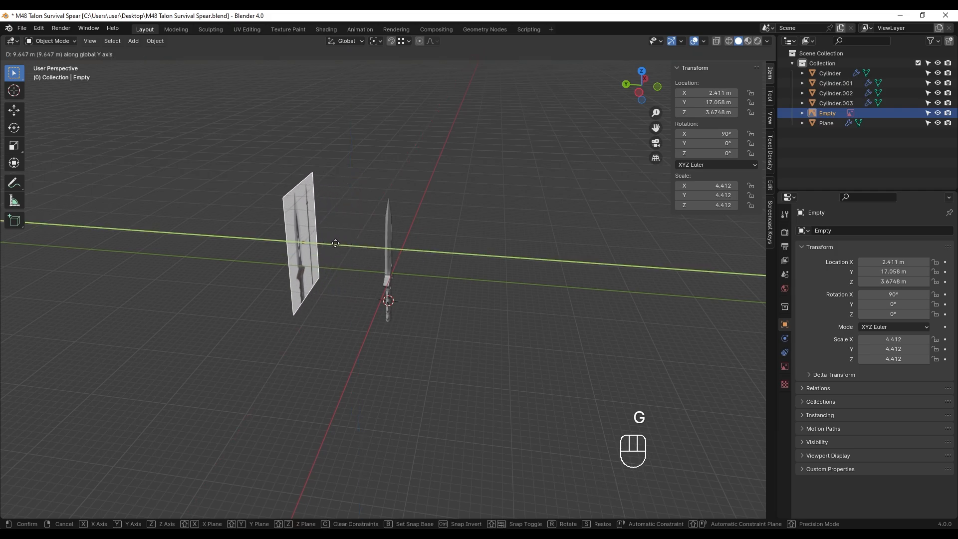
left_click(331, 250)
- Duplicate the reference image and bring the copy forward along Y to about 6.92 m
key("shift+d")
key("y")
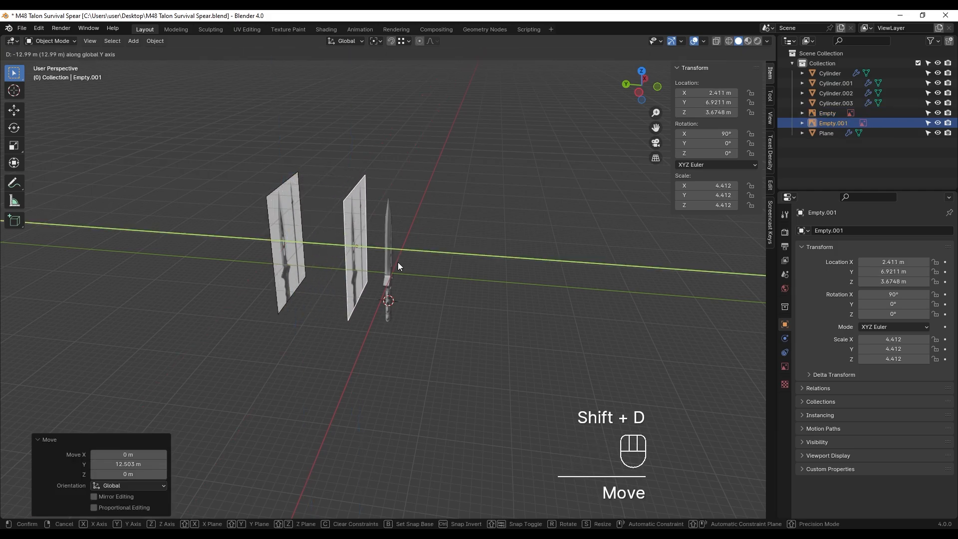
left_click(397, 262)
- Enlarge the copied reference image to a scale of about 17.07 and move its full-length spear behind the modelled blade
key("KP_1")
key("s")
left_click(547, 191)
key("g")
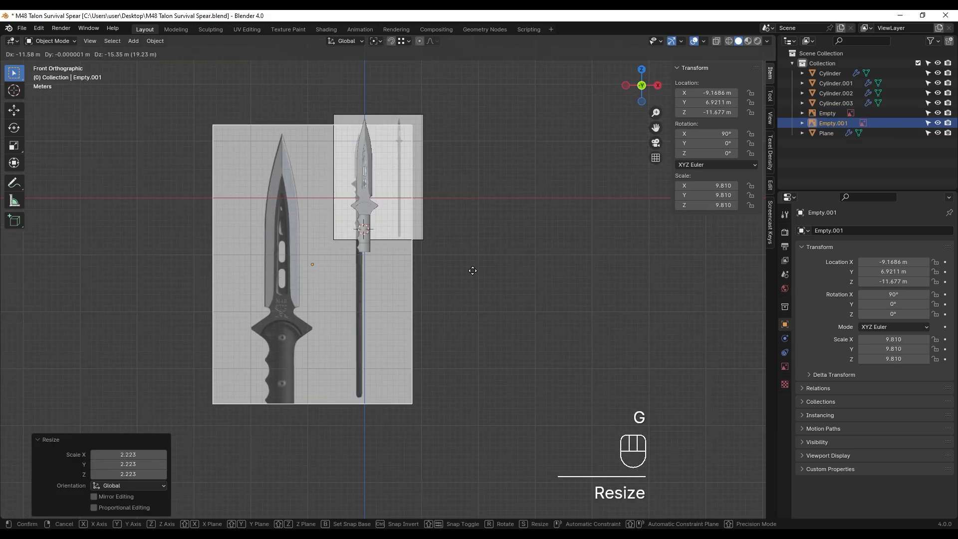
left_click(475, 273)
key("s")
left_click(593, 278)
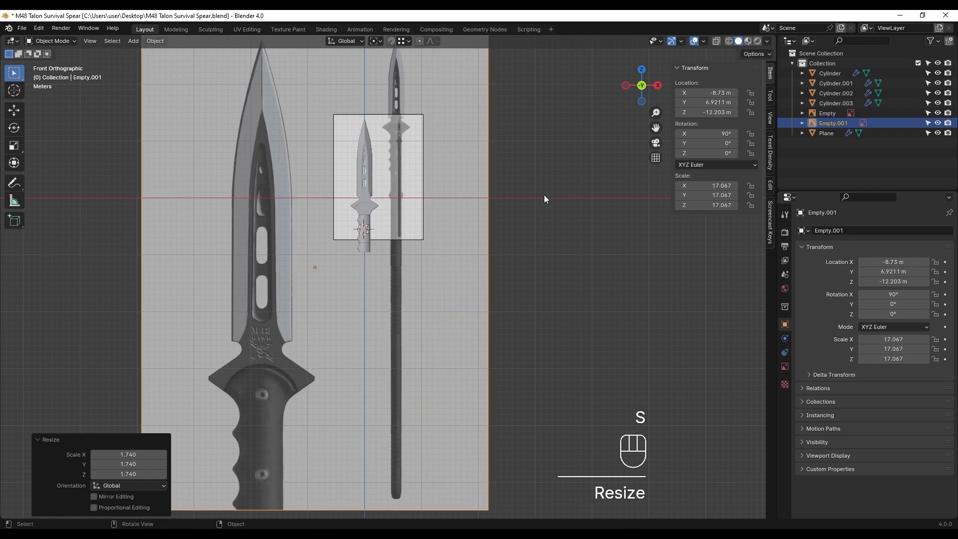
key("g")
left_click(435, 233)
- Hide the original reference image so only the enlarged copy remains
scroll(381, 210, "up", 3)
middle_click_drag(381, 210, 409, 361, "shift")
left_click(938, 113)
- Align the enlarged reference to the blade and guard in wireframe at about X -14.29 m, Z -26.04 m, and restore solid shading
scroll(514, 250, "up", 5)
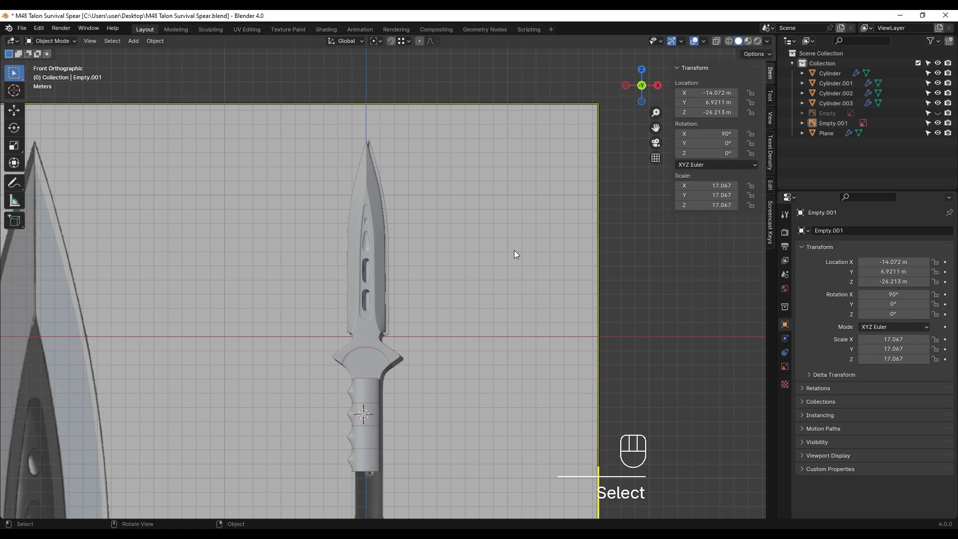
key("shift+z")
key("g")
left_click(487, 288)
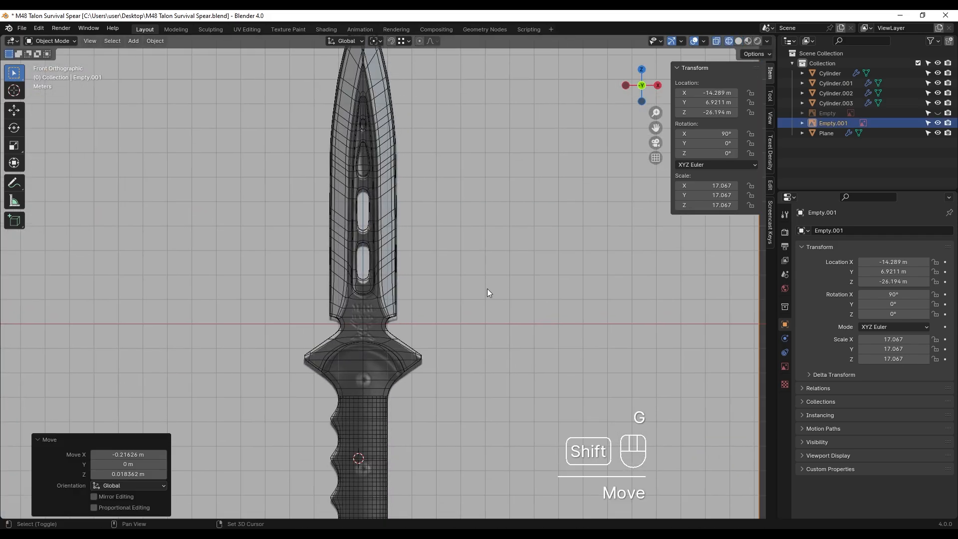
scroll(487, 280, "up", 4)
key("g")
left_click(469, 214)
scroll(471, 199, "down", 4)
middle_click_drag(473, 165, 469, 406, "shift")
scroll(470, 407, "down", 6)
mouse_move(471, 359)
middle_mouse_down("shift")
mouse_move(478, 160)
mouse_move(491, 240)
middle_mouse_up("shift")
key("z")
left_click(563, 210)
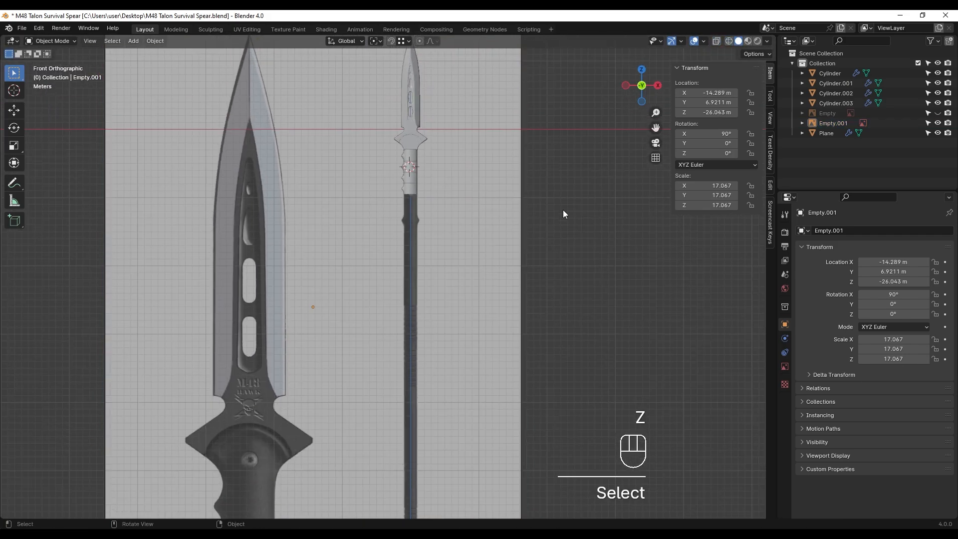
- Duplicate the lowest grip section and place the copy about 4.63 m lower along Z over the reference's double-sided bulge
scroll(563, 210, "up", 7)
mouse_move(554, 215)
middle_mouse_down("shift")
mouse_move(382, 348)
mouse_move(408, 228)
middle_mouse_up("shift")
left_click(408, 231)
key("shift+d")
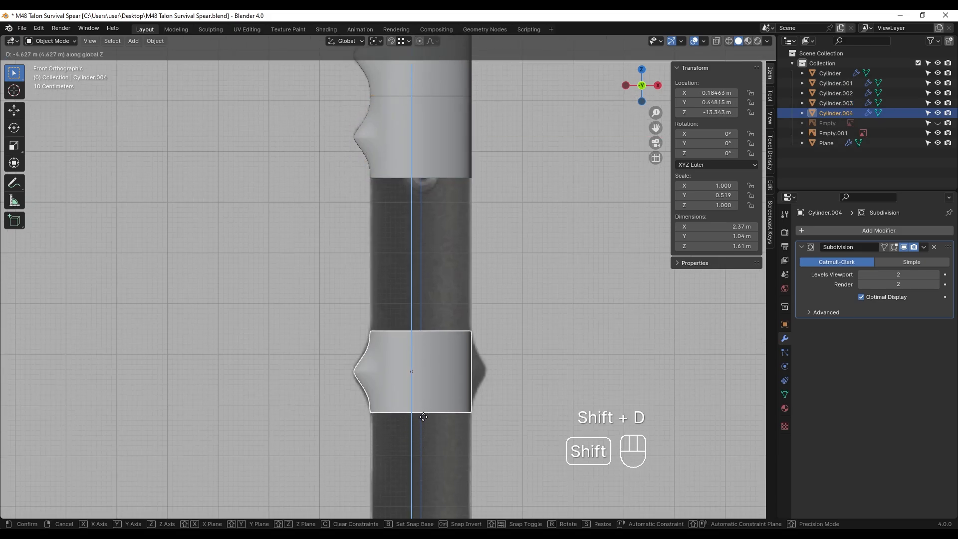
left_click(423, 417)
scroll(427, 282, "up", 4)
middle_click_drag(427, 284, 407, 226, "shift")
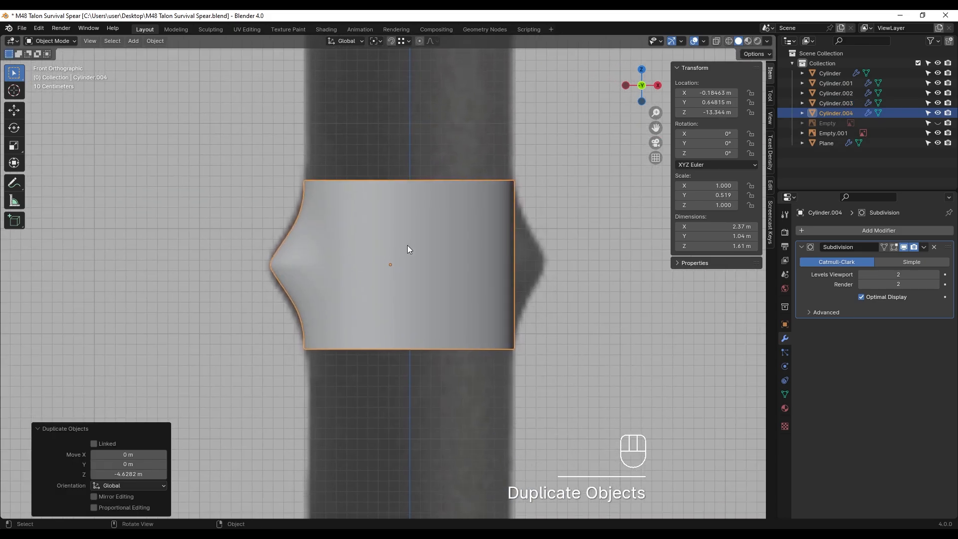
- Snap the 3D cursor to the new section's middle vertical edge loop and set the section's origin to the cursor
left_click(452, 261)
key("Tab")
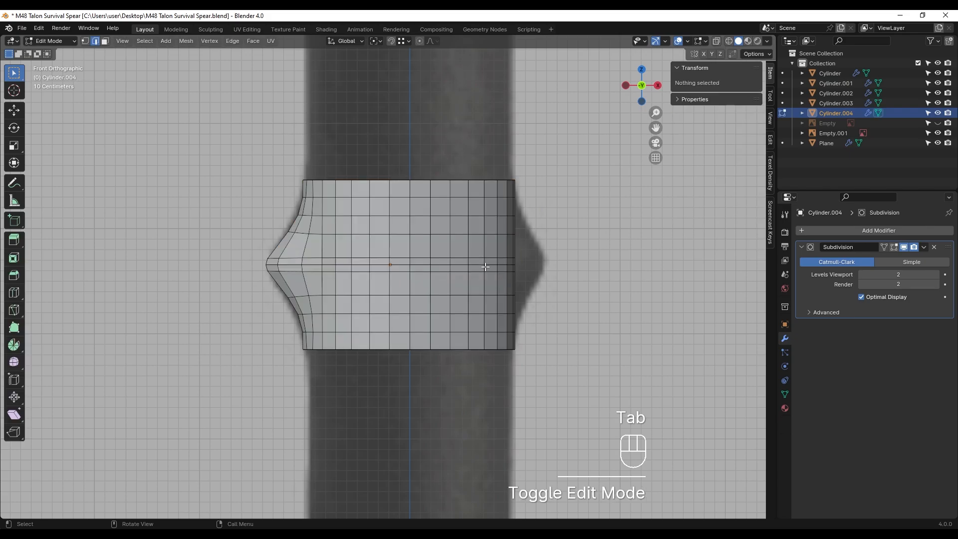
scroll(434, 278, "up", 1)
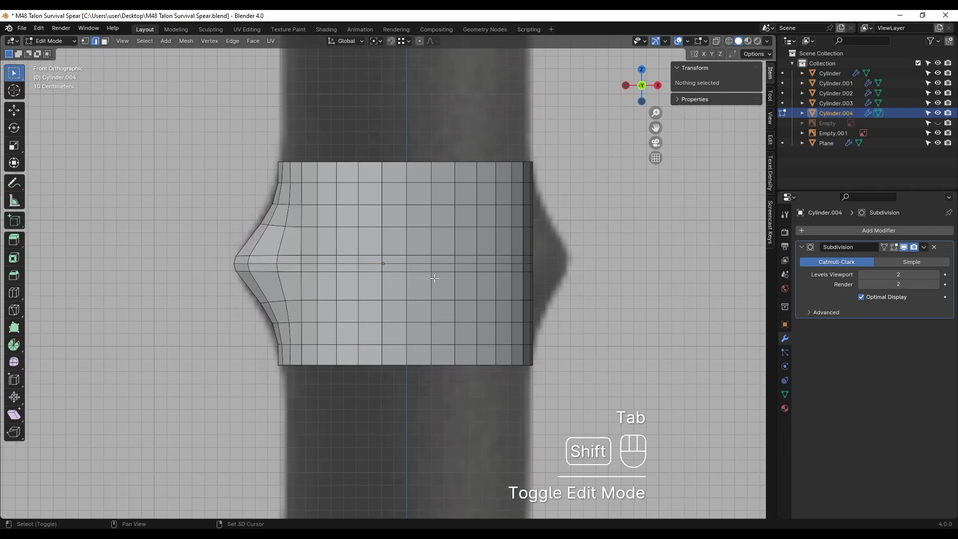
left_click(404, 248, "alt")
middle_click_drag(404, 248, 427, 252)
left_click(400, 211, "alt+shift")
key("shift+s")
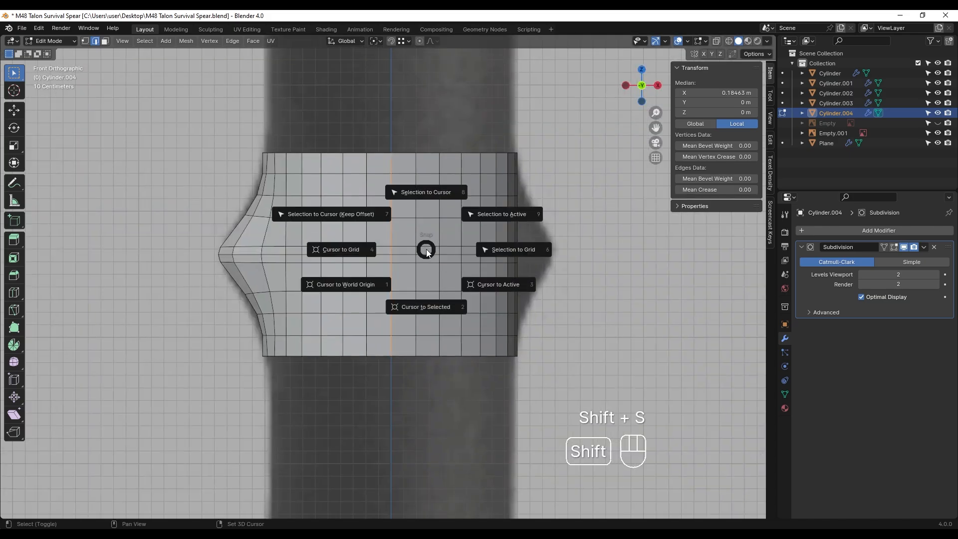
left_click(424, 320)
key("Tab")
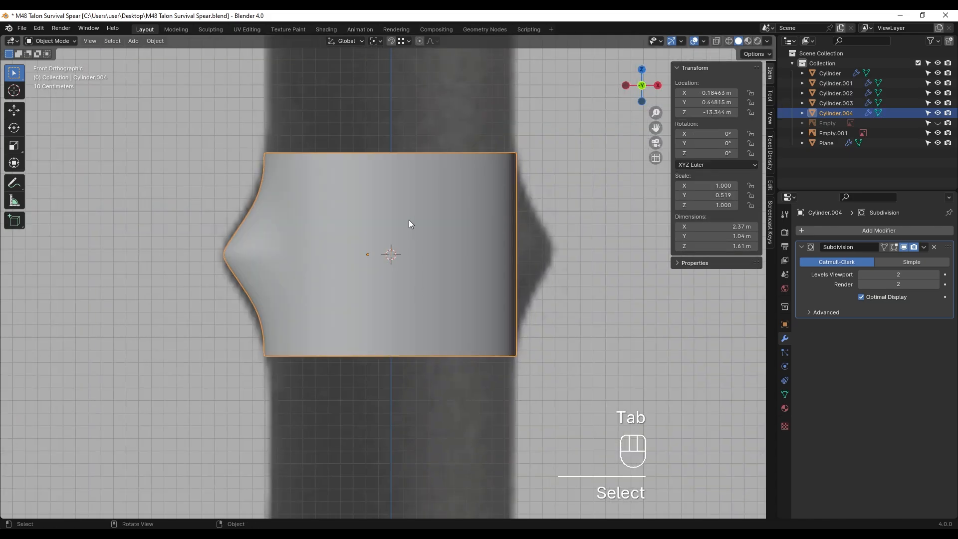
right_click(409, 220)
mouse_move(408, 220)
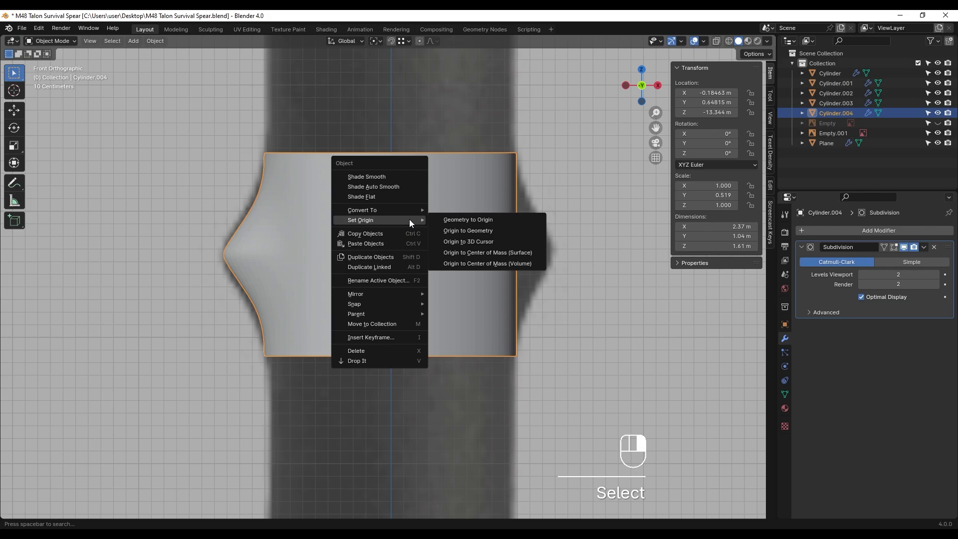
left_click(464, 241)
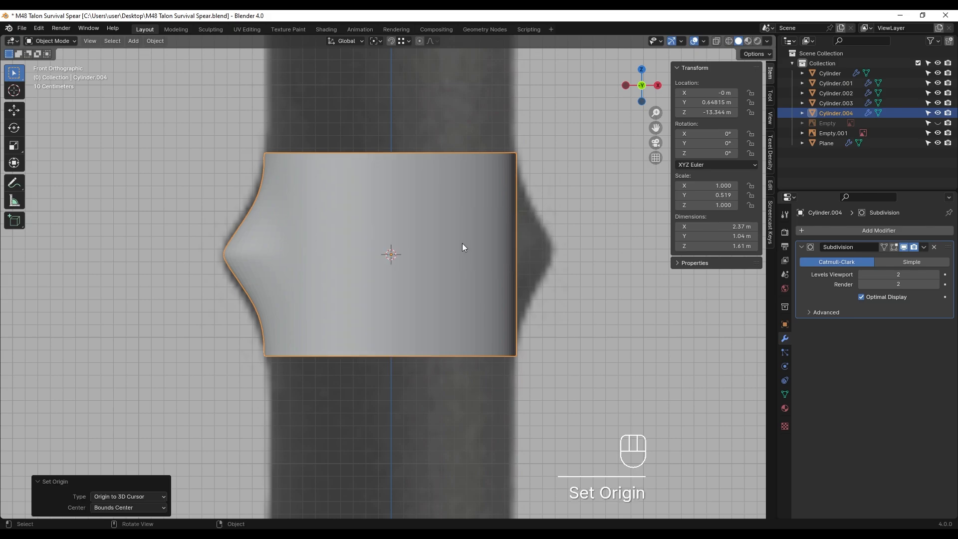
- Symmetrize the lower section's whole mesh from -X to +X to give it a bulge on both sides
left_click(418, 239)
key("Tab")
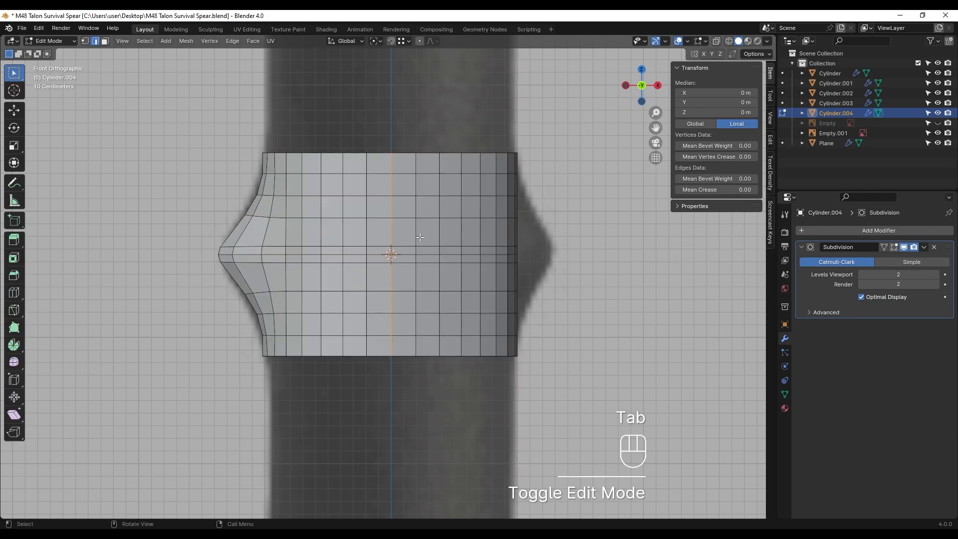
key("a")
left_click(193, 41)
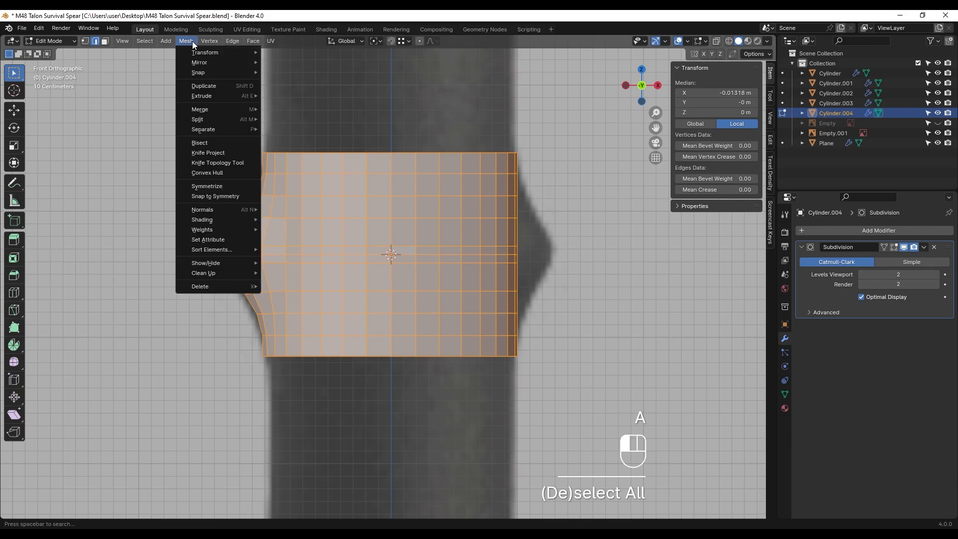
left_click(200, 184)
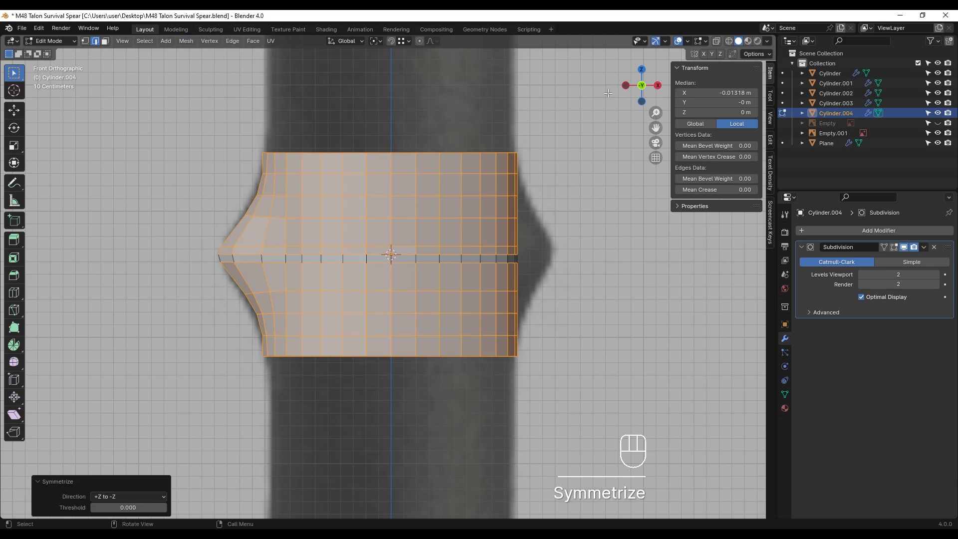
left_click(138, 497)
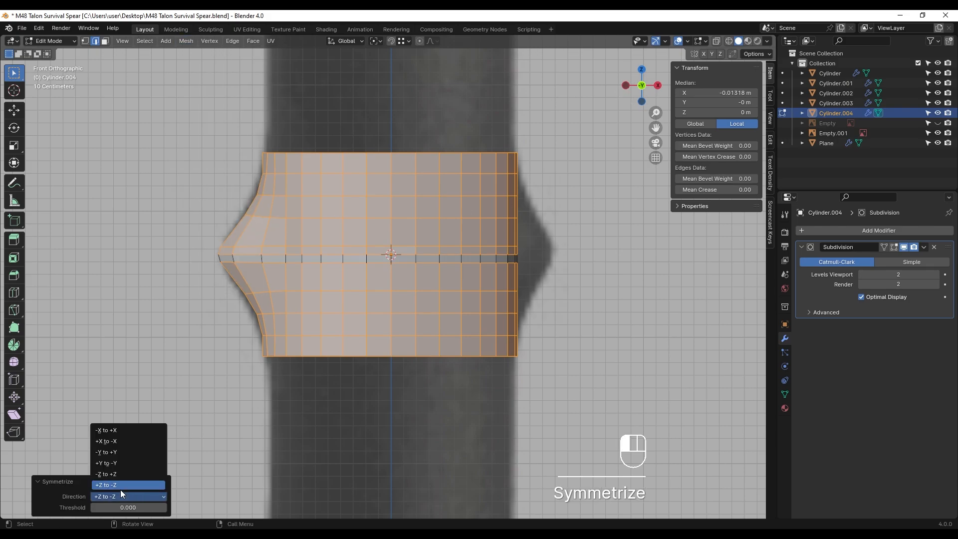
left_click(114, 432)
key("z")
key("Tab")
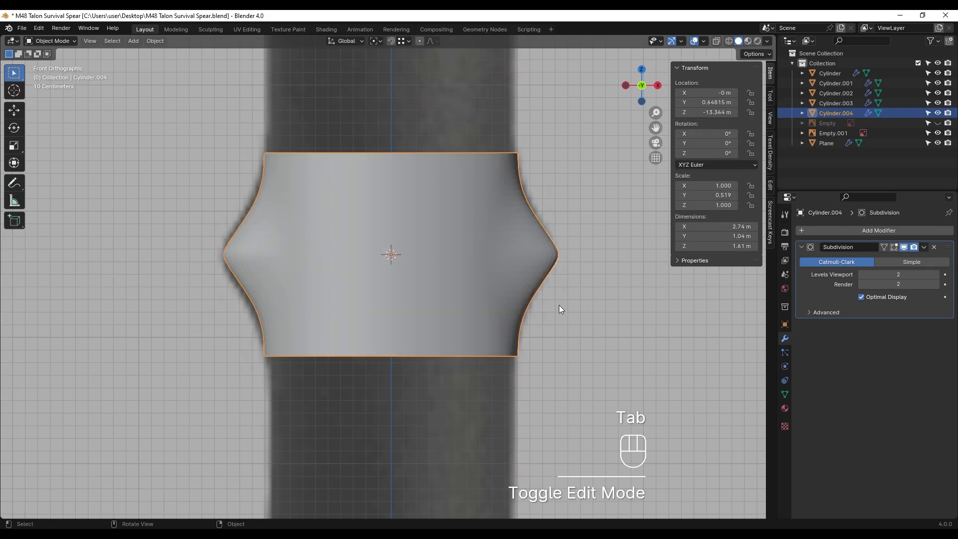
- Examine the symmetrized lower section's surface and mesh in object and edit mode
key("z")
key("z")
left_click(474, 291)
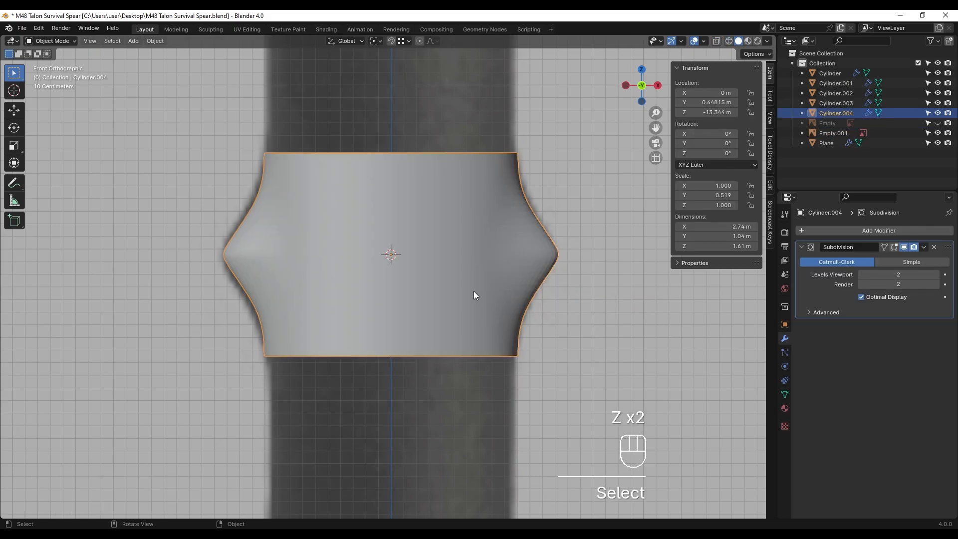
mouse_move(474, 292)
middle_mouse_down()
mouse_move(459, 269)
mouse_move(516, 268)
mouse_move(404, 261)
mouse_move(419, 263)
mouse_move(369, 283)
mouse_move(298, 283)
mouse_move(353, 344)
middle_mouse_up()
right_click(358, 232)
left_click(347, 211)
scroll(307, 274, "down", 4)
key("Tab")
scroll(394, 325, "up", 3)
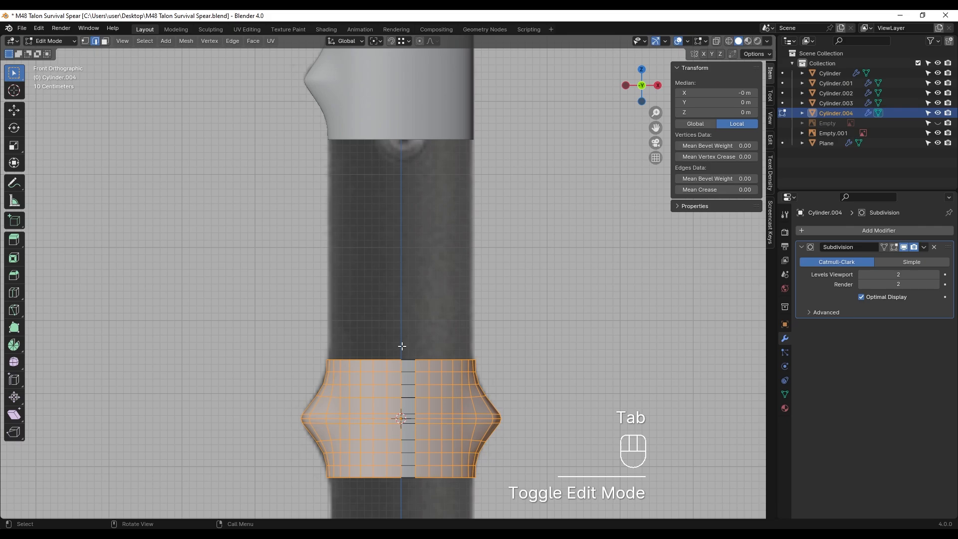
- Join the four stacked grip sections below the guard into one object
key("Tab")
scroll(407, 325, "down", 4)
middle_click_drag(420, 259, 430, 424, "shift")
left_click(407, 349)
left_click(403, 294, "shift")
left_click(400, 238, "shift")
left_click(406, 180, "shift")
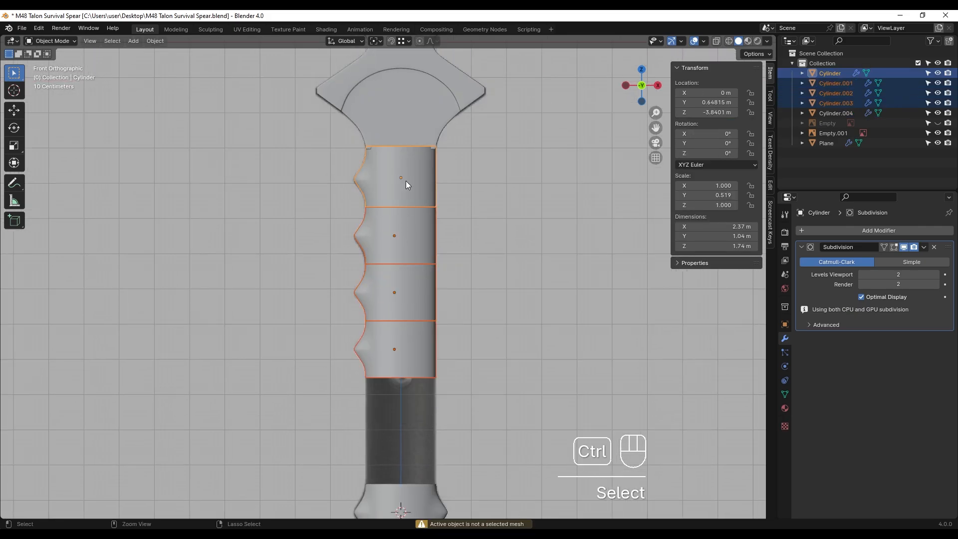
key("ctrl+j")
middle_click_drag(439, 255, 433, 247, "shift")
left_click_drag(433, 247, 427, 287)
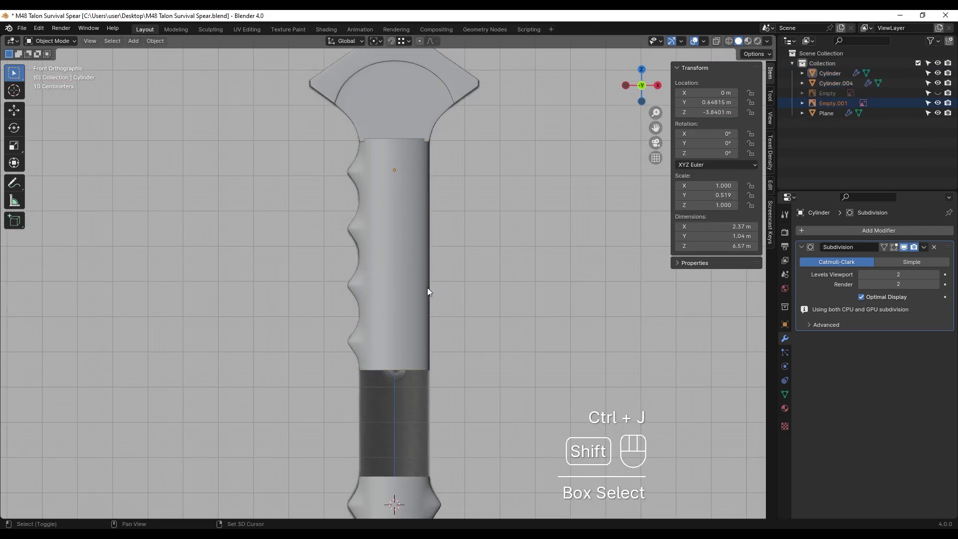
middle_click_drag(427, 288, 427, 233, "shift")
- Merge all vertices of the joined grip by distance, with a merge distance of 0.0001 m
left_click(405, 275)
key("Tab")
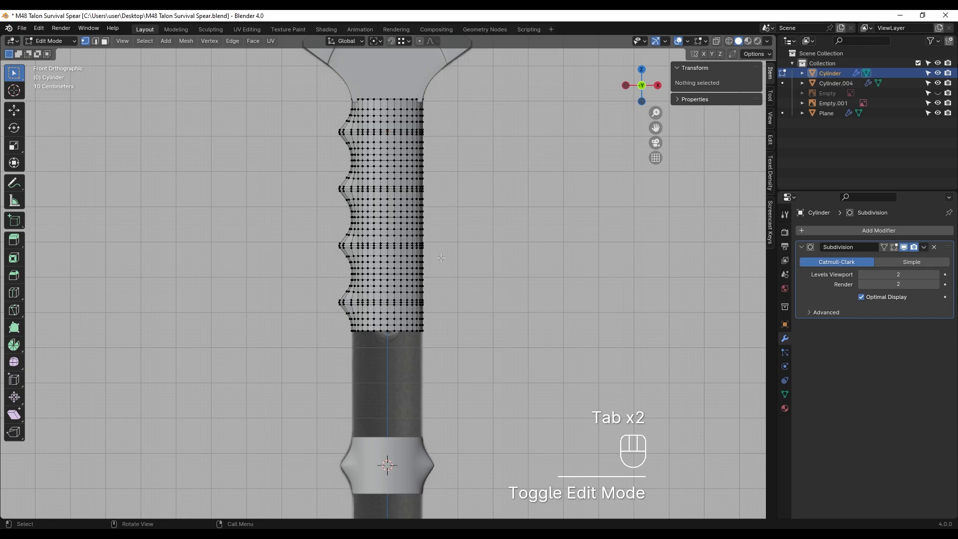
key("a")
key("m")
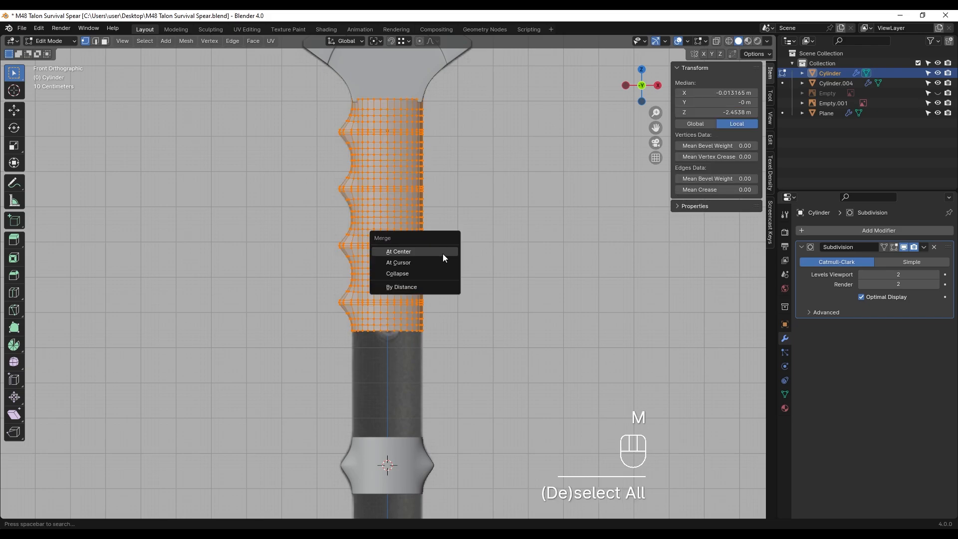
left_click(429, 291)
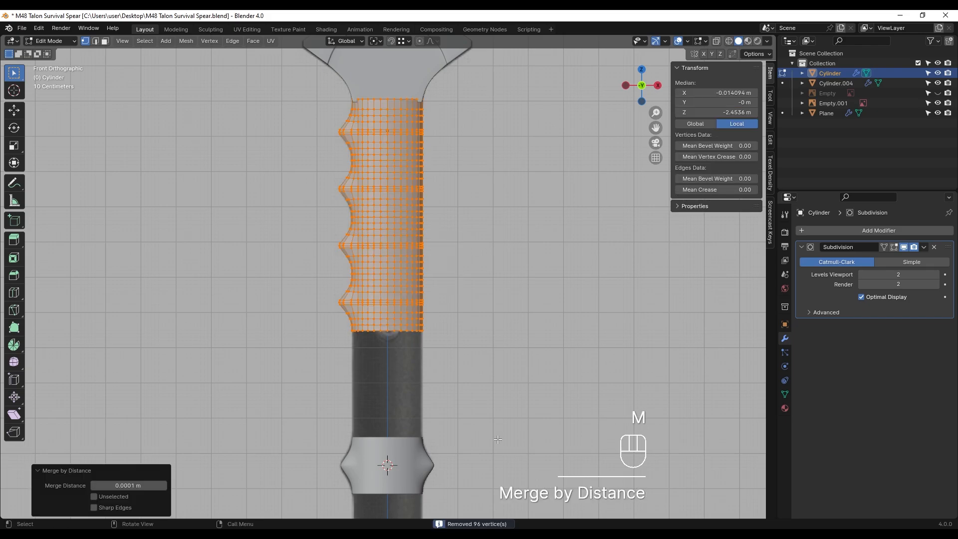
left_click(450, 313)
scroll(495, 307, "up", 2)
scroll(495, 307, "down", 4, "shift")
key("Tab")
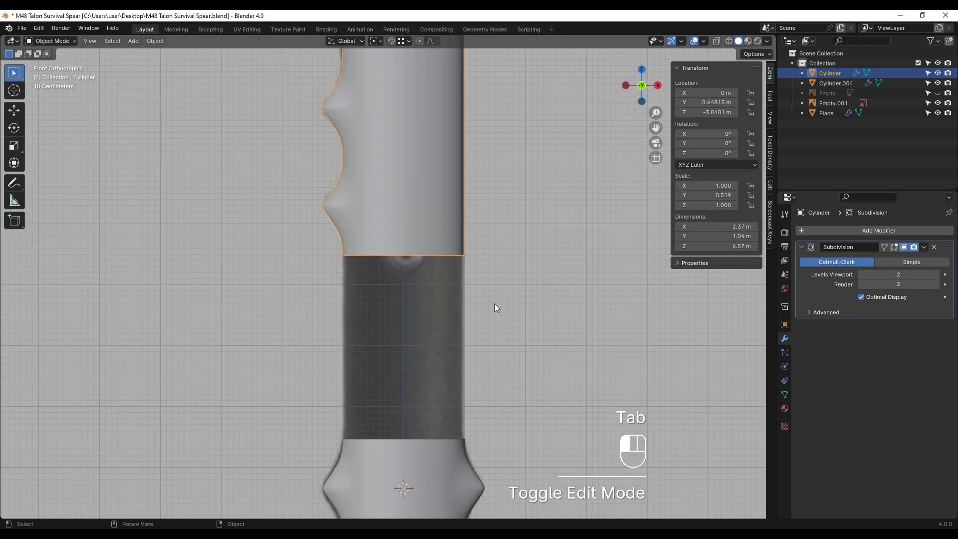
- Join the grip with the separate double-bulged lower section, keeping the lower section as the active object
left_click(445, 241)
middle_click_drag(462, 380, 448, 288, "shift")
left_click(432, 361, "shift")
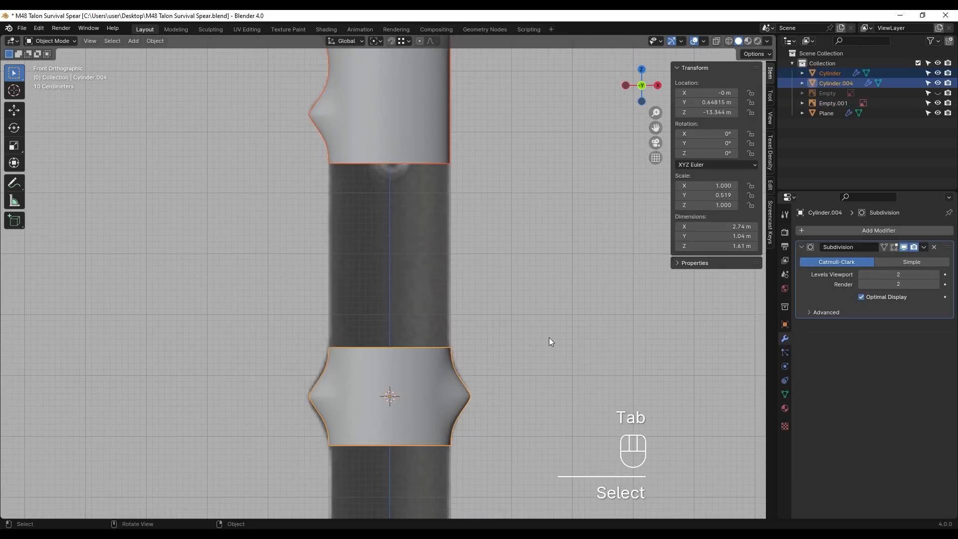
key("ctrl+j")
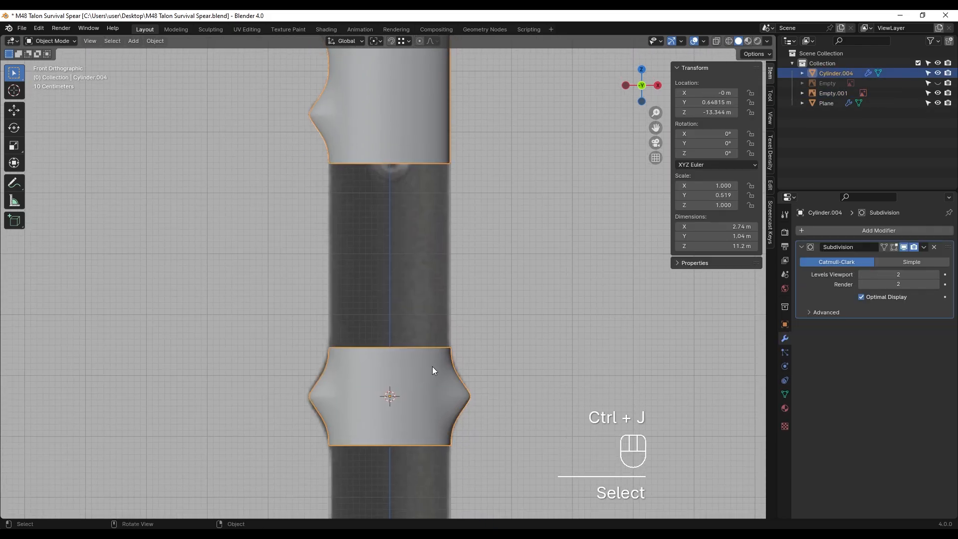
- Bridge the grip's bottom edge loop to the lower section's top edge loop to close the gap between them
key("Tab")
middle_click_drag(432, 370, 437, 390, "shift")
key("2")
left_click(402, 226, "alt")
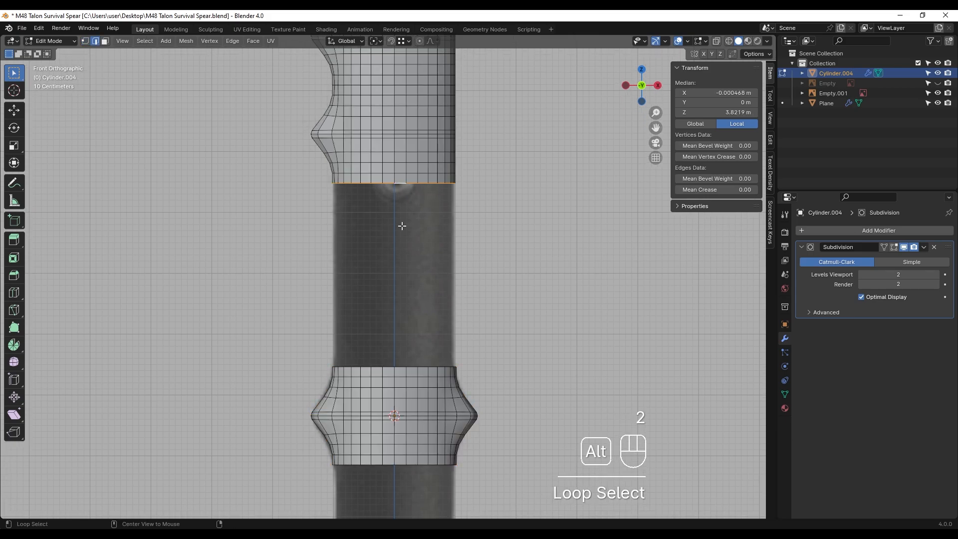
middle_click_drag(439, 317, 442, 322, "shift")
key("ctrl+e")
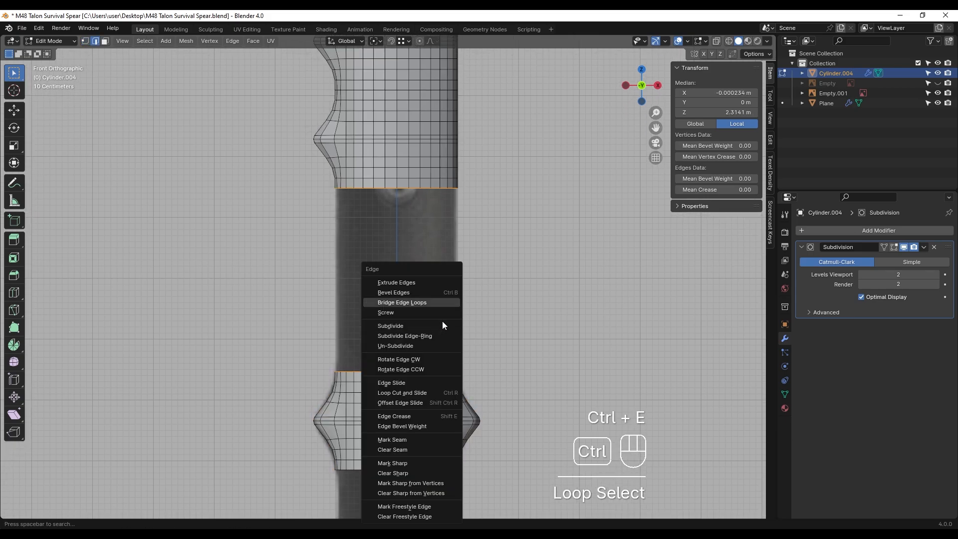
left_click(431, 304)
left_click(489, 305)
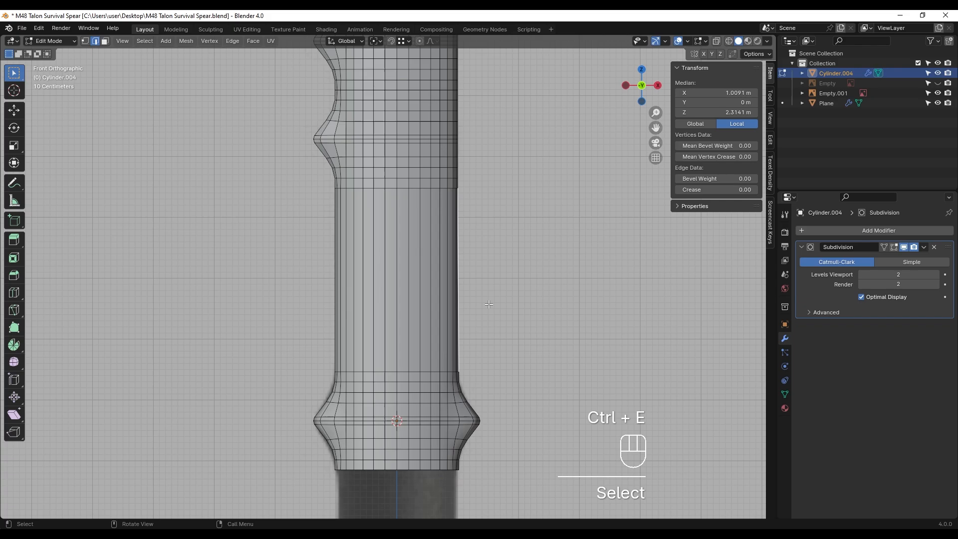
left_click(494, 306)
key("Tab")
key("ctrl+z")
- Extrude the lower bulge's bottom edge loop straight down about 11.49 m to where the reference's ringed grip begins
scroll(449, 374, "down", 3)
middle_click_drag(419, 442, 424, 268, "shift")
left_click(408, 205, "alt")
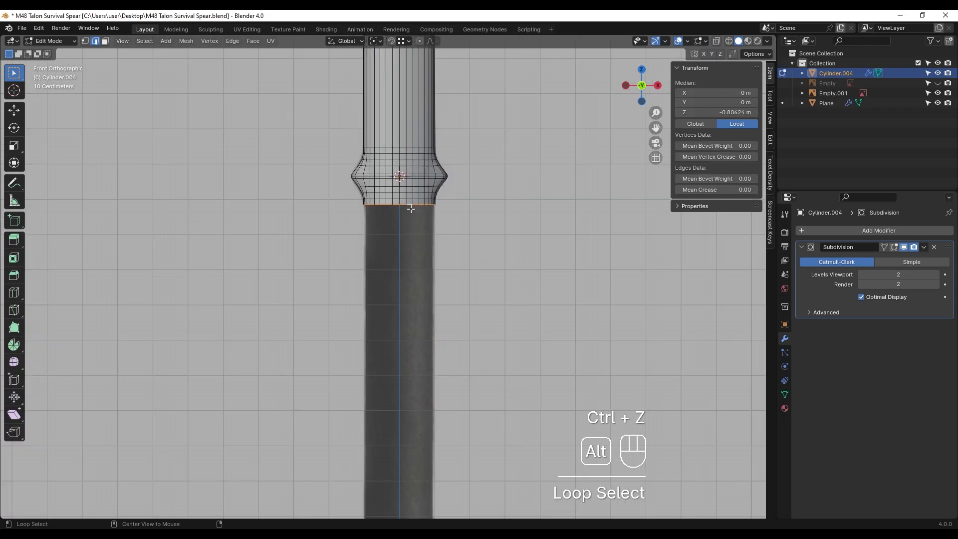
middle_click_drag(494, 253, 483, 167, "shift")
scroll(482, 220, "down", 2)
middle_click_drag(472, 239, 482, 193, "shift")
key("e")
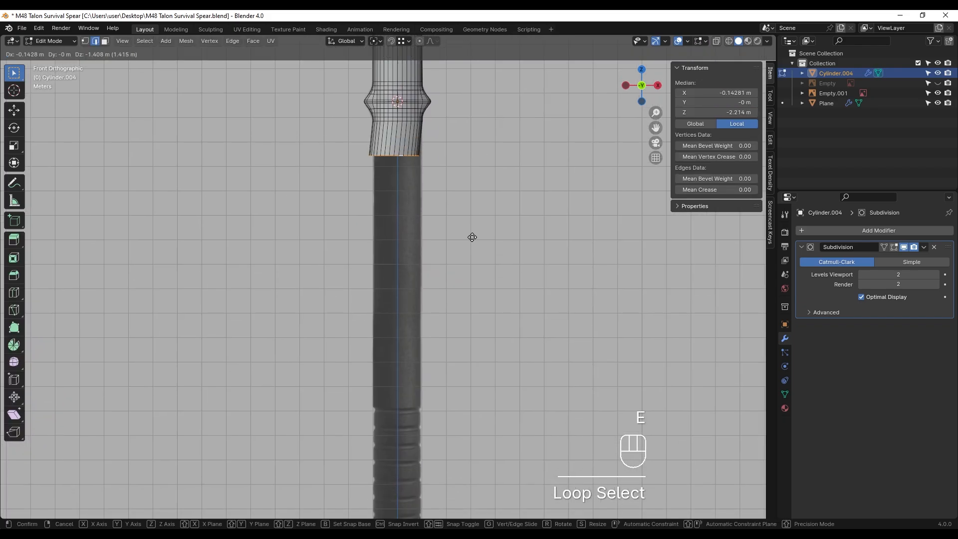
key("z")
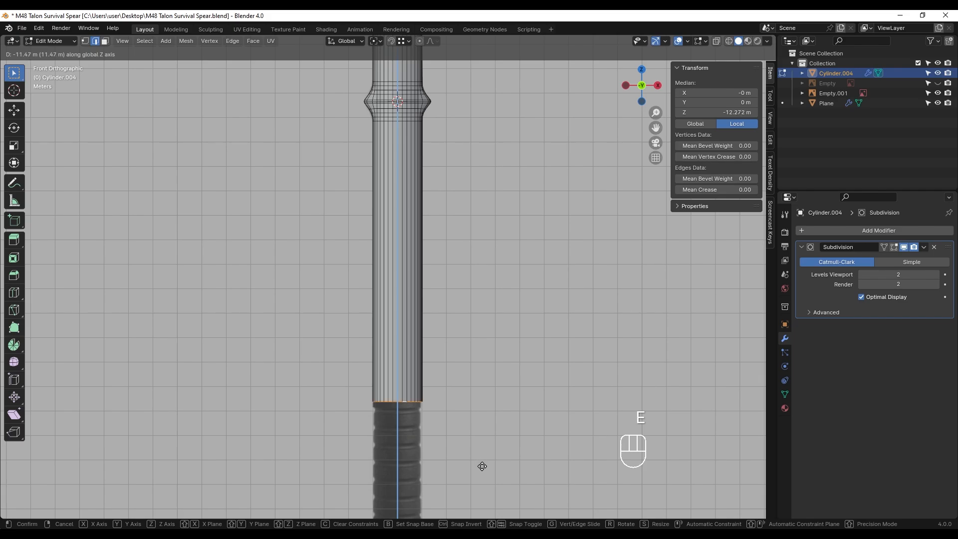
left_click(482, 473)
- Extrude the shaft's end loop down over the upper half of the ringed grip and raise that part's top loop about 0.26 m
middle_click_drag(482, 473, 473, 160, "shift")
key("e")
key("z")
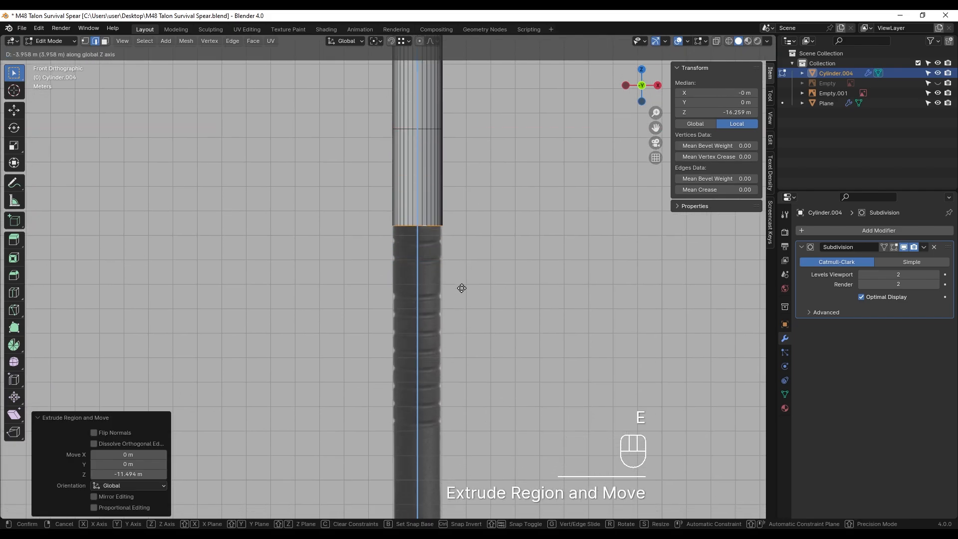
left_click(462, 344)
key("z")
left_click(389, 289)
scroll(404, 270, "up", 3)
middle_click_drag(419, 243, 383, 310, "shift")
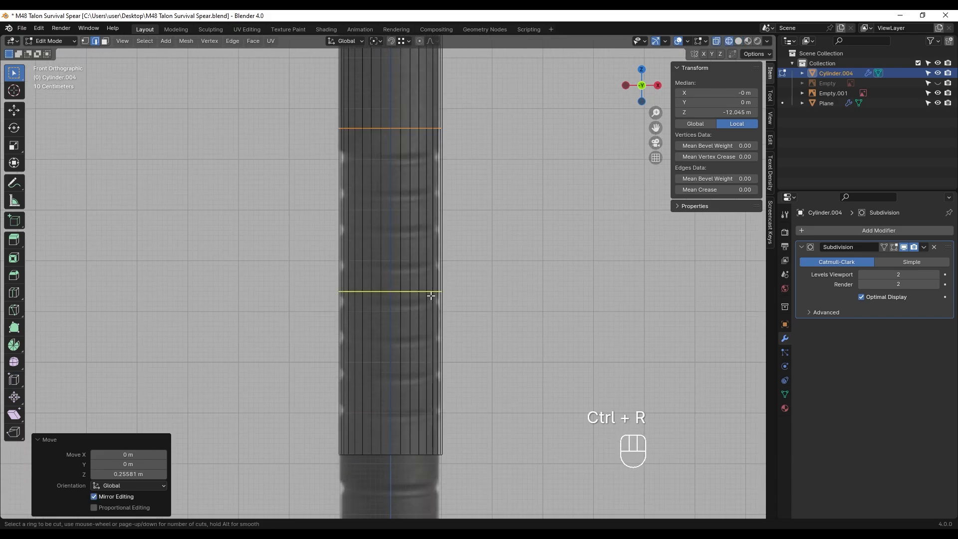
- Add eight evenly spaced horizontal loop cuts across the newly extruded ringed segment
scroll(431, 296, "up", 8)
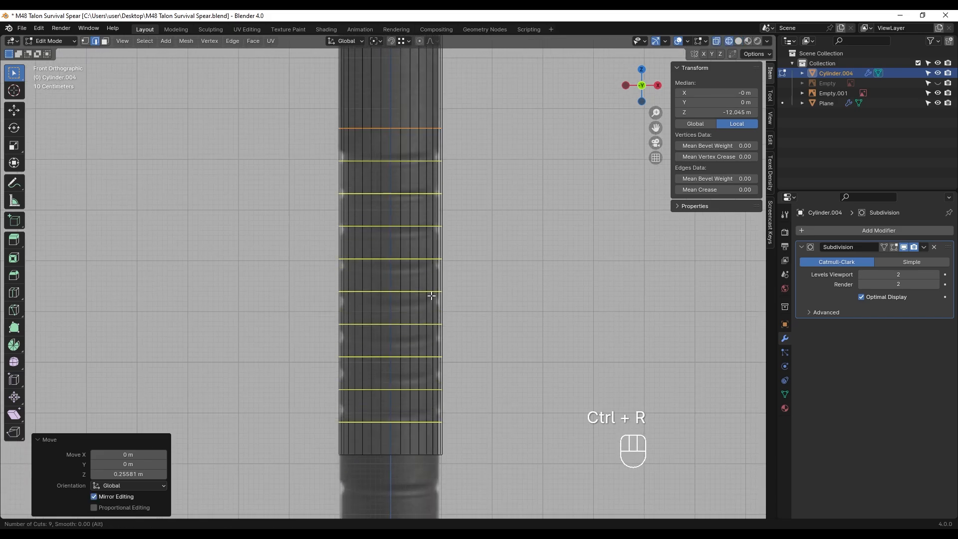
scroll(433, 296, "up", 1)
scroll(433, 295, "down", 1)
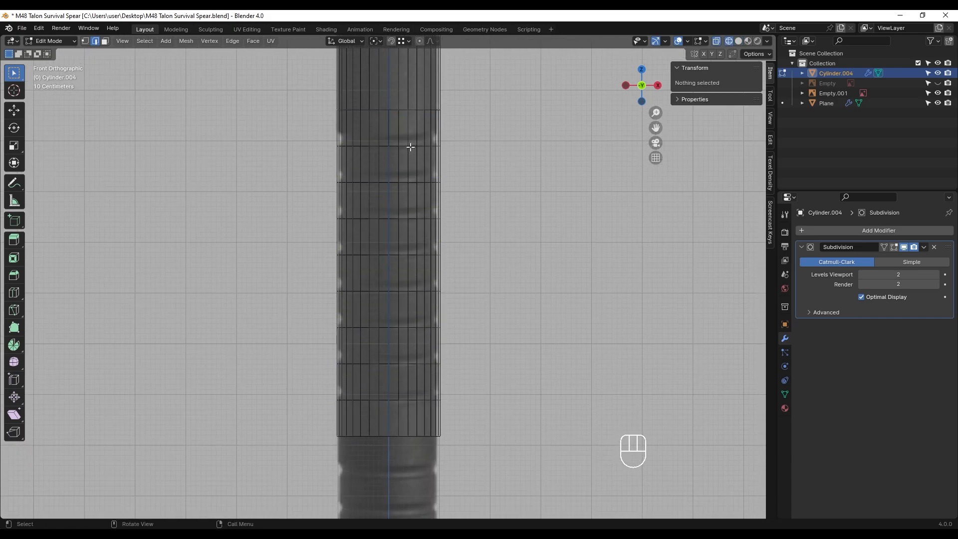
- Bevel the eight new edge loops into narrow bands with a width of about 0.111 m and one segment
left_click(406, 146, "alt+shift")
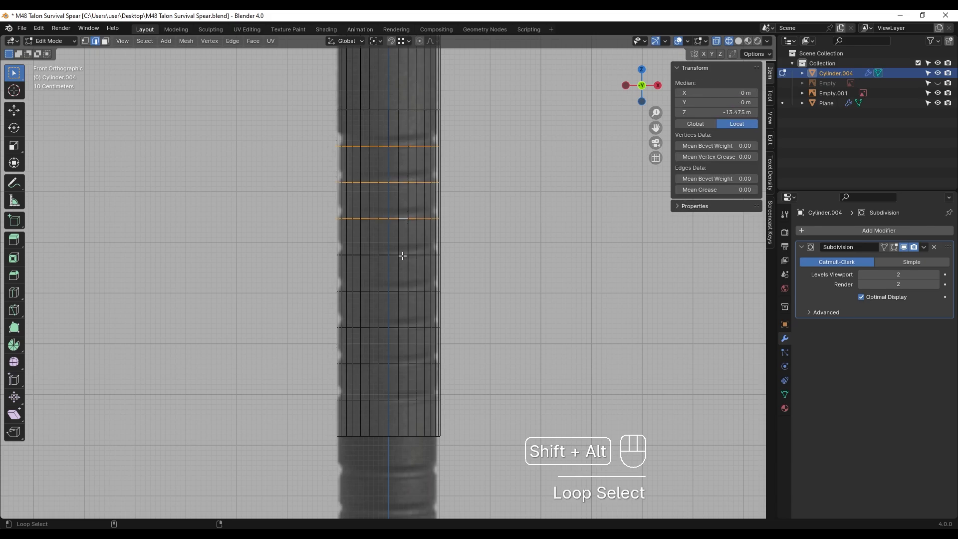
key("ctrl+b")
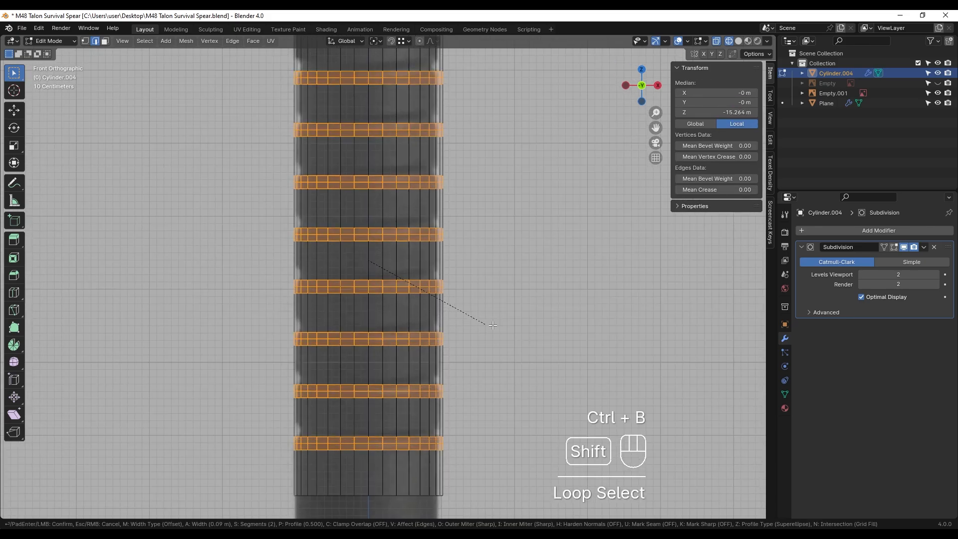
left_click(497, 325)
scroll(380, 285, "up", 4)
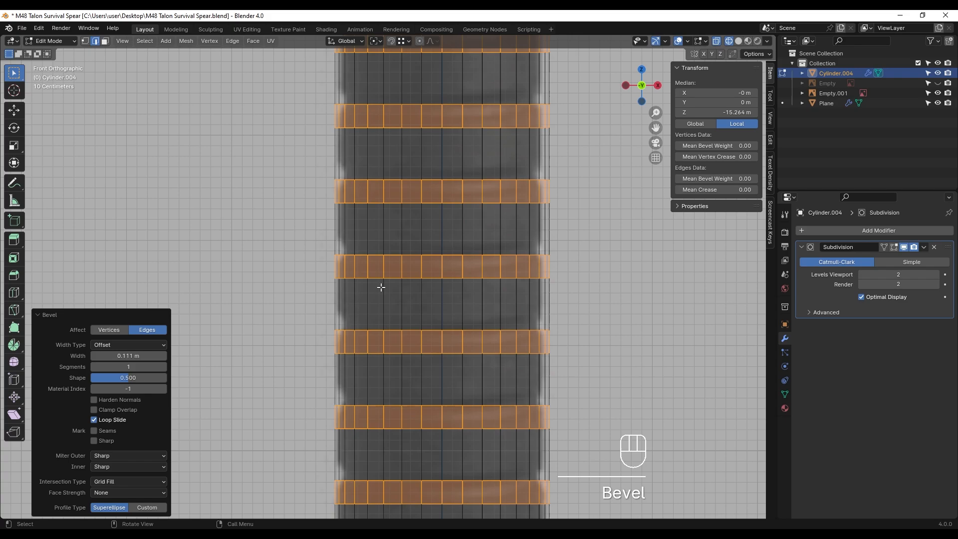
- Extrude the eight face bands inward along their normals by about 0.101 m to form the grip's grooves
key("3")
right_click(333, 258)
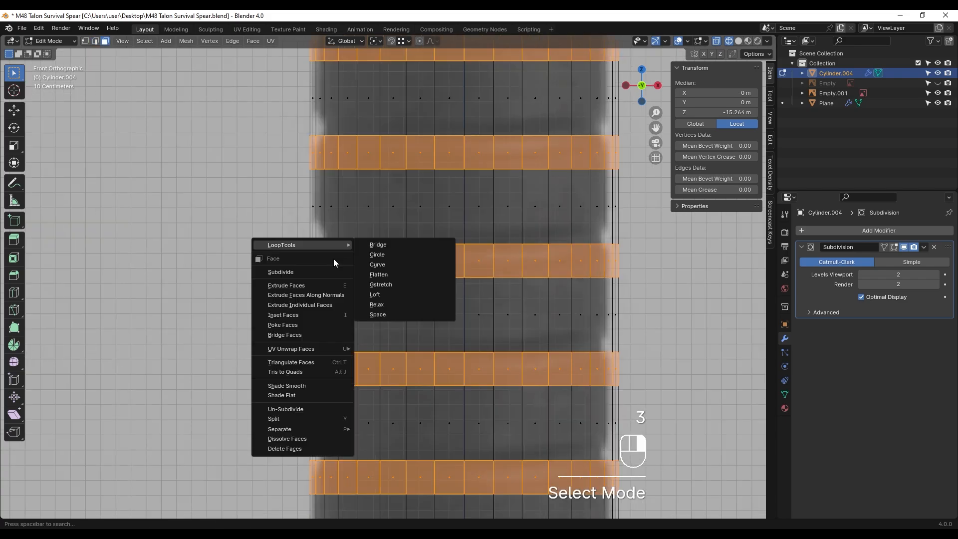
left_click(321, 295)
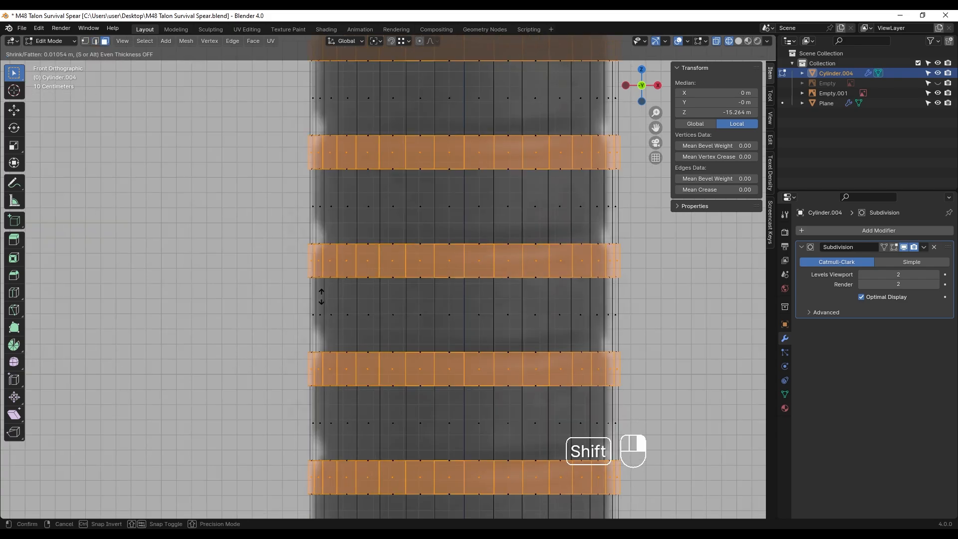
left_click(355, 380)
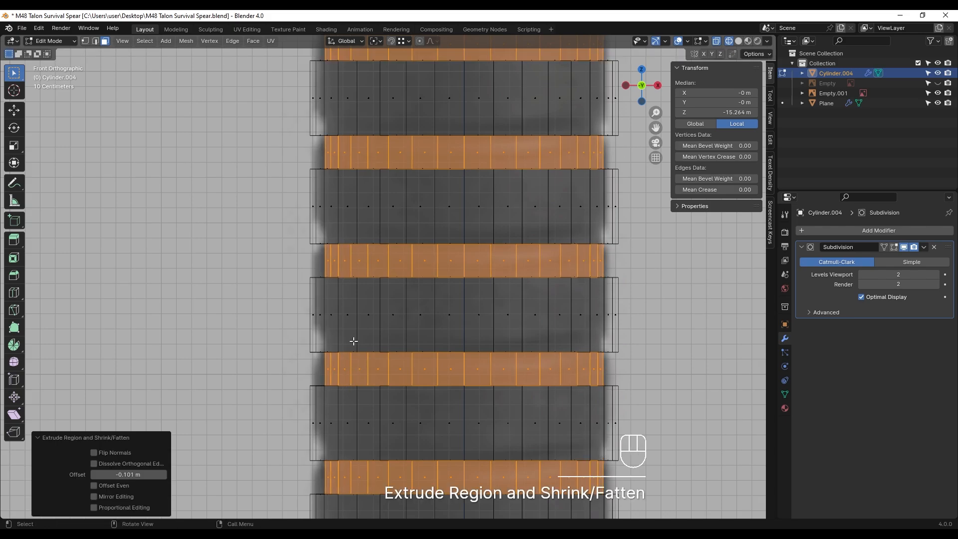
- Select the outer rim edge loops above and below every groove and set their mean bevel weight to 1.00
key("2")
middle_click_drag(353, 338, 383, 218)
left_click(375, 260, "alt")
left_click(388, 253, "alt+shift")
left_click(385, 205, "alt")
left_click(382, 210, "alt+shift")
scroll(382, 247, "down", 2)
left_click(375, 208, "alt+shift")
left_click(380, 288, "alt+shift")
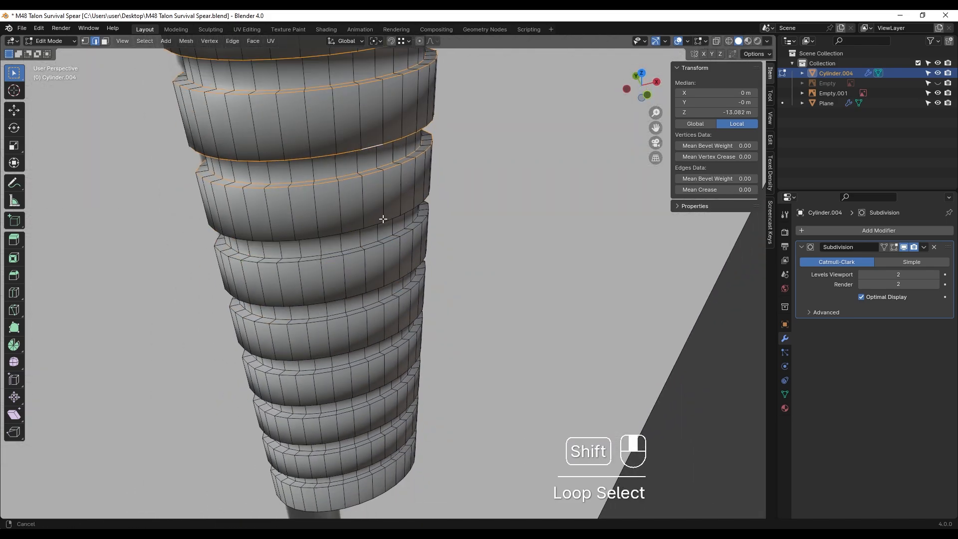
left_click(381, 244, "alt+shift")
left_click(375, 307, "alt+shift")
key("ctrl+z")
middle_click_drag(379, 433, 397, 198, "shift")
left_click(390, 202, "alt+shift")
left_click(397, 198, "alt+shift")
scroll(397, 198, "down", 5)
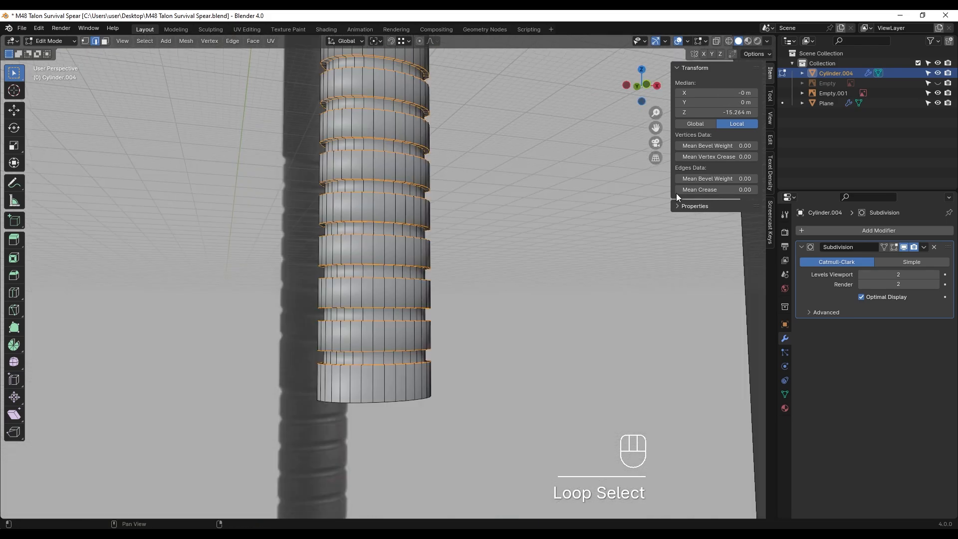
left_click_drag(717, 179, 739, 178)
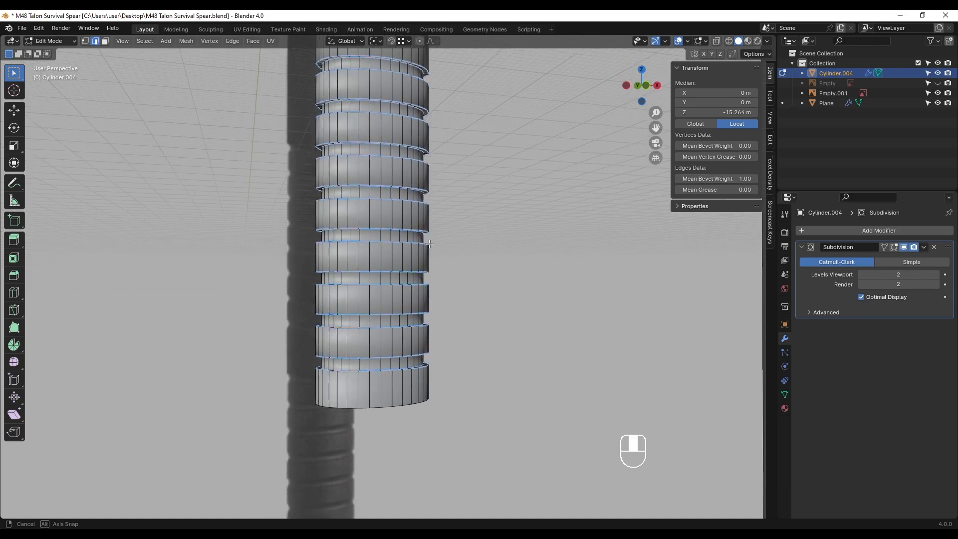
- Add a Bevel modifier to the handle and place it above the Subdivision modifier in the stack
key("Tab")
left_click(802, 231)
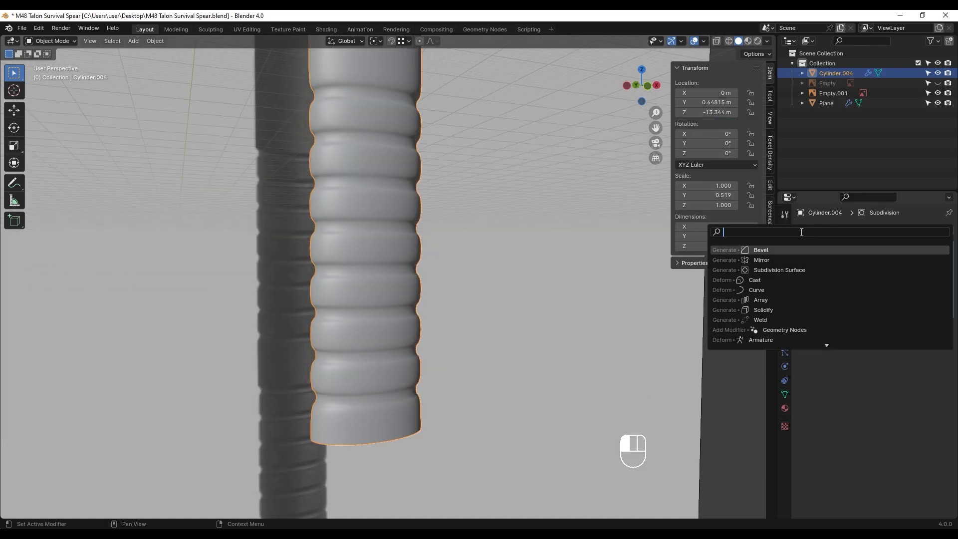
left_click(761, 250)
scroll(480, 177, "up", 5)
left_click_drag(945, 340, 943, 249)
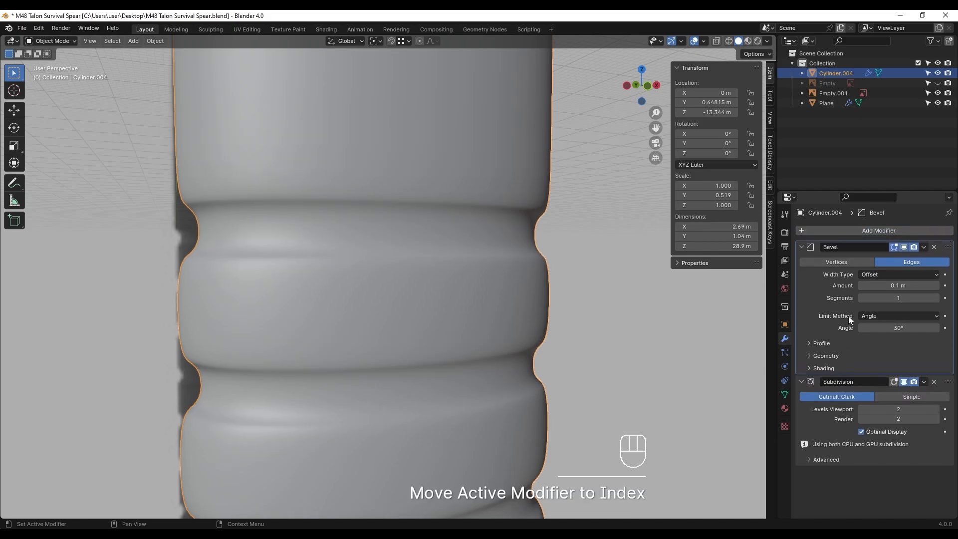
- Limit the Bevel modifier by weight, with 2 segments and an amount of 0.03 m
left_click(877, 316)
left_click(881, 346)
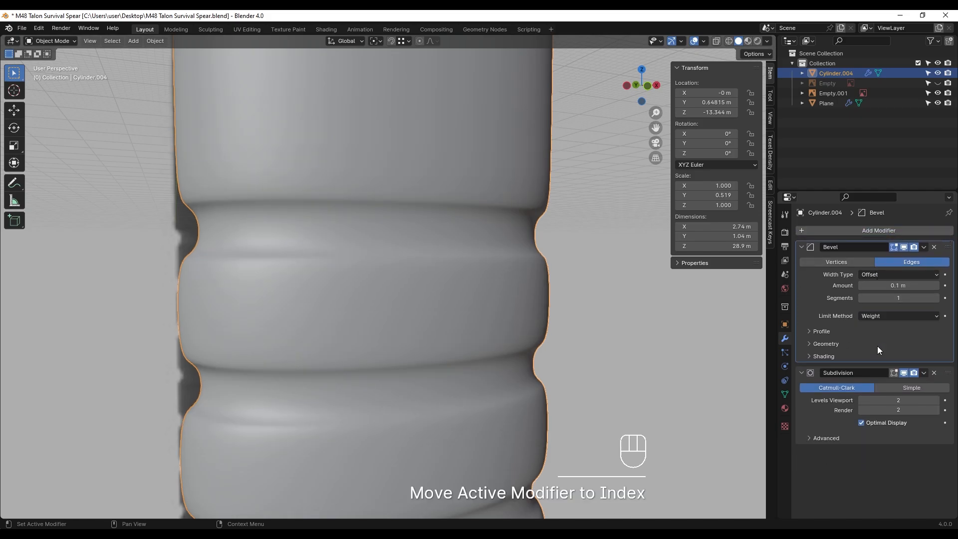
left_click(935, 298)
middle_click_drag(579, 300, 705, 274, "shift")
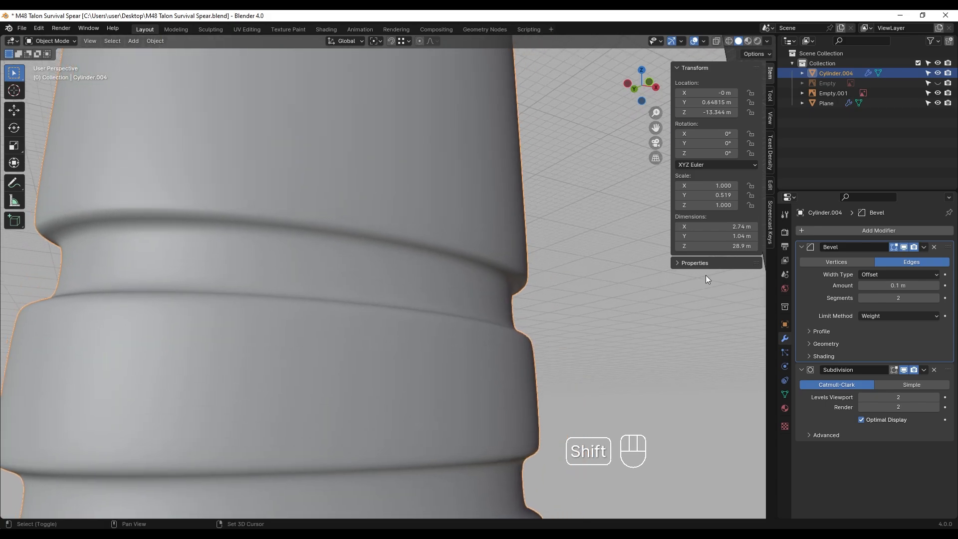
left_click_drag(898, 286, 863, 285, "shift")
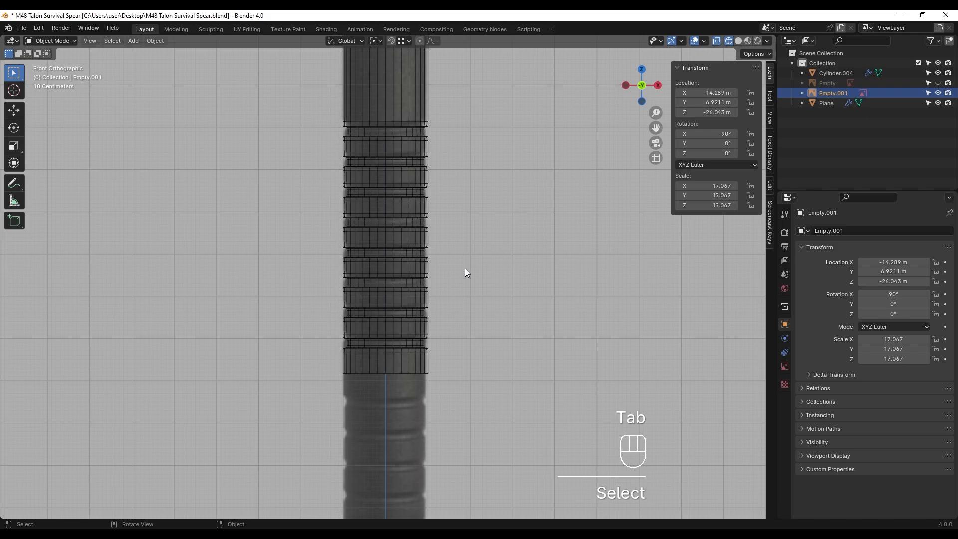
- Duplicate the grooved segment's faces downward along Z and snap the copy's top edge to the original's bottom edge
left_click(406, 265)
key("Tab")
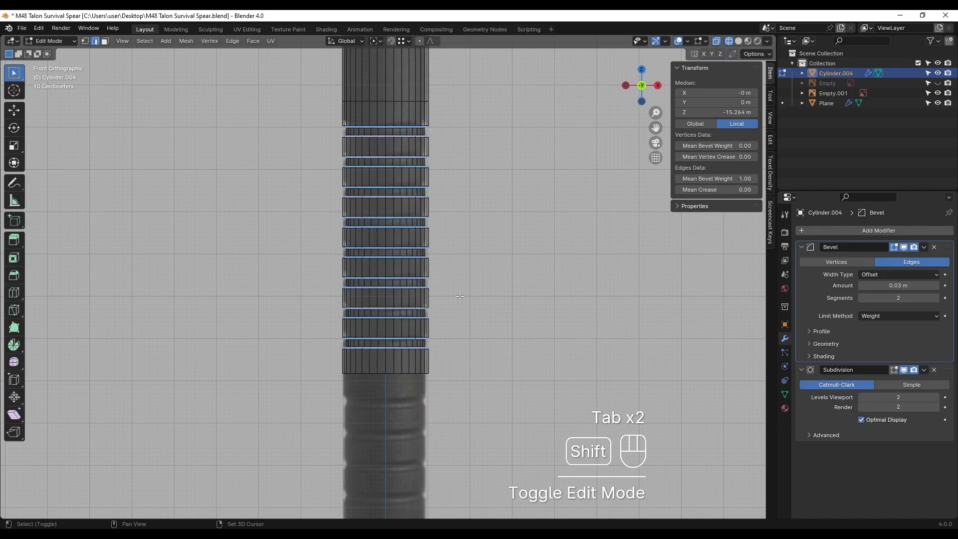
key("3")
left_click_drag(461, 381, 289, 120)
scroll(290, 119, "down", 5)
key("shift+d")
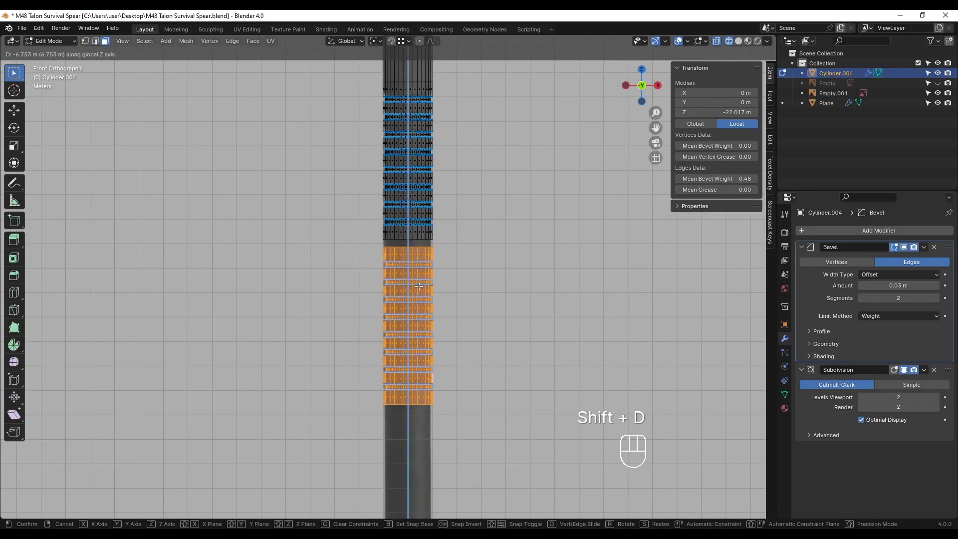
left_click(416, 240)
scroll(415, 240, "up", 7)
scroll(416, 240, "up", 3)
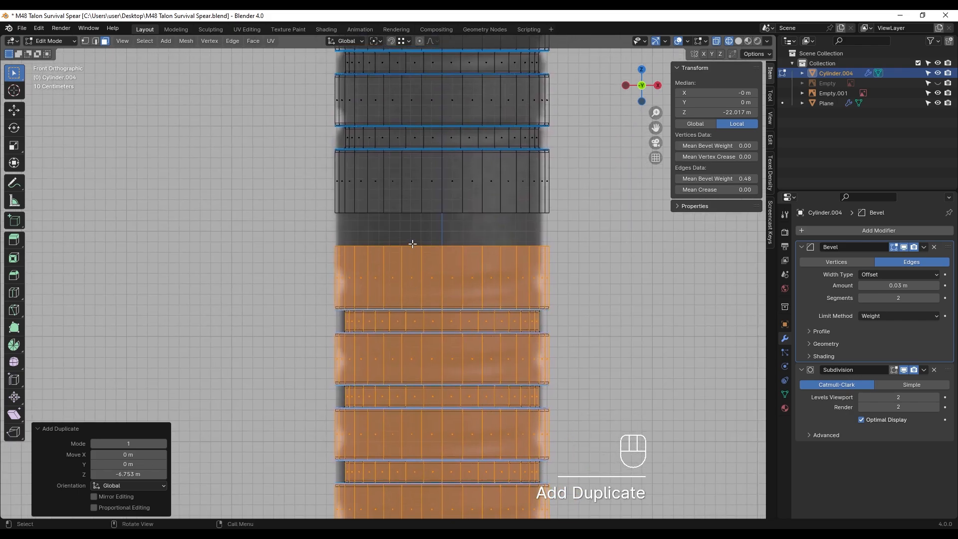
key("g")
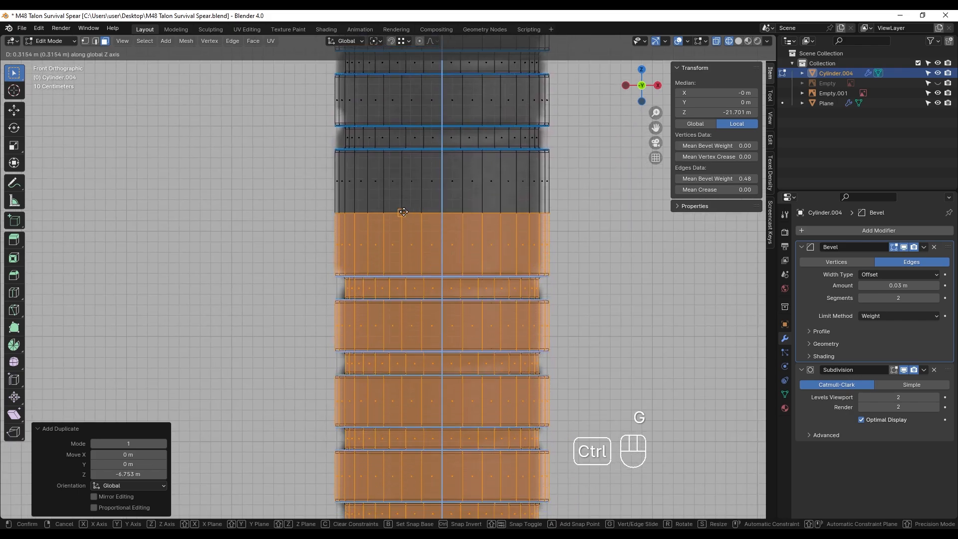
left_click(403, 212)
- Merge all vertices of the handle by distance, using a merge distance of 0.0001 m
scroll(379, 225, "down", 4)
key("z")
key("z")
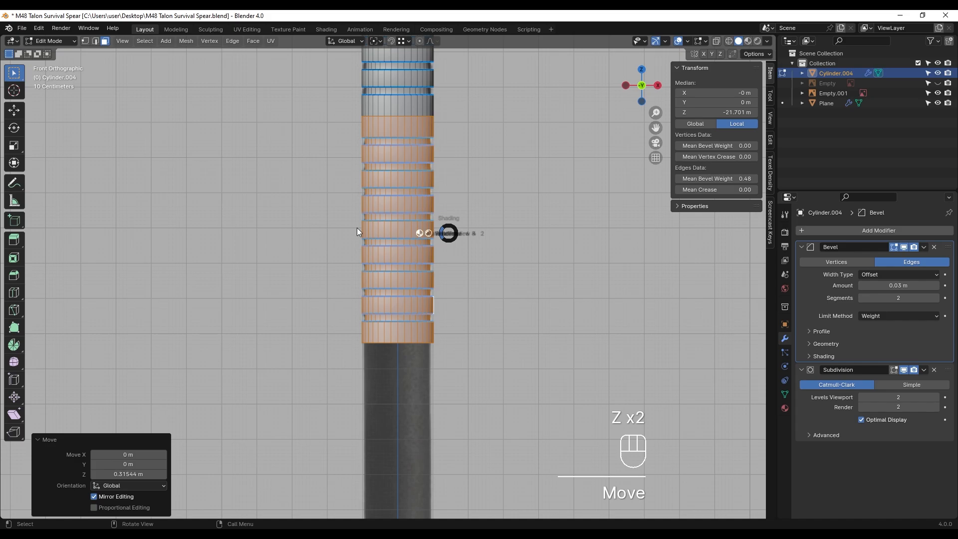
left_click(358, 231)
key("1")
key("a")
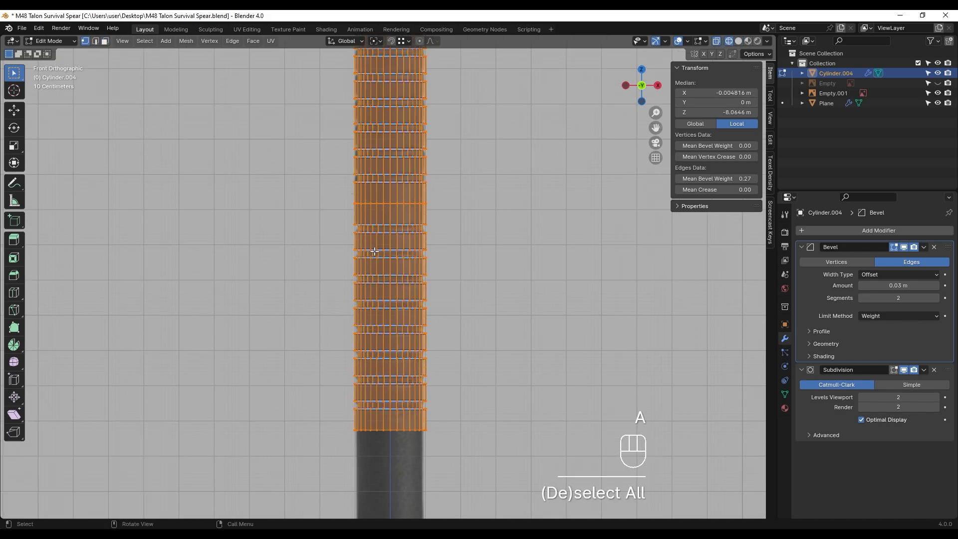
key("m")
left_click(375, 249)
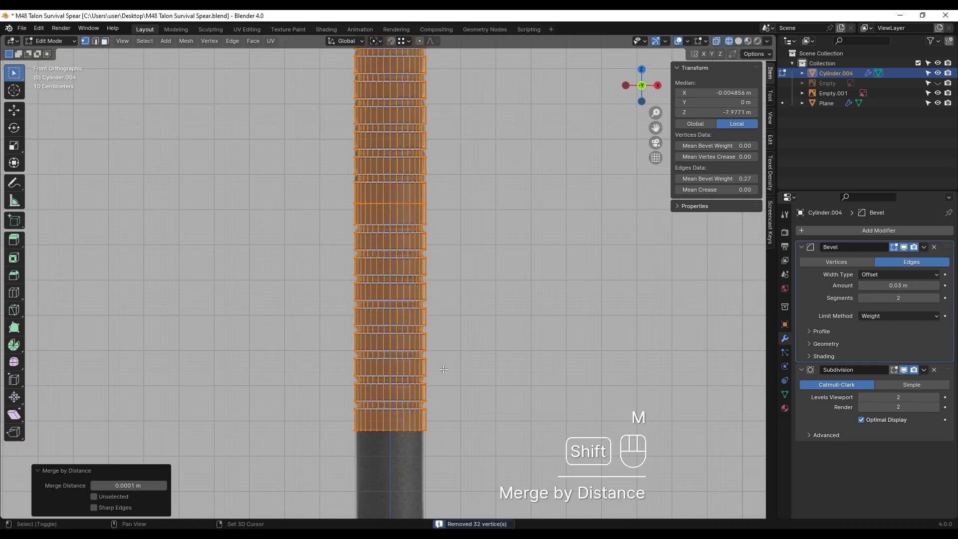
- Duplicate a grooved block of faces about 22.76 m down along Z onto the reference's lowest ringed area
scroll(443, 369, "down", 3)
key("z")
left_click(472, 279)
scroll(464, 224, "down", 4)
mouse_move(464, 210)
middle_mouse_down("shift")
mouse_move(456, 180)
mouse_move(407, 310)
middle_mouse_up("shift")
scroll(419, 165, "up", 5)
scroll(426, 361, "down", 3, "shift")
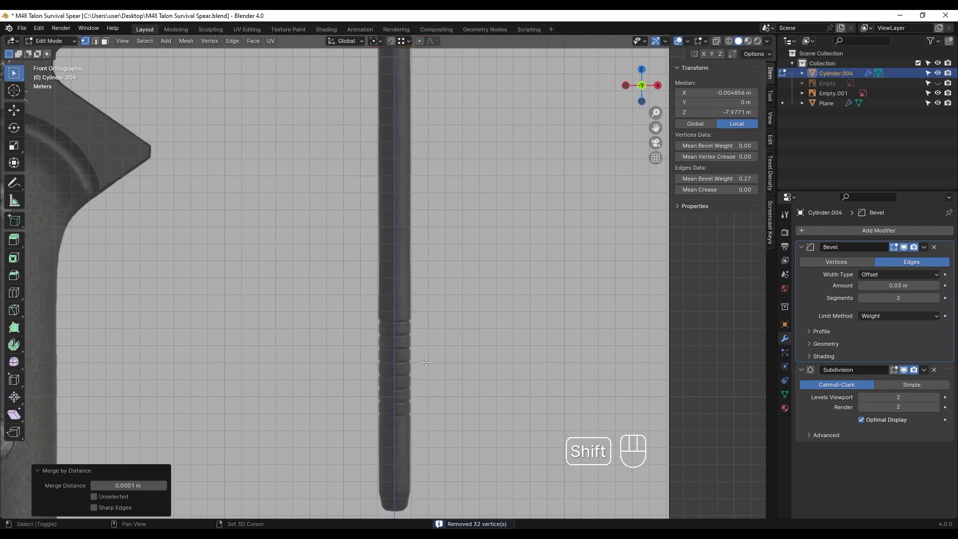
scroll(426, 362, "up", 5, "shift")
key("alt+z")
scroll(430, 385, "down", 3)
key("shift+d")
key("z")
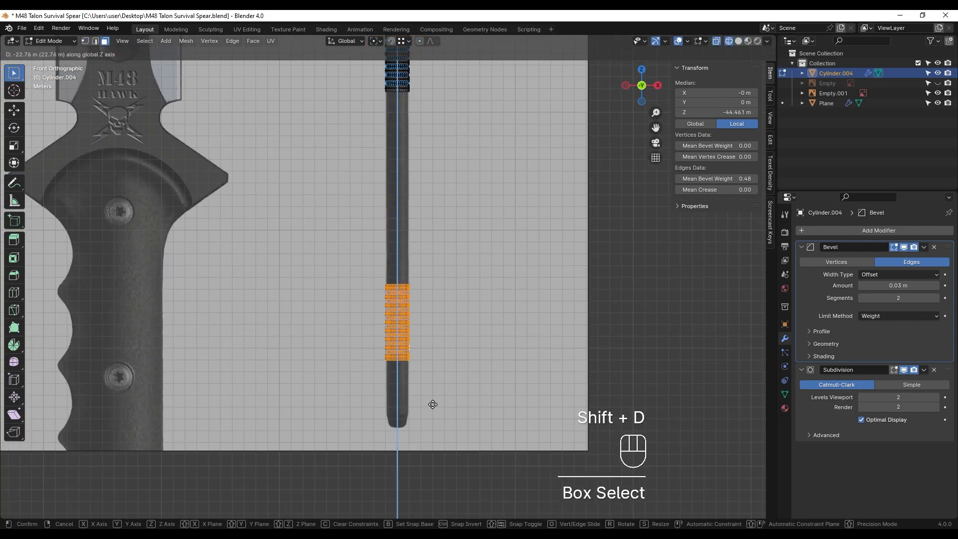
left_click(432, 405)
- Bridge the upper grooved section's bottom edge loop to the lowest grooved section's top edge loop to build the plain shaft between them
scroll(433, 404, "up", 3)
scroll(429, 299, "down", 3)
middle_click_drag(430, 299, 424, 209, "shift")
key("2")
left_click(394, 454, "alt")
left_click(421, 215, "alt+shift")
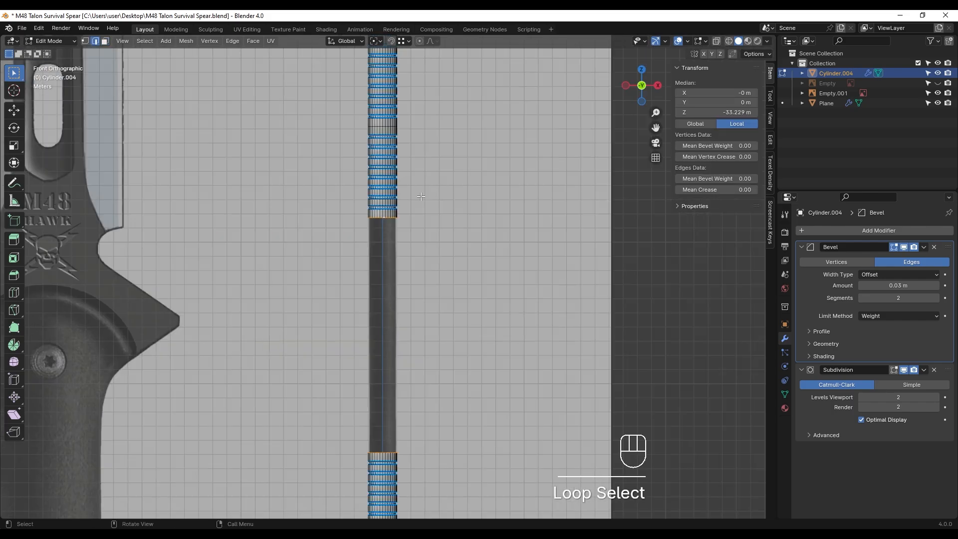
key("ctrl+e")
left_click(430, 208)
left_click(444, 235)
key("Tab")
middle_click_drag(451, 317, 453, 265, "shift")
key("Tab")
- Extrude the lowest grooved section's bottom edge loop down about 4.2 m to where the reference's end starts tapering
scroll(424, 349, "up", 6)
middle_click_drag(424, 350, 418, 215, "shift")
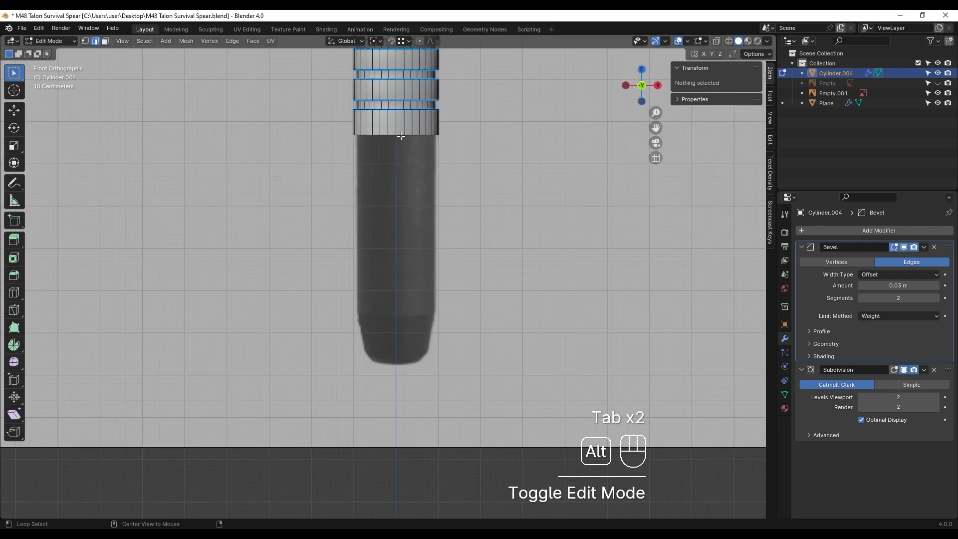
left_click(401, 135, "alt")
middle_click_drag(419, 158, 406, 156, "shift")
key("e")
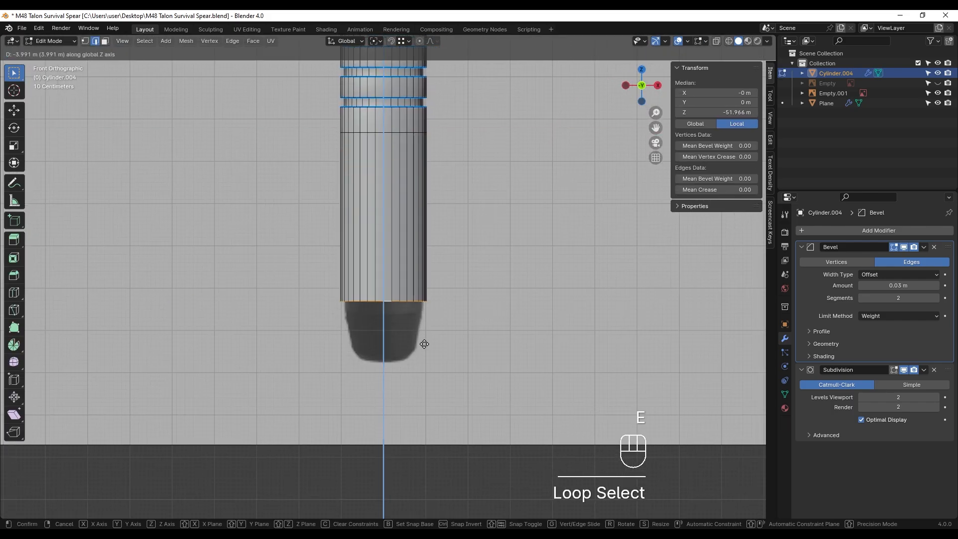
left_click(422, 350)
- Extrude the shaft's end loop another 1.18 m or so down to the bottom tip of the reference
scroll(422, 350, "up", 3)
middle_click_drag(424, 278, 423, 185, "shift")
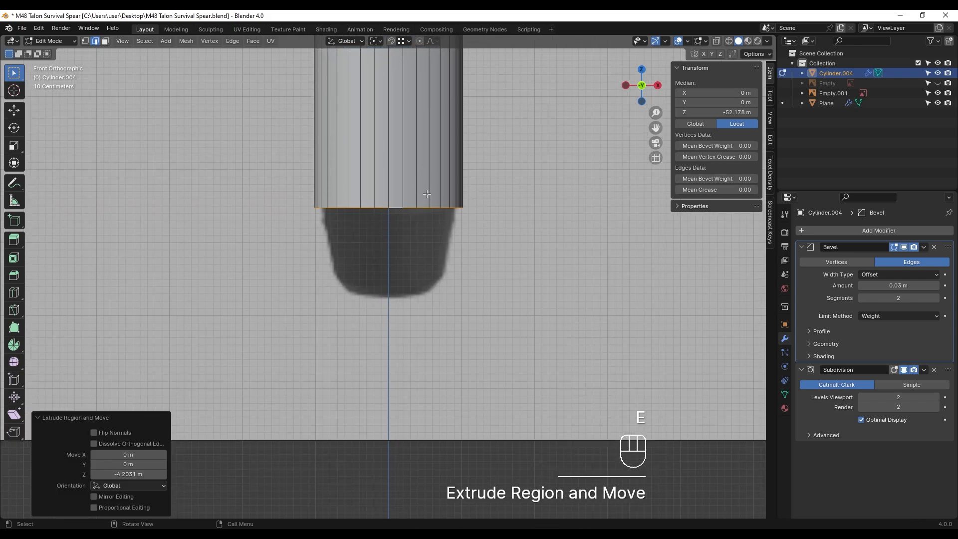
key("e")
left_click(443, 320)
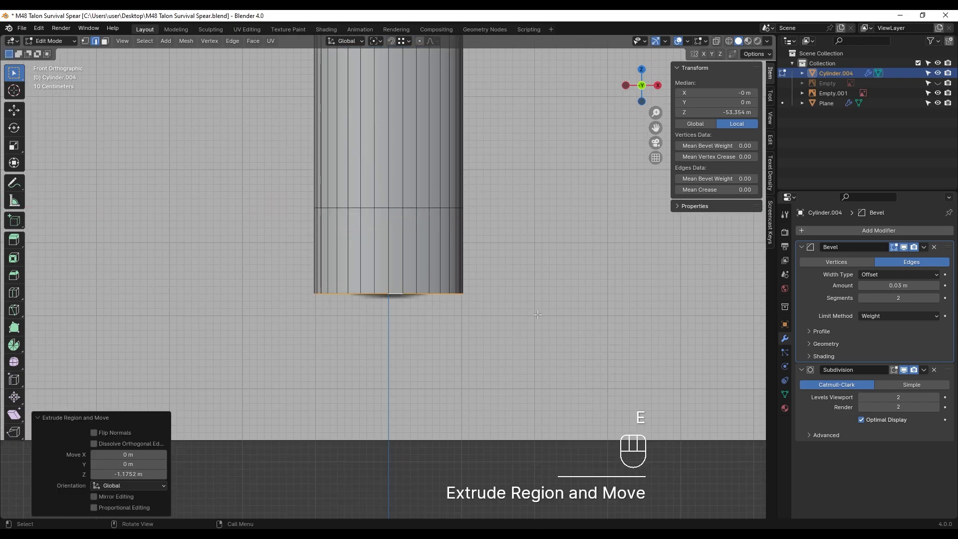
- Scale the shaft's bottom end loop to about 0.618 to form the taper and fill the open end with a face
key("s")
left_click(475, 302)
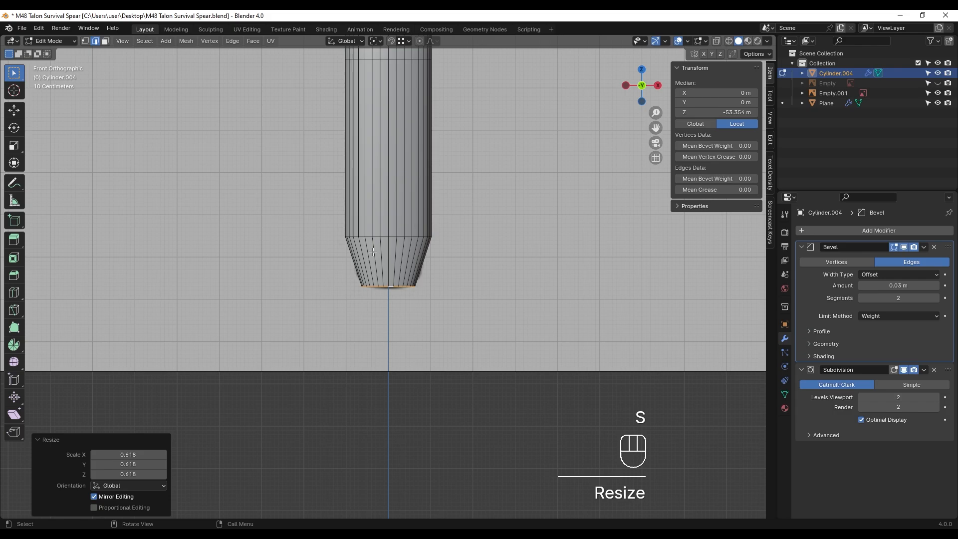
middle_click_drag(475, 302, 441, 206)
scroll(441, 205, "up", 3)
key("f")
middle_click_drag(494, 230, 545, 258, "shift")
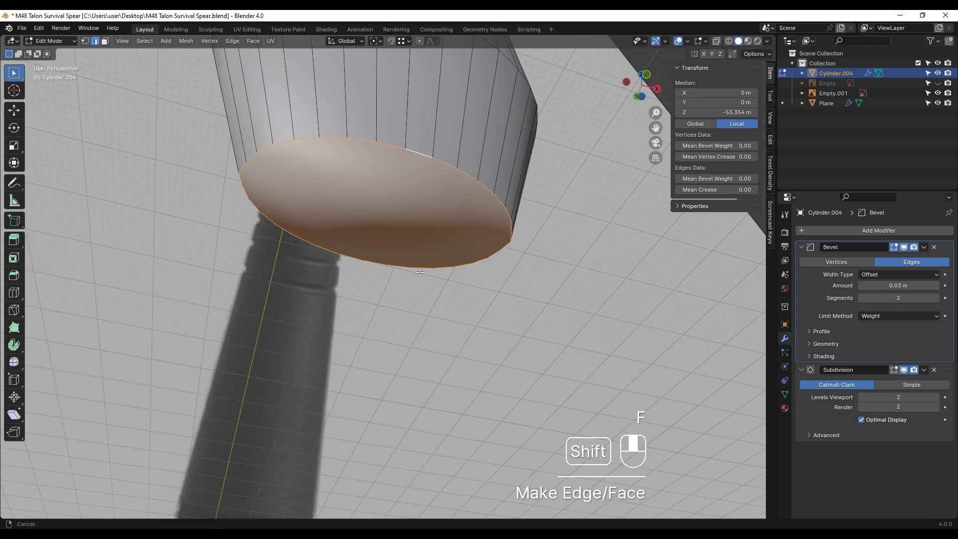
- Inset the end cap face by about 0.10 m and collapse the inner face to a single centre point
key("i")
left_click(478, 246)
key("m")
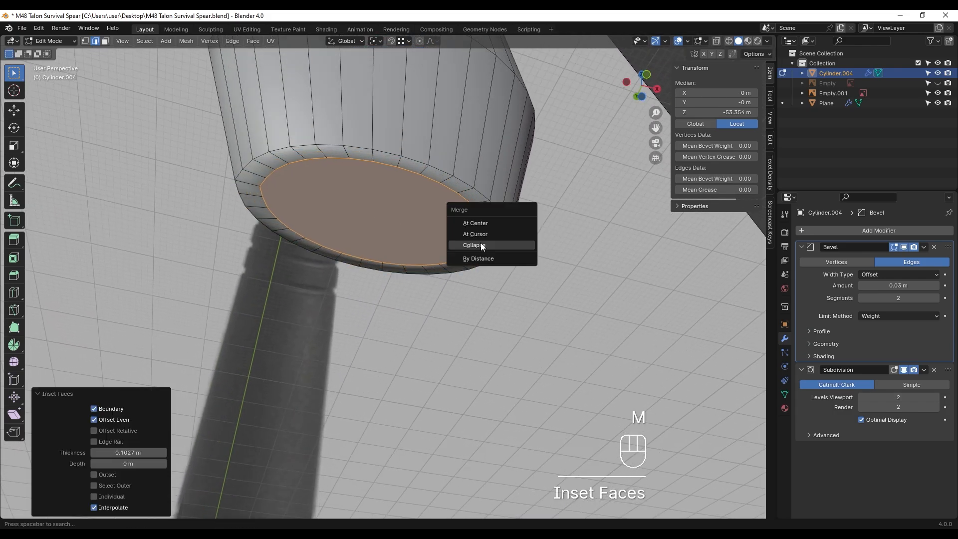
left_click(481, 248)
- Give the two edge loops bounding the tapered butt end a mean bevel weight of 1.00
middle_click_drag(436, 159, 424, 214, "shift")
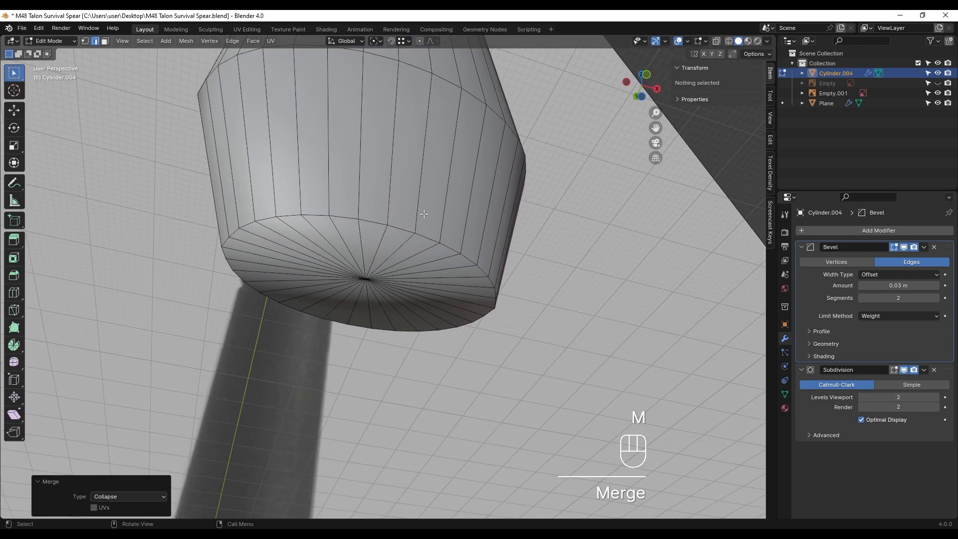
left_click(402, 228, "alt+shift")
left_click_drag(711, 177, 748, 178)
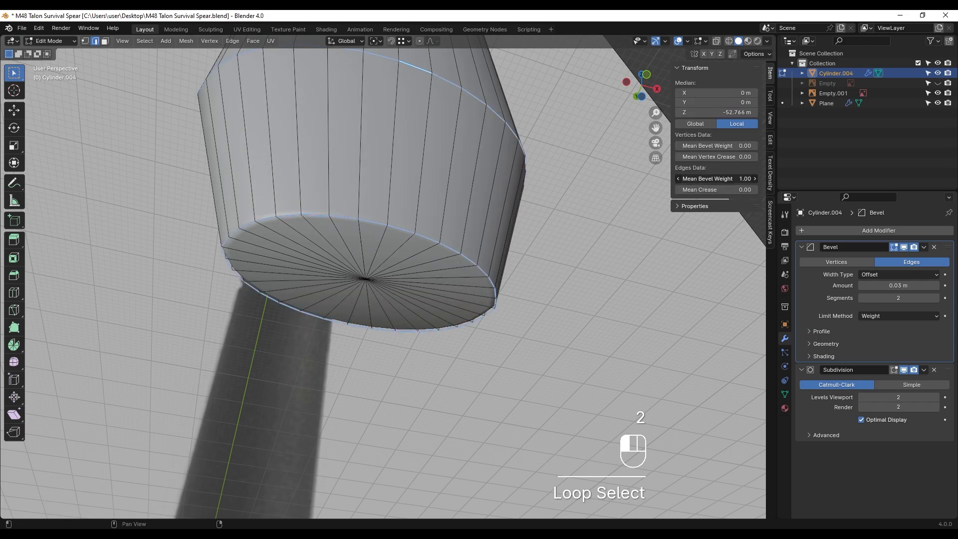
key("Tab")
scroll(421, 250, "down", 5)
middle_click_drag(421, 251, 369, 258)
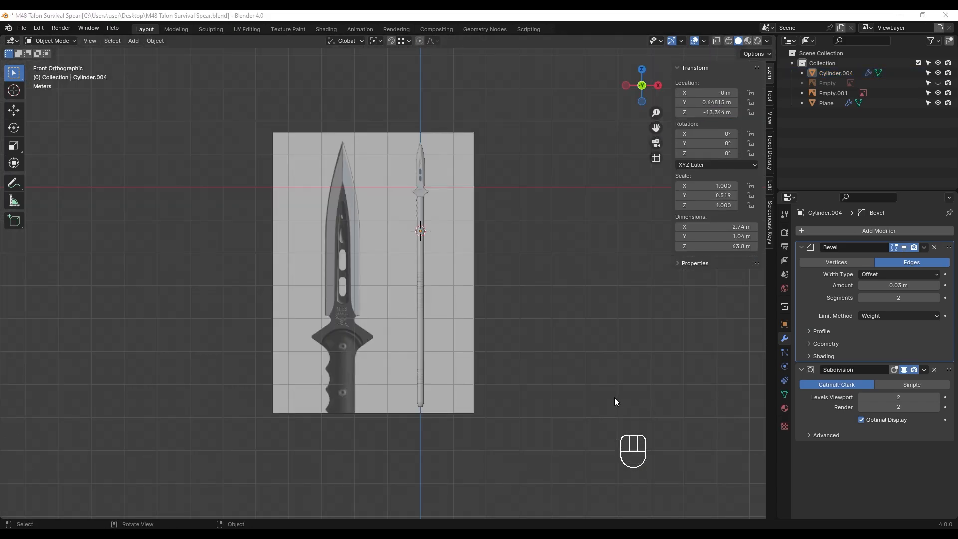
- Hide the enlarged reference image Empty.001 and show the original reference image Empty
left_click(938, 94)
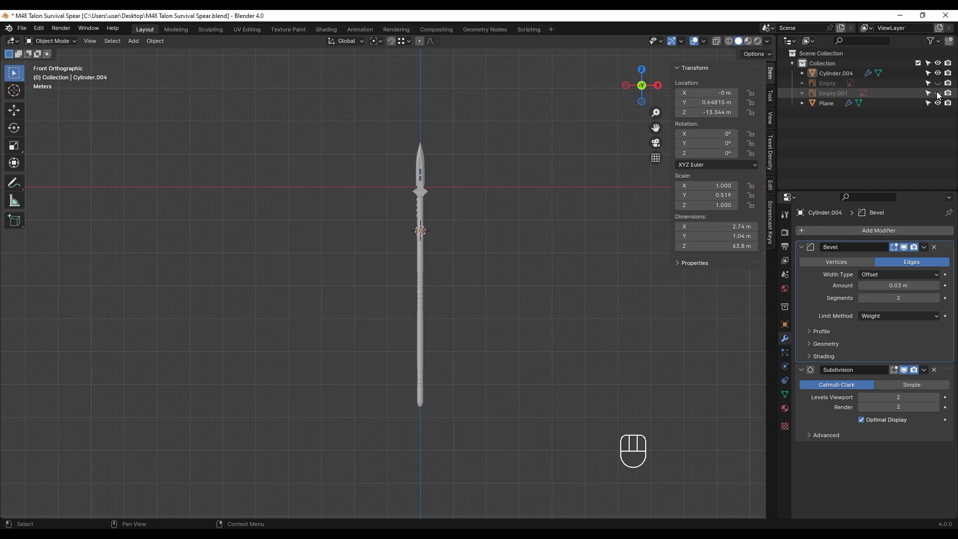
left_click(937, 83)
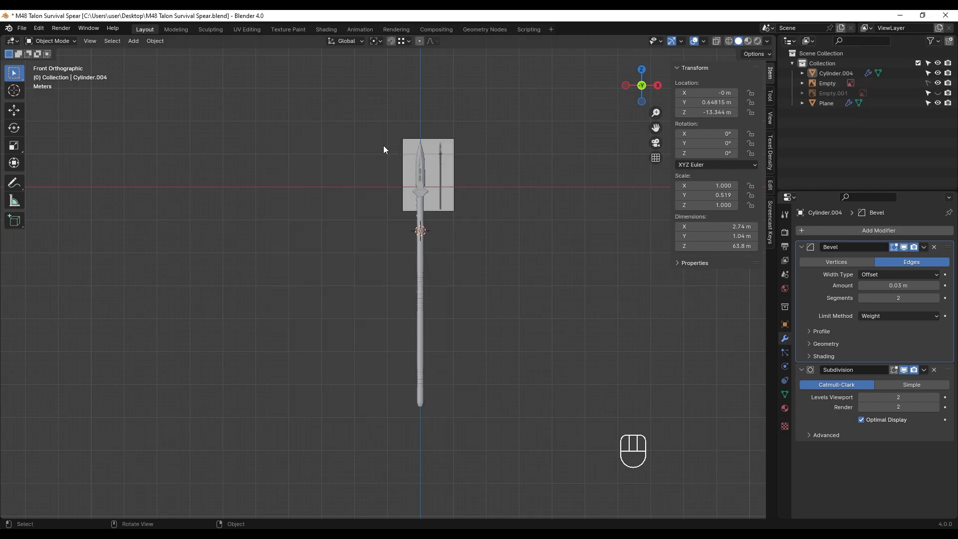
scroll(383, 145, "up", 4)
mouse_move(390, 300)
middle_mouse_down("shift")
mouse_move(408, 244)
mouse_move(388, 348)
mouse_move(416, 217)
mouse_move(406, 285)
mouse_move(384, 247)
middle_mouse_up("shift")
scroll(388, 348, "up", 5)
- Move the grip's top edge loop down about 0.096 m along Z, snapping it level with the guard's lower edge
left_click(415, 321)
scroll(414, 312, "up", 5)
key("z")
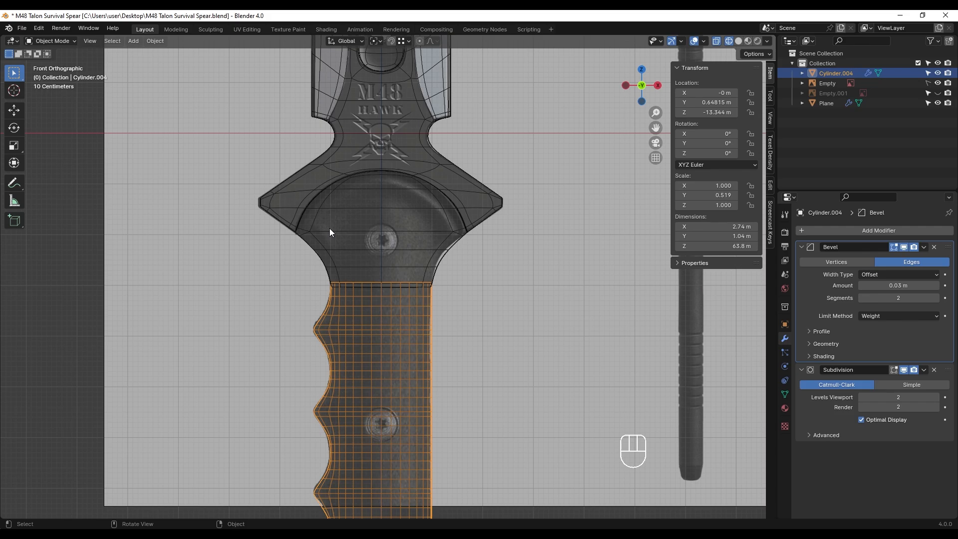
scroll(410, 296, "up", 3)
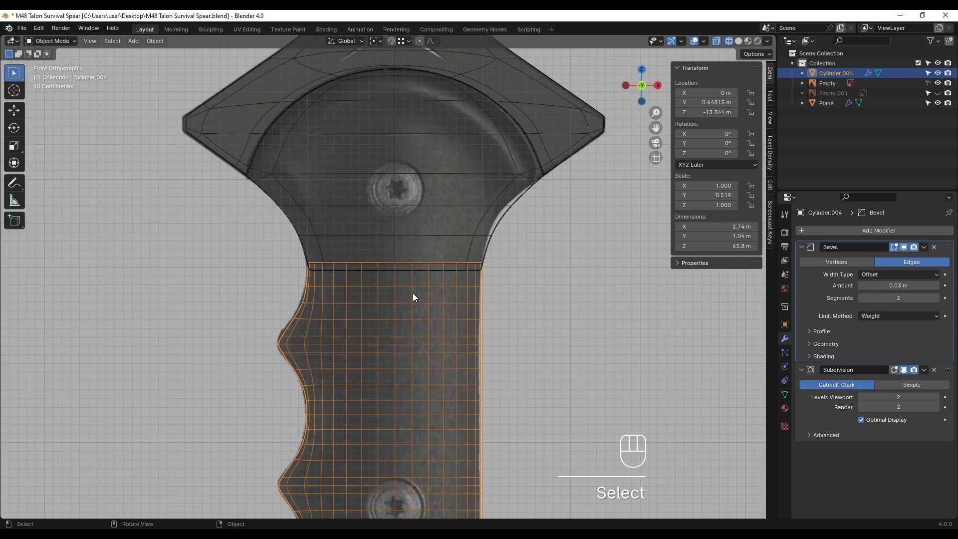
key("Tab")
middle_click_drag(415, 293, 413, 290, "shift")
scroll(411, 298, "up", 2)
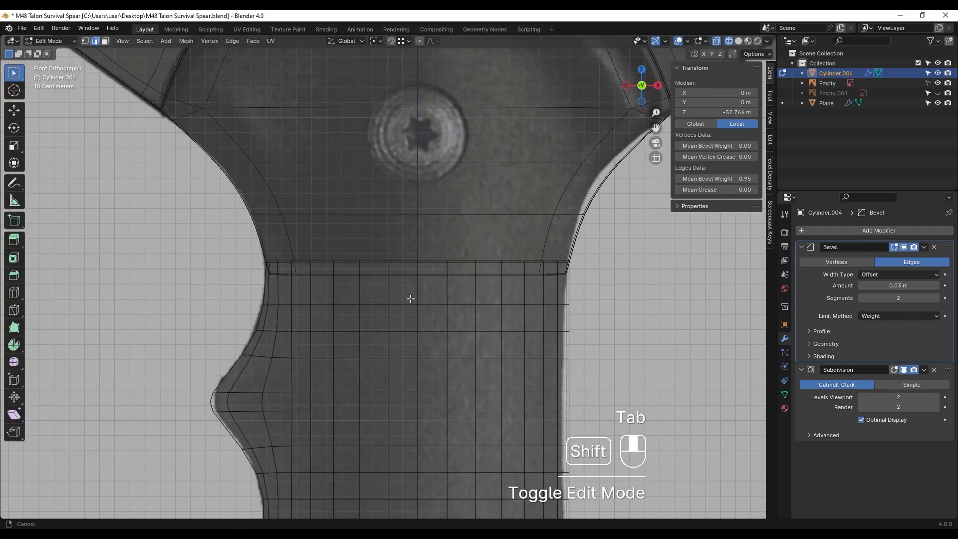
key("z")
left_click_drag(231, 235, 609, 267)
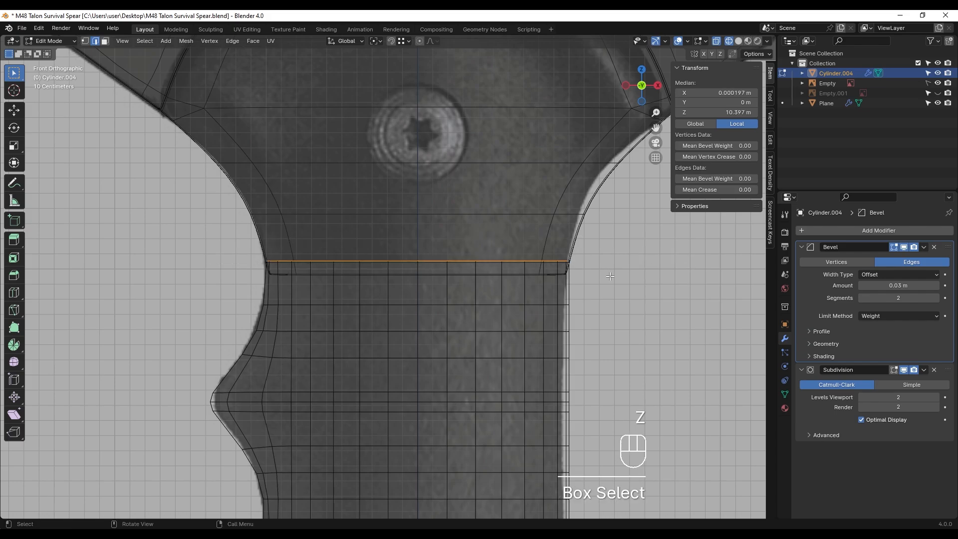
key("g")
key("z")
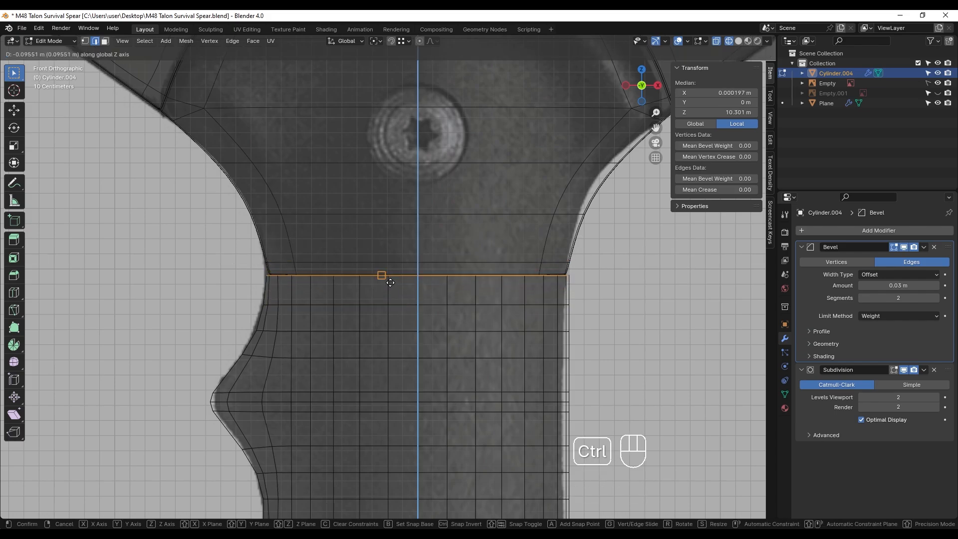
left_click(385, 281, "ctrl")
- Extrude the front part of the grip's top edge loop about 0.18 m up along Z in front of the guard
scroll(337, 295, "down", 5)
middle_click_drag(367, 293, 460, 280)
scroll(395, 282, "up", 3)
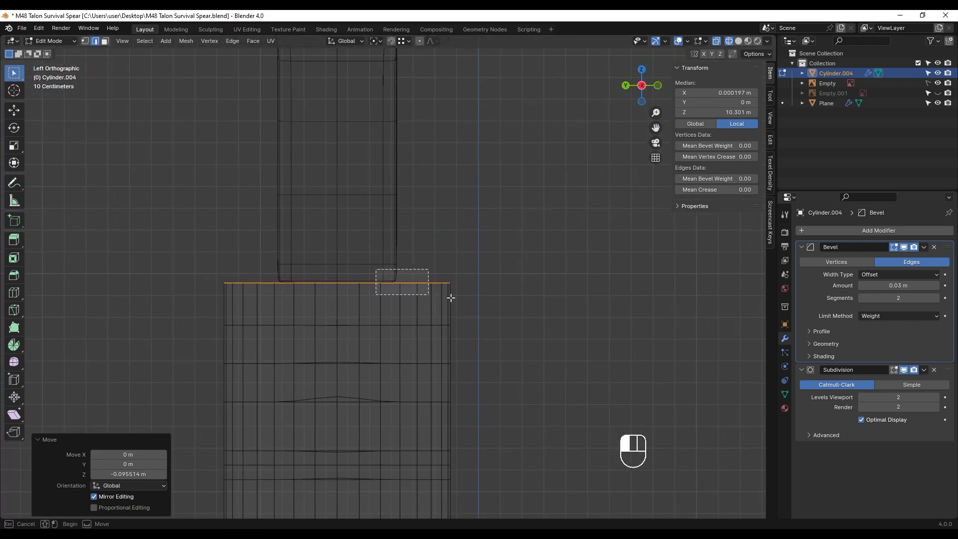
left_click_drag(451, 298, 469, 303)
scroll(440, 327, "down", 3)
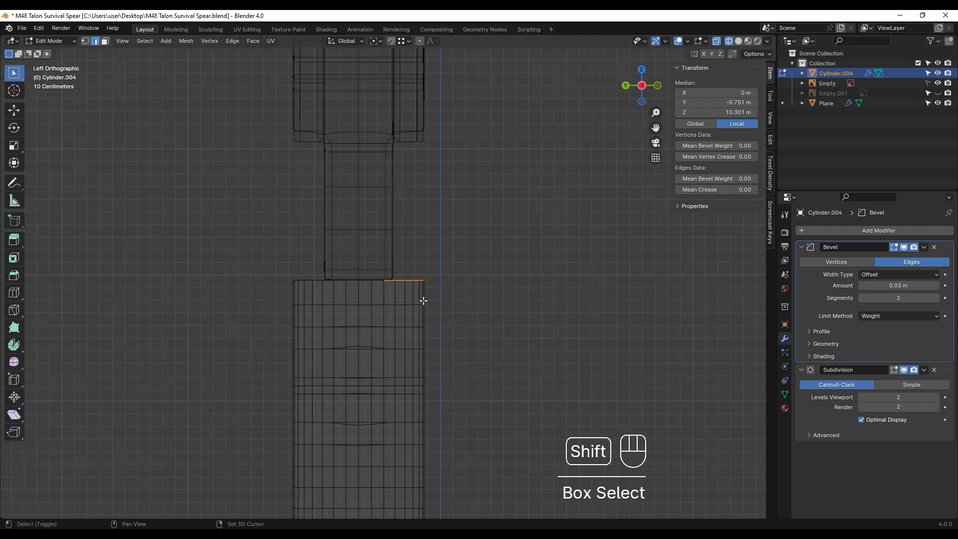
middle_click_drag(421, 300, 420, 313, "shift")
key("e")
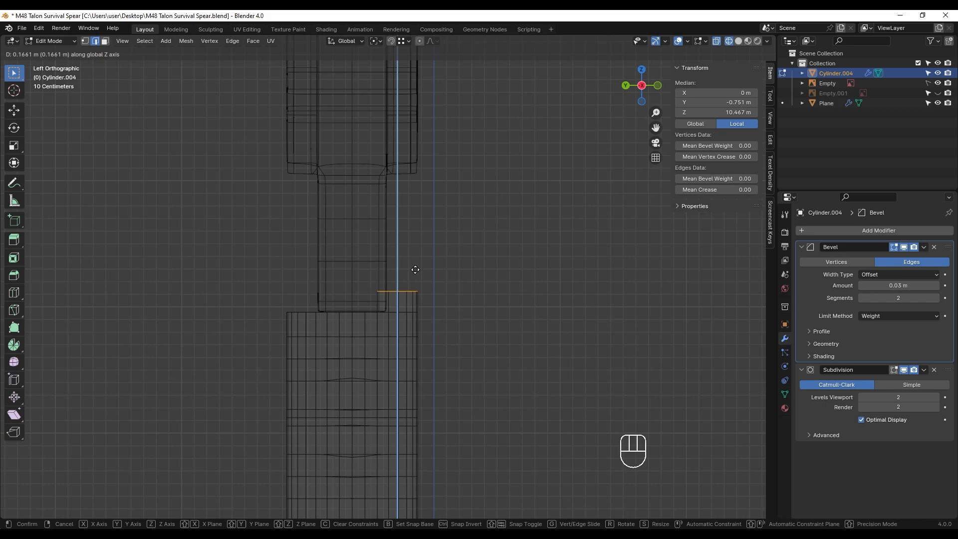
left_click(415, 267)
- Move the extruded strip's innermost side vertices about 0.09 m along negative Y until they clear the guard's front face
key("z")
mouse_move(380, 326)
middle_mouse_down()
mouse_move(321, 322)
mouse_move(374, 321)
mouse_move(409, 304)
middle_mouse_up()
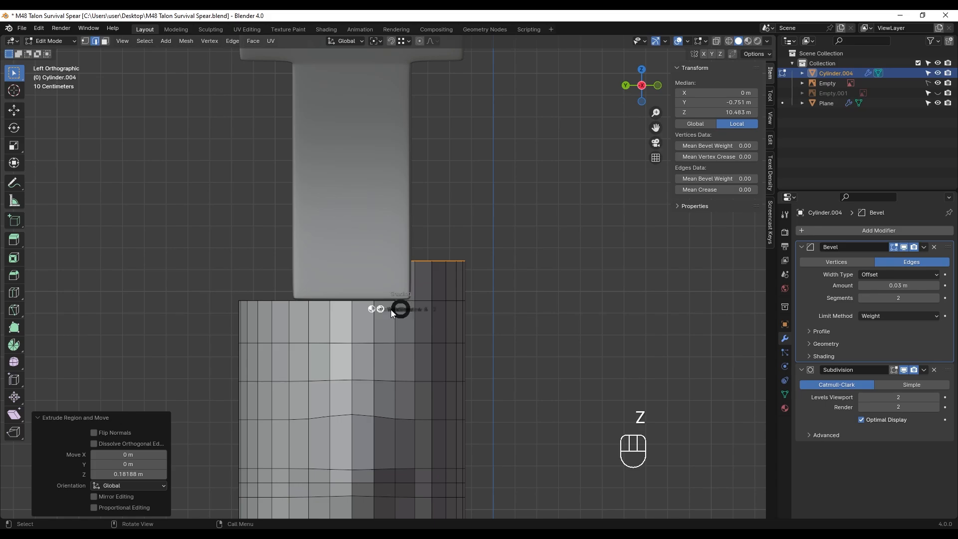
left_click(391, 309)
scroll(394, 299, "up", 4)
key("1")
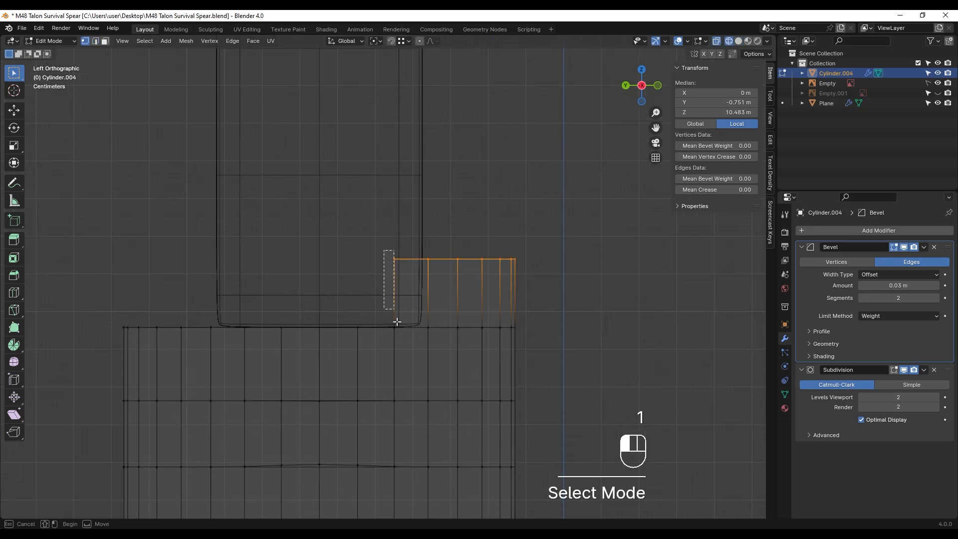
left_click_drag(397, 322, 399, 335)
scroll(403, 313, "down", 2)
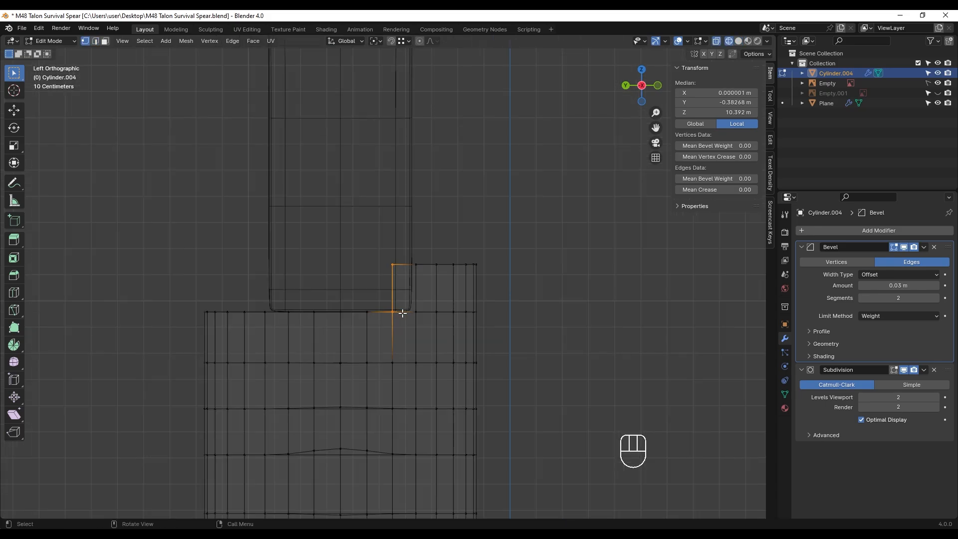
key("g")
key("y")
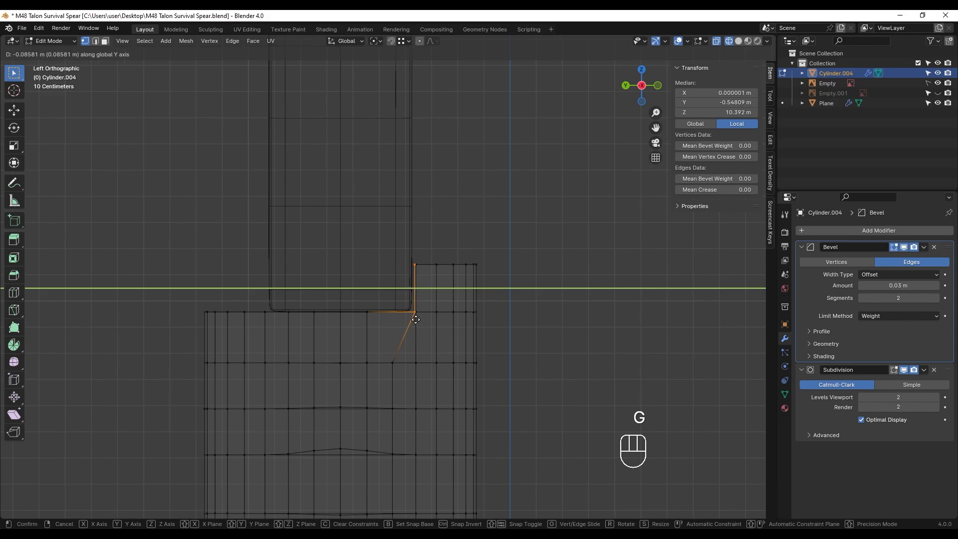
left_click(412, 316)
- Move the adjacent column of vertices on both sides of the strip about 0.032 m along negative Y
mouse_move(412, 317)
middle_mouse_down()
mouse_move(395, 326)
mouse_move(286, 321)
mouse_move(299, 327)
middle_mouse_up()
key("z")
scroll(295, 319, "up", 3)
left_click(568, 329)
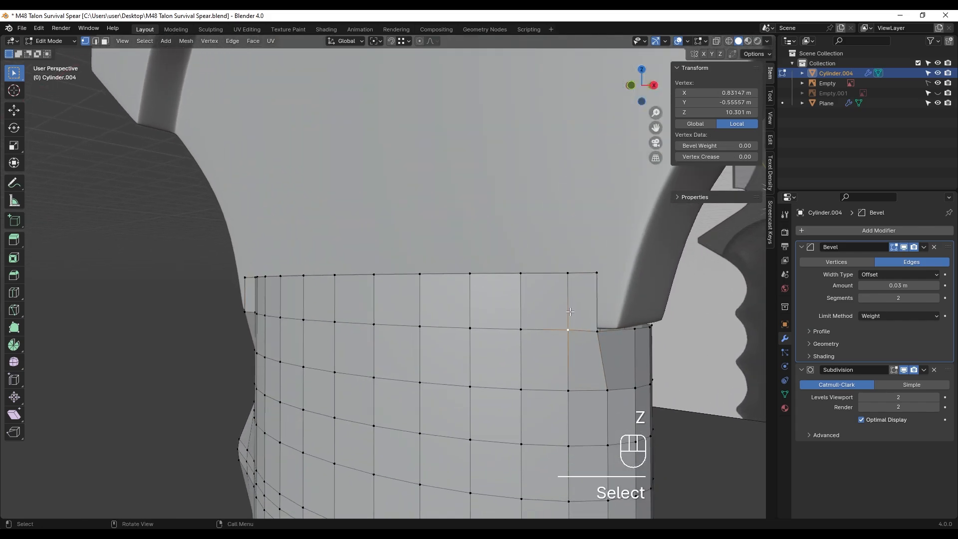
left_click(567, 273, "shift")
middle_click_drag(440, 308, 508, 328)
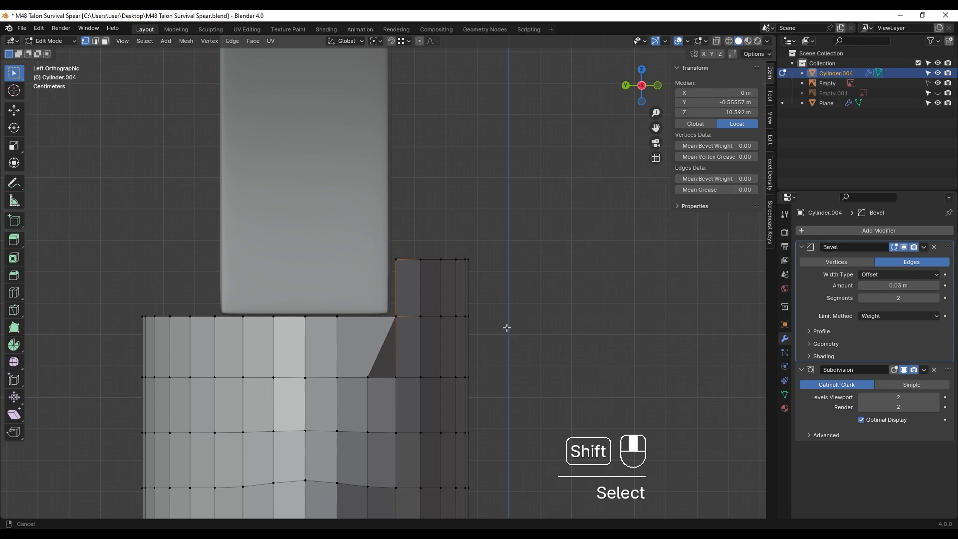
key("g")
key("y")
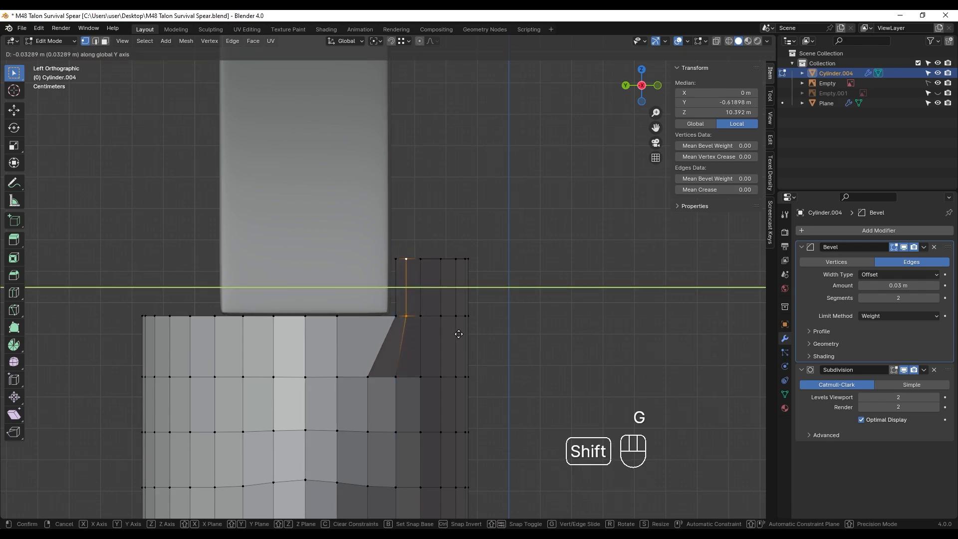
left_click(455, 338)
- Nudge the vertices directly below that column slightly along negative Y to even out the side faces
key("z")
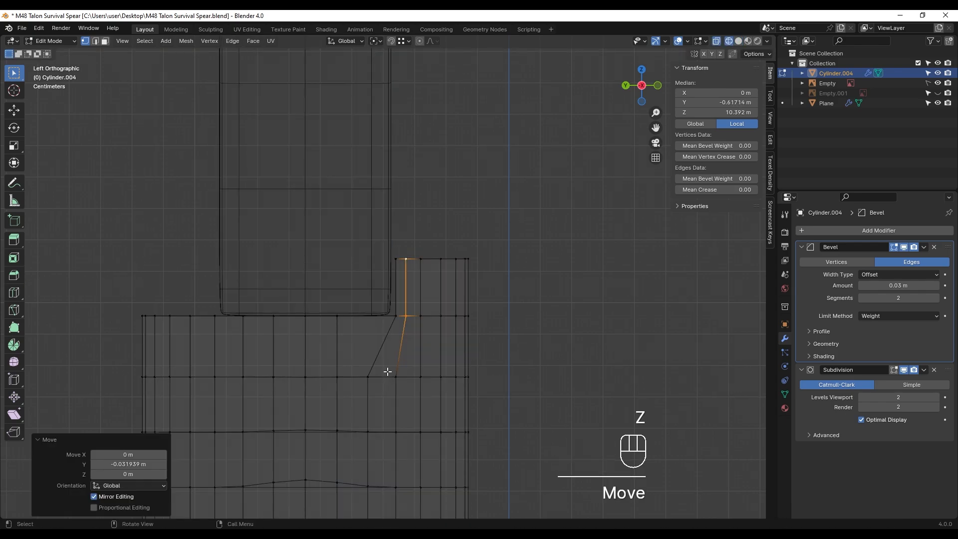
left_click(397, 378)
key("z")
key("g")
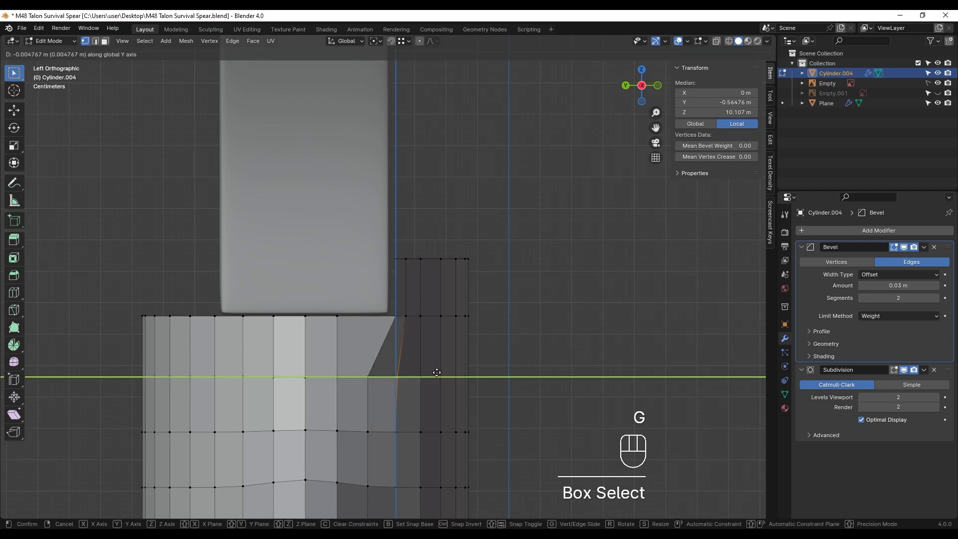
left_click(434, 375)
- Scale the strip's two lower corner vertices to about 1.03 along X to widen its base
middle_click_drag(434, 375, 297, 311, "alt")
scroll(335, 327, "up", 2)
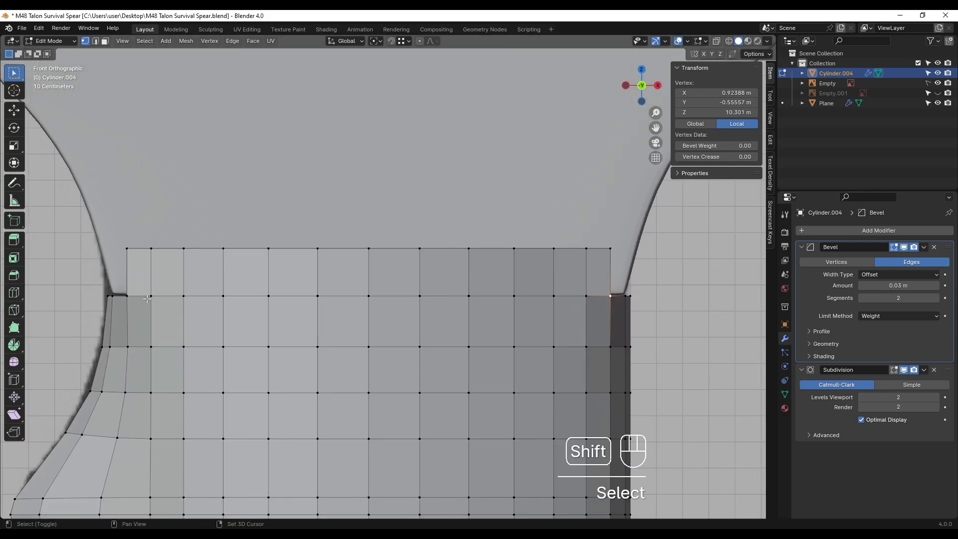
key("s")
key("x")
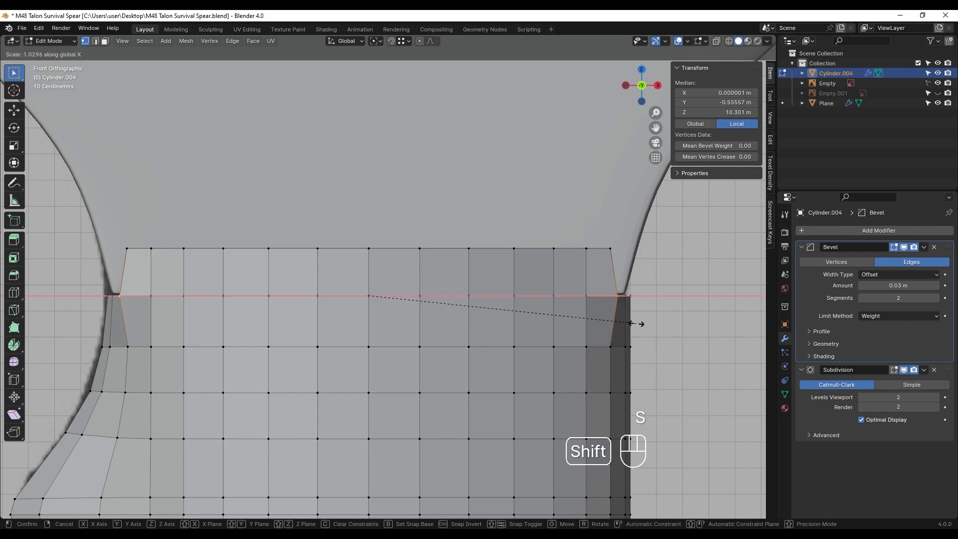
left_click(639, 324)
- Scale the strip's top edge loop to about 1.09 along X to match the width of the guard's neck
left_click(544, 260, "alt")
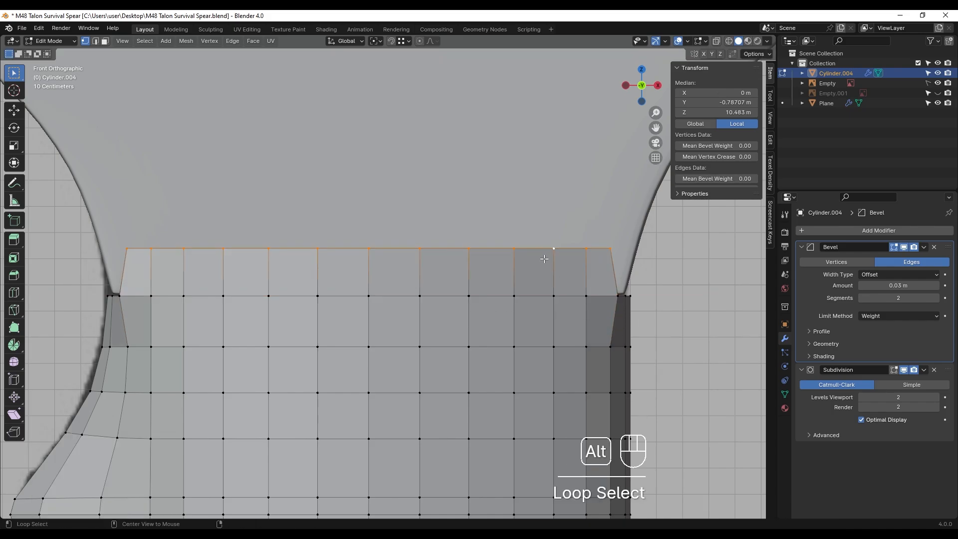
key("s")
key("x")
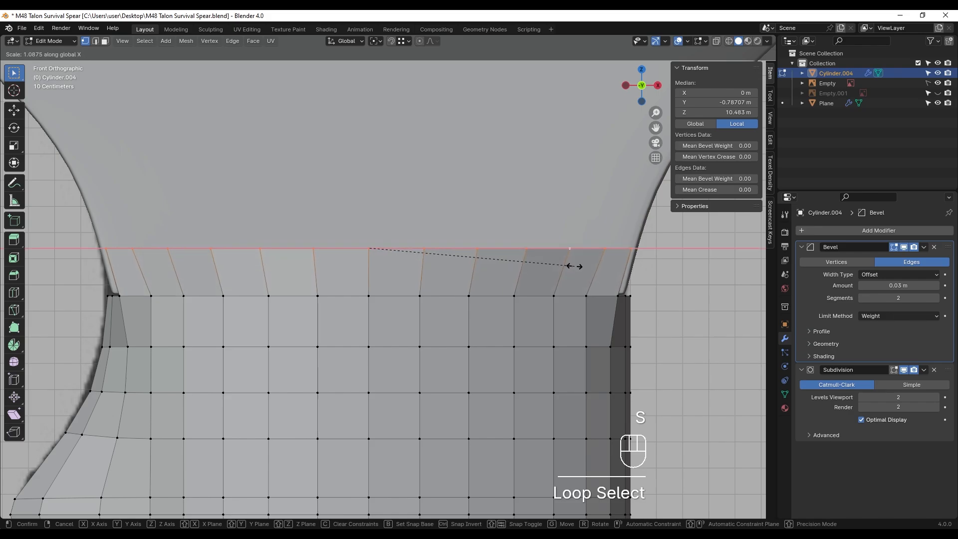
left_click(582, 267)
key("Tab")
key("Tab")
middle_click_drag(524, 301, 433, 310)
key("2")
key("KP_1")
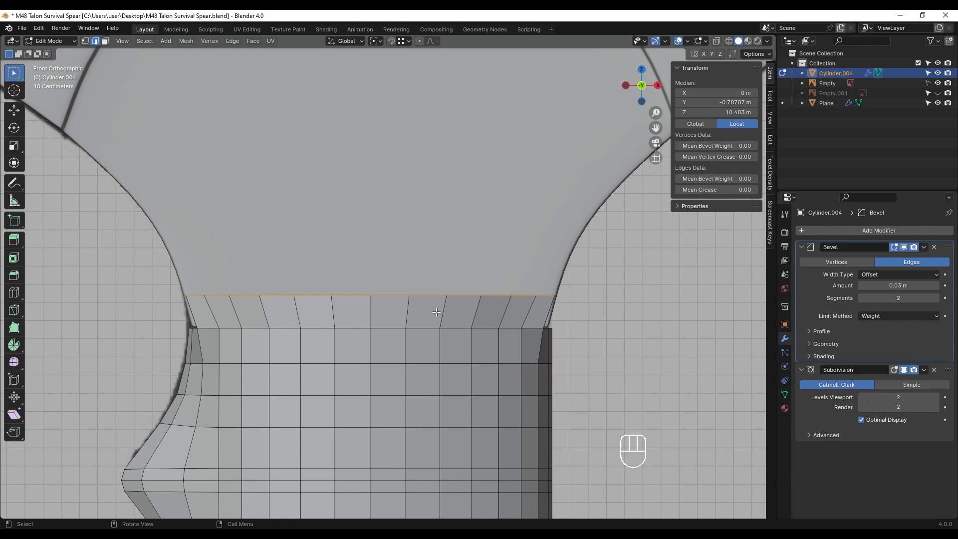
- Extrude the strip's top edge up one row along Z and widen it along X to follow the guard's curved sides
scroll(229, 292, "down", 1)
middle_click_drag(226, 291, 257, 339, "shift")
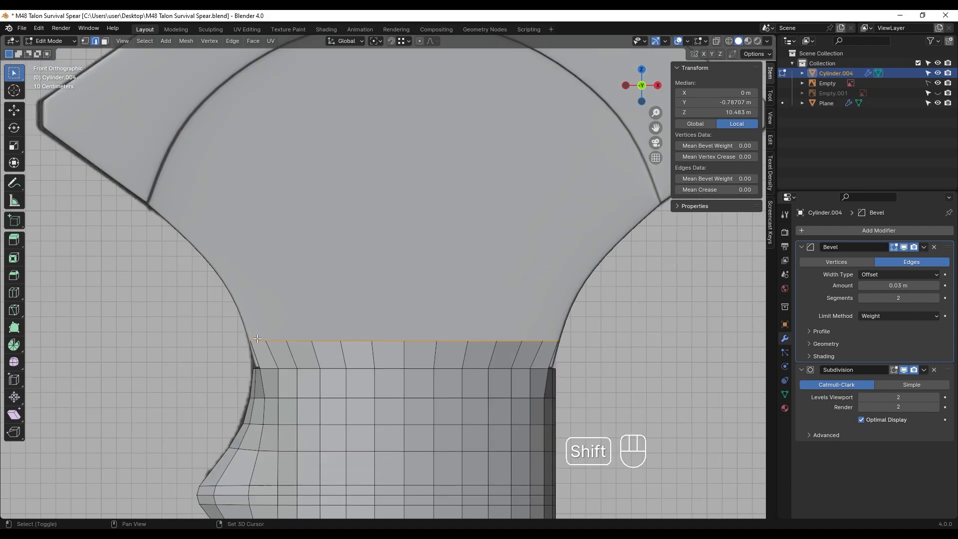
middle_click_drag(556, 317, 556, 233, "shift")
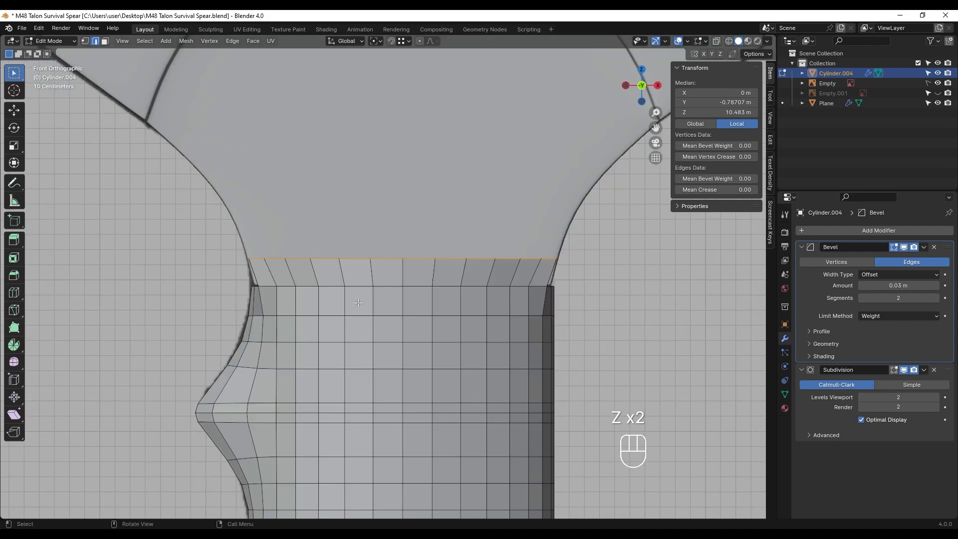
key("e")
key("z")
left_click(475, 248)
key("s")
key("x")
left_click(484, 250)
- Extrude another row up to about Z 11.01 m and scale its top edge to 1.158 along X
key("e")
key("z")
left_click(471, 264)
key("s")
key("x")
left_click(488, 265)
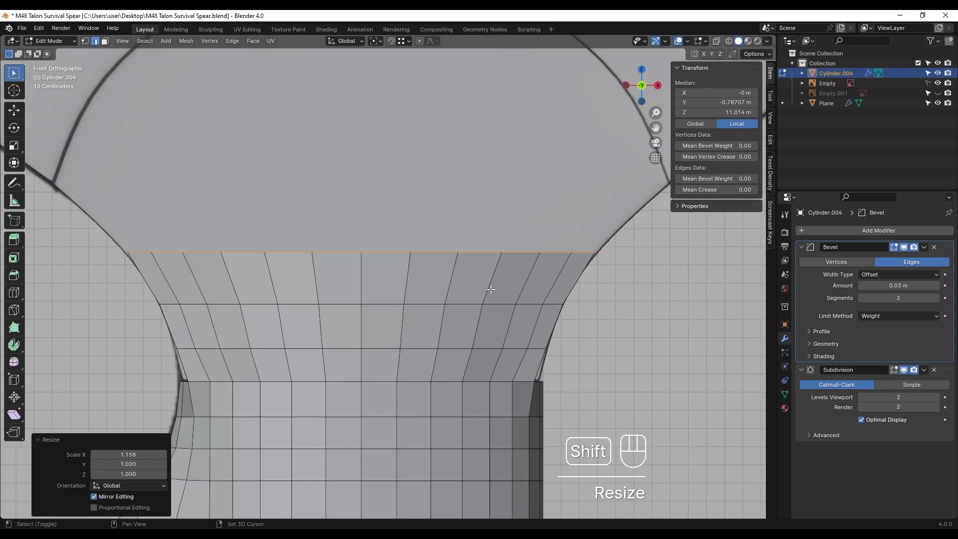
- Adjust the top edge's height, extrude a further row to about Z 11.24 m, and scale it to 1.183 along X
key("z")
key("z")
key("g")
key("z")
left_click(496, 293)
middle_click_drag(497, 294, 512, 333, "shift")
key("e")
key("z")
left_click(530, 291)
key("s")
key("x")
left_click(555, 290)
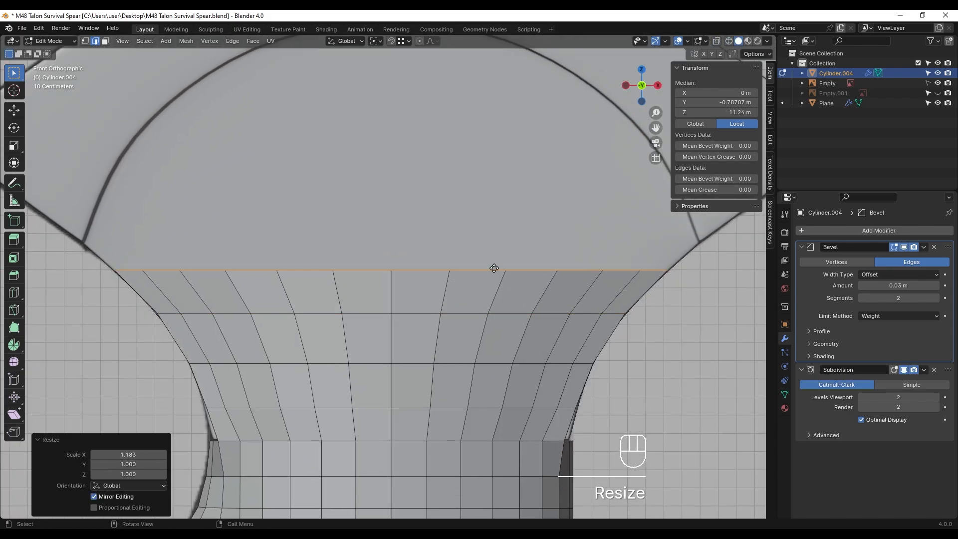
- Extrude a last flared row to about Z 11.39 m and fit its width to the ends of the guard's arc
key("e")
key("z")
left_click(483, 243)
key("s")
key("x")
left_click(496, 244)
key("g")
key("z")
left_click(528, 258)
key("s")
key("x")
left_click(528, 257)
middle_click_drag(527, 257, 519, 319, "shift")
- Extrude the top edge about 1.22 m up along Z to the crest of the guard's arc
scroll(519, 318, "down", 2)
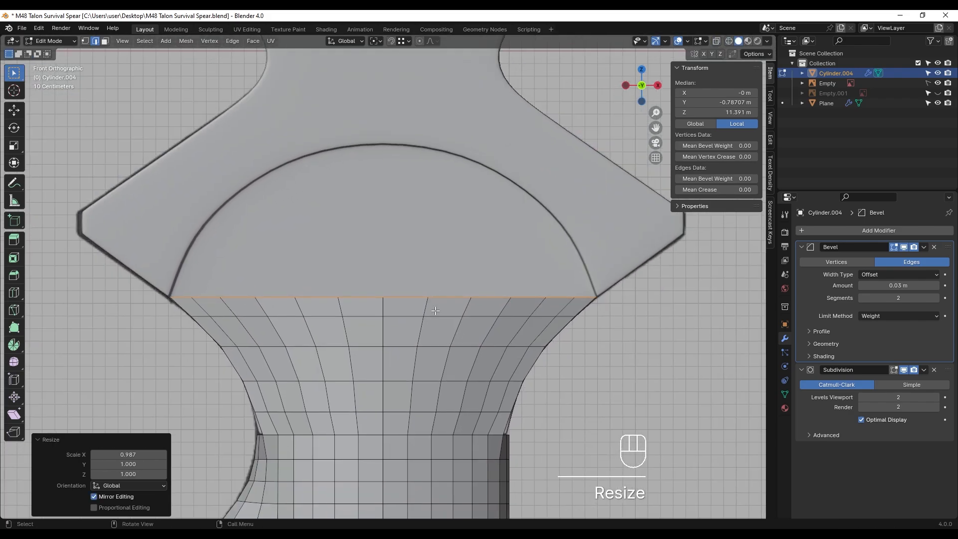
key("e")
key("z")
key("ctrl")
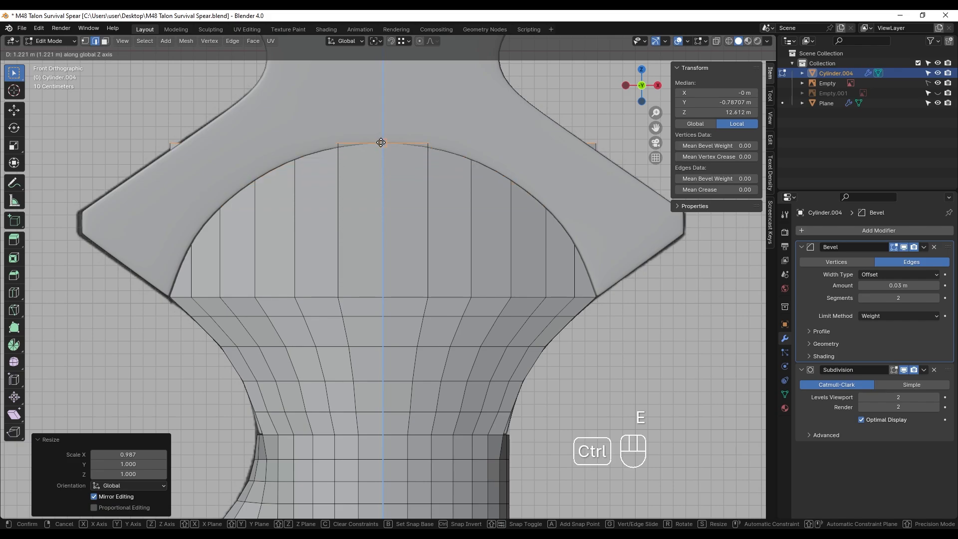
left_click(383, 146)
key("Tab")
- Hide the blade and guard object in wireframe display and select the shaft object over the reference
middle_click_drag(489, 105, 458, 204, "shift")
scroll(458, 205, "down", 1)
key("z")
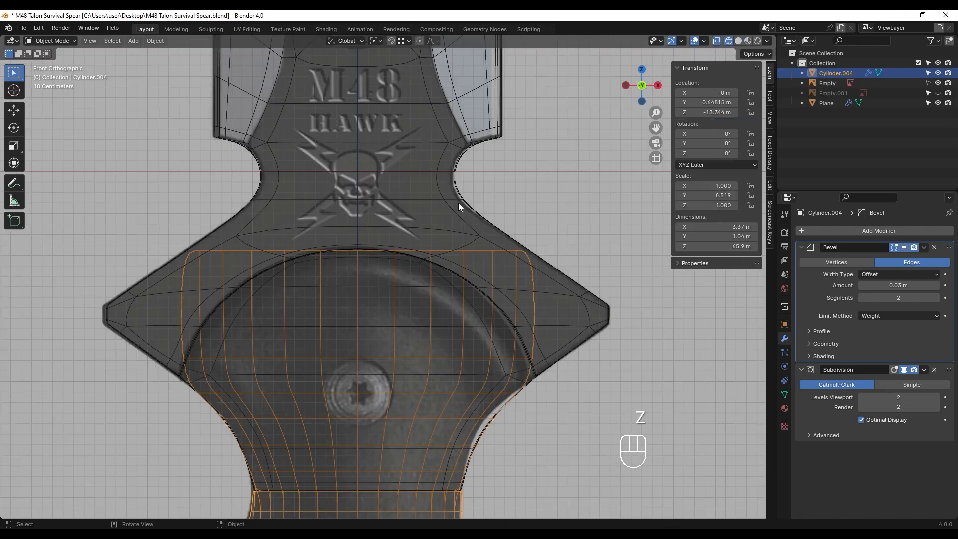
left_click(459, 210)
key("h")
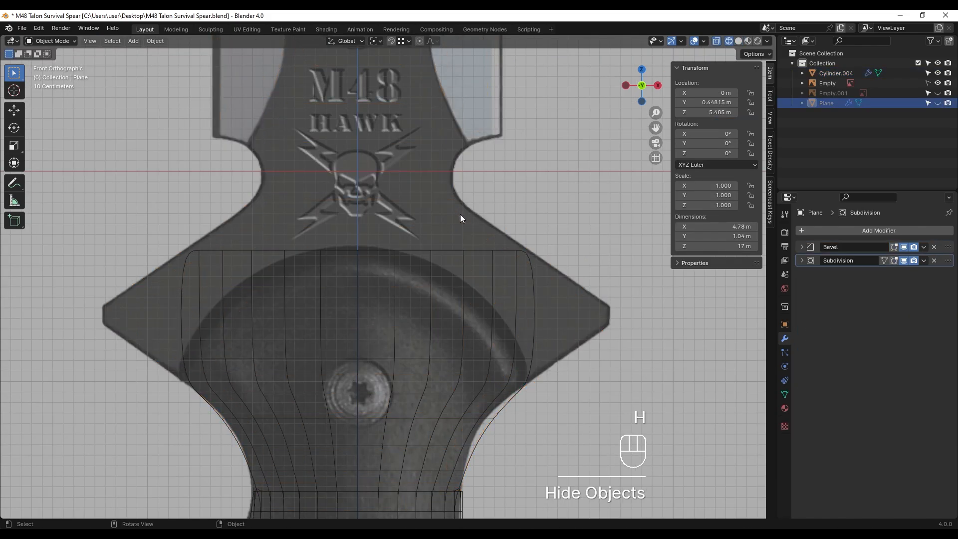
middle_click_drag(361, 295, 371, 230, "shift")
scroll(371, 230, "up", 2)
left_click(367, 237)
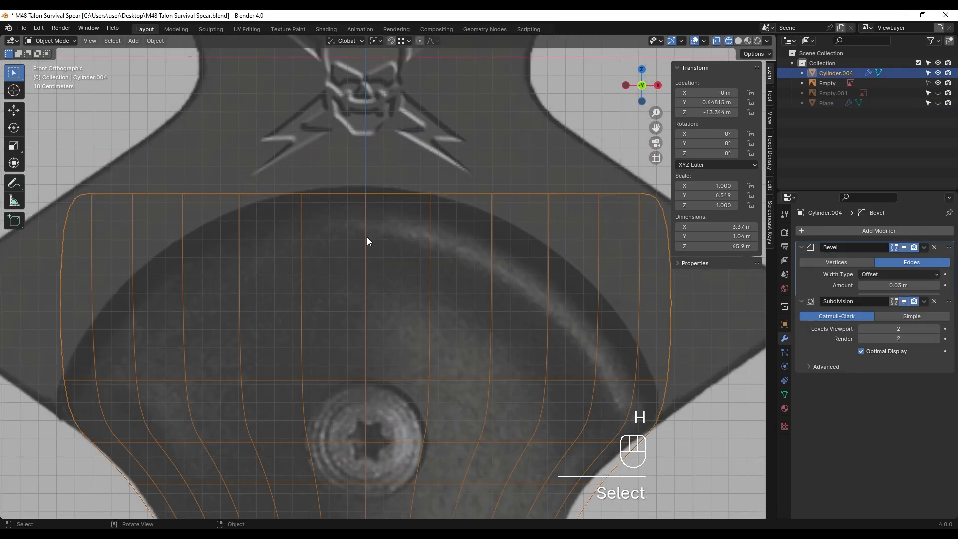
- Lower the outermost pair of top corner vertices of the handle mesh along Z to the foot of the dark arc in the reference
scroll(397, 280, "down", 4)
scroll(397, 280, "up", 3)
key("Tab")
scroll(384, 278, "up", 1)
middle_click_drag(203, 208, 224, 217, "shift")
scroll(222, 220, "down", 1)
scroll(205, 239, "up", 1)
middle_click_drag(185, 260, 188, 253, "shift")
left_click(141, 214)
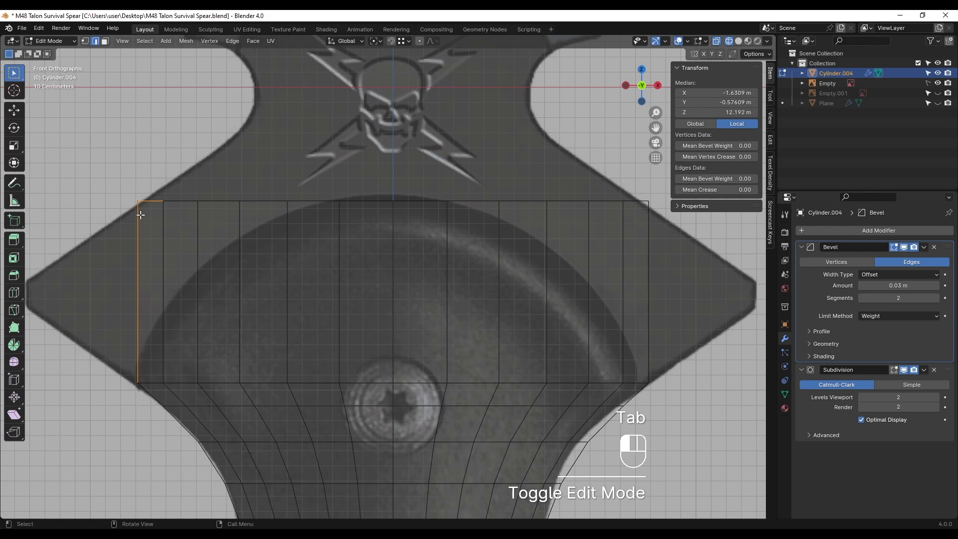
middle_click_drag(358, 239, 355, 221, "shift")
left_click(342, 229)
key("1")
left_click_drag(123, 170, 149, 197)
middle_click_drag(275, 269, 226, 287, "shift")
left_click_drag(616, 216, 616, 215, "shift")
middle_click_drag(376, 226, 425, 214, "shift")
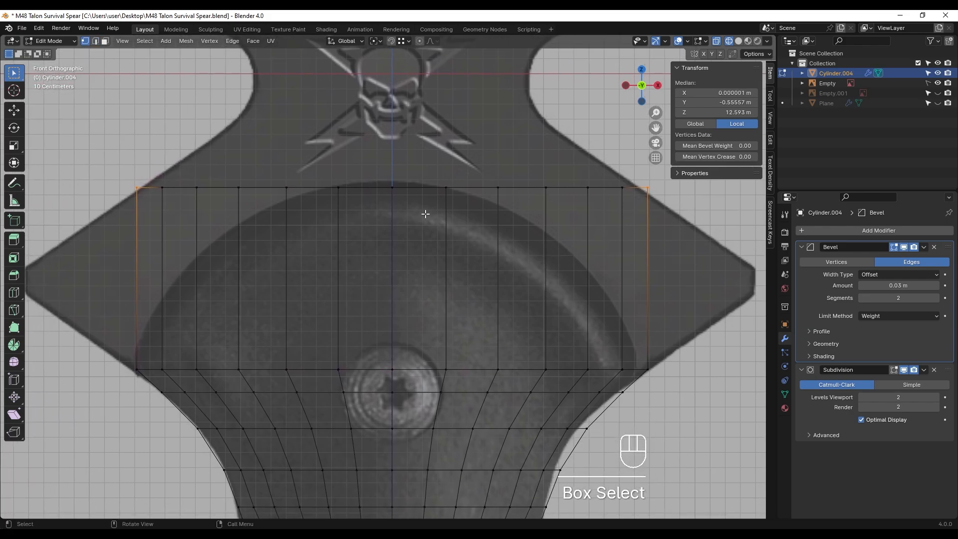
key("g")
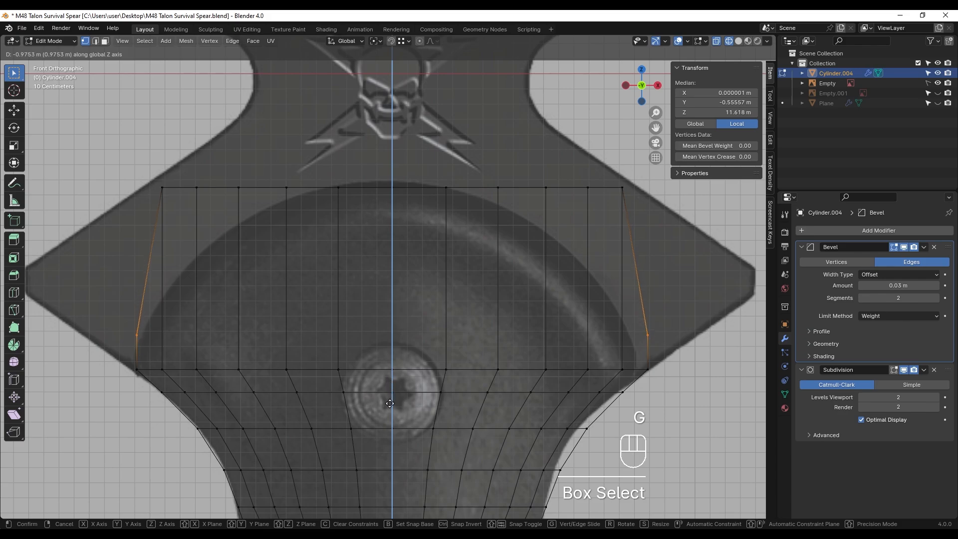
left_click(392, 421)
- Lower the second pair of top vertices from the outside along Z onto the reference arc
left_click_drag(142, 182, 177, 198)
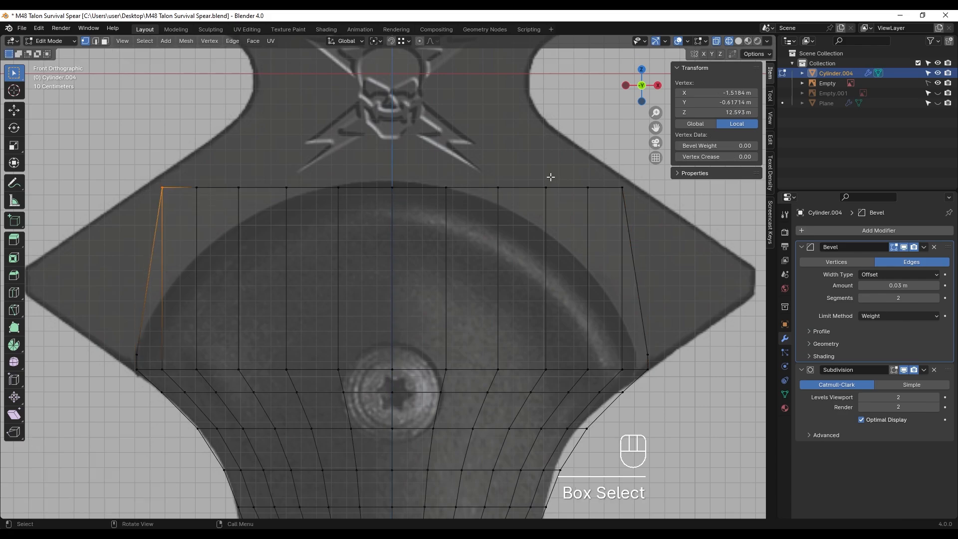
left_click_drag(607, 176, 637, 200, "shift")
key("g")
key("z")
left_click(499, 352)
- Lower the third pair of top vertices from the outside along Z until they sit on the reference arc
left_click_drag(182, 174, 210, 199)
left_click_drag(563, 178, 610, 196, "shift")
key("g")
key("z")
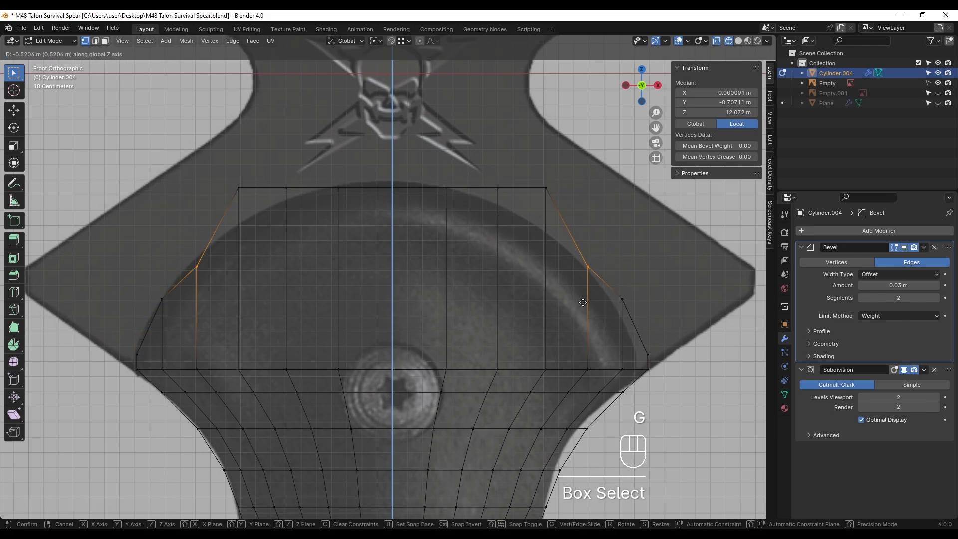
left_click(625, 280)
key("g")
key("z")
left_click(582, 257)
- Lower the fourth pair of top vertices from the outside along Z by about 0.2 m onto the arc
left_click_drag(225, 175, 255, 200)
left_click_drag(520, 179, 559, 201, "shift")
key("g")
key("z")
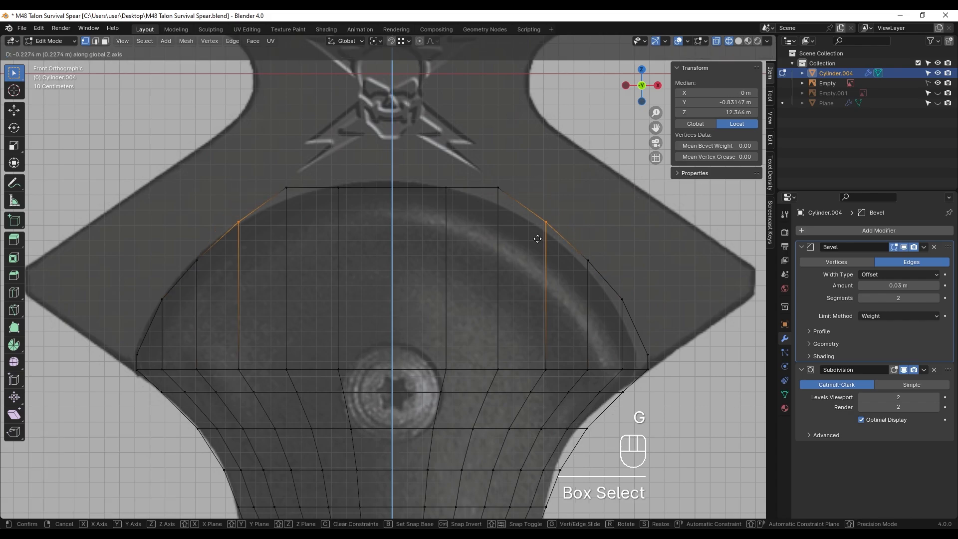
left_click(537, 238)
- Lower the fifth pair of top vertices slightly onto the arc and raise the centre top vertex along Z to its peak
left_click_drag(271, 175, 302, 202)
left_click_drag(460, 184, 512, 210, "shift")
key("g")
key("z")
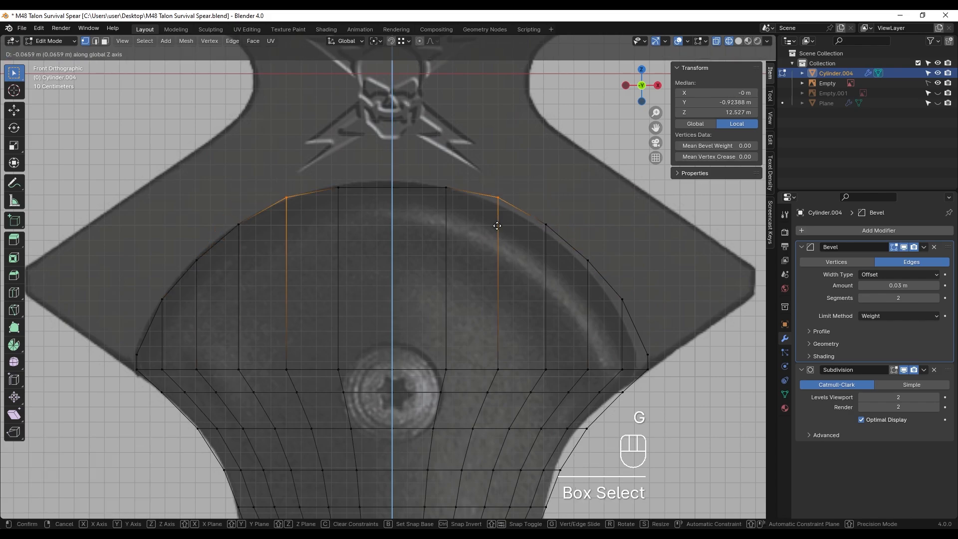
left_click(493, 229)
left_click_drag(368, 172, 408, 195)
key("g")
key("z")
left_click(406, 183)
- Knife-cut an inner arc parallel to the rim across the left half of the rounded top, ending on the centre line
scroll(414, 234, "down", 1)
middle_click_drag(418, 281, 464, 247, "shift")
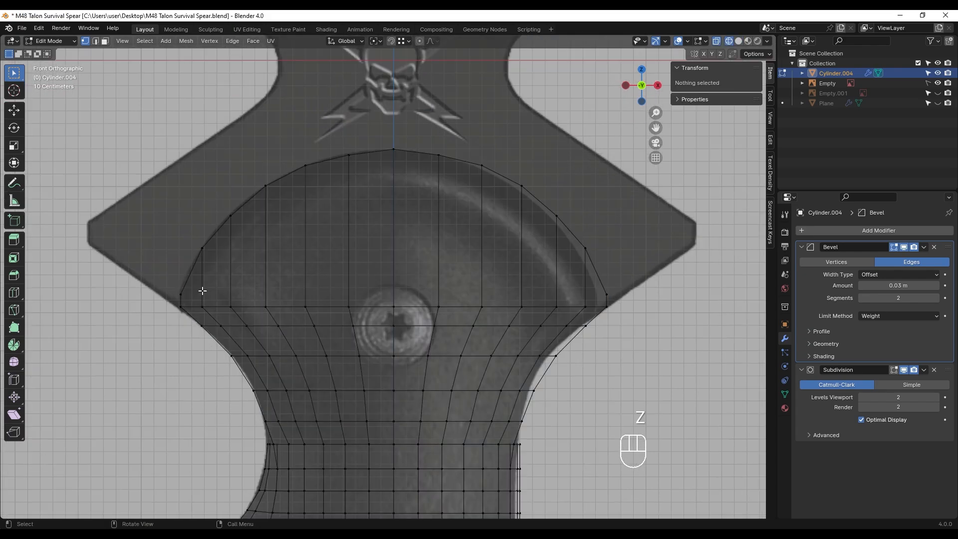
key("k")
scroll(195, 315, "up", 2)
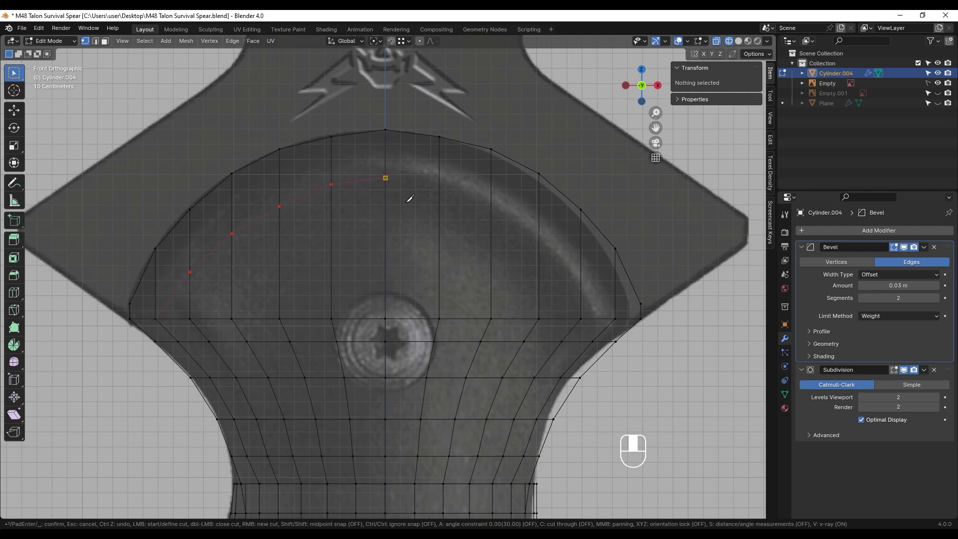
key("Return")
- Delete the faces of the right half of the rounded top
scroll(402, 138, "down", 1)
key("3")
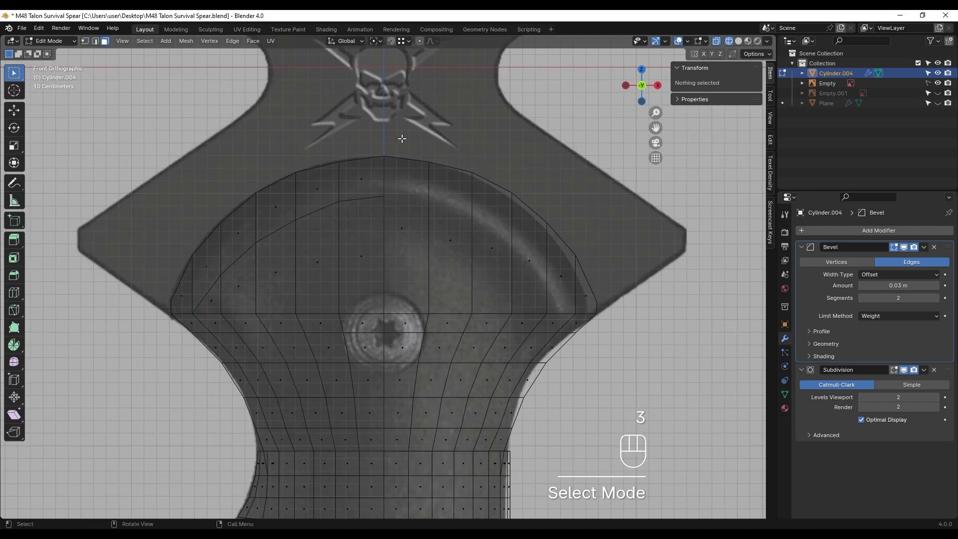
left_click_drag(441, 276, 614, 314)
key("x")
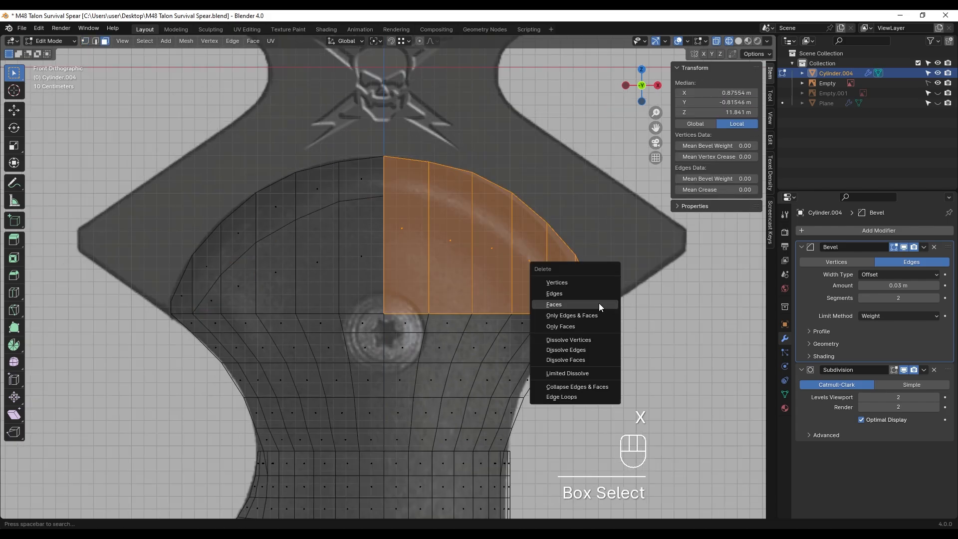
left_click(599, 304)
- Select the faces of the left half of the rounded top and symmetrize them from -X to +X
left_click_drag(427, 128, 128, 306)
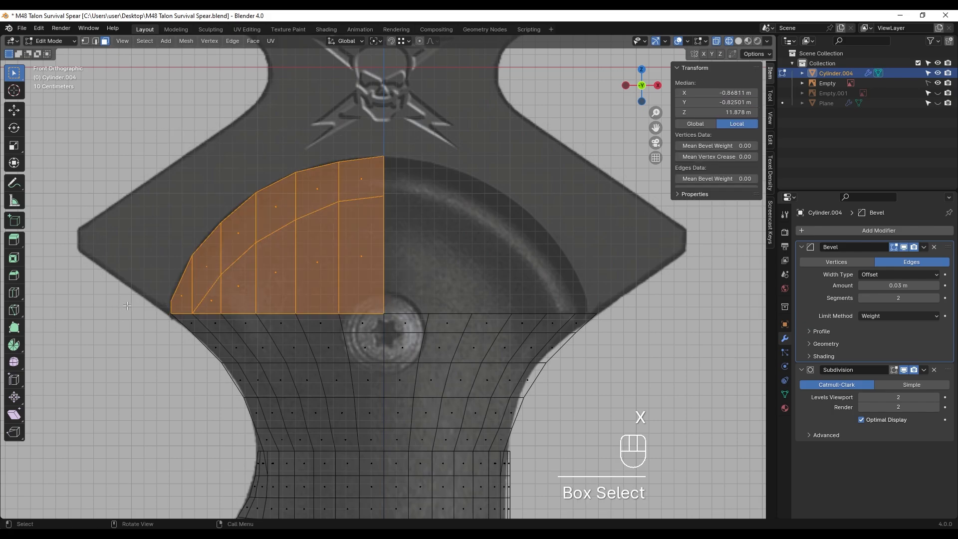
left_click(186, 42)
left_click(202, 185)
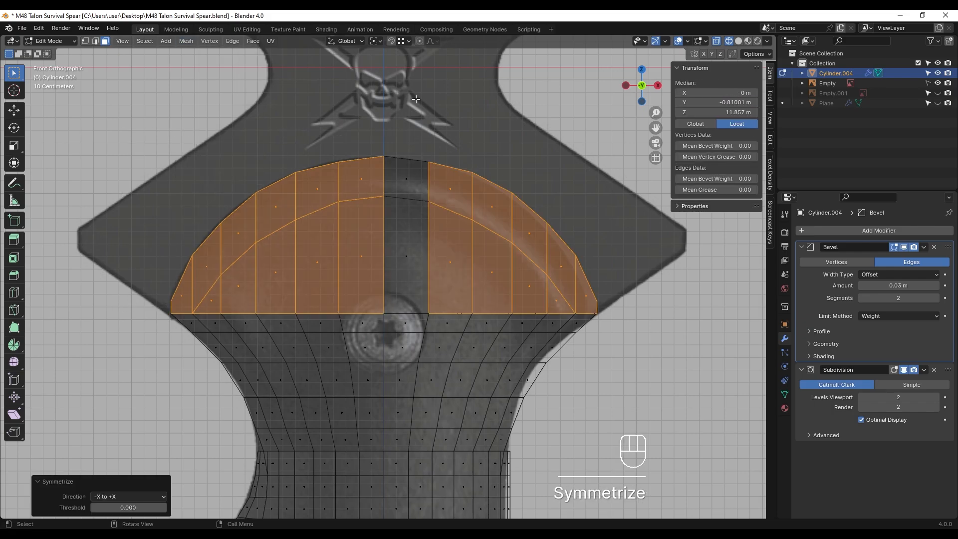
- Select the whole handle mesh and merge its vertices by distance
left_click(488, 283)
key("a")
key("m")
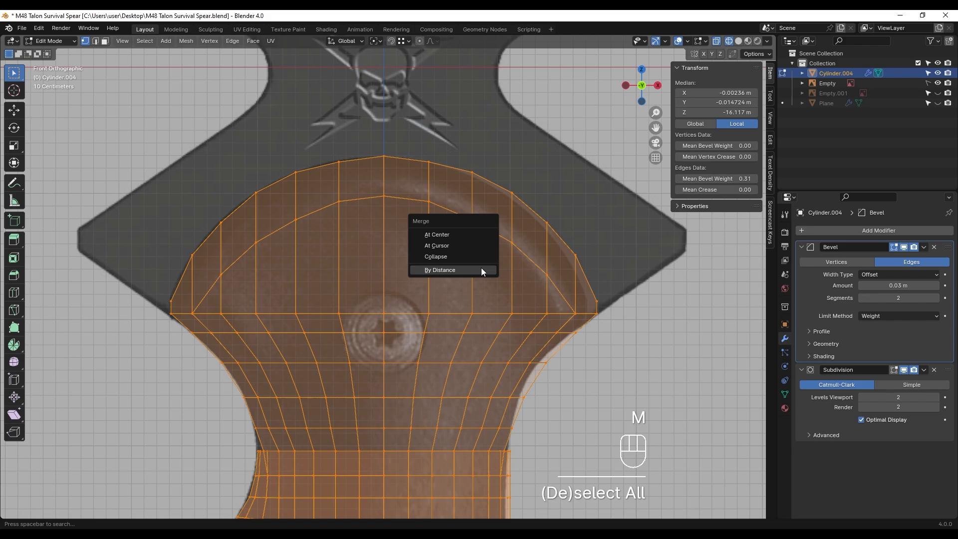
left_click(481, 269)
- Select the band of faces between the outer and inner arcs and extrude it about 0.216 m outward along negative Y
key("z")
mouse_move(481, 268)
middle_mouse_down()
mouse_move(441, 217)
mouse_move(429, 220)
middle_mouse_up()
key("3")
left_click(194, 285, "shift")
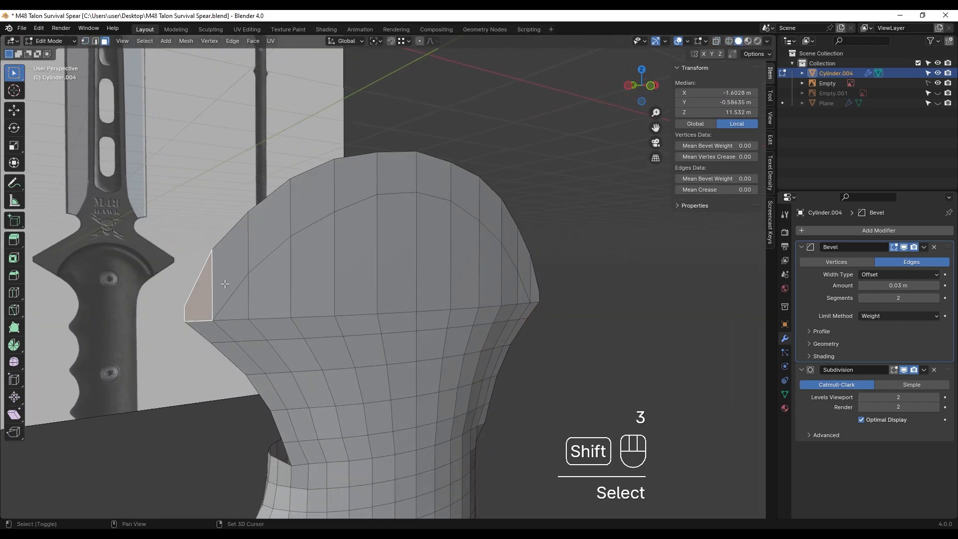
left_click(224, 259, "shift")
left_click(263, 225, "shift")
middle_click_drag(341, 218, 586, 270)
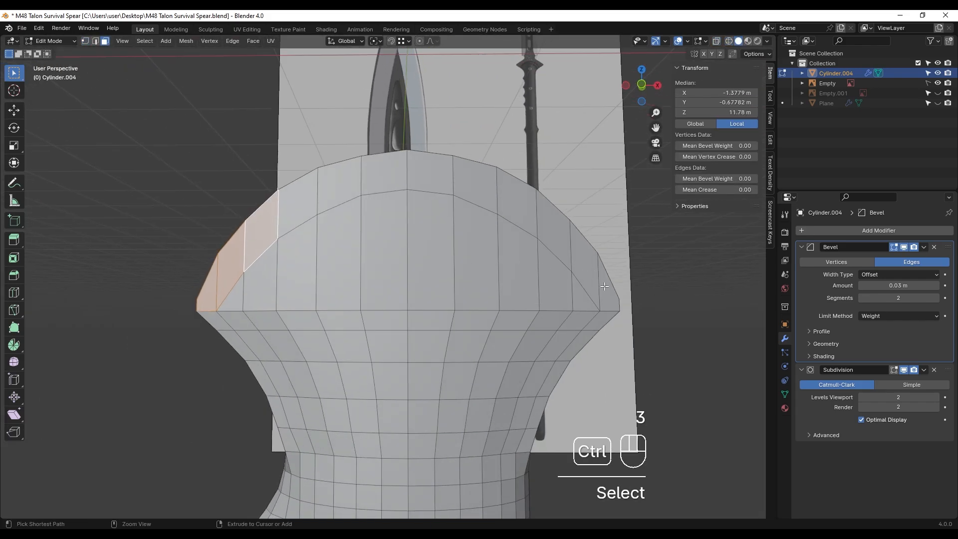
left_click(605, 286, "ctrl")
key("ctrl+KP_3")
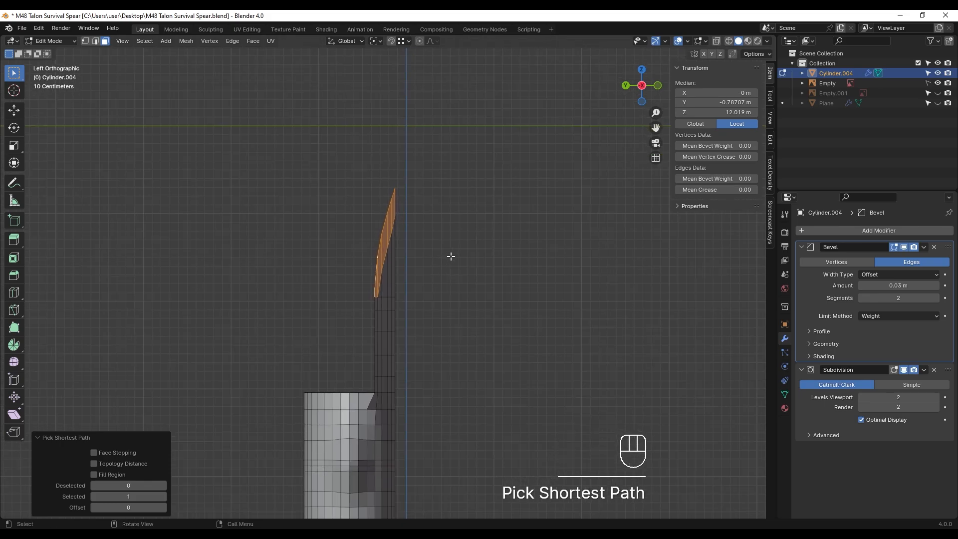
key("e")
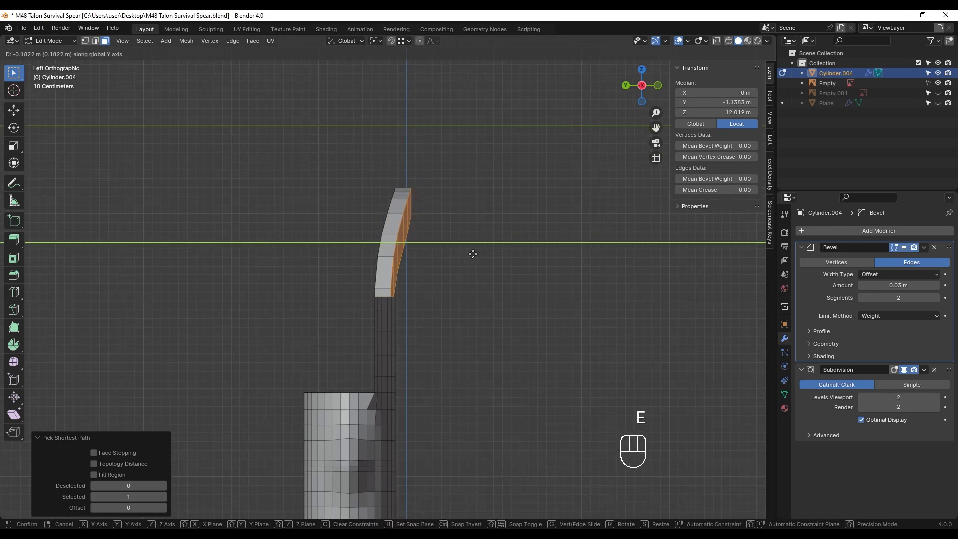
left_click(475, 254)
key("z")
middle_click_drag(469, 259, 412, 241)
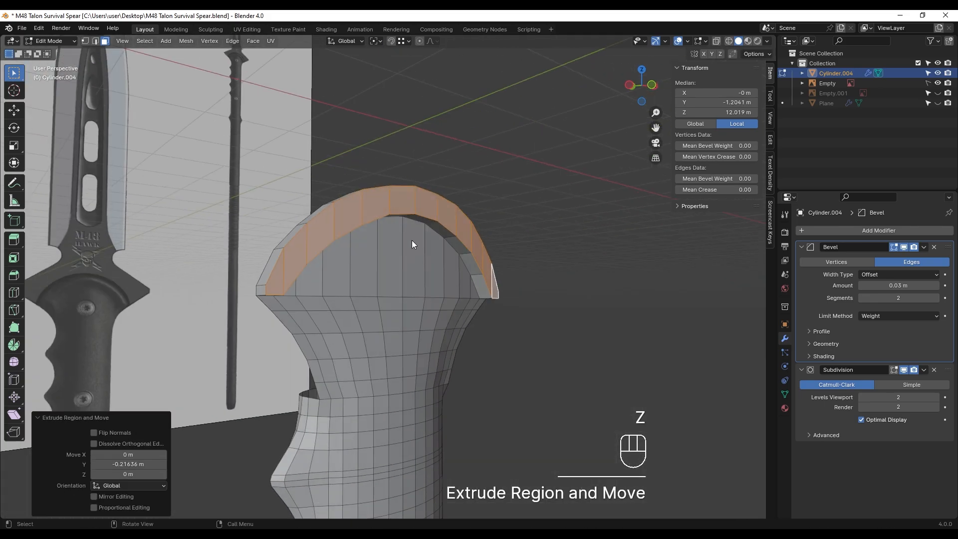
- Return to Object Mode, unhide all objects and hide the Empty reference image
key("alt+h")
key("Tab")
key("alt+h")
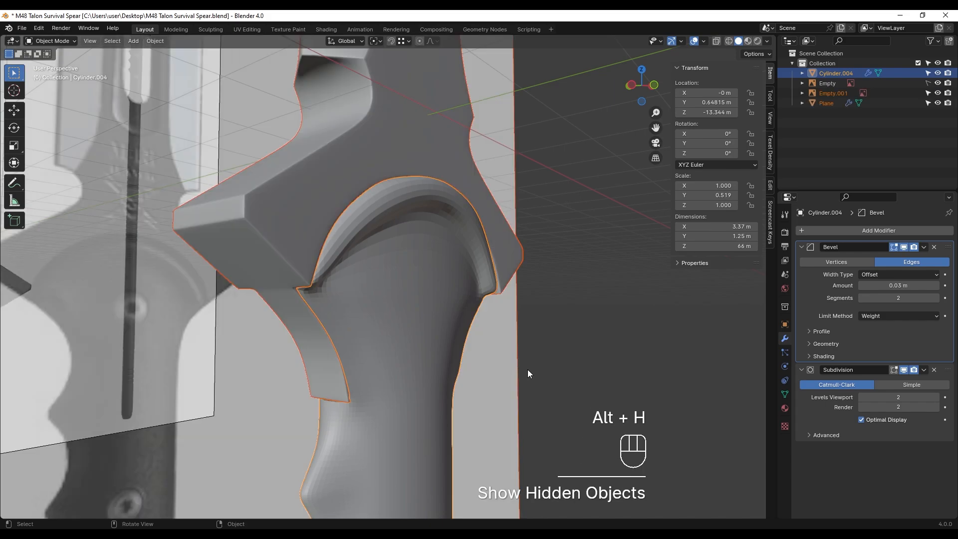
left_click(556, 305)
middle_click_drag(555, 305, 623, 279)
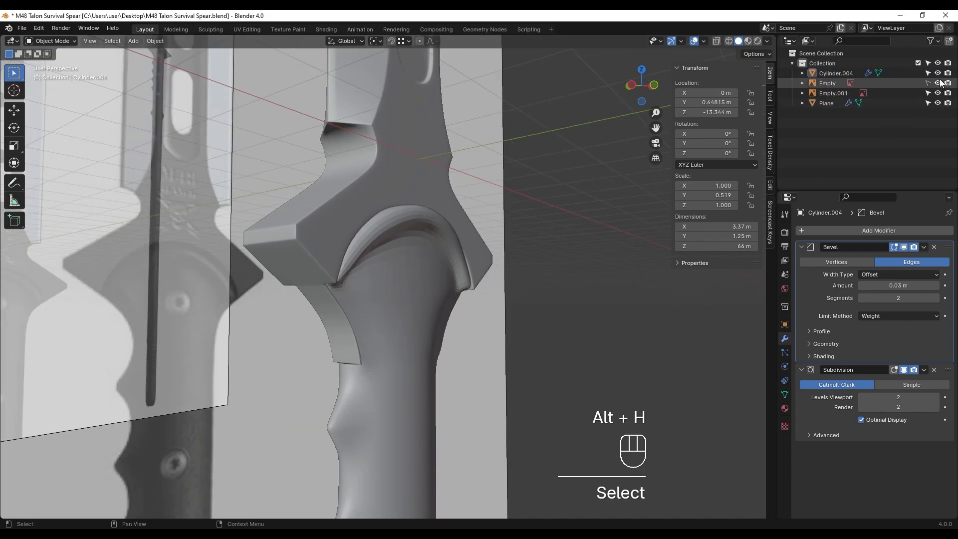
left_click(939, 84)
- On the guard mesh Plane, select the outer corner vertices on both side tips and scale them along Y to about 0.65
left_click(461, 335, "shift")
key("Tab")
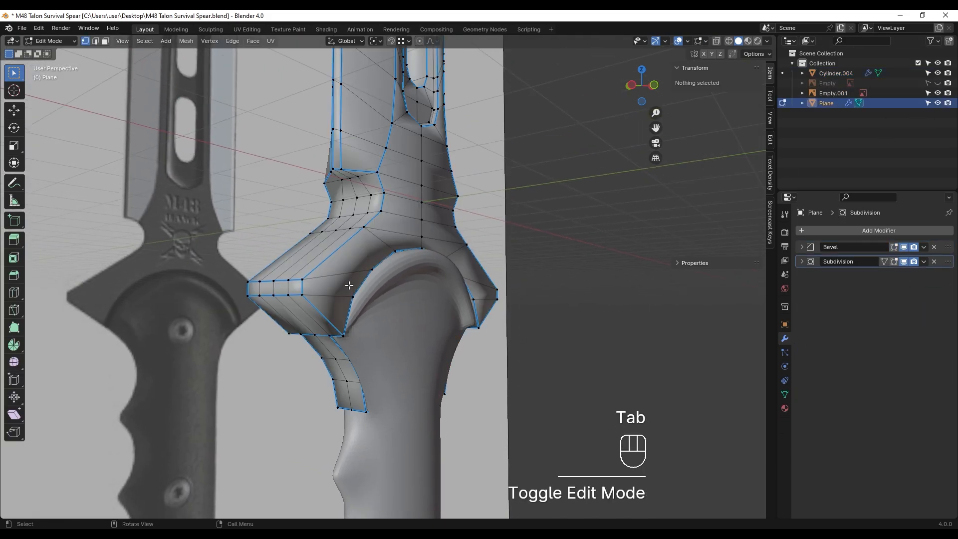
scroll(400, 318, "up", 2)
middle_click_drag(365, 307, 385, 321, "shift")
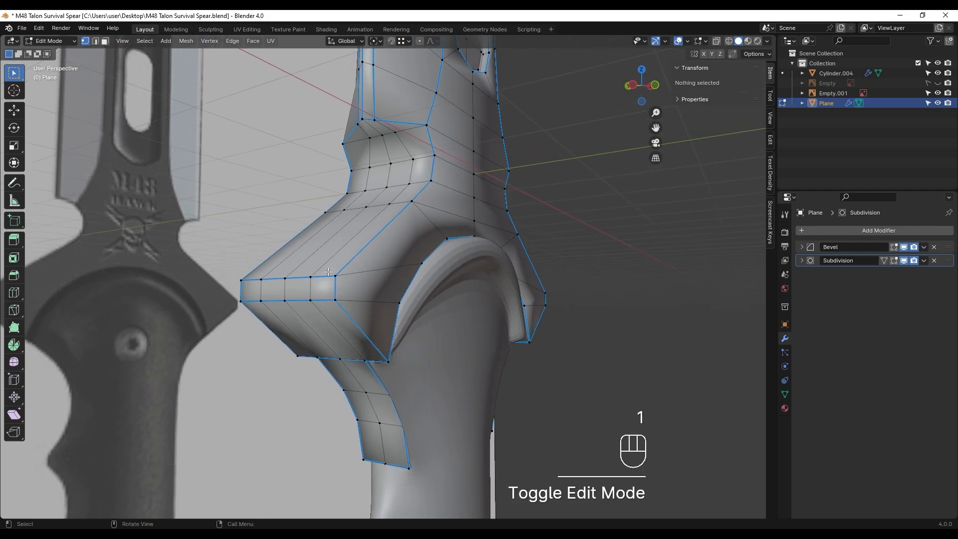
left_click_drag(345, 267, 327, 307)
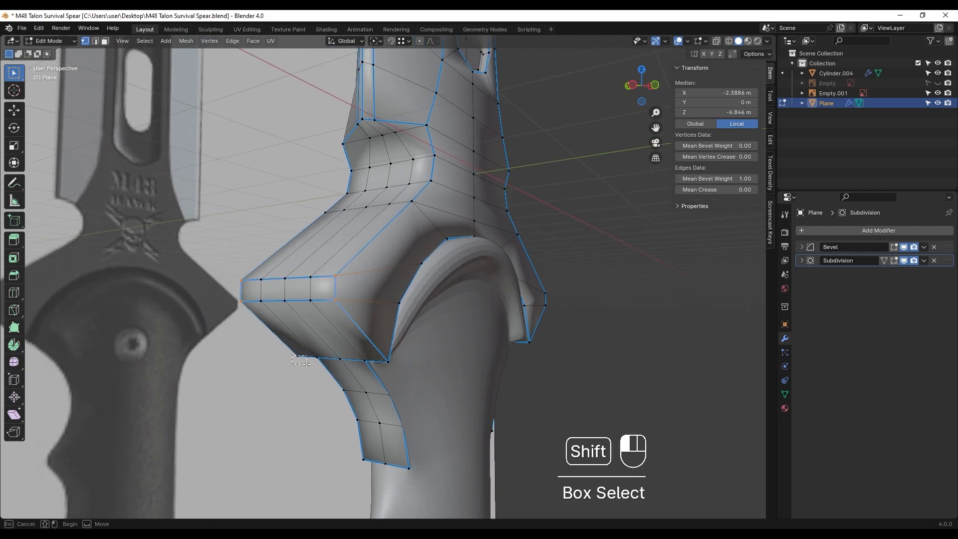
left_click_drag(307, 364, 308, 365, "shift")
middle_click_drag(307, 365, 465, 261)
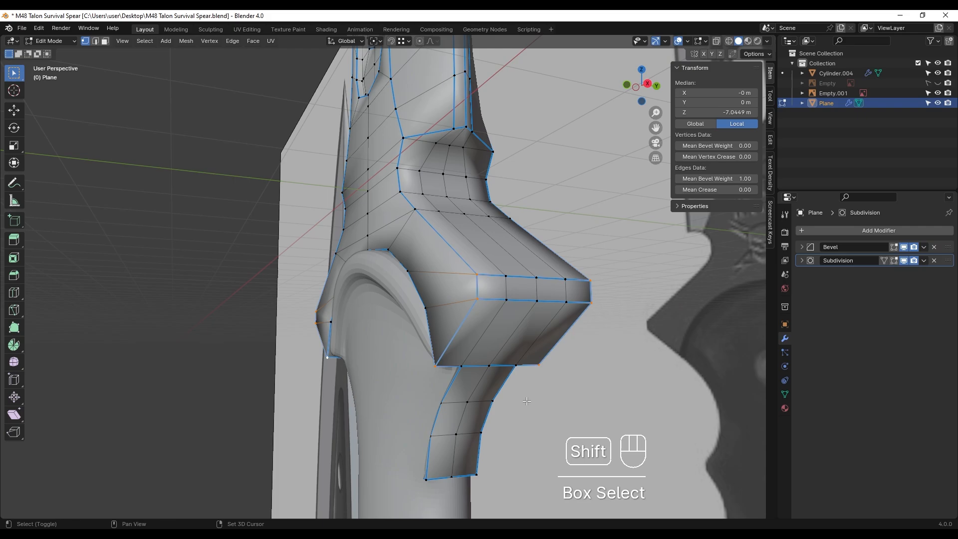
middle_click_drag(527, 401, 499, 397, "shift")
key("s")
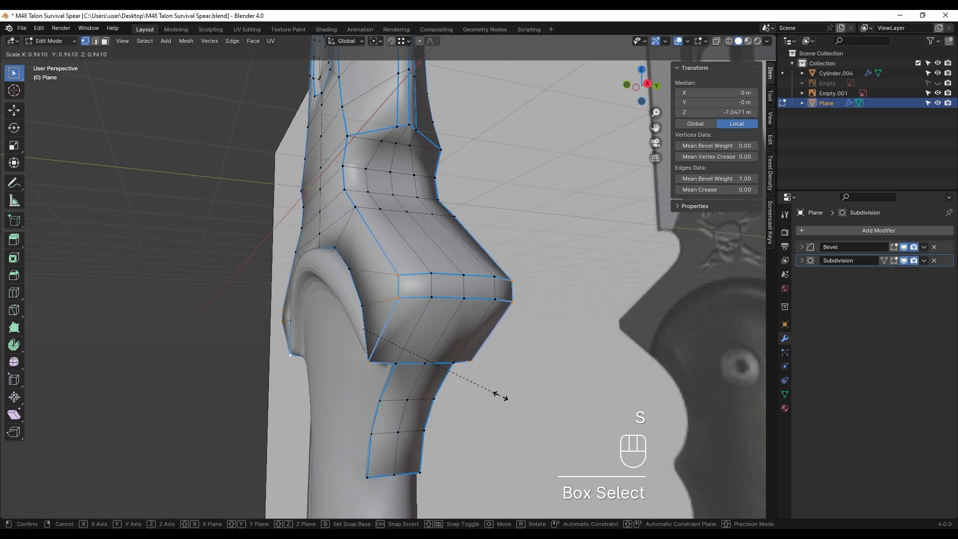
key("y")
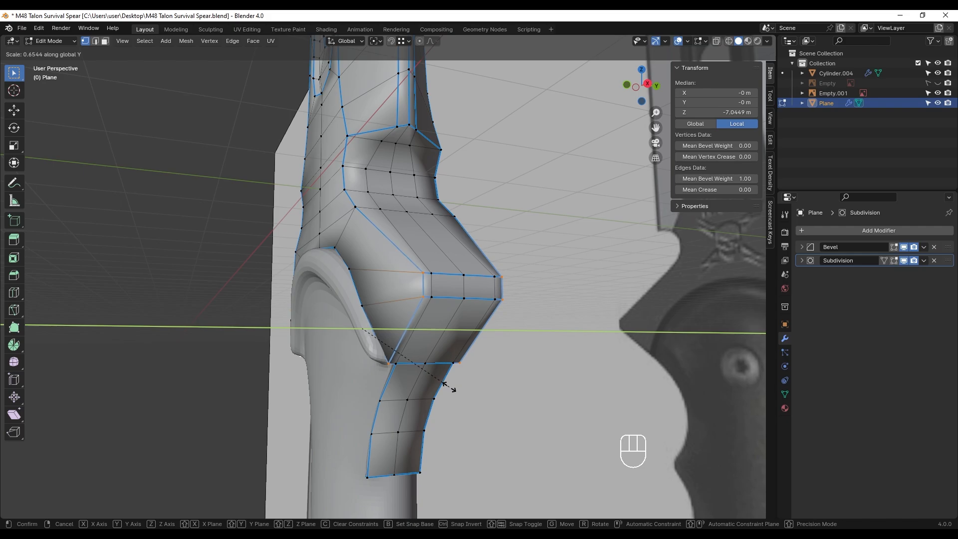
left_click(452, 389)
key("Tab")
key("Tab")
- In right wireframe view, select the guard's vertices level with the side tips on both faces and scale them along Y to about 0.88
key("KP_3")
key("z")
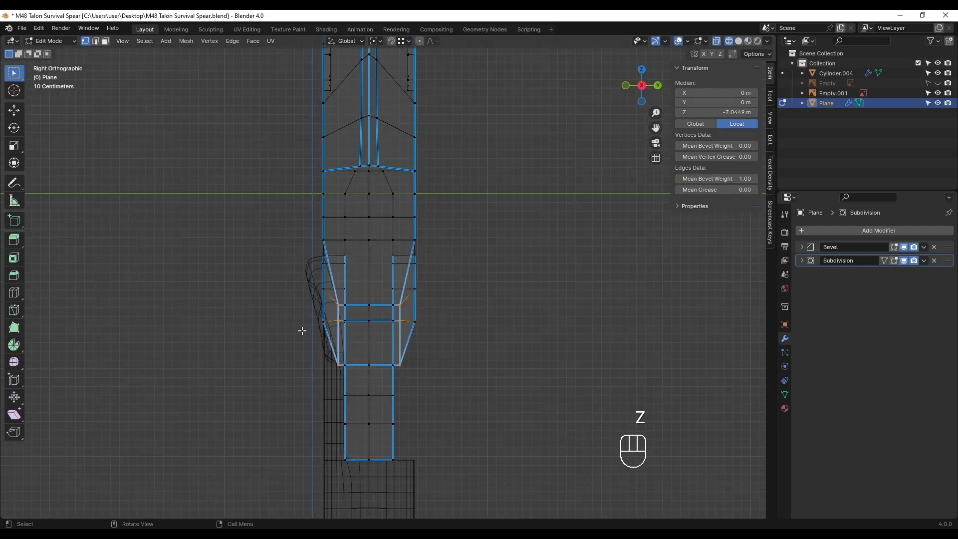
middle_click_drag(288, 336, 299, 330, "shift")
left_click(298, 329)
left_click(440, 338, "shift")
key("s")
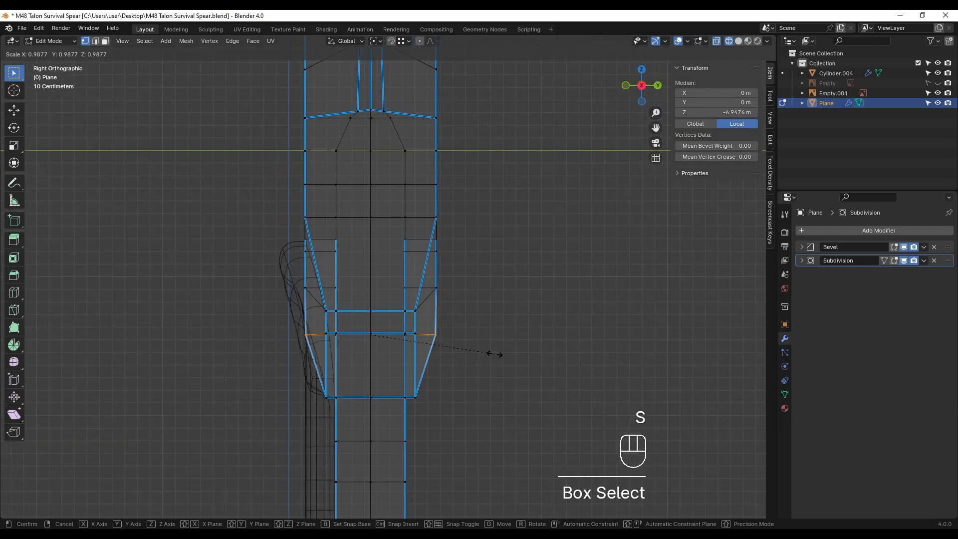
key("y")
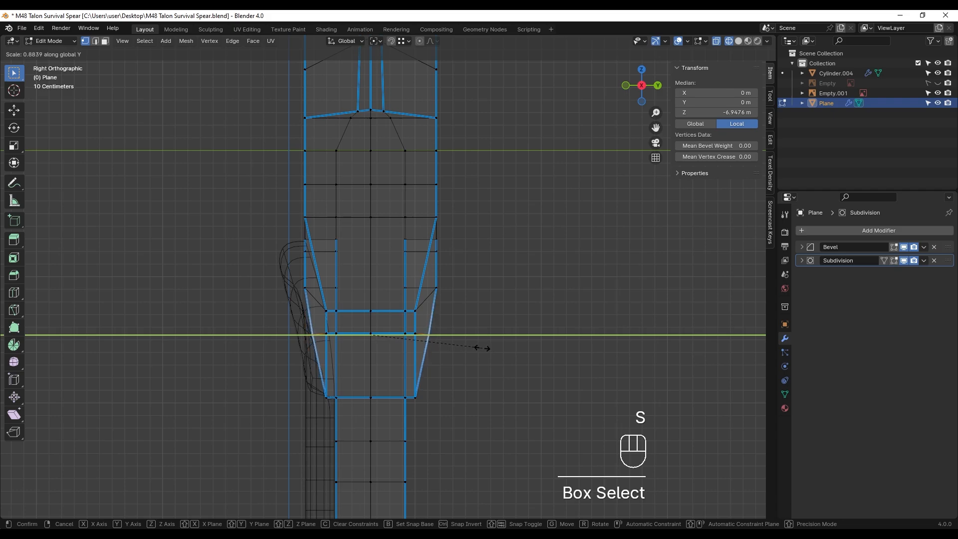
left_click(482, 348)
key("Tab")
- On the handle mesh, move the outer vertices at both lower ends of the raised rim about 0.065 m along Y toward the guard
middle_click_drag(454, 345, 390, 330)
scroll(403, 341, "up", 5)
left_click(452, 315)
key("Tab")
left_click(390, 329, "shift")
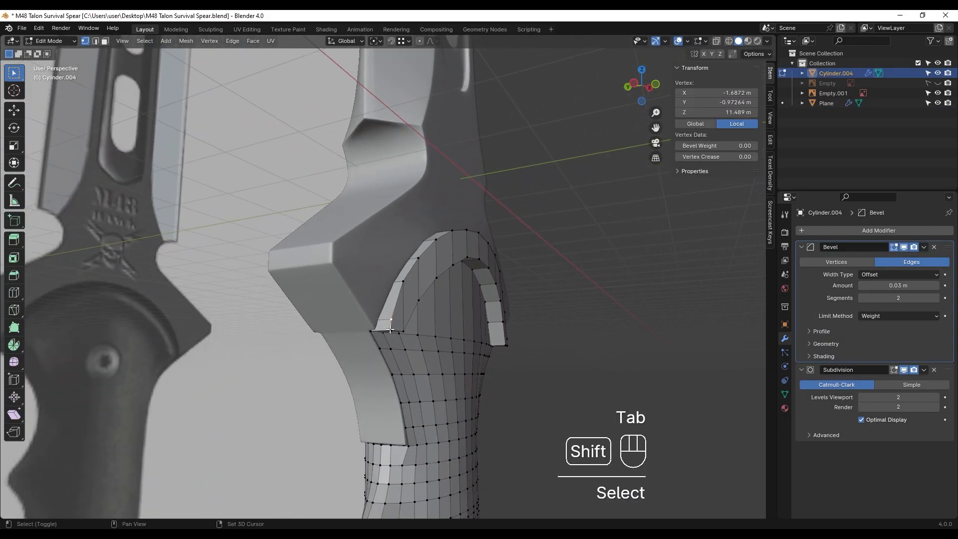
middle_click_drag(489, 365, 365, 333)
left_click(447, 308, "shift")
key("g")
key("y")
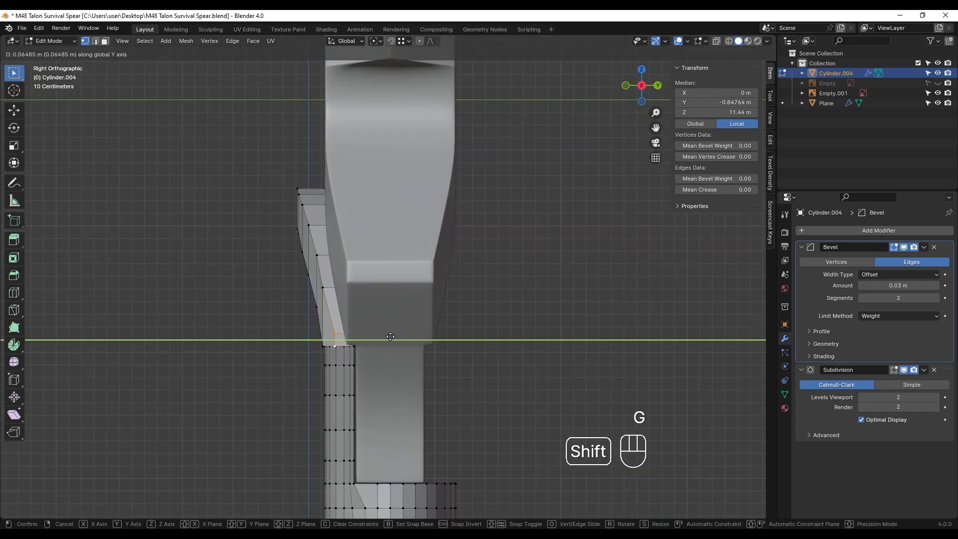
left_click(390, 336)
- Move the inner vertices at both lower ends of the raised rim along Y toward the guard
key("Tab")
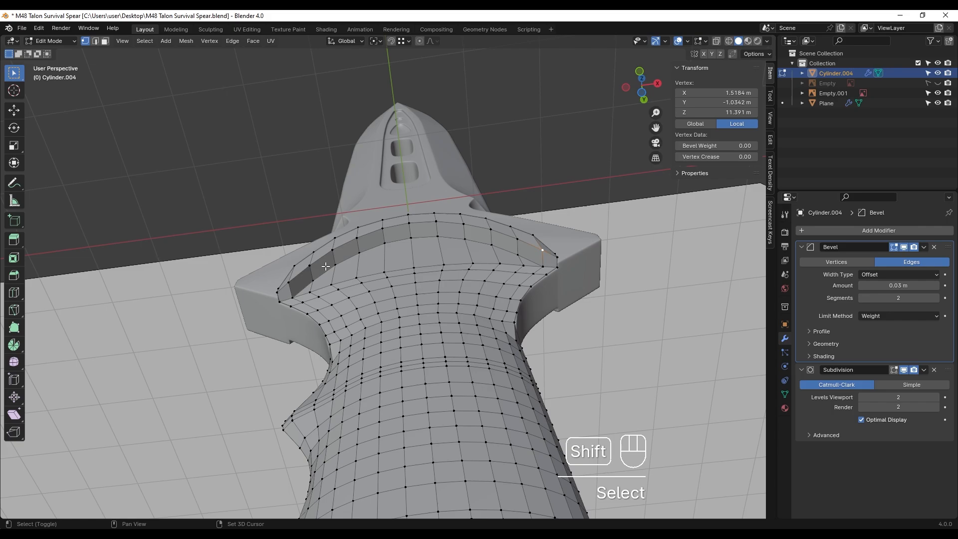
left_click(295, 282, "shift")
middle_click_drag(295, 282, 435, 360)
key("g")
key("y")
left_click(451, 362)
key("Tab")
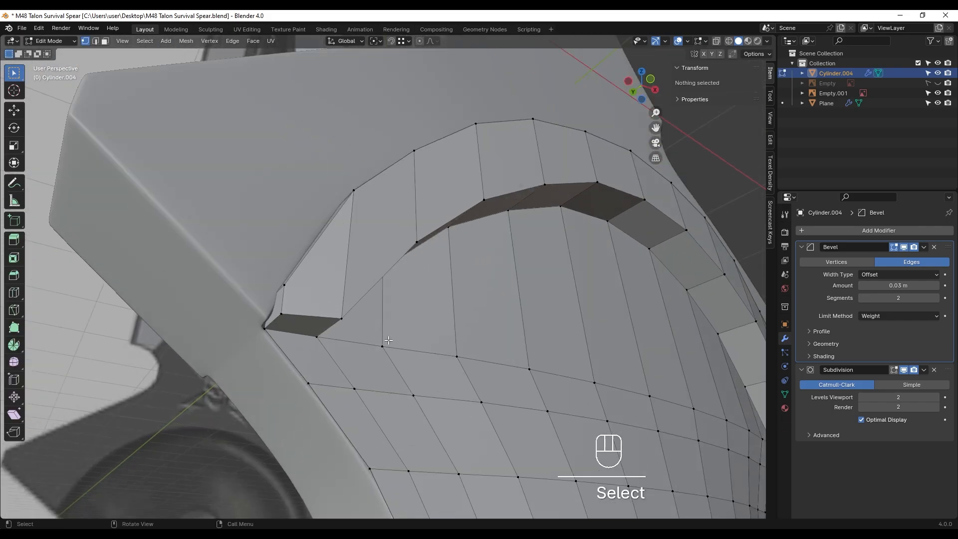
- At the rim's left lower end on the handle mesh, merge the inner and outer bottom vertices into the vertices directly below them
middle_click_drag(394, 310, 404, 299)
left_click(405, 300, "shift")
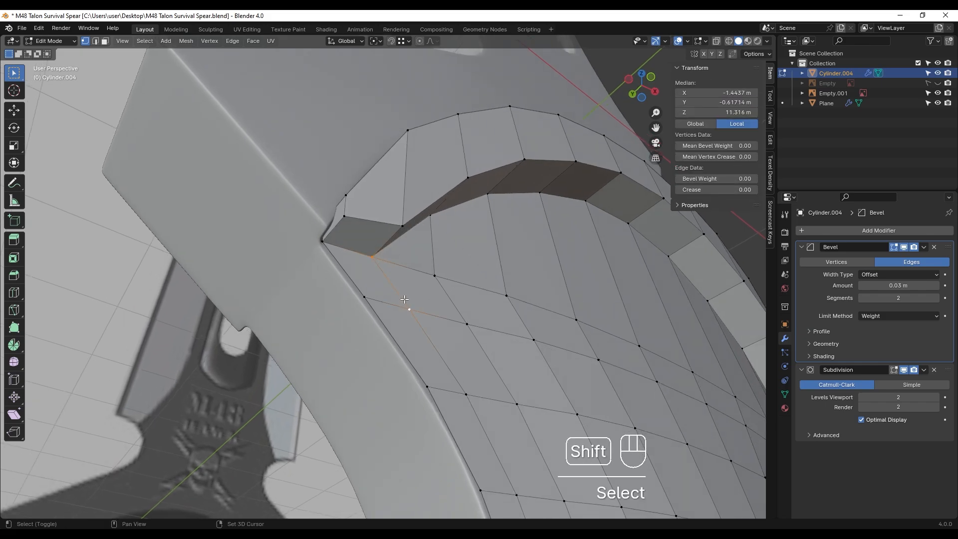
key("m")
left_click(407, 294)
left_click(331, 244)
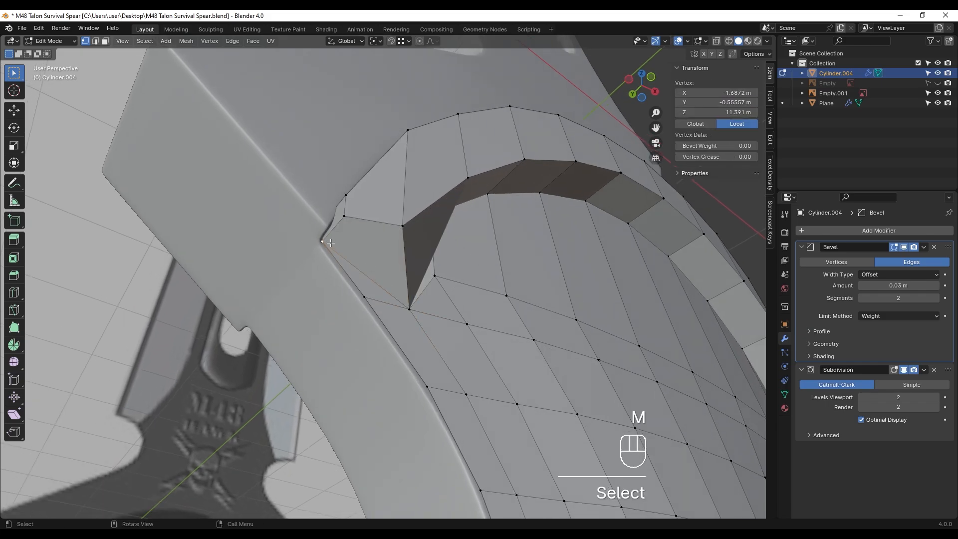
key("shift+r")
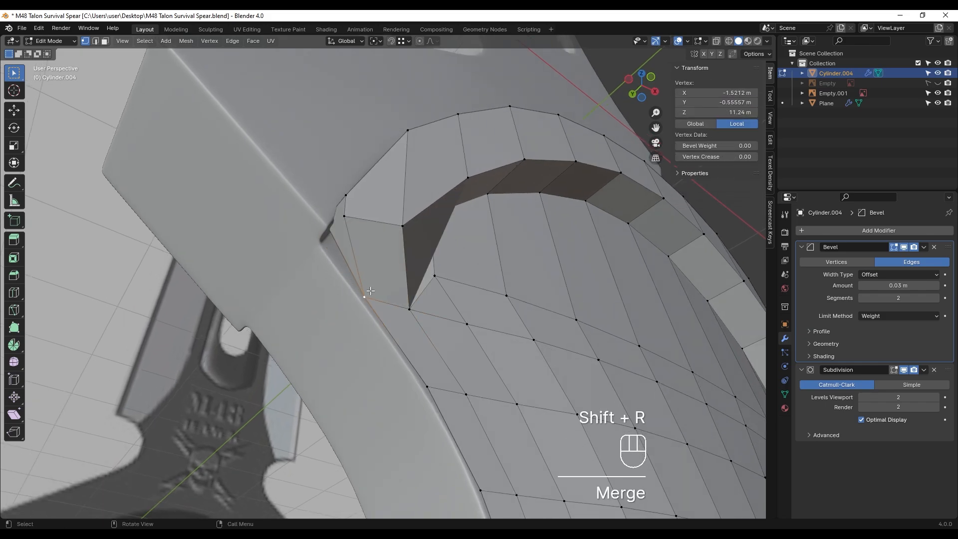
- At the rim's right lower end, merge the inner and outer bottom vertices at last into the vertices of the next row down
key("1")
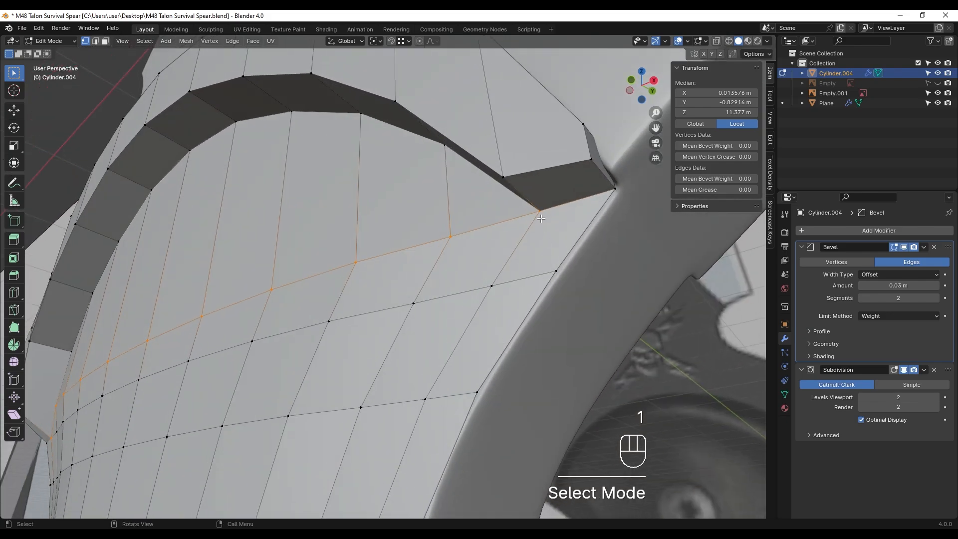
left_click(541, 218, "shift")
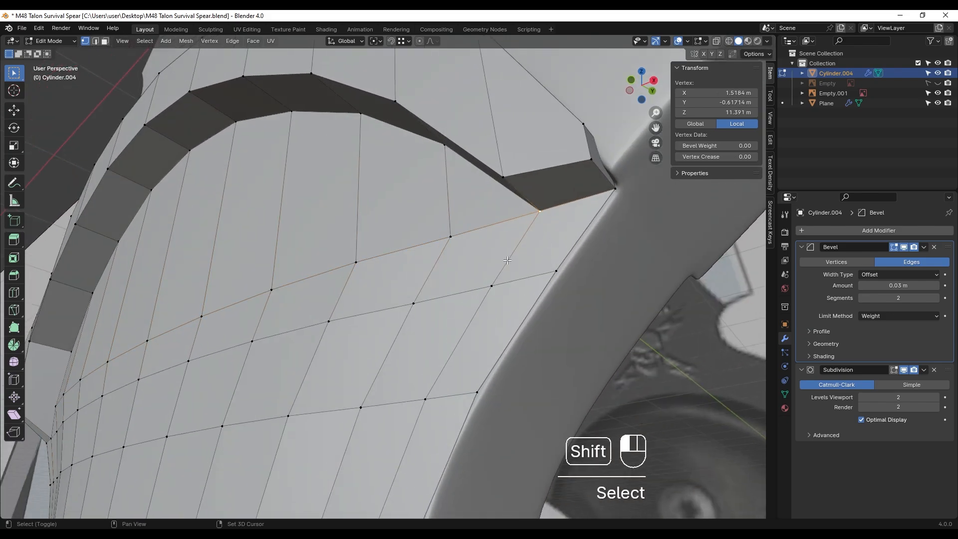
left_click(495, 281, "shift")
key("m")
left_click(496, 282)
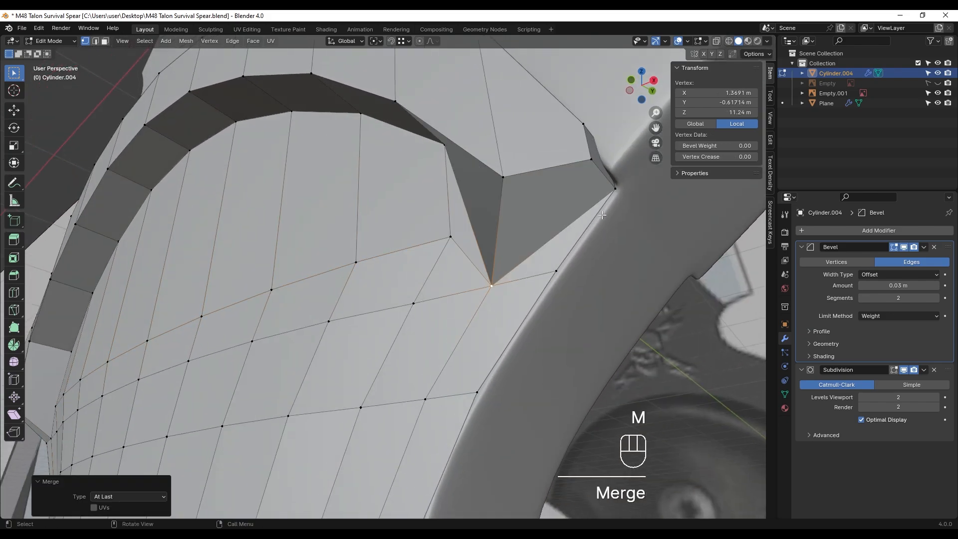
left_click(611, 201)
left_click(559, 268, "shift")
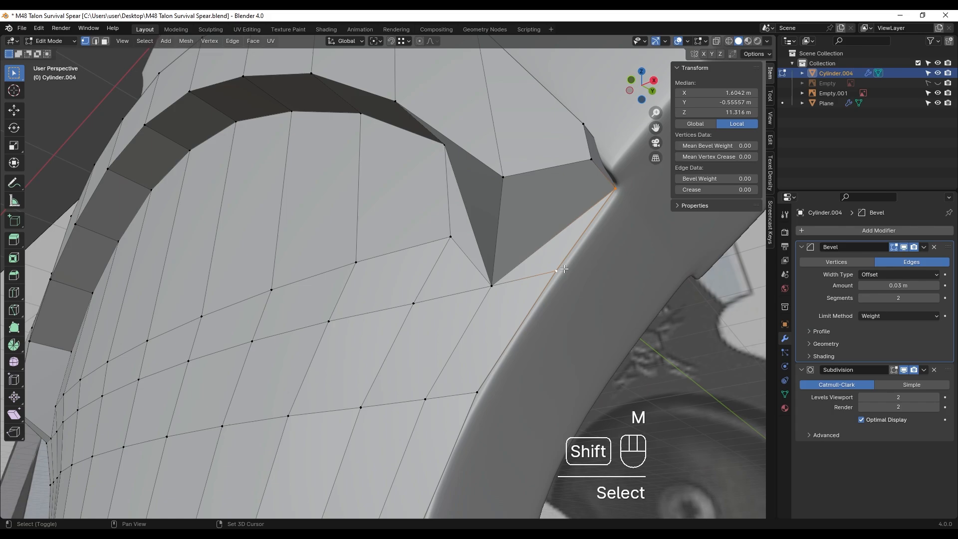
key("shift+r")
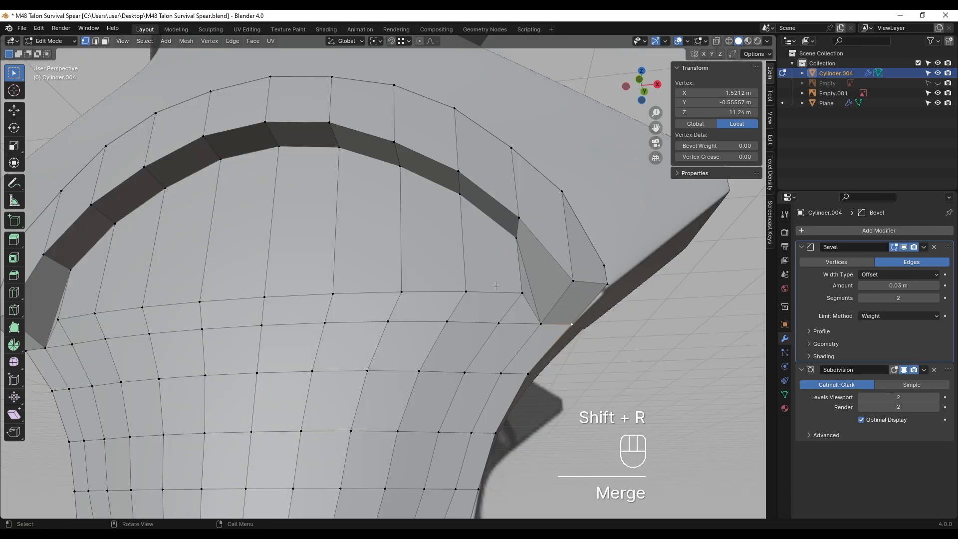
- Dissolve the horizontal edge loop that spans the recessed face between the rim's two lower ends
key("2")
left_click(496, 293, "alt")
left_click(533, 296, "alt+shift")
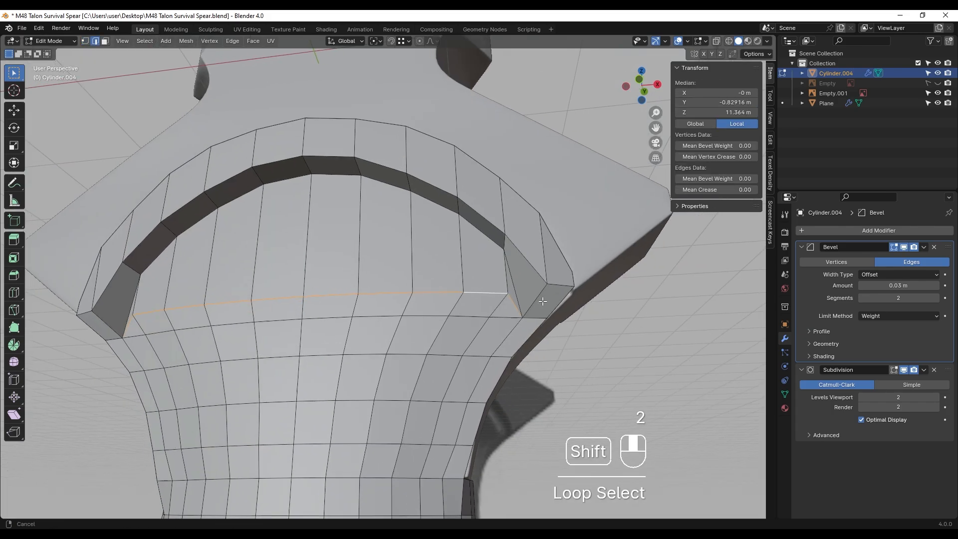
key("x")
left_click(533, 296)
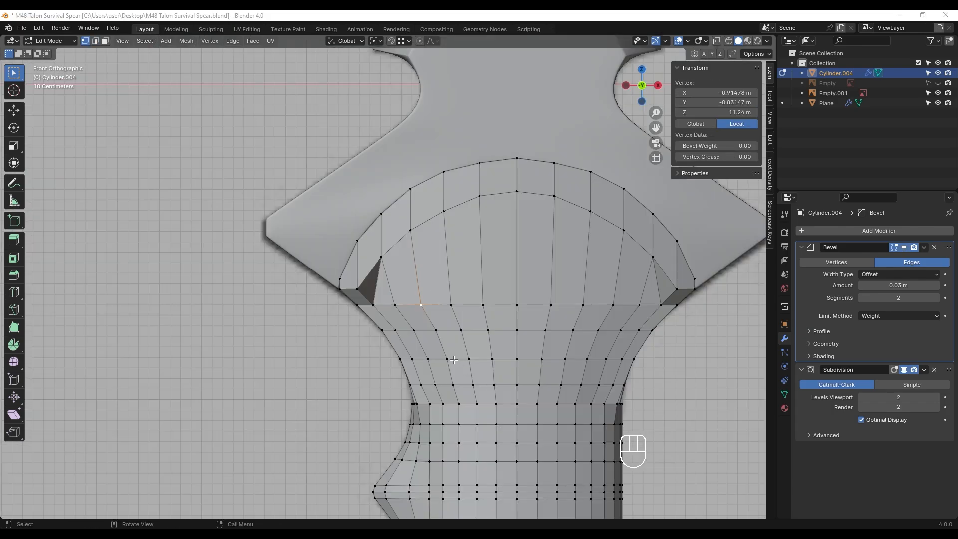
- At both lower ends of the rim, merge the upper front outer vertex at last into the corner vertex just below it
middle_click_drag(454, 359, 351, 354, "shift")
left_click(382, 338, "shift")
key("m")
left_click(387, 336)
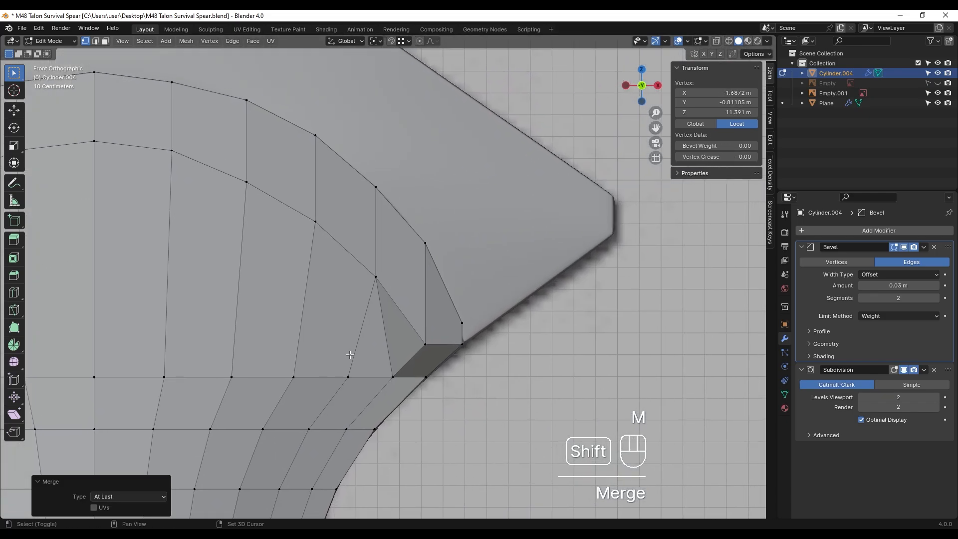
mouse_move(444, 332)
middle_mouse_down()
mouse_move(422, 352)
mouse_move(453, 343)
mouse_move(459, 358)
middle_mouse_up()
left_click(444, 330)
left_click(445, 357, "shift")
key("m")
left_click(422, 353)
- In front wireframe view, move the back outer vertex at the rim's right end about 0.098 m down along Z, snapping it to the corner vertex
key("z")
scroll(463, 358, "up", 2)
middle_click_drag(519, 362, 495, 341, "shift")
left_click(499, 340)
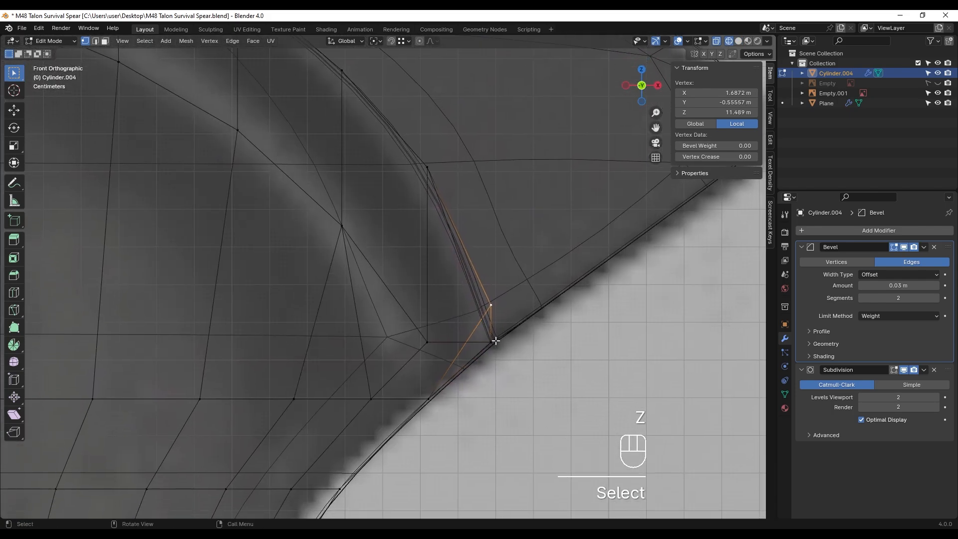
key("g")
key("z")
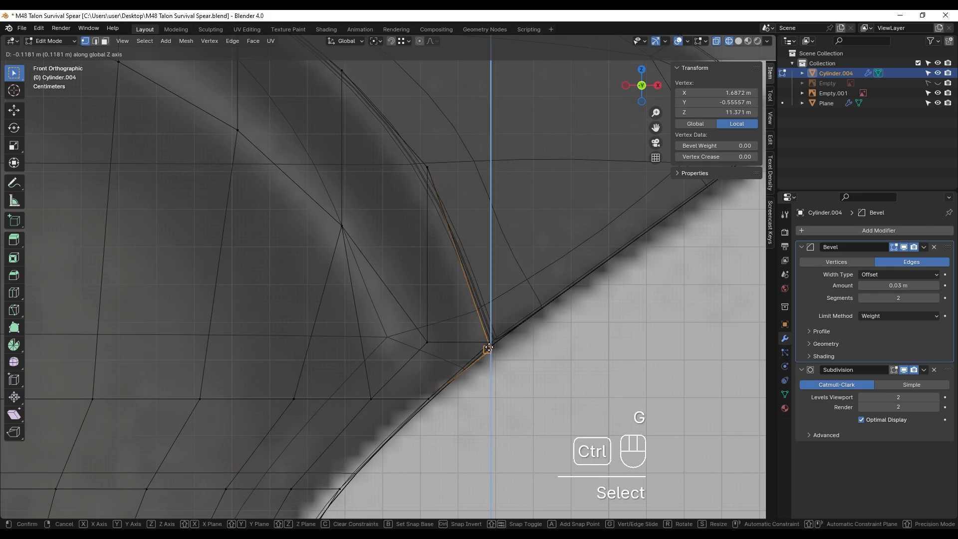
left_click(493, 344, "ctrl")
scroll(492, 344, "down", 6)
middle_click_drag(449, 329, 689, 280, "shift")
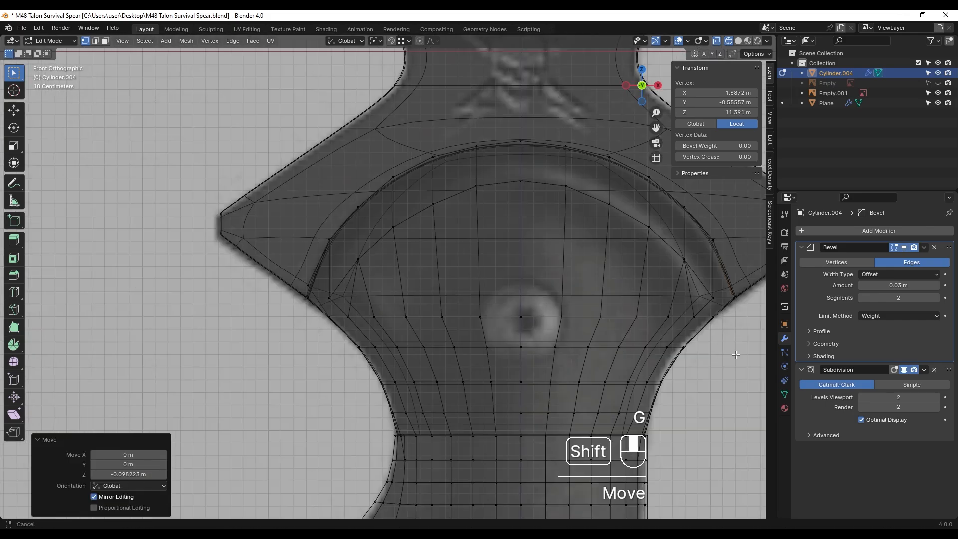
- Snap the back outer vertex at the rim's left end down to its corner vertex and return to solid shading
scroll(424, 275, "up", 6)
left_click(424, 273)
key("g")
left_click(421, 310, "ctrl")
middle_click_drag(423, 274, 325, 336)
key("shift+z")
scroll(421, 310, "down", 4)
key("Tab")
key("Tab")
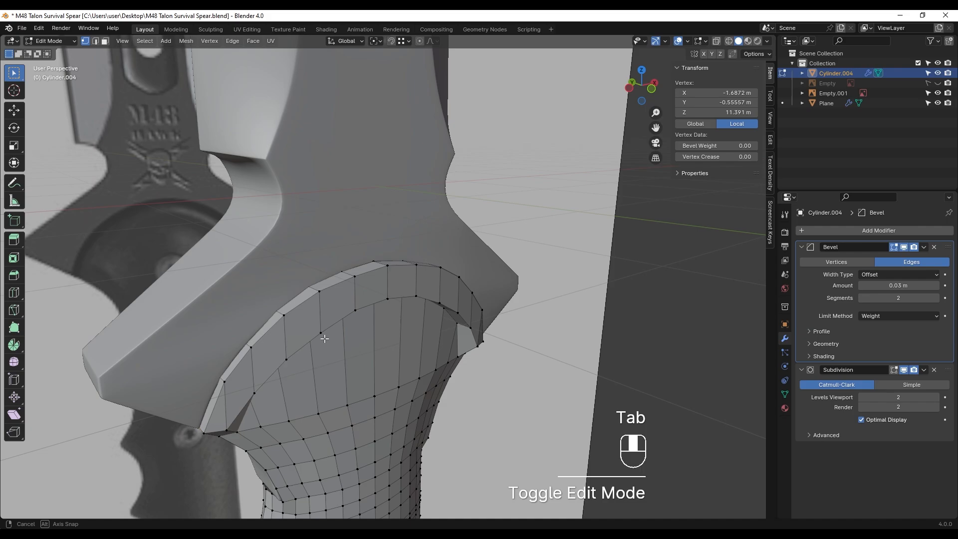
- Select the rim's front faces from end to end and move them about 0.041 m outward along Y in top view
key("3")
left_click(220, 415, "shift")
middle_click_drag(359, 376, 487, 439)
left_click(501, 376, "ctrl")
scroll(499, 375, "down", 2)
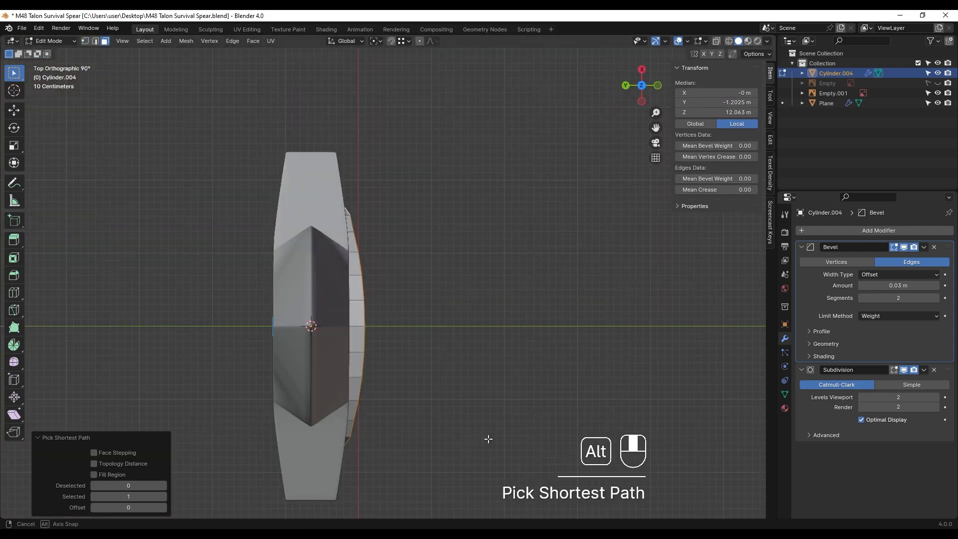
scroll(390, 362, "up", 2)
middle_click_drag(380, 359, 383, 340, "shift")
key("g")
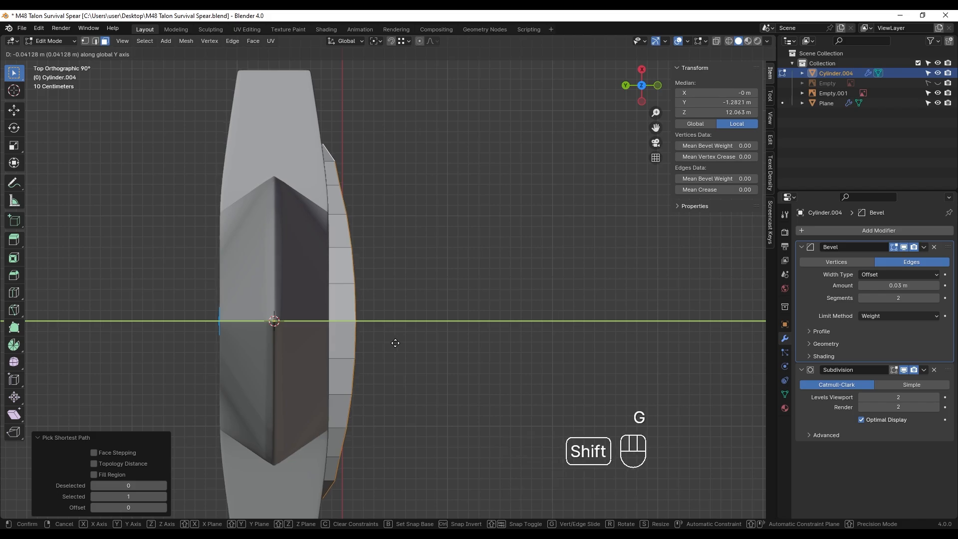
left_click(396, 343)
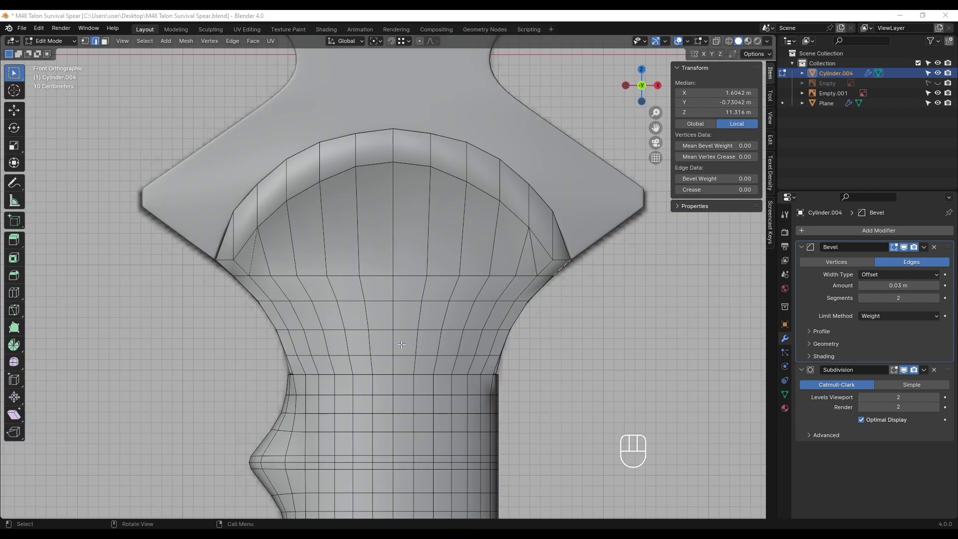
- Bevel the short bottom edges at both lower ends of the rim with a width of about 0.0187 m and one segment
middle_click_drag(401, 344, 259, 269)
middle_click_drag(585, 289, 300, 289, "shift")
middle_click_drag(300, 289, 225, 287)
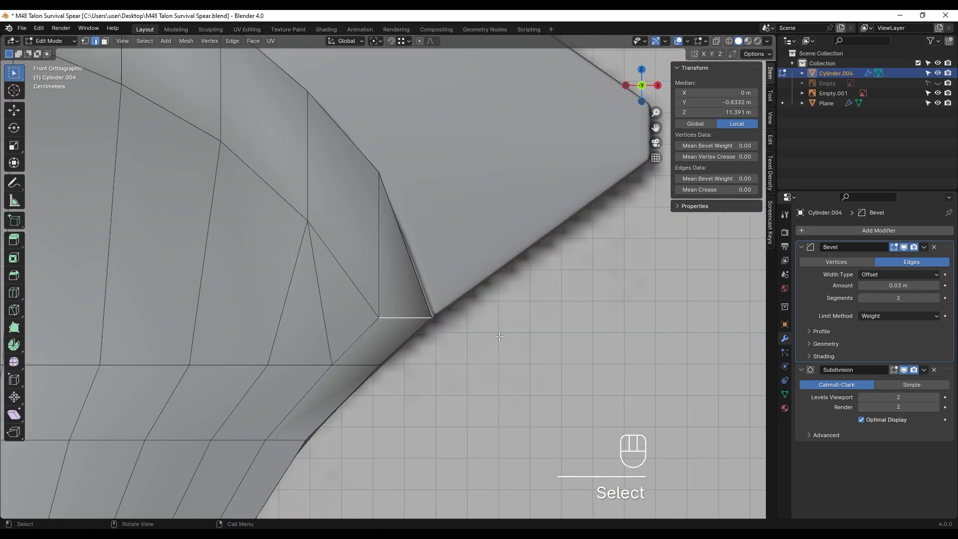
key("ctrl+b")
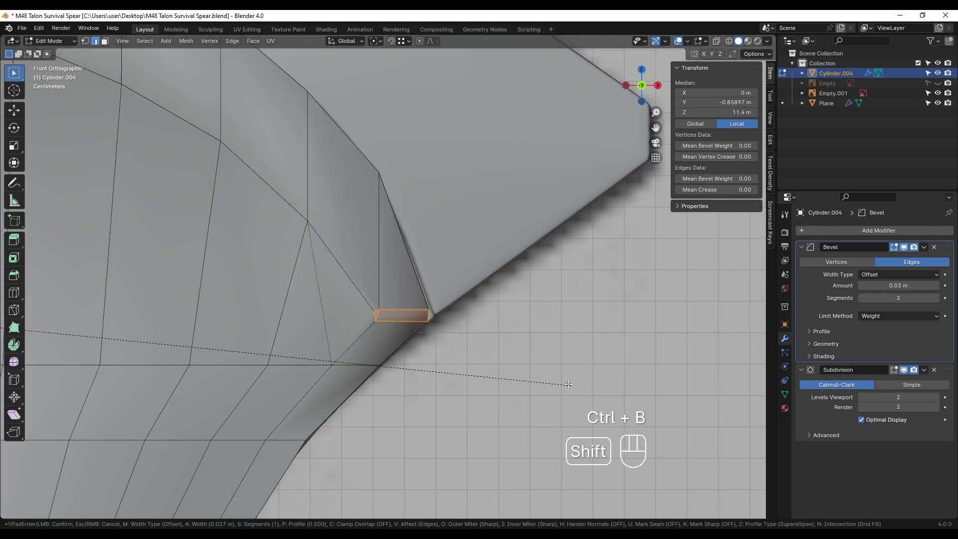
left_click(549, 381)
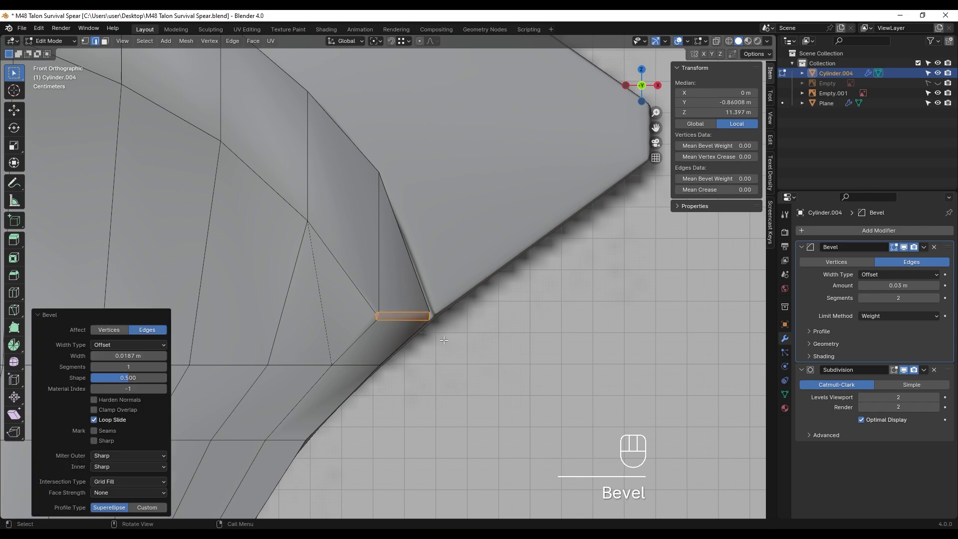
middle_click_drag(549, 381, 379, 322)
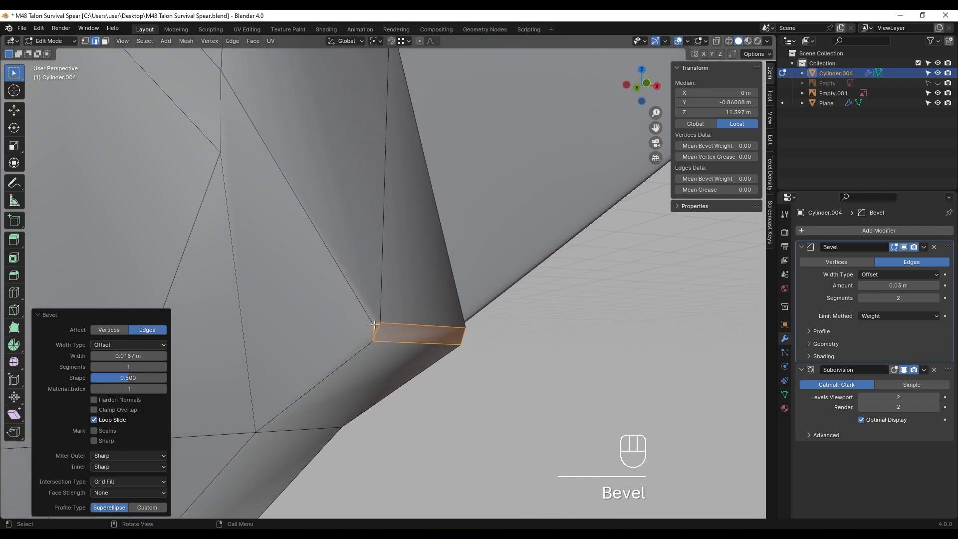
- At the rim's right end, merge the bevel's two upper inner vertices and connect the lower inner vertex to the recess corner vertex above
left_click(379, 322, "shift")
key("1")
left_click(378, 327)
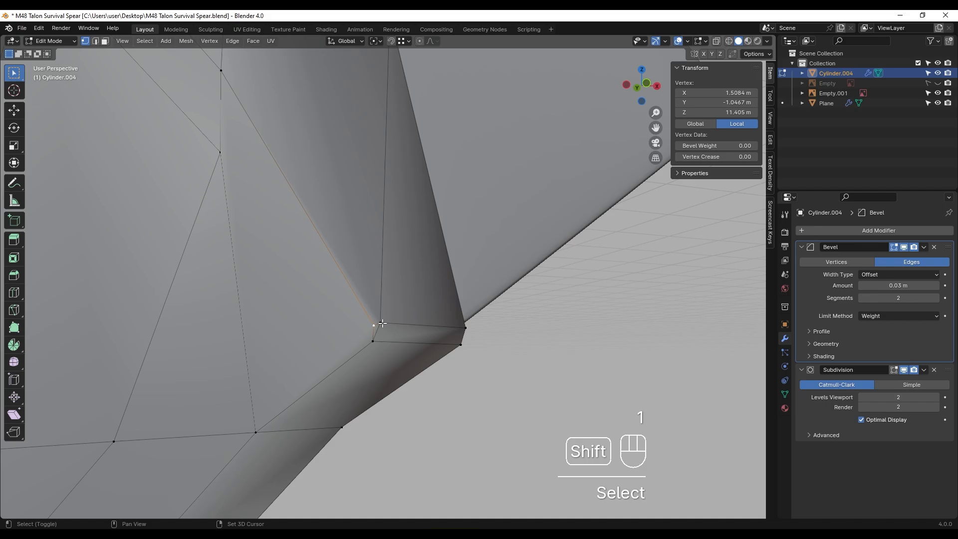
left_click(383, 323, "shift")
key("m")
left_click(387, 332)
middle_click_drag(394, 349, 400, 348)
left_click(404, 340)
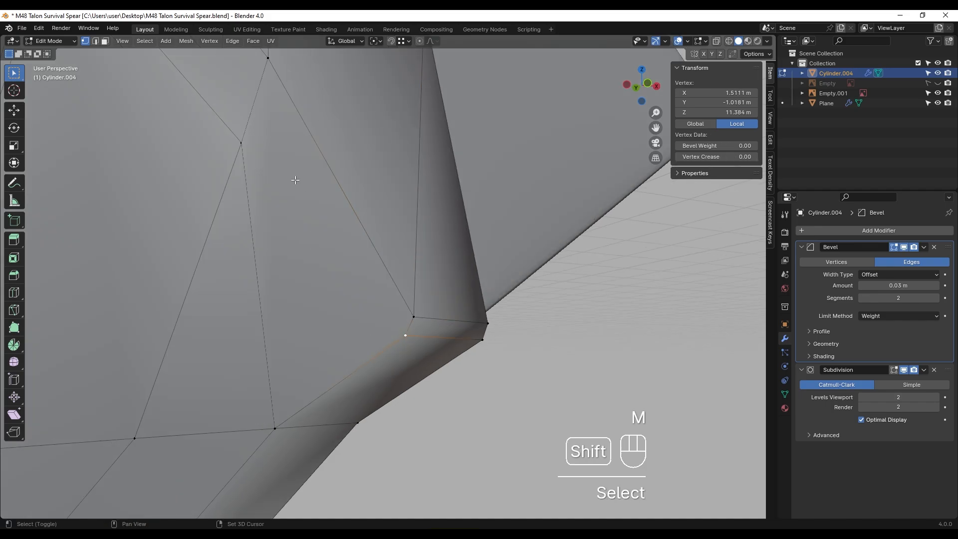
middle_click_drag(256, 162, 322, 188)
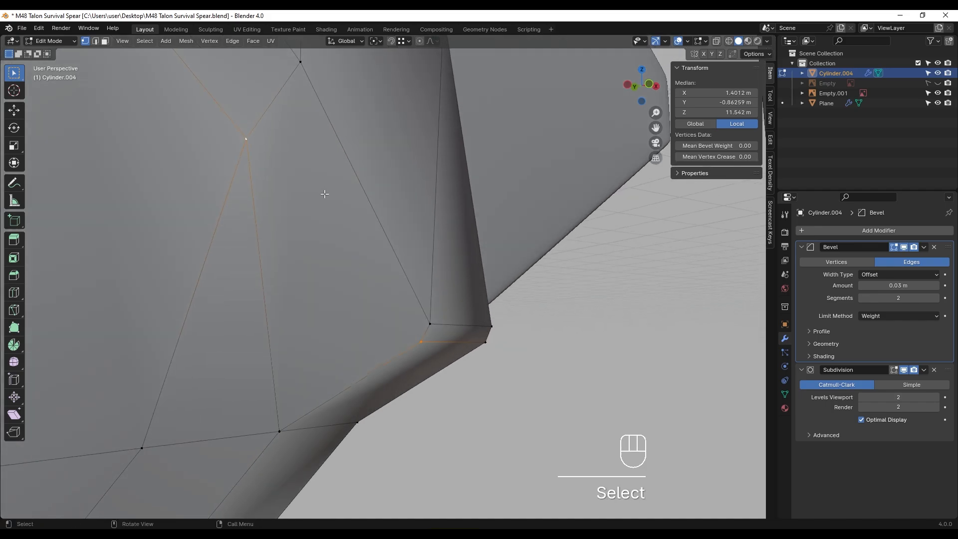
key("j")
- At the rim's left end, merge the bevel's upper inner vertices, connect the lower inner vertex to the recess corner, and preview the smoothed result
scroll(409, 267, "down", 6)
scroll(396, 259, "down", 2)
middle_click_drag(227, 274, 330, 277, "shift")
scroll(331, 277, "up", 6)
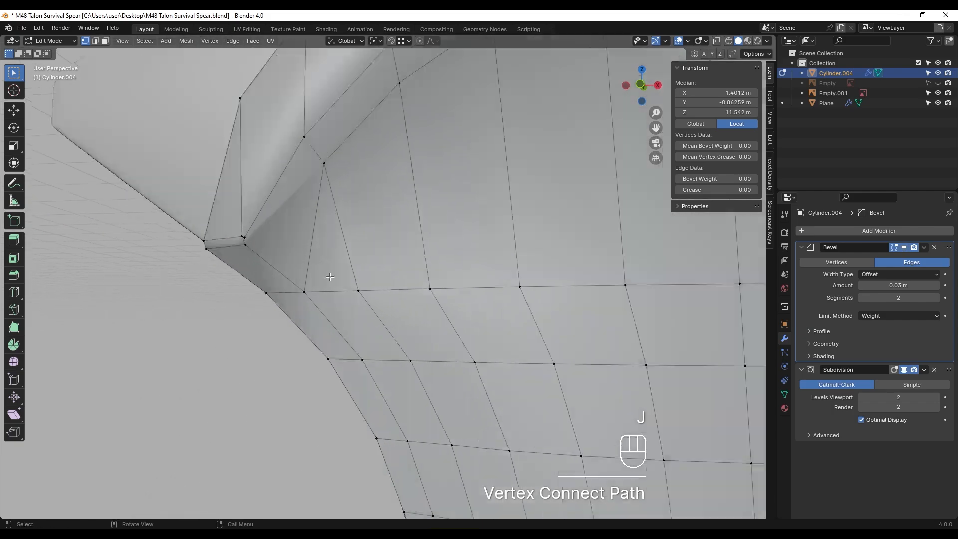
scroll(330, 277, "up", 2)
left_click(365, 300, "shift")
key("m")
left_click(367, 302)
key("Tab")
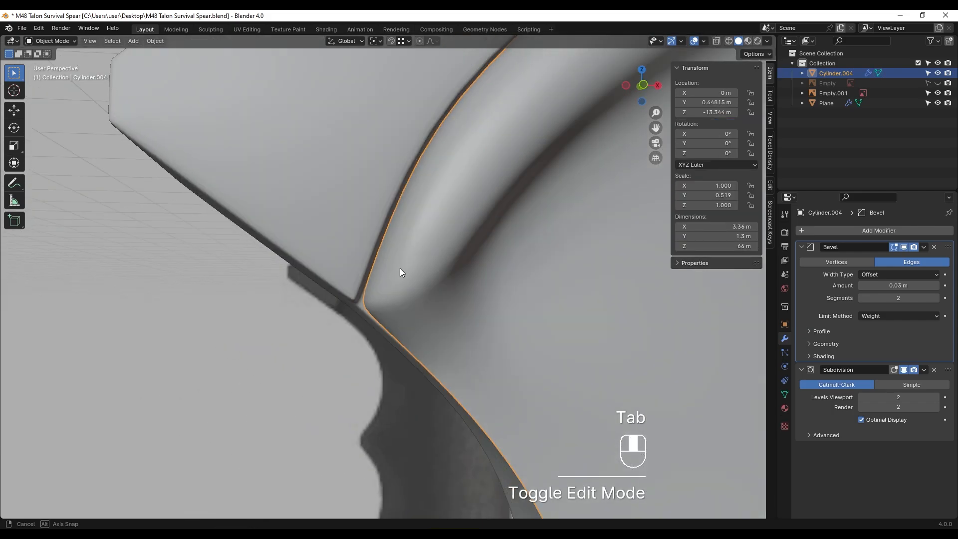
key("Tab")
key("Tab")
middle_click_drag(389, 309, 366, 304)
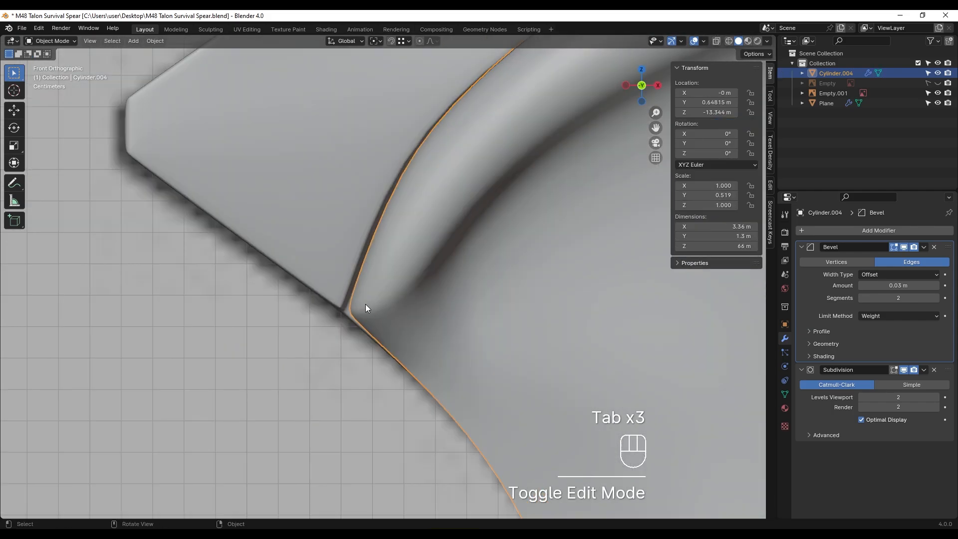
scroll(368, 311, "down", 2)
key("Tab")
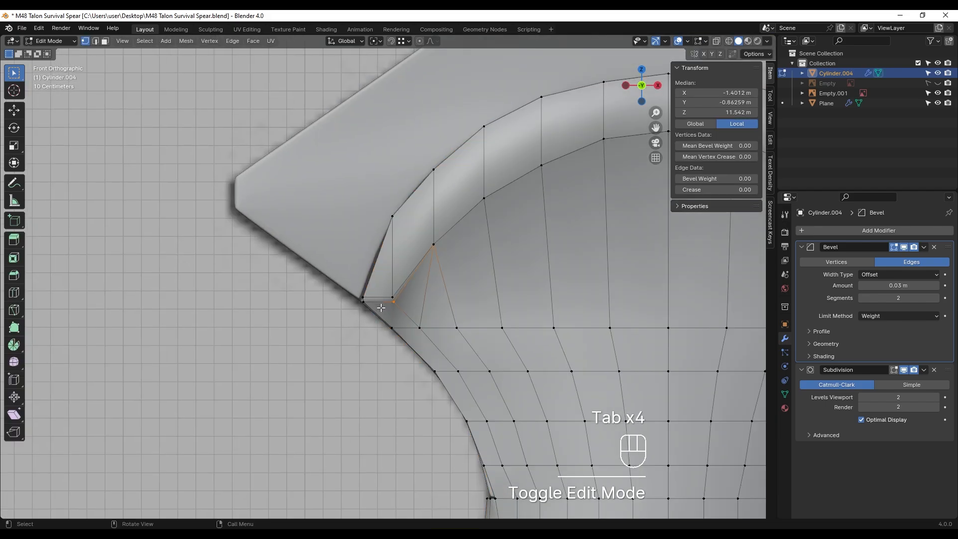
key("Tab")
- Try sliding the right end's lower inner bevel vertex down its edge by a factor of about 0.382
left_click(452, 307)
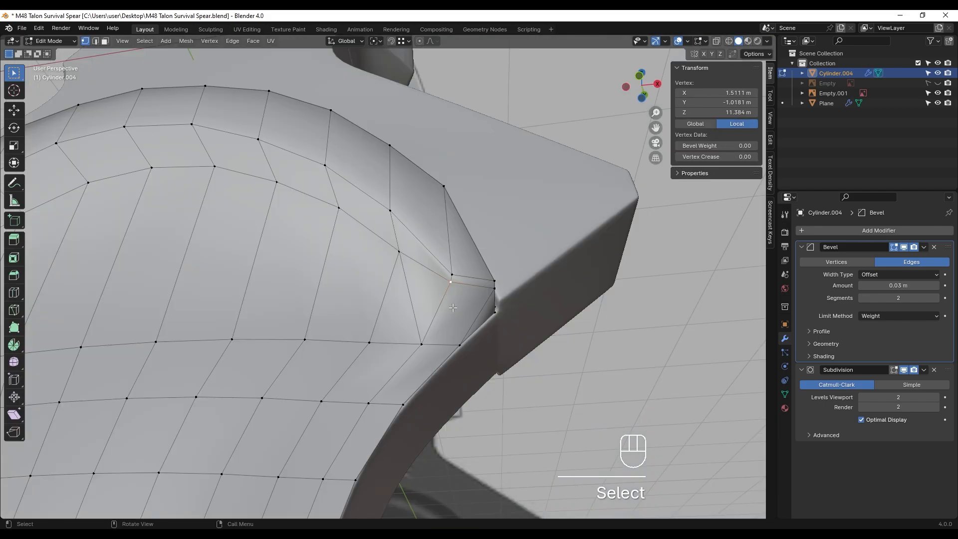
key("g")
key("g")
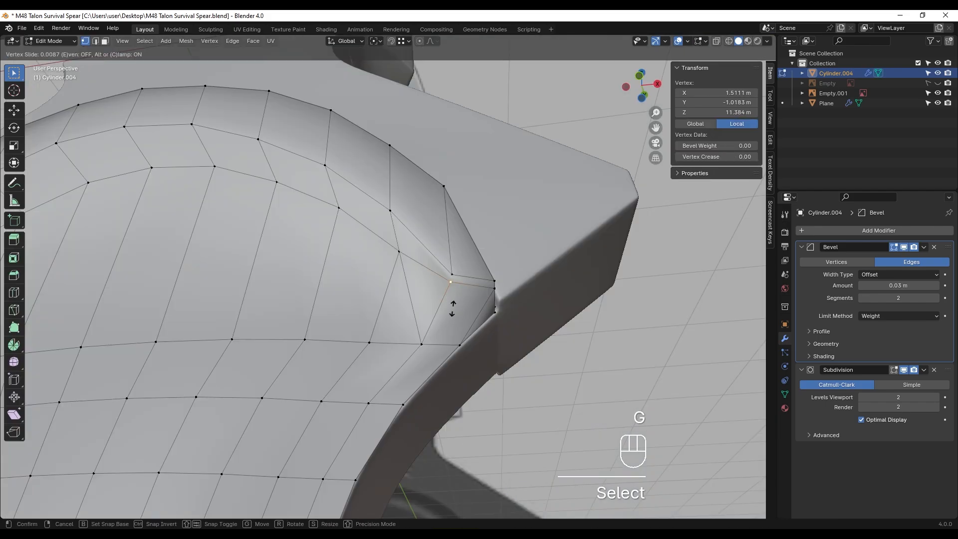
left_click(442, 332)
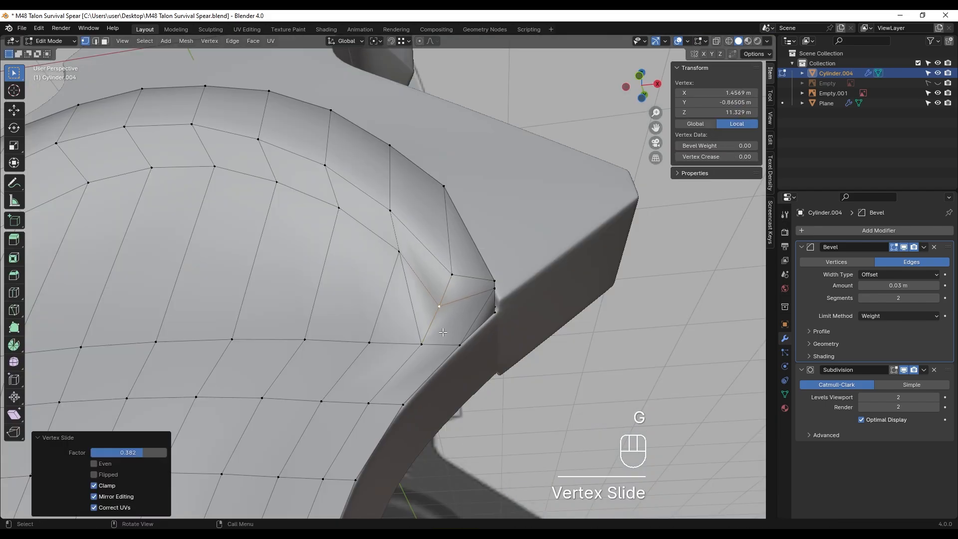
key("Tab")
key("ctrl+z")
key("ctrl+z")
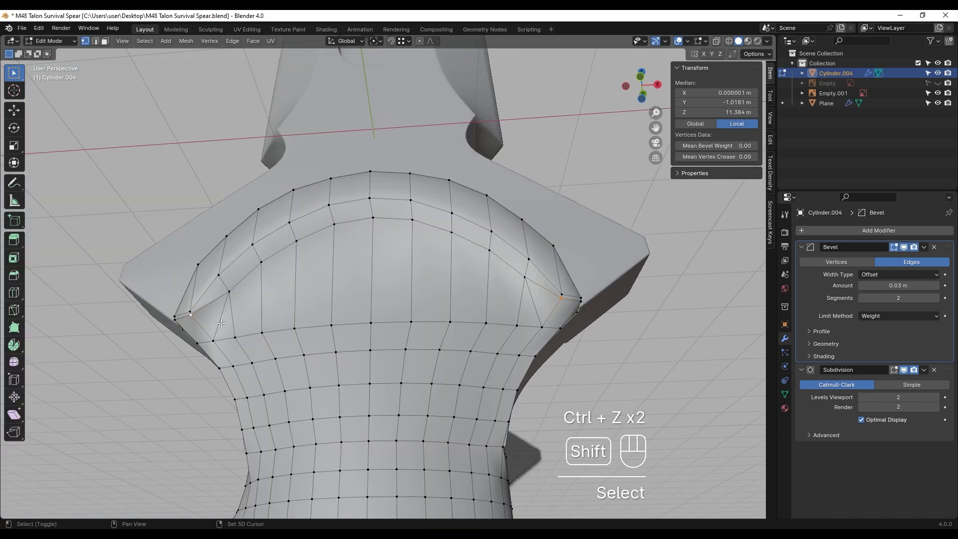
- Slide the lower inner bevel vertices at both rim ends together down their edges toward the row below, then leave Edit Mode
middle_click_drag(221, 323, 299, 331)
key("g")
key("g")
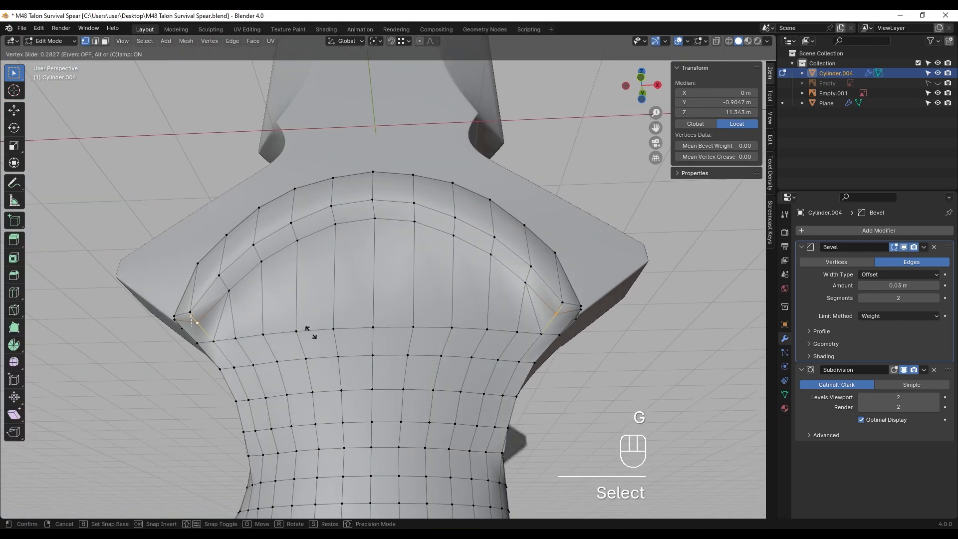
left_click(316, 338)
key("Tab")
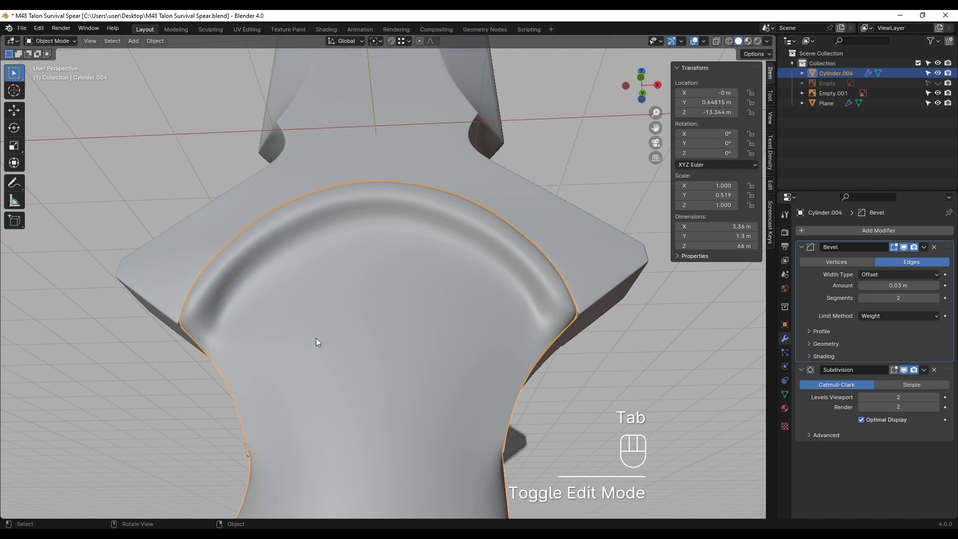
- Undo the last slide of the bevel vertices at both rim ends and slide them about halfway down their edges
middle_click_drag(332, 326, 430, 294, "alt")
key("Tab")
key("ctrl+z")
key("ctrl+z")
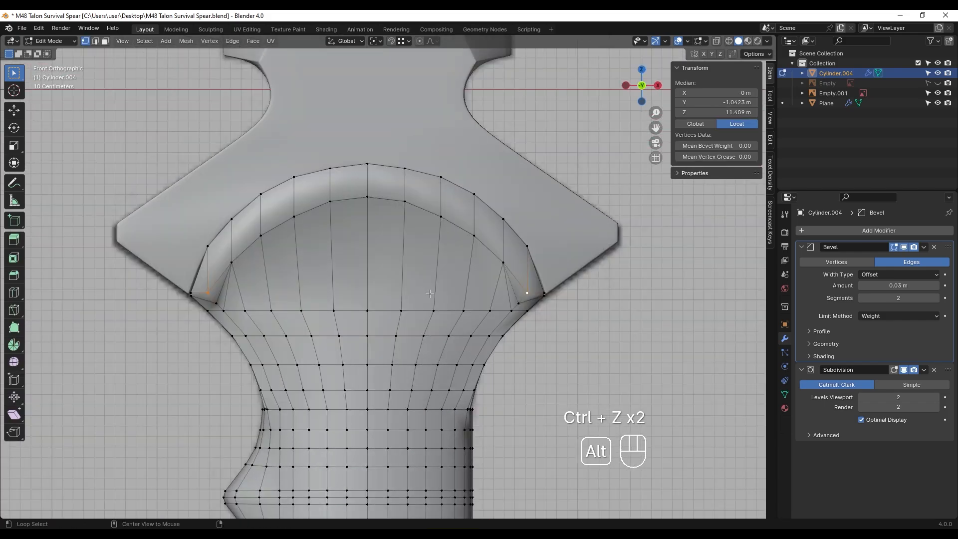
key("g")
key("g")
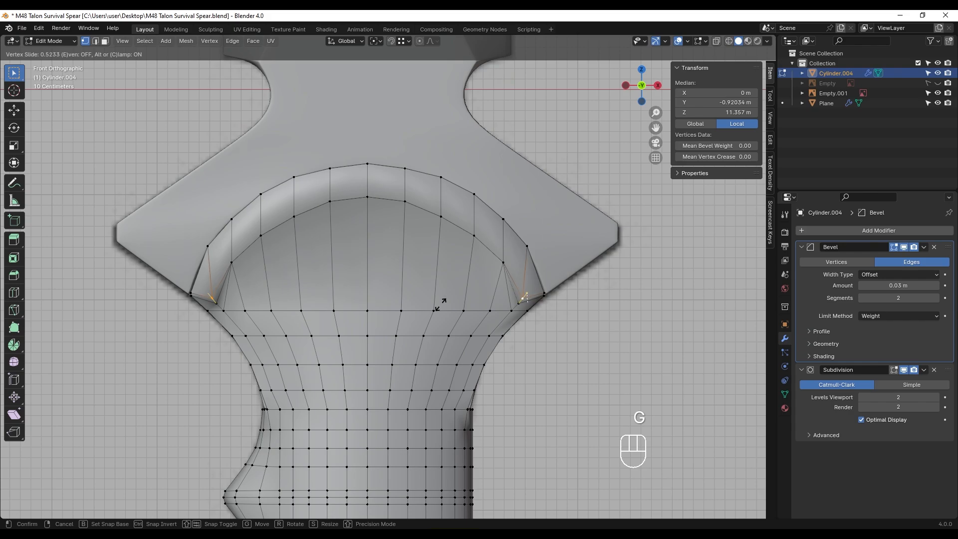
left_click(440, 303)
key("Tab")
middle_click_drag(472, 315, 400, 295)
- At the rim's left end, merge the lower inner bevel vertex with the adjacent vertex in the row below and preview the smoothed result
key("Tab")
left_click(382, 294)
left_click(400, 294, "shift")
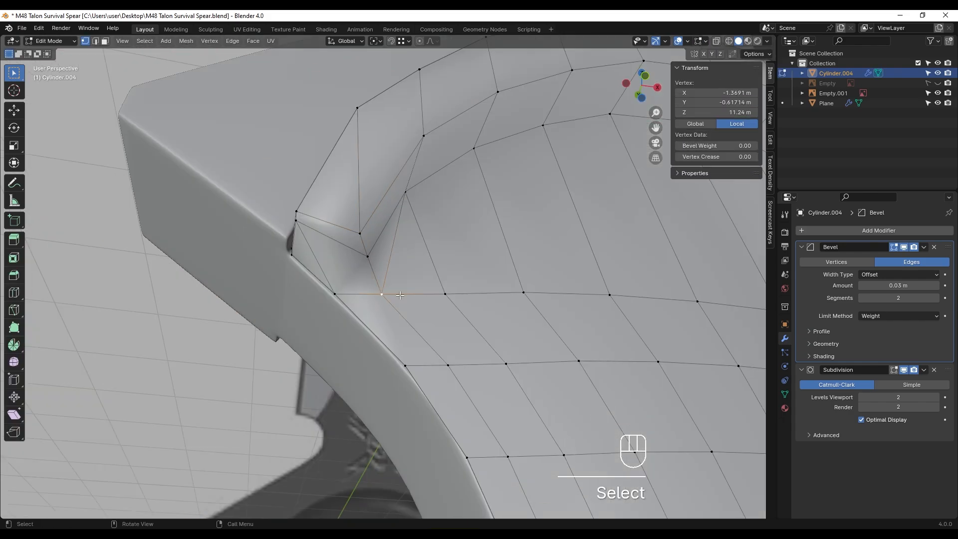
left_click(370, 255, "shift")
key("m")
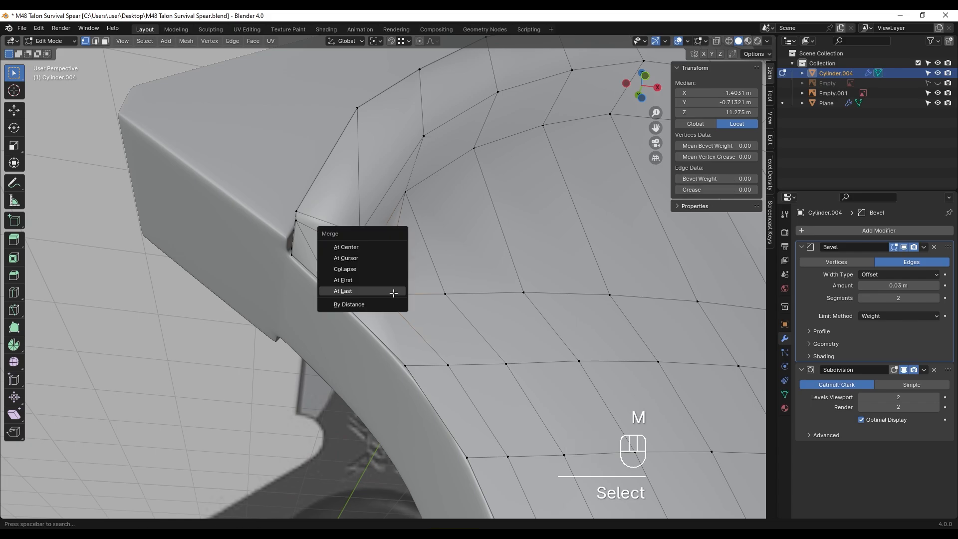
left_click(391, 291)
middle_click_drag(408, 300, 280, 319)
key("Tab")
- At the rim's right end, merge the lower inner bevel vertex into the row vertex below and check the smoothed surface
key("Tab")
left_click(418, 321)
left_click(386, 378, "shift")
key("m")
left_click(389, 377)
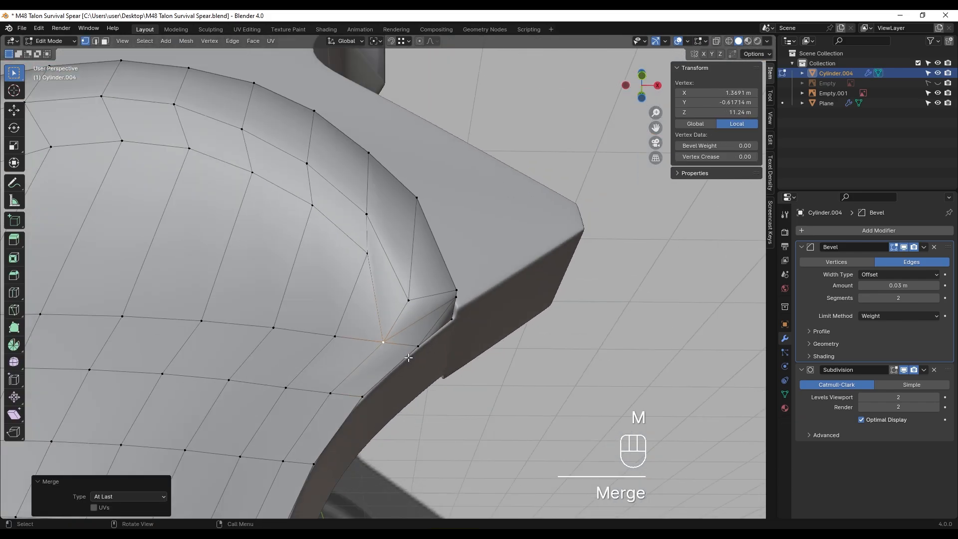
key("Tab")
middle_click_drag(394, 349, 374, 340)
middle_click_drag(374, 339, 349, 326, "shift")
- Select the recess's upper arc of edges from its left corner vertex to its right corner vertex, viewed from the front
key("Tab")
left_click(589, 344)
scroll(435, 374, "down", 2)
left_click(255, 313)
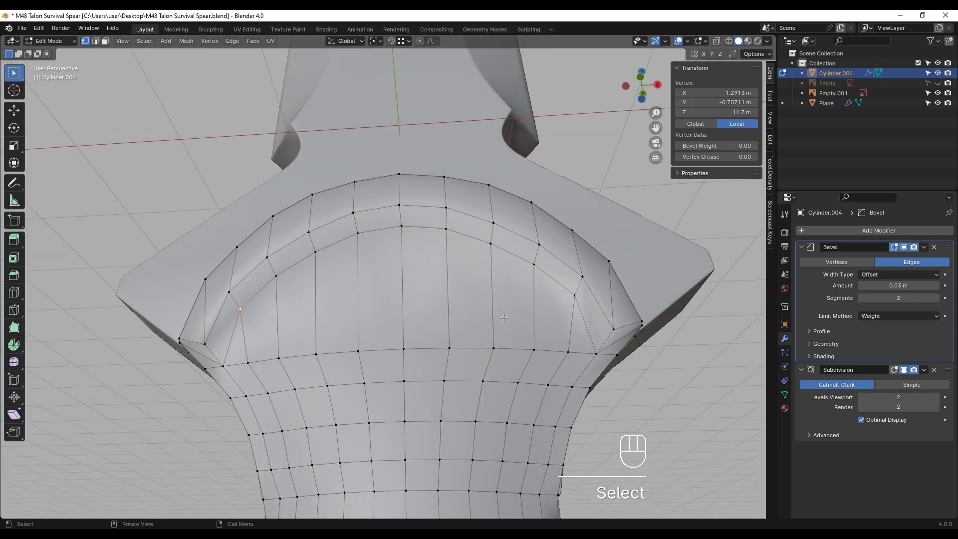
left_click(571, 294, "ctrl")
middle_click_drag(569, 292, 453, 333, "alt")
key("Tab")
key("Tab")
- Try sliding the selected recess arc about a quarter of the way down its edges
key("g")
key("g")
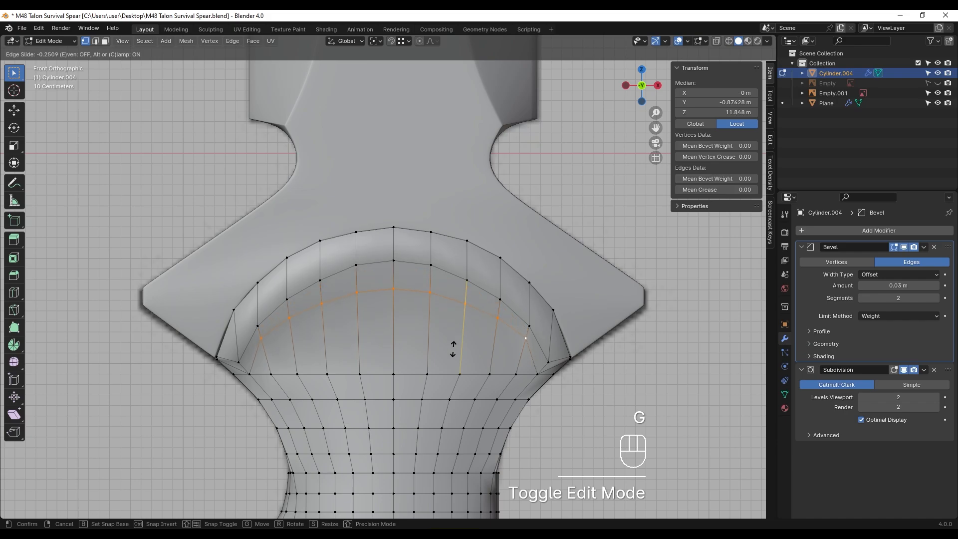
left_click(429, 342)
key("Tab")
mouse_move(432, 337)
middle_mouse_down()
mouse_move(445, 328)
mouse_move(429, 338)
middle_mouse_up()
key("ctrl+z")
key("ctrl+z")
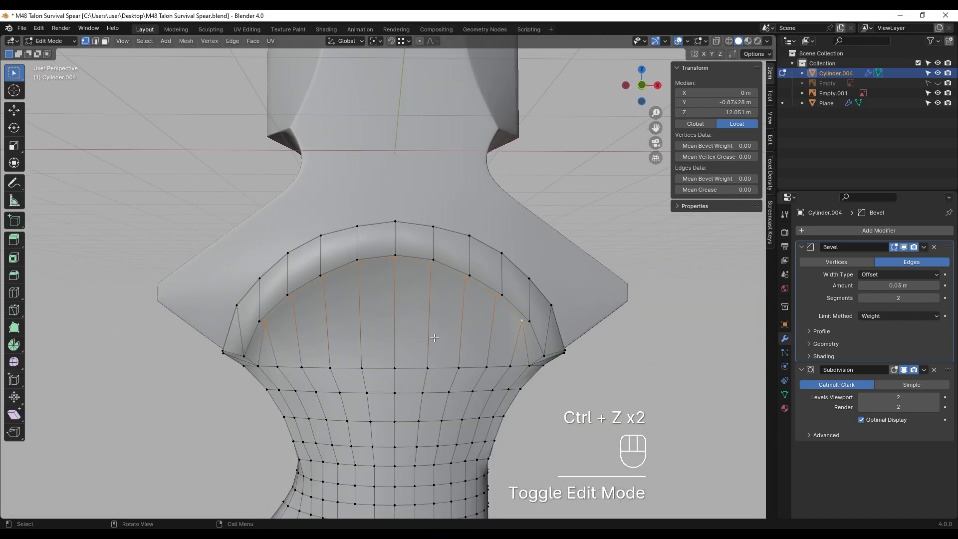
- Slide the recess arc down its edges by a factor of -0.129 and leave Edit Mode
key("g")
key("g")
left_click(433, 357)
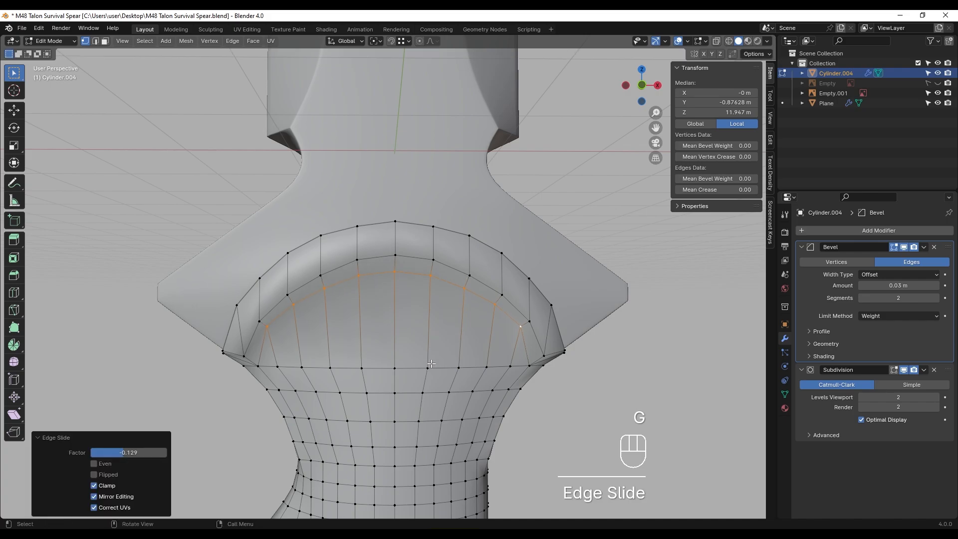
key("Tab")
middle_click_drag(438, 356, 406, 298)
- Isolate the handle and extrude the cup-rim edges beside the neck on the negative-X side 0.36572 m inward along X
key("KP_Divide")
scroll(430, 279, "up", 13)
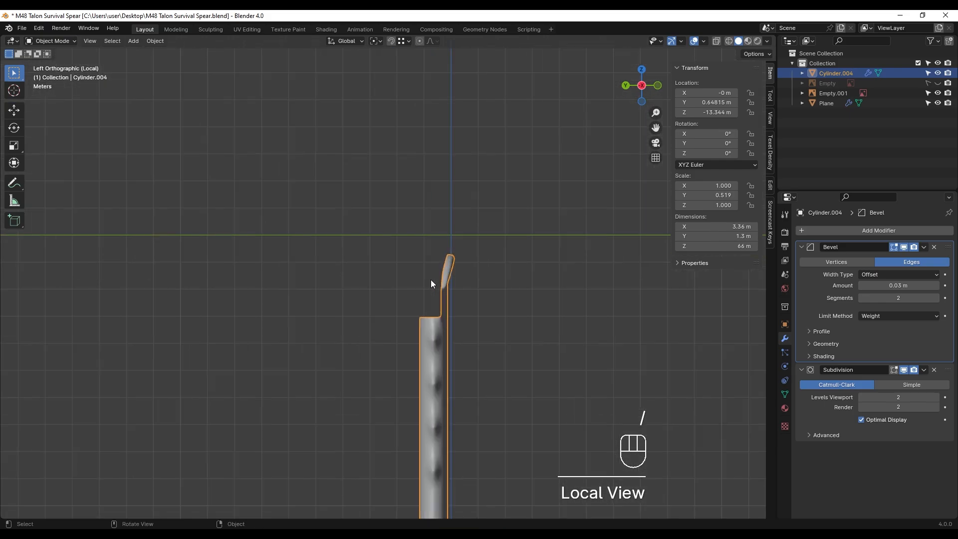
middle_click_drag(468, 304, 335, 260, "shift")
middle_click_drag(335, 261, 494, 434)
scroll(429, 302, "up", 2)
key("Tab")
key("2")
left_click(370, 360)
scroll(499, 424, "up", 3)
key("e")
key("x")
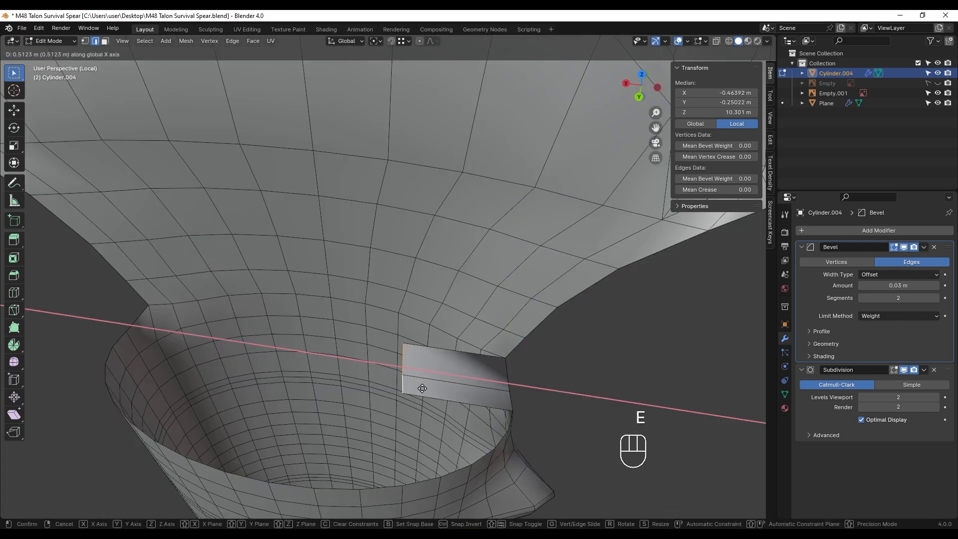
left_click(453, 395)
scroll(494, 367, "down", 2)
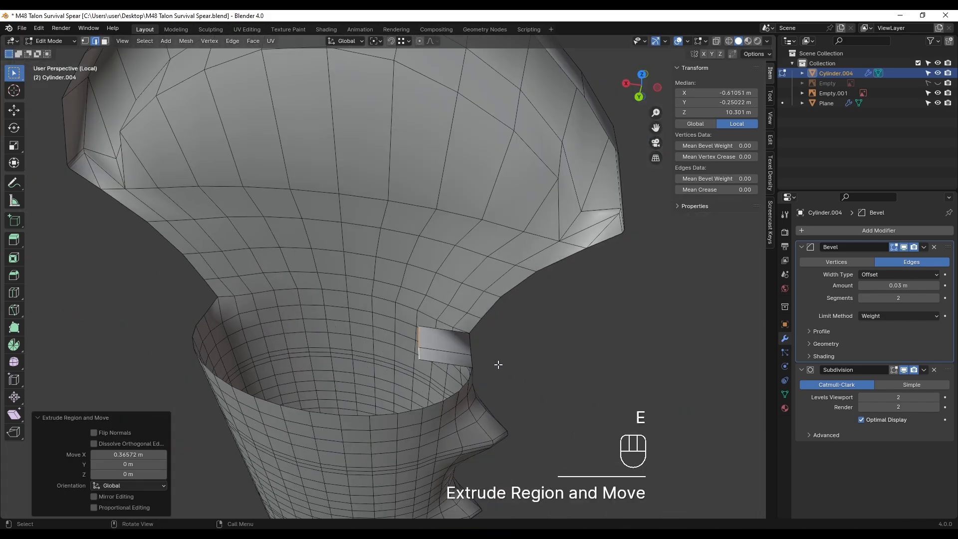
- Extrude the outer edge path from the negative-X side of the neck to the rim's top centre in place and scale it to 0.660
middle_click_drag(499, 364, 496, 387, "shift")
left_click(472, 359)
middle_click_drag(496, 386, 488, 354)
scroll(483, 329, "down", 2)
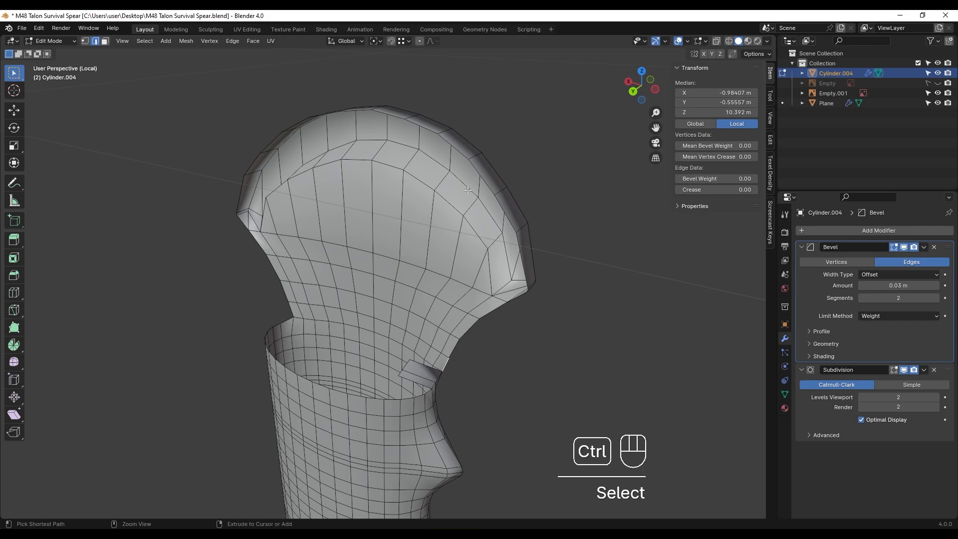
left_click(527, 280, "ctrl")
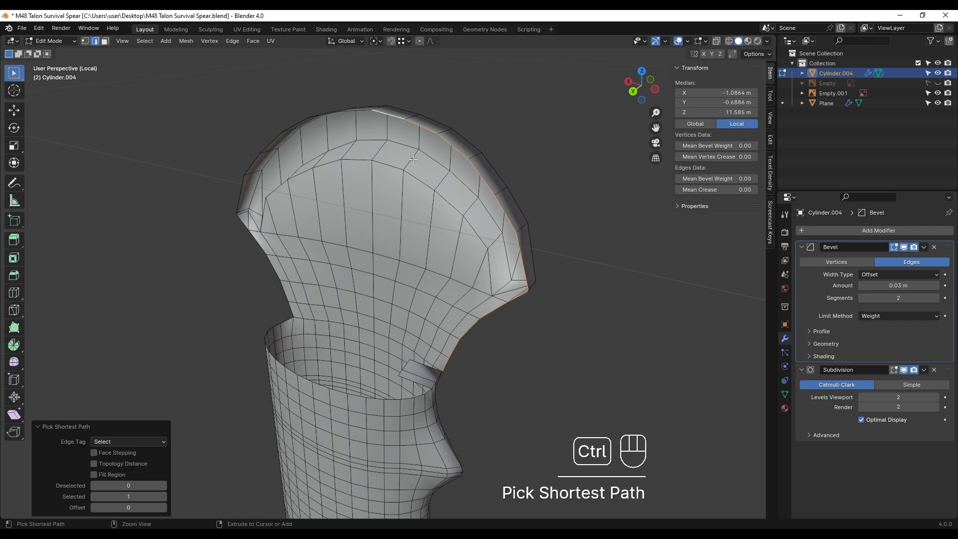
middle_click_drag(474, 250, 544, 263)
key("e")
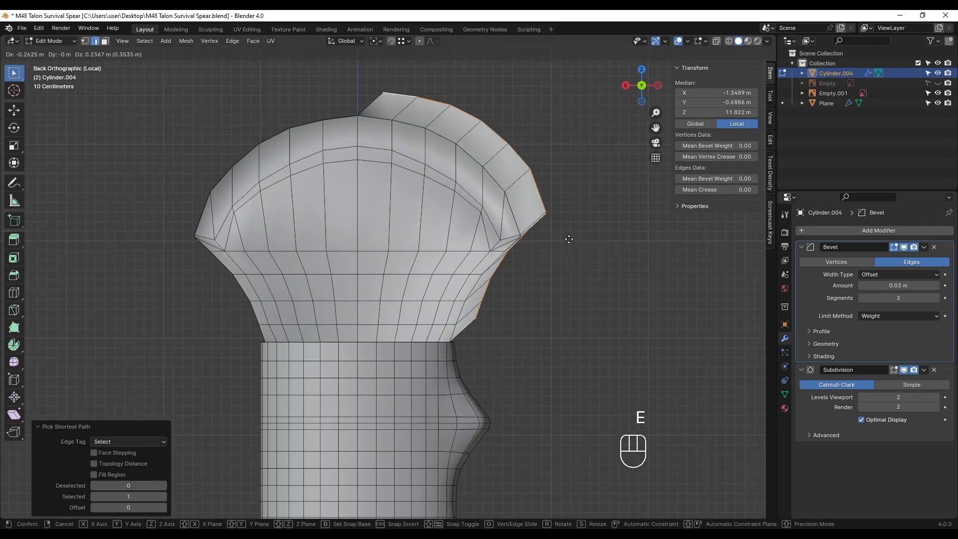
right_click(565, 243)
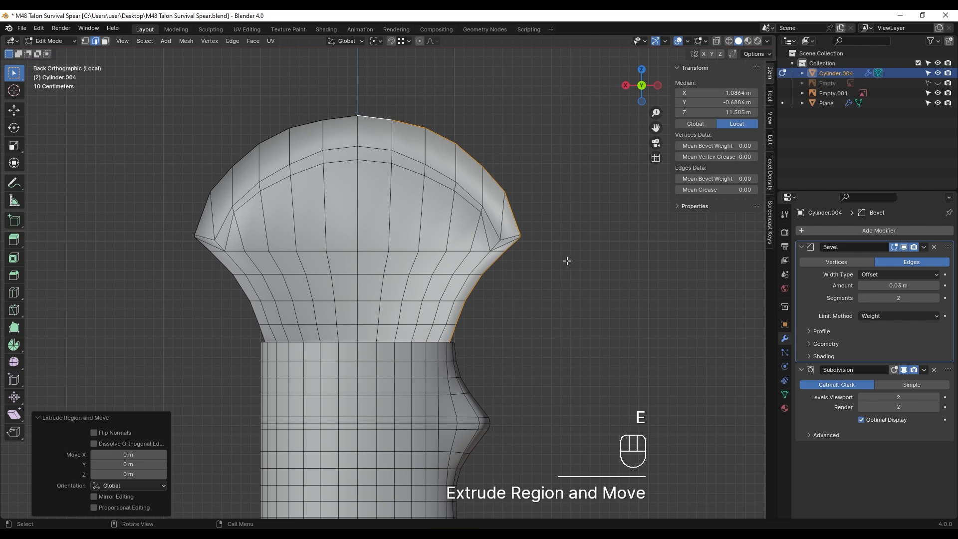
key("s")
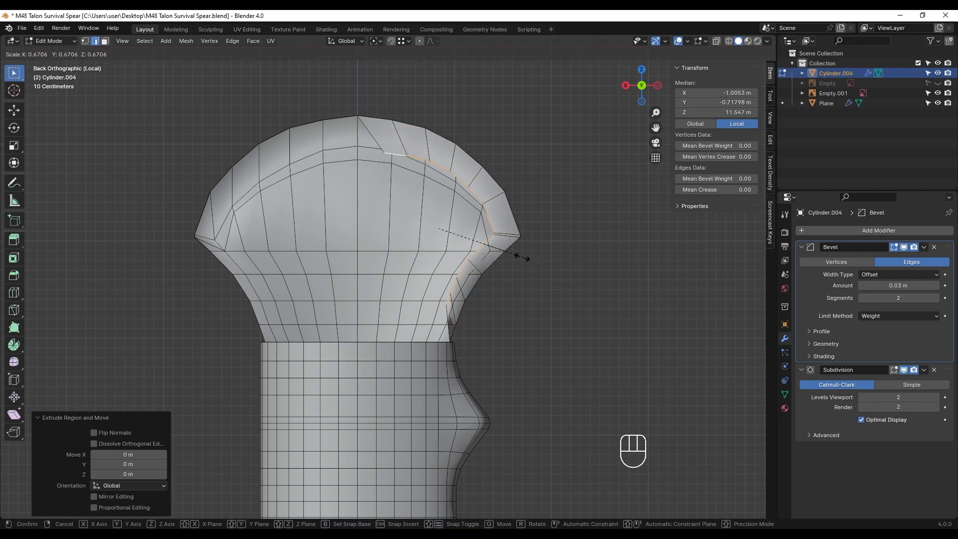
left_click(521, 257)
middle_click_drag(519, 280, 488, 319)
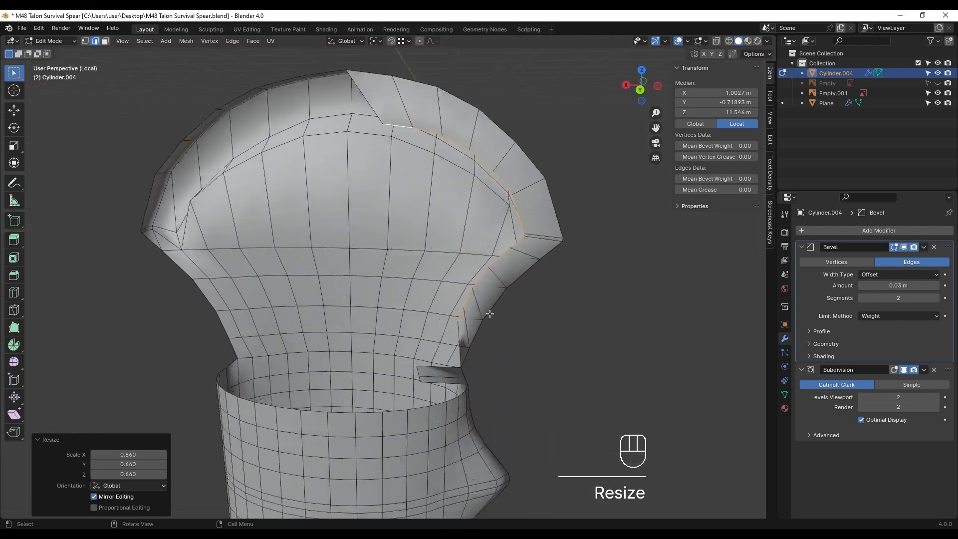
- Merge the lowest inner vertex of the new strip into the inner corner of the extruded cup-rim flap
scroll(478, 313, "up", 4)
key("1")
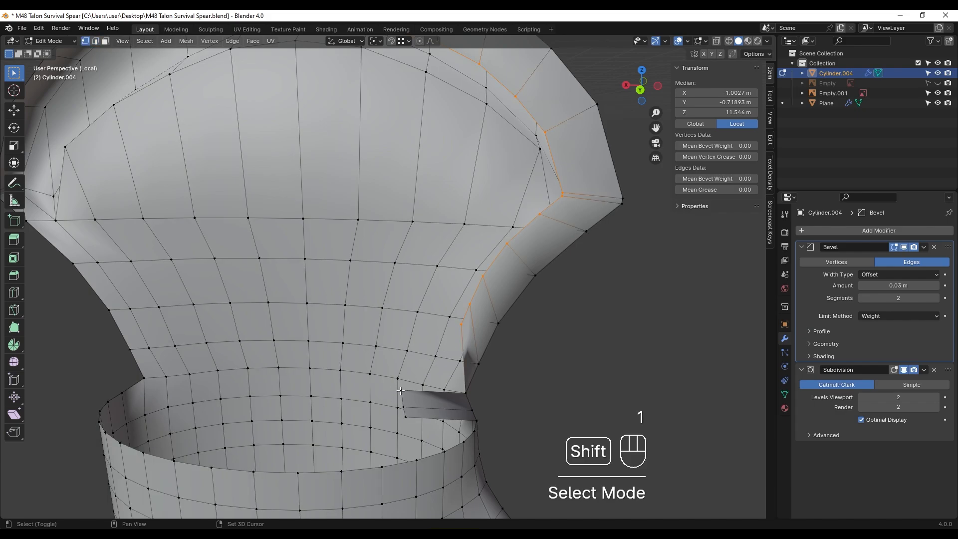
left_click_drag(534, 397, 529, 392)
left_click(462, 326)
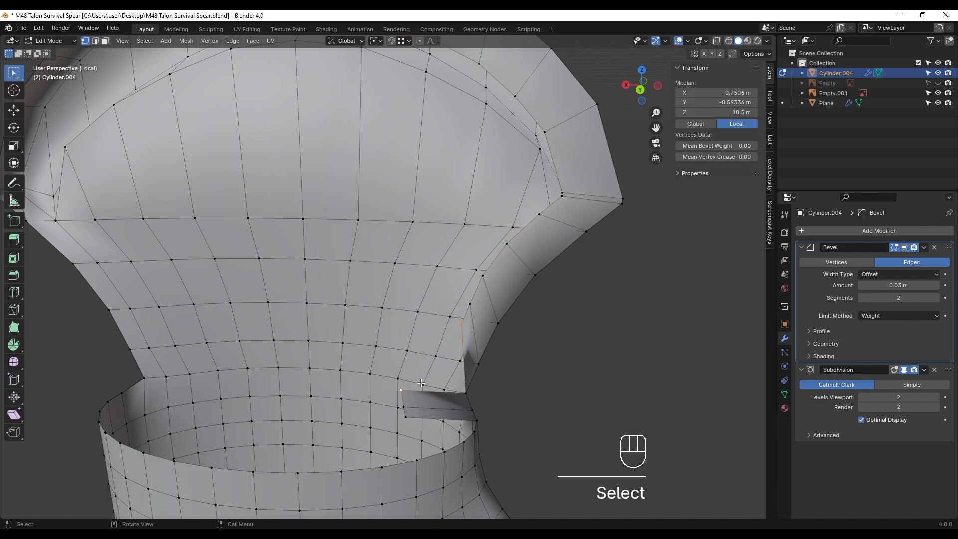
middle_click_drag(422, 383, 429, 396)
key("m")
left_click(433, 399)
left_click(528, 373)
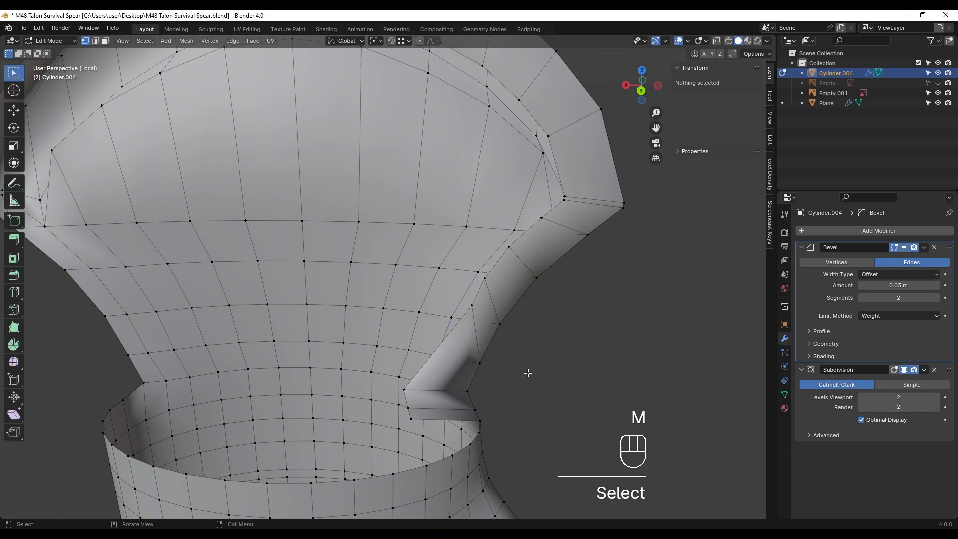
- Move the strip's upper inner end vertex along X and snap it to the centre line at X 0 m
middle_click_drag(529, 373, 389, 227)
left_click(389, 227)
key("g")
key("x")
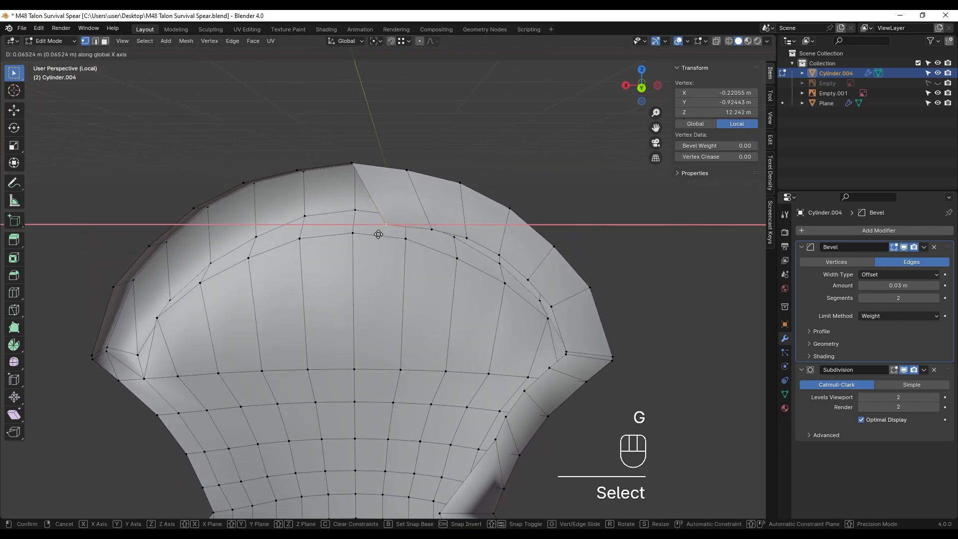
left_click(363, 179, "ctrl")
middle_click_drag(379, 210, 494, 319)
key("Tab")
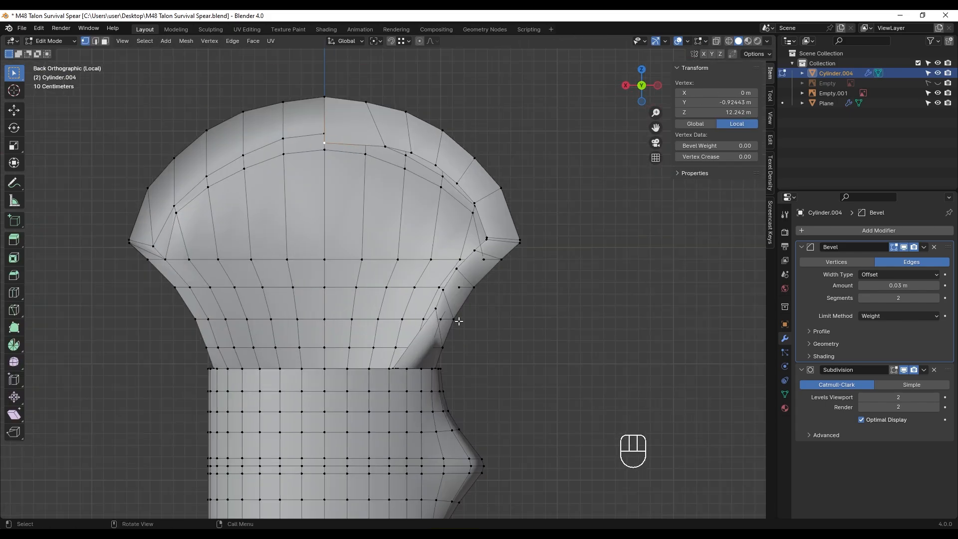
- Reposition the strip's inner vertices along the neck in back view to even out its width
scroll(459, 321, "up", 1)
left_click(438, 286)
key("g")
left_click(474, 260)
key("g")
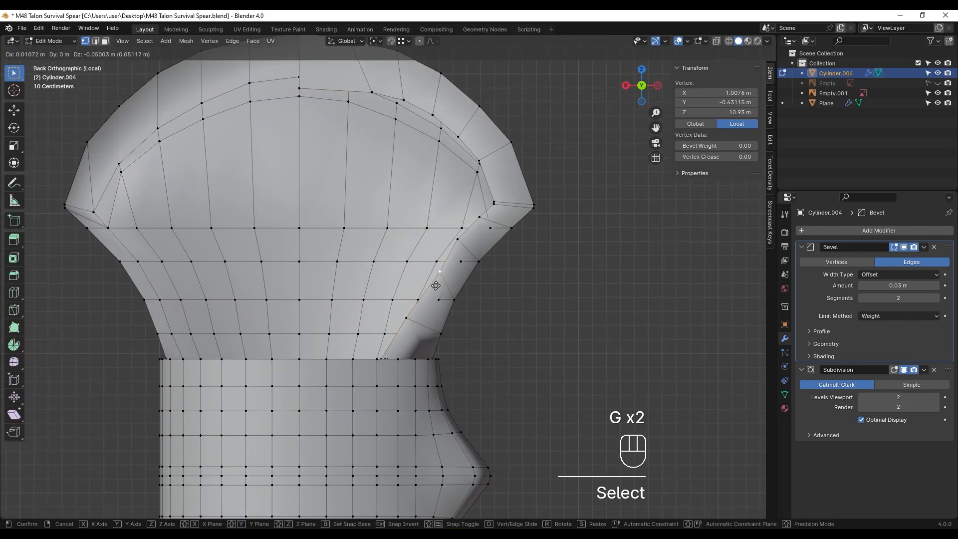
left_click(492, 244)
scroll(492, 243, "up", 2)
key("g")
left_click(469, 226)
- Bevel the edge across the corner where the neck strip meets the cup-rim flap
key("2")
middle_click_drag(469, 226, 371, 325)
left_click(371, 327)
scroll(399, 324, "up", 2)
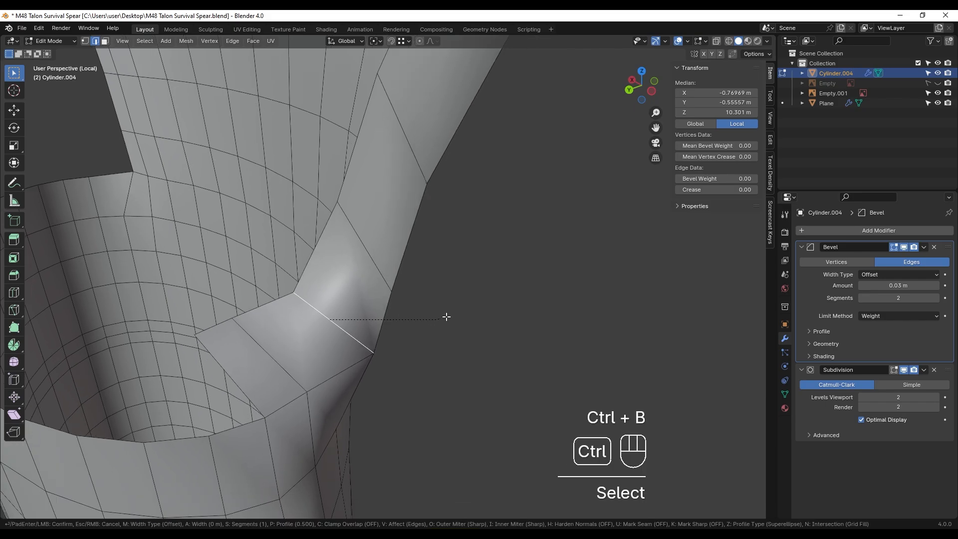
left_click(372, 327, "shift")
mouse_move(371, 327)
middle_mouse_down()
mouse_move(422, 280)
mouse_move(360, 337)
middle_mouse_up()
- Merge the two doubled vertex pairs at the bevelled corner's outer side and connect the lower corner vertex diagonally to the row below
key("1")
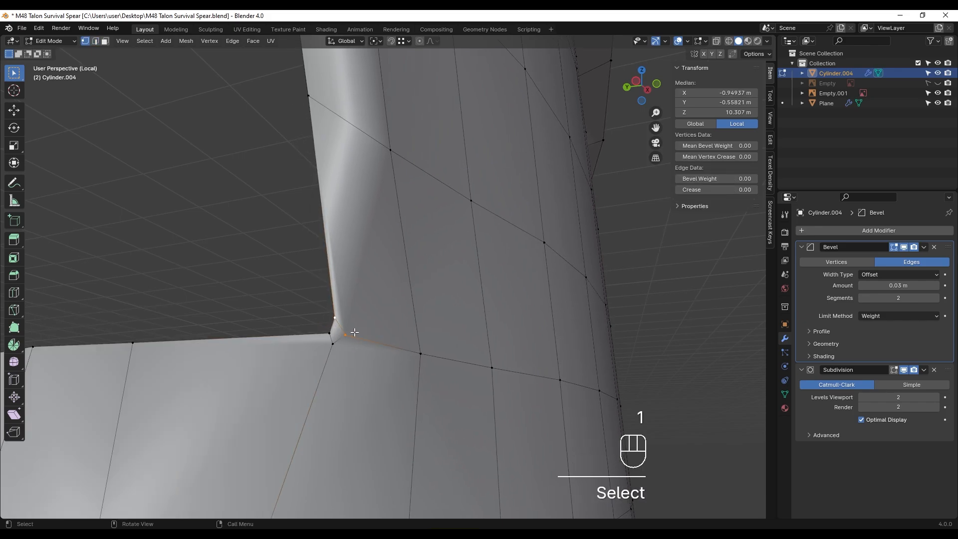
key("m")
left_click(364, 338)
left_click(333, 339)
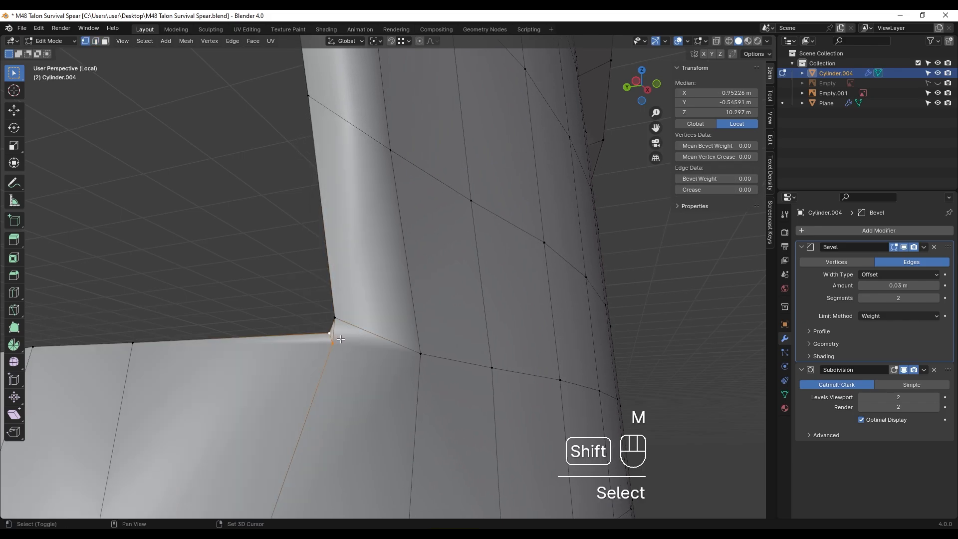
key("shift+r")
middle_click_drag(361, 331, 348, 244)
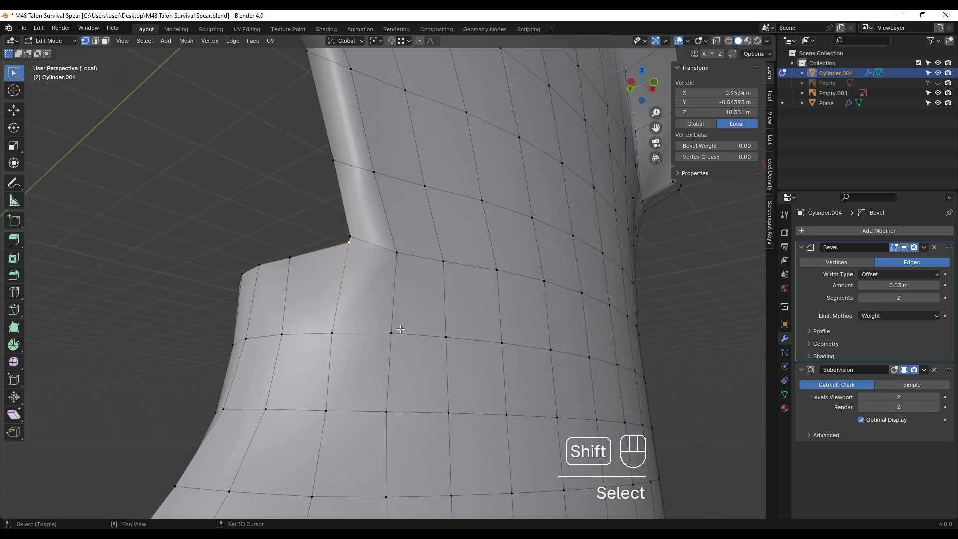
key("j")
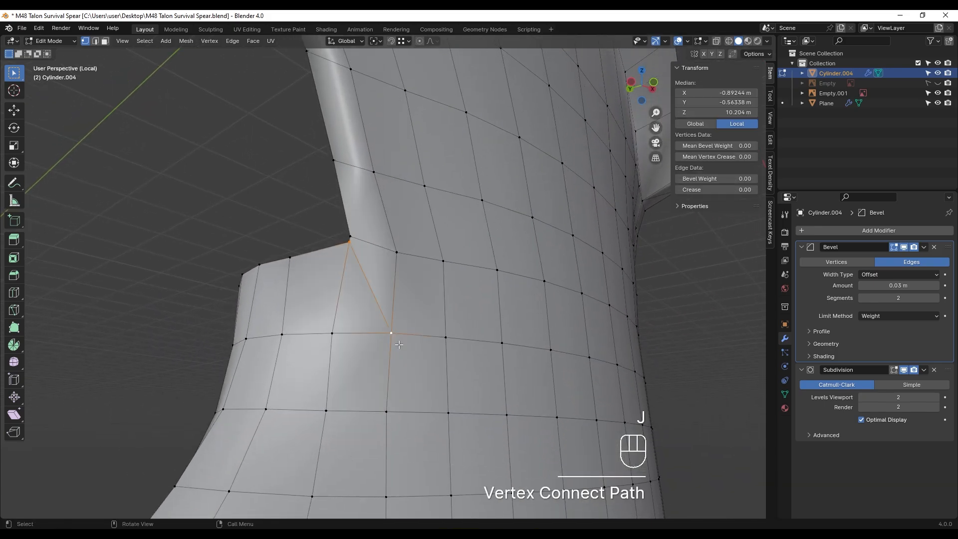
key("Tab")
middle_click_drag(385, 304, 286, 326)
- Set the mean bevel weight to 1.00 on the outer edge path from the cup rim up the neck to the top centre
key("Tab")
key("2")
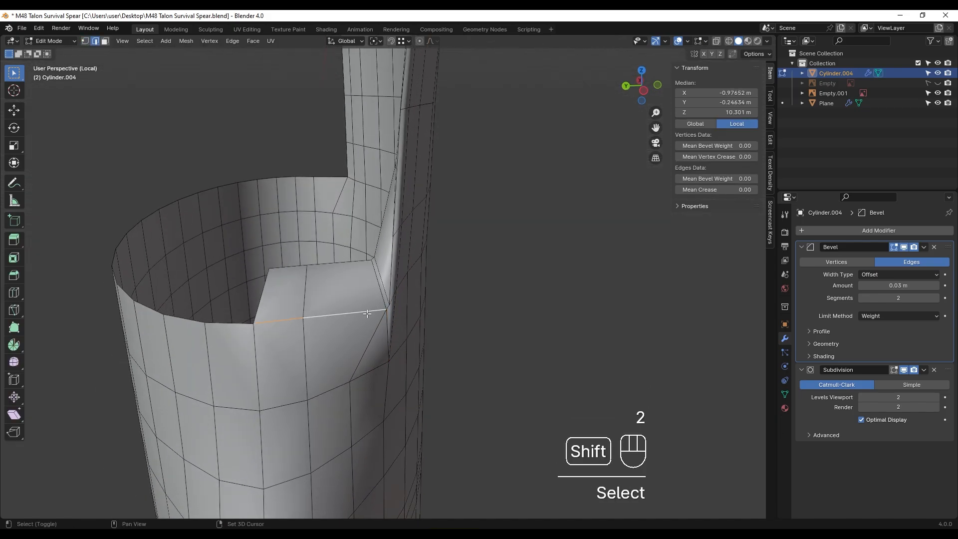
scroll(367, 314, "up", 2)
scroll(397, 299, "down", 3)
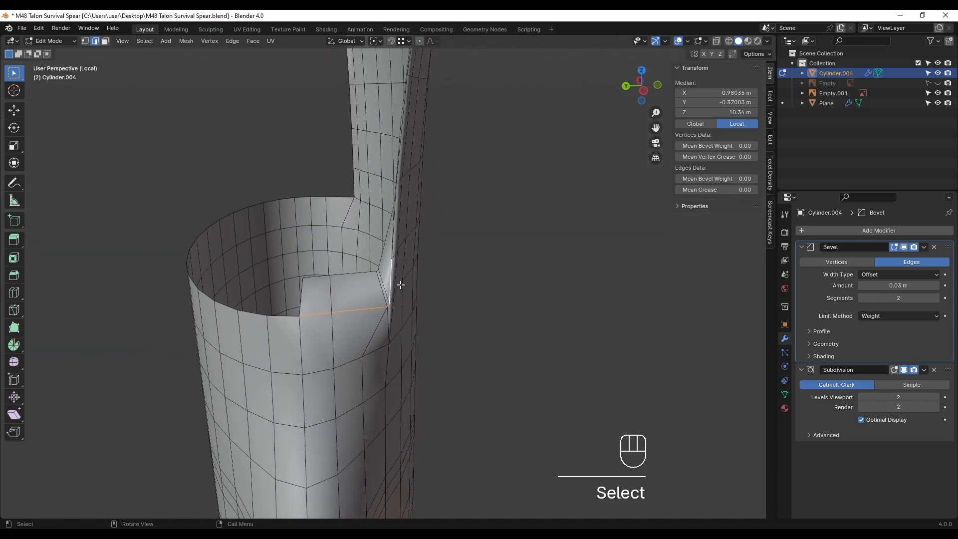
middle_click_drag(400, 284, 415, 245)
key("ctrl+z")
left_click(415, 245, "ctrl")
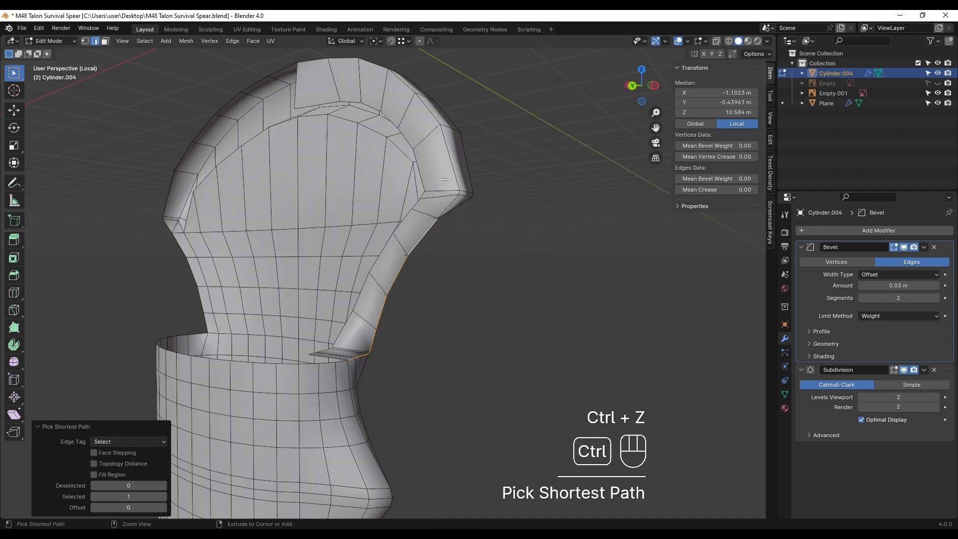
middle_click_drag(412, 160, 350, 165)
left_click(300, 155, "ctrl")
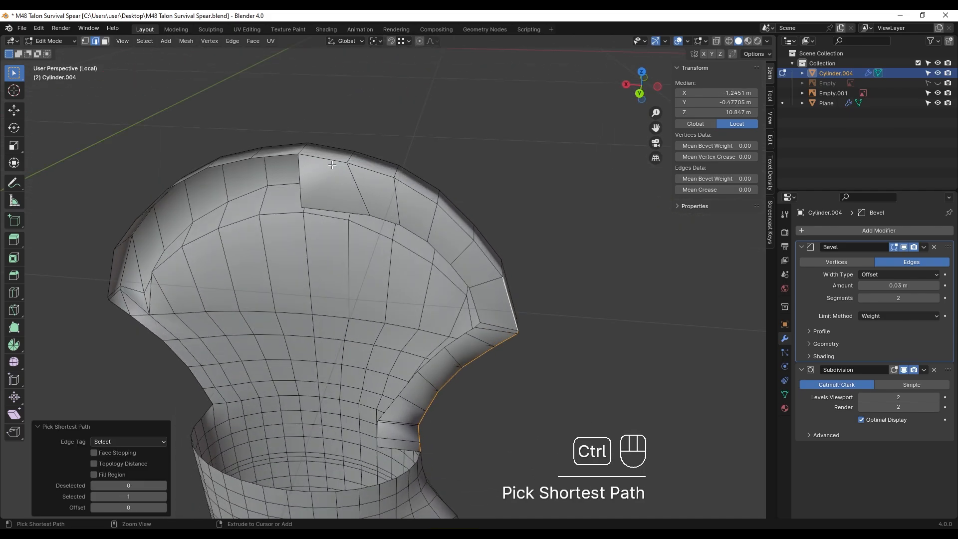
middle_click_drag(508, 254, 524, 215, "shift")
left_click_drag(691, 181, 728, 181)
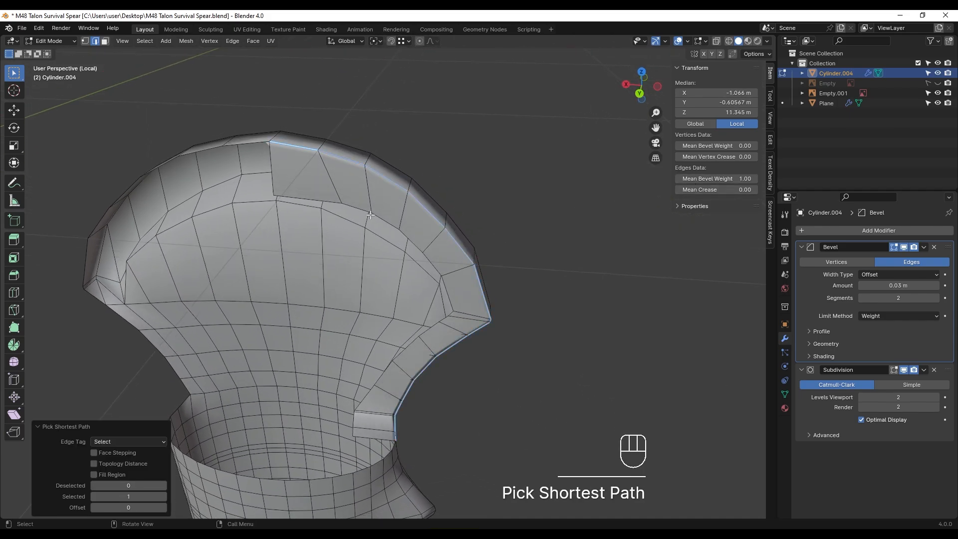
key("Tab")
- Select the head's outer rim edge path from the neck corner to the top and flatten it to scale 0 along global Y
key("Tab")
key("z")
left_click(332, 317)
left_click(370, 323, "shift")
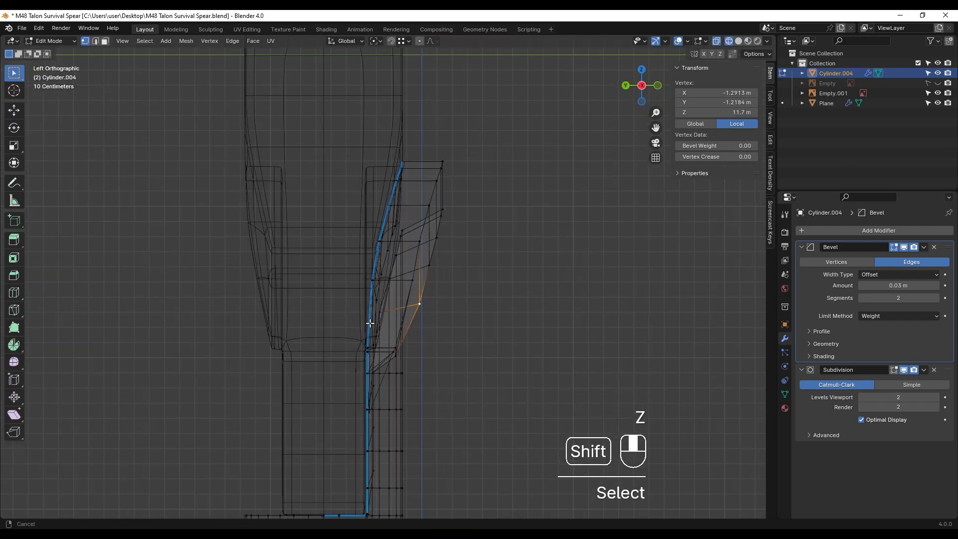
left_click(369, 332)
middle_click_drag(369, 331, 427, 312)
left_click(383, 215, "ctrl")
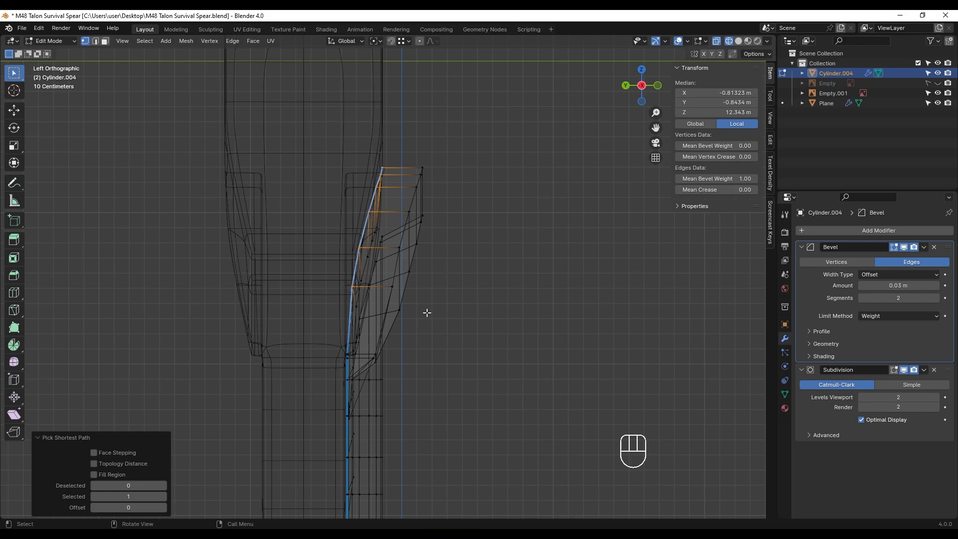
key("y")
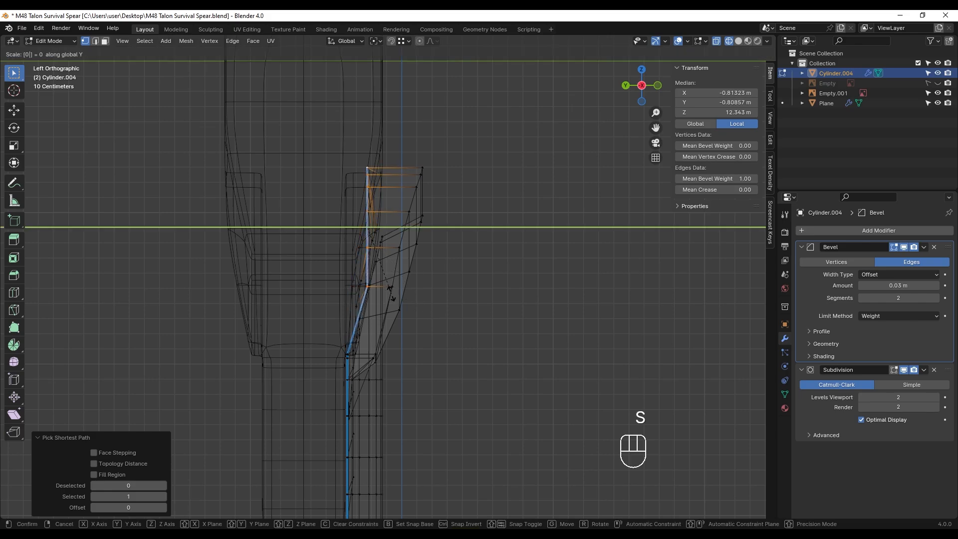
key("Return")
- Move the flattened outer rim path about 0.13 m along global Y, snapping it in line with the neck's straight edge
scroll(391, 291, "up", 2)
middle_click_drag(390, 292, 406, 317, "shift")
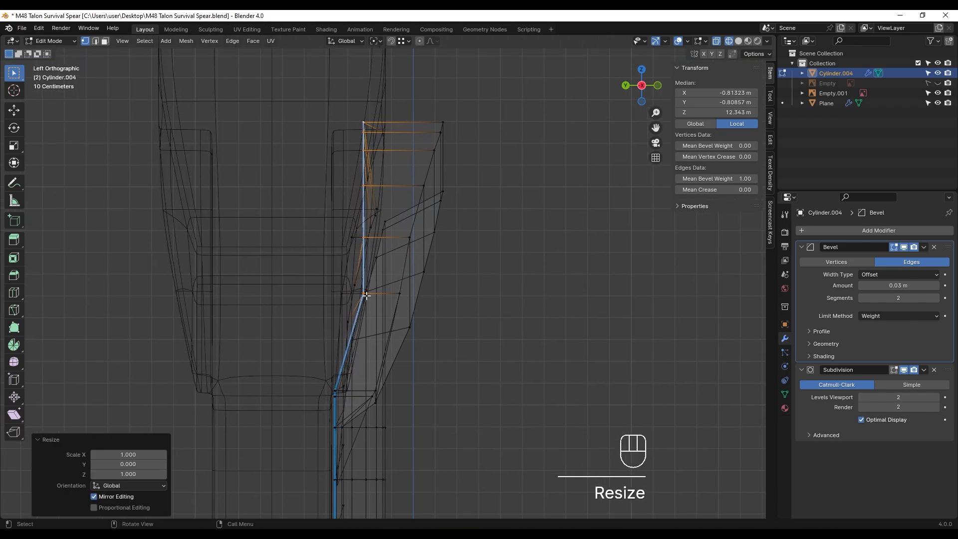
key("g")
key("y")
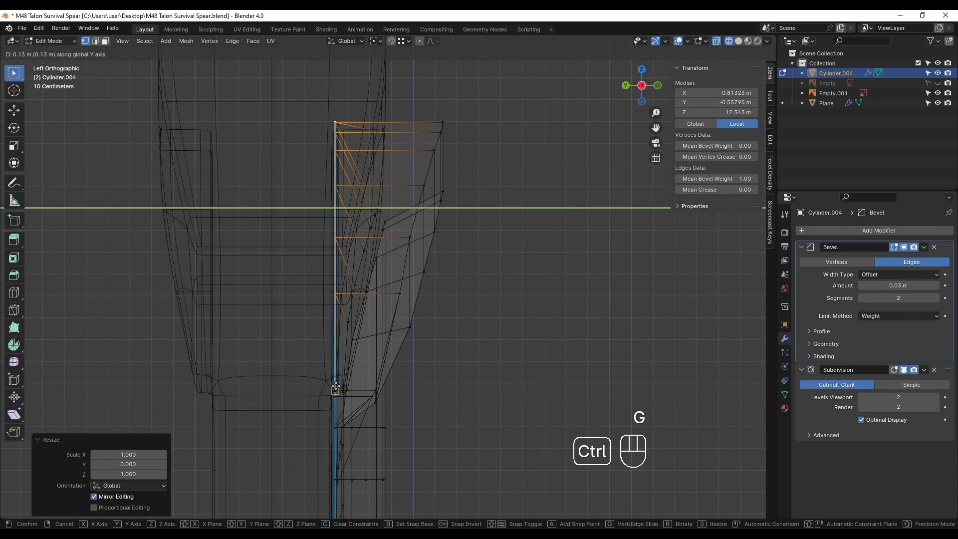
left_click(336, 386, "ctrl")
- Select the head rim's inner edge path down to the neck corner and flatten it to scale 0 along global Y
middle_click_drag(357, 318, 394, 321)
key("z")
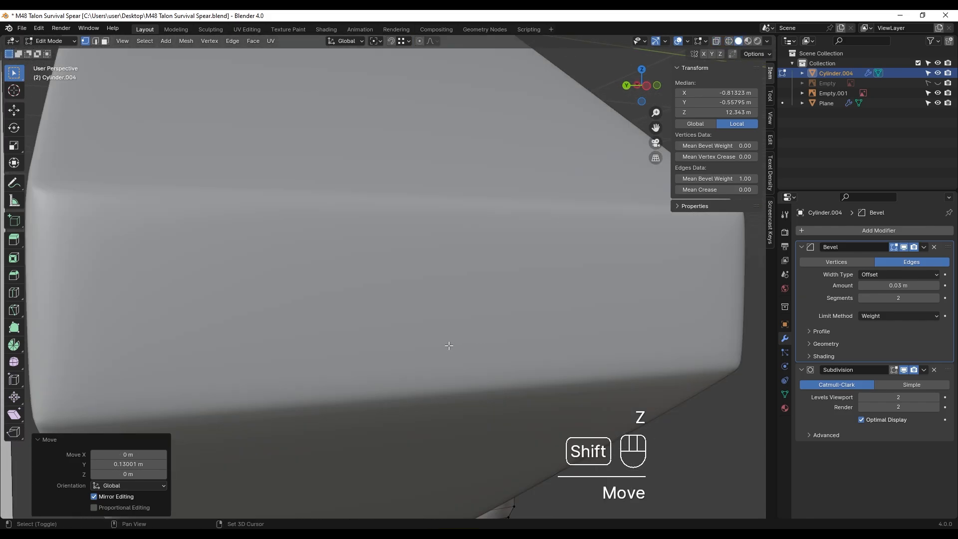
middle_click_drag(449, 344, 462, 342, "shift")
key("z")
mouse_move(301, 323)
middle_mouse_down()
mouse_move(387, 329)
mouse_move(442, 236)
middle_mouse_up()
left_click(334, 221)
left_click(475, 230, "ctrl")
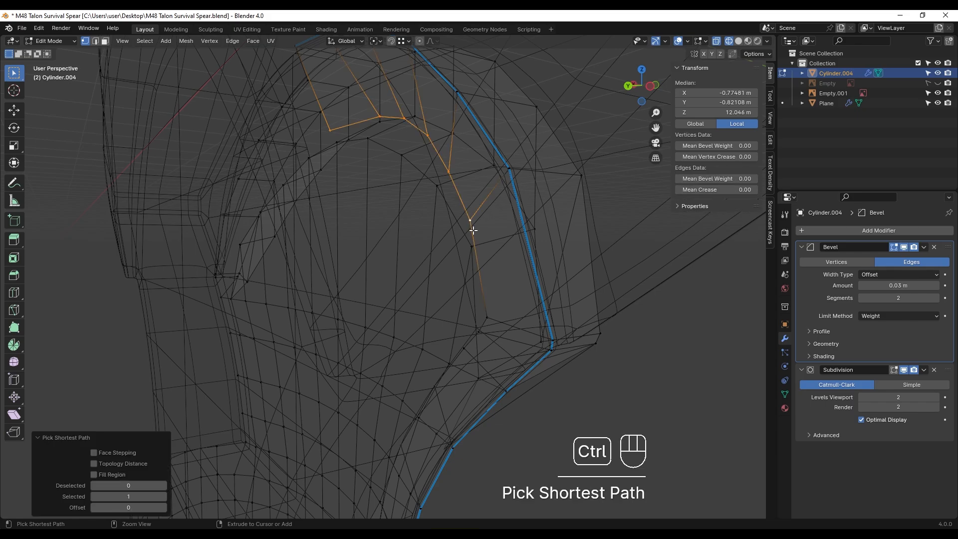
middle_click_drag(486, 320, 533, 333)
middle_click_drag(545, 369, 485, 357, "alt")
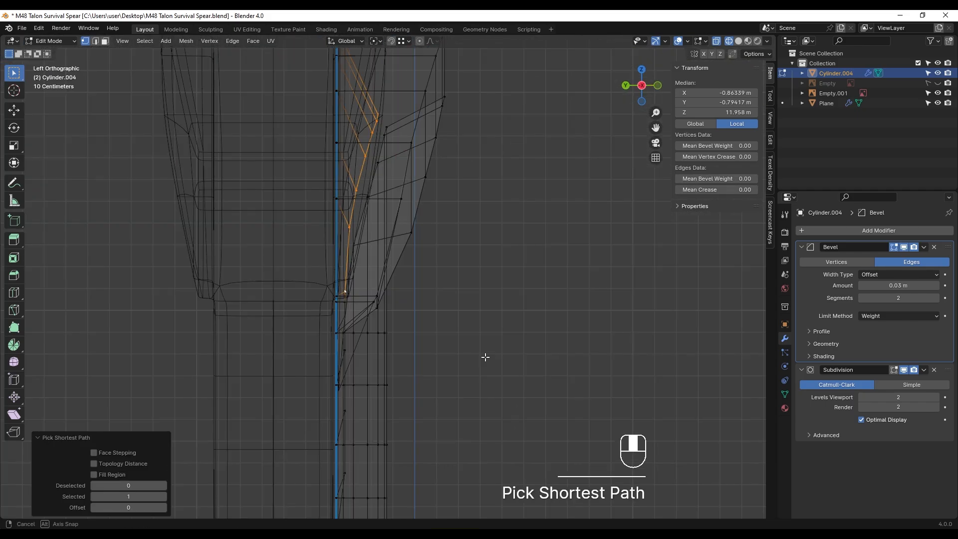
scroll(350, 325, "up", 2)
middle_click_drag(332, 321, 334, 342, "shift")
key("s")
key("y")
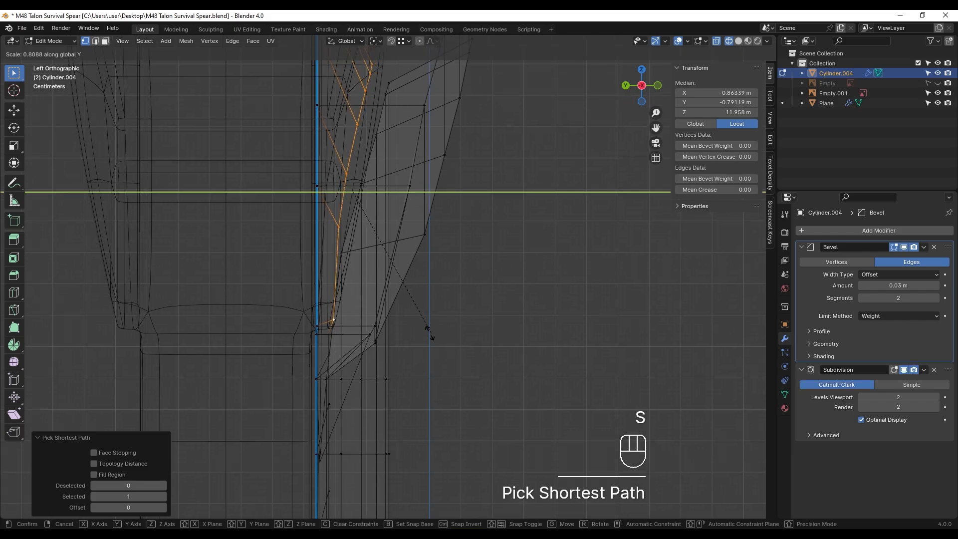
key("0")
left_click(430, 333)
- Move the flattened inner rim path about 0.114 m along global Y, snapping it onto the outer edge's plane
middle_click_drag(430, 333, 447, 335, "shift")
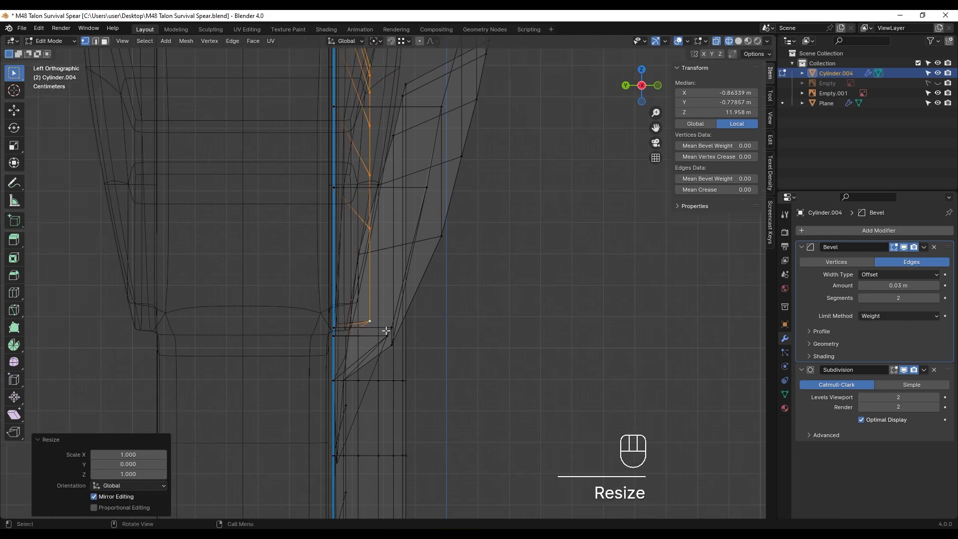
key("g")
key("y")
left_click(339, 328)
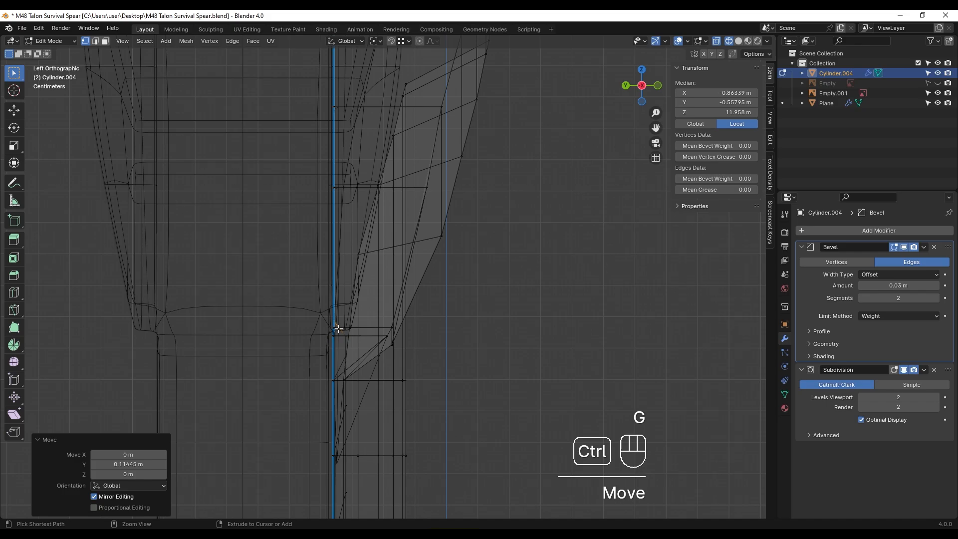
- Select the neck strip's inner edge path down to just above the cup rim and flatten it to scale 0 along global Y
key("z")
left_click(421, 187)
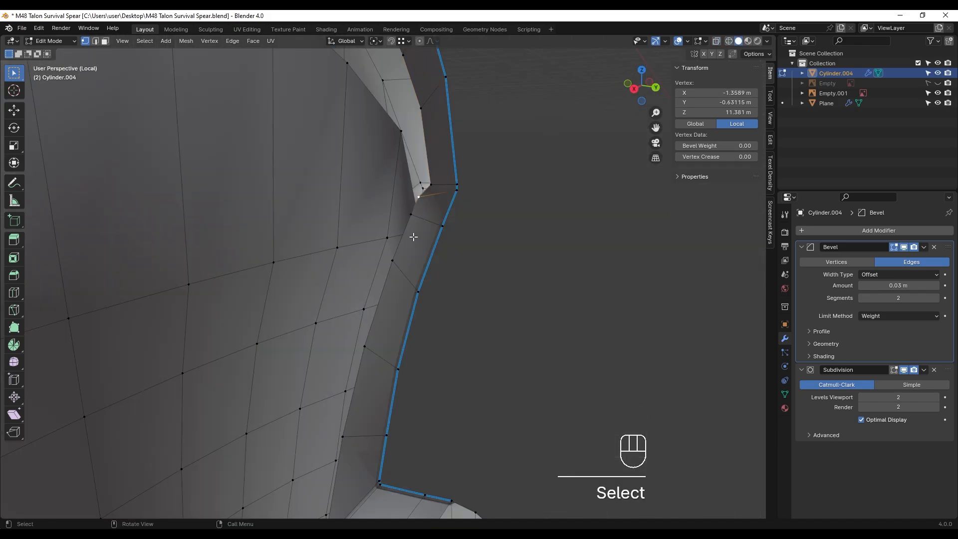
middle_click_drag(452, 236, 520, 194, "shift")
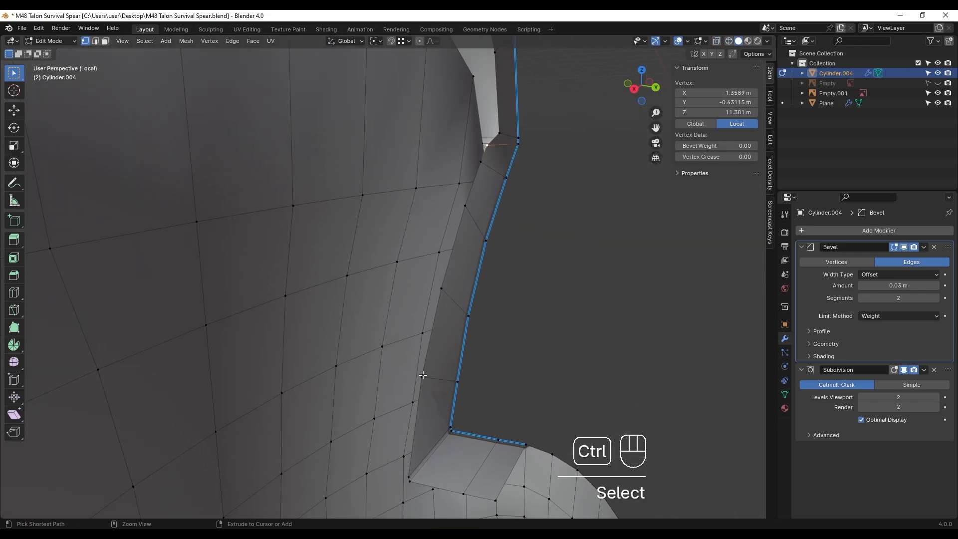
left_click(423, 376, "ctrl")
middle_click_drag(423, 376, 359, 324)
key("z")
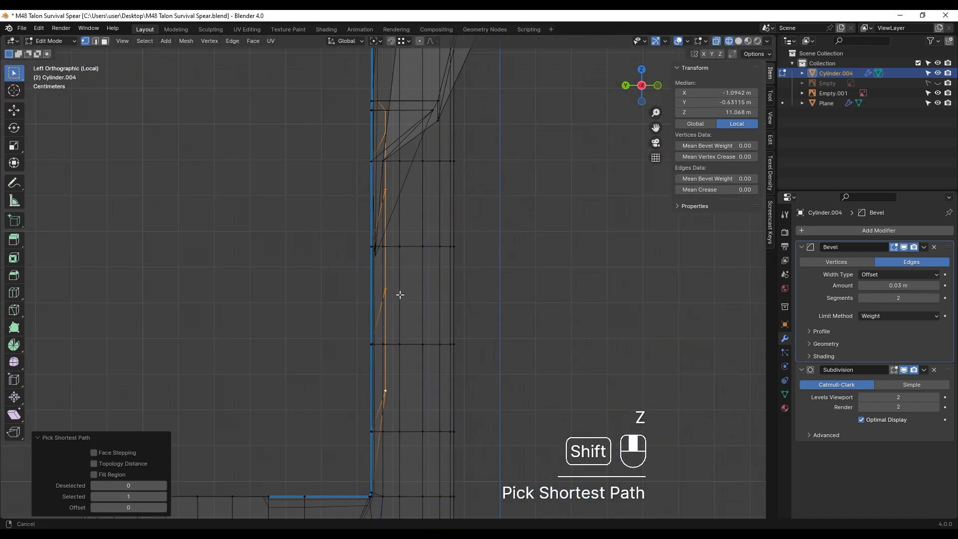
key("s")
key("y")
mouse_move(398, 295)
middle_mouse_down("shift")
mouse_move(401, 248)
mouse_move(398, 280)
middle_mouse_up("shift")
key("0")
left_click(422, 335)
- Move the neck strip's inner path about 0.039 m along global Y onto the outer edge's plane
key("g")
key("y")
left_click(341, 292)
key("z")
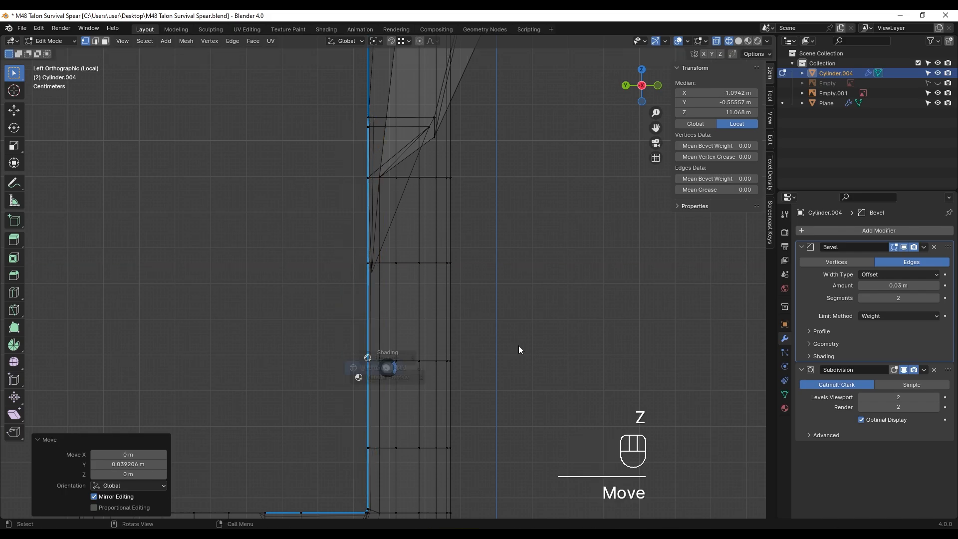
key("Tab")
middle_click_drag(398, 335, 385, 340)
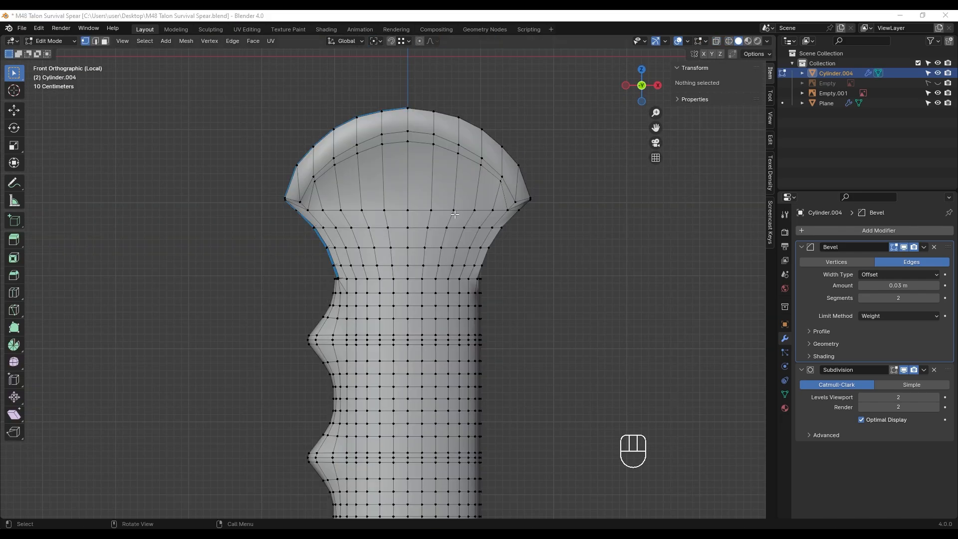
- Delete the +X half of the handle's head, neck and uppermost shaft row in front view
middle_click_drag(451, 240, 463, 292, "shift")
scroll(447, 265, "up", 2)
key("z")
scroll(444, 251, "down", 2)
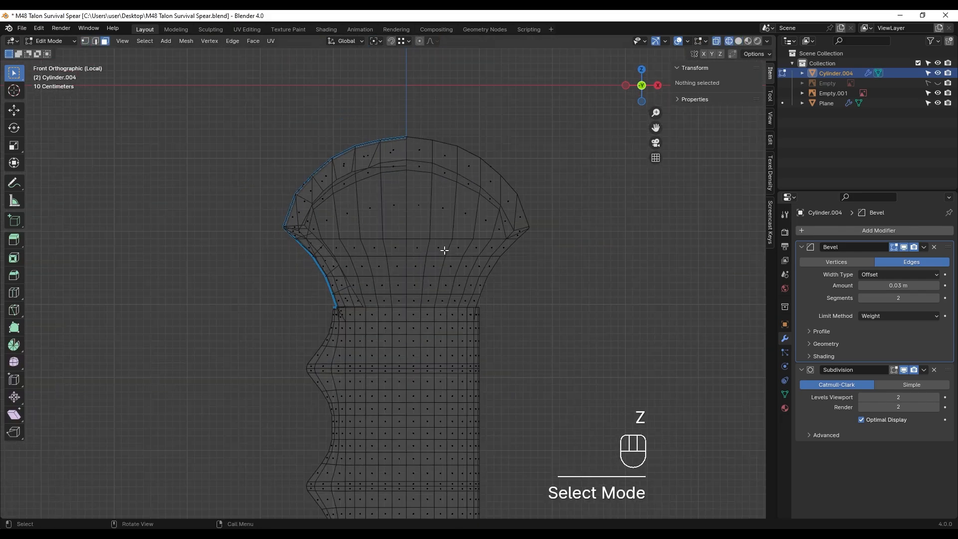
left_click_drag(418, 267, 546, 334)
scroll(545, 334, "up", 1)
middle_click_drag(546, 334, 475, 306, "shift")
key("x")
left_click(507, 314)
- Symmetrize the remaining half of the head, neck and uppermost shaft row from -X to +X
scroll(502, 317, "up", 1)
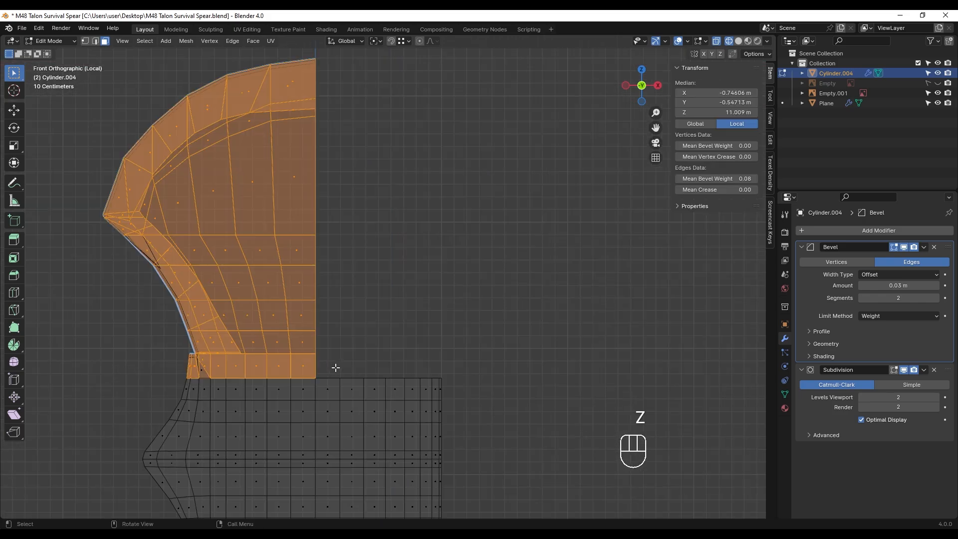
left_click_drag(333, 370, 57, 46)
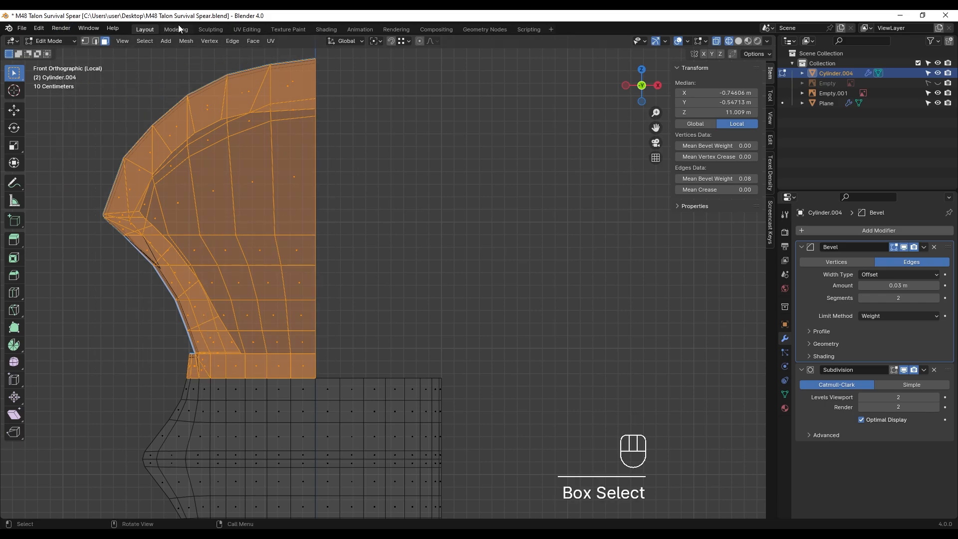
left_click(186, 41)
left_click(204, 187)
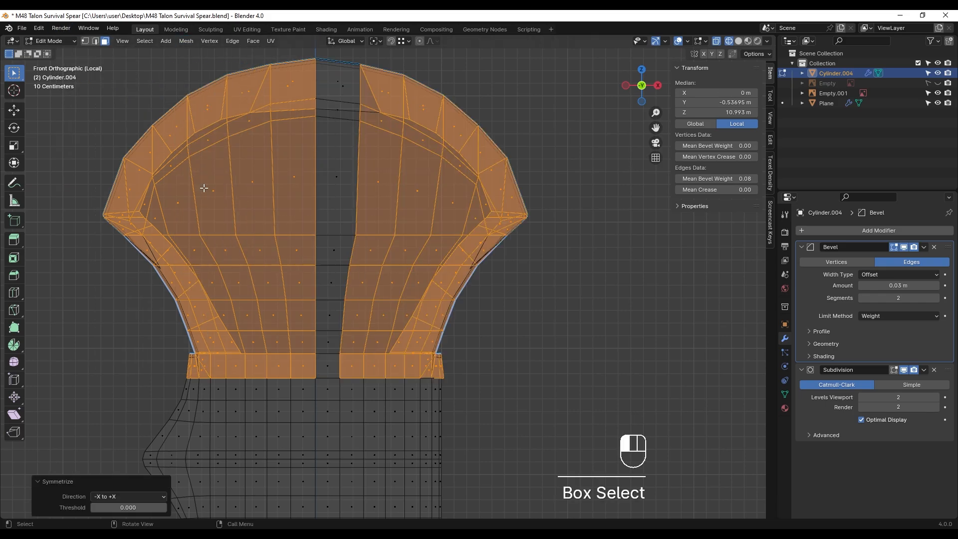
left_click(551, 325)
- Merge all vertices of the handle by distance with a 0.0001 m threshold
mouse_move(493, 370)
middle_mouse_down()
mouse_move(415, 332)
mouse_move(433, 318)
middle_mouse_up()
key("z")
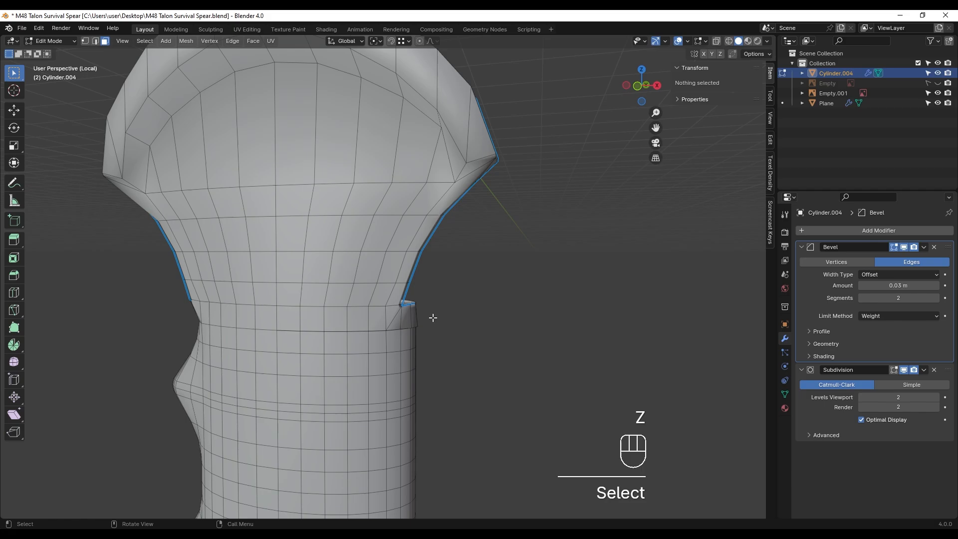
key("a")
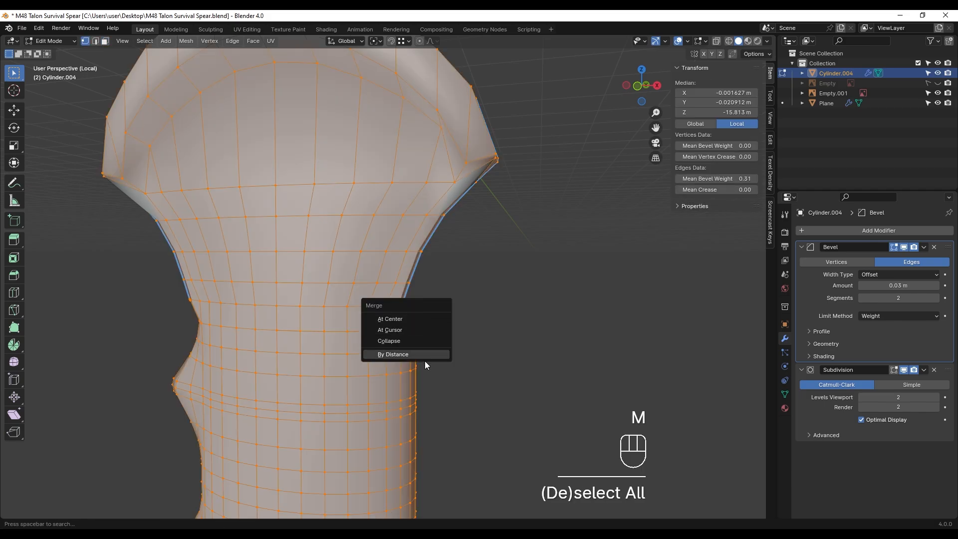
left_click(425, 360)
middle_click_drag(450, 349, 443, 350)
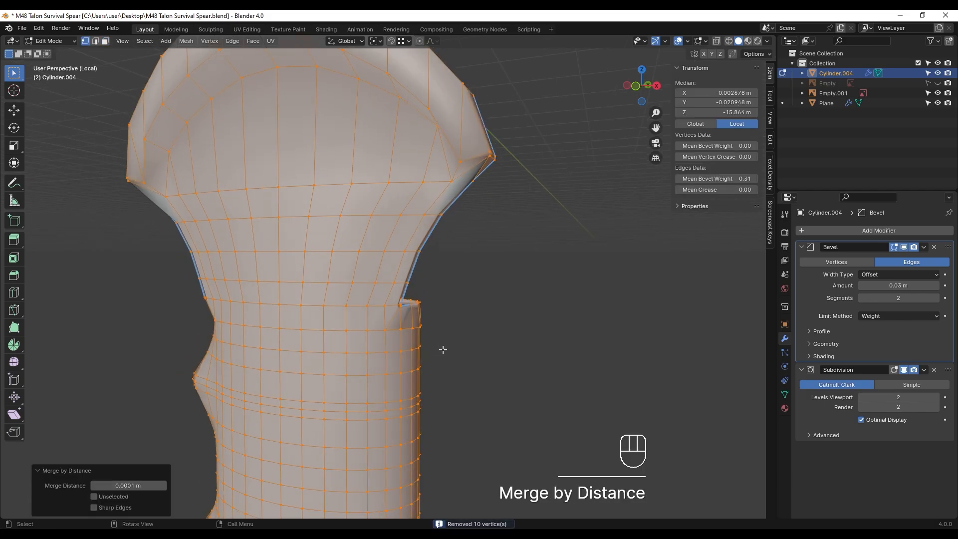
- Merge the unjoined vertices at the seam below the neck notch on the +X side
scroll(434, 319, "up", 6)
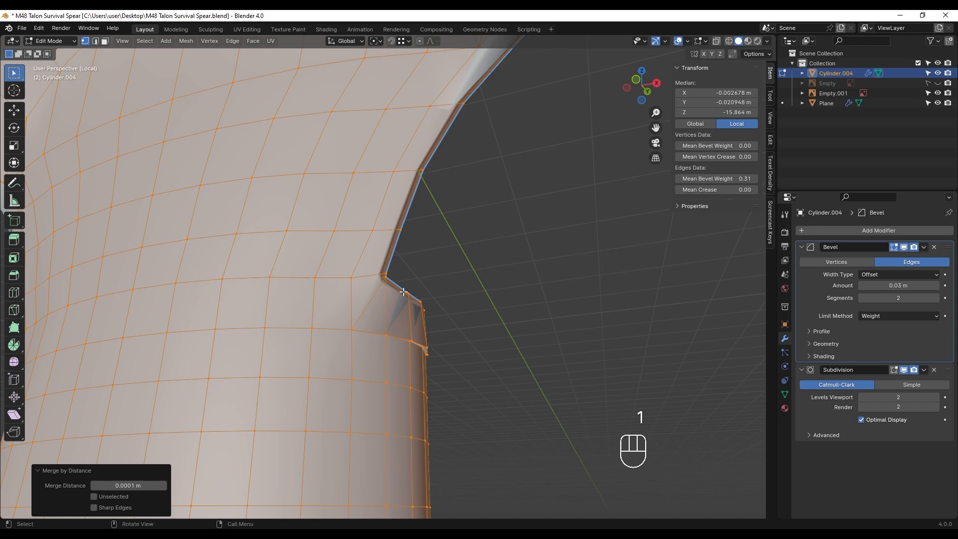
mouse_move(430, 292)
middle_mouse_down()
mouse_move(439, 285)
mouse_move(405, 279)
mouse_move(442, 353)
mouse_move(395, 374)
middle_mouse_up()
left_click(410, 258, "shift")
key("m")
left_click(430, 256)
left_click(406, 271)
- Delete the +Y half of the uppermost shaft row's faces in right view
key("z")
key("3")
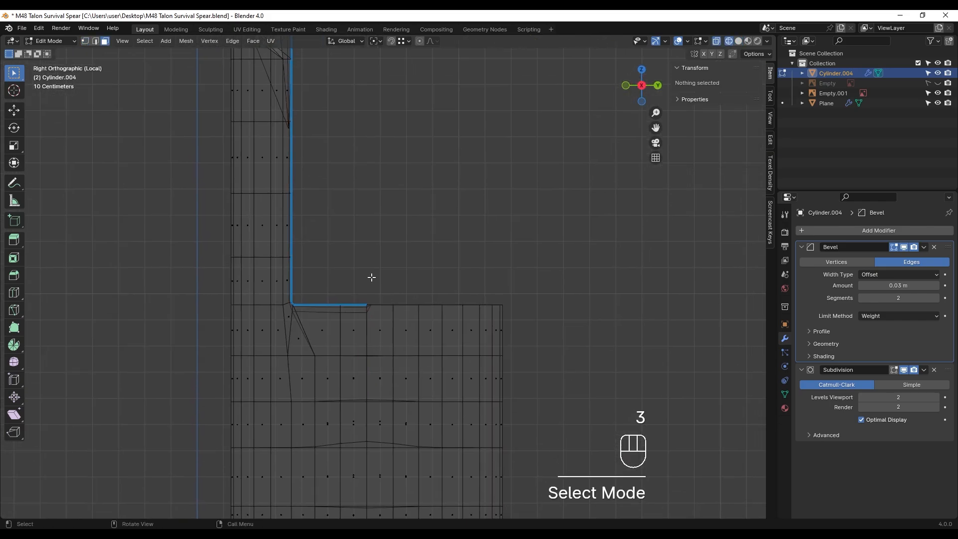
left_click_drag(486, 344, 559, 355)
key("x")
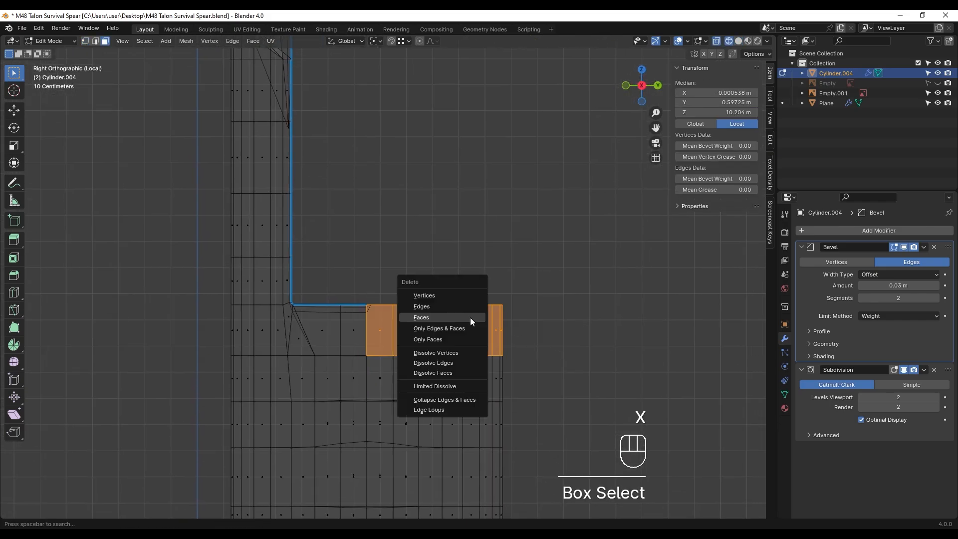
left_click(470, 318)
- Symmetrize the head, neck and remaining uppermost shaft row from -Y to +Y
scroll(450, 304, "down", 6)
middle_click_drag(423, 297, 406, 360, "shift")
left_click_drag(404, 361, 216, 86)
middle_click_drag(448, 201, 439, 227, "shift")
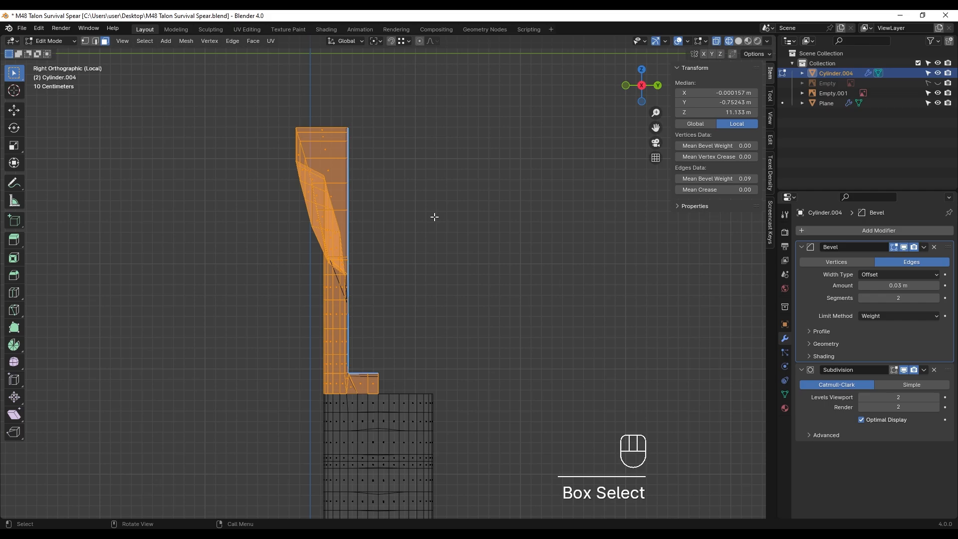
left_click(186, 41)
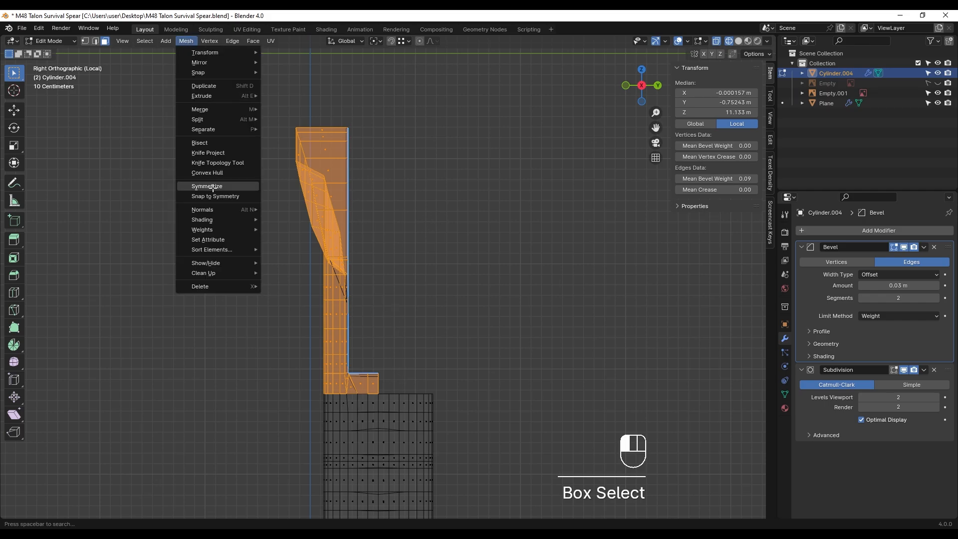
left_click(213, 187)
left_click(112, 496)
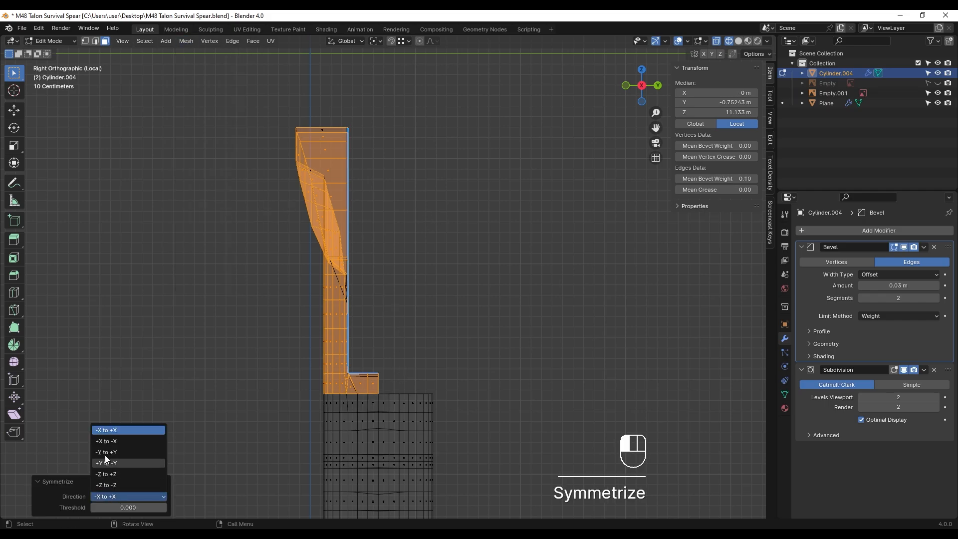
left_click(106, 451)
key("z")
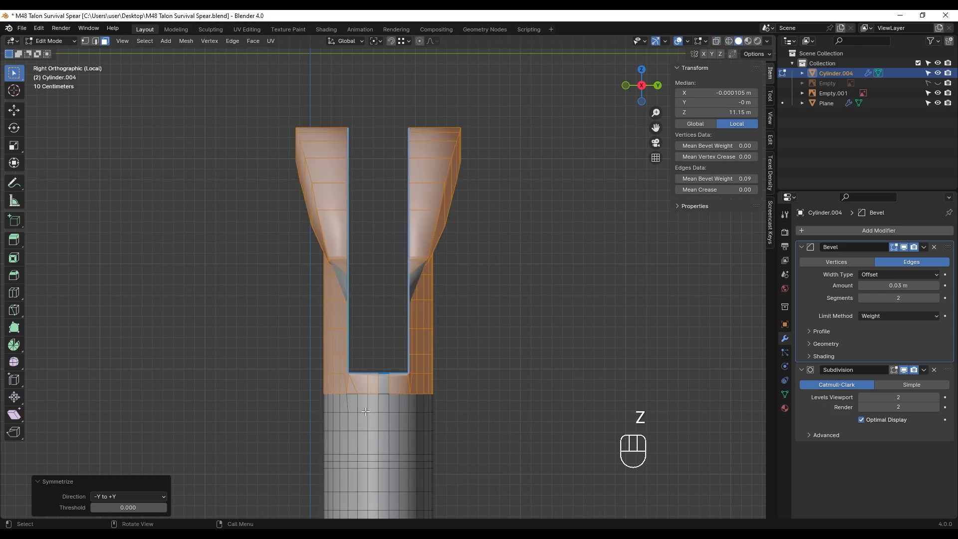
- Select the whole handle mesh and merge its doubled vertices by distance
scroll(392, 301, "up", 3)
key("Tab")
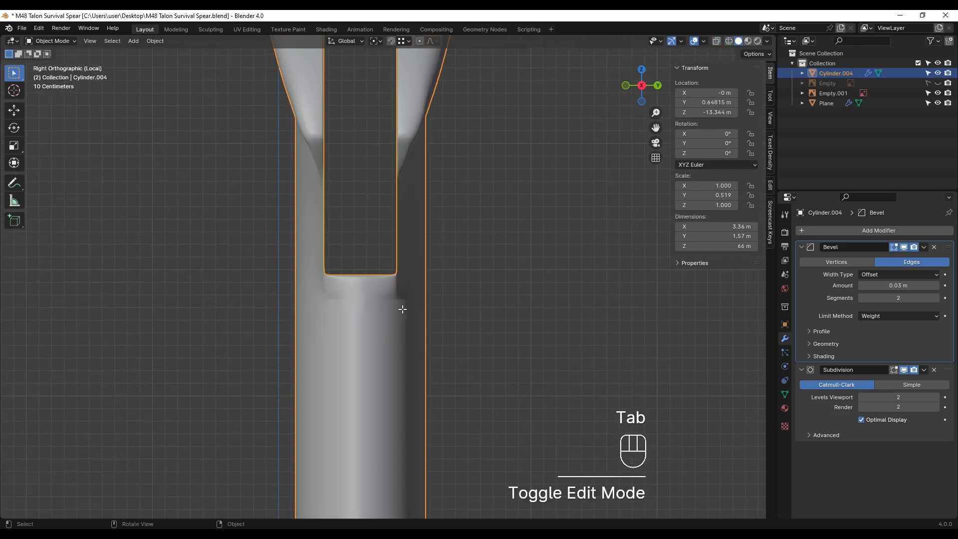
key("Tab")
key("1")
key("a")
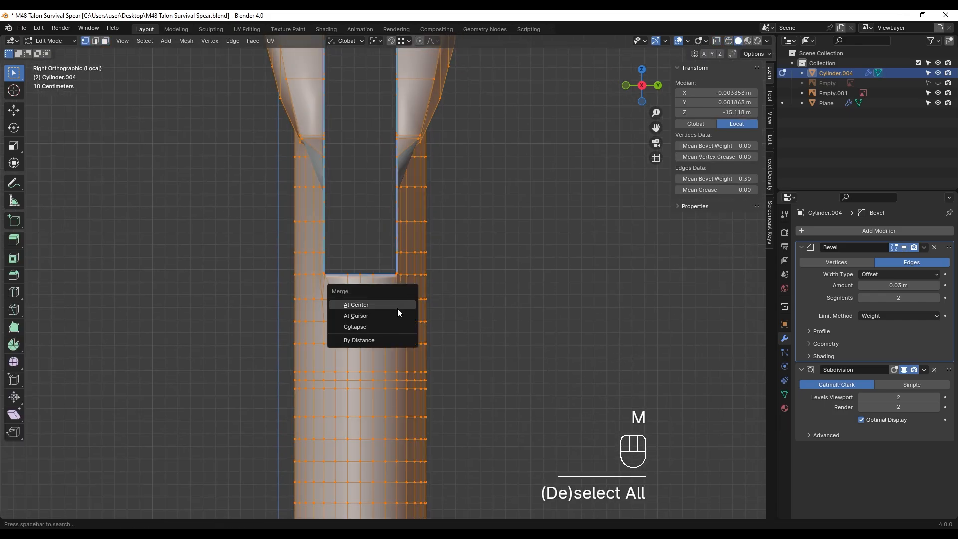
left_click(379, 340)
mouse_move(391, 347)
middle_mouse_down()
mouse_move(464, 306)
mouse_move(612, 299)
mouse_move(525, 306)
middle_mouse_up()
- Merge the unjoined vertex pairs in the row below the cup rim beside the mirrored notch corners
key("z")
middle_click_drag(442, 313, 299, 280)
left_click(348, 290)
left_click(343, 291, "shift")
key("m")
left_click(368, 301)
scroll(280, 266, "up", 4)
left_click(280, 266)
left_click(287, 274, "shift")
key("shift+r")
scroll(286, 274, "down", 5)
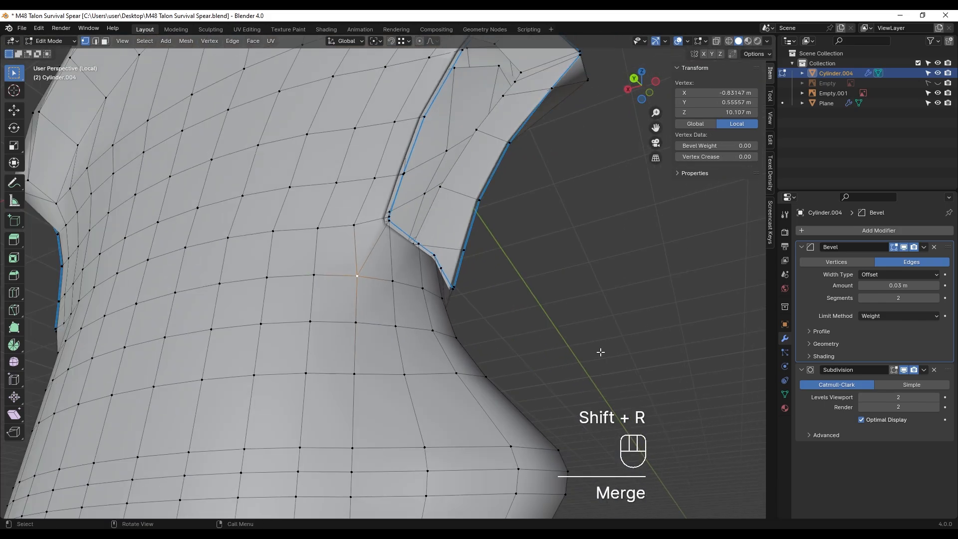
- Merge at center the unjoined vertex pairs below the lower notch corners on the handle's +X side
mouse_move(601, 353)
middle_mouse_down()
mouse_move(457, 353)
mouse_move(321, 301)
mouse_move(447, 306)
mouse_move(492, 182)
middle_mouse_up()
key("Tab")
key("Tab")
scroll(448, 305, "up", 1)
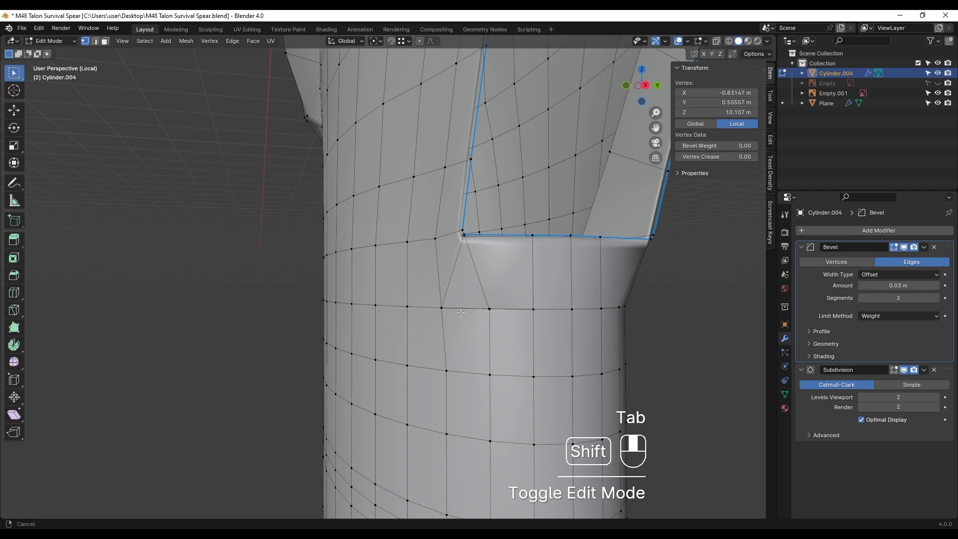
scroll(459, 279, "up", 4)
key("z")
middle_click_drag(435, 272, 413, 270)
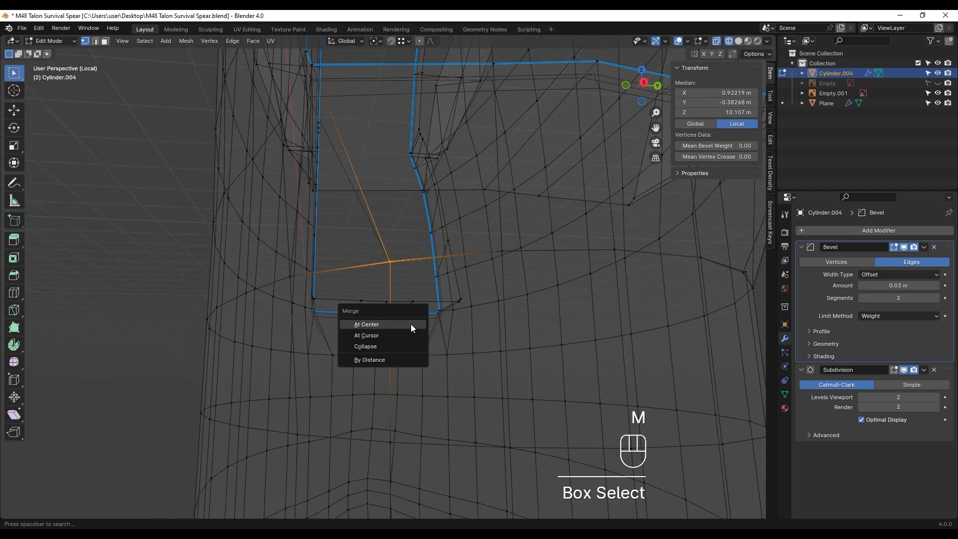
left_click(411, 325)
middle_click_drag(420, 325, 285, 246)
key("shift+r")
left_click_drag(286, 246, 314, 267)
key("z")
key("Tab")
scroll(305, 268, "down", 3)
middle_click_drag(304, 268, 481, 339)
- Scale the two vertices in the row below the notch's lower corners slightly apart
key("Tab")
left_click(401, 346)
left_click(494, 348, "shift")
key("s")
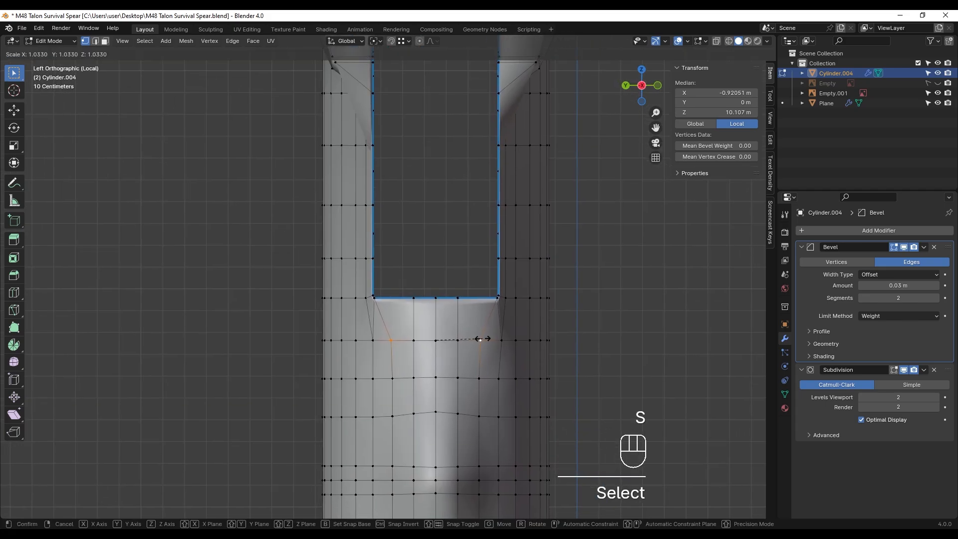
left_click(482, 339)
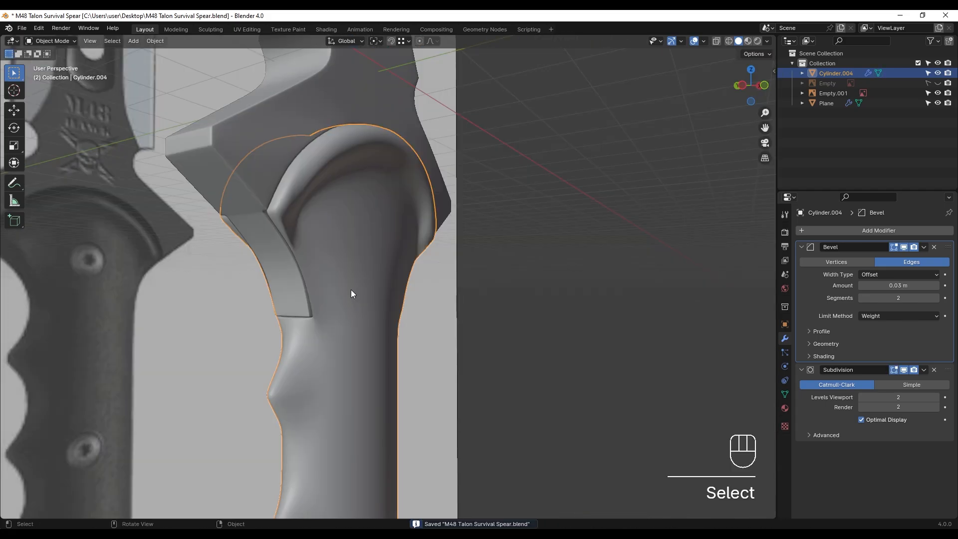
- Select the notch's -Y side edge vertices in left view and move them about 0.0098 m along Y
key("Tab")
middle_click_drag(351, 293, 385, 300, "alt")
key("shift+z")
scroll(332, 267, "up", 4)
middle_click_drag(332, 267, 403, 345, "shift")
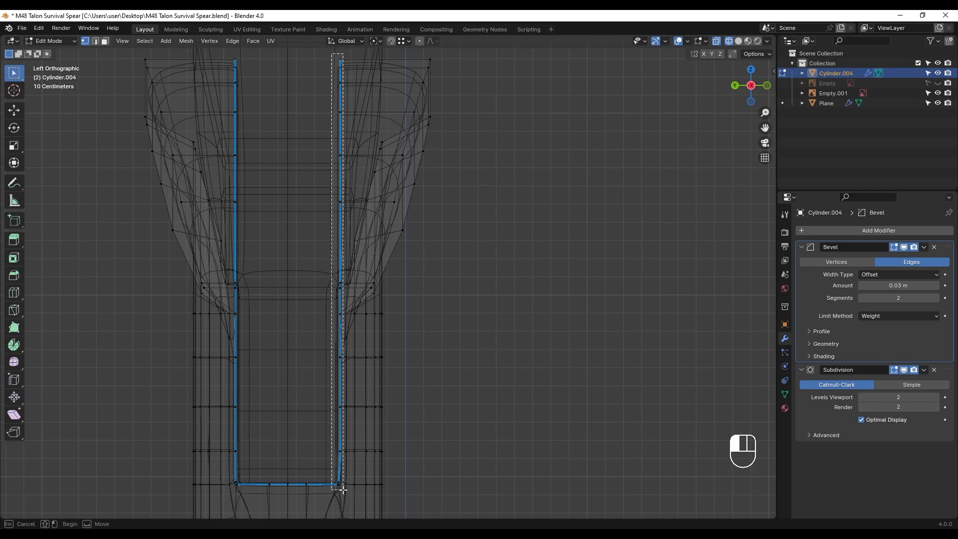
left_click_drag(343, 490, 343, 489, "shift")
scroll(343, 450, "up", 6)
key("g")
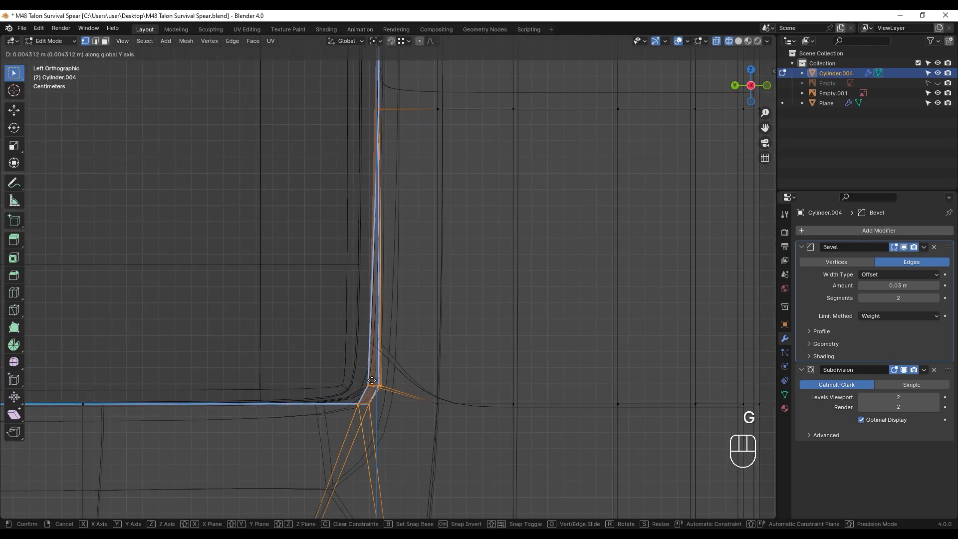
left_click(339, 370)
key("shift+z")
scroll(447, 368, "down", 8)
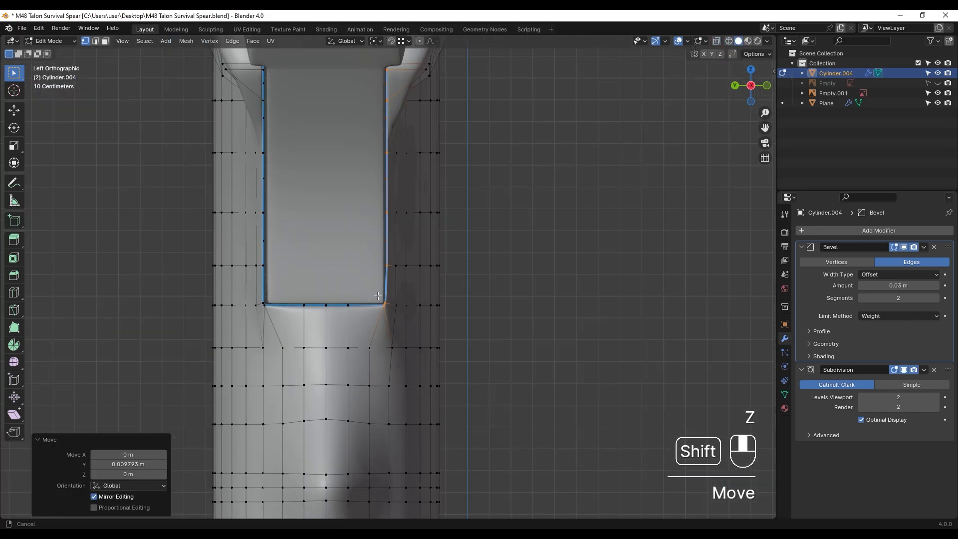
- Select the notch's +Y side edge vertices in left view and move them about -0.012 m along Y
middle_click_drag(378, 296, 381, 324, "shift")
scroll(389, 380, "up", 2)
middle_click_drag(389, 380, 338, 355)
scroll(338, 355, "down", 5)
middle_click_drag(338, 319, 346, 349, "shift")
key("shift+z")
left_click_drag(343, 349, 335, 375, "shift")
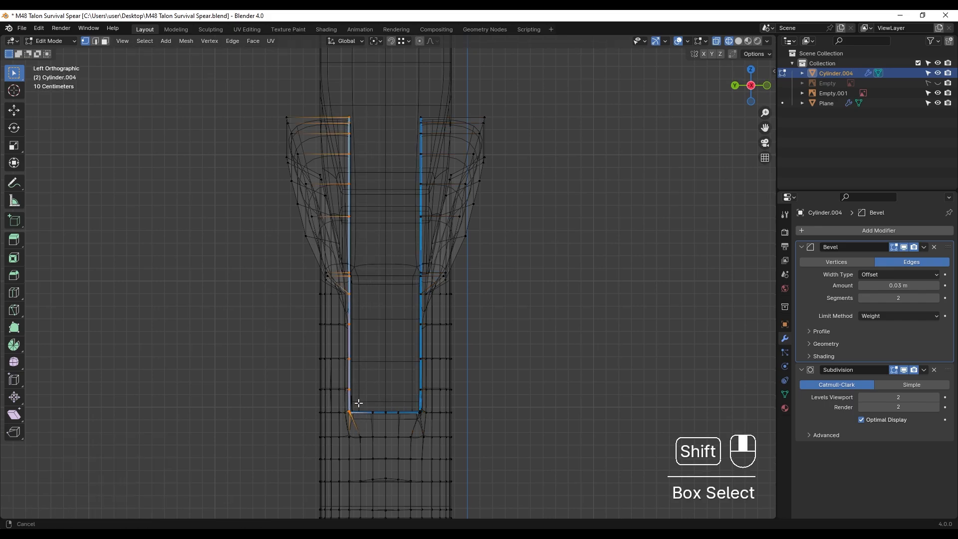
scroll(336, 375, "up", 6)
key("g")
left_click(413, 304)
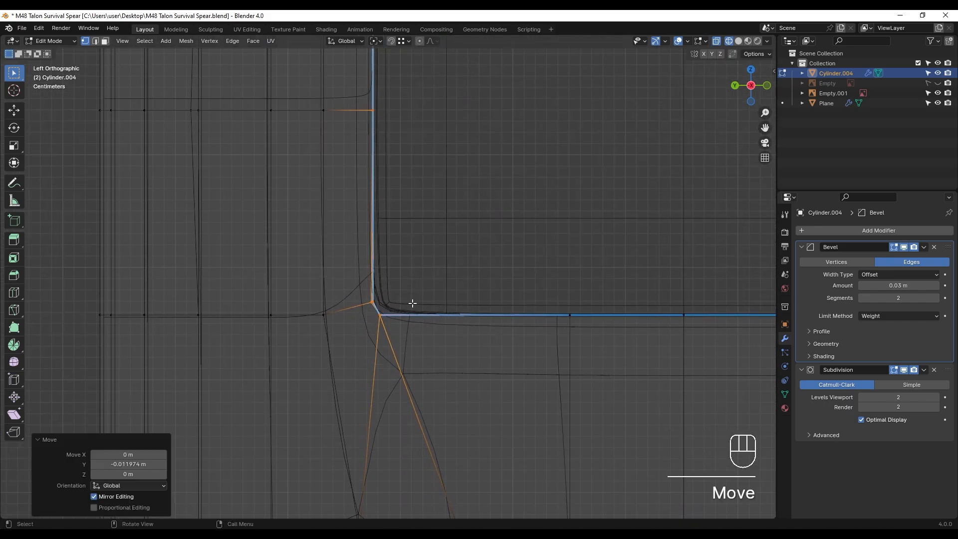
- Select the notch's lower corner vertices on the -X side in front view and move them about -0.025 m along X
key("shift+z")
key("Tab")
scroll(429, 305, "down", 5)
middle_click_drag(430, 306, 496, 308)
key("Tab")
key("shift+z")
middle_click_drag(424, 319, 391, 319, "alt")
scroll(389, 330, "up", 3)
key("1")
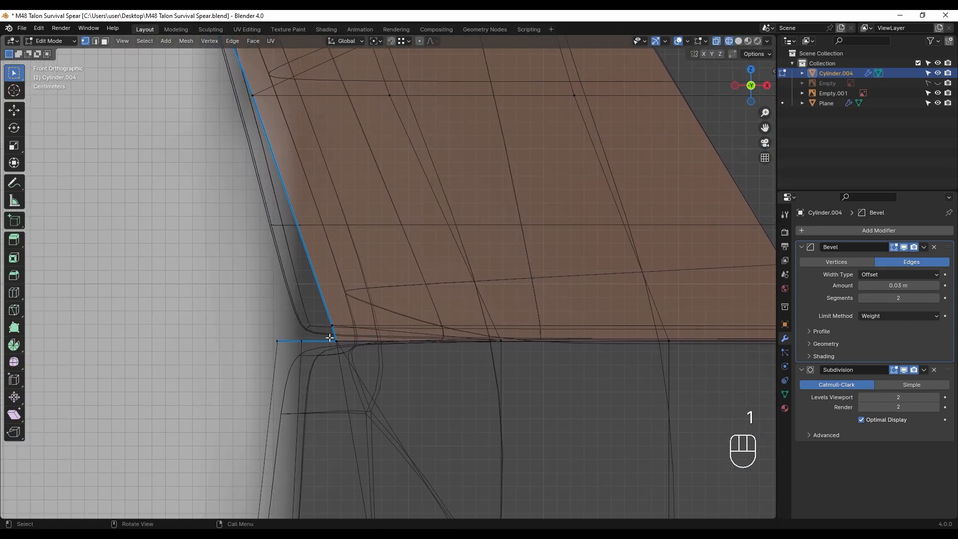
left_click_drag(322, 314, 349, 349)
middle_click_drag(337, 341, 341, 337, "shift")
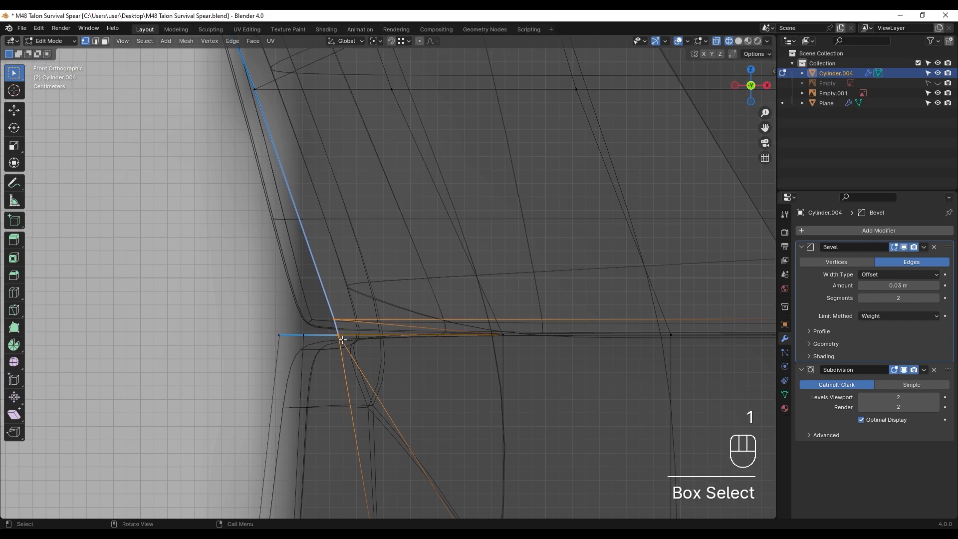
key("g")
key("x")
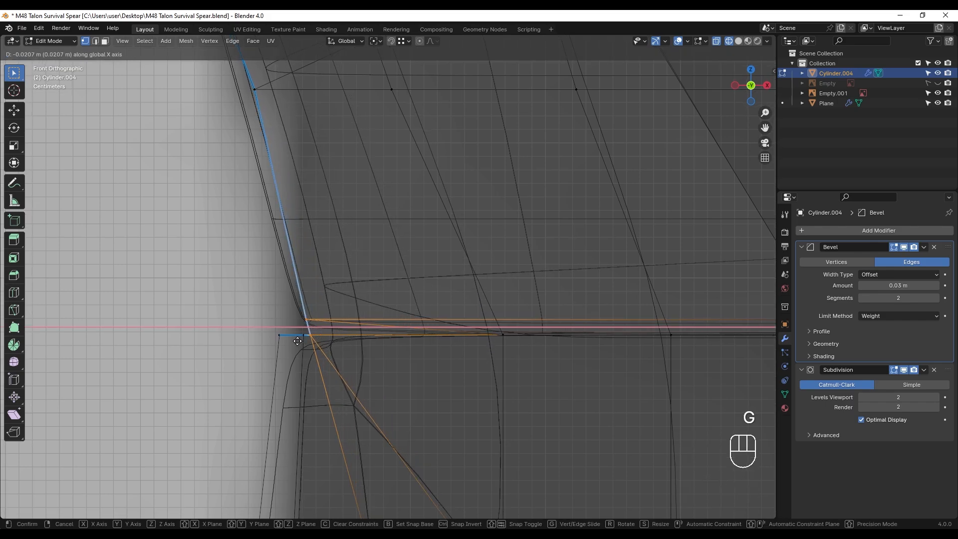
left_click(296, 340)
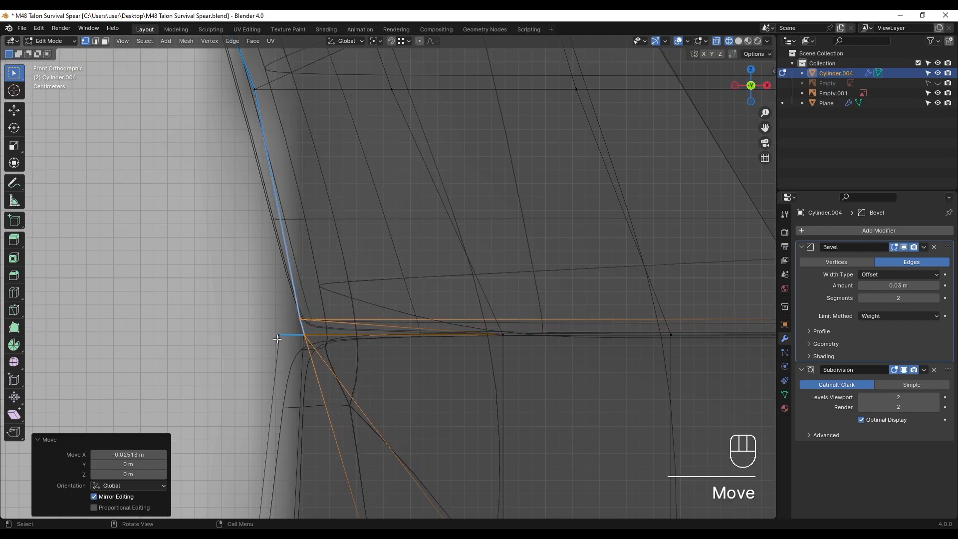
- Move the outermost vertices of the notch's lower edge along X toward the corner vertices in front view
left_click_drag(274, 332, 284, 354)
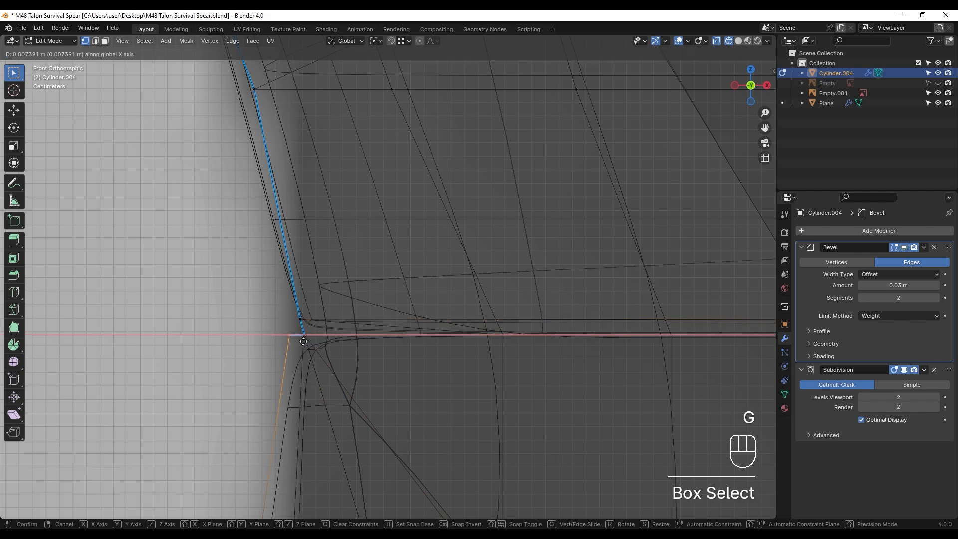
left_click(304, 342)
key("z")
mouse_move(477, 343)
middle_mouse_down()
mouse_move(415, 345)
mouse_move(496, 320)
mouse_move(432, 311)
mouse_move(506, 293)
mouse_move(424, 300)
middle_mouse_up()
key("Tab")
key("Tab")
key("Tab")
- Adjust the remaining vertices along the notch's lower edge so they line up with the corner
scroll(424, 300, "up", 6)
middle_click_drag(424, 300, 344, 310, "shift")
key("Tab")
key("z")
key("g")
left_click_drag(350, 304, 433, 329)
left_click(401, 321)
key("g")
left_click(418, 319)
key("z")
key("Tab")
mouse_move(450, 334)
middle_mouse_down()
mouse_move(332, 331)
mouse_move(387, 341)
mouse_move(422, 314)
middle_mouse_up()
- Move the outermost vertices of the notch's lower edge about 0.0027 m along X in front view
key("KP_1")
key("z")
middle_click_drag(411, 312, 385, 242, "shift")
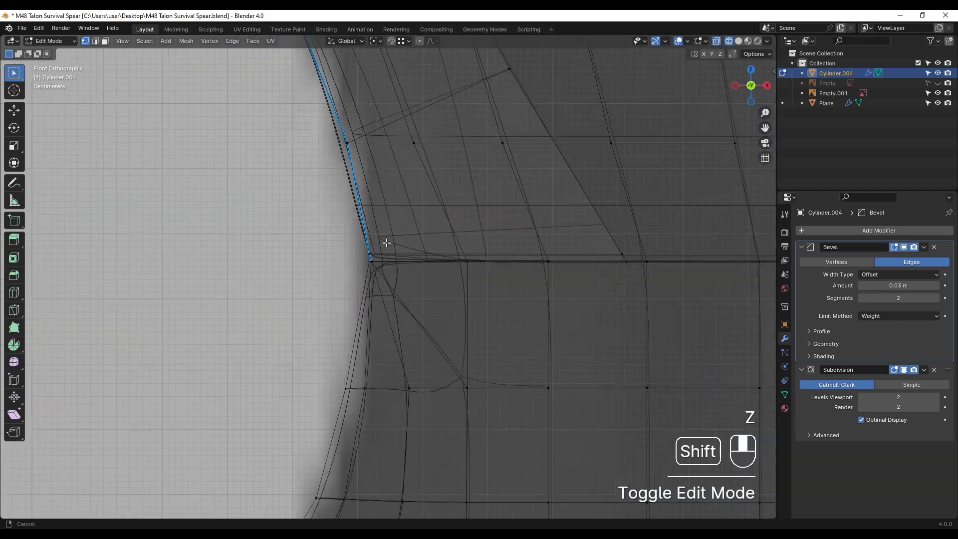
scroll(344, 233, "up", 6)
left_click_drag(336, 272, 352, 290)
scroll(349, 287, "up", 3)
left_click_drag(326, 237, 343, 249)
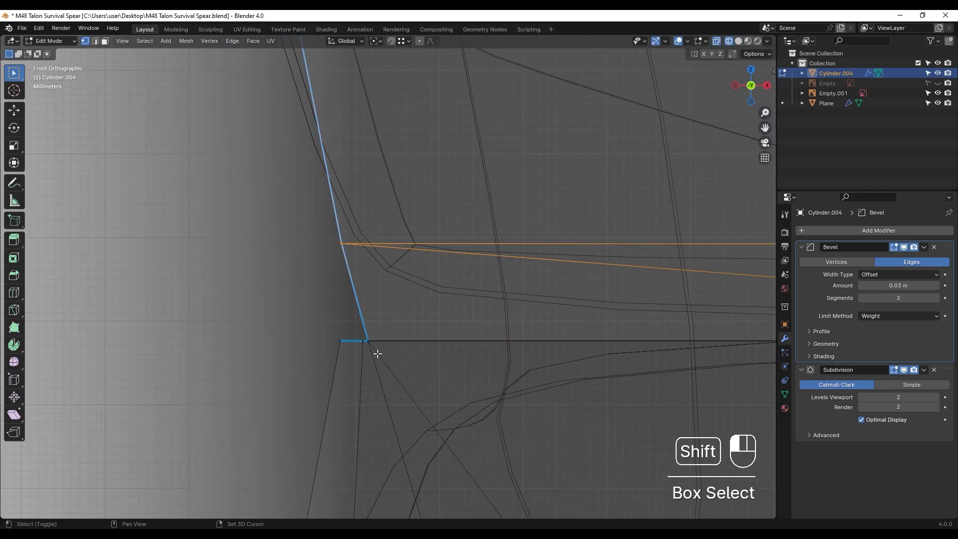
key("g")
key("x")
right_click(364, 344)
key("g")
key("x")
mouse_move(366, 336)
left_mouse_down()
mouse_move(374, 346)
mouse_move(354, 349)
left_mouse_up()
left_click(364, 343)
key("g")
key("x")
left_click(364, 343)
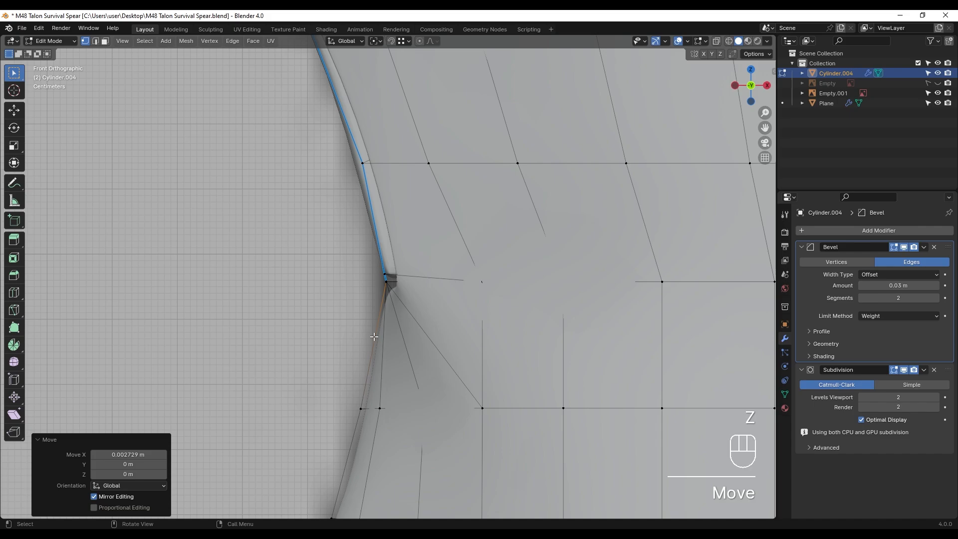
key("Tab")
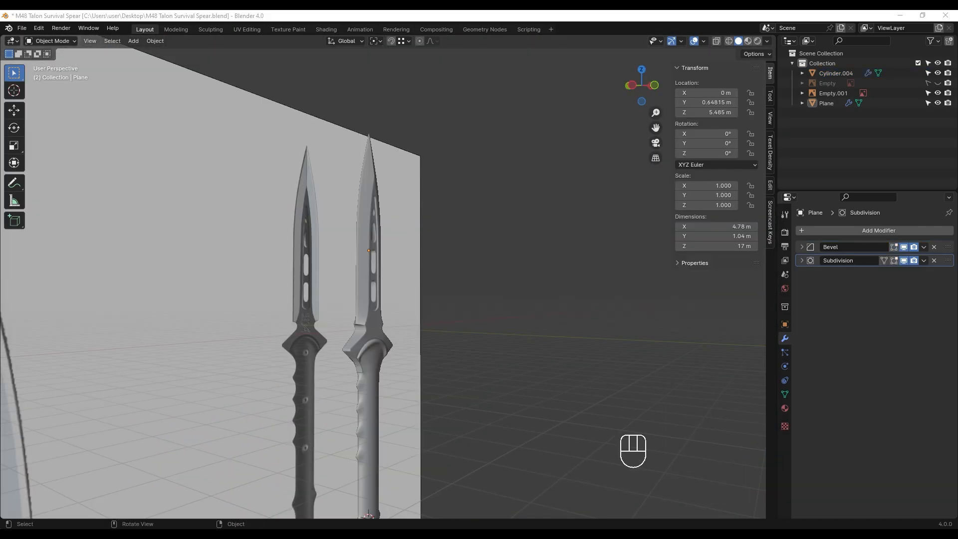
- Thin the blade object by scaling it to about 0.803 along Y in left view
middle_click_drag(381, 484, 403, 364, "shift")
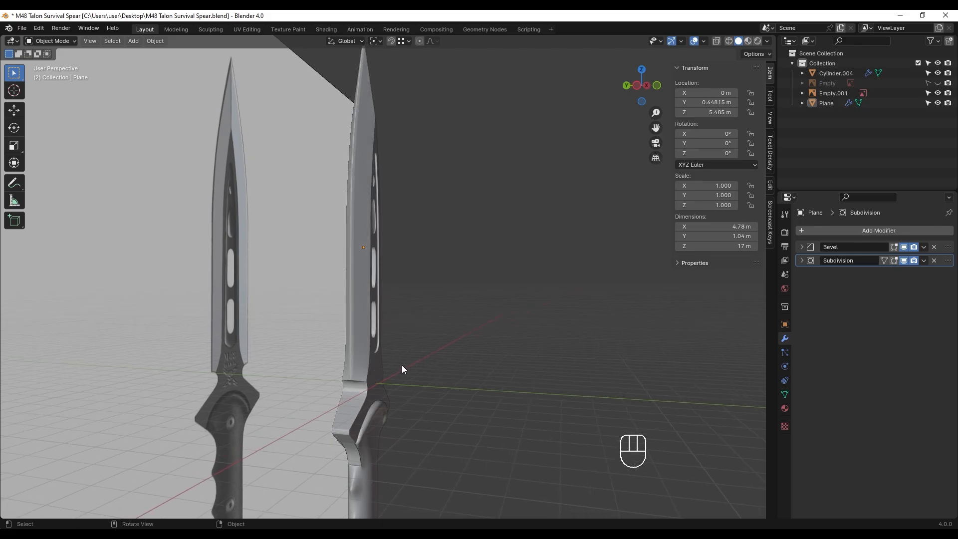
left_click(374, 364)
middle_click_drag(396, 411, 419, 400)
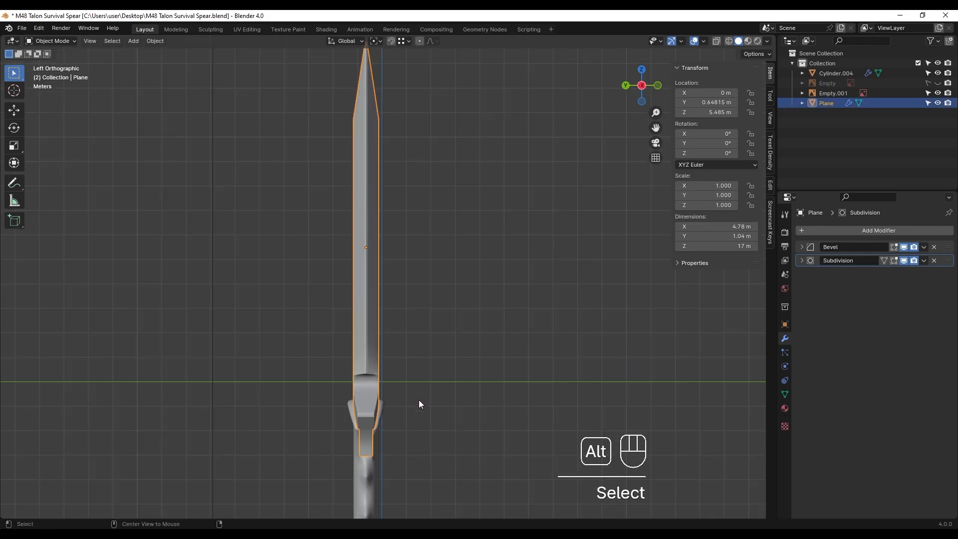
scroll(420, 400, "up", 2)
middle_click_drag(521, 369, 535, 399, "shift")
scroll(572, 392, "down", 2)
key("s")
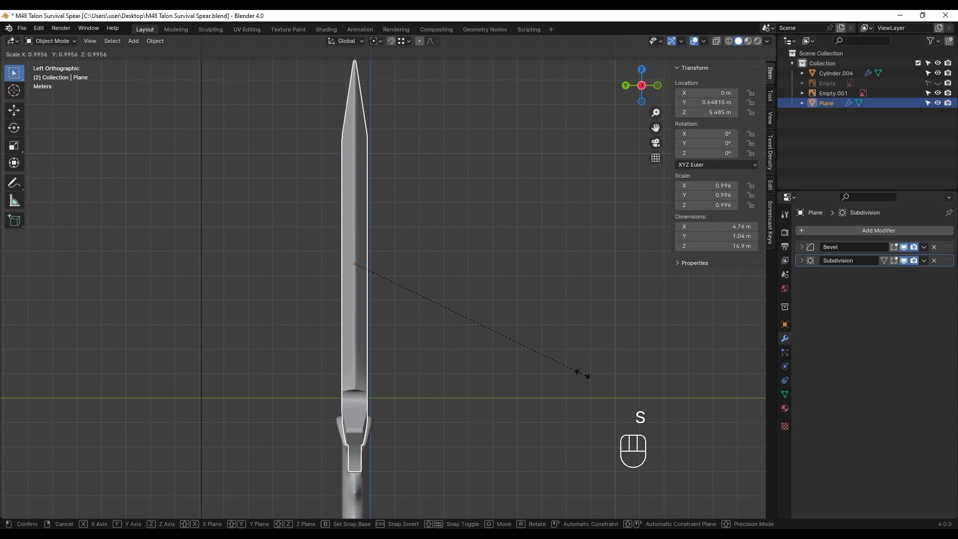
key("y")
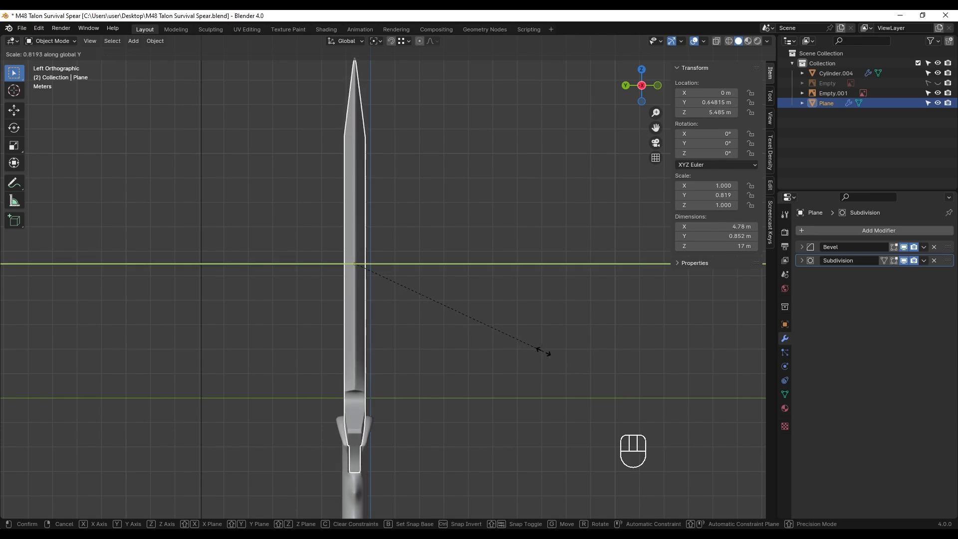
left_click(540, 350)
- Apply the blade object's scale
middle_click_drag(538, 351, 378, 344)
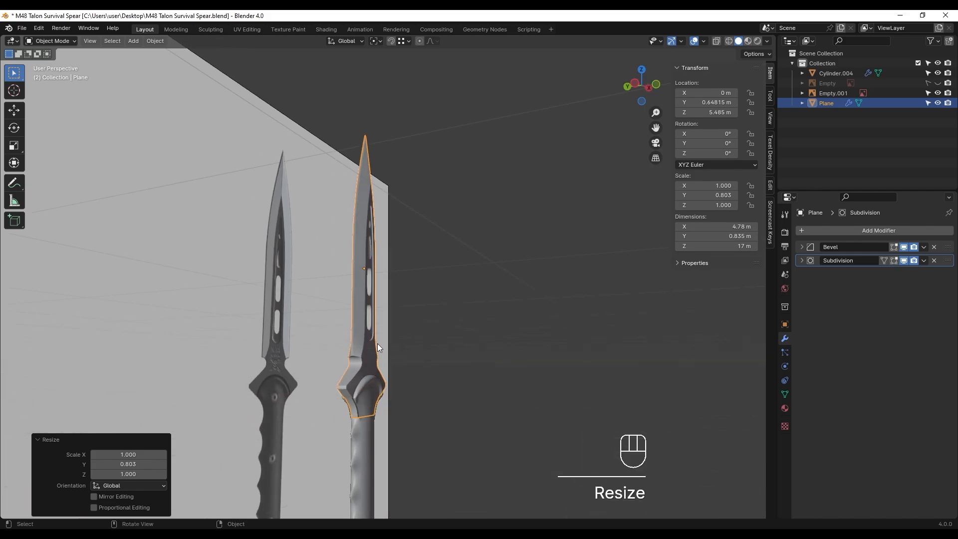
scroll(399, 347, "up", 2)
key("ctrl+a")
left_click(406, 347)
middle_click_drag(415, 406, 457, 290, "shift")
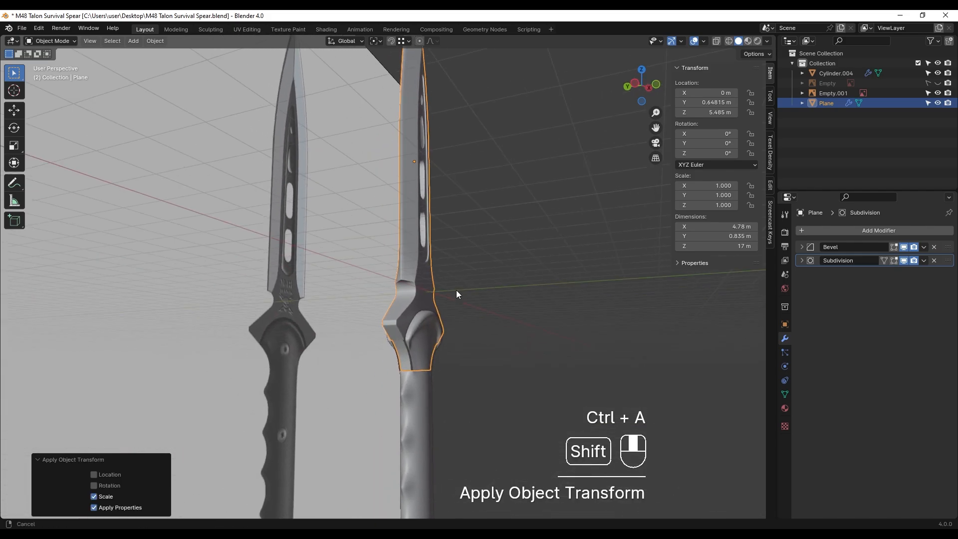
- Select the blade's central tang vertices in left view and scale them to about 0.803 along Y
scroll(454, 330, "up", 4)
middle_click_drag(448, 375, 490, 285)
left_click(439, 317)
key("Tab")
scroll(470, 325, "up", 1)
left_click(472, 325)
scroll(473, 325, "up", 2)
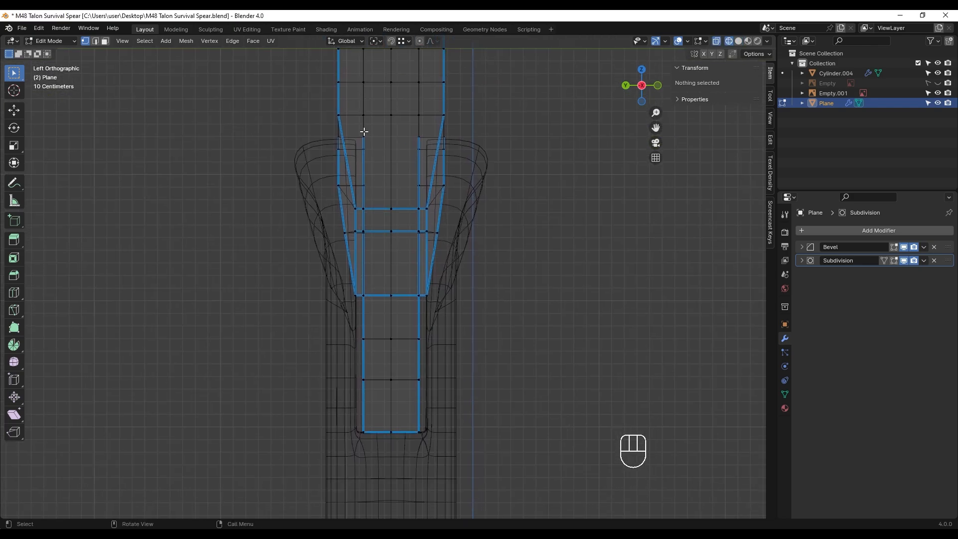
left_click_drag(397, 428, 430, 430)
scroll(429, 430, "up", 1)
middle_click_drag(430, 429, 445, 399, "shift")
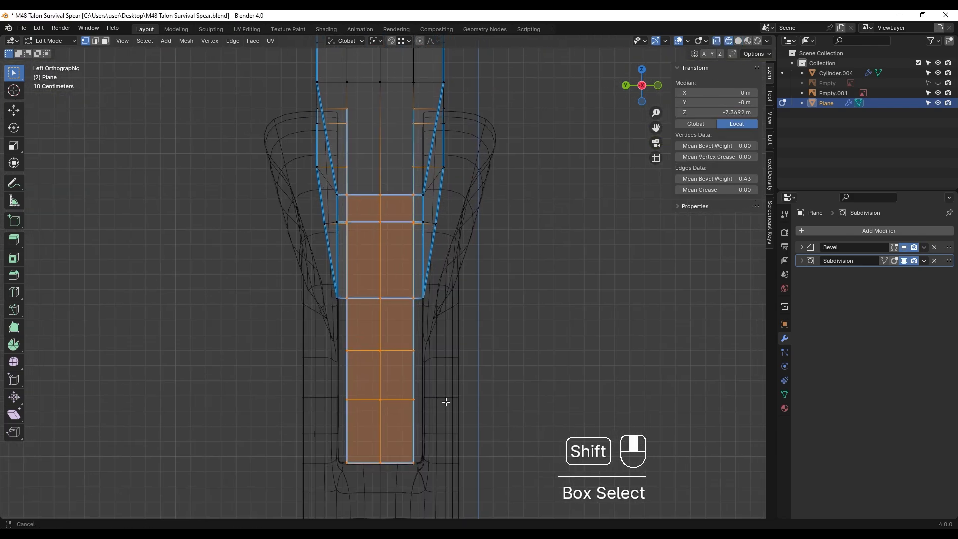
key("s")
key("y")
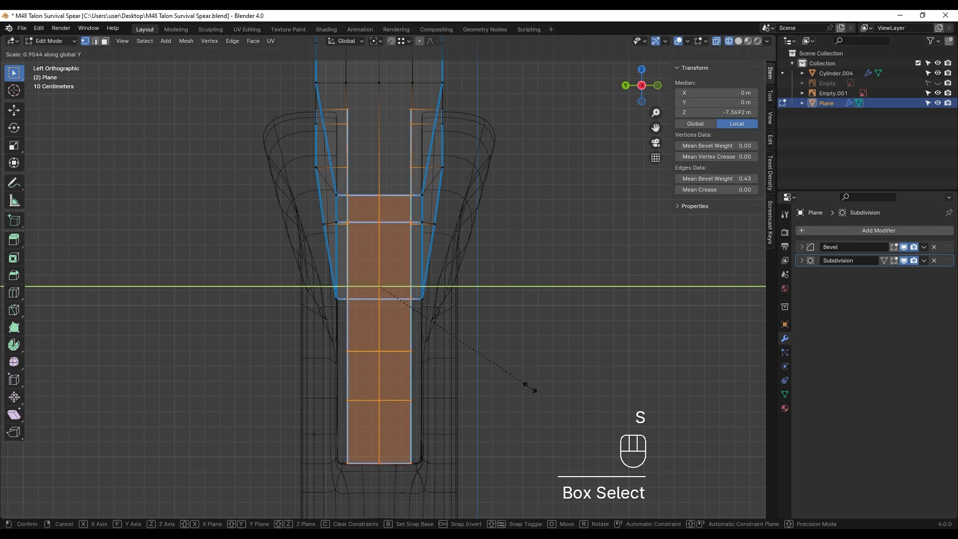
left_click(503, 381)
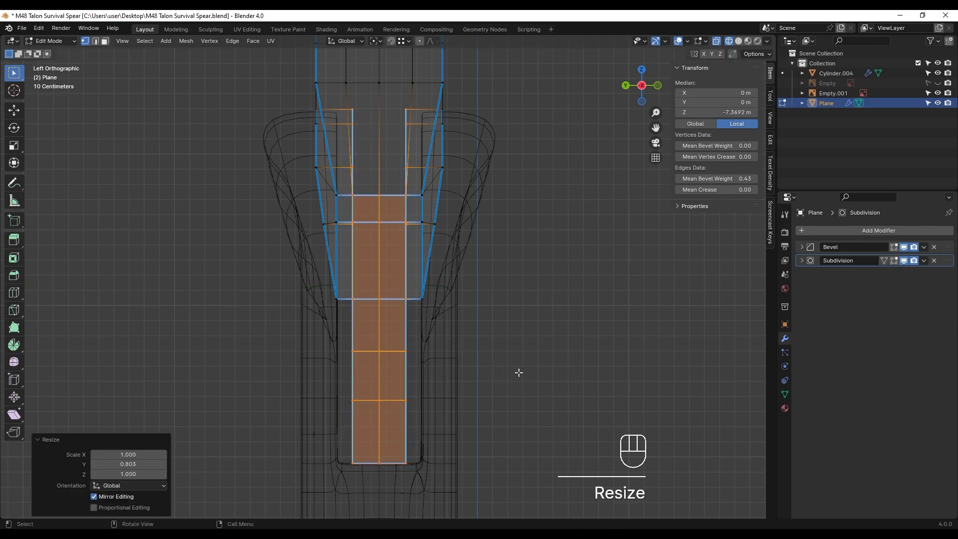
left_click(411, 376)
key("Tab")
- Select the vertices of both notch side edges on the handle mesh and hide its Bevel and Subdivision modifiers in the viewport
left_click(407, 364)
left_click(430, 349, "shift")
scroll(430, 350, "up", 2)
scroll(430, 350, "up", 4, "shift")
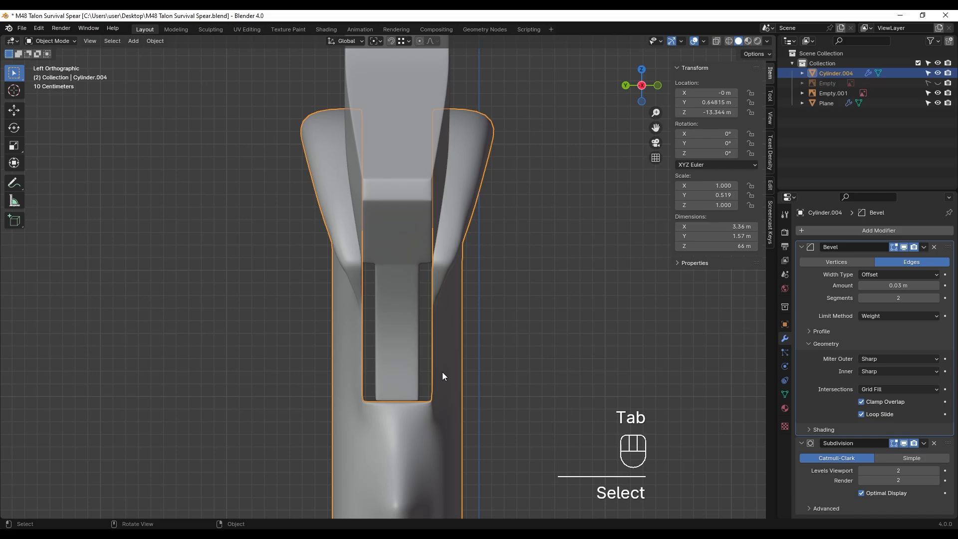
key("Tab")
key("z")
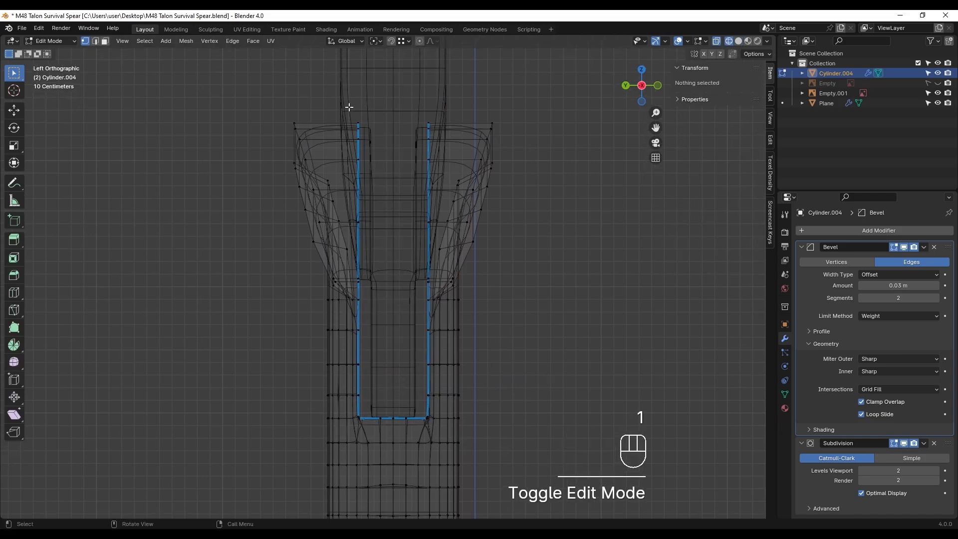
left_click_drag(374, 112, 355, 429)
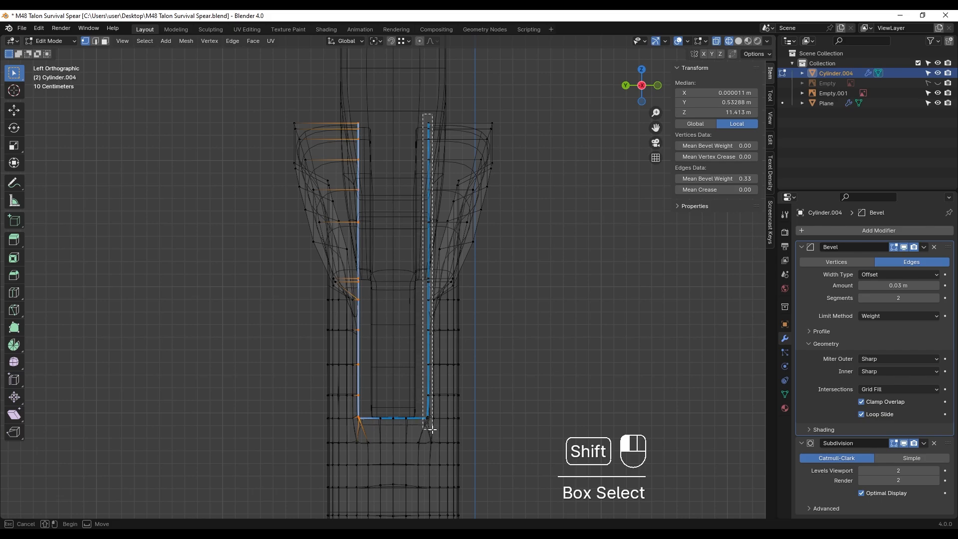
left_click_drag(432, 430, 433, 428, "shift")
scroll(440, 424, "up", 3)
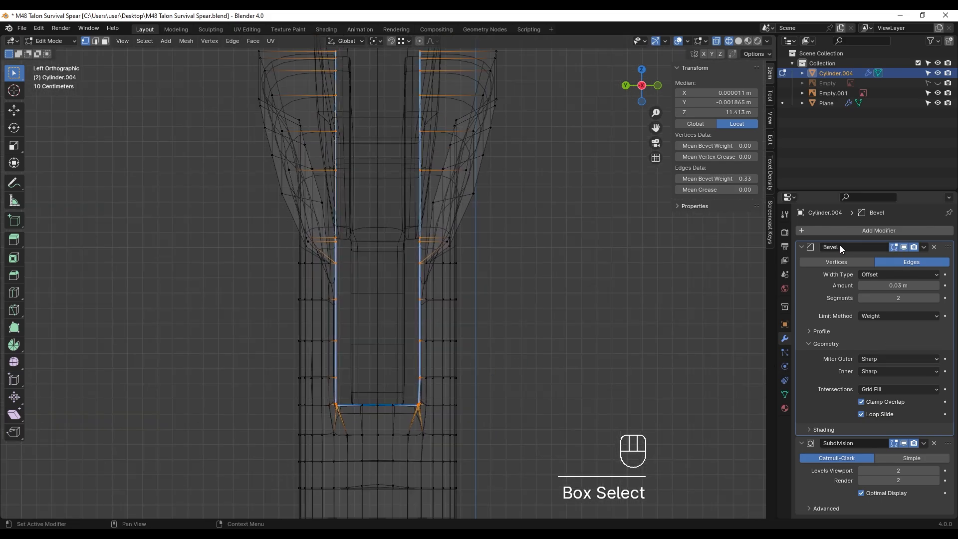
left_click(801, 247)
left_click(903, 260)
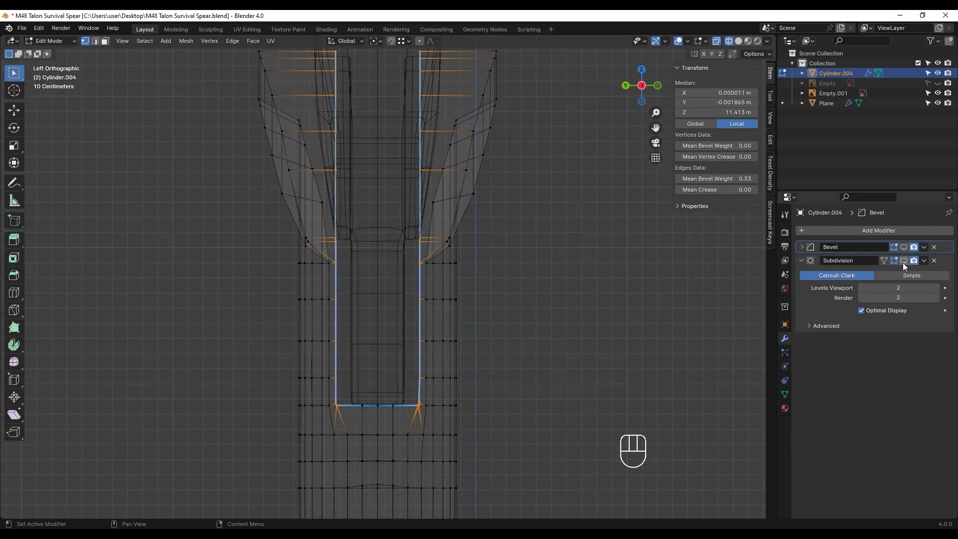
- Narrow the handle's notch by scaling its selected side edges to about 0.713 along Y
middle_click_drag(473, 340, 476, 348, "shift")
key("s")
key("y")
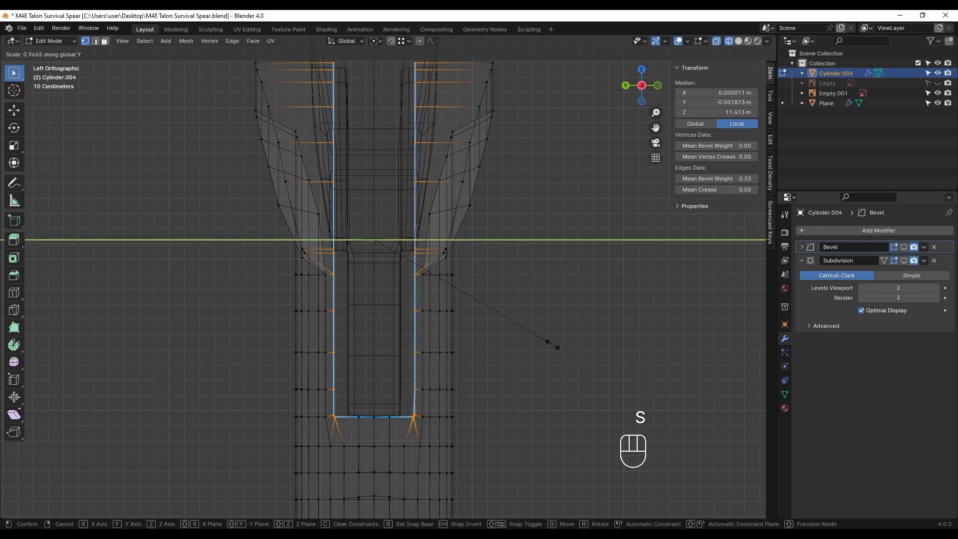
left_click(494, 344, "shift")
scroll(396, 427, "up", 8)
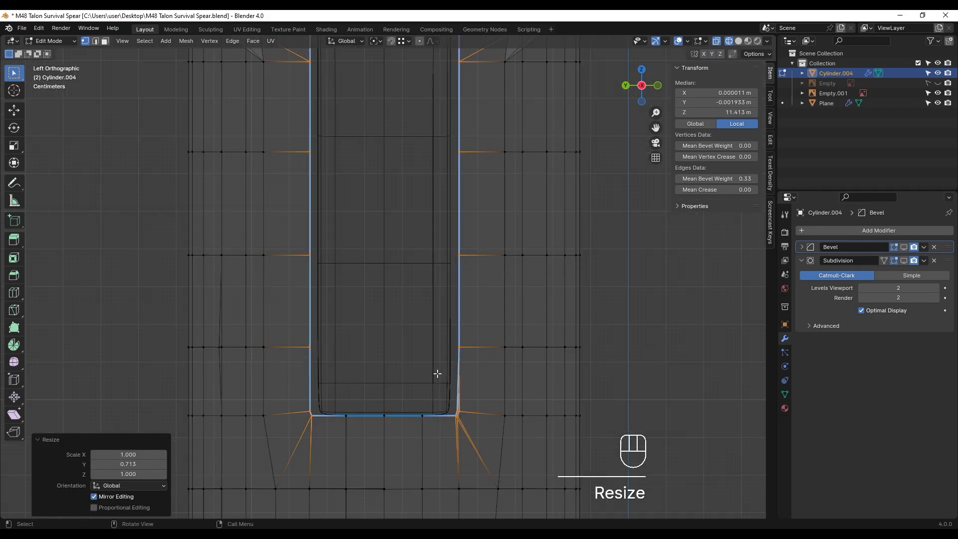
- Narrow the handle's notch further by scaling its side edges to 0.913 along Y, and show the Bevel and Subdivision modifiers in the viewport
key("s")
key("y")
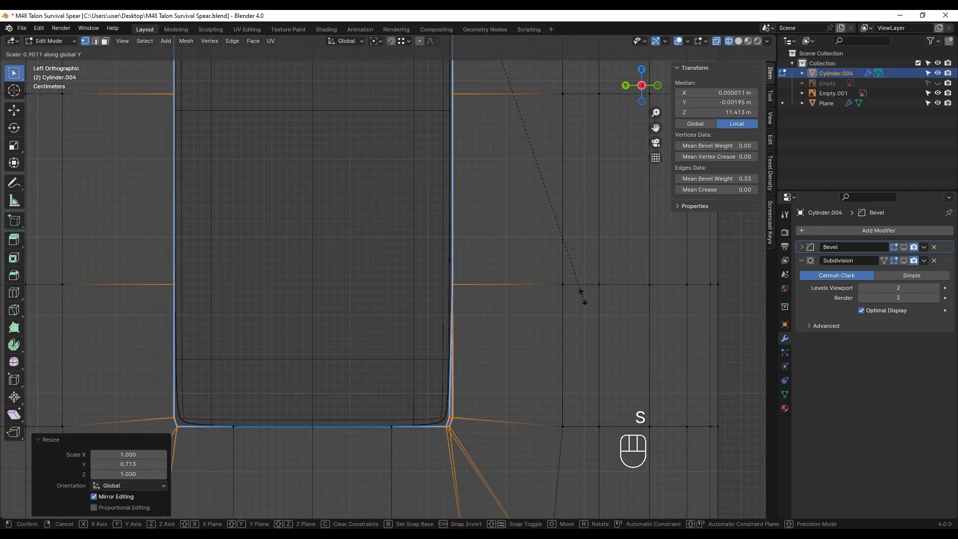
left_click(592, 304)
key("z")
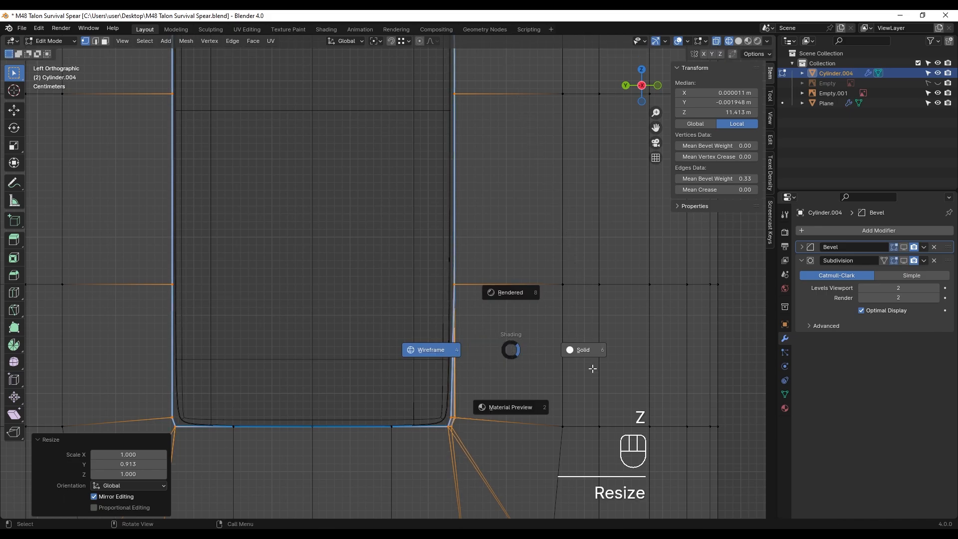
left_click(464, 382)
key("Tab")
scroll(460, 387, "down", 3)
middle_click_drag(436, 384, 461, 369)
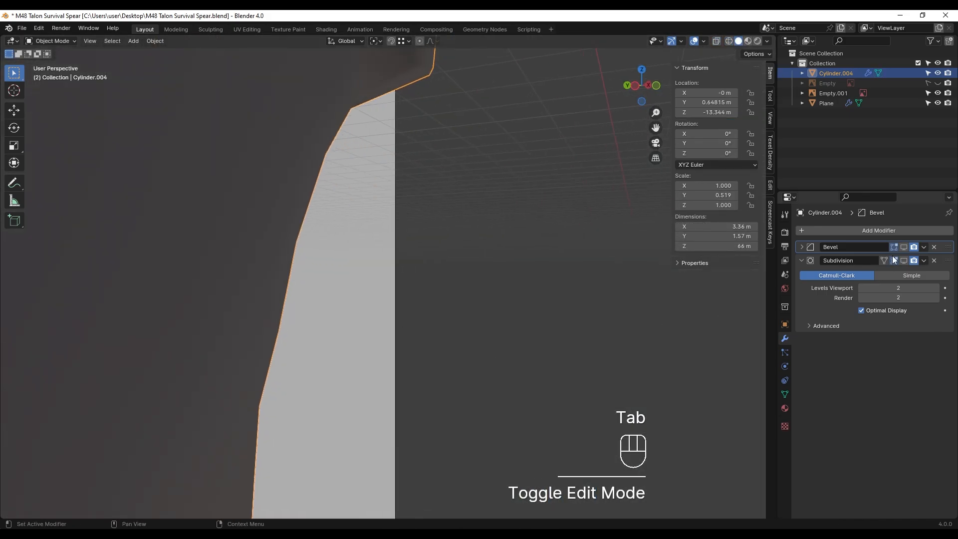
left_click(904, 247)
scroll(316, 339, "down", 5)
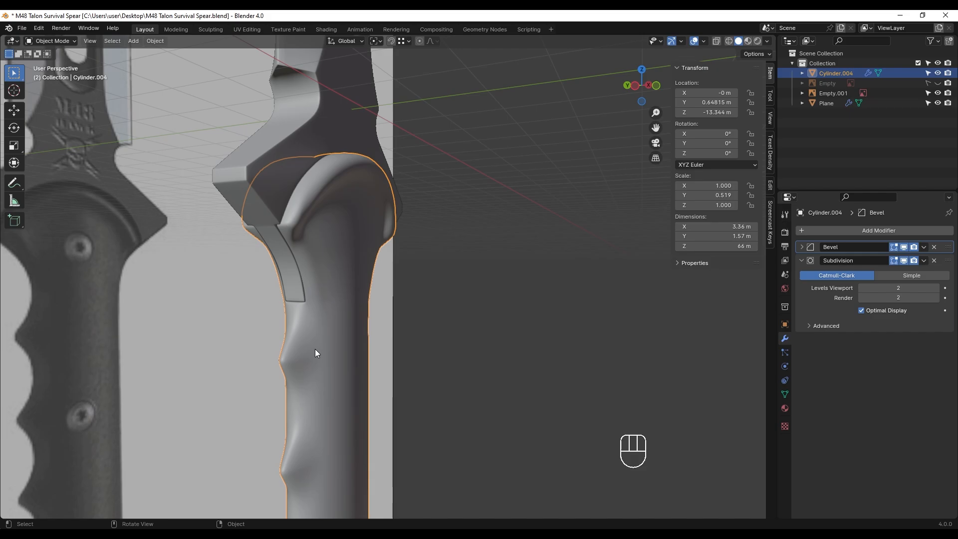
middle_click_drag(315, 349, 385, 301, "shift")
- Select the middle edge loop on each finger-grip ridge of the handle and remove these loops
key("Tab")
scroll(371, 342, "up", 4)
middle_click_drag(371, 342, 371, 332, "shift")
key("2")
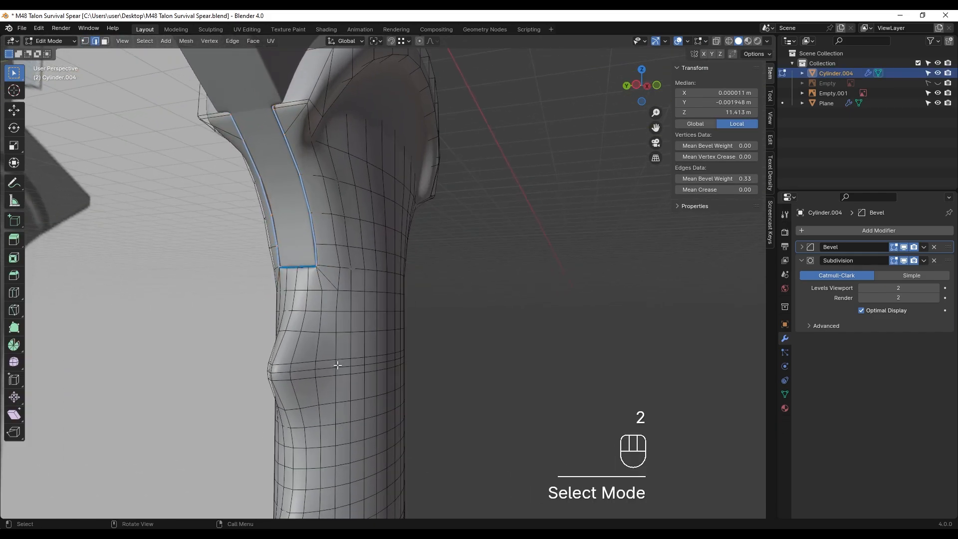
middle_click_drag(345, 373, 375, 213, "shift")
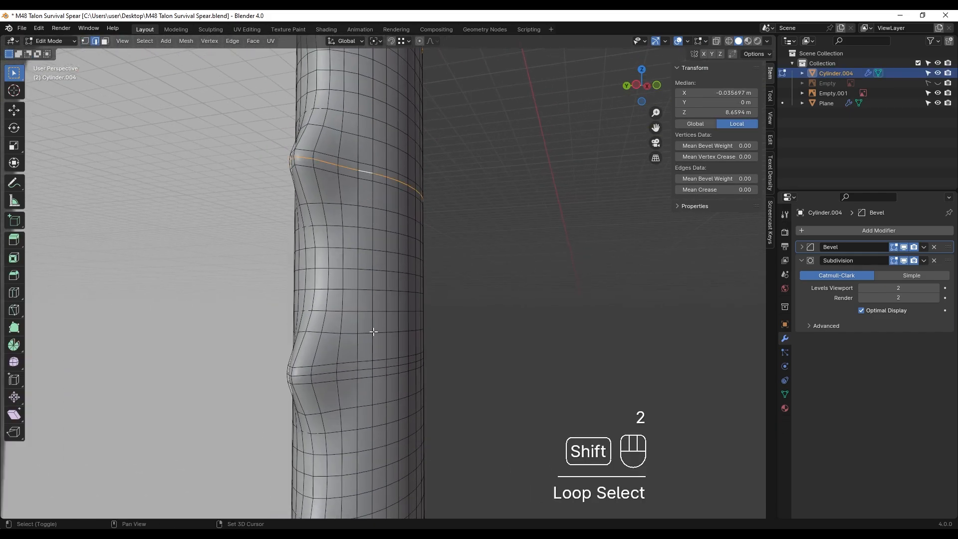
middle_click_drag(373, 332, 357, 317, "shift")
left_click(357, 327, "alt+shift")
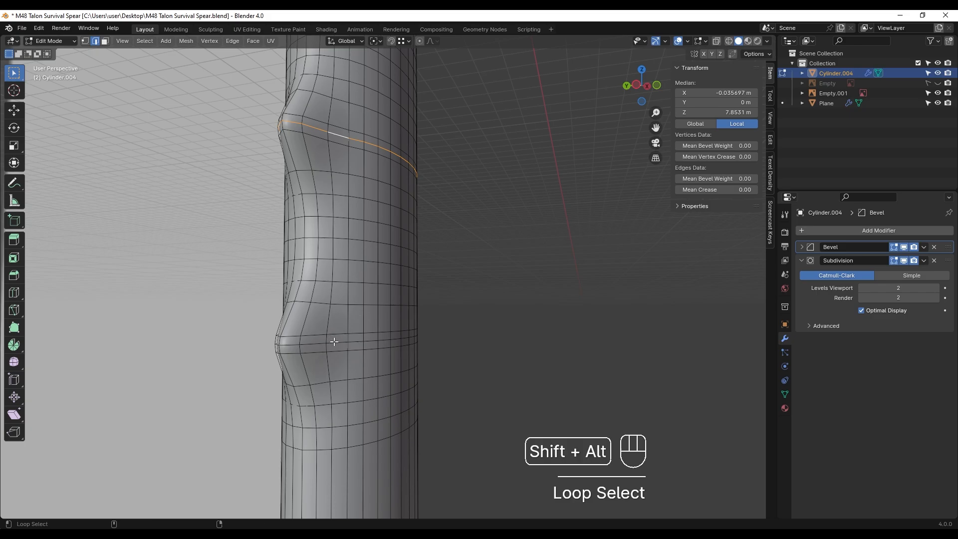
scroll(335, 342, "down", 5)
scroll(364, 346, "up", 5)
left_click(290, 389, "alt+shift")
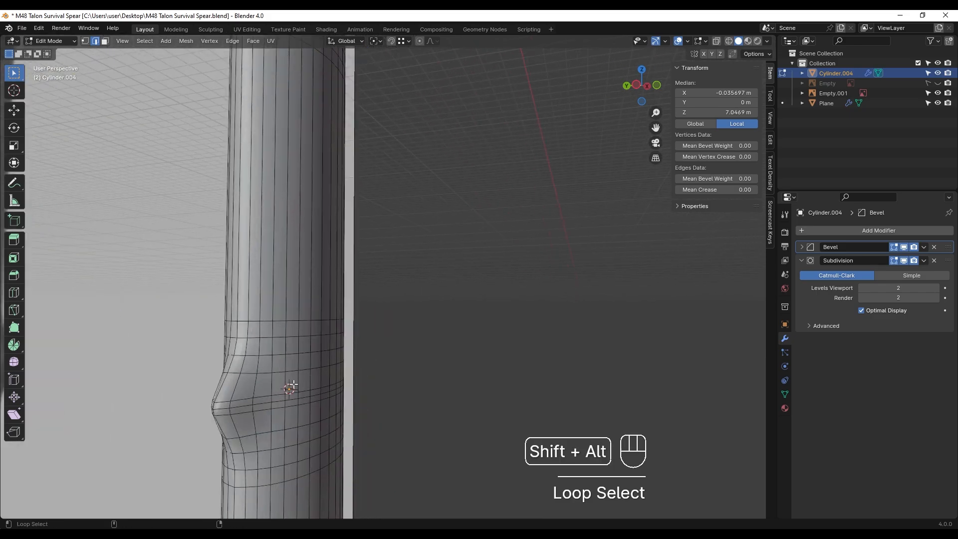
key("x")
left_click(268, 400)
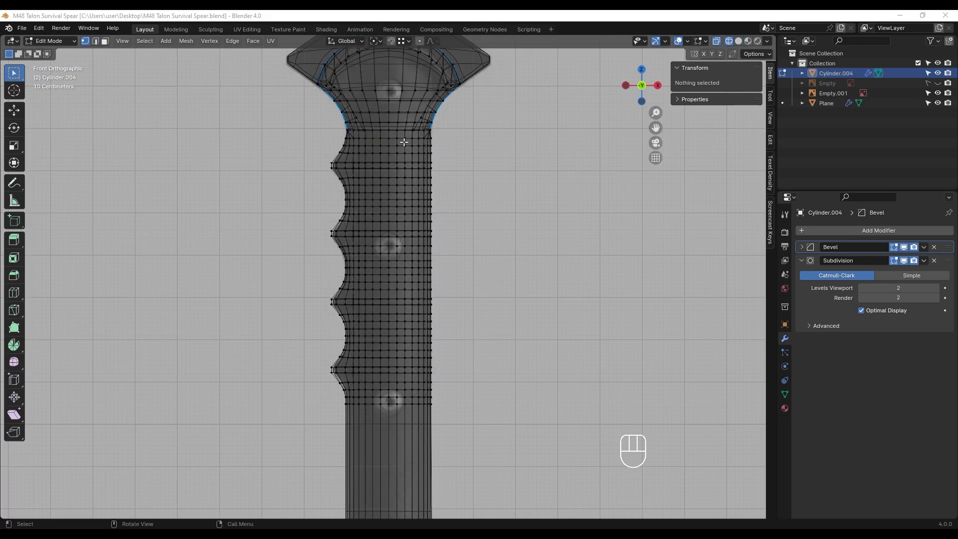
- Hide the Empty.001 reference image and show the Empty reference image behind the handle top in front view
middle_click_drag(403, 142, 387, 262, "shift")
scroll(384, 260, "up", 3)
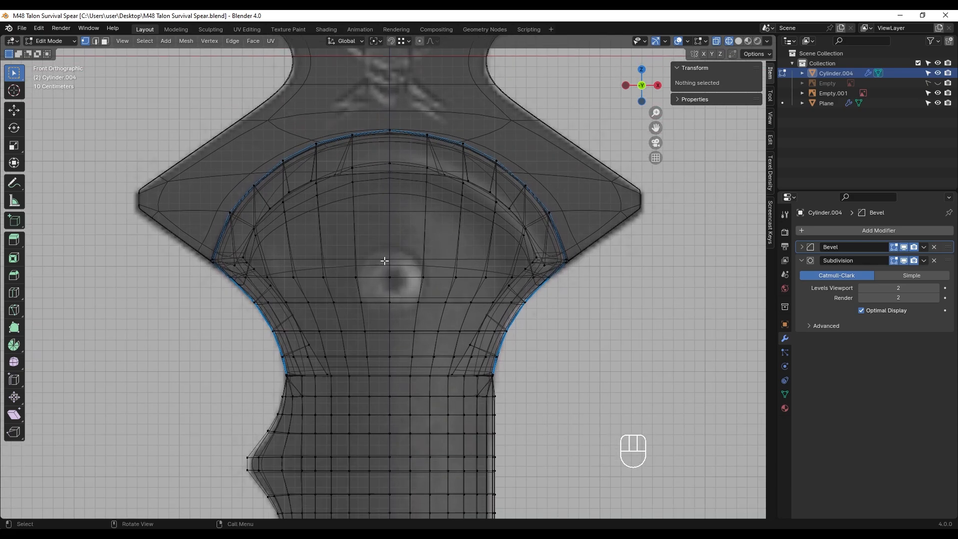
scroll(375, 262, "up", 2)
middle_click_drag(394, 282, 398, 287, "shift")
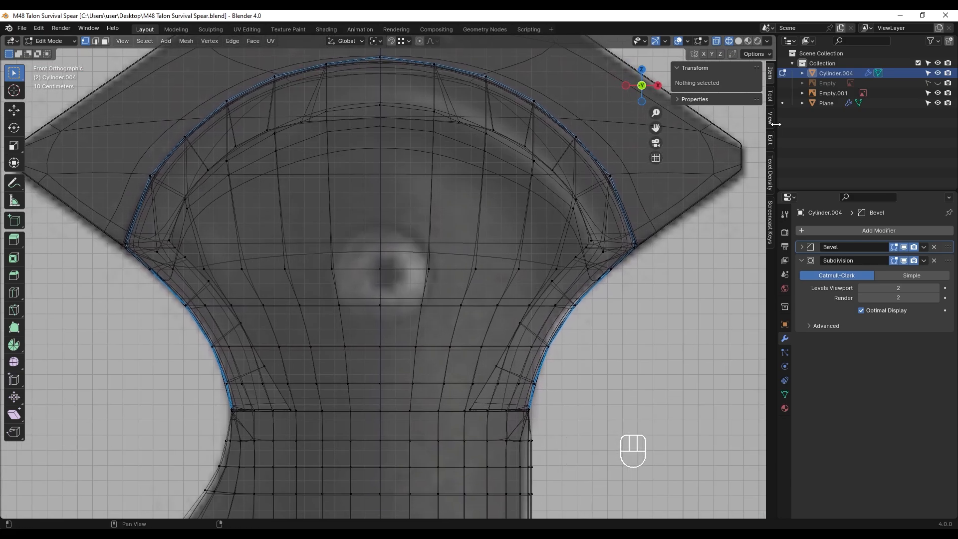
left_click(939, 93)
left_click(938, 83)
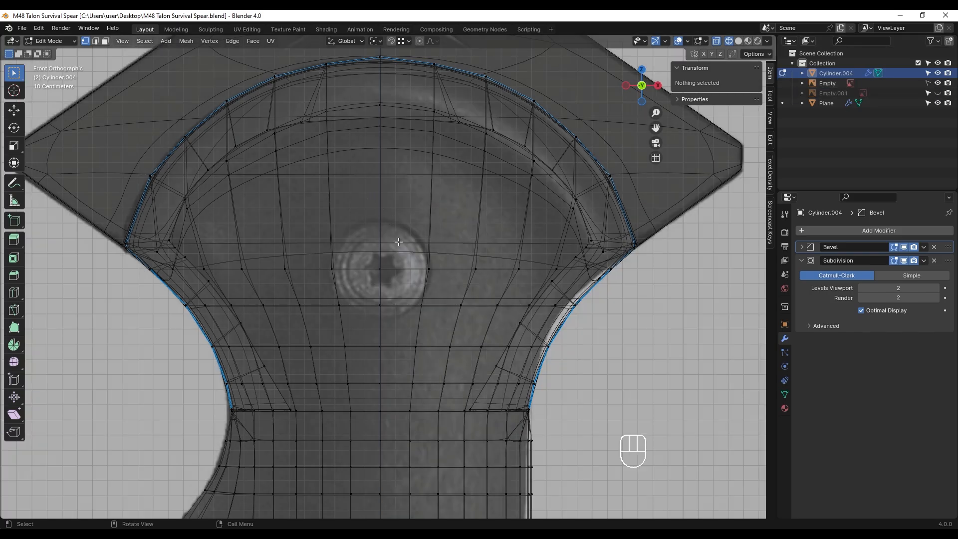
- Examine the handle mesh around the top screw and finger grips against the reference image
scroll(399, 243, "up", 1)
mouse_move(399, 242)
middle_mouse_down("shift")
mouse_move(398, 226)
mouse_move(422, 256)
mouse_move(383, 247)
mouse_move(415, 270)
mouse_move(363, 216)
mouse_move(330, 85)
middle_mouse_up("shift")
scroll(422, 257, "down", 2)
scroll(383, 247, "up", 2)
scroll(389, 272, "down", 3)
scroll(399, 264, "up", 2)
key("z")
left_click(481, 265)
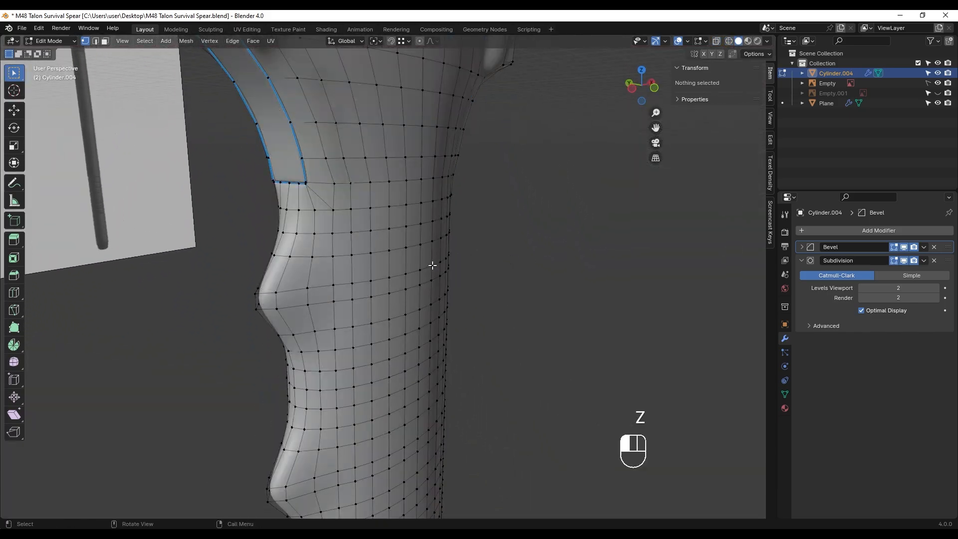
left_click(412, 264)
mouse_move(413, 264)
middle_mouse_down("alt")
mouse_move(422, 261)
mouse_move(378, 249)
middle_mouse_up("alt")
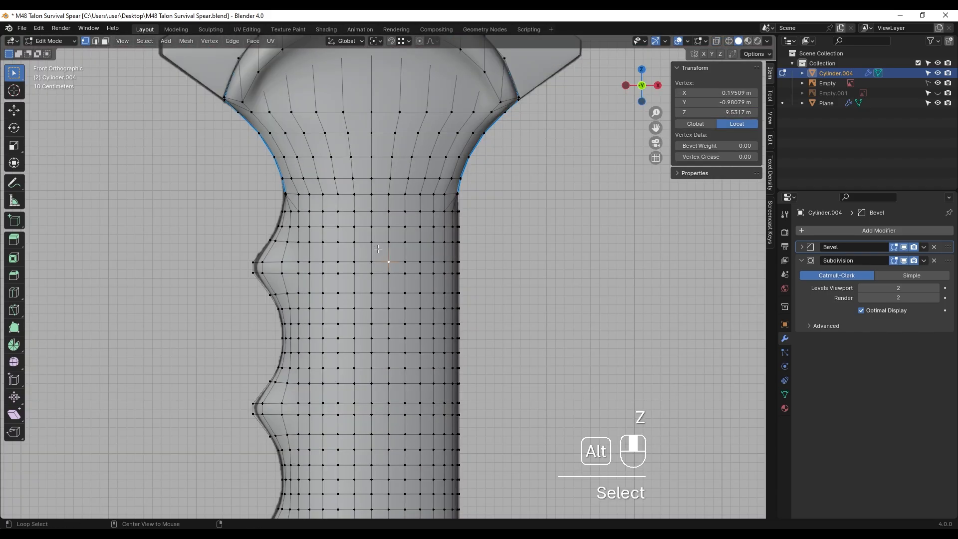
- Select the three vertices below the top screw and edge slide them downward, first by factor -0.245 and again by -0.120
left_click(298, 201)
middle_click_drag(349, 163, 343, 297, "shift")
scroll(344, 295, "up", 5)
mouse_move(363, 257)
middle_mouse_down("shift")
mouse_move(381, 299)
mouse_move(428, 294)
mouse_move(419, 298)
middle_mouse_up("shift")
scroll(394, 305, "down", 1)
mouse_move(419, 299)
middle_mouse_down("alt")
mouse_move(395, 298)
mouse_move(402, 302)
middle_mouse_up("alt")
scroll(397, 299, "up", 1)
key("g")
key("g")
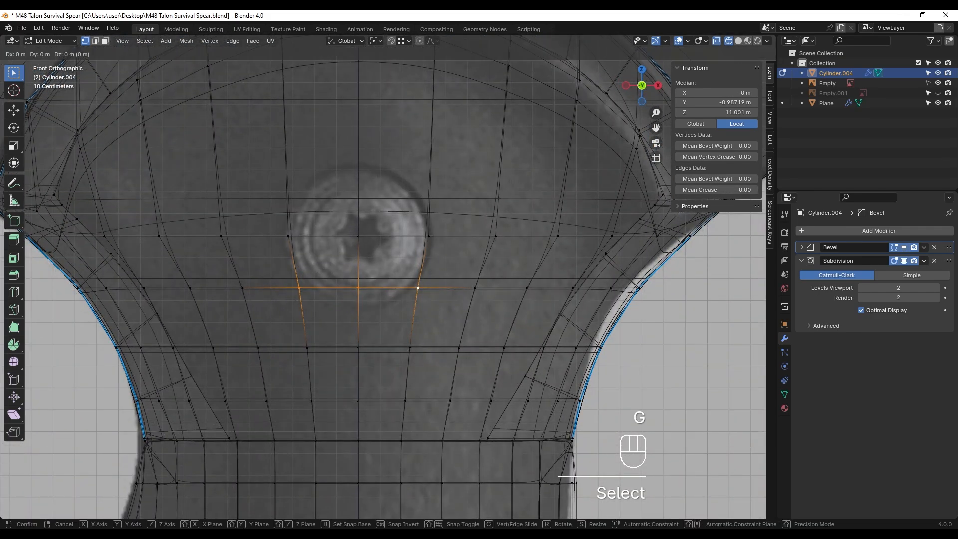
left_click(403, 323)
key("g")
key("g")
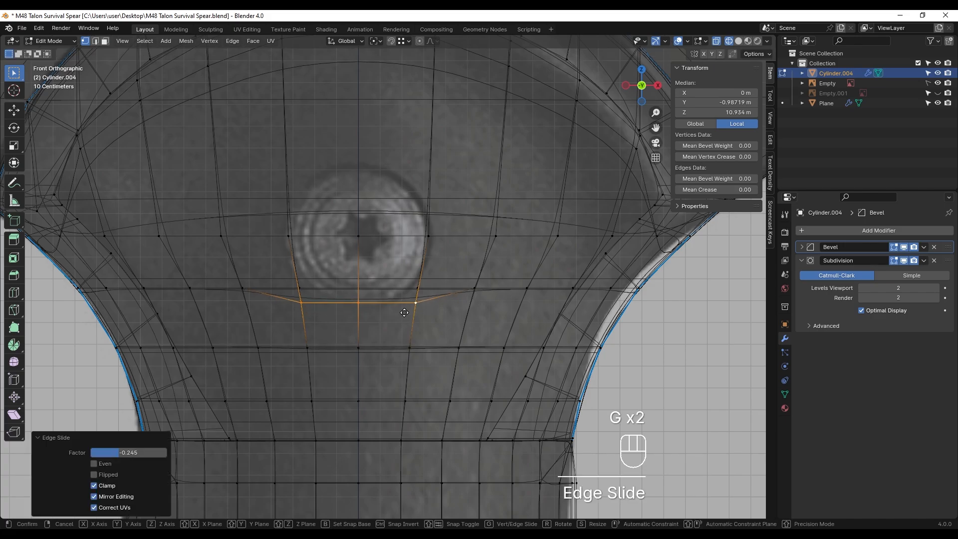
left_click(406, 320)
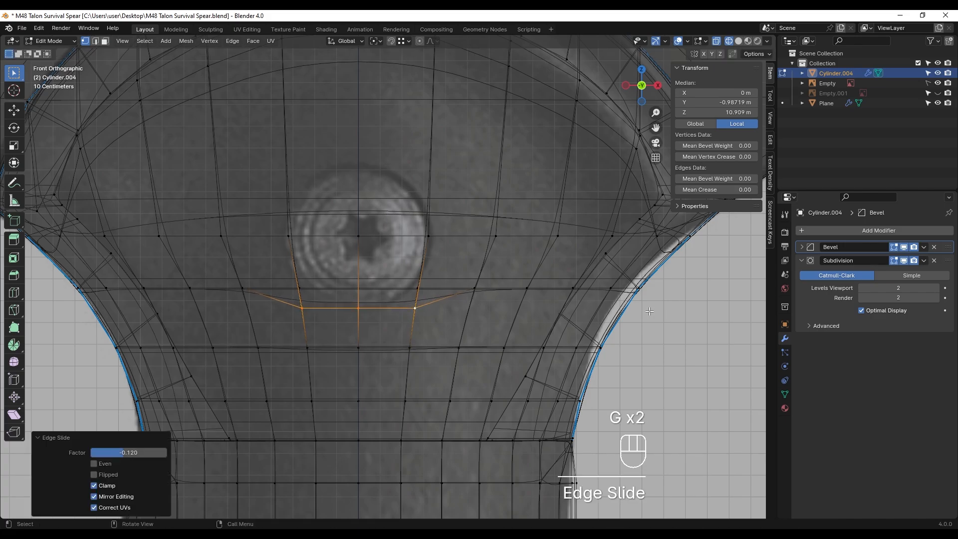
- Hide the Subdivision modifier in the viewport and add one loop cut just above the top screw with slide factor 0.301
left_click(904, 261)
middle_click_drag(368, 170, 390, 255, "shift")
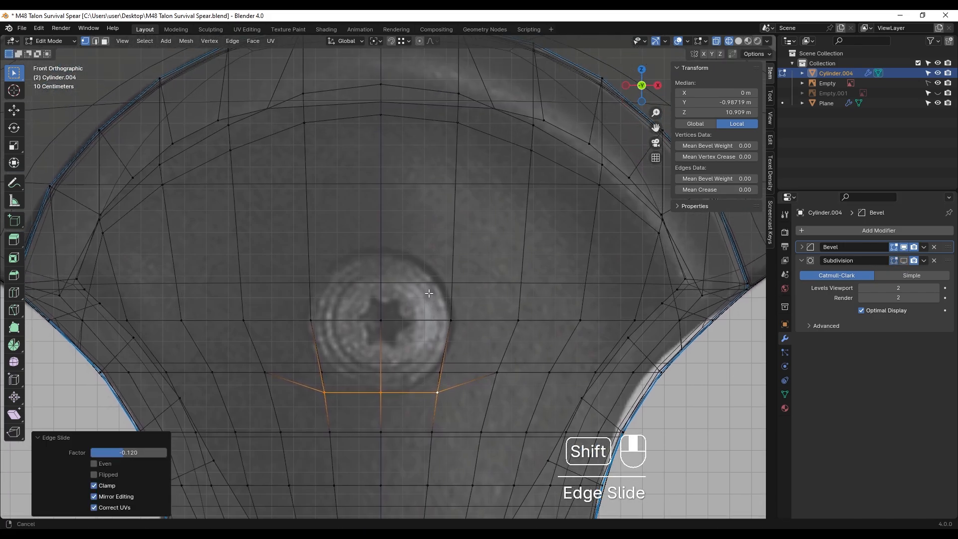
key("ctrl+r")
left_click(391, 255)
left_click(385, 281)
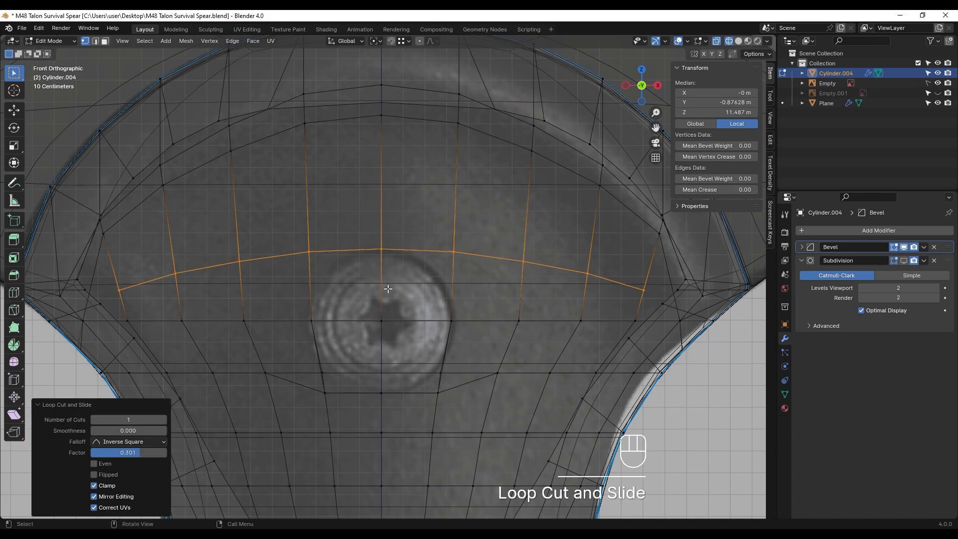
middle_click_drag(385, 281, 381, 267, "shift")
- Select the four faces covering the top screw and shape them into a circle with LoopTools Circle
key("z")
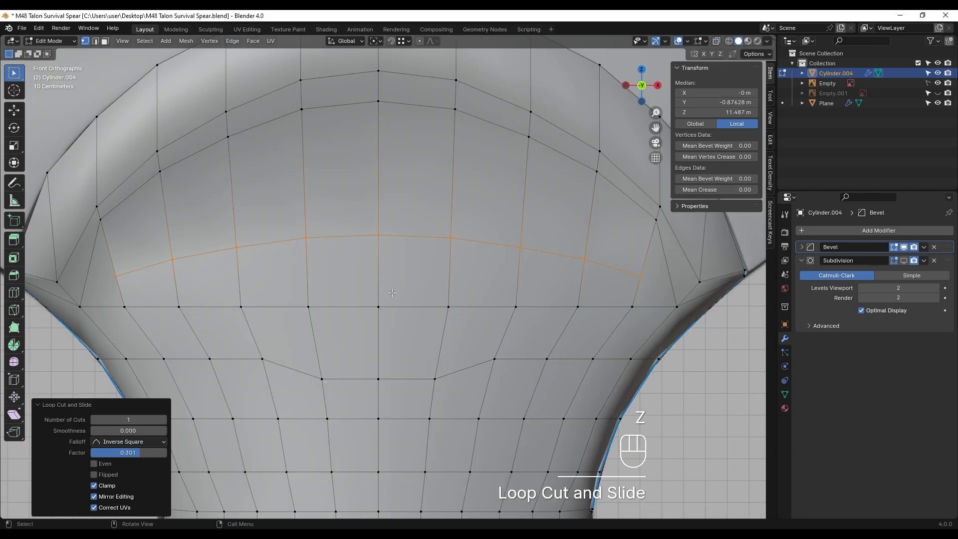
key("3")
left_click(342, 271, "shift")
left_click(415, 271, "shift")
left_click(414, 343, "shift")
left_click(349, 342, "shift")
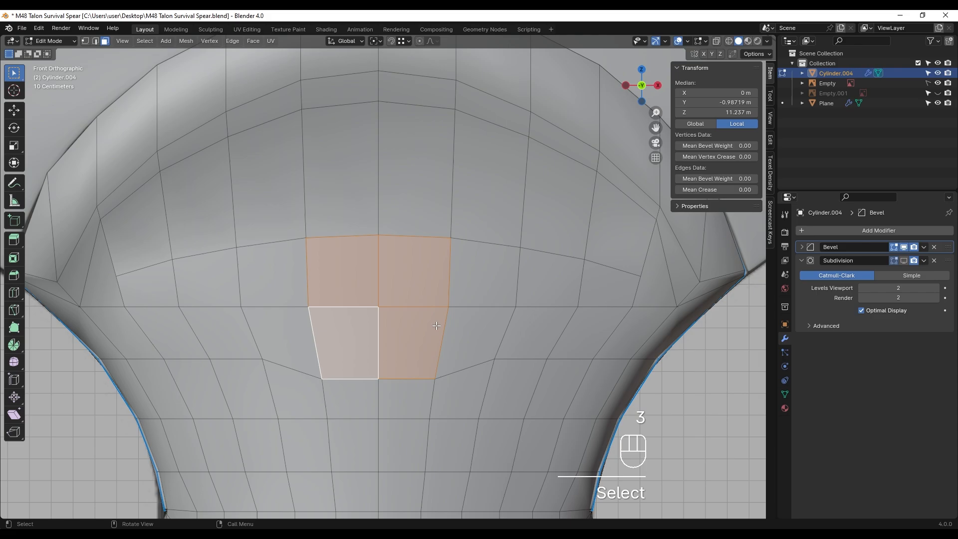
key("z")
scroll(372, 315, "up", 1)
middle_click_drag(372, 315, 372, 294, "shift")
right_click(402, 242)
mouse_move(402, 242)
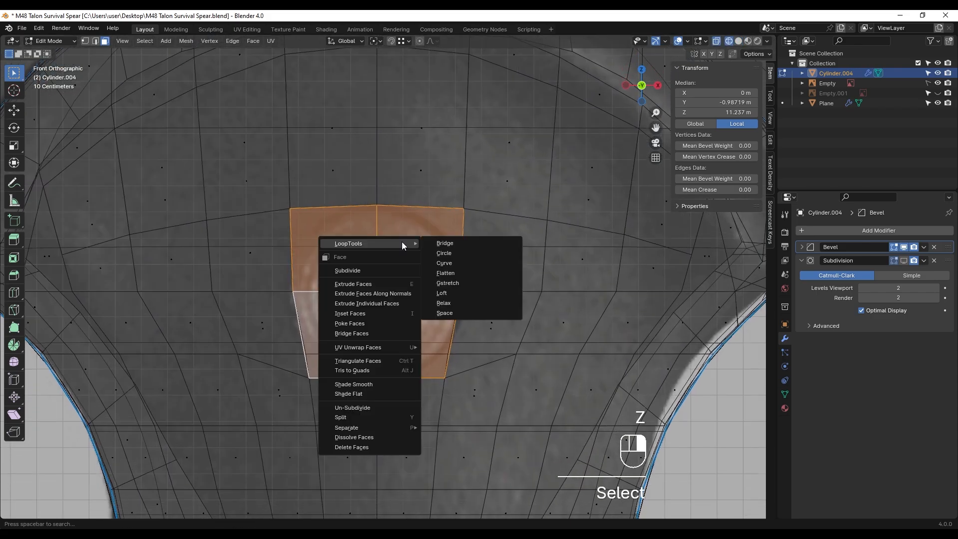
left_click(456, 254)
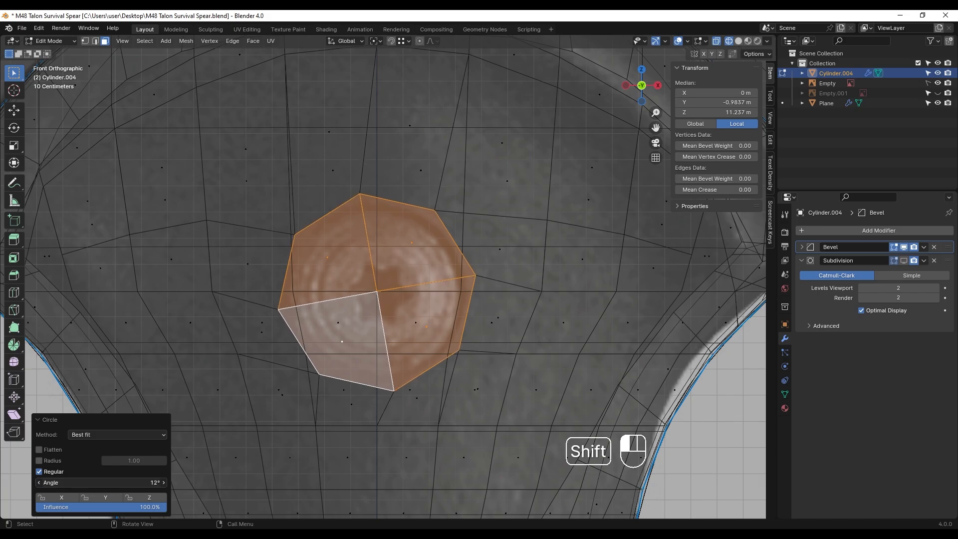
- Set the circle's angle to 2° and enable a fixed radius of 0.33 to match the screw
left_click_drag(100, 483, 84, 483, "shift")
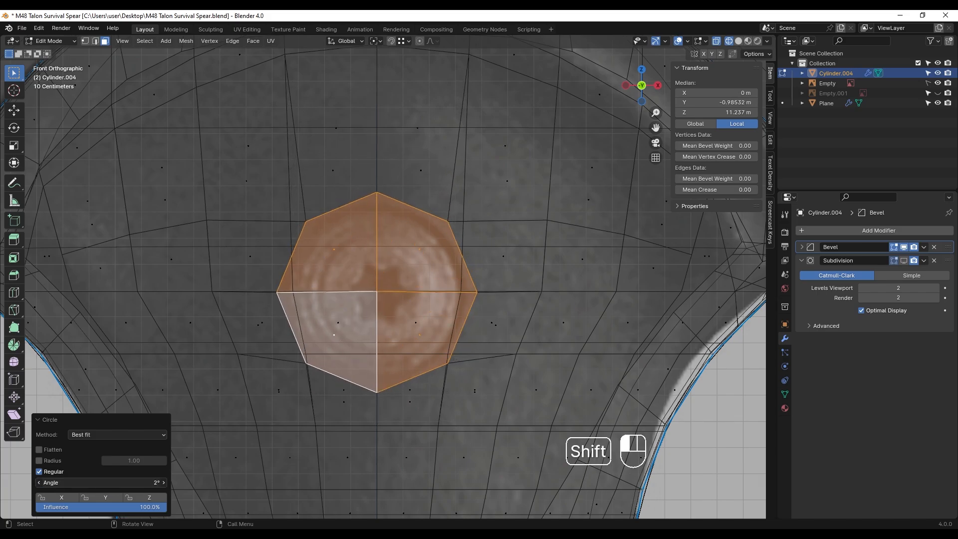
left_click(54, 465)
left_click_drag(134, 460, 120, 461)
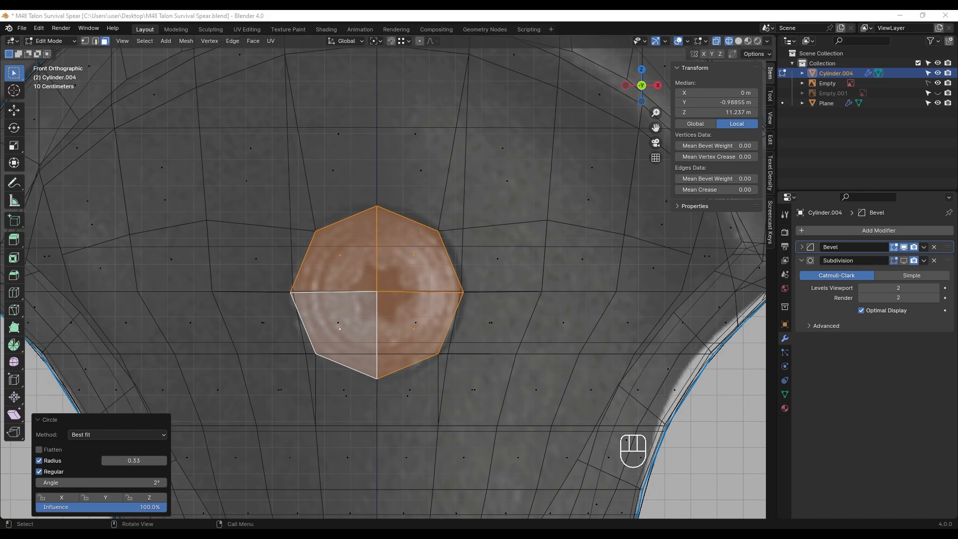
- Extrude the circular faces about 0.121 m inward along Y and delete the extruded faces to open the screw hole
key("shift+z")
middle_click_drag(499, 319, 525, 322)
key("e")
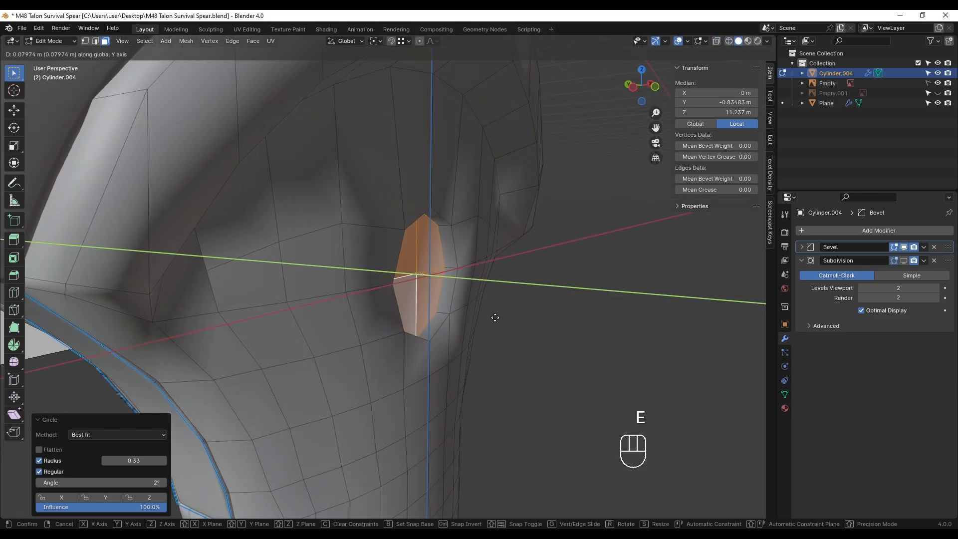
left_click(492, 317)
key("x")
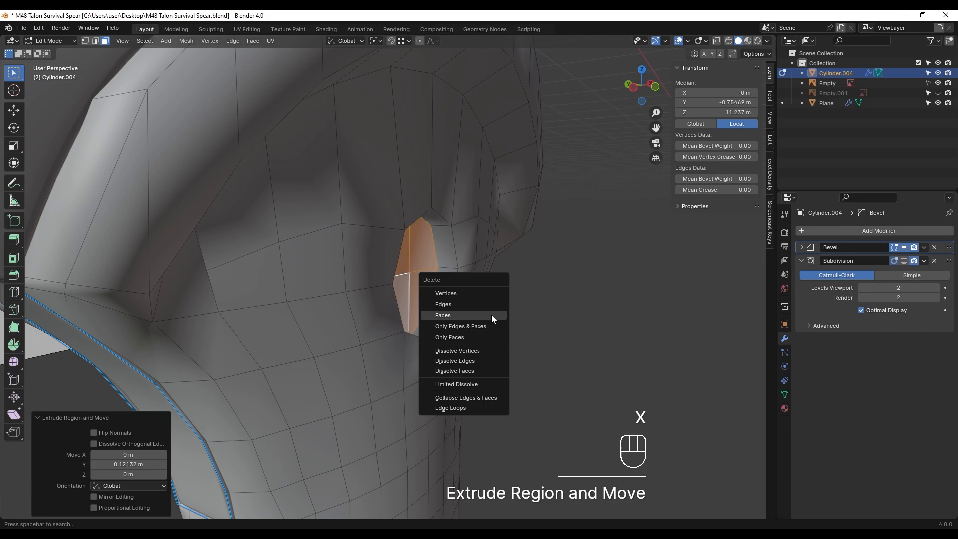
left_click(492, 315)
- Set the mean bevel weight of the screw hole's outer rim loop to 1.00 and check it with Subdivision shown in the viewport
scroll(454, 296, "up", 3)
key("2")
middle_click_drag(453, 302, 446, 252)
left_click(446, 250, "alt")
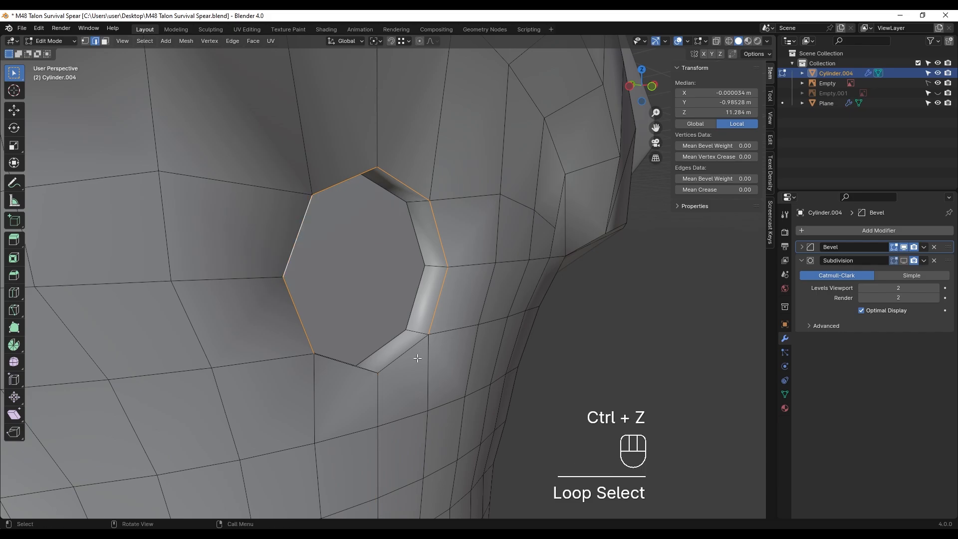
middle_click_drag(403, 358, 387, 351)
left_click_drag(717, 179, 756, 178)
scroll(490, 270, "down", 5)
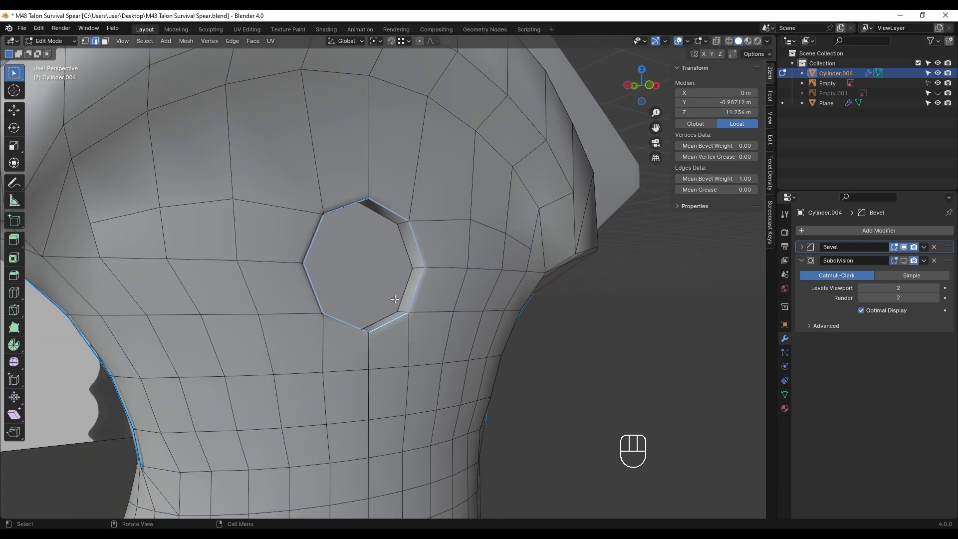
scroll(363, 301, "up", 3)
left_click(904, 260)
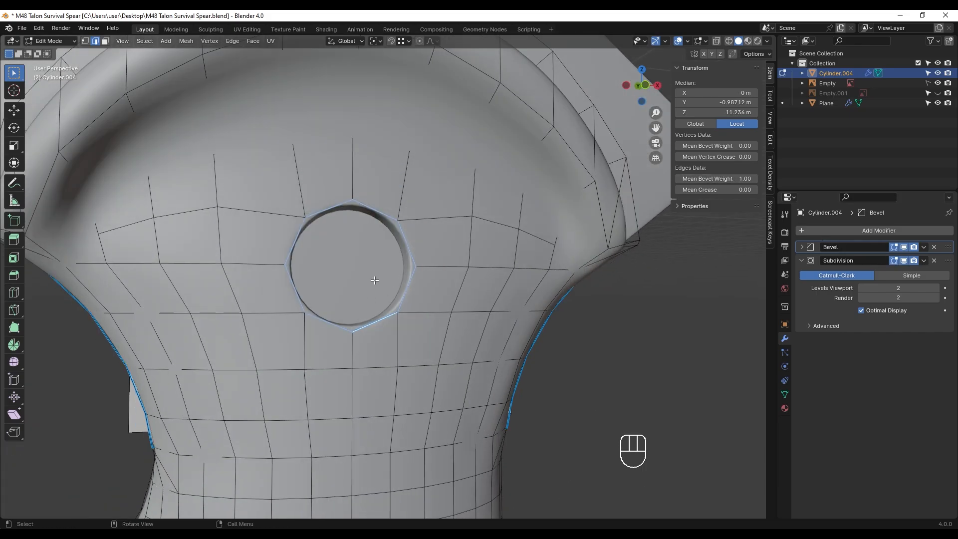
key("Tab")
mouse_move(370, 287)
middle_mouse_down()
mouse_move(347, 290)
mouse_move(378, 295)
middle_mouse_up()
key("Tab")
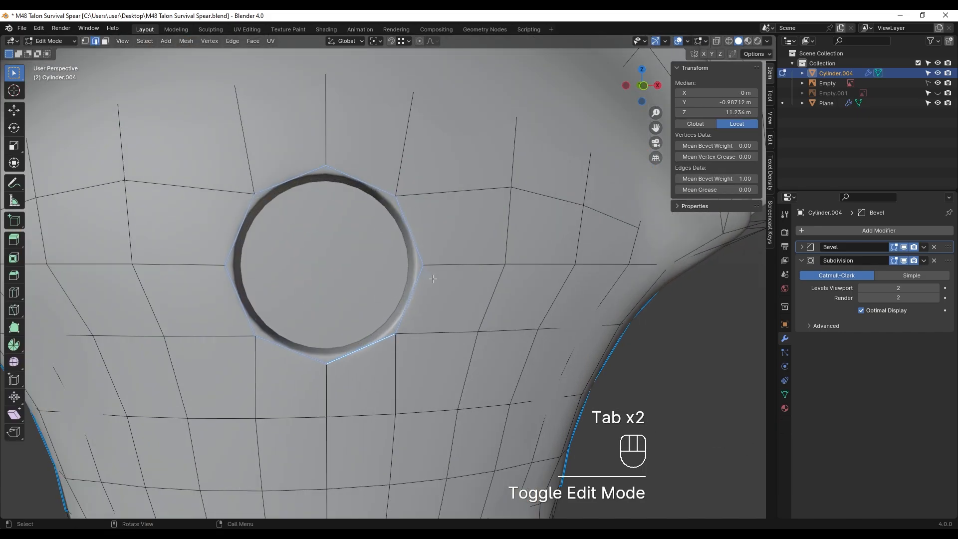
- Merge the new loop's end vertex on the +X side of the screw hole into the vertex just below it
key("Tab")
key("Tab")
key("1")
left_click(557, 235, "shift")
left_click(553, 266, "shift")
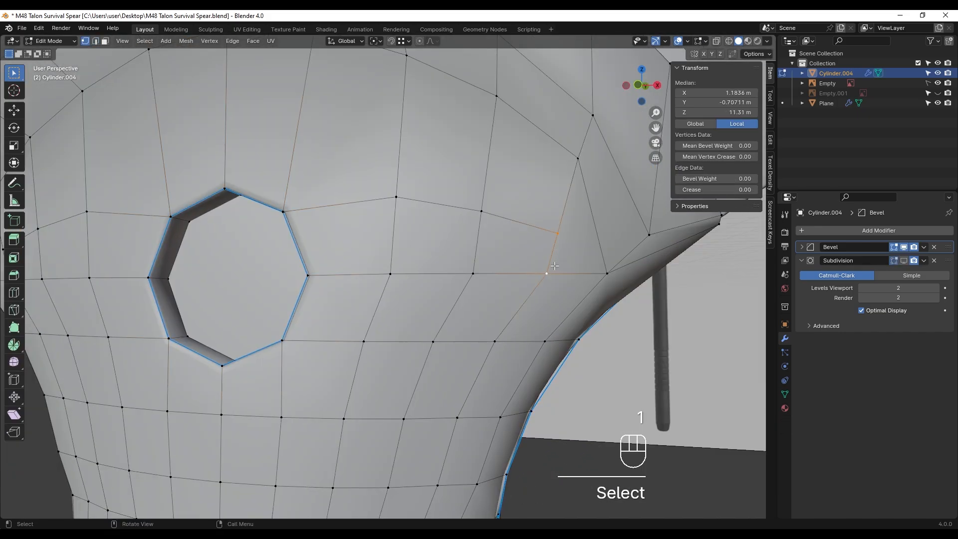
key("m")
left_click(554, 266)
key("Tab")
middle_click_drag(539, 276, 552, 301)
- Merge the new loop's end vertex on the -X side of the screw hole into the vertex just below it using At Last
left_click(905, 261)
key("Tab")
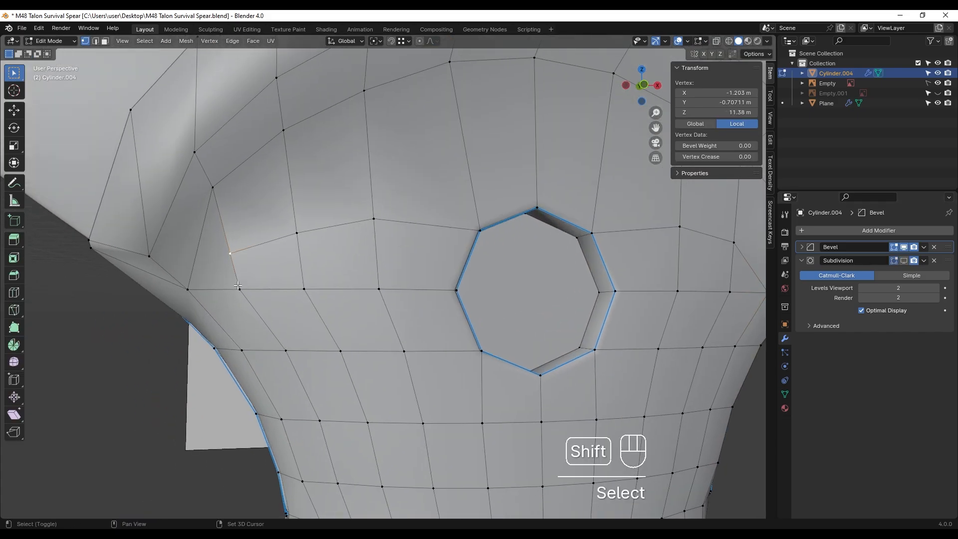
key("m")
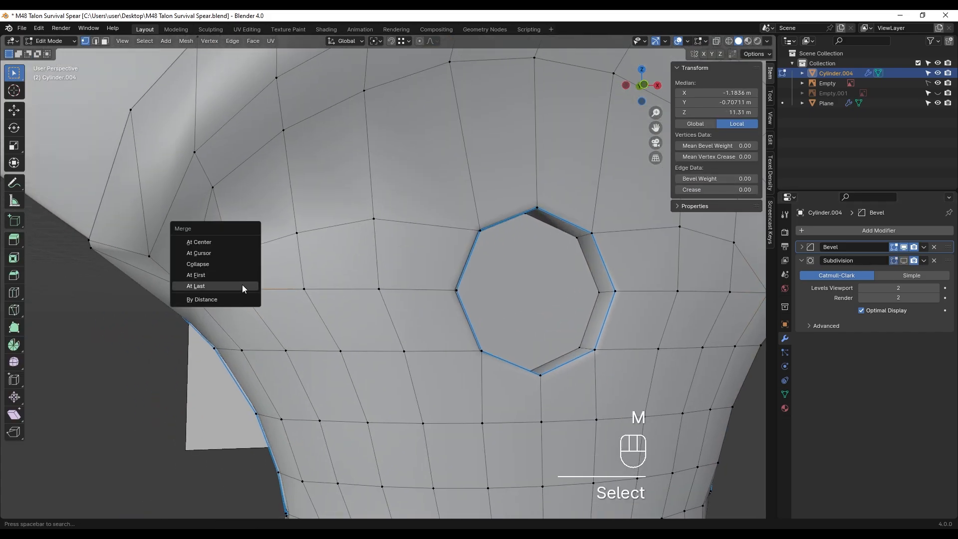
left_click(242, 284)
key("Tab")
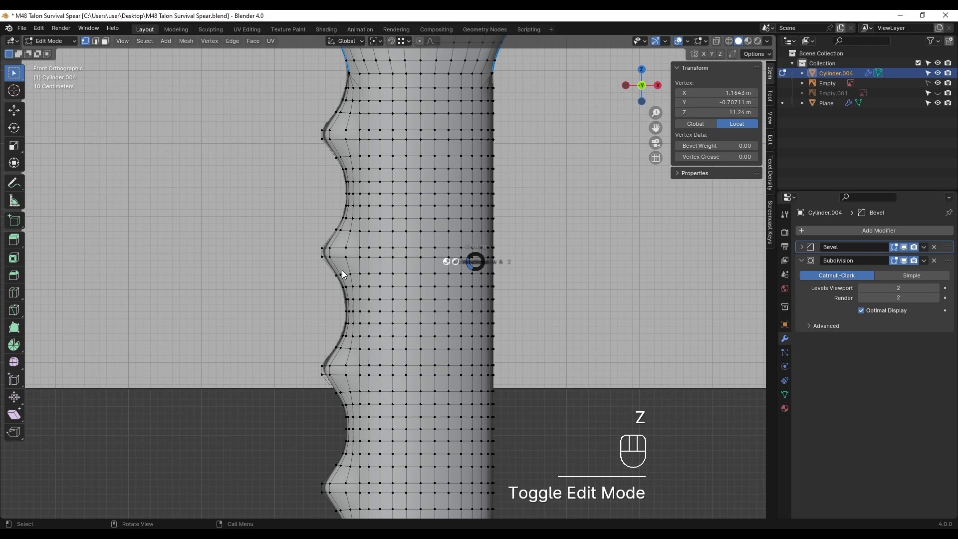
- Select the 4×4 block of front faces over the reference image's middle screw and shape it into a circle with LoopTools
scroll(435, 273, "up", 2)
middle_click_drag(434, 273, 419, 300, "shift")
key("z")
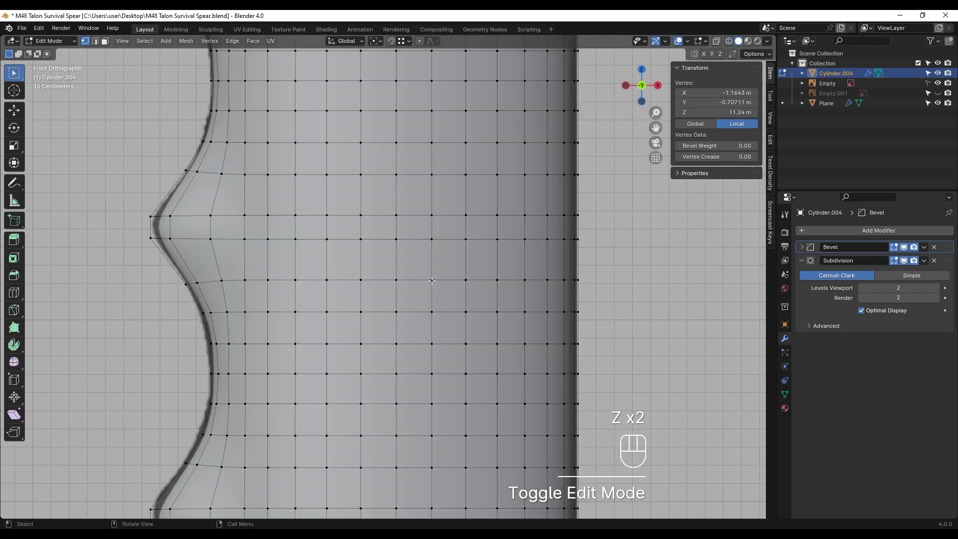
scroll(416, 292, "up", 2)
key("z")
scroll(405, 292, "up", 2)
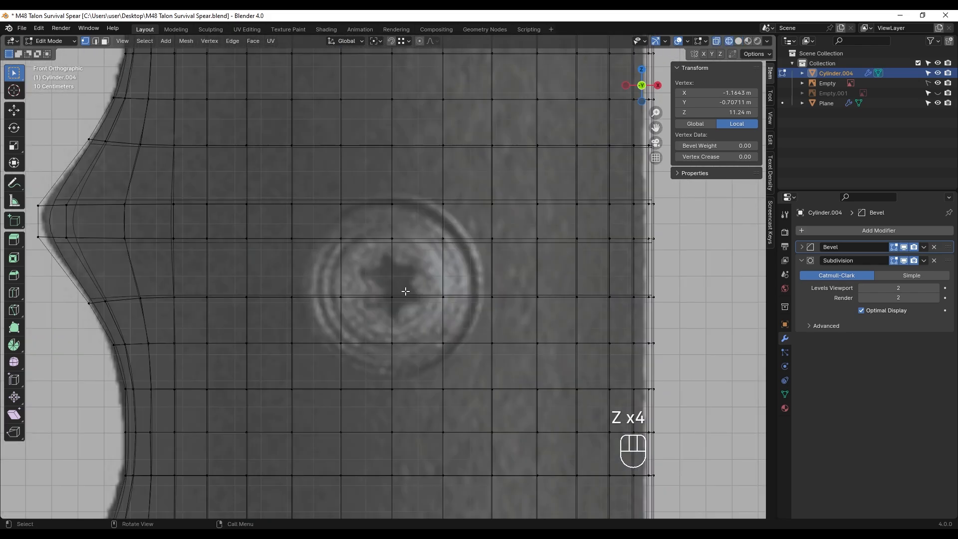
key("3")
left_click(311, 218)
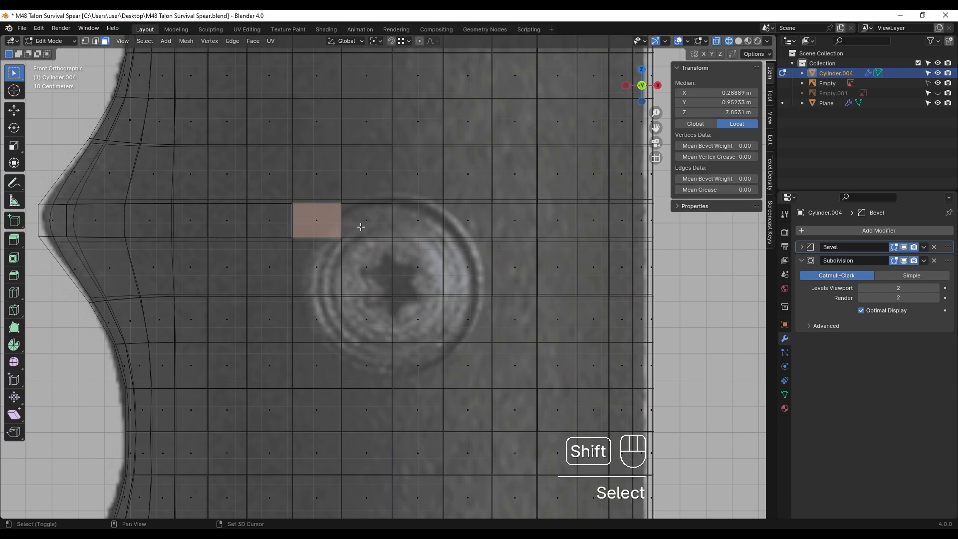
left_click(369, 224, "shift")
key("z")
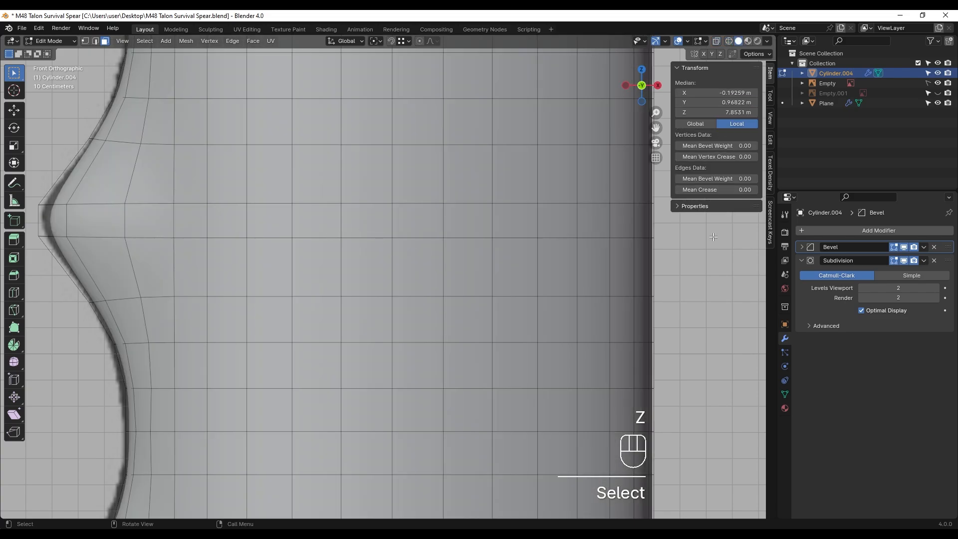
key("alt+a")
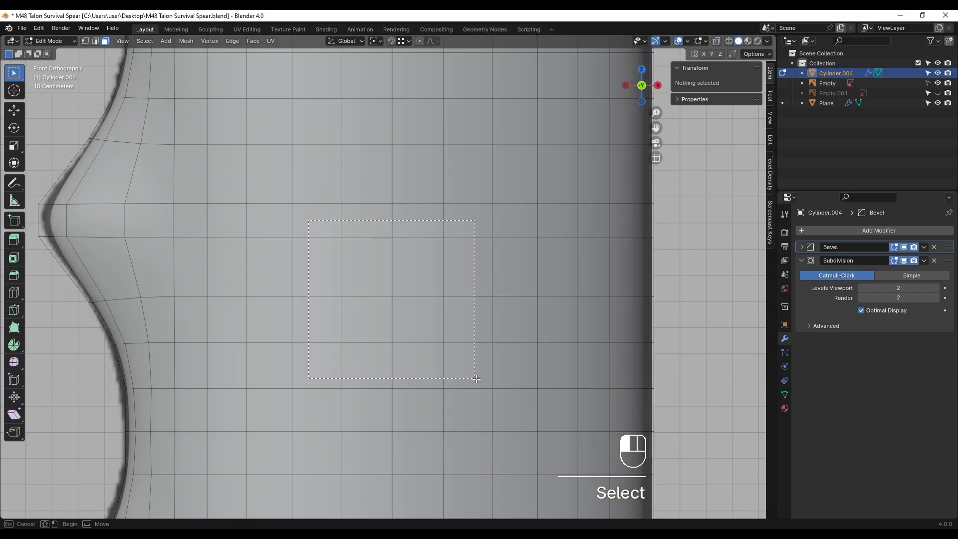
left_click_drag(476, 379, 477, 379)
key("z")
right_click(416, 220)
mouse_move(415, 222)
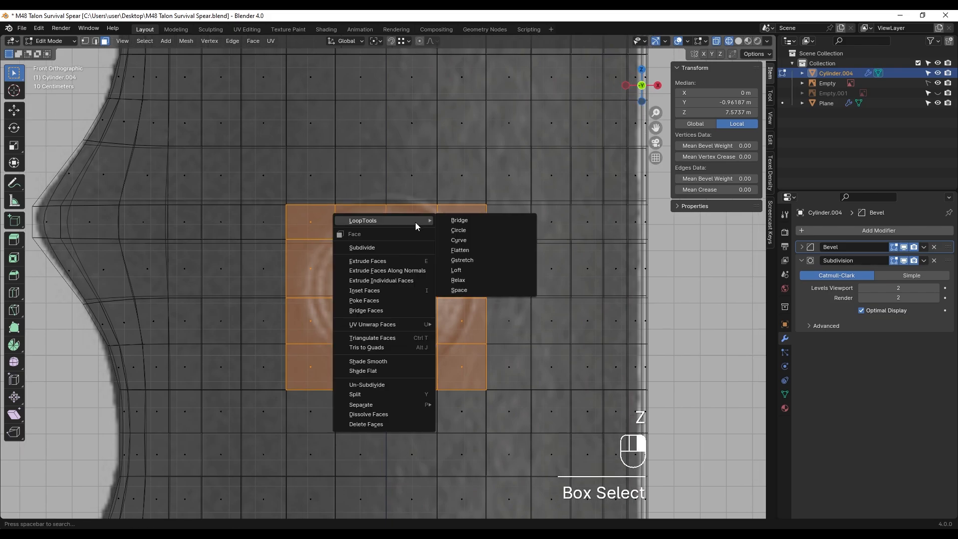
left_click(470, 231)
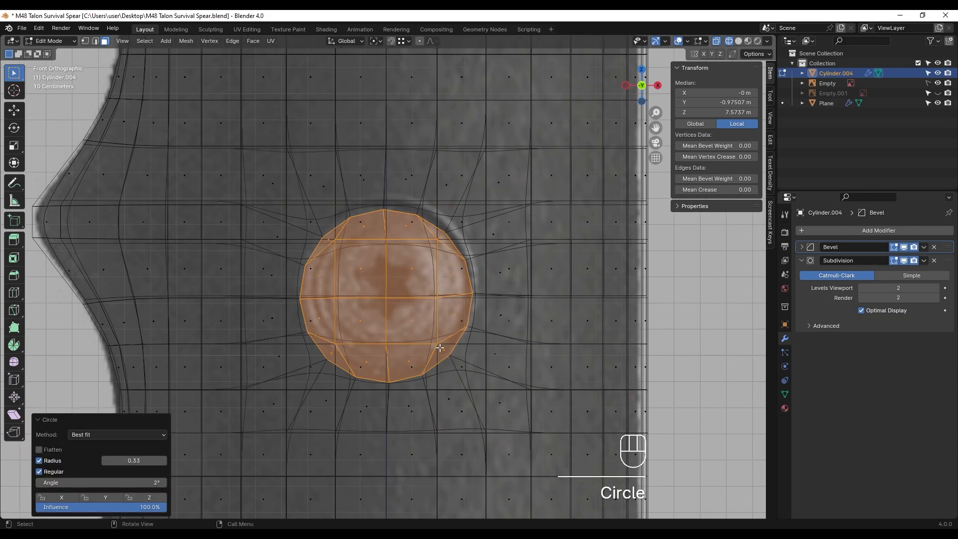
- Move the circular faces slightly up along Z to center them on the middle screw in the reference
key("g")
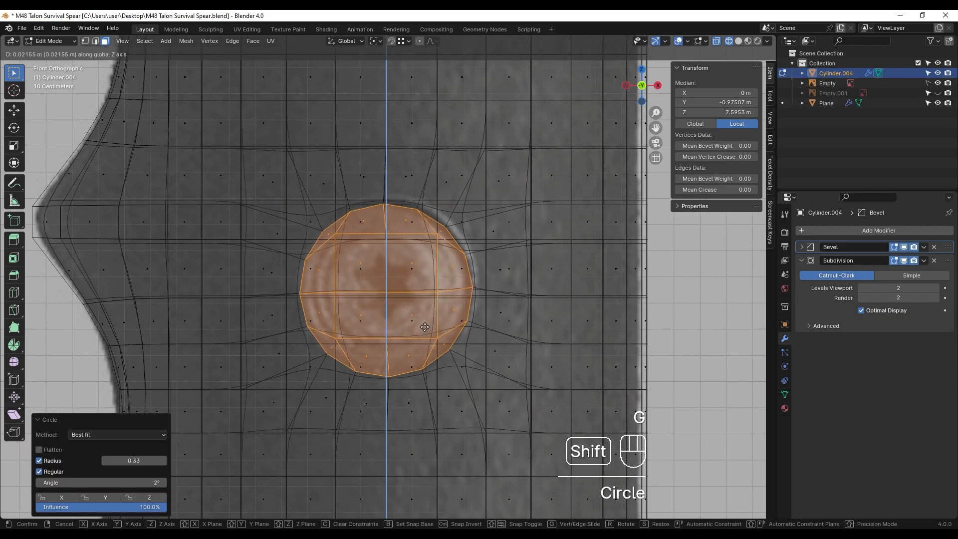
left_click(402, 321, "shift")
key("z")
- Extrude the middle circular faces inward and delete the extruded faces to open the middle screw hole
mouse_move(492, 342)
middle_mouse_down()
mouse_move(469, 321)
mouse_move(383, 311)
mouse_move(367, 228)
middle_mouse_up()
key("e")
left_click(400, 316)
key("x")
left_click(401, 316)
- Raise the mean bevel weight of the middle screw hole's outer rim loop and check the rim in Object Mode
key("2")
left_click(367, 228, "alt")
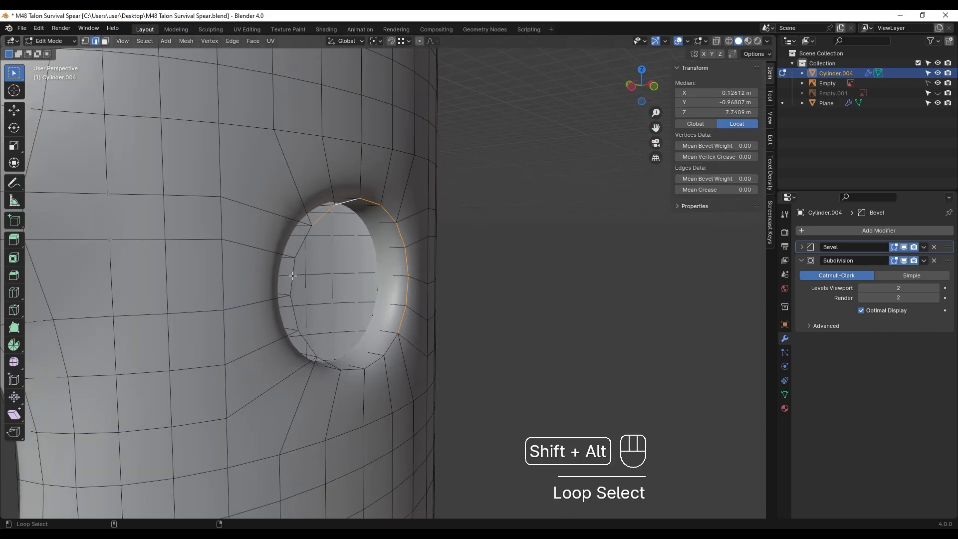
left_click_drag(716, 178, 731, 179)
key("Tab")
scroll(350, 282, "down", 3)
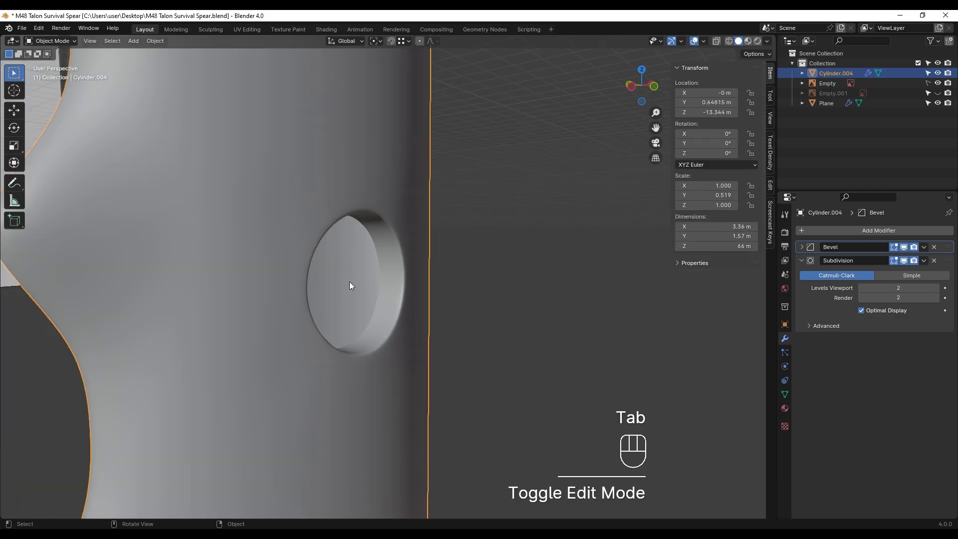
middle_click_drag(349, 281, 294, 289)
- Hide the Empty reference image and show Empty.001 behind the see-through handle to locate the lower screw
key("z")
middle_click_drag(295, 309, 344, 307, "shift")
left_click(938, 83)
left_click(938, 93)
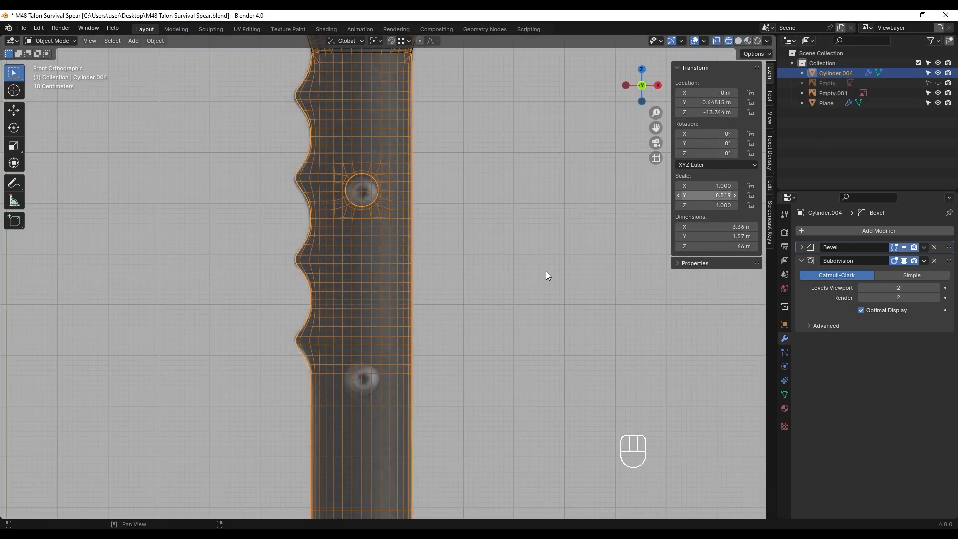
scroll(546, 272, "up", 1)
middle_click_drag(546, 272, 552, 184, "shift")
scroll(372, 266, "up", 4)
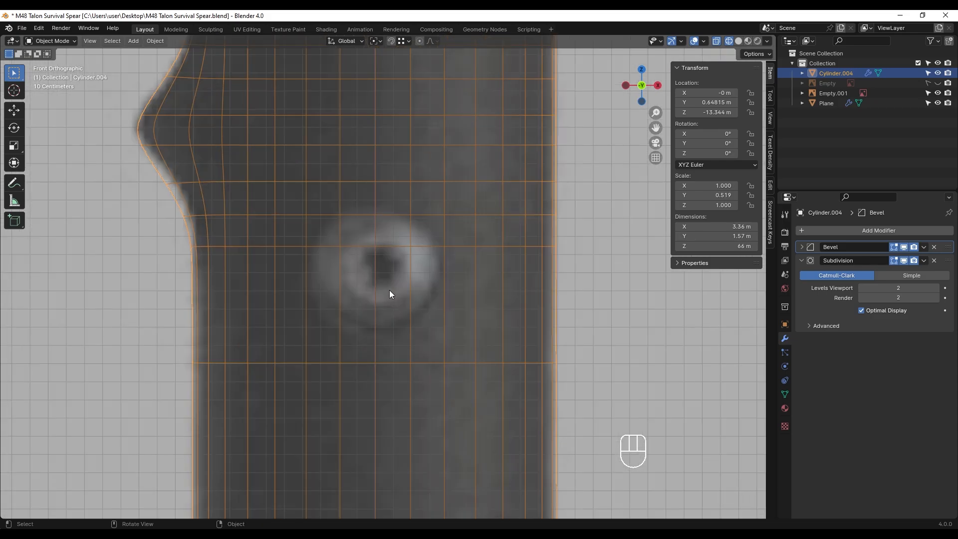
- Add an edge loop around the handle just below the lower screw in the reference image
left_click(384, 302)
key("Tab")
left_click(379, 299)
key("Tab")
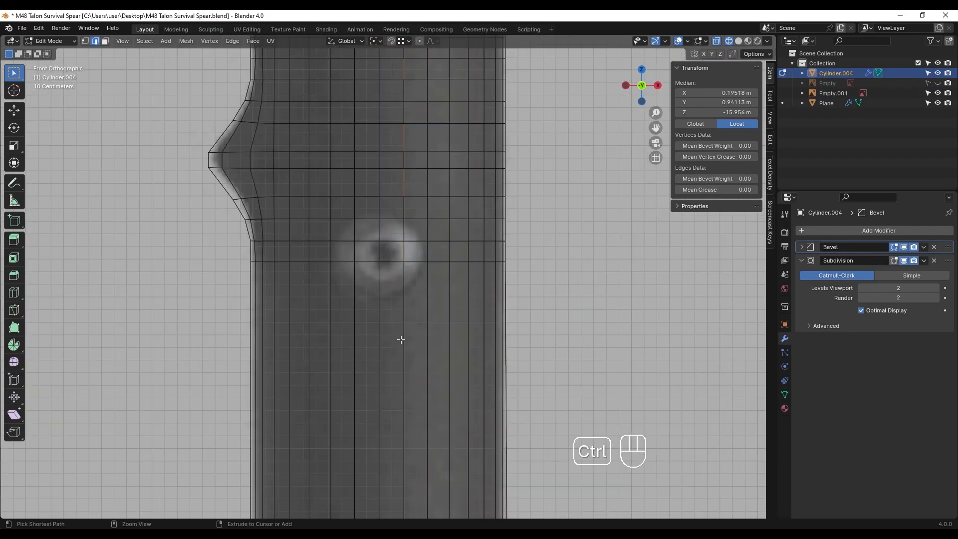
key("ctrl+r")
left_click(406, 331)
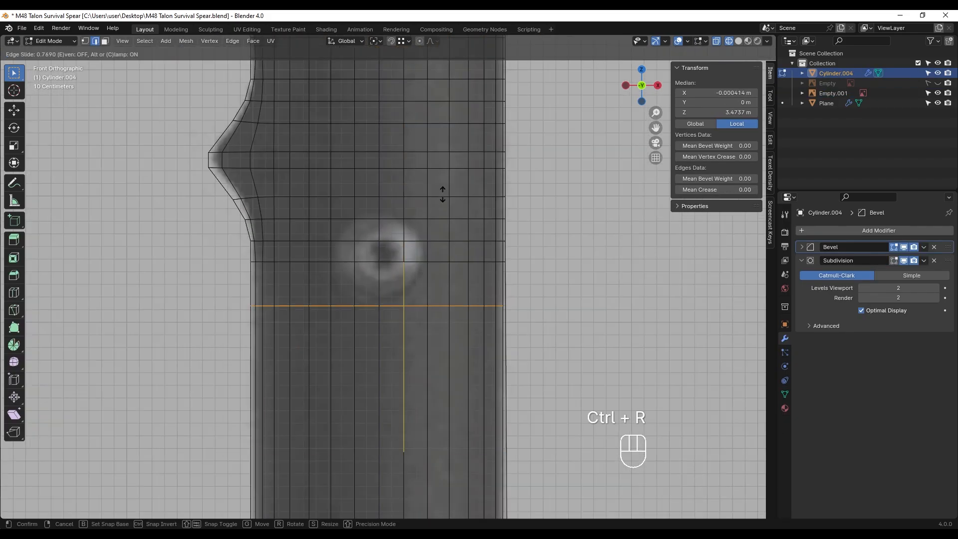
left_click(443, 195)
- Add a centered edge loop between the new loop below the lower screw and the loop above it
scroll(384, 267, "up", 2)
left_click(384, 267, "alt")
key("ctrl+r")
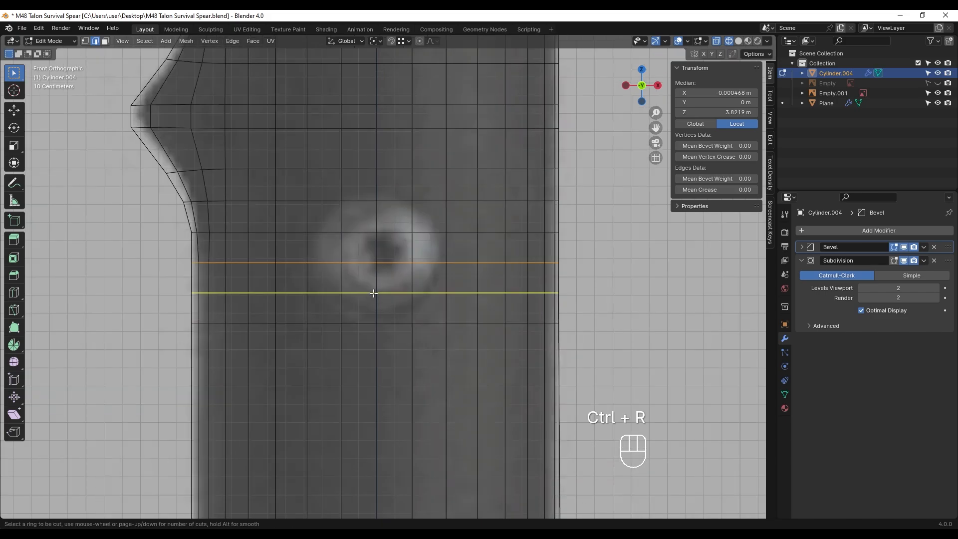
left_click(374, 292)
right_click(375, 293)
scroll(381, 293, "up", 1)
middle_click_drag(381, 293, 375, 295, "shift")
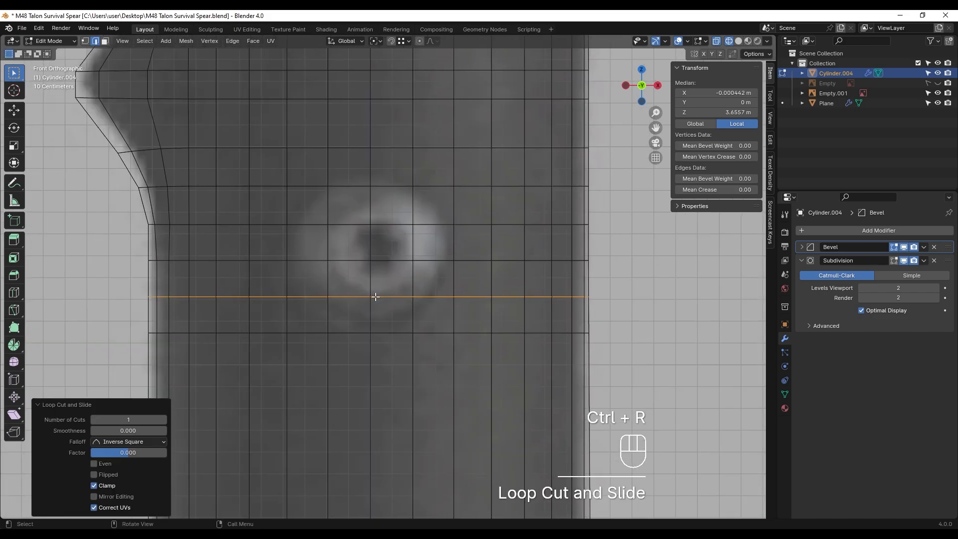
- Try to shape the 4×4 front faces over the lower screw into a LoopTools circle and shift it along Z
key("3")
key("z")
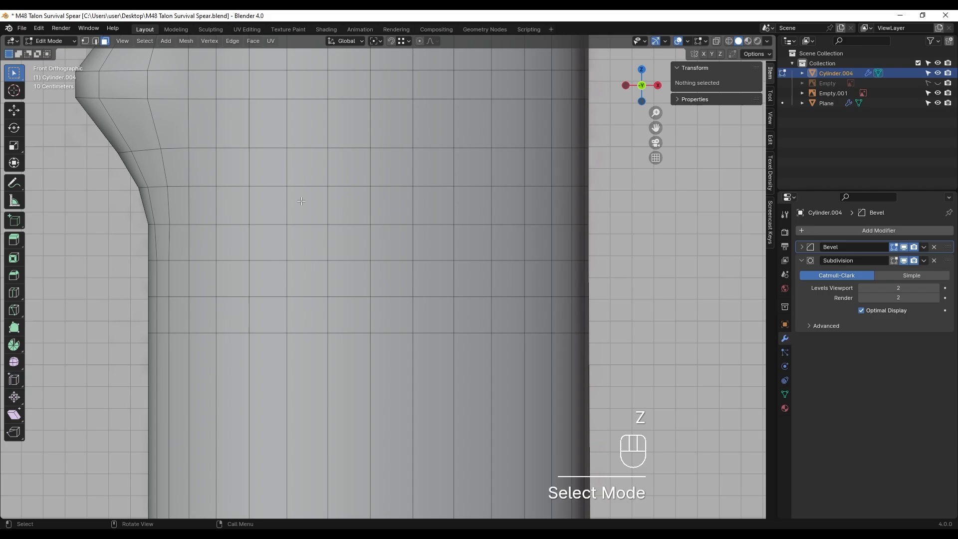
left_click_drag(435, 324, 437, 324)
key("z")
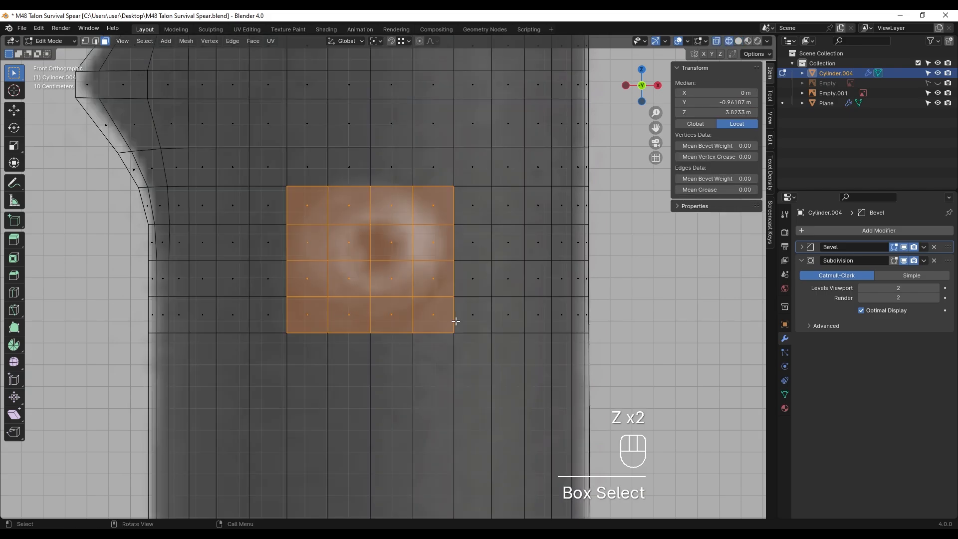
right_click(414, 265)
mouse_move(414, 265)
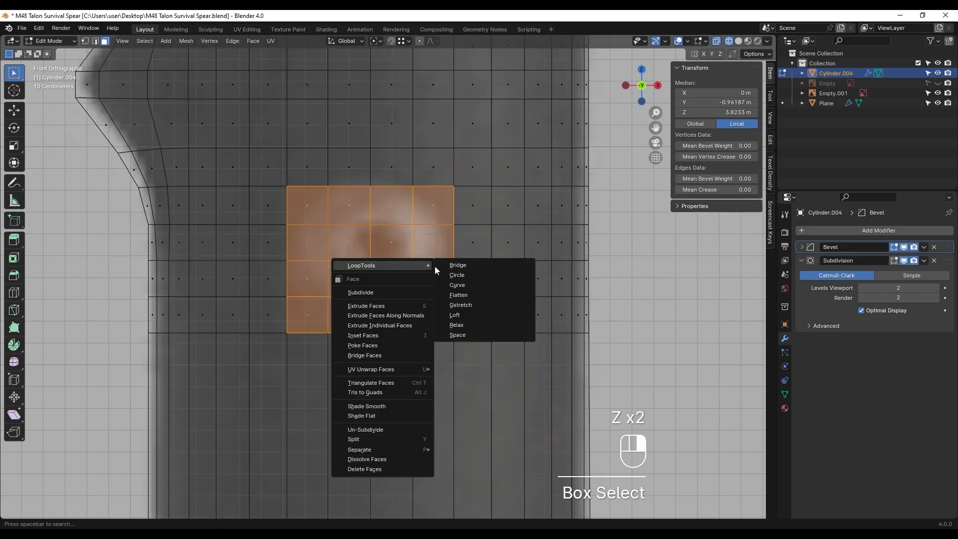
left_click(473, 279)
key("g")
key("z")
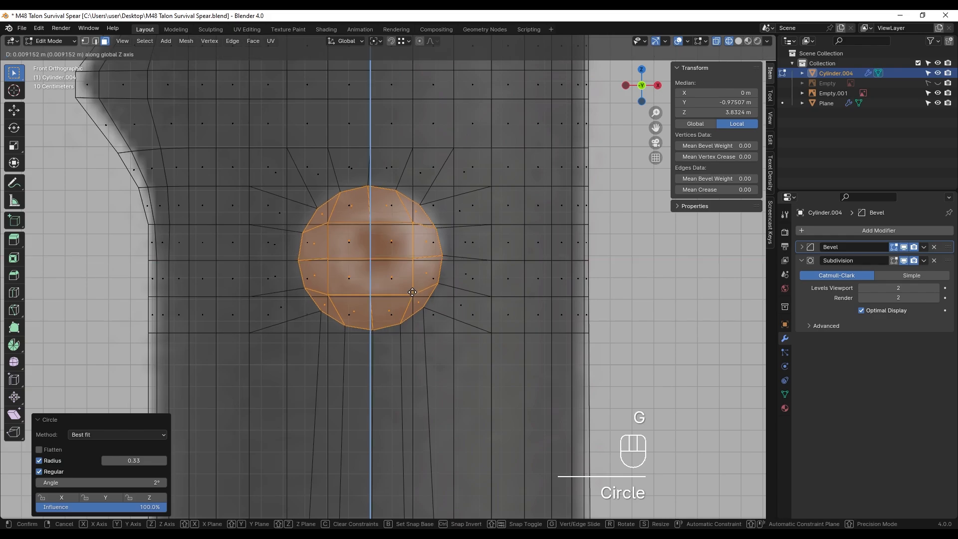
left_click(407, 316)
- Undo the Z move and the circle shaping of the faces over the lower screw
scroll(422, 326, "down", 1)
middle_click_drag(430, 323, 408, 235, "shift")
scroll(419, 309, "down", 2)
key("ctrl+z")
key("ctrl+z")
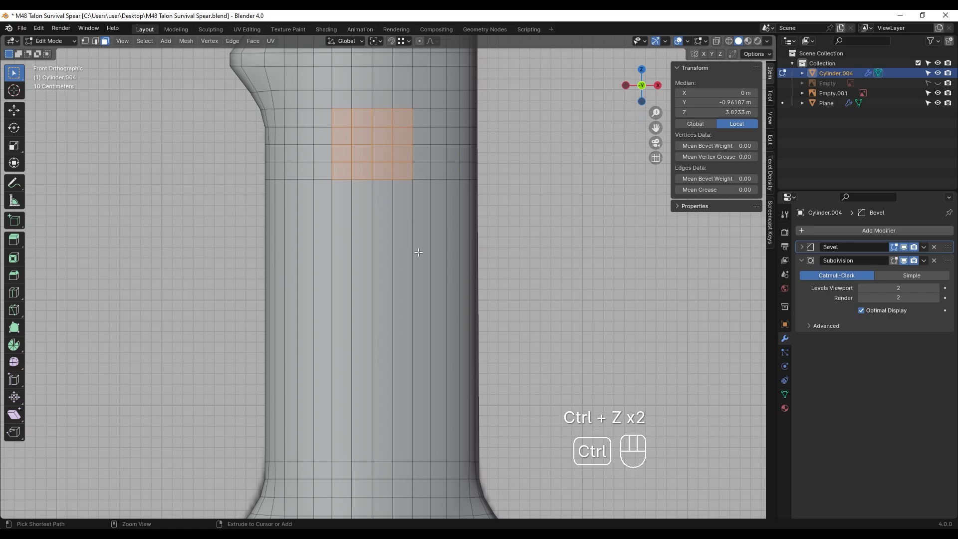
- Add another edge loop around the handle a short distance below the lowest loop under the lower screw
key("ctrl+r")
left_click(419, 239)
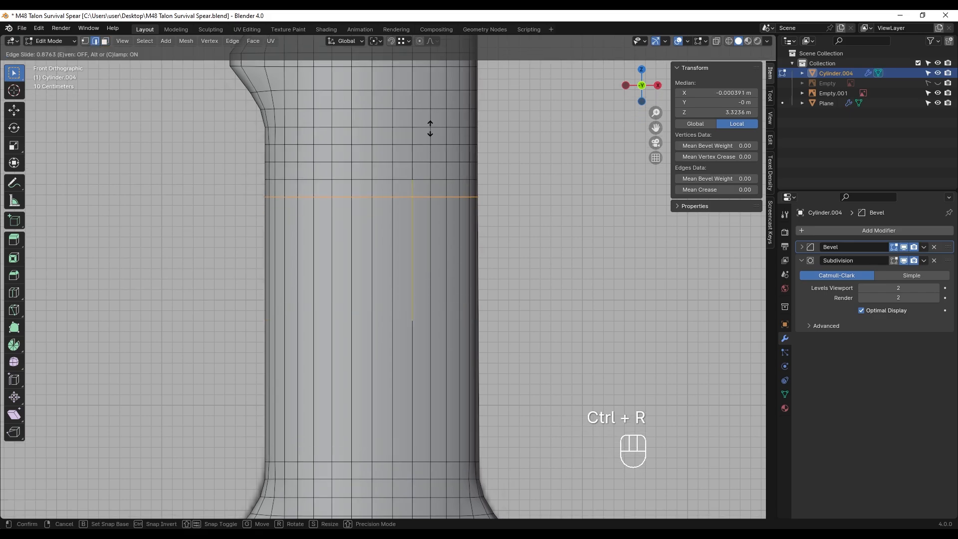
left_click(430, 128)
scroll(424, 130, "up", 3)
middle_click_drag(392, 133, 399, 322, "shift")
- Shape the 4×4 block of front faces over the lower screw into a circle with LoopTools and align it with the screw
key("3")
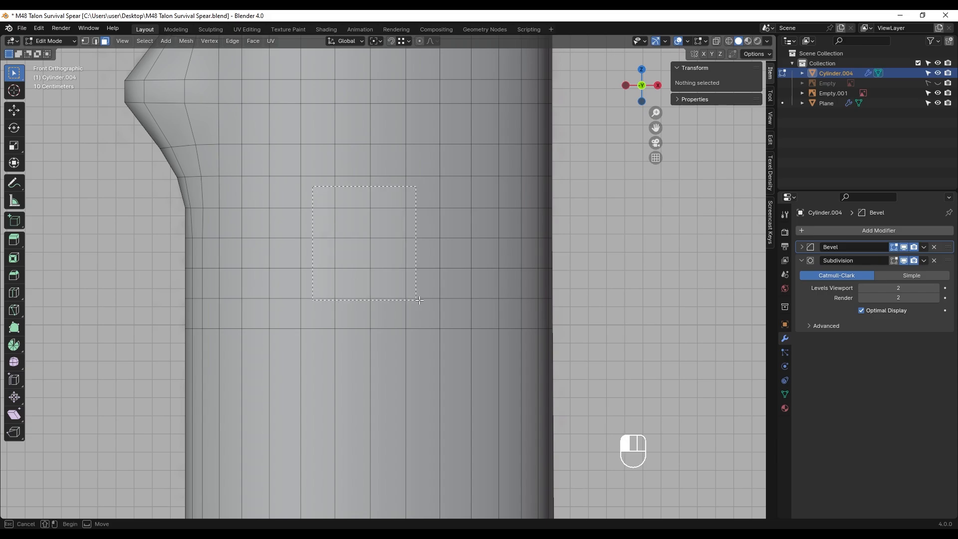
left_click_drag(427, 293, 430, 294)
key("z")
left_click(373, 295)
scroll(380, 240, "up", 1)
mouse_move(382, 210)
middle_mouse_down("shift")
mouse_move(409, 242)
mouse_move(377, 262)
mouse_move(434, 296)
mouse_move(392, 270)
middle_mouse_up("shift")
right_click(382, 199)
mouse_move(382, 198)
left_click(426, 212)
key("g")
left_click(410, 248)
key("z")
- Extrude the lower circular faces inward and delete the extruded faces to open the lower screw hole
left_click(372, 275)
key("e")
left_click(398, 285)
key("x")
left_click(397, 283)
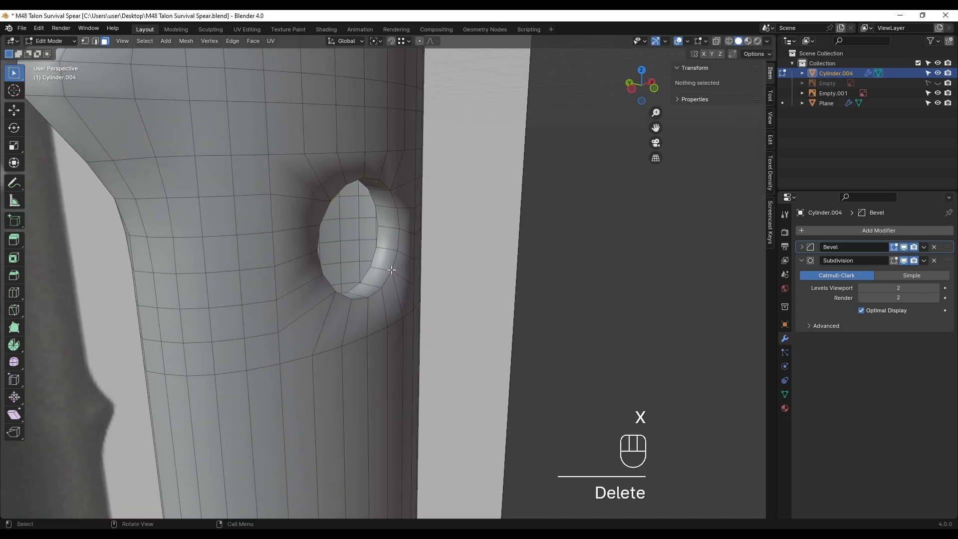
- Set the mean bevel weight of the lower screw hole's outer rim loop to 1.00 and check it in Object Mode
left_click(397, 225, "alt+shift")
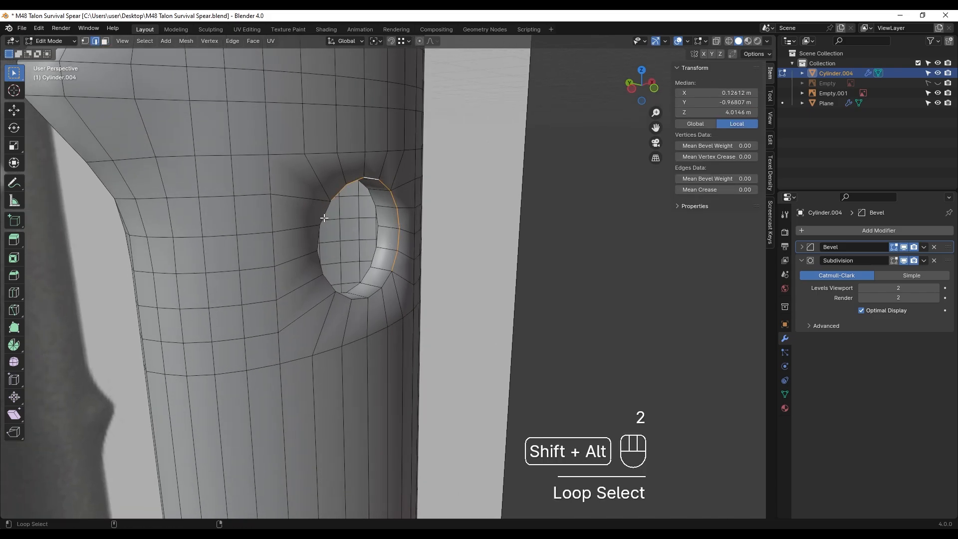
left_click_drag(699, 178, 739, 179)
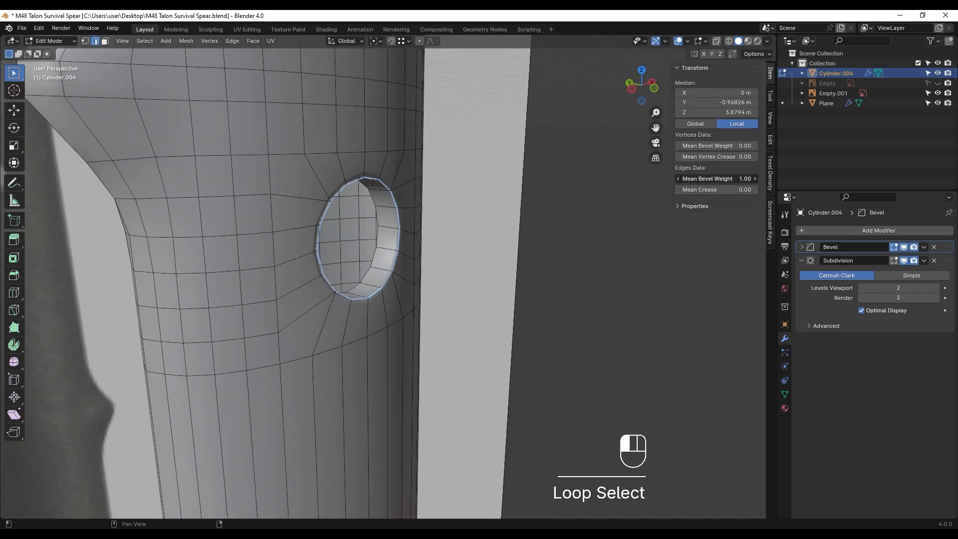
key("Tab")
middle_click_drag(357, 256, 402, 372)
- Isolate the handle in Local View and return to editing its mesh
key("slash")
scroll(386, 316, "up", 2)
key("Tab")
scroll(385, 315, "up", 2)
scroll(405, 356, "down", 1)
scroll(394, 391, "up", 1)
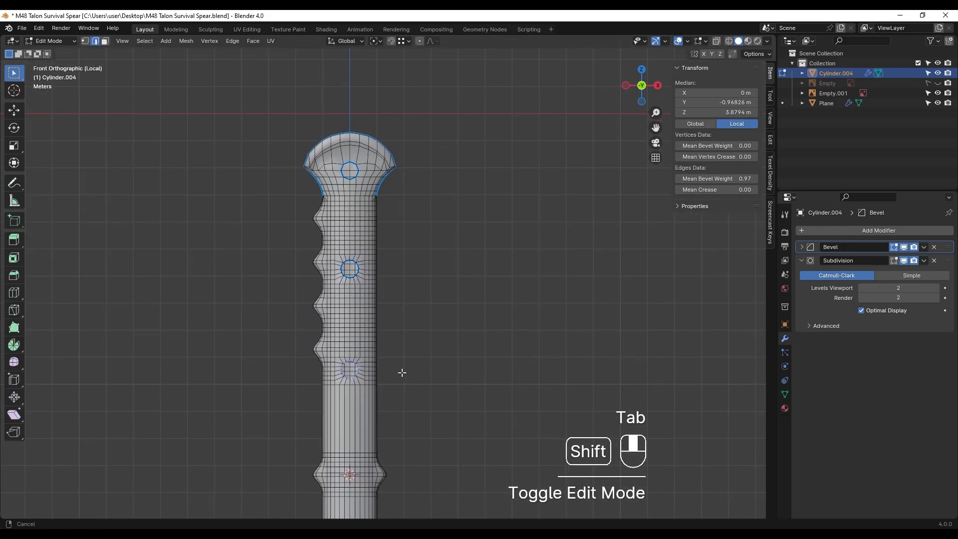
- Hide all handle faces except the section from the rounded head down to just above the flared collar
key("z")
left_click_drag(277, 112, 421, 391)
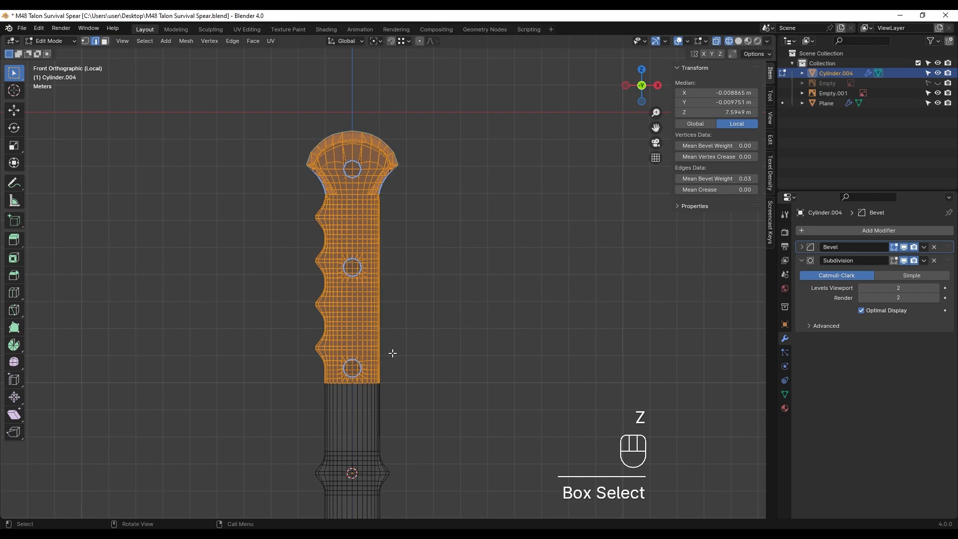
key("3")
left_click_drag(273, 111, 419, 433)
middle_click_drag(399, 415, 406, 334)
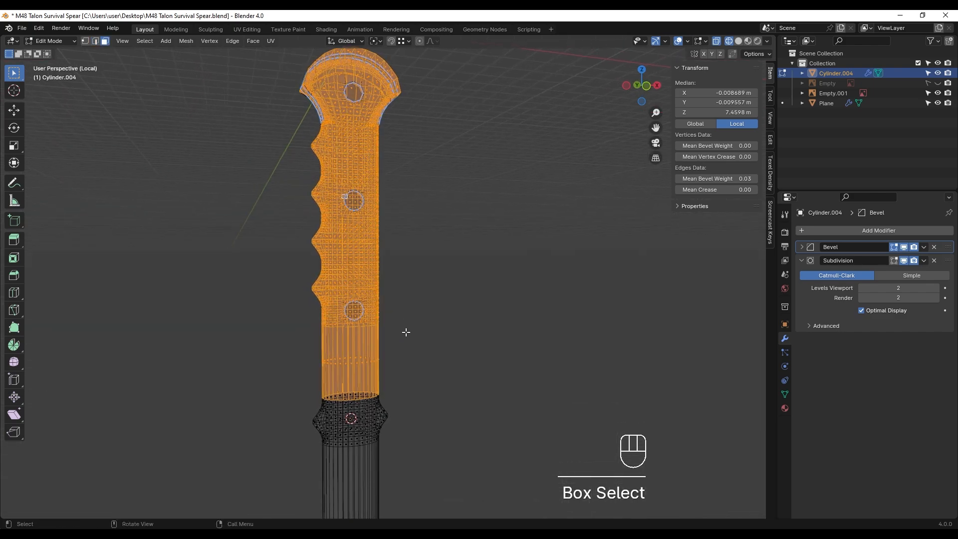
key("ctrl+i")
key("h")
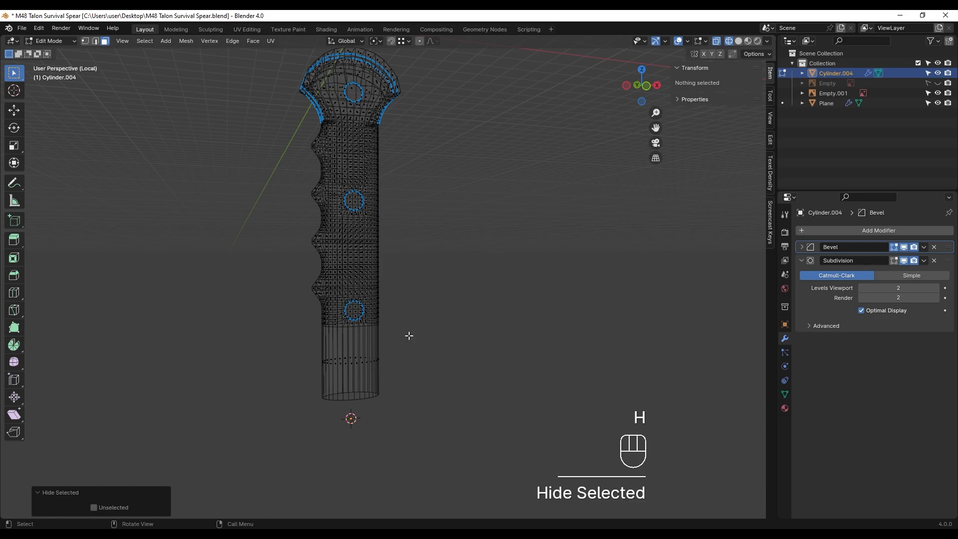
- Delete the faces on the +Y half of the visible grip section, working from the left side view
middle_click_drag(409, 336, 449, 312)
scroll(445, 316, "up", 2)
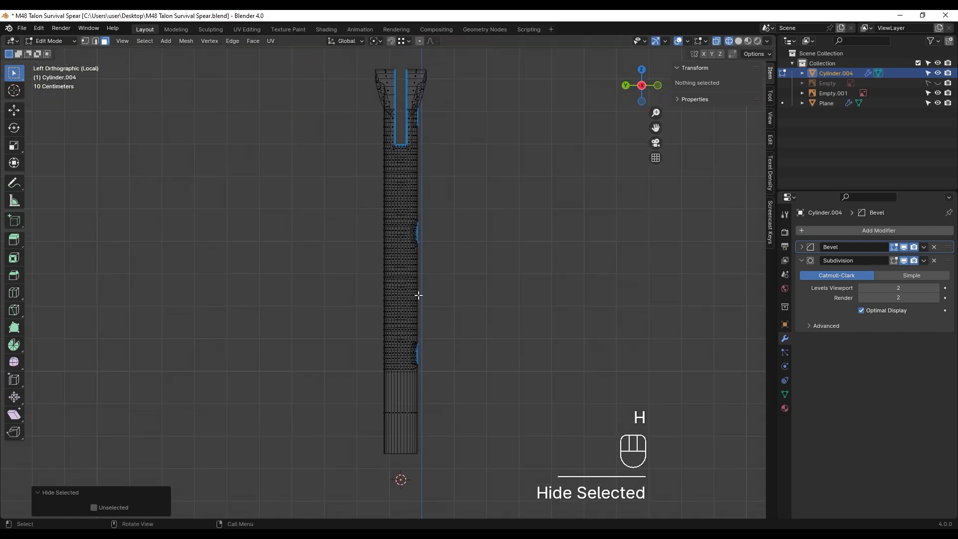
left_click_drag(352, 57, 402, 523)
scroll(382, 306, "up", 4)
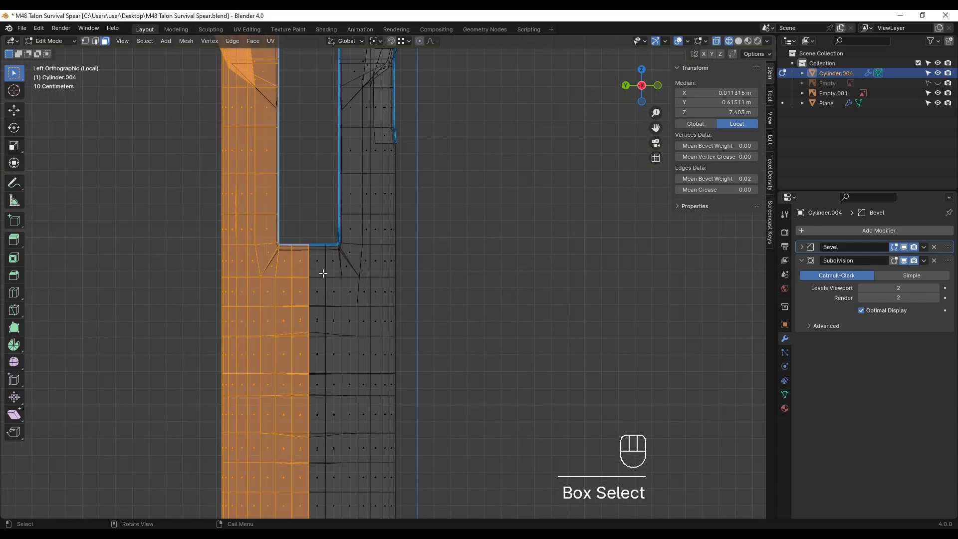
middle_click_drag(325, 271, 363, 297, "shift")
key("x")
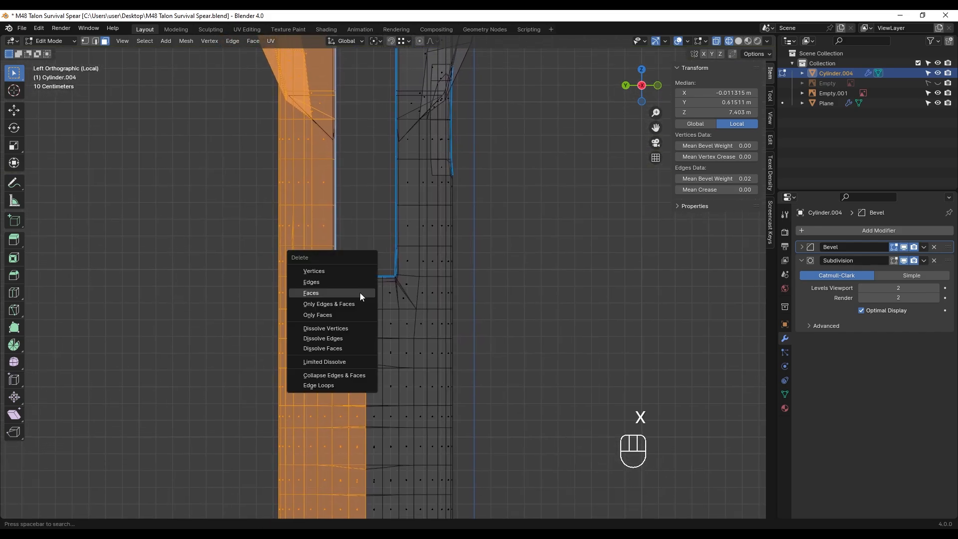
left_click(356, 295)
- Symmetrize the remaining half of the visible grip section from -Y to +Y and check the full grip in solid shading
key("a")
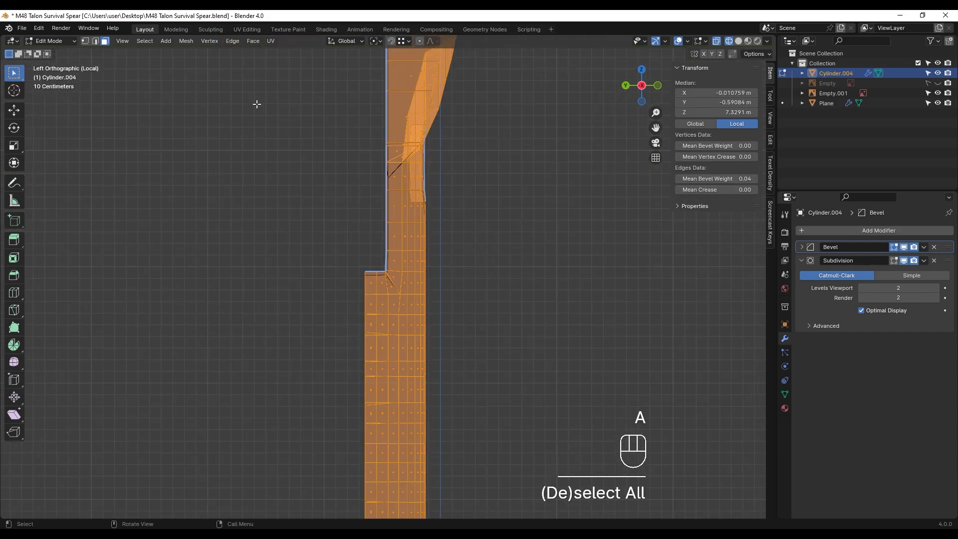
left_click(183, 41)
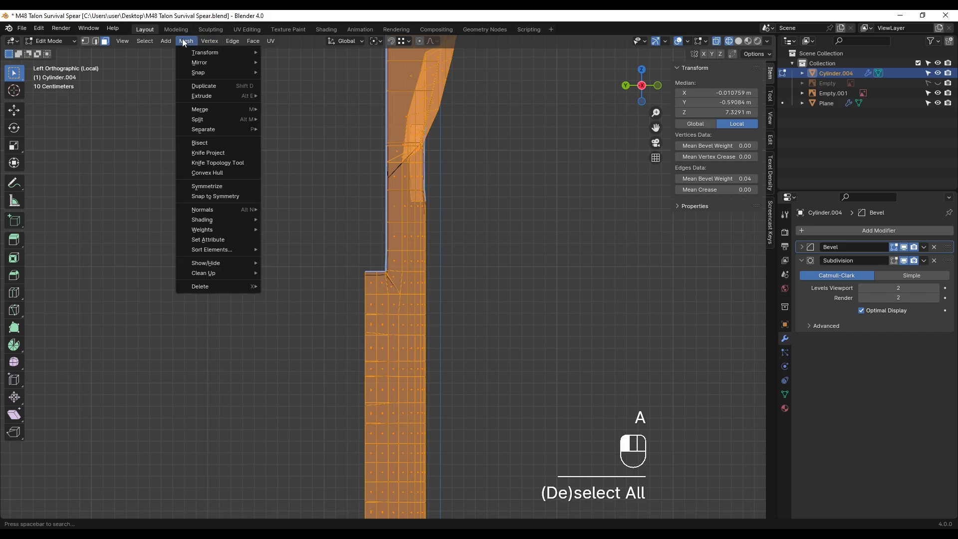
left_click(221, 190)
key("z")
left_click(466, 325)
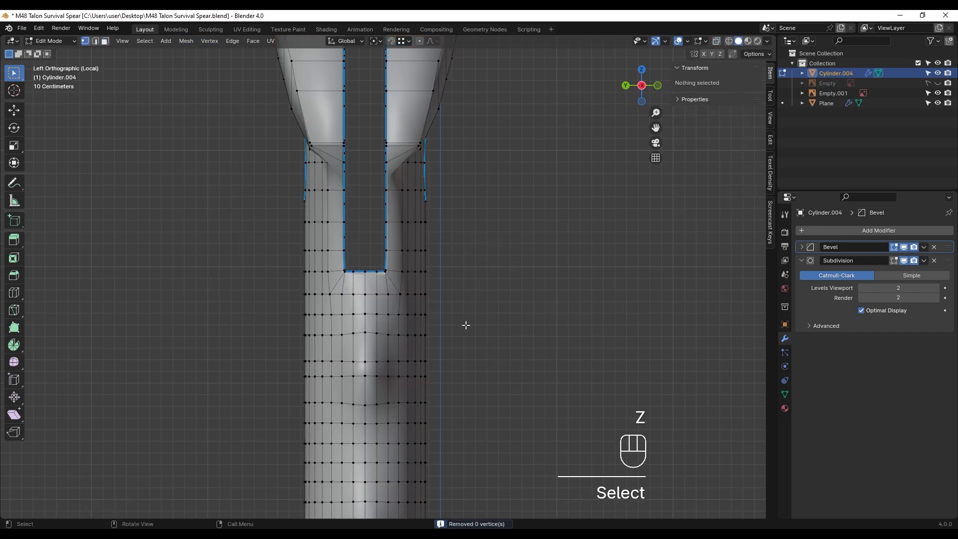
mouse_move(466, 325)
middle_mouse_down()
mouse_move(449, 319)
mouse_move(419, 168)
mouse_move(414, 183)
middle_mouse_up()
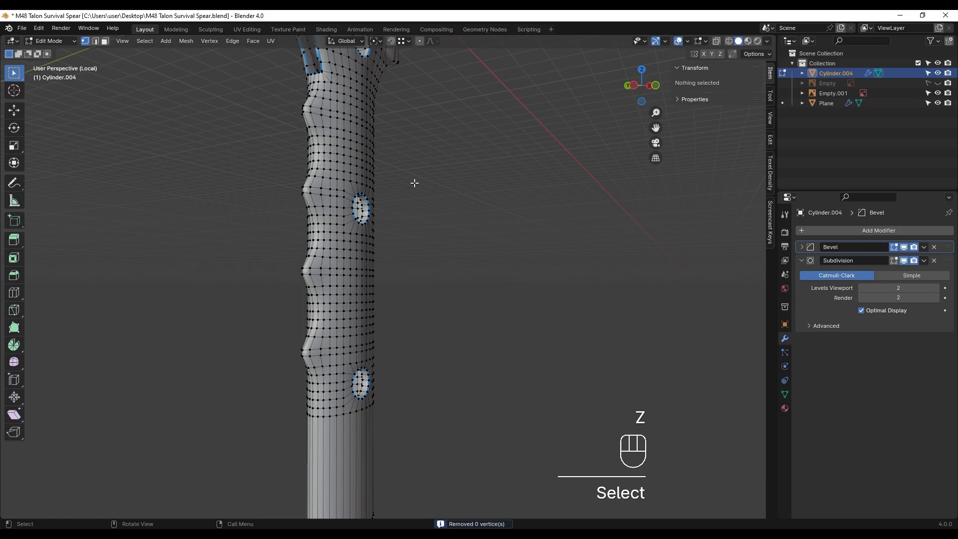
scroll(442, 253, "down", 5)
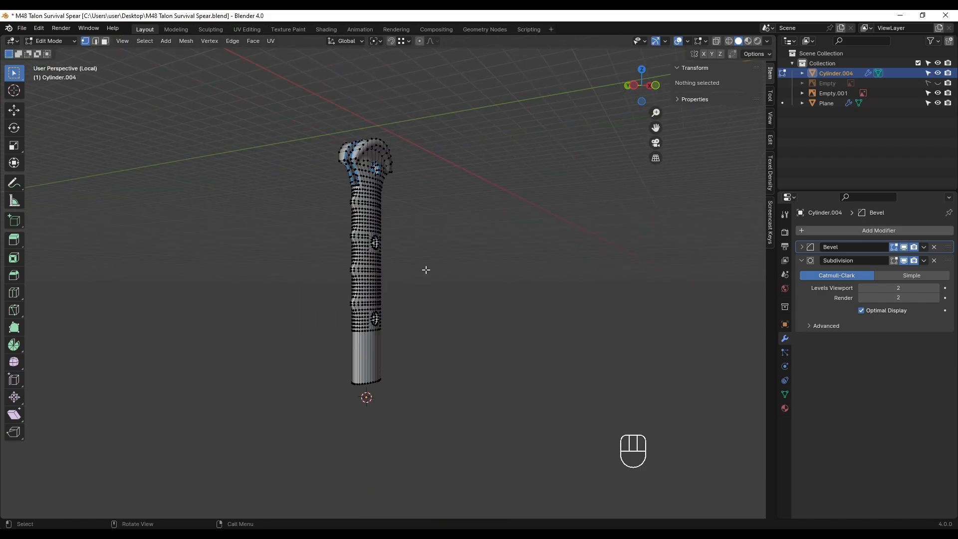
- Reveal the hidden handle faces and show the mesh in wireframe around the gap where the grip meets the collar
key("alt+h")
left_click(430, 268)
middle_click_drag(391, 397, 359, 289, "shift")
scroll(395, 287, "up", 4)
scroll(422, 306, "up", 3)
scroll(327, 314, "up", 2)
scroll(306, 293, "up", 4)
key("shift+z")
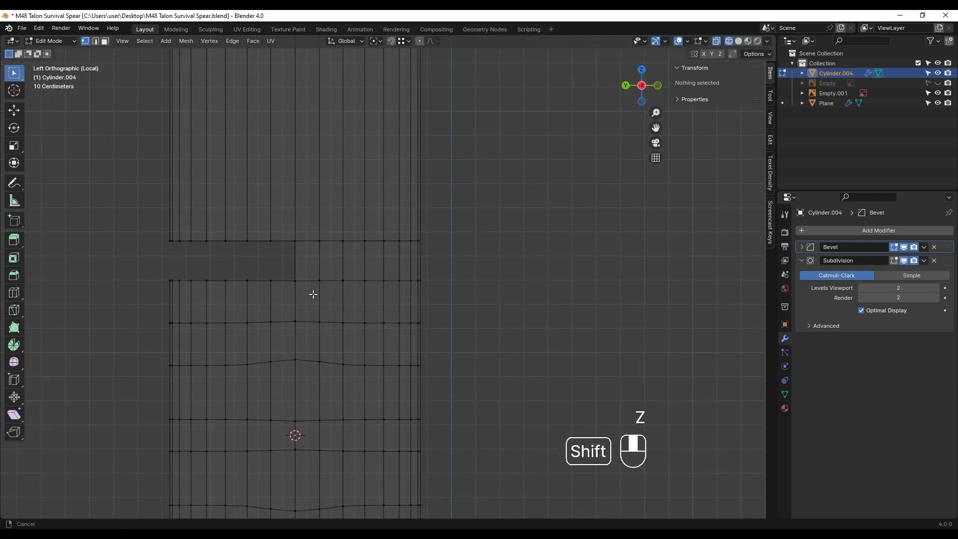
- Symmetrize the remaining half-ring of faces beside the gap from -Y to +Y and check the result in solid shading
key("3")
left_click_drag(281, 256, 455, 275)
middle_click_drag(455, 275, 470, 283, "shift")
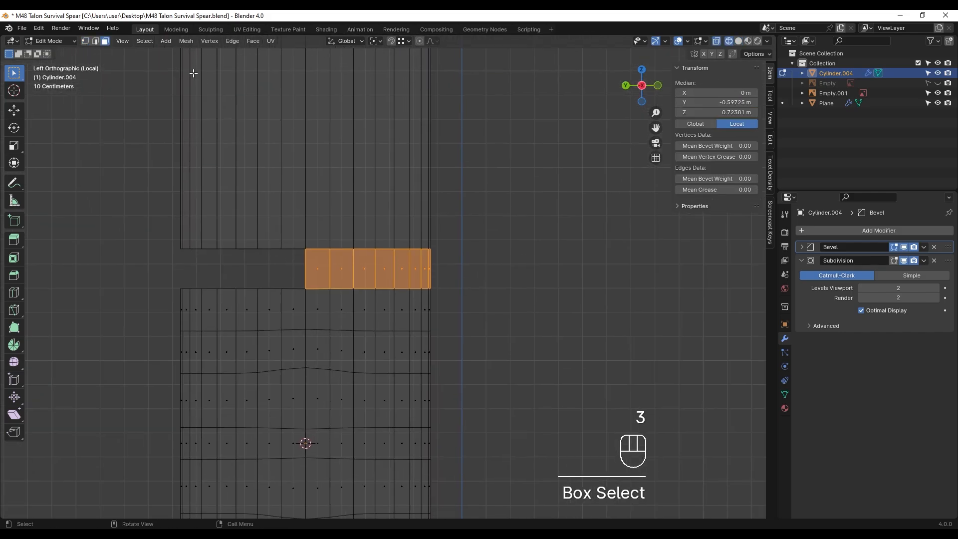
left_click(186, 41)
left_click(202, 187)
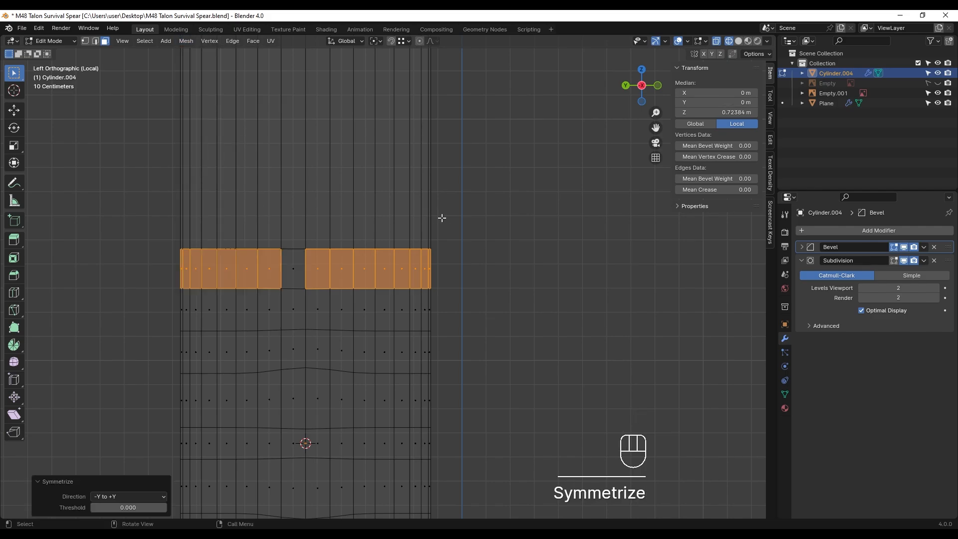
left_click(472, 225)
key("z")
left_click(595, 248)
middle_click_drag(581, 252, 349, 299)
scroll(378, 282, "down", 3)
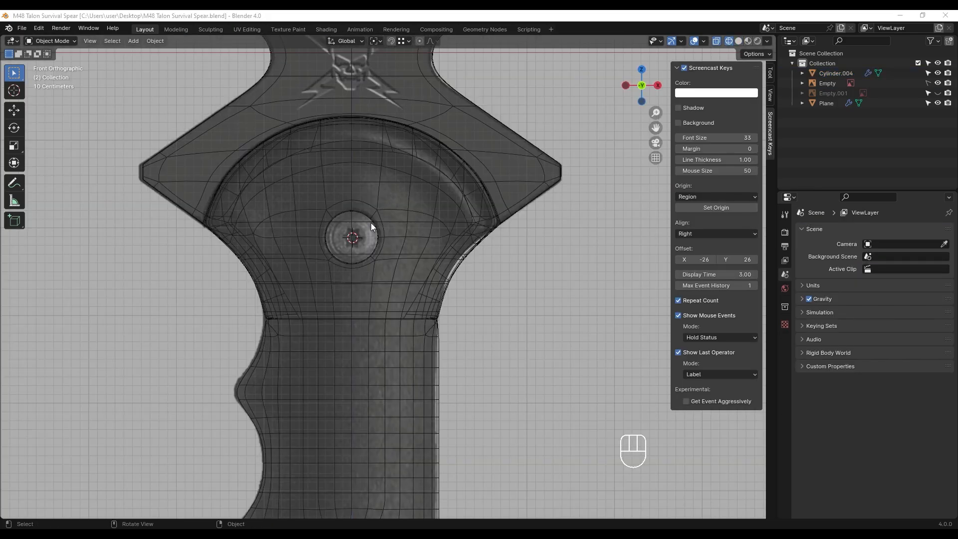
- Add a 12-vertex cylinder without caps at the upper screw hole and rotate it 90° about X
middle_click_drag(372, 227, 388, 269, "shift")
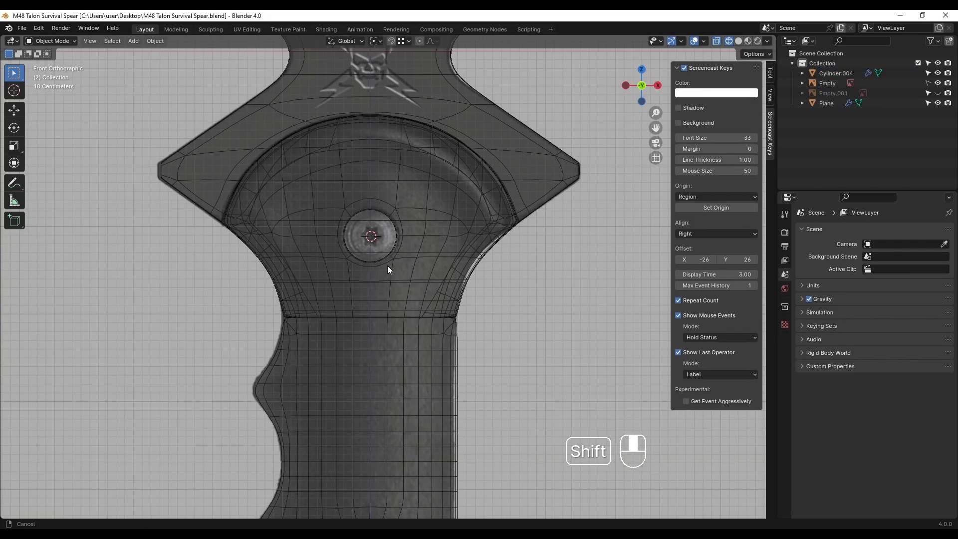
key("shift+a")
mouse_move(400, 260)
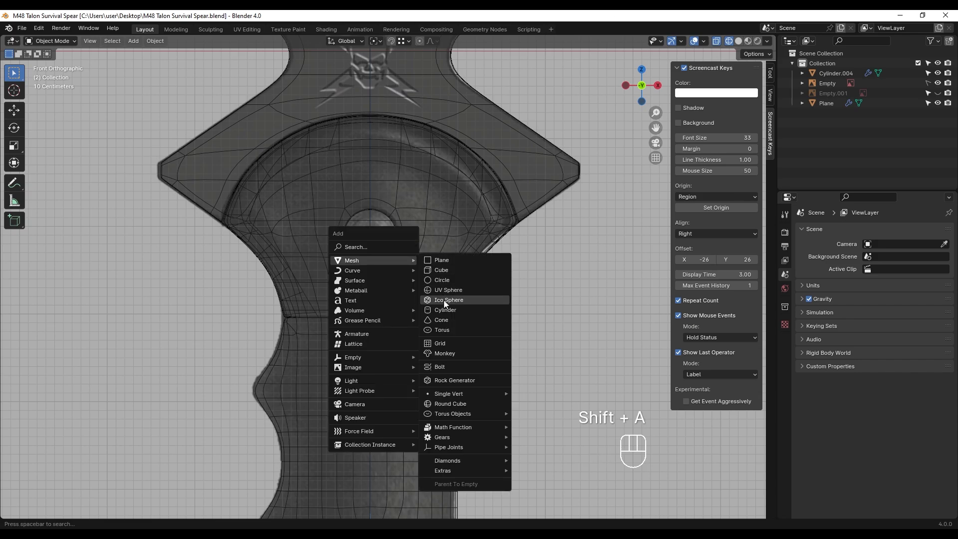
left_click(445, 312)
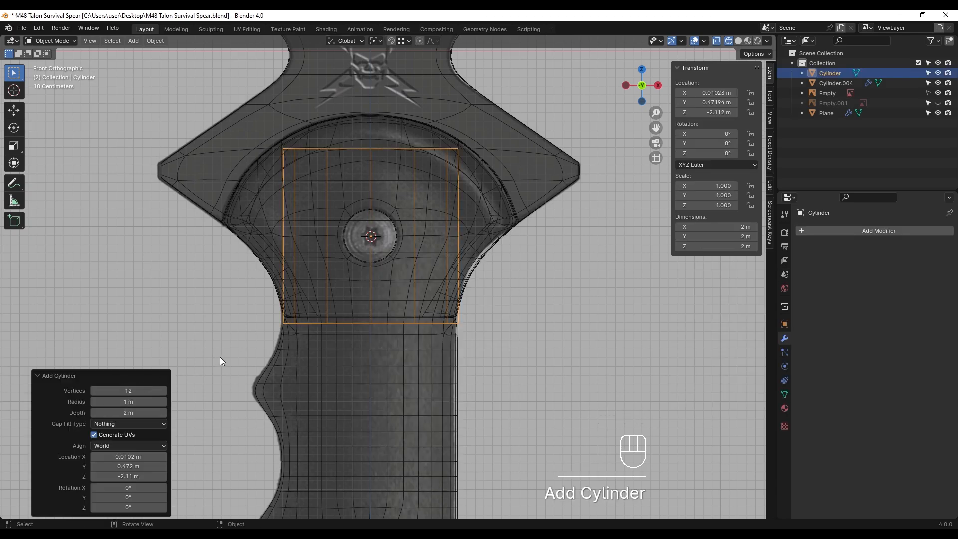
middle_click_drag(348, 281, 447, 264)
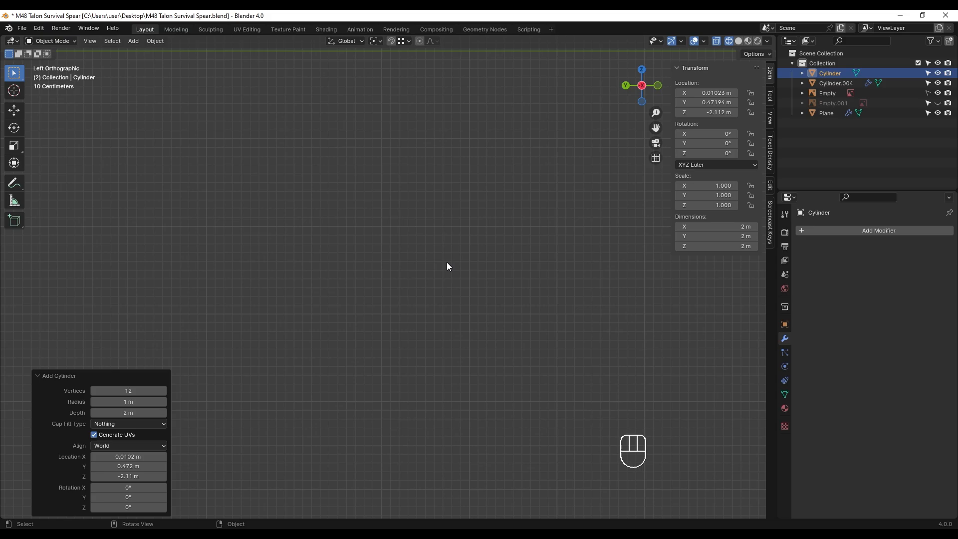
key("KP_Decimal")
key("r")
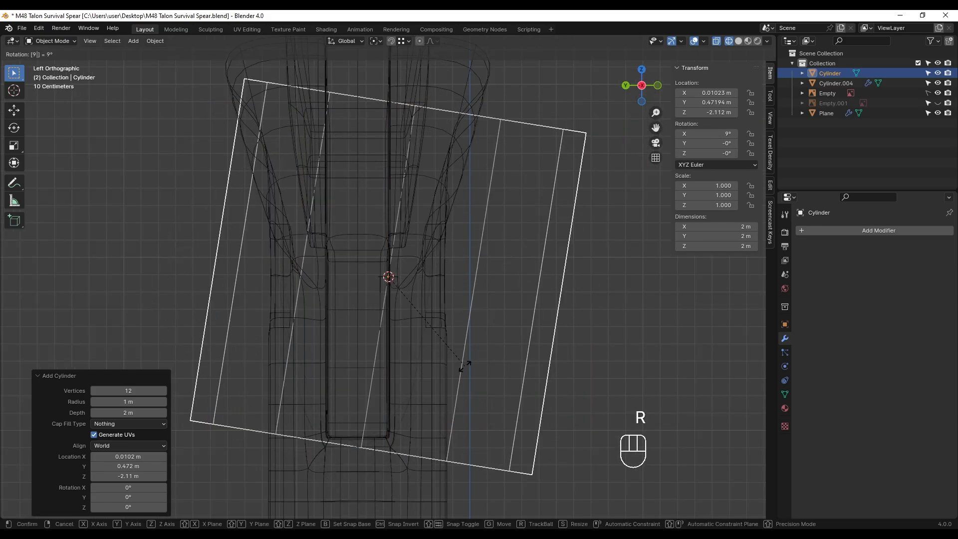
left_click(465, 366)
- Scale the cylinder to about 0.229 and move it along Y to about 0.087 m, in front of the handle
scroll(465, 367, "down", 1)
middle_click_drag(469, 369, 433, 237, "shift")
key("s")
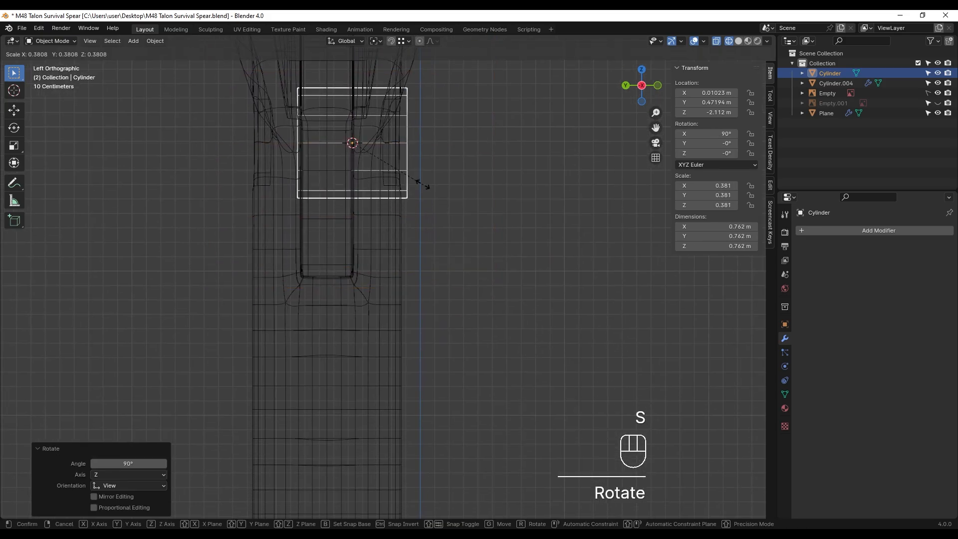
left_click(373, 145)
scroll(362, 202, "up", 2)
key("g")
key("y")
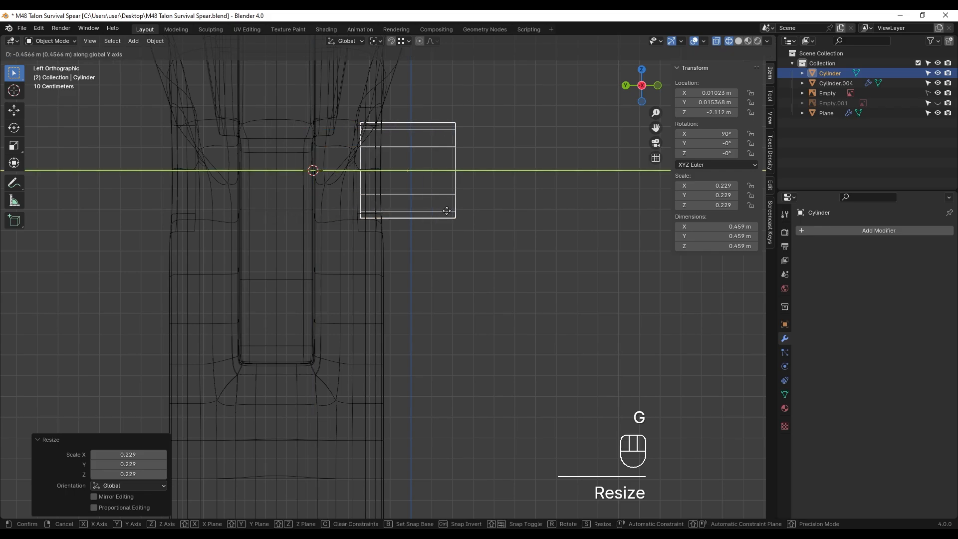
left_click(441, 210)
scroll(441, 211, "up", 1)
middle_click_drag(388, 195, 377, 293, "shift")
- Delete the cylinder's vertices at the end nearest the handle, keeping only the front ring
key("Tab")
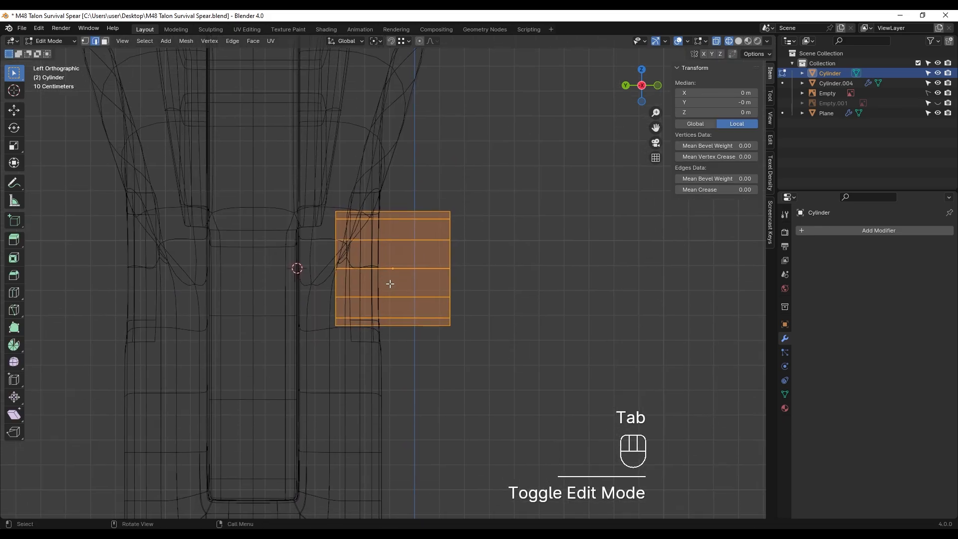
left_click_drag(294, 166, 360, 332)
key("x")
left_click(362, 308)
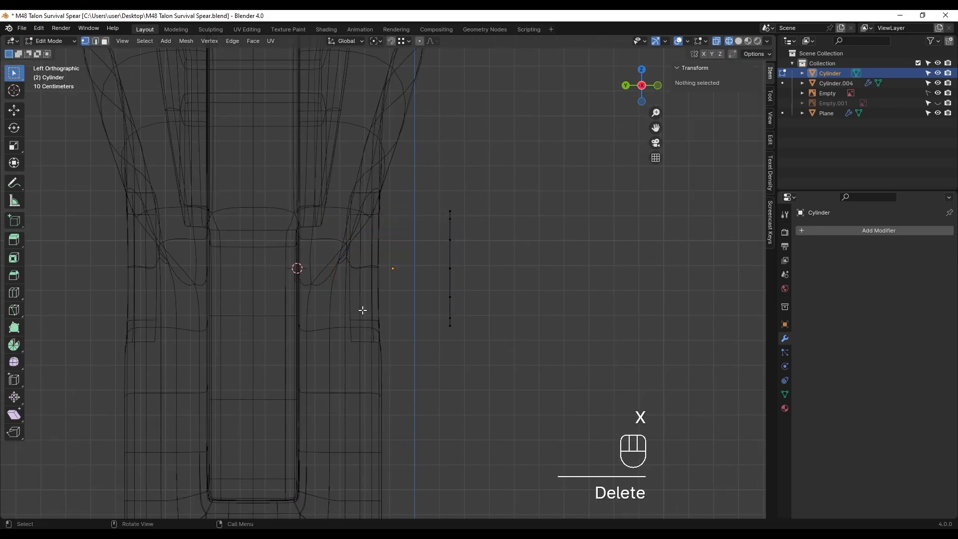
- Select every other vertex of the ring with Checker Deselect and scale them inward to form a six-pointed star
middle_click_drag(432, 311, 326, 304)
scroll(368, 280, "up", 2)
middle_click_drag(368, 280, 348, 308, "shift")
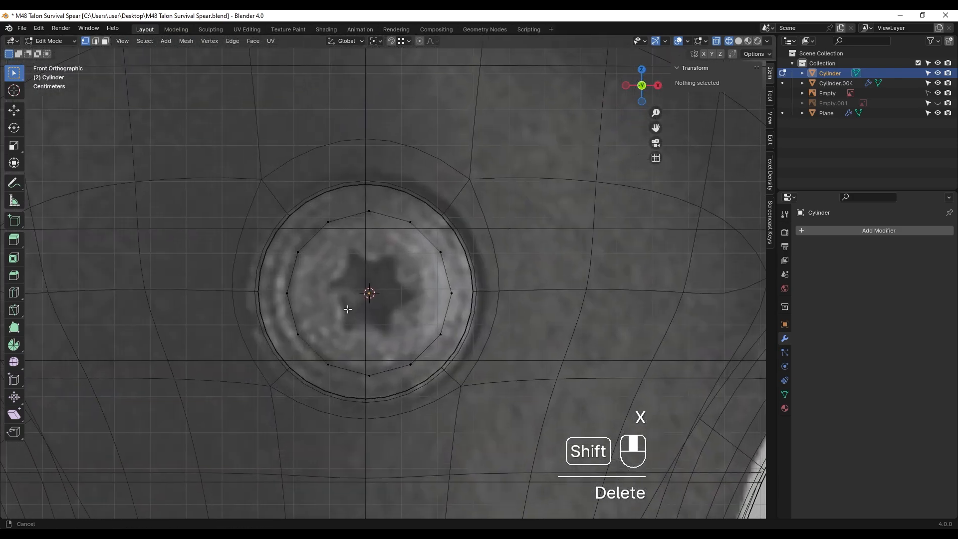
key("a")
scroll(354, 289, "up", 2)
middle_click_drag(359, 231, 368, 213, "shift")
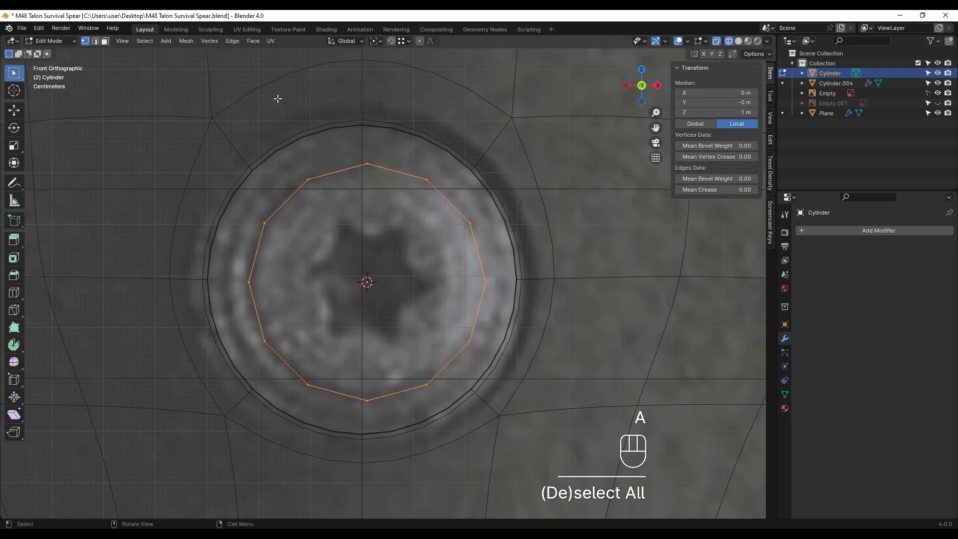
left_click(146, 41)
mouse_move(189, 189)
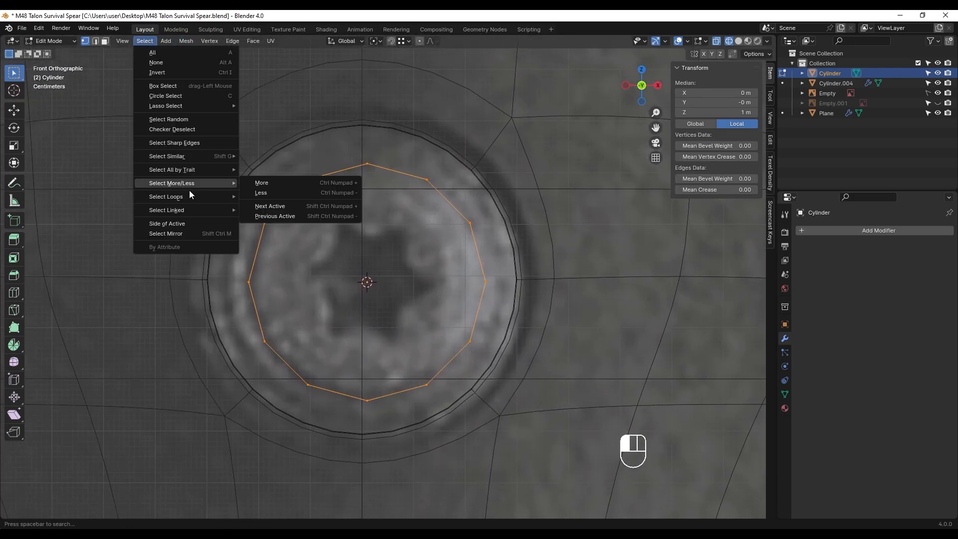
left_click(188, 131)
middle_click_drag(425, 292, 423, 281, "shift")
key("s")
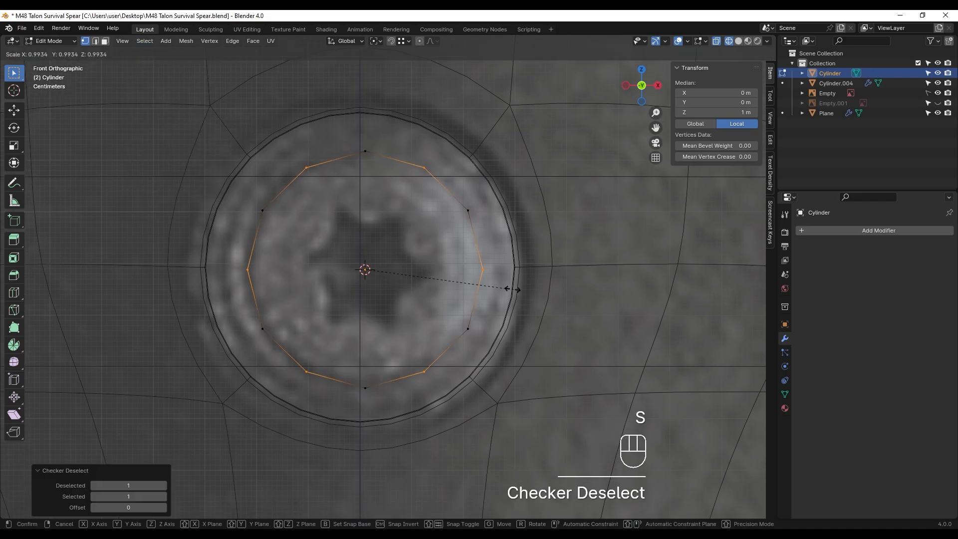
left_click(443, 277)
- Extrude the star outline, scale the new loop by 2.065, and round it into a circle using To Sphere with factor 1
scroll(424, 225, "up", 1)
key("2")
left_click(415, 201, "alt")
scroll(432, 272, "down", 1)
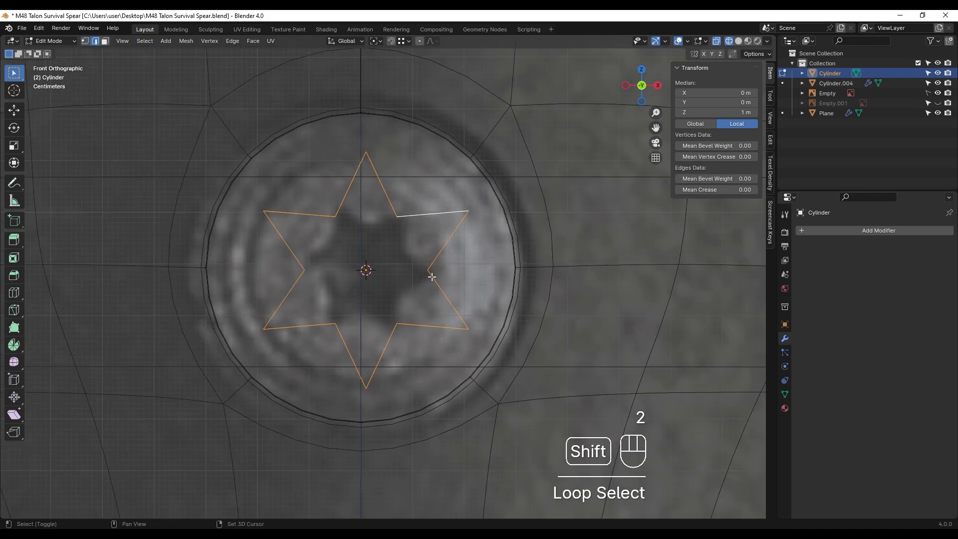
middle_click_drag(436, 275, 429, 278, "shift")
key("e")
right_click(438, 266)
key("s")
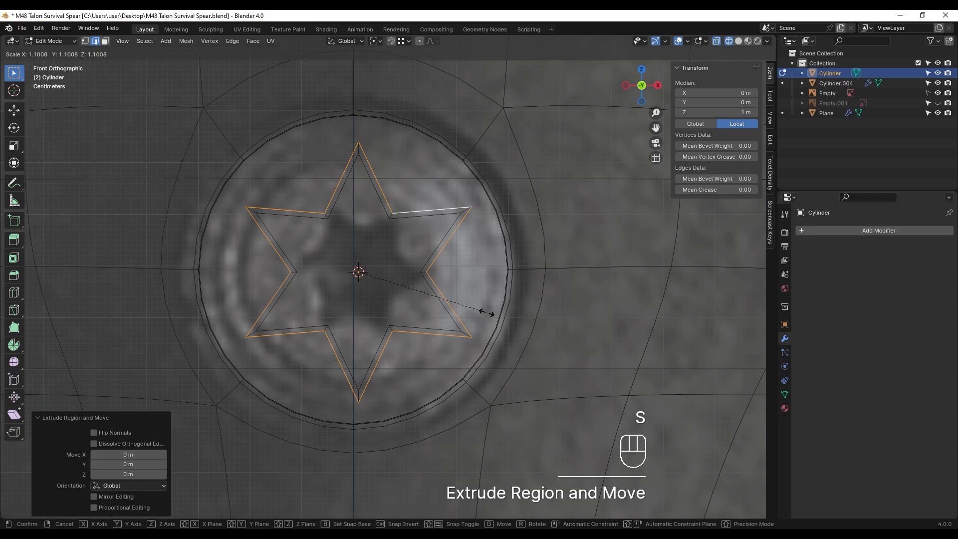
left_click(594, 304, "shift")
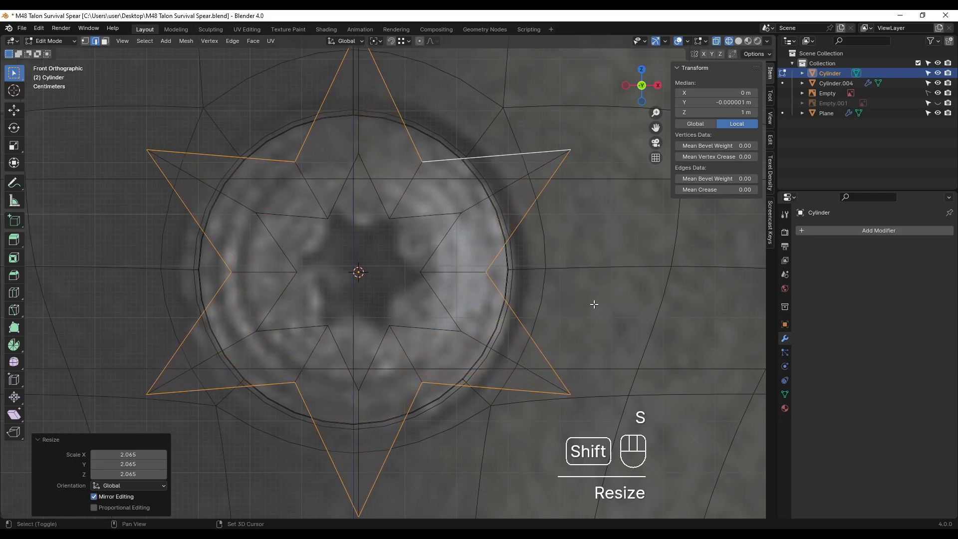
key("shift+alt+s")
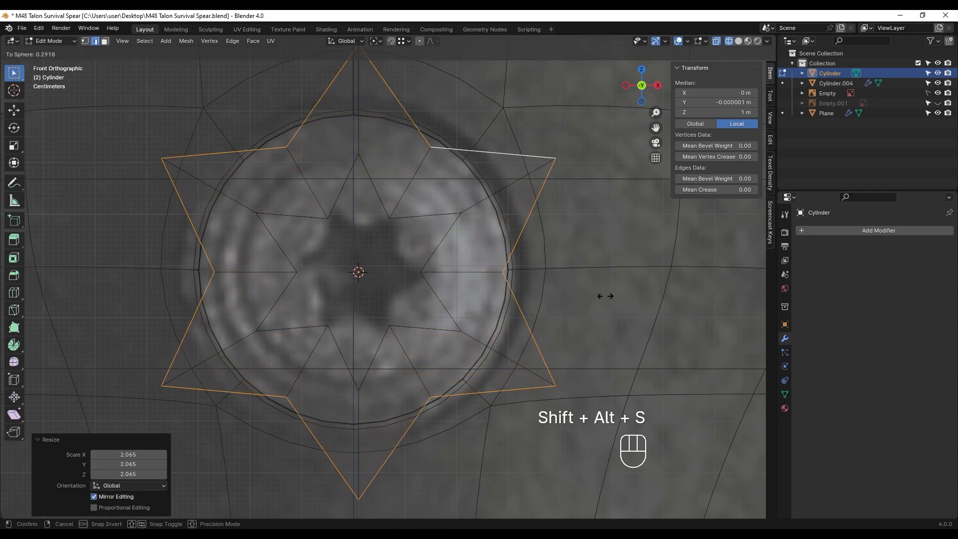
left_click(218, 283)
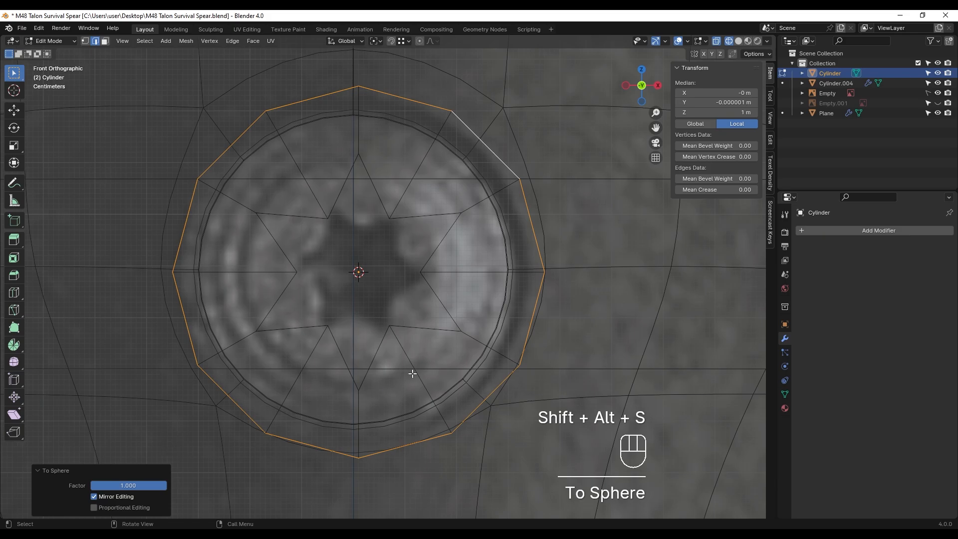
middle_click_drag(450, 329, 447, 329, "shift")
- Shrink the screw object to match the reference's star recess, and scale its outer loop by 1.156
key("Tab")
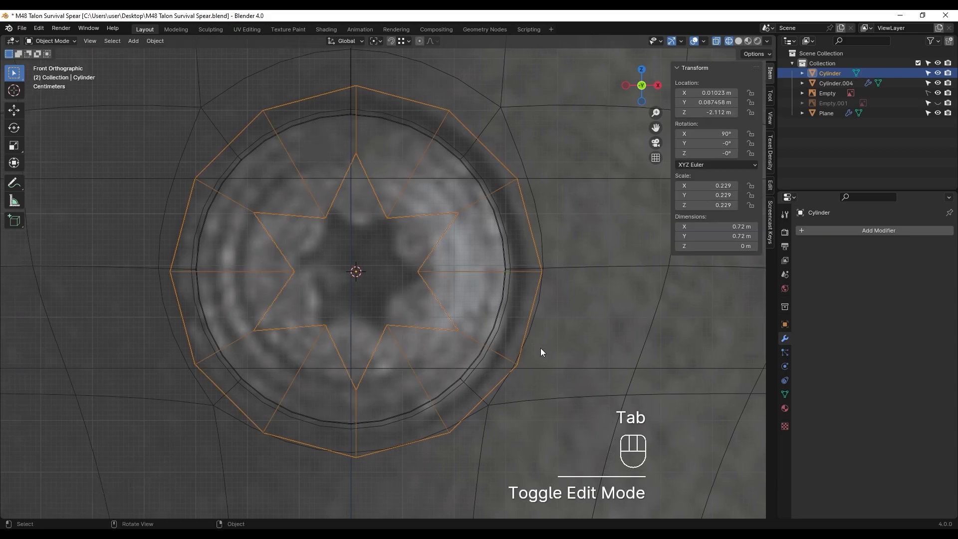
key("s")
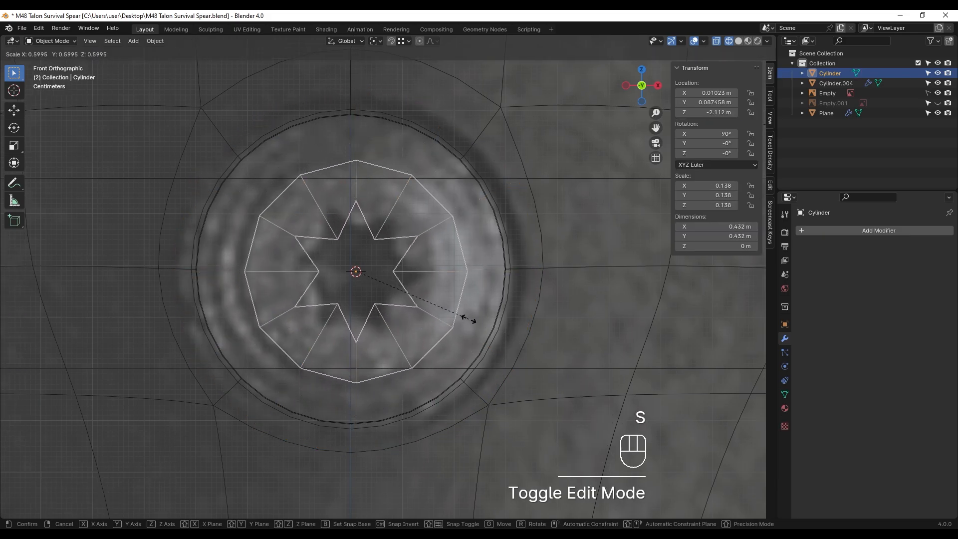
left_click(458, 315)
key("Tab")
scroll(425, 299, "up", 1)
middle_click_drag(413, 292, 410, 324, "shift")
key("s")
left_click(481, 296)
- Extrude the screw head's outer loop about 0.023 m along Y toward the handle
scroll(481, 296, "down", 3)
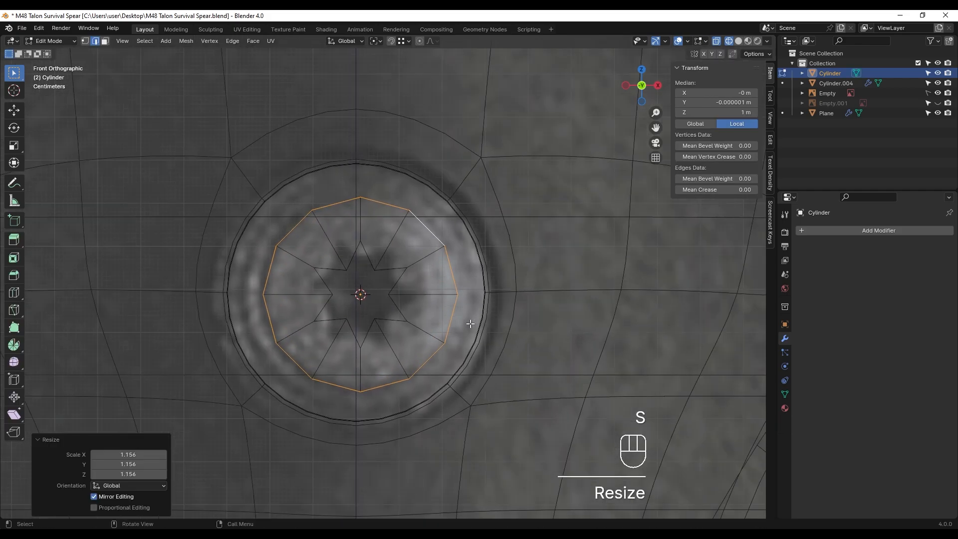
middle_click_drag(481, 296, 399, 327)
key("e")
left_click(417, 322)
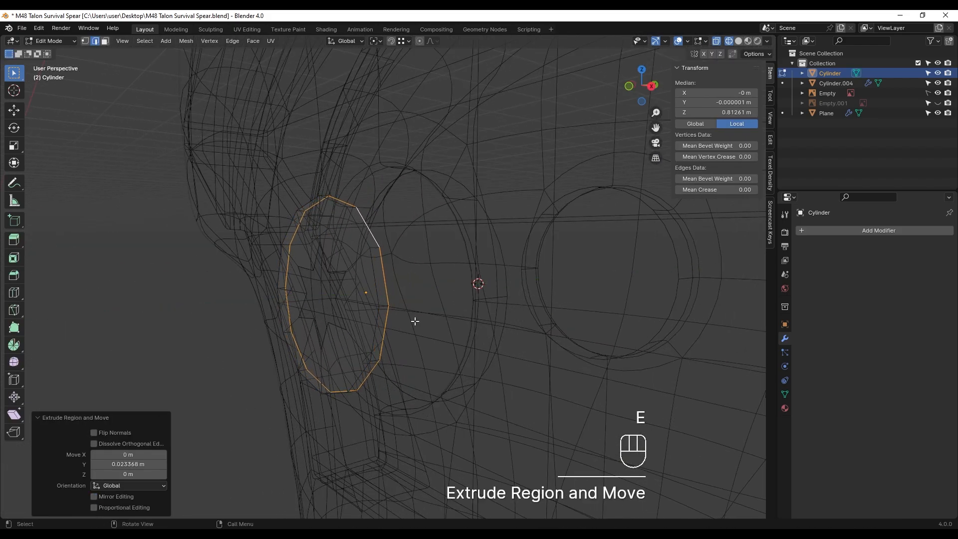
- Extrude the back loop in place and scale it by about 1.2 to form a wider step on the screw head
key("KP_1")
scroll(424, 314, "up", 5)
key("e")
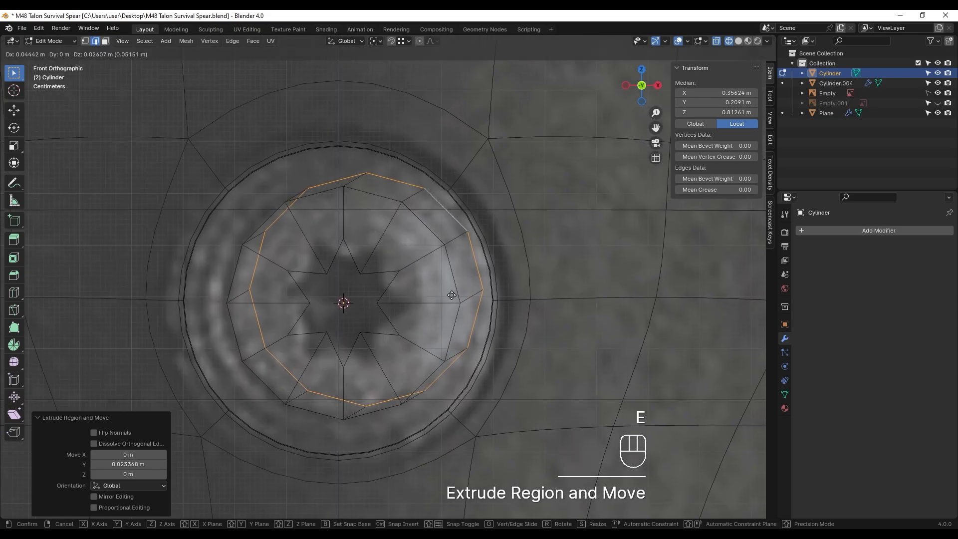
right_click(457, 312)
key("s")
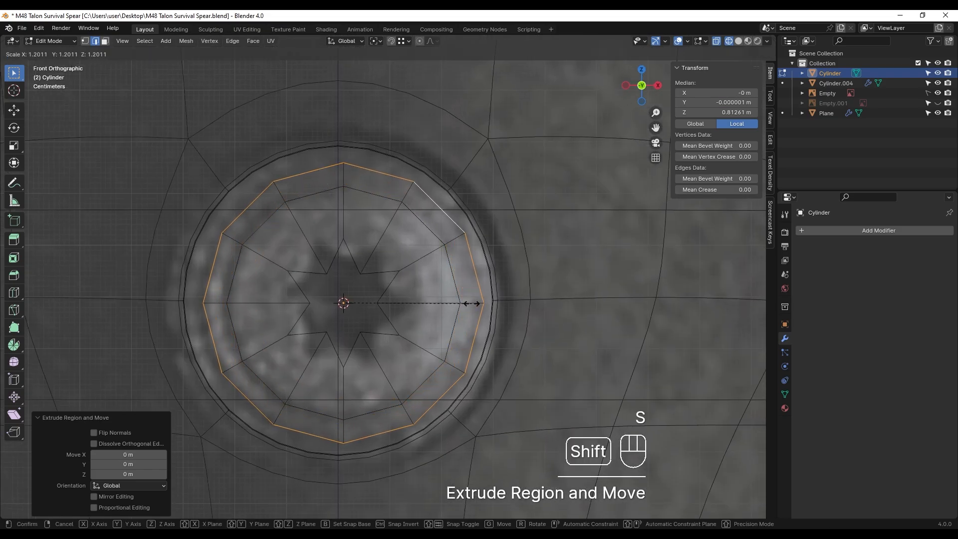
left_click(481, 303)
- Extrude the widened loop about 0.03 m along Y toward the handle
scroll(481, 303, "down", 3)
middle_click_drag(481, 302, 390, 309)
key("e")
left_click(380, 310)
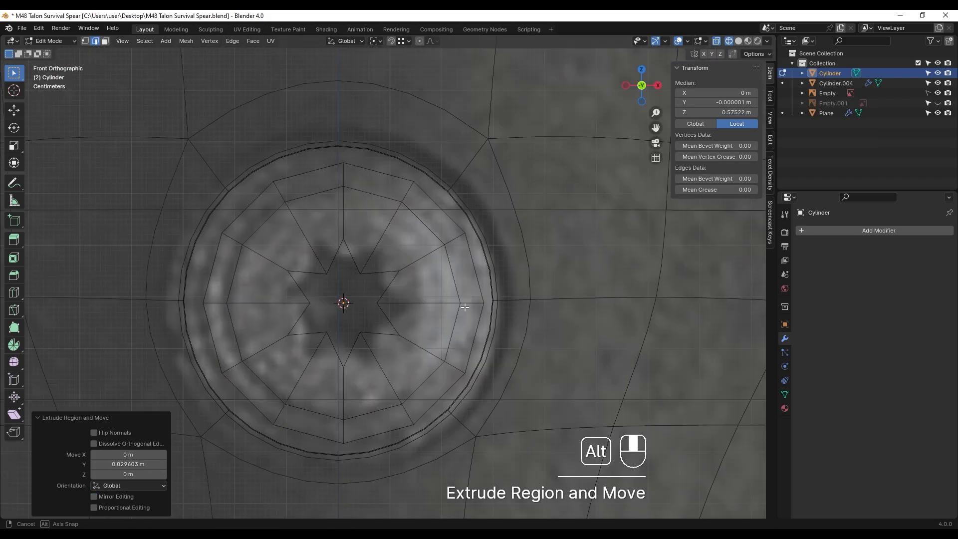
- Extrude the rearmost loop in place and scale it by 1.147 to form the screw head's outermost flange
middle_click_drag(462, 305, 404, 333, "shift")
key("e")
right_click(458, 308)
key("s")
left_click(495, 297)
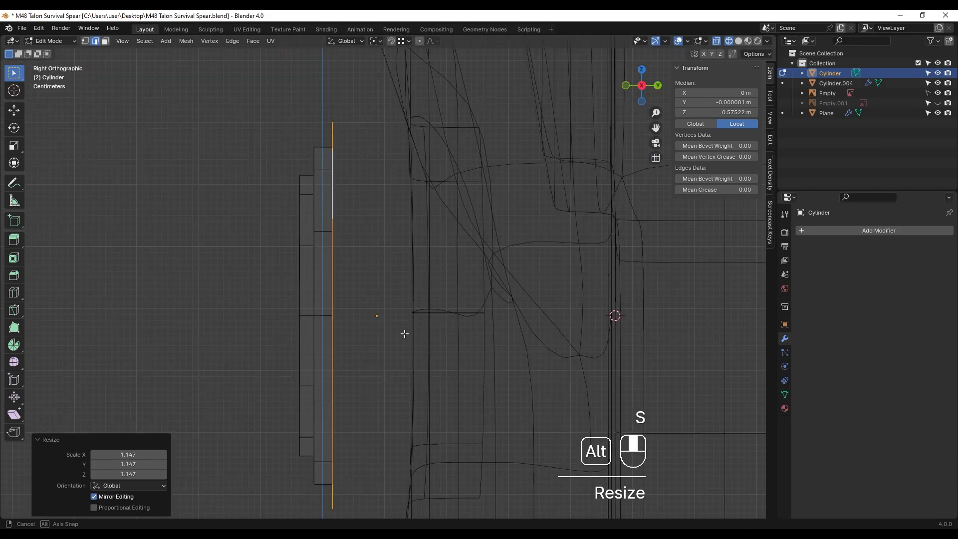
- Extrude the screw head's outermost loop about 0.203 m along Y to form its side wall
key("e")
left_click(520, 338)
mouse_move(520, 338)
middle_mouse_down()
mouse_move(347, 325)
mouse_move(443, 319)
middle_mouse_up()
key("z")
- Extrude the star-shaped opening's edge loop about 0.066 m along Y into the screw head to form the recess walls
key("2")
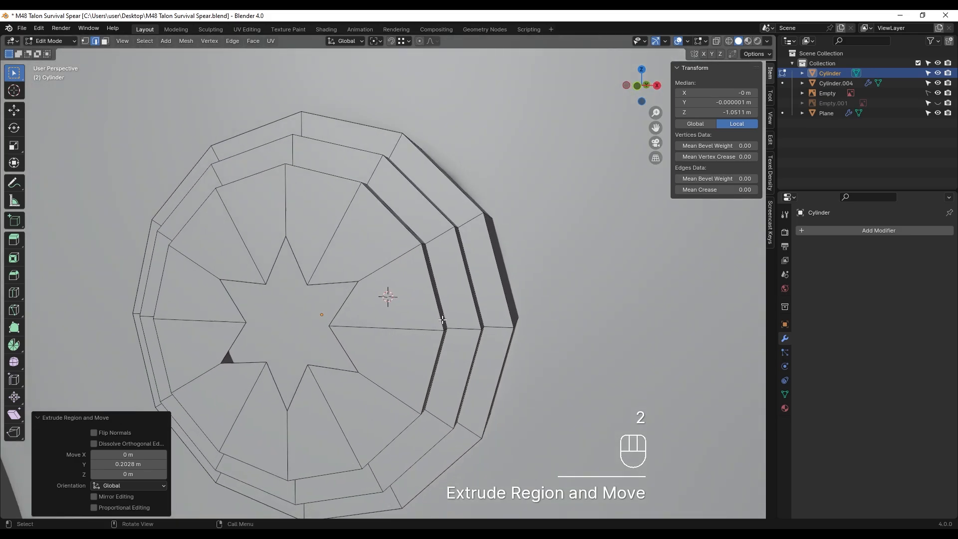
left_click(340, 311, "alt")
mouse_move(340, 311)
middle_mouse_down()
mouse_move(283, 323)
mouse_move(323, 308)
middle_mouse_up()
scroll(283, 323, "up", 1)
scroll(323, 308, "up", 2)
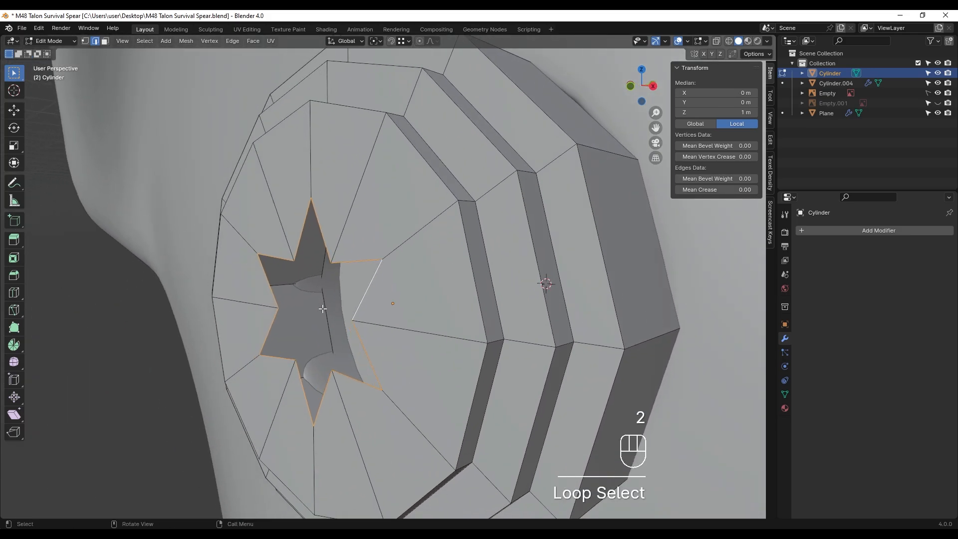
key("e")
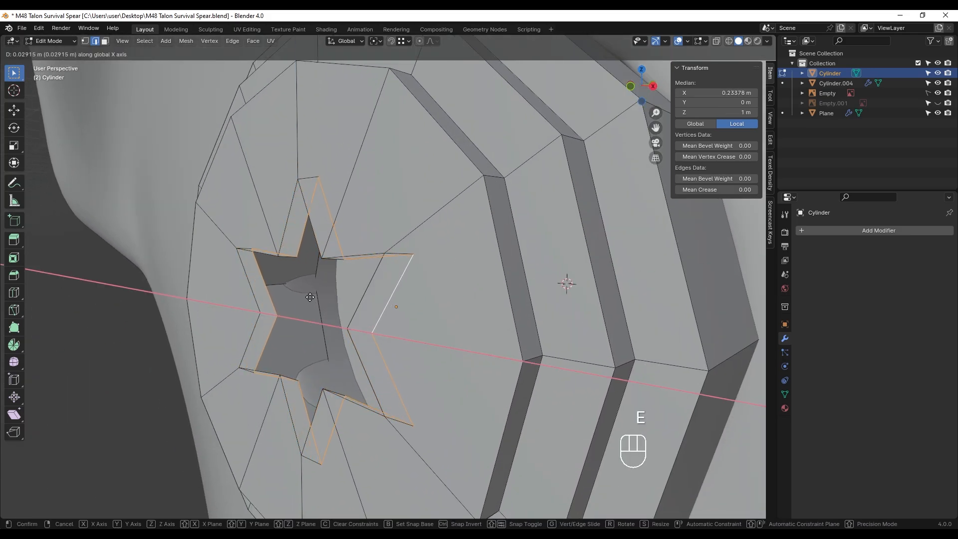
key("y")
left_click(344, 285)
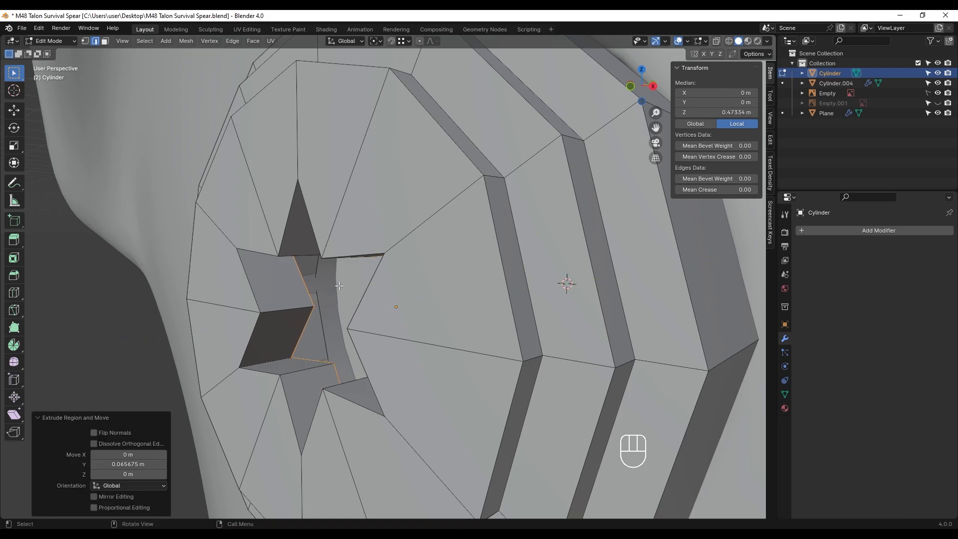
- Fill the bottom of the star recess, inset the face by about 0.25 m and collapse the inner star into one centre vertex
middle_click_drag(343, 285, 427, 306)
key("f")
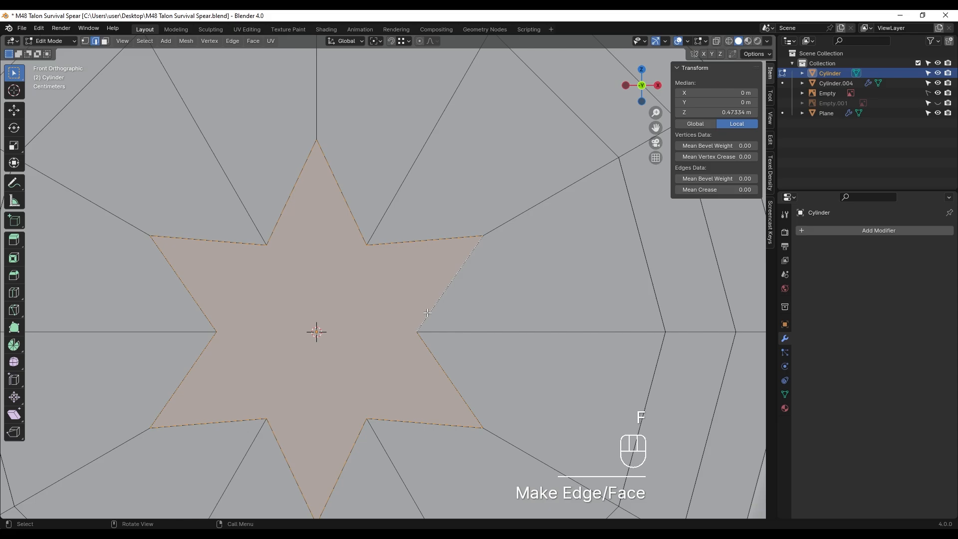
key("i")
left_click(376, 316)
key("m")
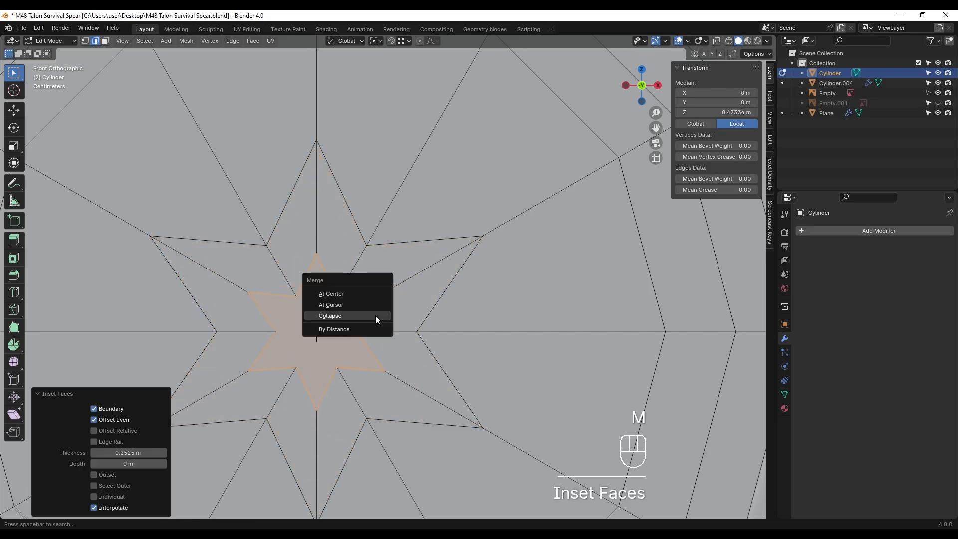
left_click(376, 315)
- Set the mean bevel weight to 1.00 on the screw head's rim loops and the star recess edges
scroll(374, 315, "down", 5)
middle_click_drag(374, 315, 374, 281)
left_click(403, 281, "alt")
left_click(373, 281, "alt+shift")
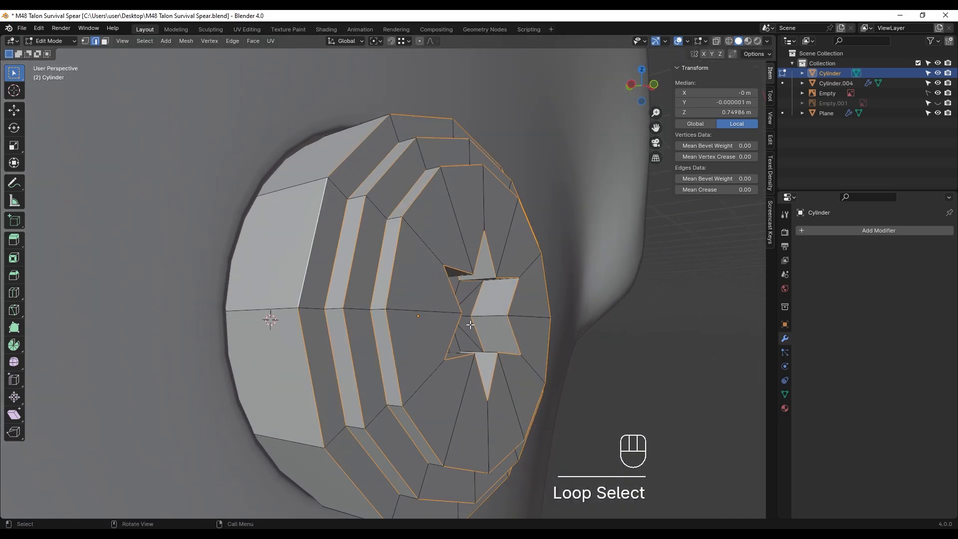
scroll(470, 325, "up", 5)
middle_click_drag(471, 325, 425, 293)
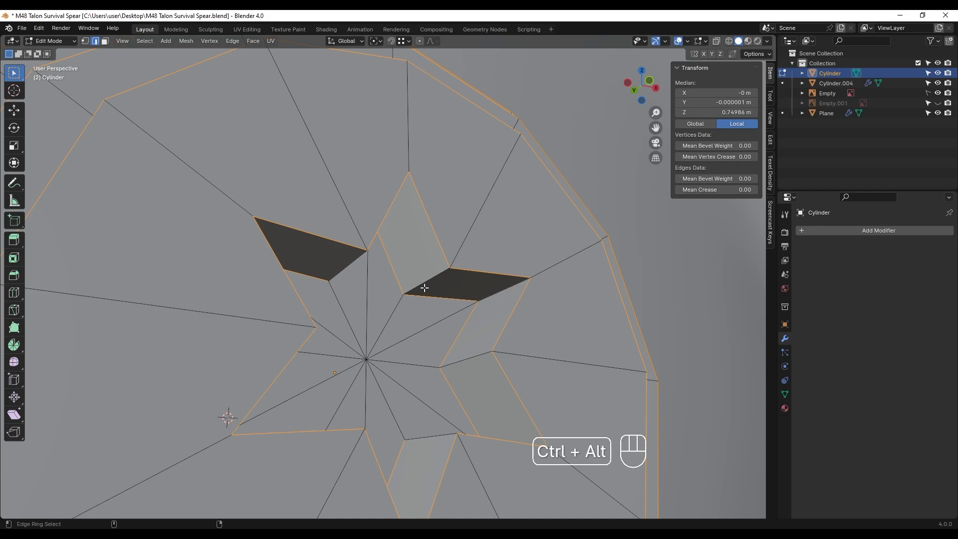
left_click(425, 283, "ctrl+alt+shift")
middle_click_drag(429, 310, 388, 203)
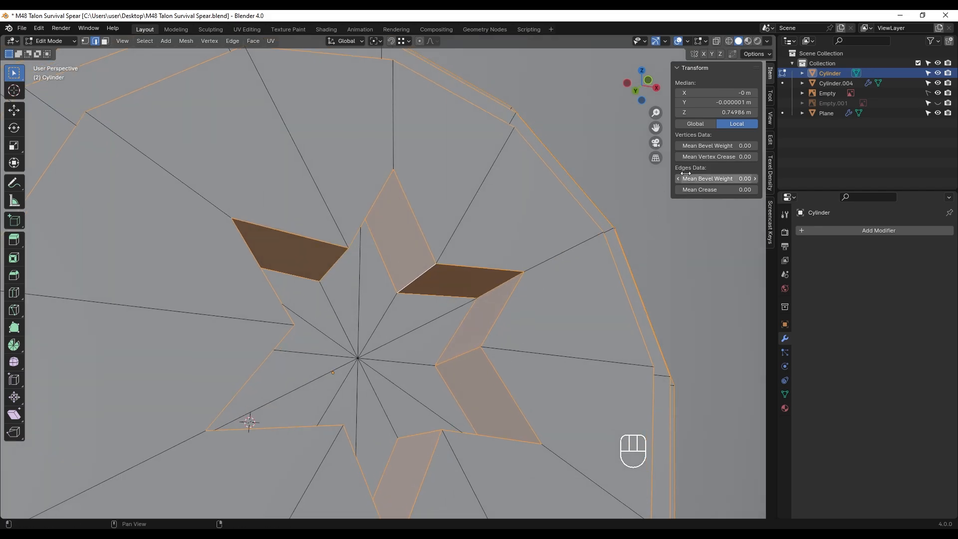
scroll(429, 254, "down", 5)
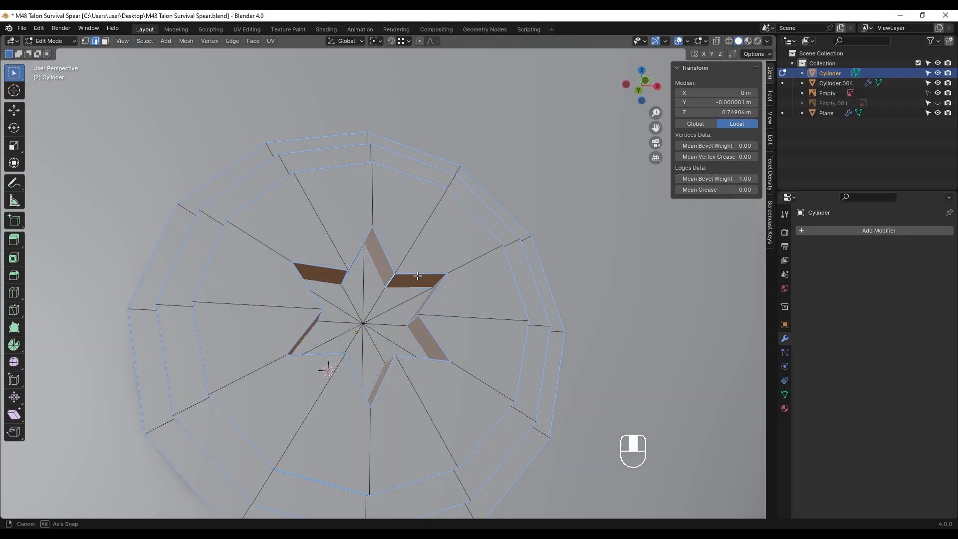
- Copy the handle's Bevel and Subdivision modifiers to the screw object
key("Tab")
middle_click_drag(418, 271, 415, 321, "shift")
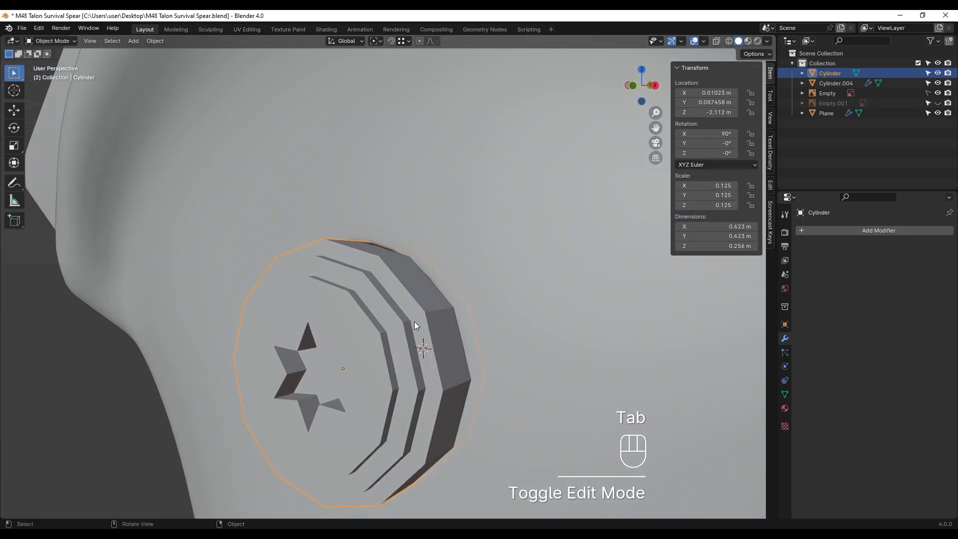
left_click(424, 174, "shift")
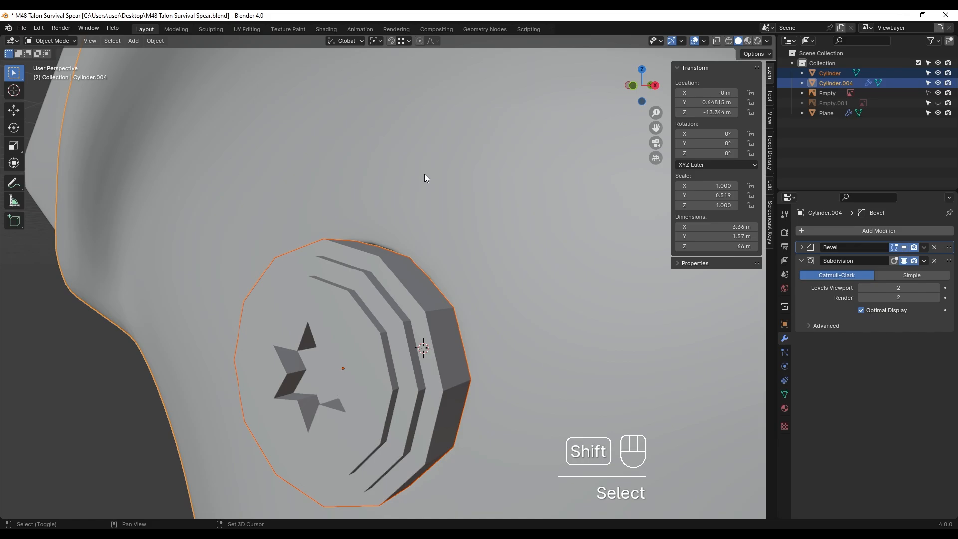
key("ctrl+l")
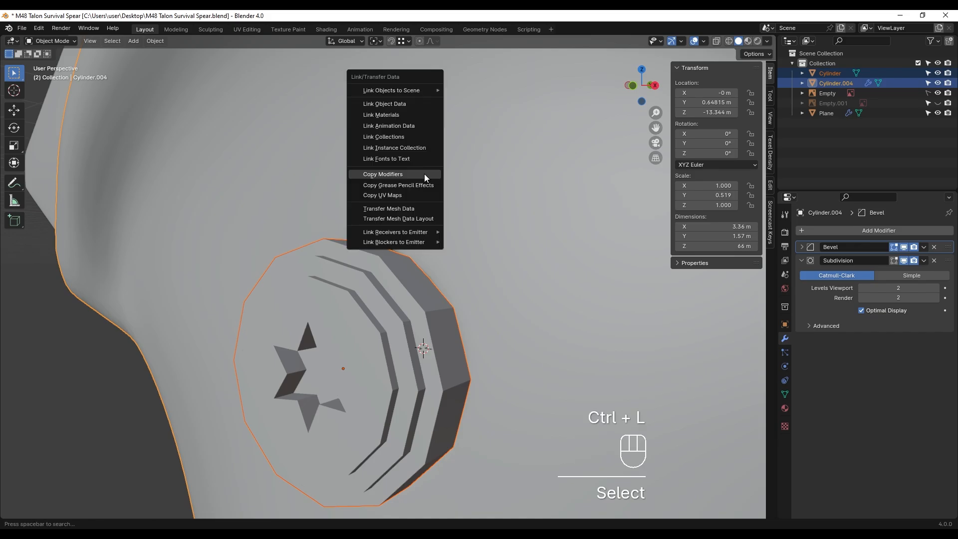
left_click(424, 174)
- Set the outer miter of the screw's Bevel modifier to Arc
middle_click_drag(383, 334, 371, 302, "shift")
scroll(419, 269, "up", 4)
scroll(431, 271, "up", 2)
left_click(379, 266)
middle_click_drag(378, 266, 768, 258, "shift")
left_click(802, 247)
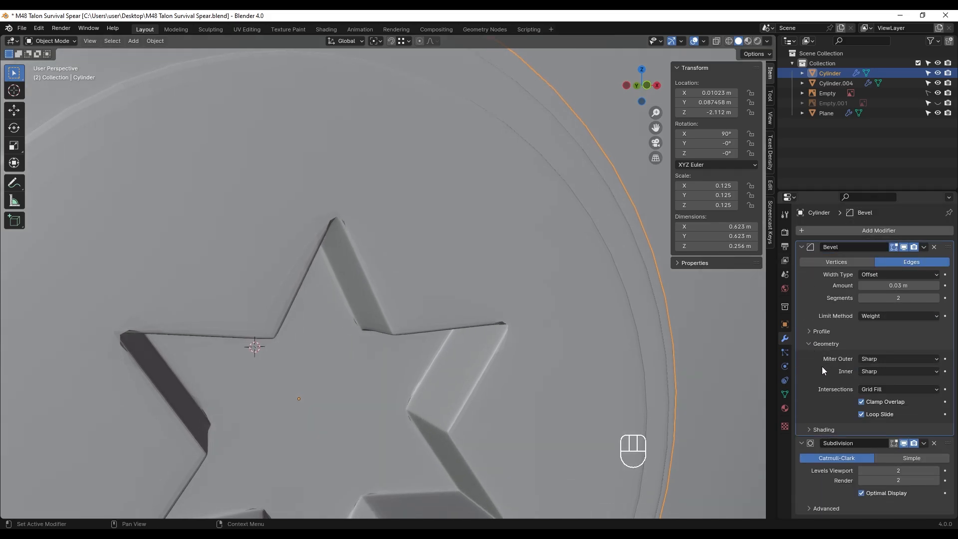
left_click(879, 360)
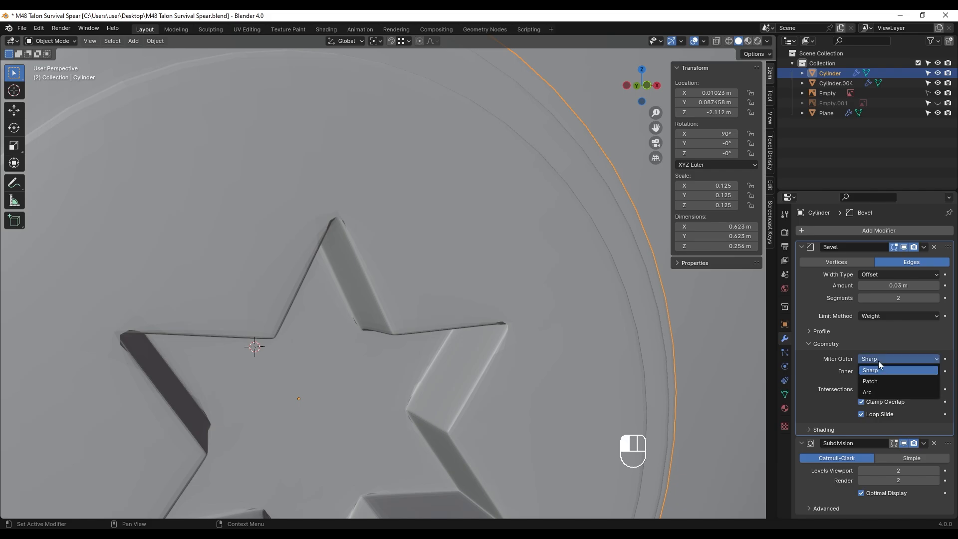
left_click(875, 391)
- Apply smooth shading to the screw
scroll(471, 286, "down", 3)
right_click(427, 259)
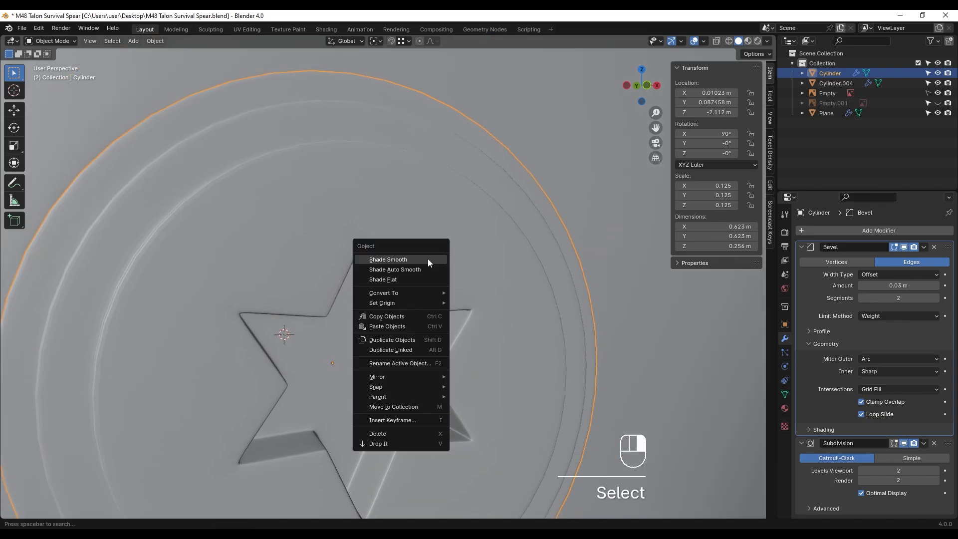
left_click(429, 260)
- Centre the screw in the handle's uppermost hole in front view, at about X -0.0002 m and Z -2.11 m
scroll(429, 274, "down", 3)
key("KP_1")
scroll(384, 292, "up", 5)
key("shift+z")
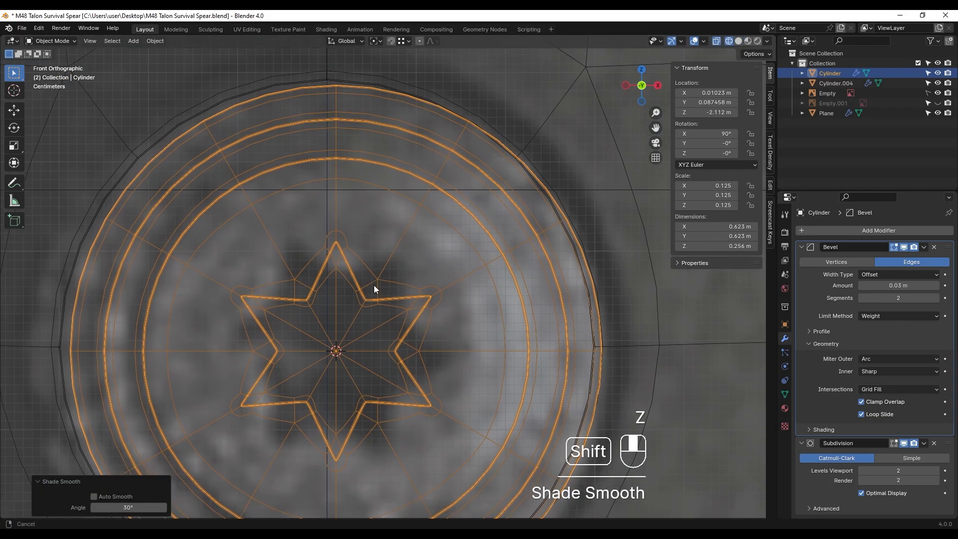
scroll(394, 294, "down", 2)
key("g")
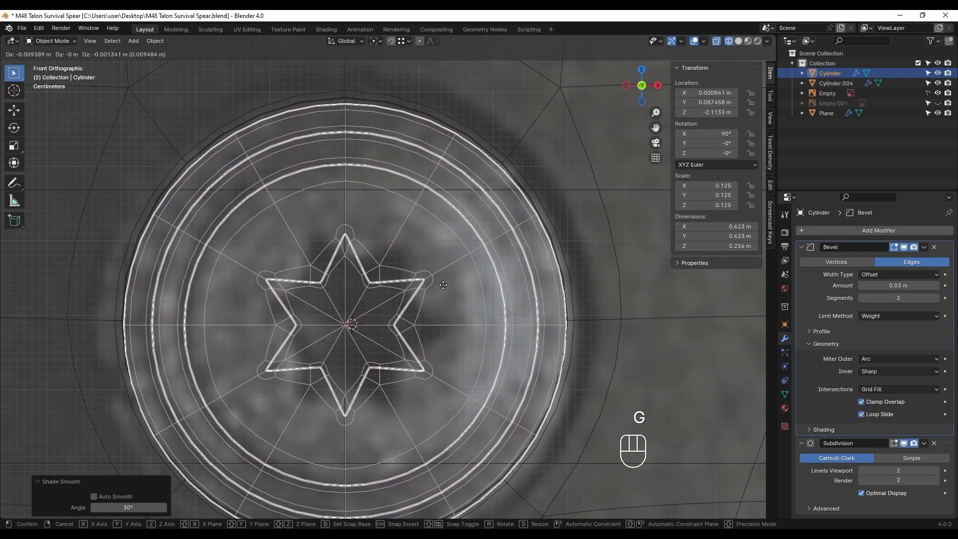
left_click(448, 279)
key("shift+z")
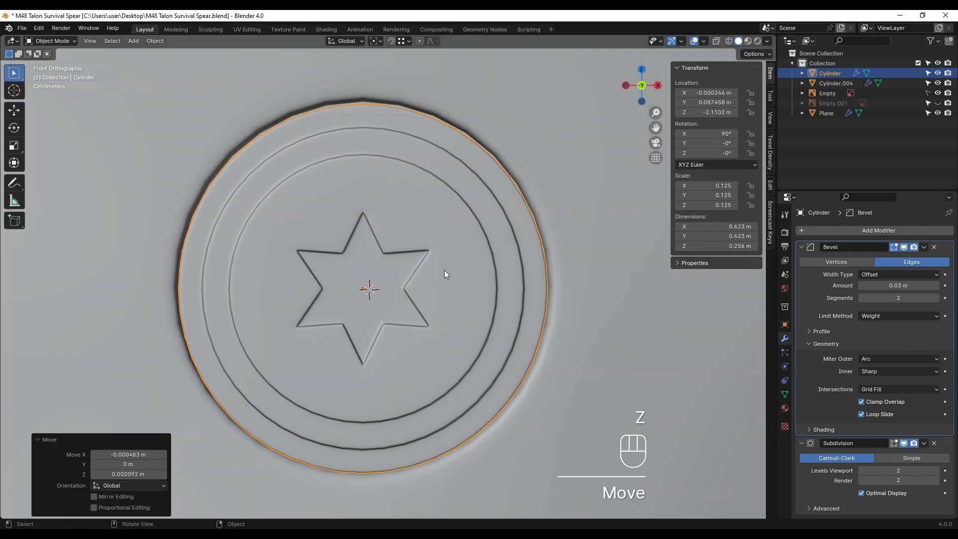
- Move the screw about 0.16 m along Y to seat it in the handle
scroll(408, 293, "down", 3)
key("shift+z")
key("shift+z")
- Duplicate the screw about 3.62 m down along Z and nudge the copy about 0.009 m lower to centre it in the middle hole
key("shift+d")
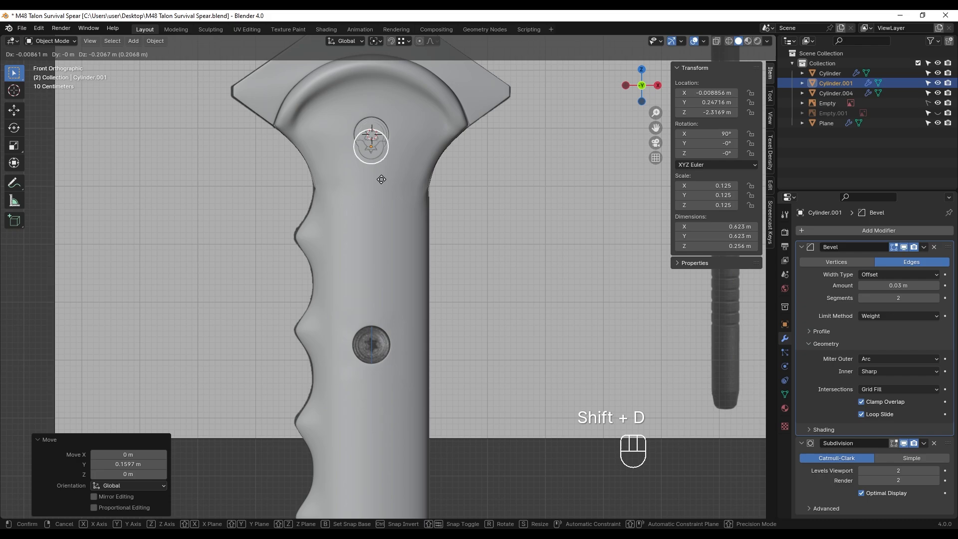
left_click(369, 377)
scroll(388, 325, "up", 6)
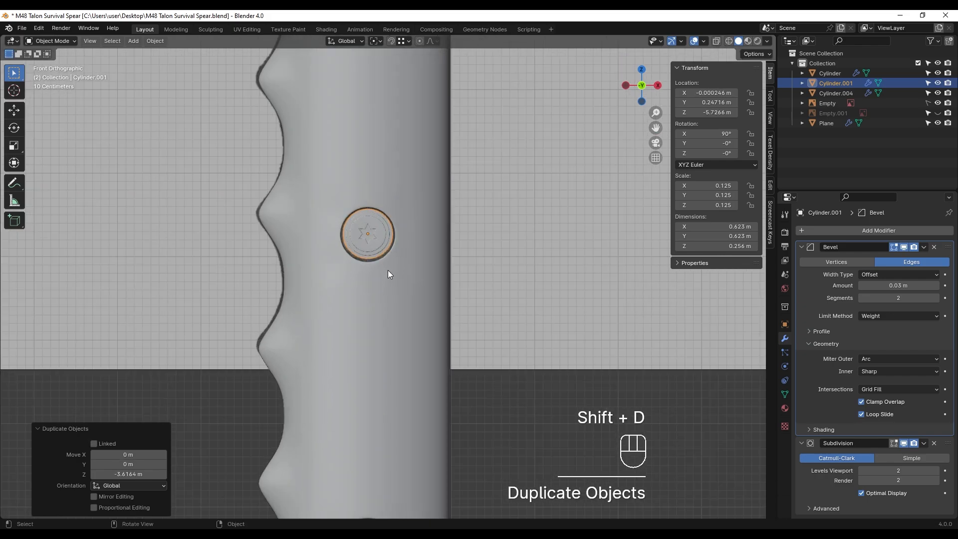
scroll(338, 183, "up", 2, "shift")
key("g")
left_click(366, 304)
- Duplicate the middle screw about 3.72 m down along Z into the handle's lowest hole
scroll(365, 304, "down", 6)
scroll(386, 98, "down", 5, "shift")
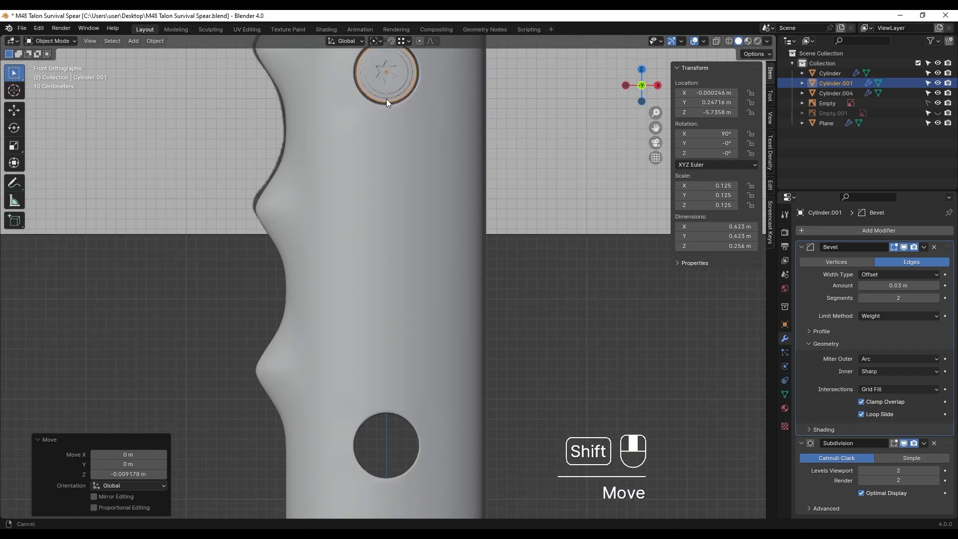
key("shift+d")
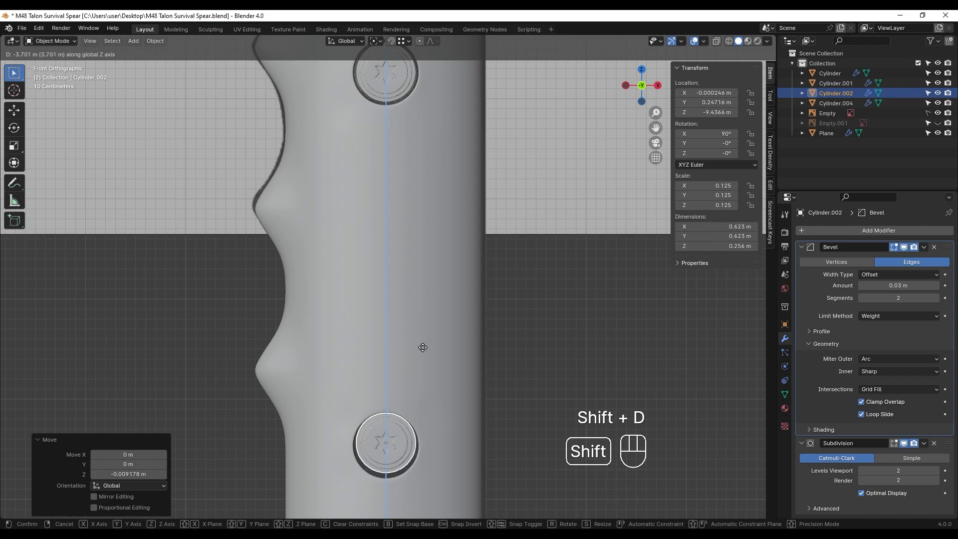
left_click(418, 358)
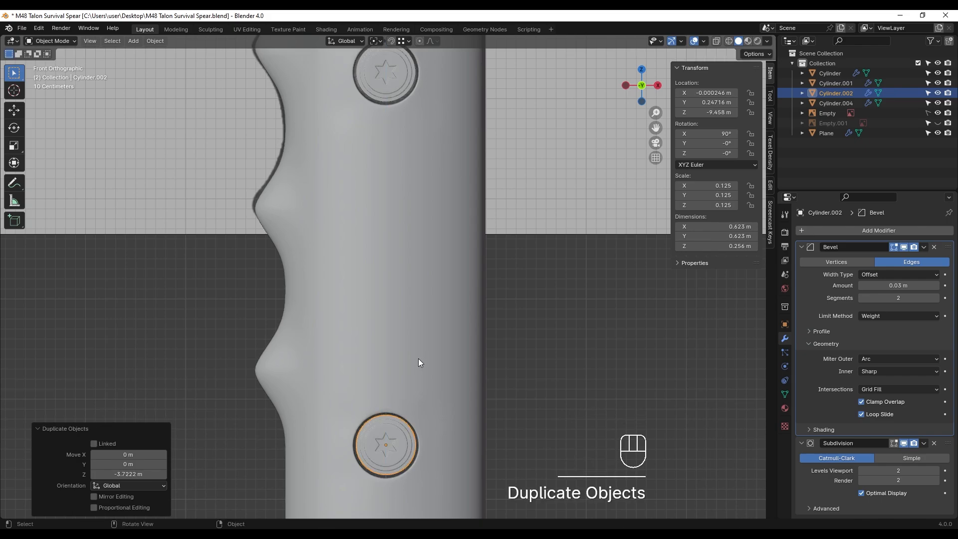
- Scale the middle and lowest screws to 0.135 about their individual origins to fill their holes
scroll(396, 175, "up", 2, "shift")
left_click(390, 111, "shift")
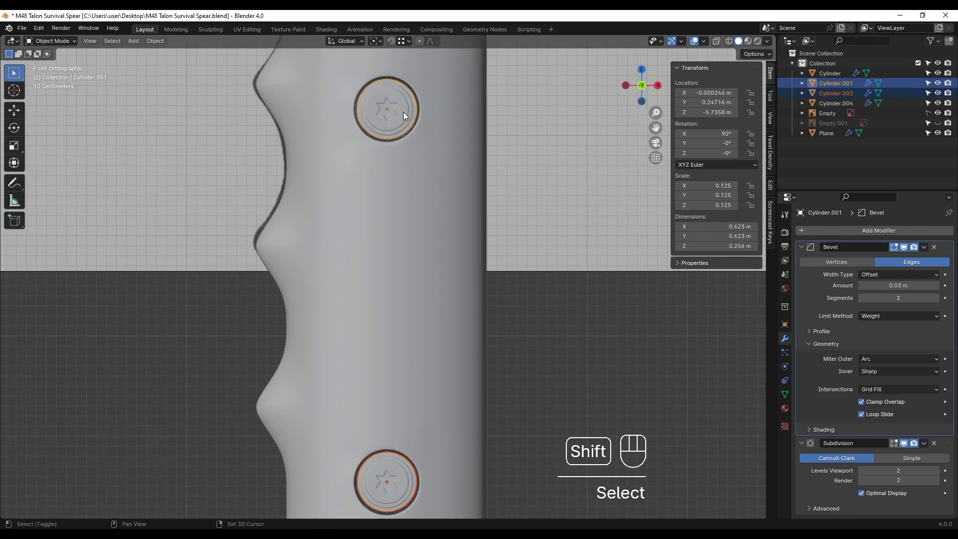
left_click(376, 41)
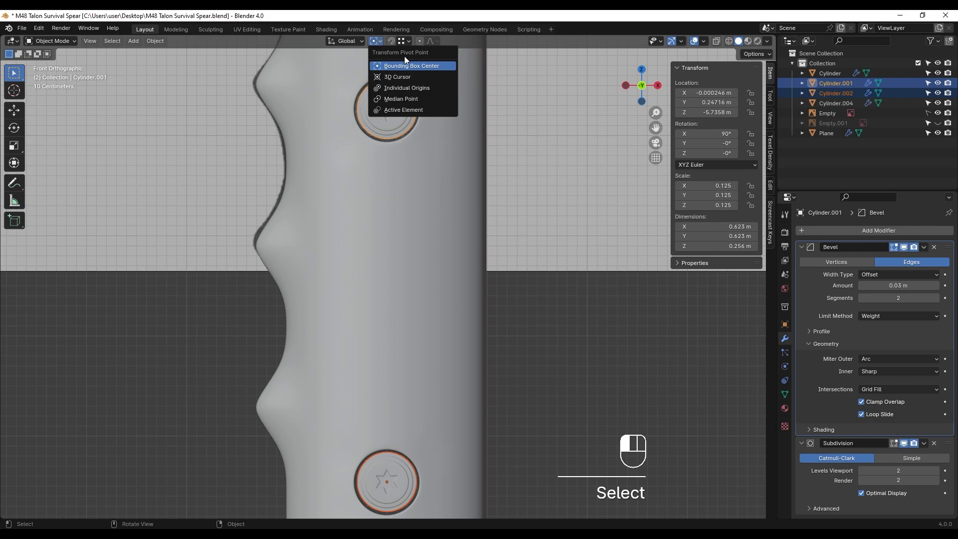
left_click(411, 88)
middle_click_drag(451, 237, 468, 124, "shift")
scroll(421, 277, "down", 4, "shift")
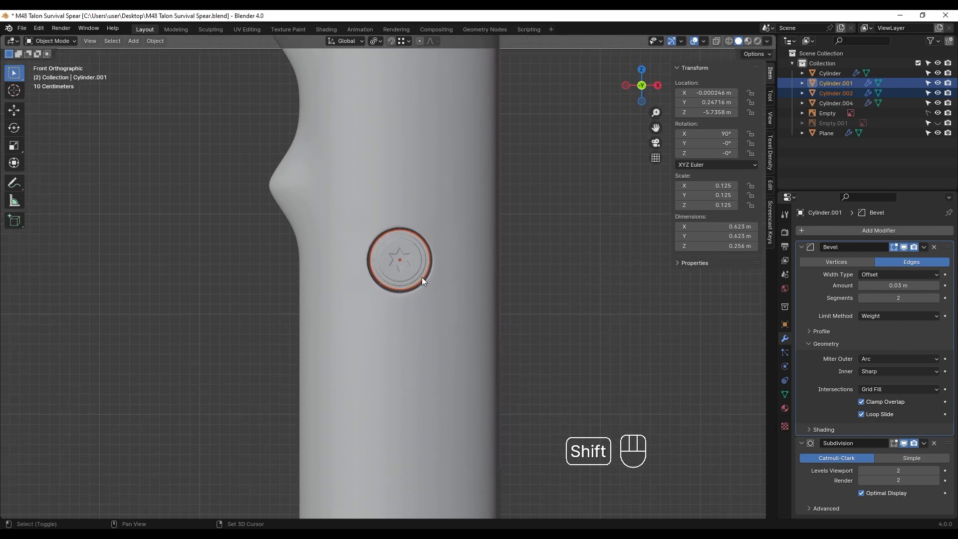
scroll(426, 267, "up", 8)
key("s")
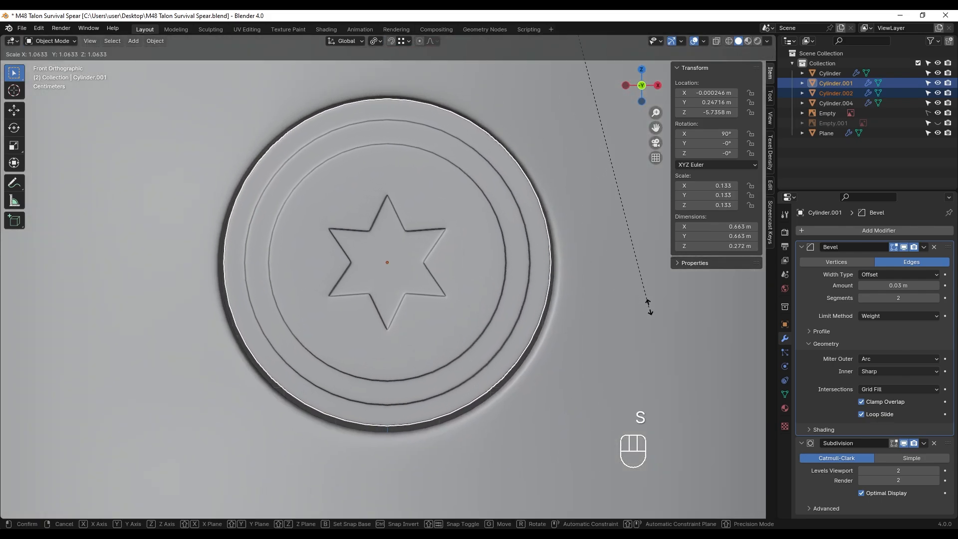
left_click(695, 314)
- Move the lowest screw about 0.005 m down along Z to centre it in its hole
scroll(507, 317, "down", 4)
middle_click_drag(478, 304, 485, 245, "shift")
scroll(485, 243, "up", 3)
left_click(485, 243)
key("g")
key("z")
left_click(486, 244)
- Join the three handle screws into one object, with the lowest screw as the active one
scroll(485, 244, "down", 9)
scroll(400, 336, "up", 6)
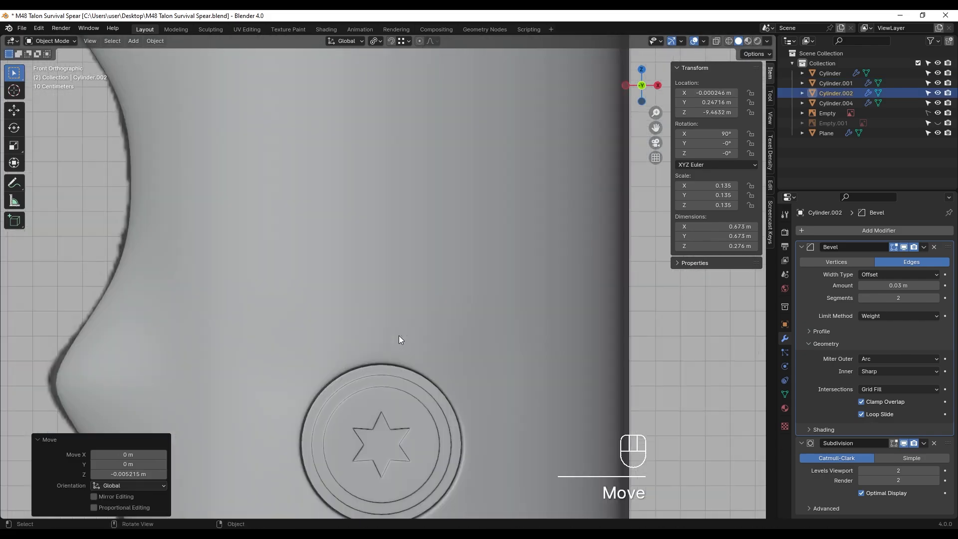
middle_click_drag(400, 335, 394, 150, "shift")
scroll(379, 260, "down", 9)
left_click(510, 232)
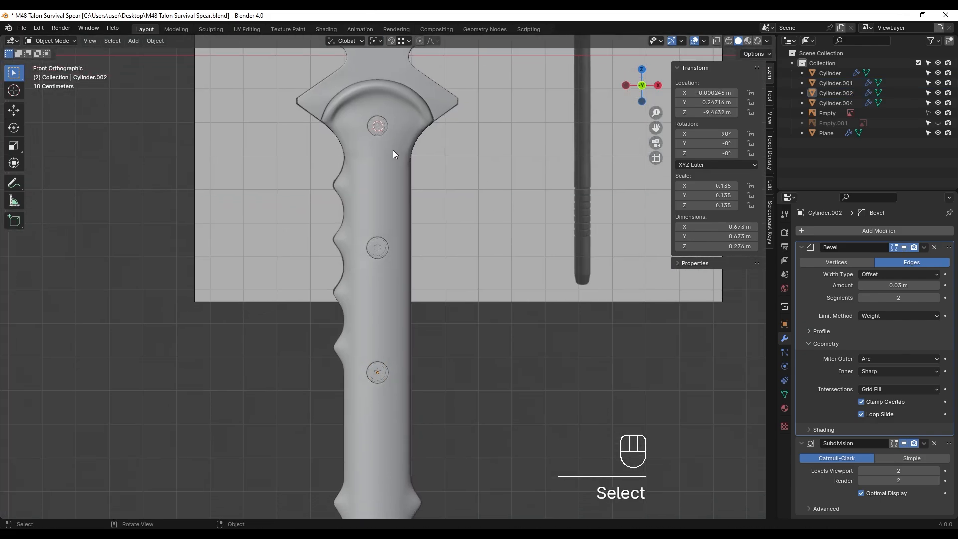
left_click(373, 131)
left_click(373, 250, "shift")
left_click(372, 376, "shift")
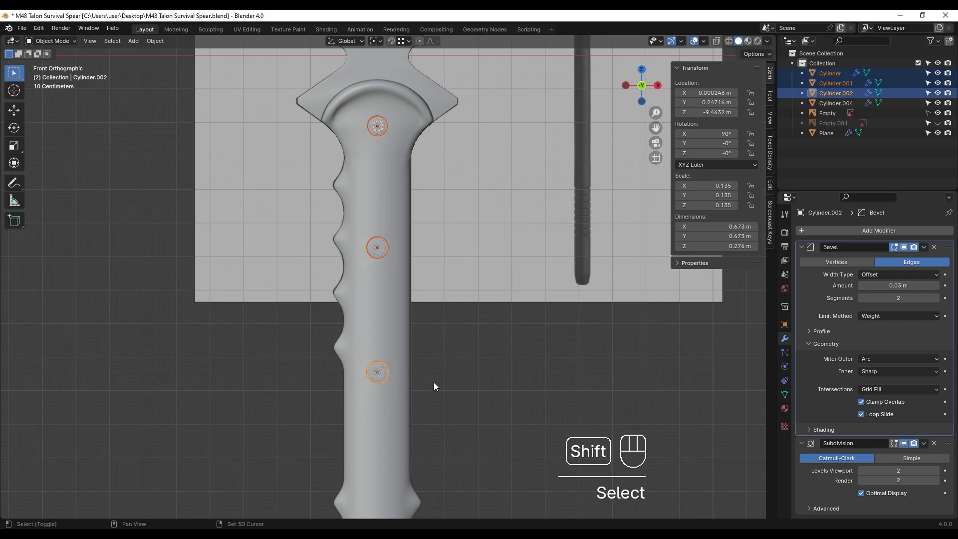
key("ctrl+j")
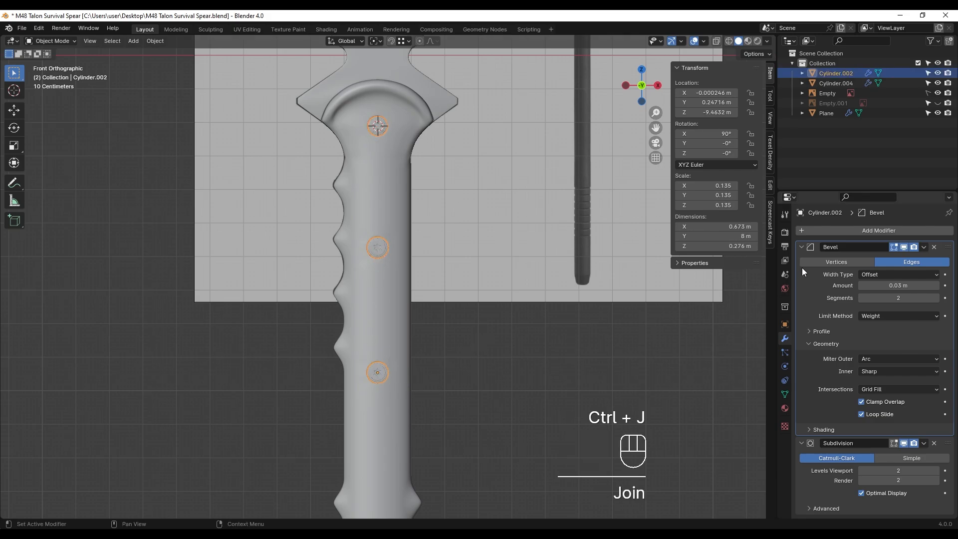
- Add a Mirror modifier to the joined screws and collapse the Bevel and Subdivision settings
left_click(824, 229)
left_click(787, 230)
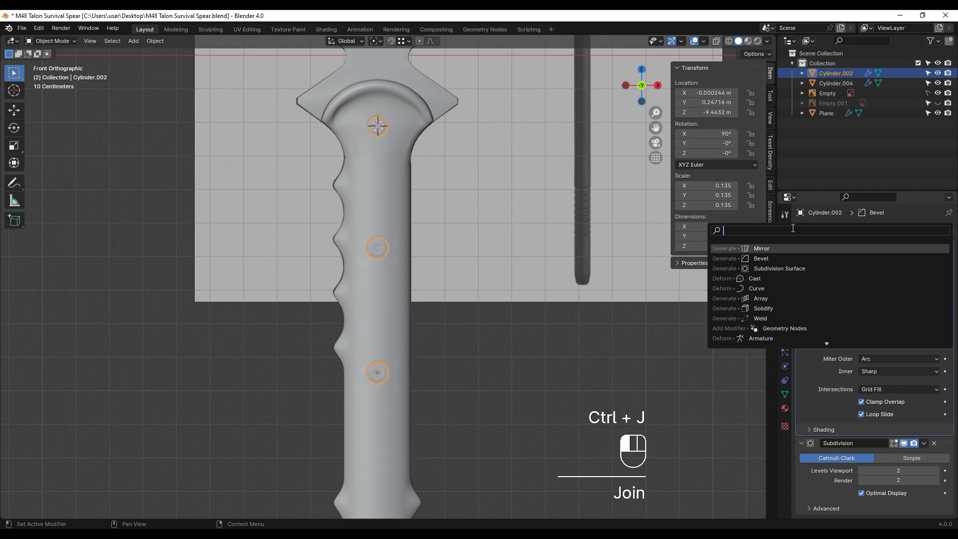
left_click(761, 249)
middle_click_drag(481, 282, 505, 266, "alt")
left_click(801, 247)
left_click(802, 260)
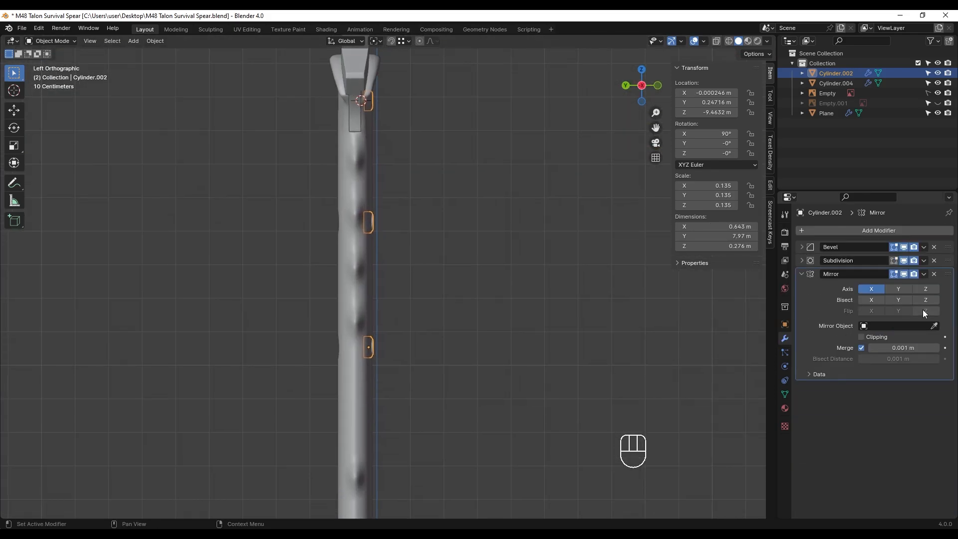
- Use the handle Cylinder.004 as the mirror object and mirror the screws along Y only
left_click(934, 326)
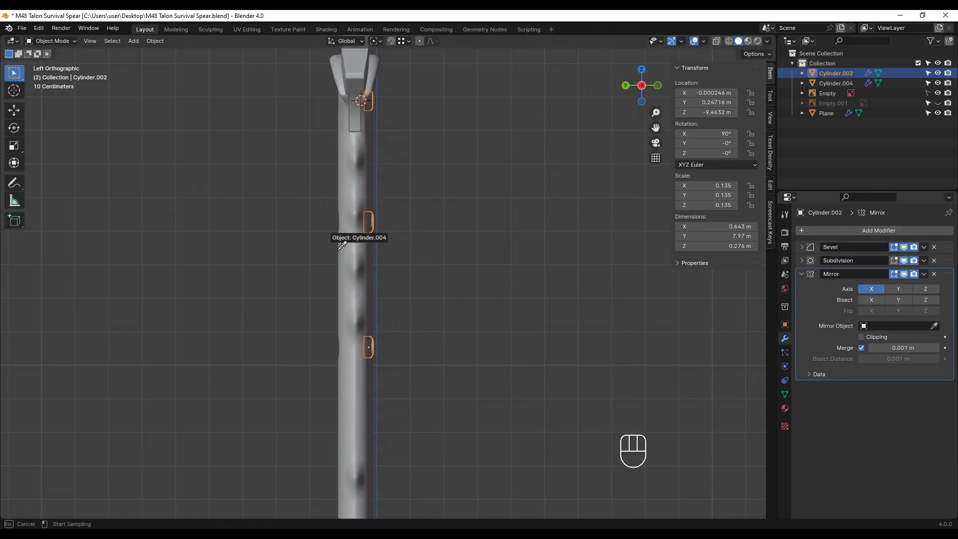
left_click(353, 253)
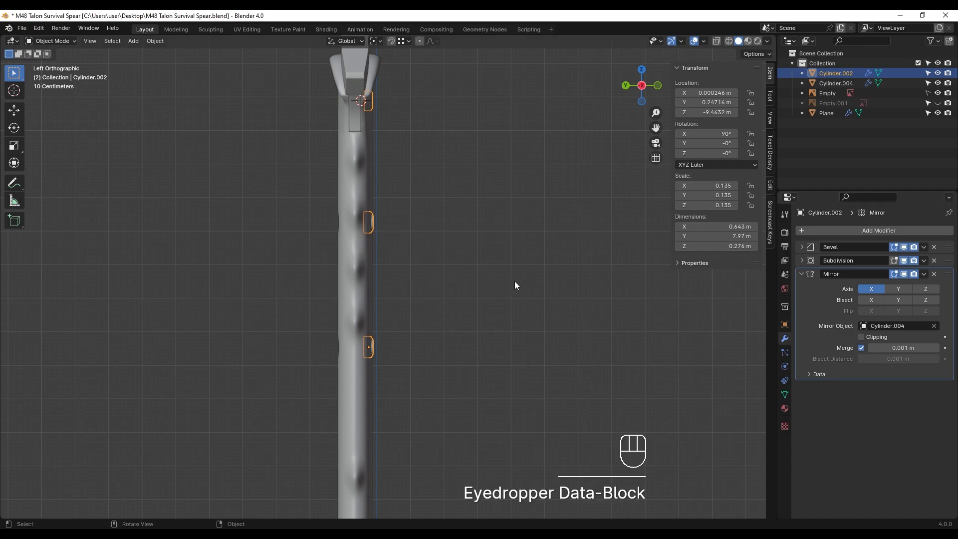
left_click(886, 288)
left_click(405, 253)
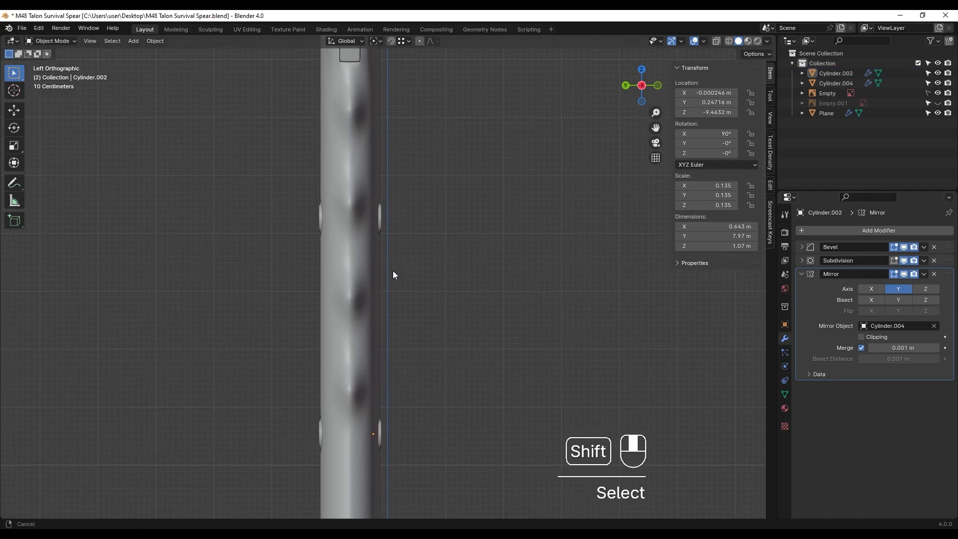
- Hide the viewport overlays and frame the blade and handle to inspect the model
middle_click_drag(393, 270, 445, 267, "shift")
middle_click_drag(444, 267, 401, 324)
scroll(389, 255, "down", 4)
scroll(397, 321, "down", 3)
left_click(445, 311)
left_click(694, 41)
scroll(412, 248, "up", 2)
middle_click_drag(412, 248, 420, 322, "shift")
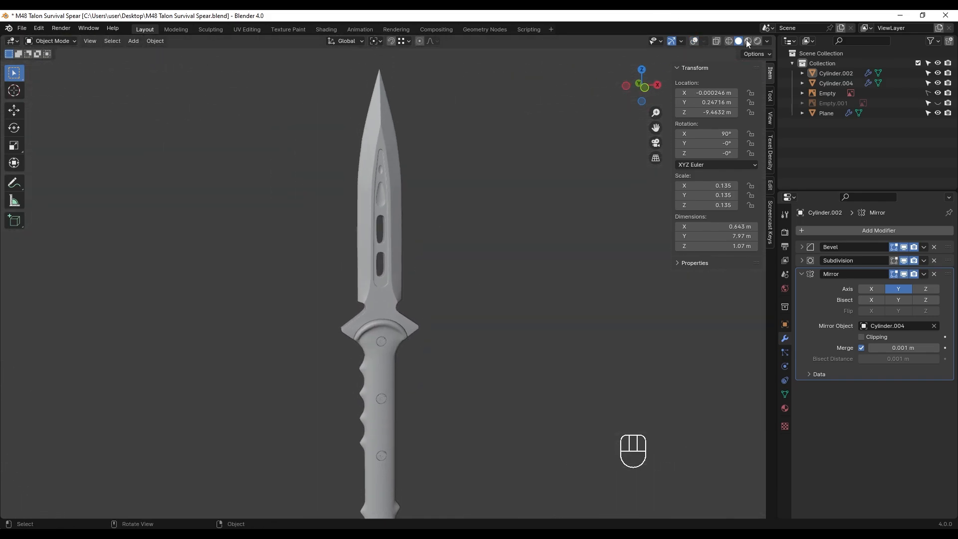
- Save the file and adjust the solid shading options of the viewport for a closer look at the blade
key("ctrl+s")
left_click(768, 42)
left_click(712, 279)
left_click(712, 291)
scroll(416, 227, "up", 4)
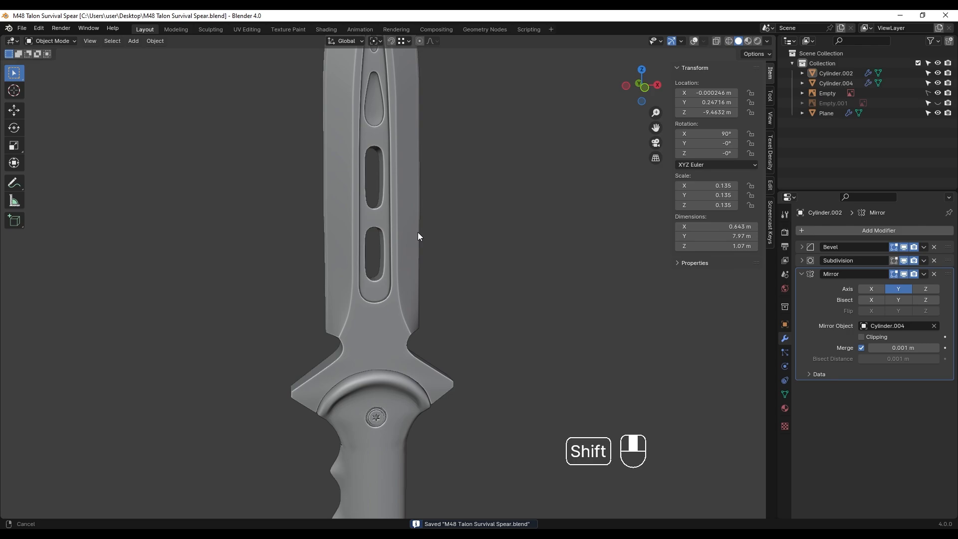